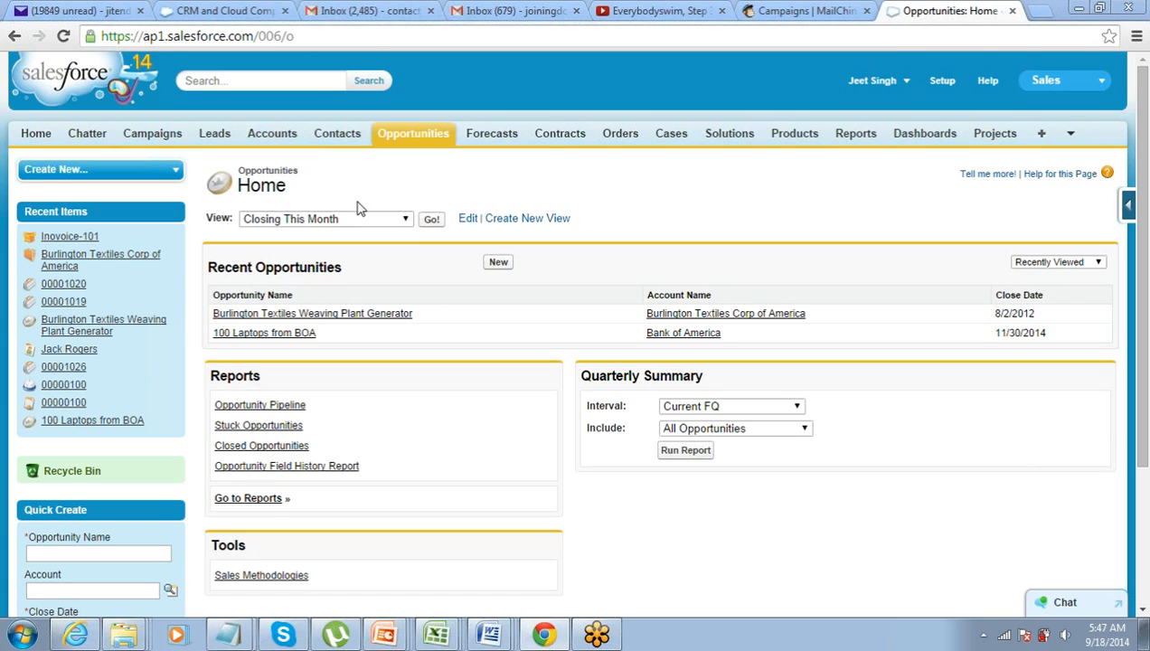
Open the Burlington Textiles Weaving Plant Generator opportunity and inspect its $235,000.00 Amount without changing it
{"action": "left_click", "coordinate": [357, 316]}
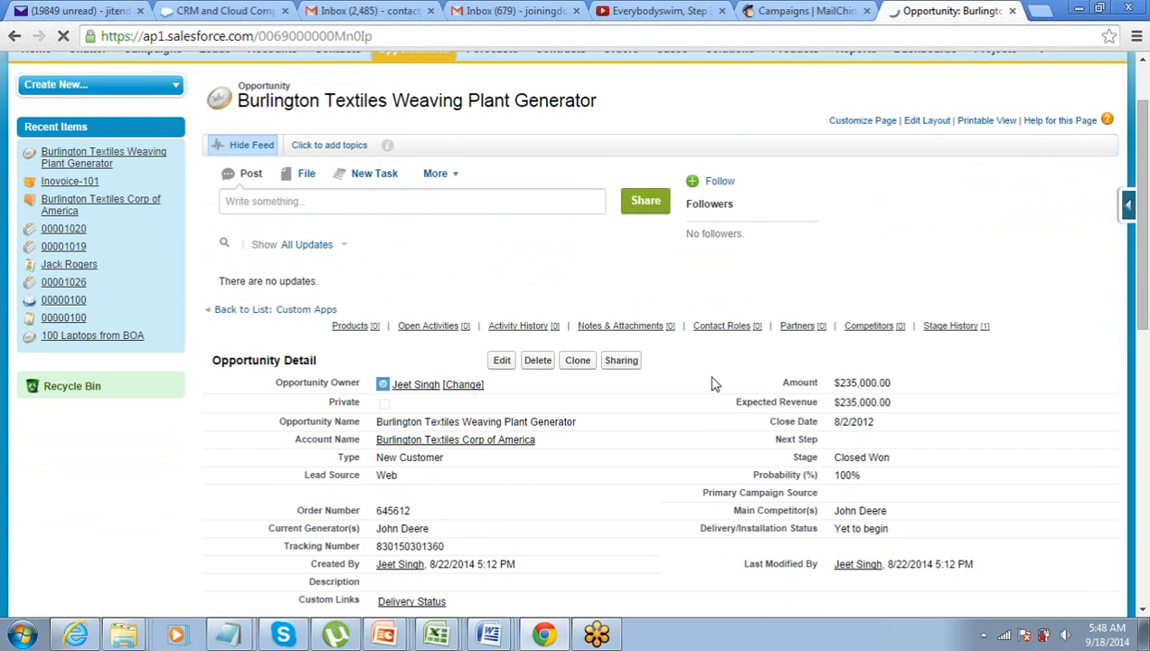
{"action": "scroll", "coordinate": [827, 391], "scroll_direction": "down", "scroll_amount": 3}
{"action": "double_click", "coordinate": [836, 217]}
{"action": "left_click_drag", "start_coordinate": [833, 214], "coordinate": [893, 212]}
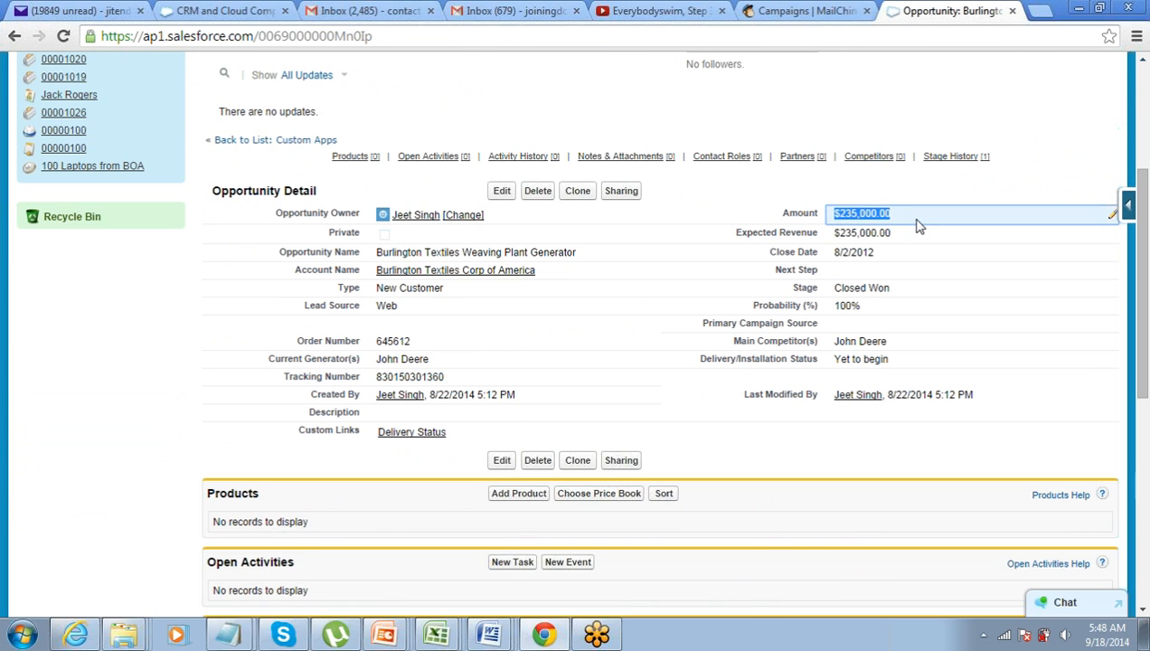
{"action": "scroll", "coordinate": [916, 225], "scroll_direction": "up", "scroll_amount": 3}
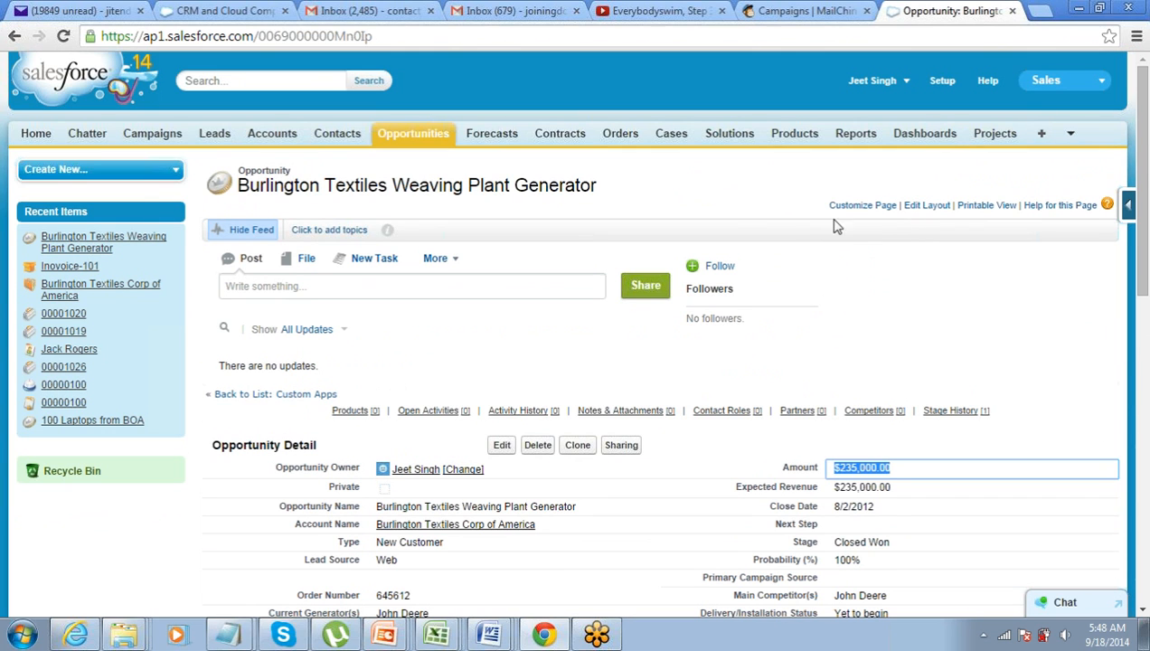
{"action": "left_click", "coordinate": [729, 203]}
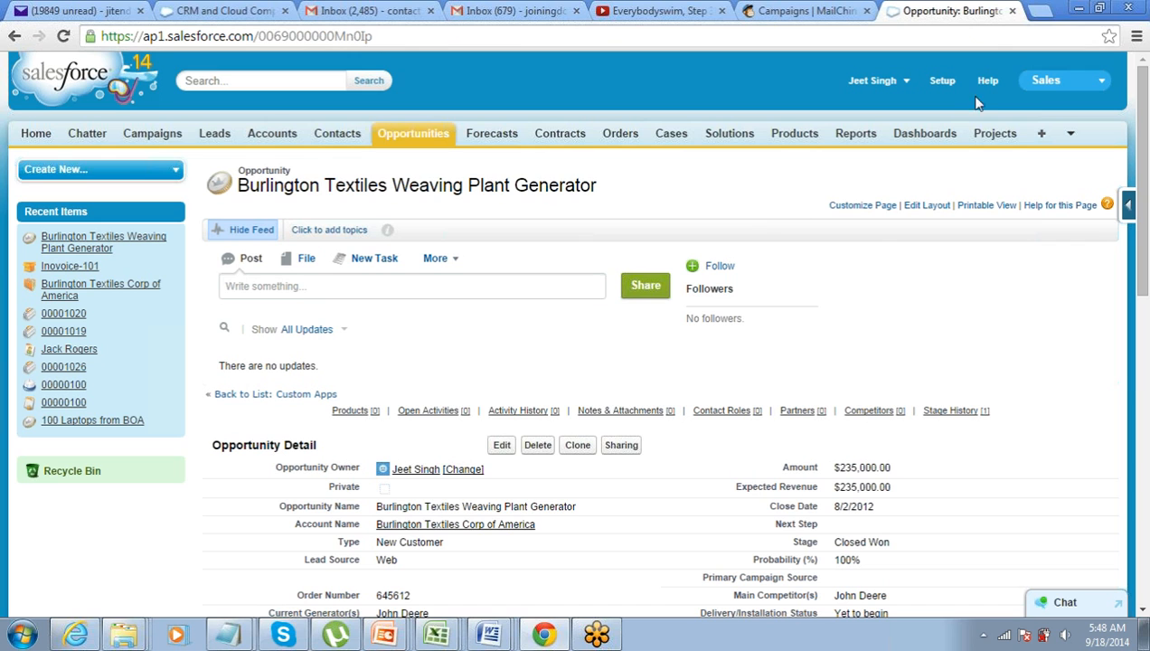
Go to Setup > Customize > Opportunities > Fields and start a new custom field
{"action": "left_click", "coordinate": [946, 82]}
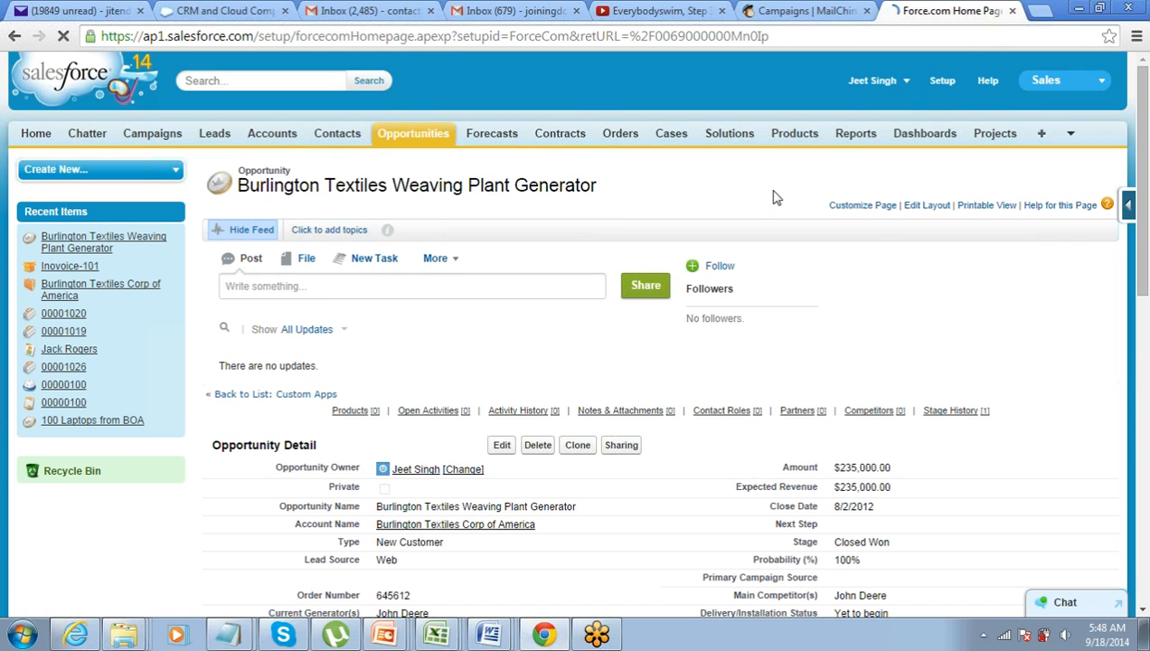
{"action": "scroll", "coordinate": [32, 244], "scroll_direction": "down", "scroll_amount": 3}
{"action": "scroll", "coordinate": [30, 248], "scroll_direction": "down", "scroll_amount": 3}
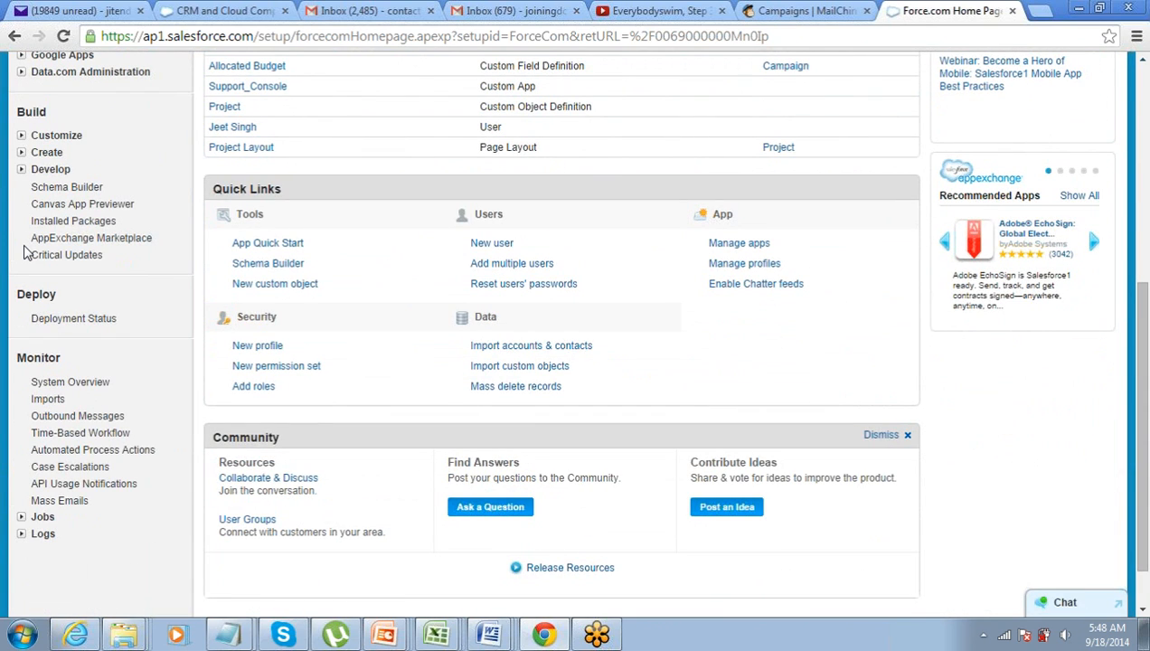
{"action": "left_click", "coordinate": [22, 135]}
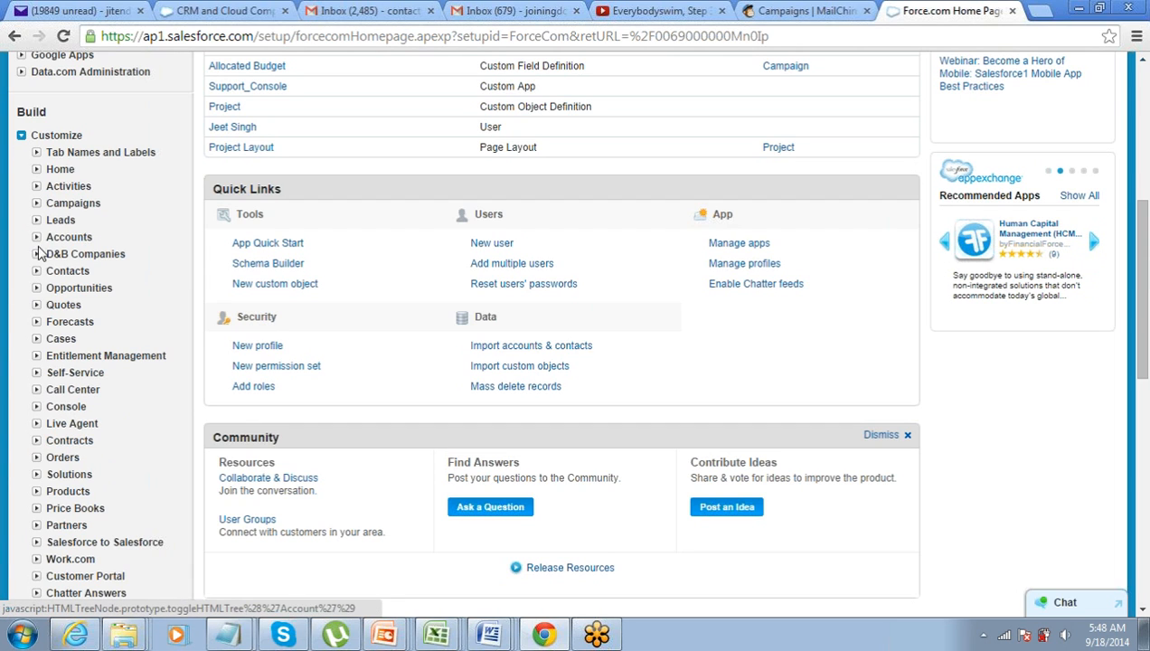
{"action": "left_click", "coordinate": [36, 287]}
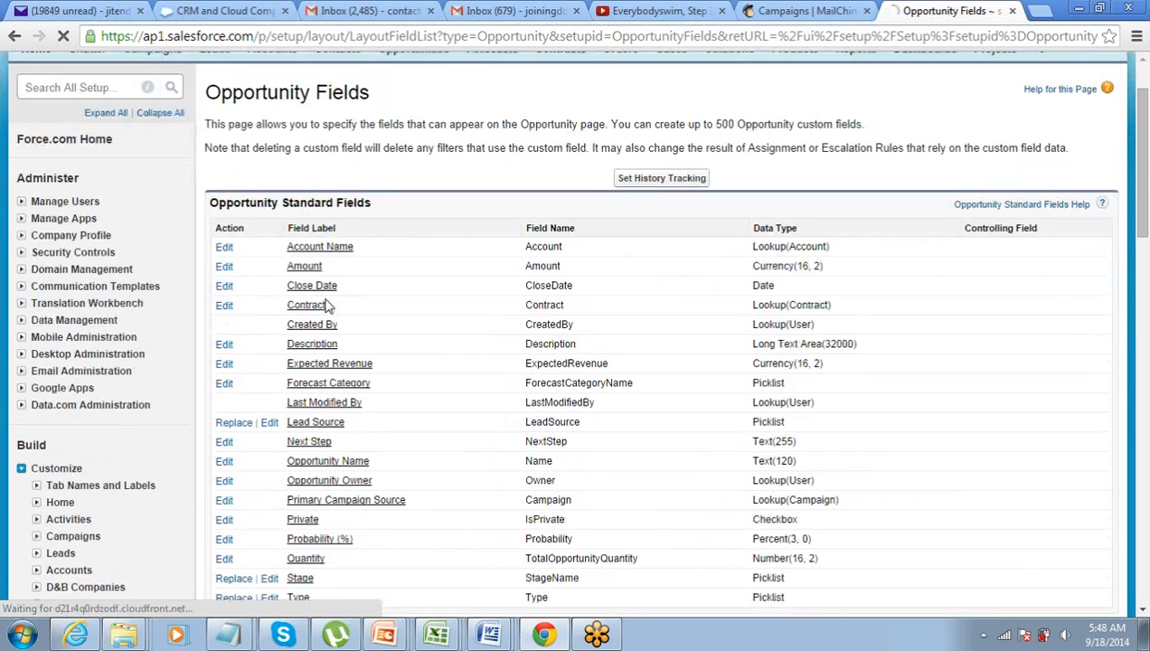
{"action": "scroll", "coordinate": [327, 304], "scroll_direction": "down", "scroll_amount": 6}
{"action": "scroll", "coordinate": [328, 304], "scroll_direction": "up", "scroll_amount": 2}
{"action": "left_click", "coordinate": [503, 305]}
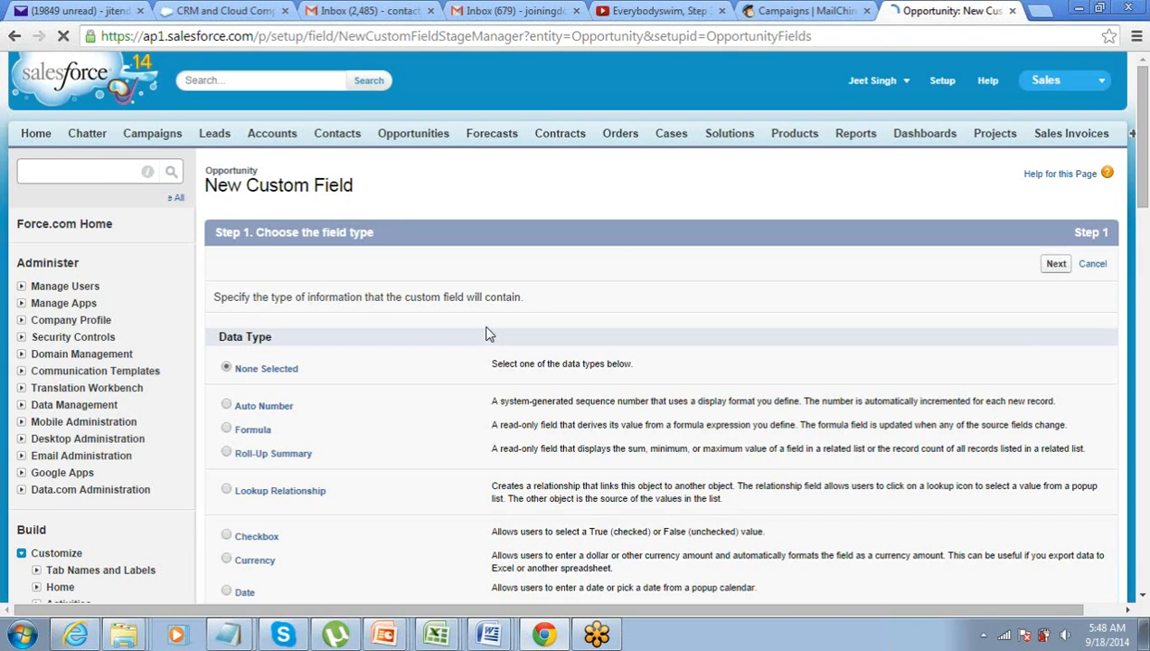
Choose Formula as the new field's data type
{"action": "scroll", "coordinate": [486, 334], "scroll_direction": "down", "scroll_amount": 3}
{"action": "left_click", "coordinate": [226, 174]}
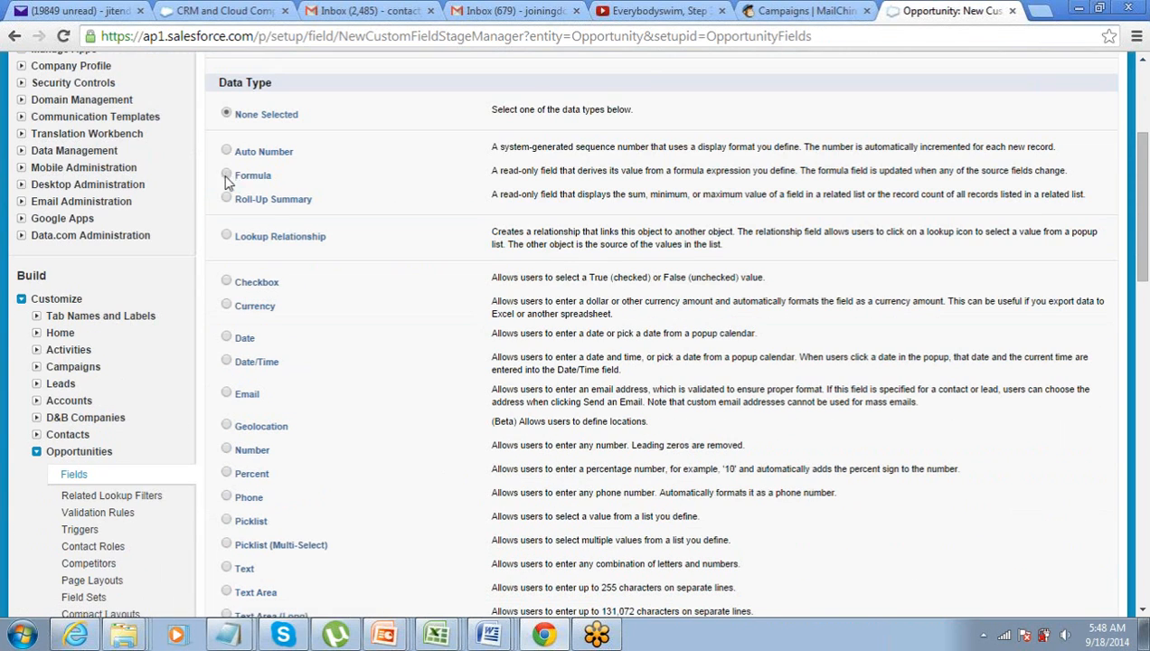
{"action": "scroll", "coordinate": [279, 221], "scroll_direction": "up", "scroll_amount": 3}
{"action": "scroll", "coordinate": [276, 301], "scroll_direction": "down", "scroll_amount": 1}
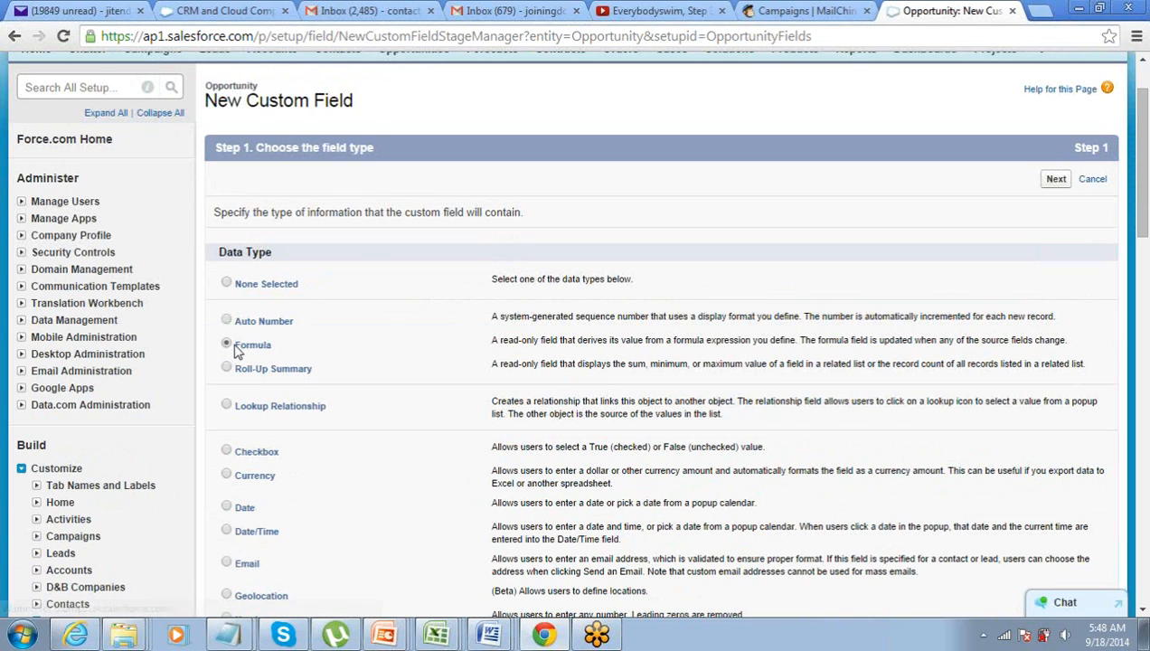
{"action": "left_click", "coordinate": [1057, 181]}
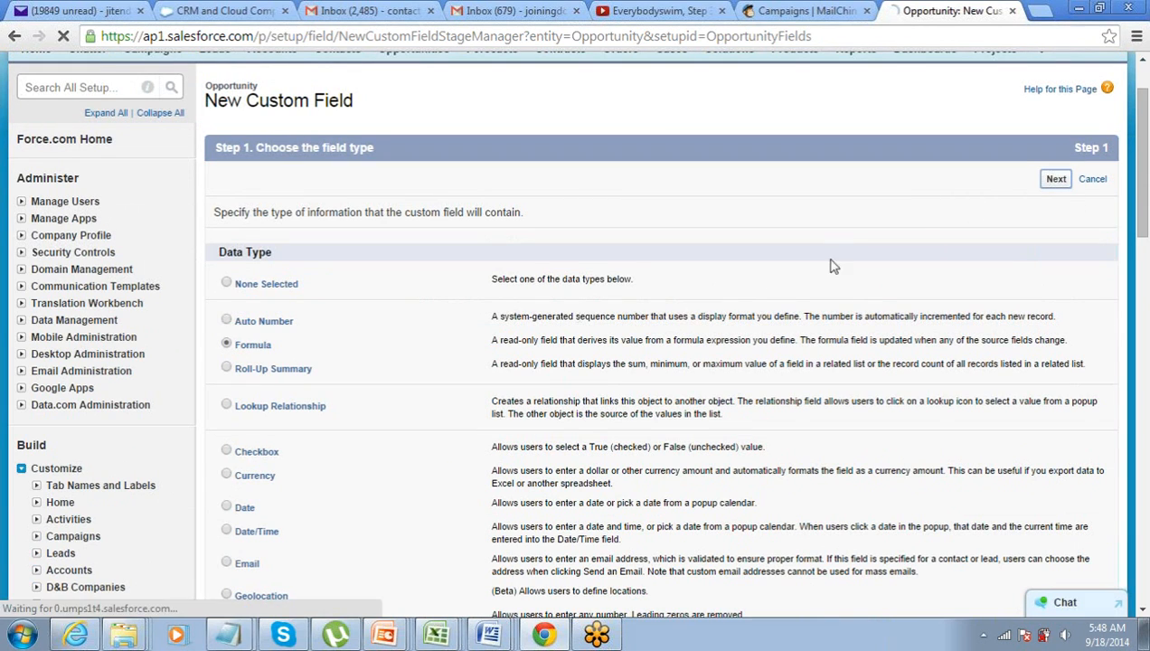
Label the field Tax with a Currency return type and 0 decimal places
{"action": "scroll", "coordinate": [461, 331], "scroll_direction": "down", "scroll_amount": 1}
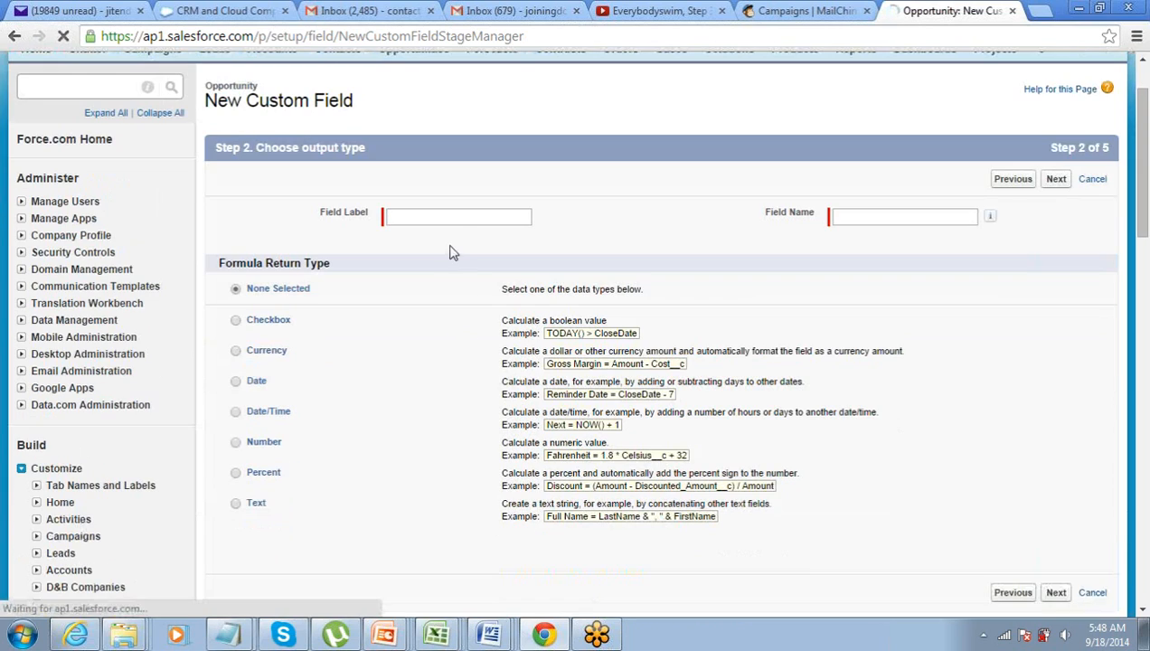
{"action": "left_click", "coordinate": [456, 217]}
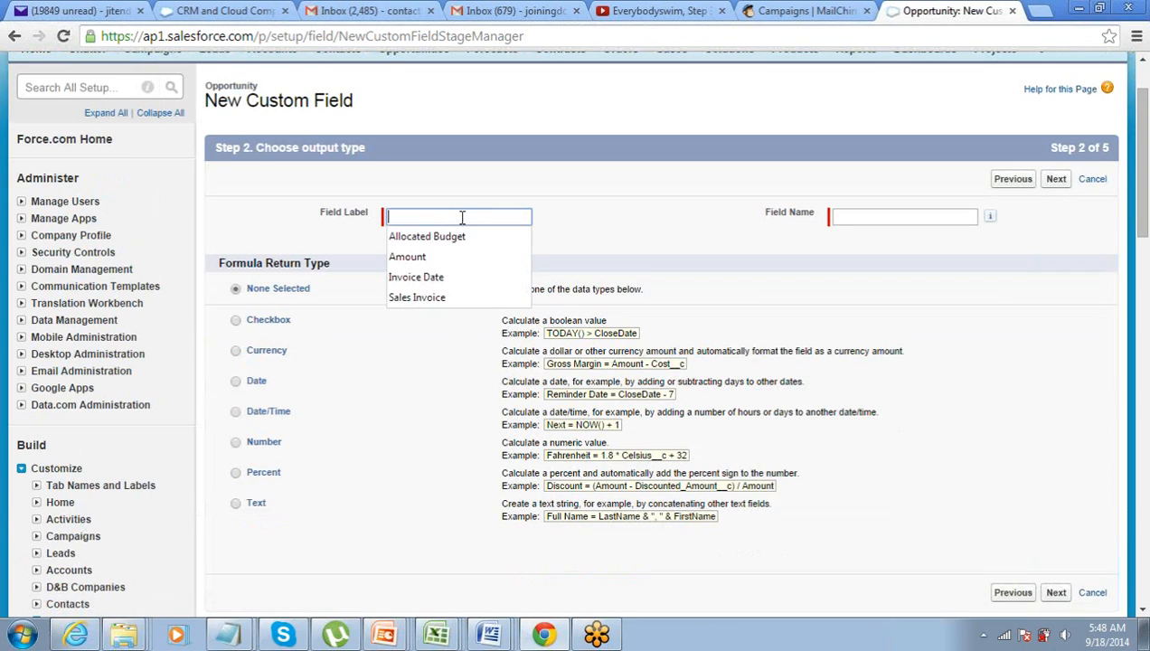
{"action": "type", "text": "Tax"}
{"action": "key", "text": "Tab"}
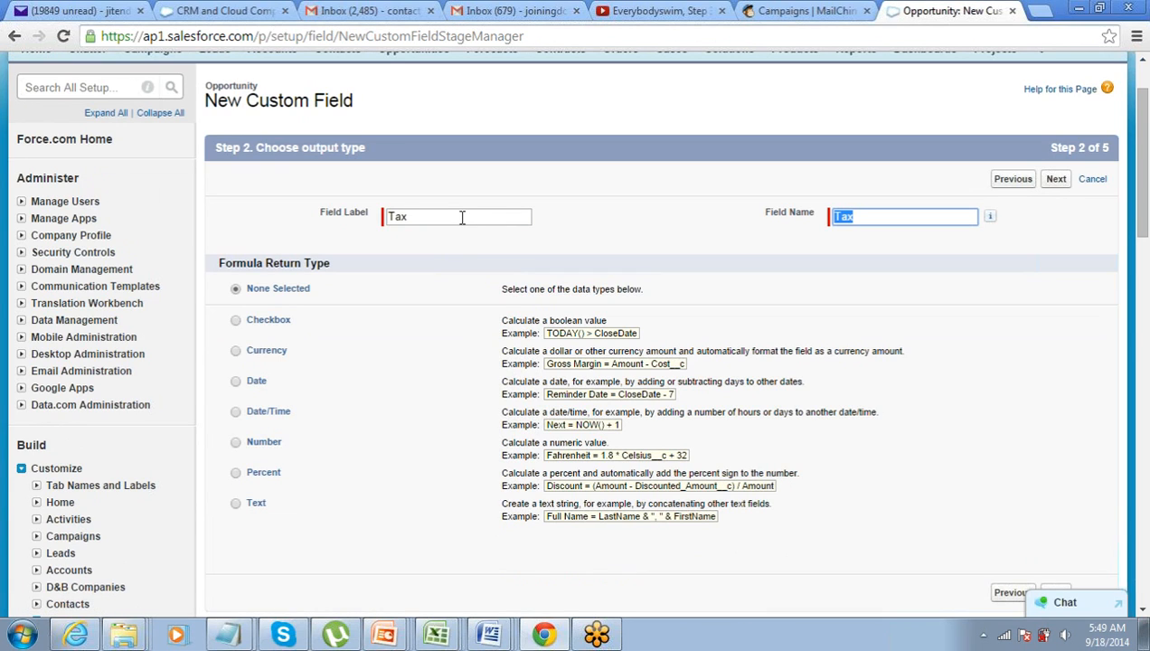
{"action": "left_click", "coordinate": [491, 181]}
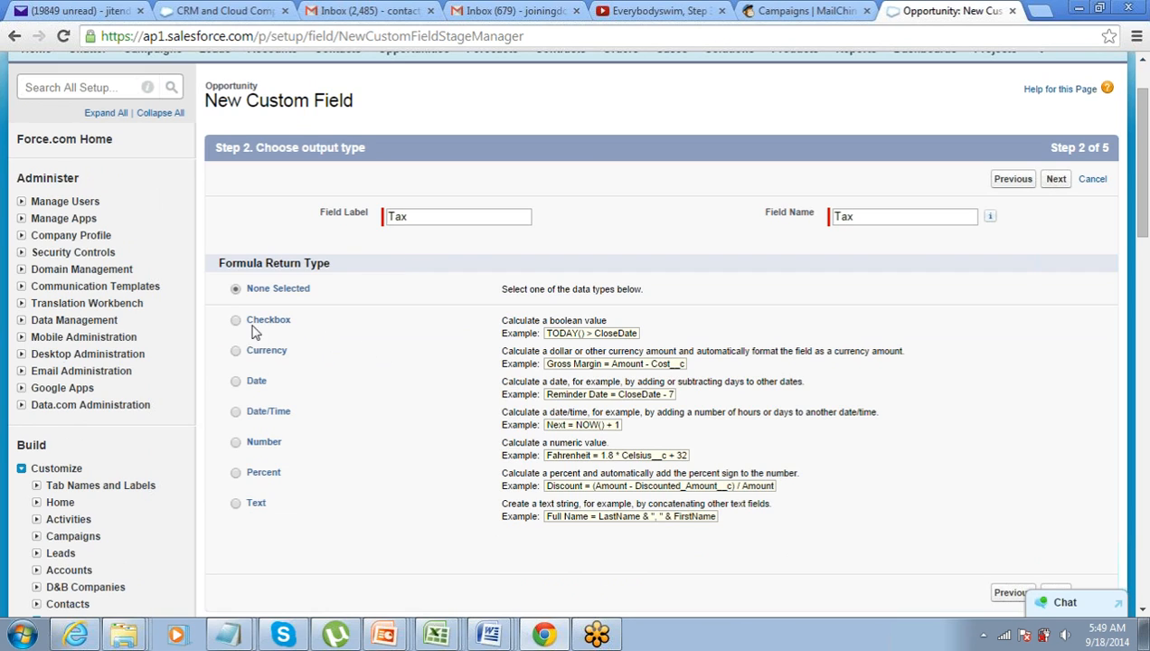
{"action": "left_click", "coordinate": [235, 352]}
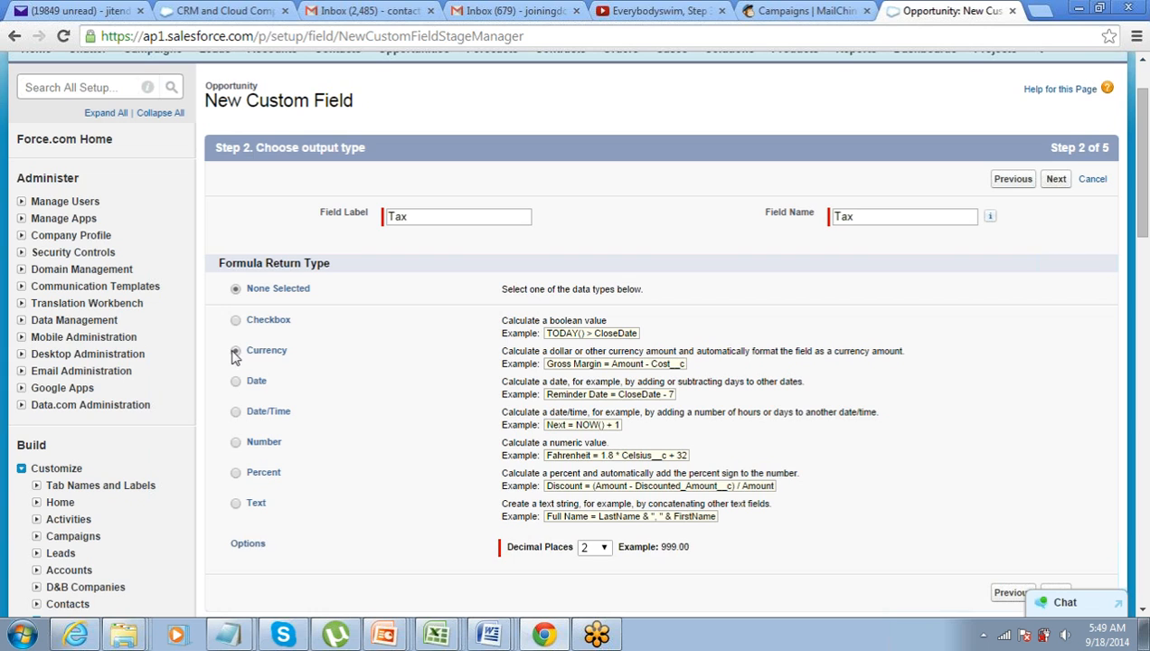
{"action": "left_click", "coordinate": [605, 551]}
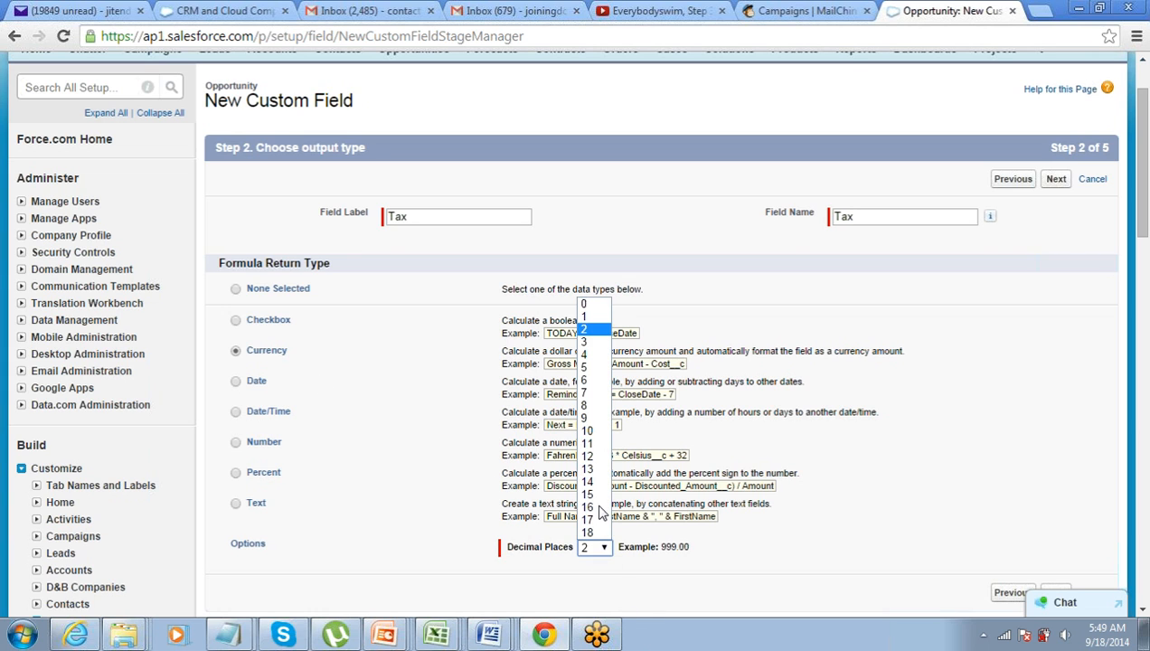
{"action": "left_click", "coordinate": [593, 299]}
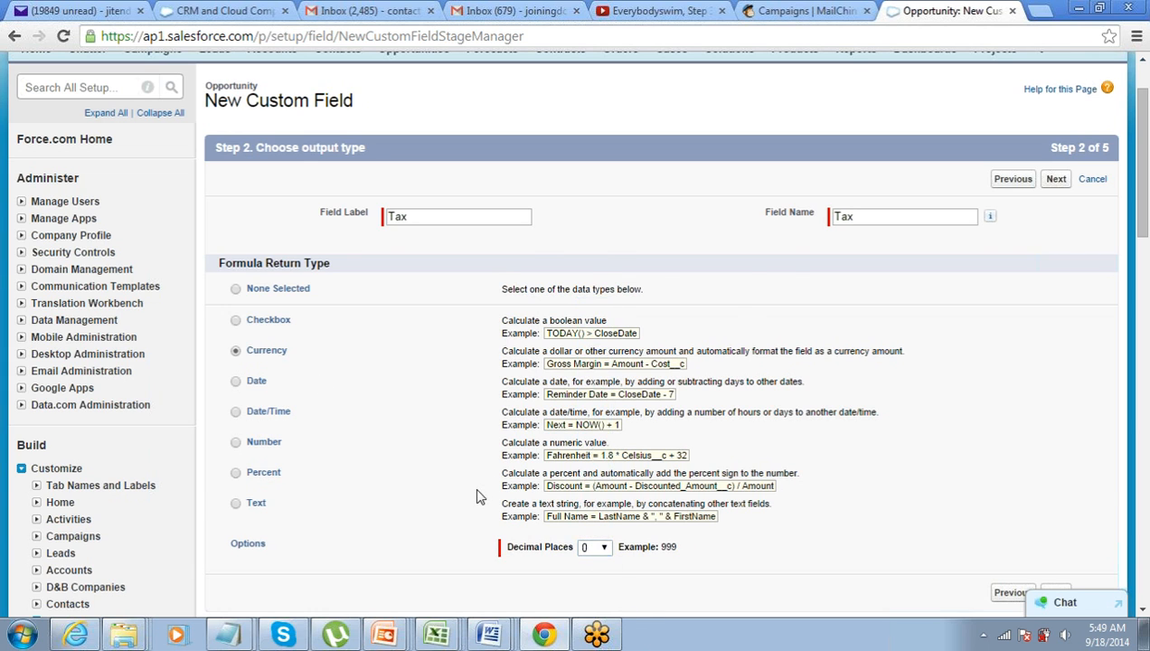
{"action": "scroll", "coordinate": [479, 496], "scroll_direction": "down", "scroll_amount": 2}
{"action": "scroll", "coordinate": [522, 391], "scroll_direction": "up", "scroll_amount": 1}
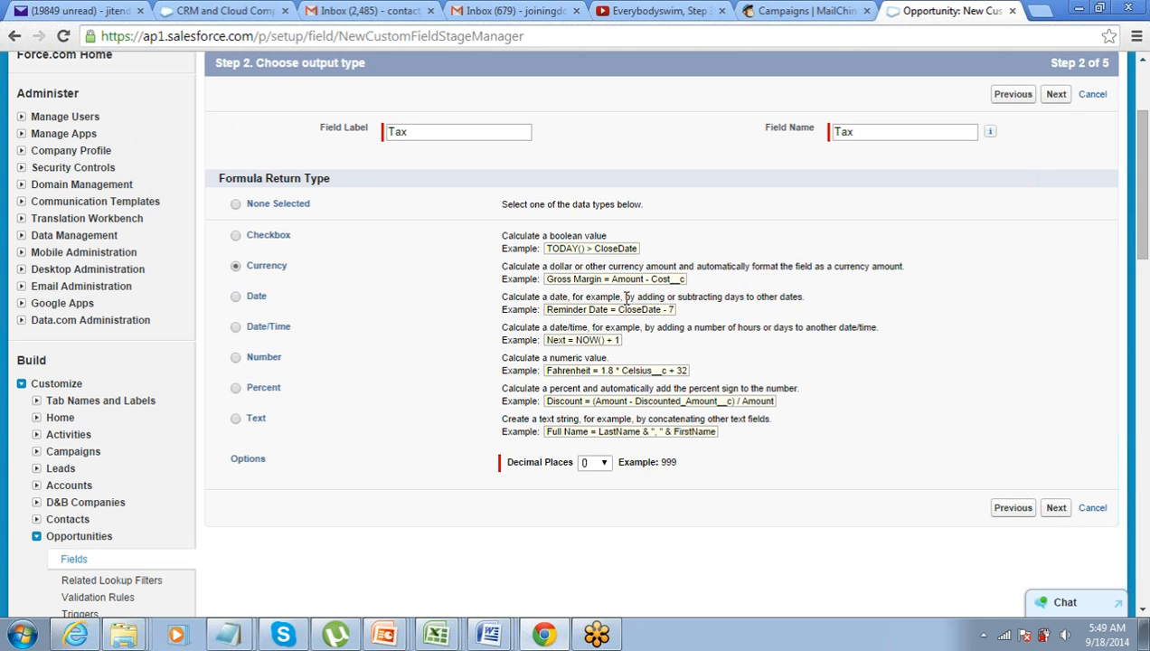
{"action": "left_click", "coordinate": [1056, 94]}
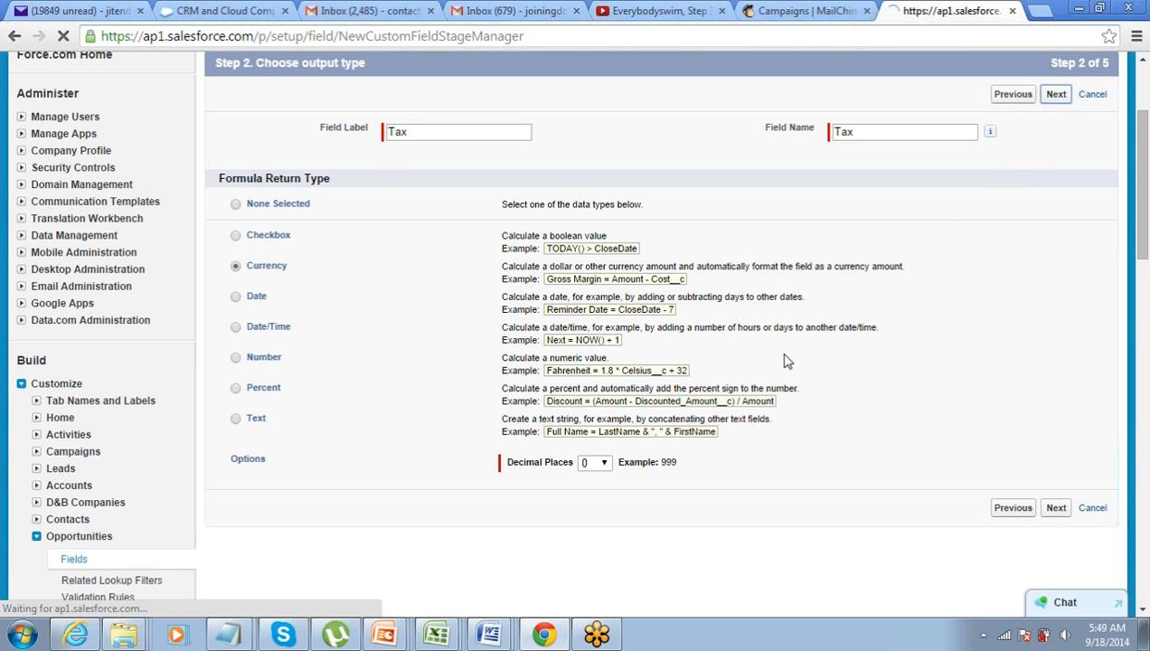
Switch the Tax formula entry to the Advanced Formula editor
{"action": "scroll", "coordinate": [789, 358], "scroll_direction": "down", "scroll_amount": 3}
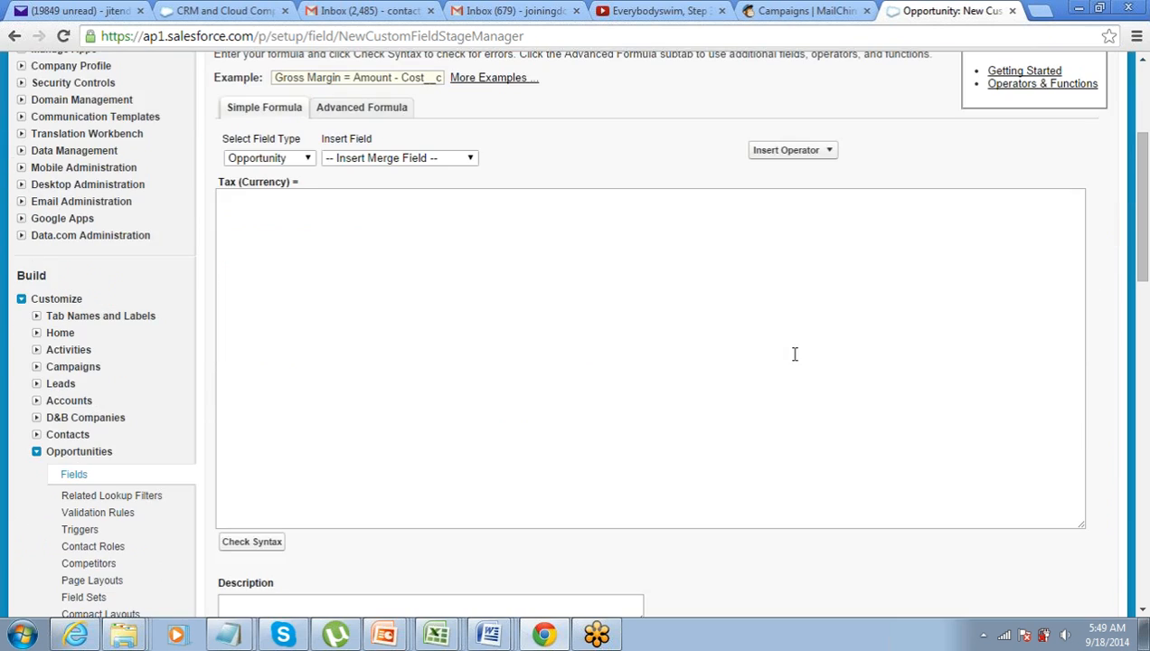
{"action": "scroll", "coordinate": [378, 355], "scroll_direction": "up", "scroll_amount": 1}
{"action": "left_click", "coordinate": [352, 309]}
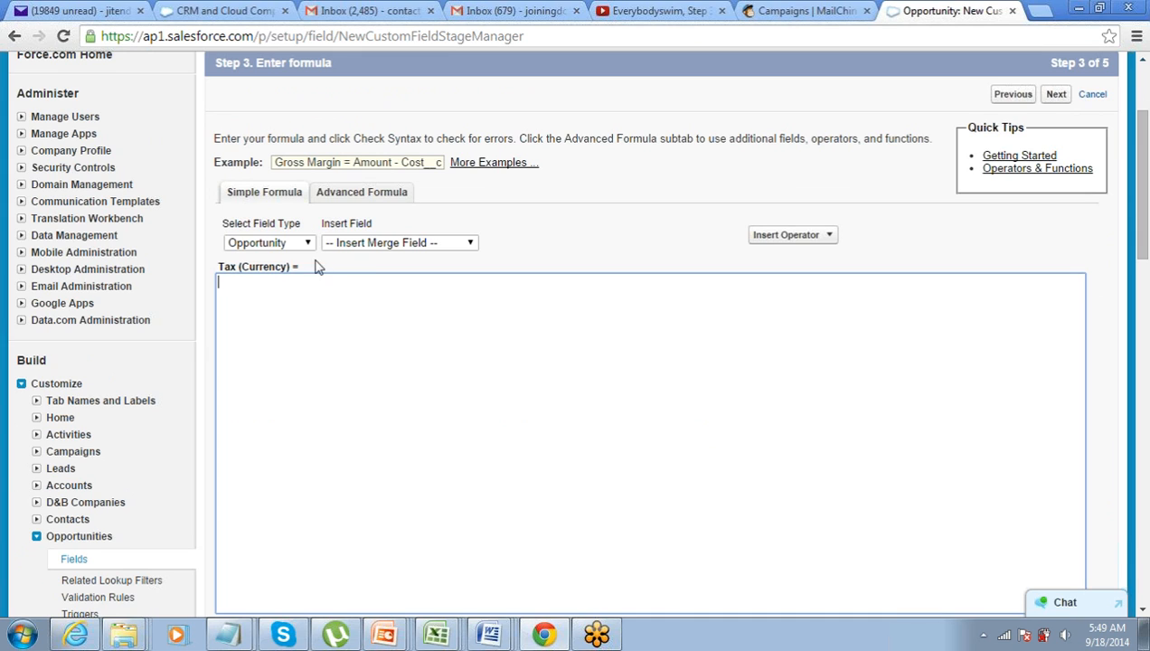
{"action": "left_click", "coordinate": [352, 201]}
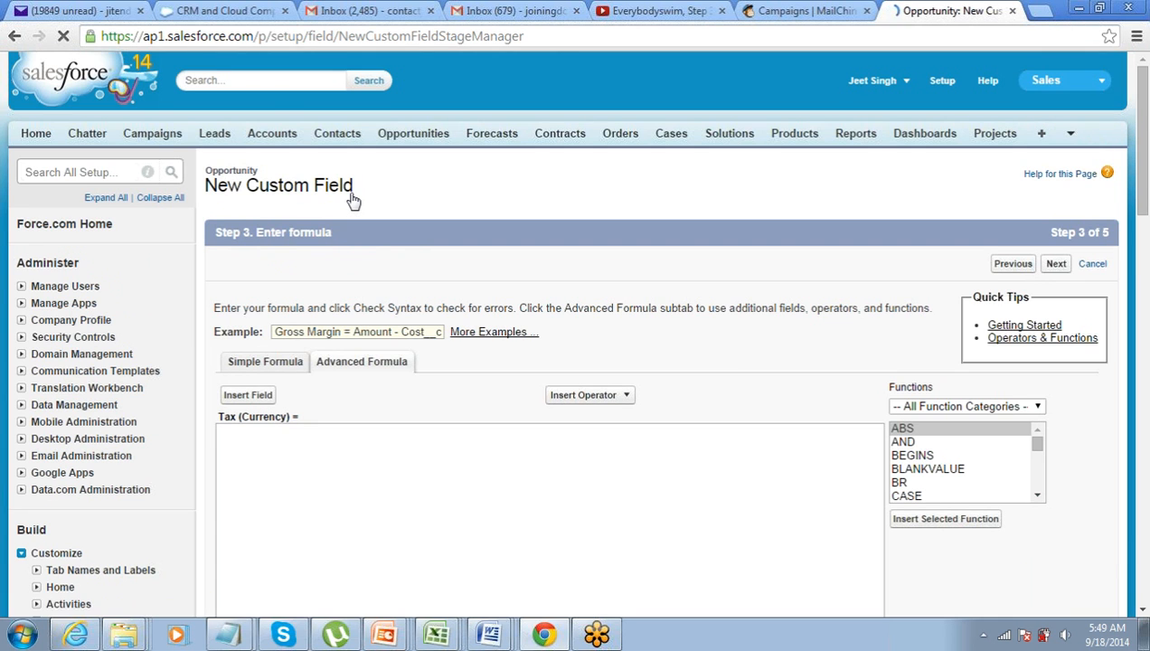
Insert the Opportunity Amount field into the Tax formula
{"action": "scroll", "coordinate": [317, 274], "scroll_direction": "down", "scroll_amount": 2}
{"action": "scroll", "coordinate": [313, 264], "scroll_direction": "down", "scroll_amount": 1}
{"action": "scroll", "coordinate": [312, 264], "scroll_direction": "up", "scroll_amount": 1}
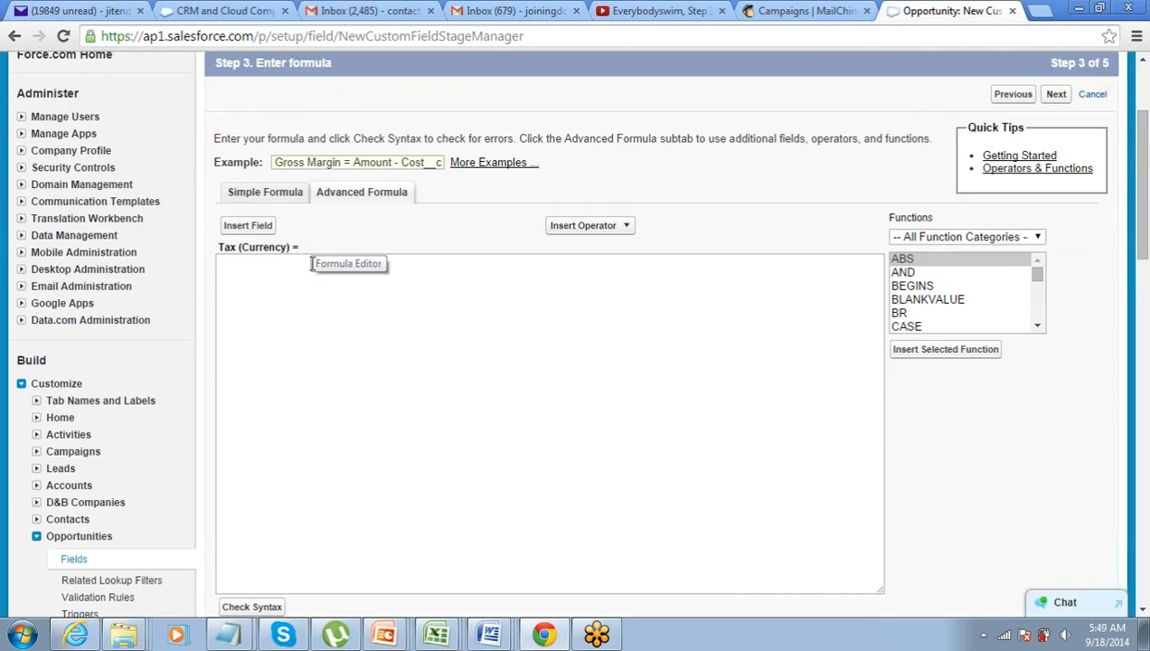
{"action": "left_click", "coordinate": [248, 226]}
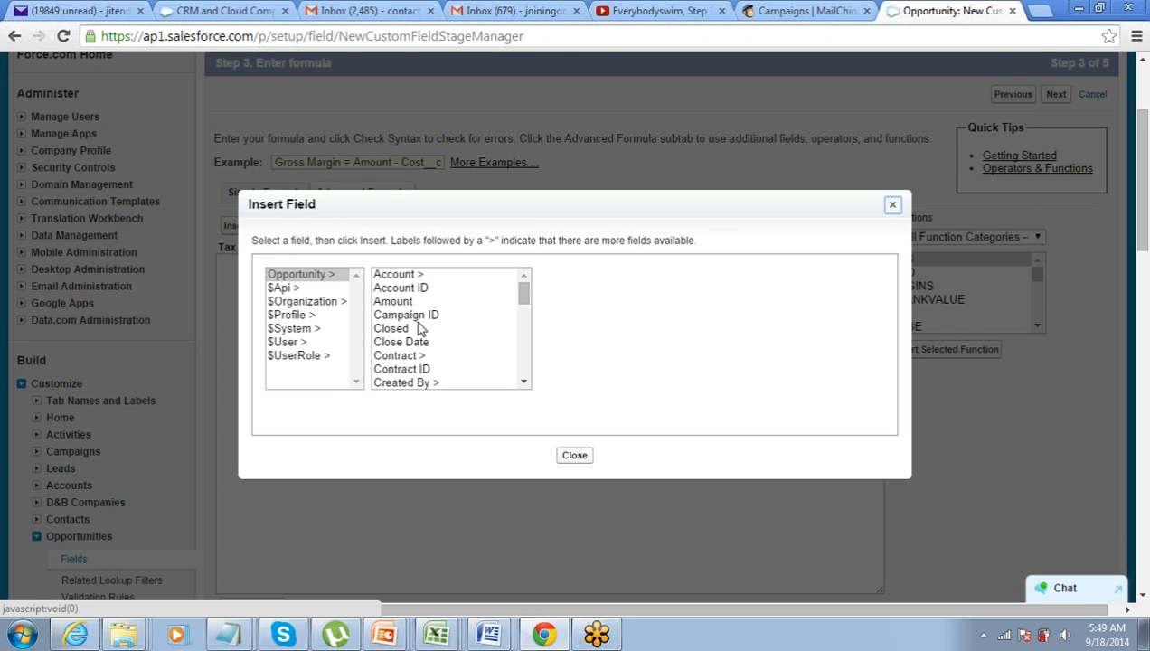
{"action": "left_click", "coordinate": [402, 302]}
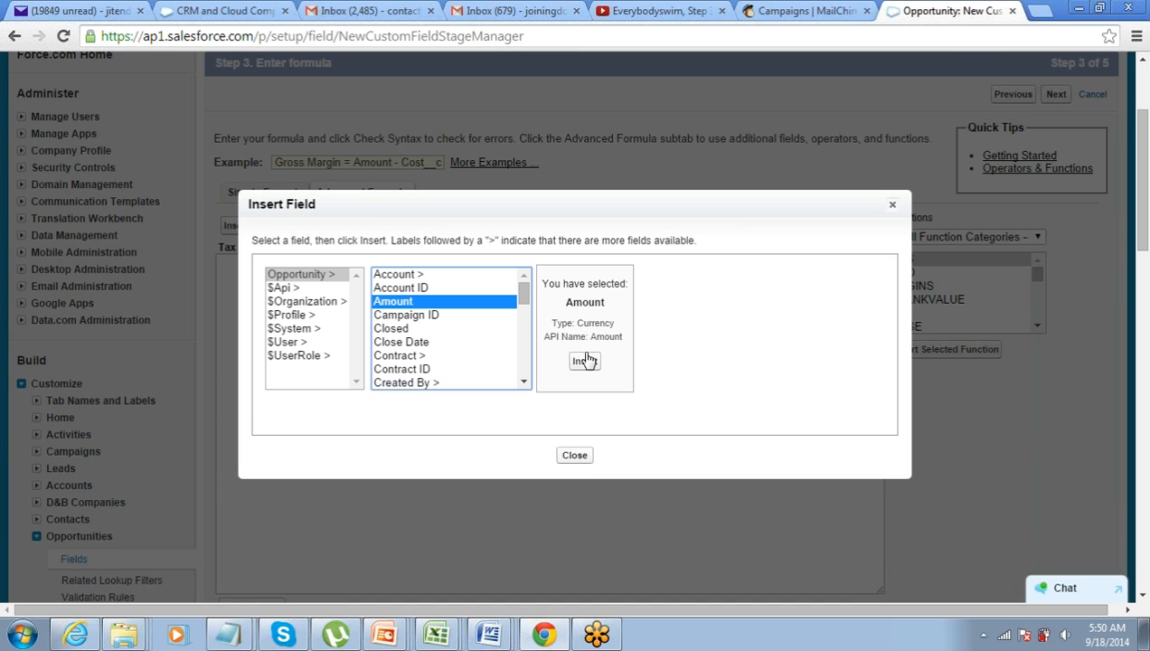
{"action": "left_click", "coordinate": [585, 363]}
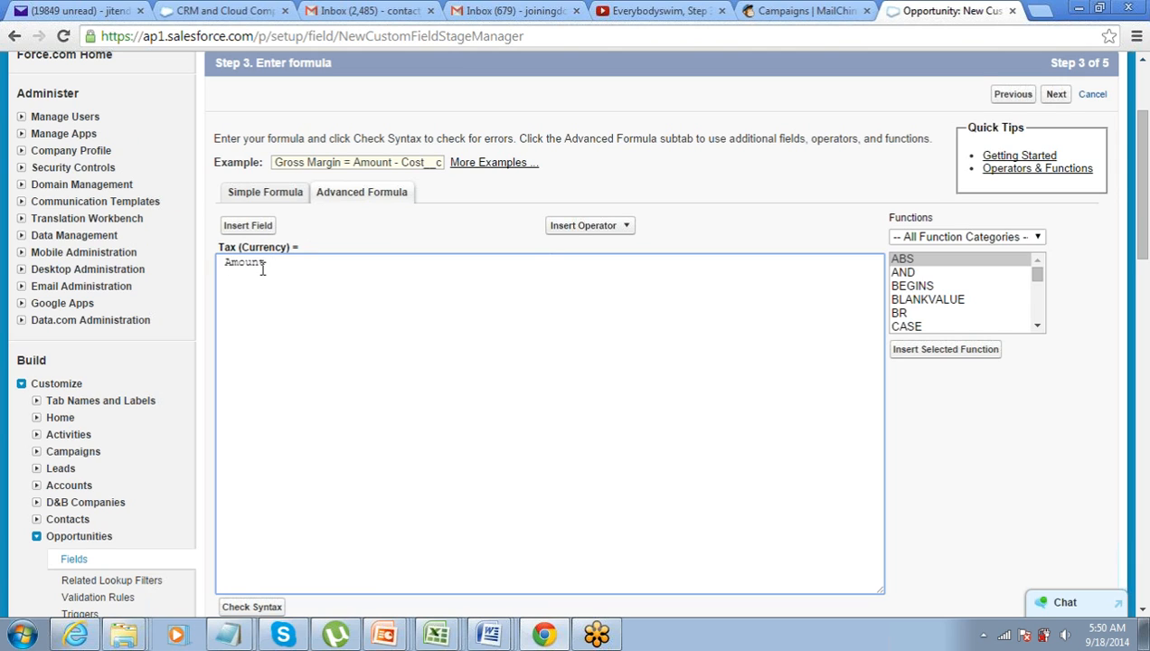
Tidy the formula to Amount * 0.15 and confirm it passes the syntax check
{"action": "key", "text": "BackSpace"}
{"action": "scroll", "coordinate": [262, 307], "scroll_direction": "down", "scroll_amount": 1}
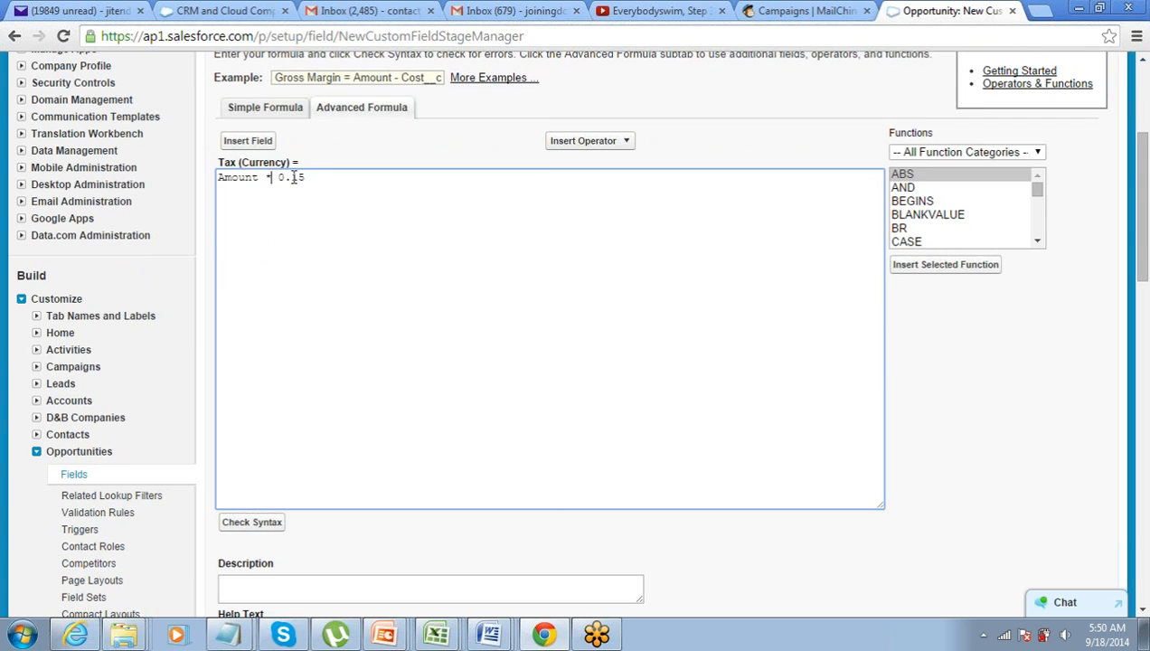
{"action": "left_click_drag", "start_coordinate": [309, 177], "coordinate": [220, 178]}
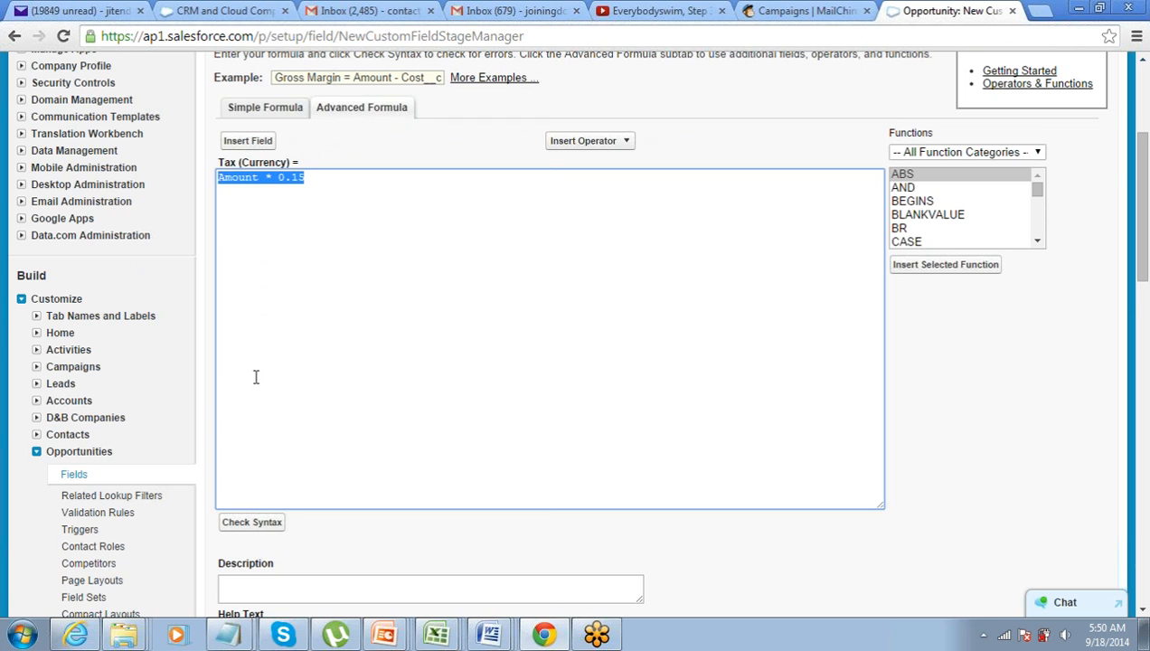
{"action": "scroll", "coordinate": [260, 376], "scroll_direction": "down", "scroll_amount": 1}
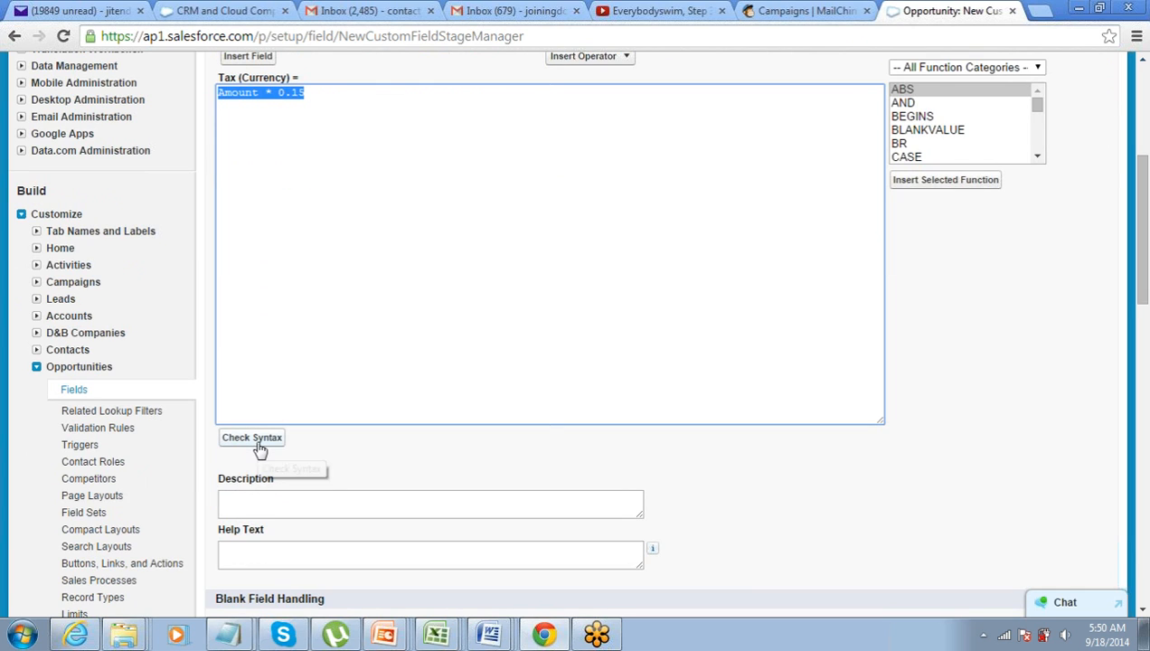
{"action": "left_click", "coordinate": [258, 443]}
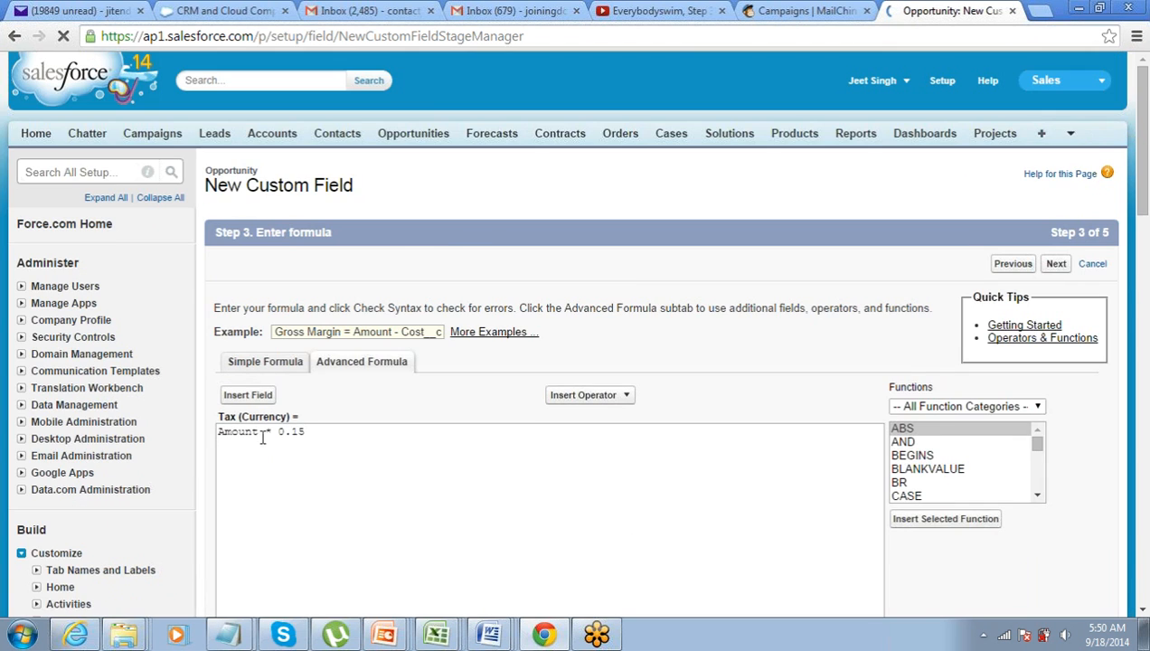
{"action": "scroll", "coordinate": [262, 438], "scroll_direction": "down", "scroll_amount": 3}
{"action": "scroll", "coordinate": [262, 437], "scroll_direction": "down", "scroll_amount": 1}
{"action": "left_click_drag", "start_coordinate": [287, 436], "coordinate": [479, 437]}
{"action": "scroll", "coordinate": [479, 436], "scroll_direction": "up", "scroll_amount": 1}
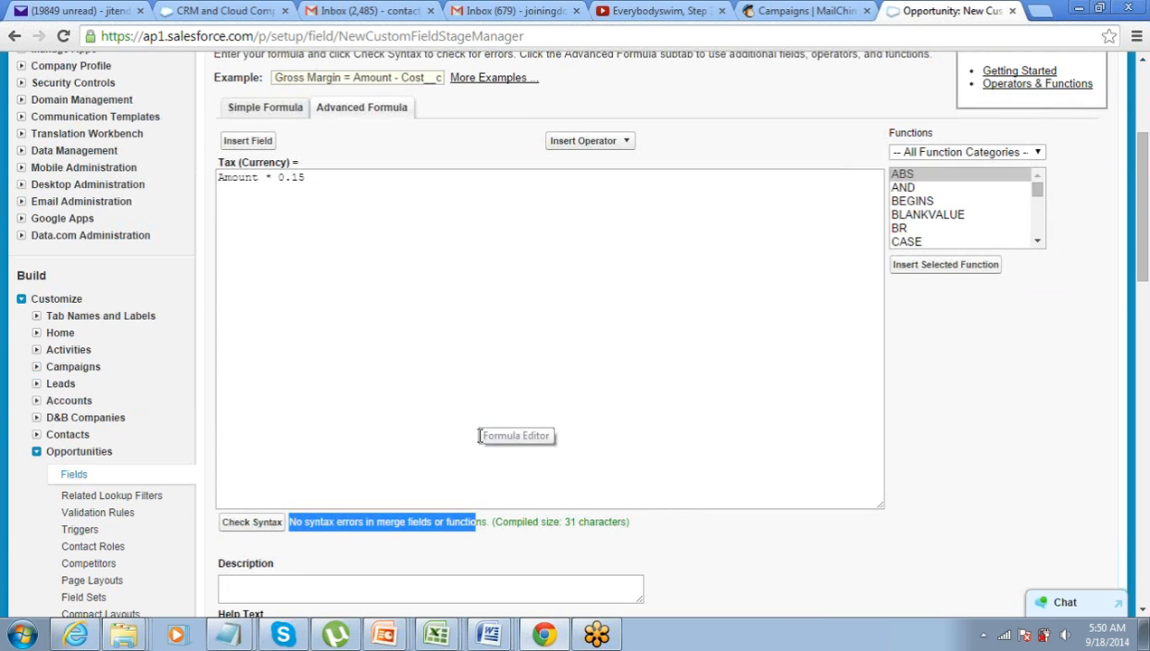
{"action": "scroll", "coordinate": [479, 436], "scroll_direction": "up", "scroll_amount": 1}
{"action": "scroll", "coordinate": [477, 436], "scroll_direction": "down", "scroll_amount": 8}
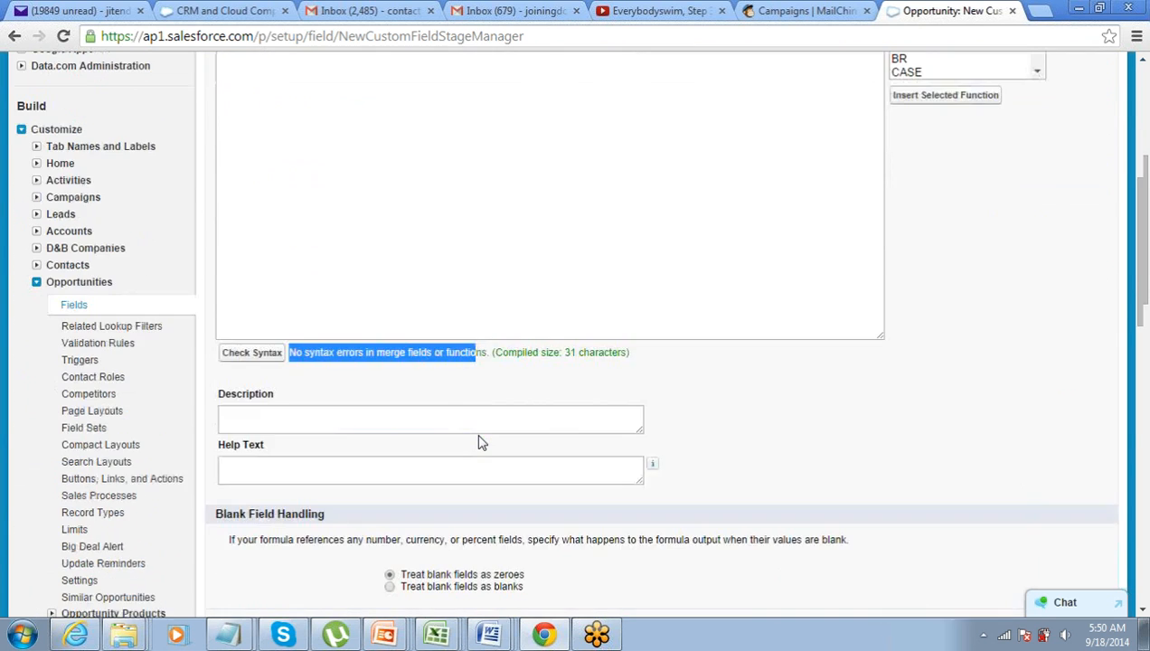
On field-level security, make the Tax field visible to every profile
{"action": "left_click", "coordinate": [1056, 204]}
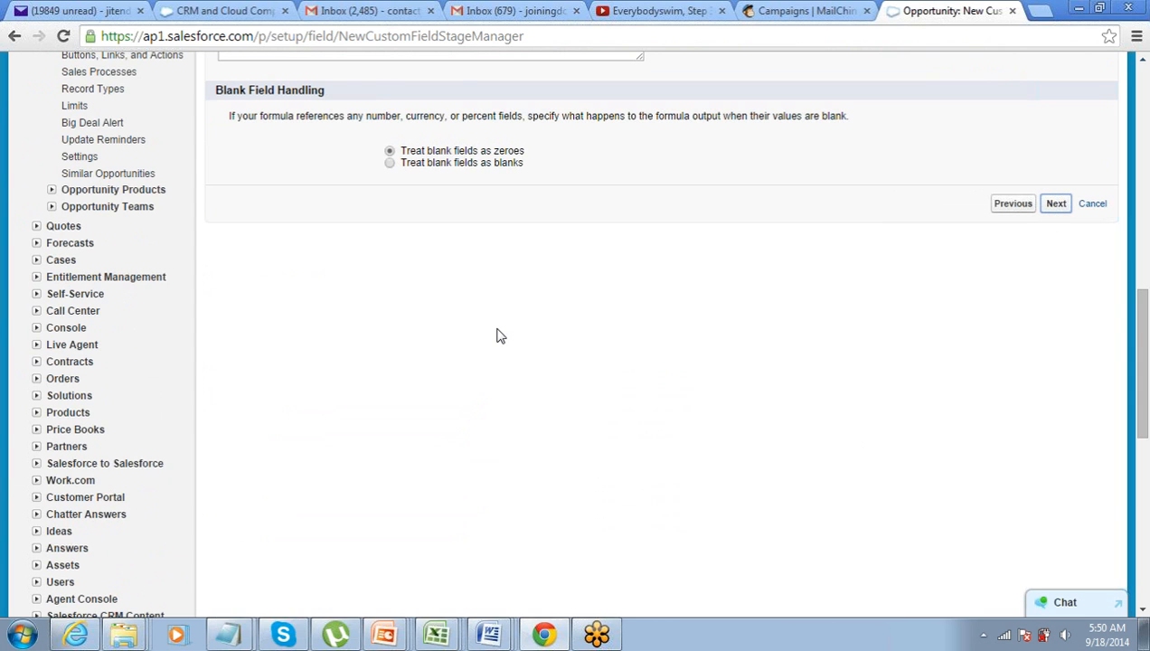
{"action": "scroll", "coordinate": [539, 339], "scroll_direction": "down", "scroll_amount": 2}
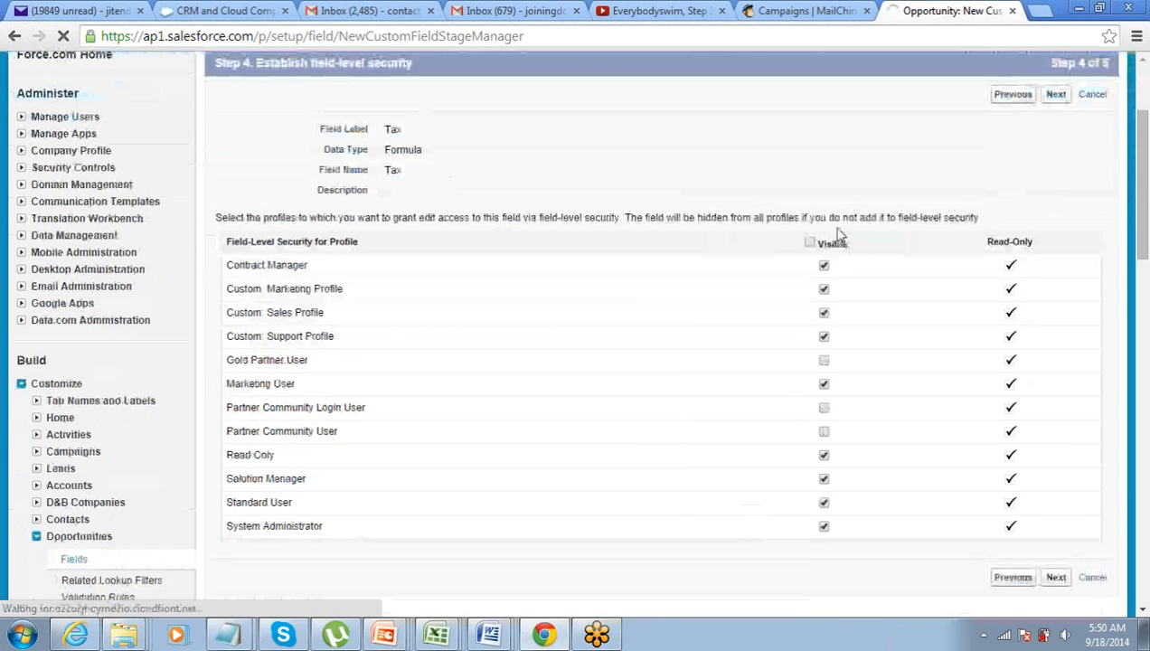
{"action": "left_click", "coordinate": [810, 242]}
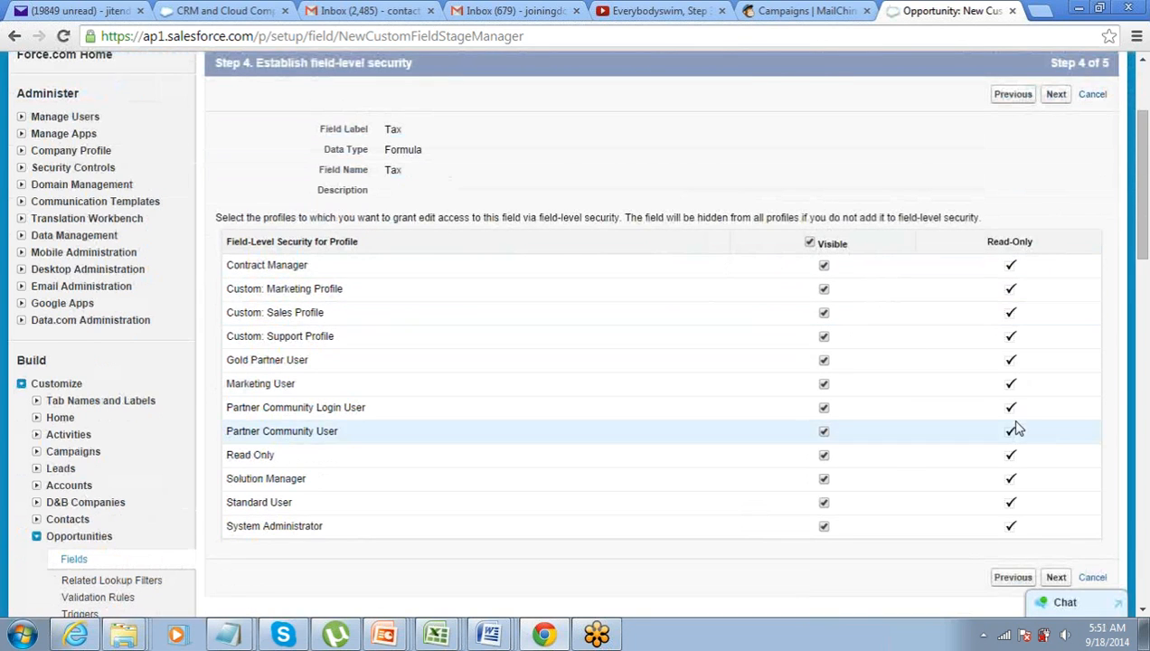
Save the Tax field onto all four Opportunity page layouts and return to Opportunities
{"action": "scroll", "coordinate": [1017, 427], "scroll_direction": "down", "scroll_amount": 2}
{"action": "left_click", "coordinate": [1048, 412]}
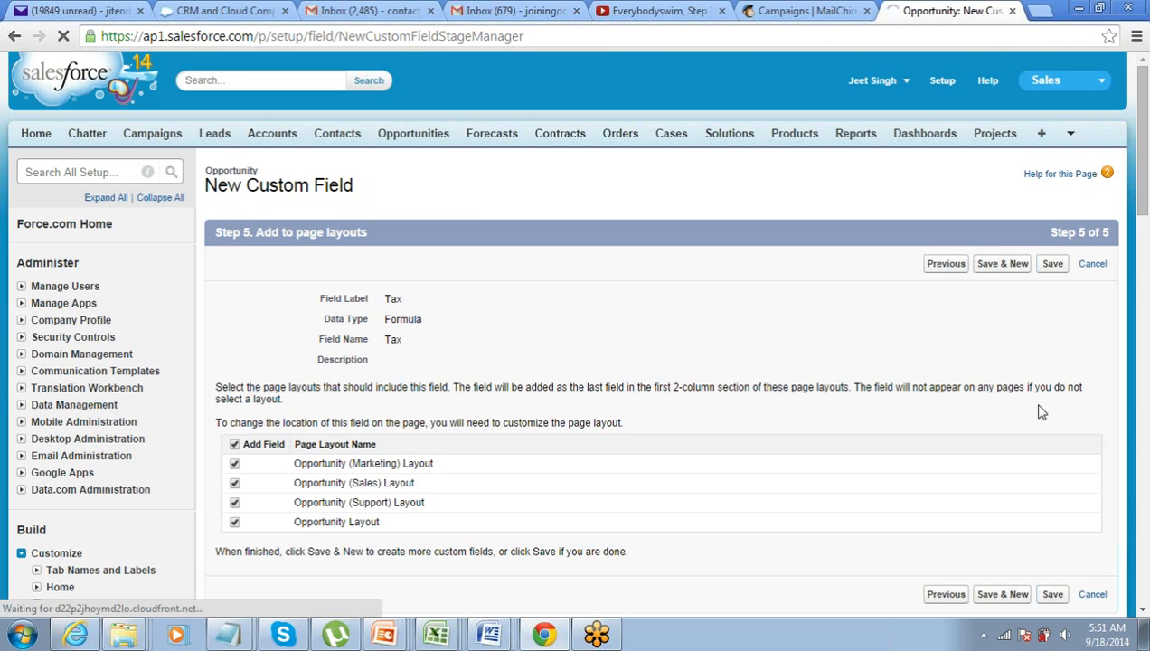
{"action": "left_click", "coordinate": [1053, 265]}
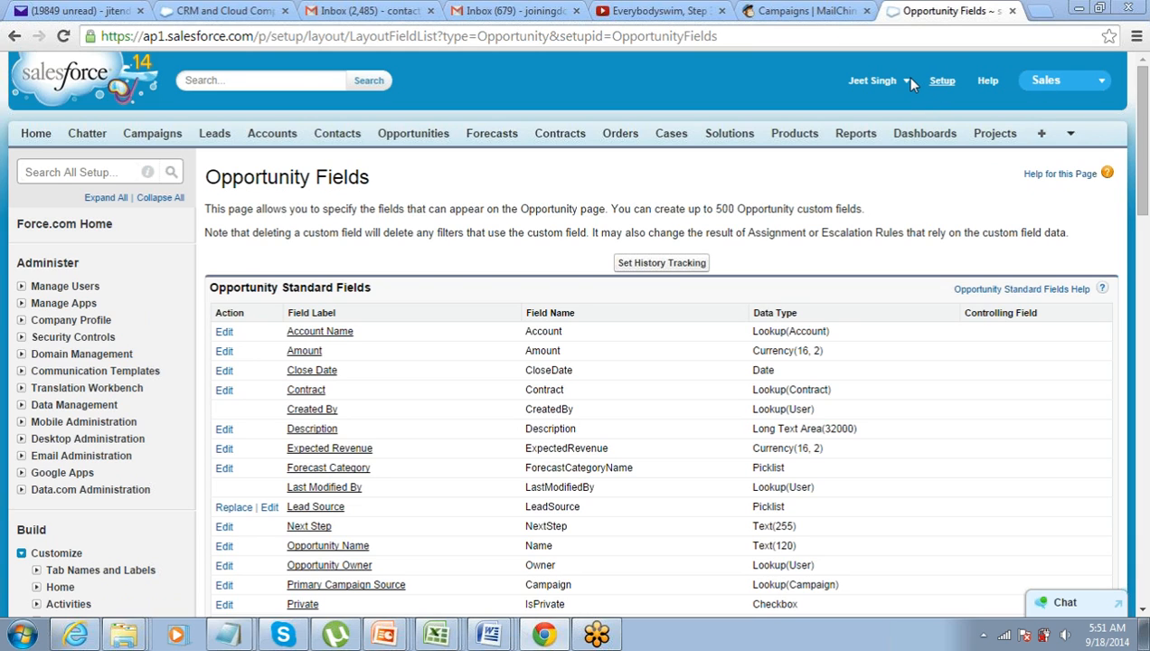
{"action": "left_click", "coordinate": [406, 137]}
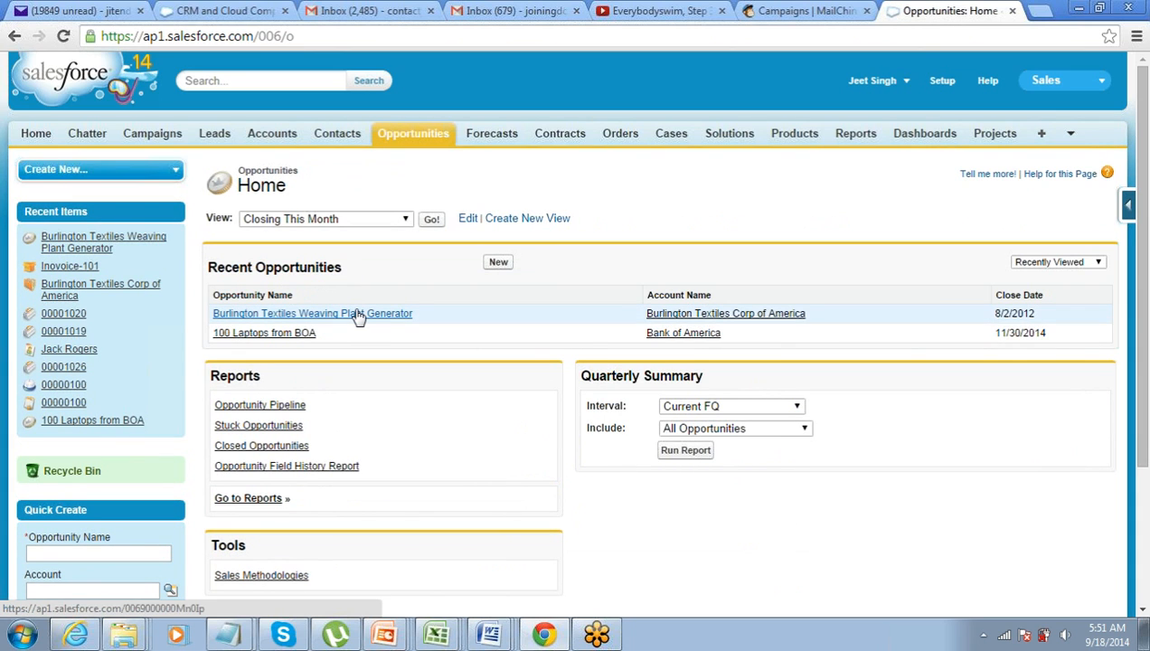
Open Burlington Textiles Weaving Plant Generator and compare its $35,250 Tax with the $235,000.00 Amount
{"action": "left_click", "coordinate": [359, 313]}
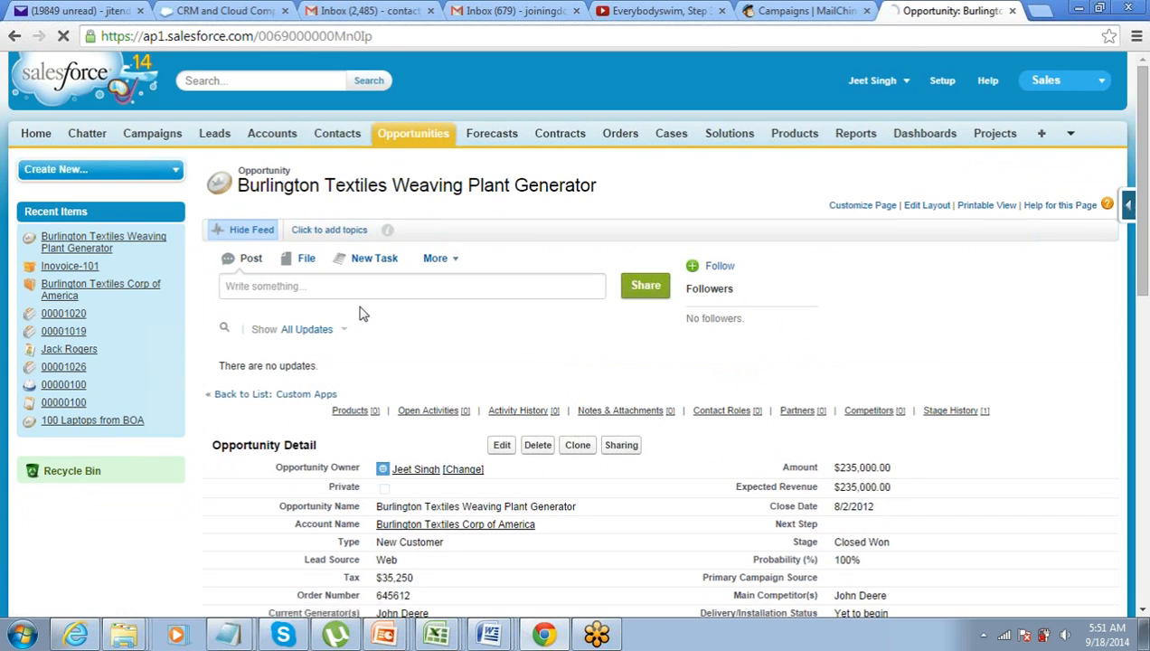
{"action": "scroll", "coordinate": [359, 313], "scroll_direction": "down", "scroll_amount": 3}
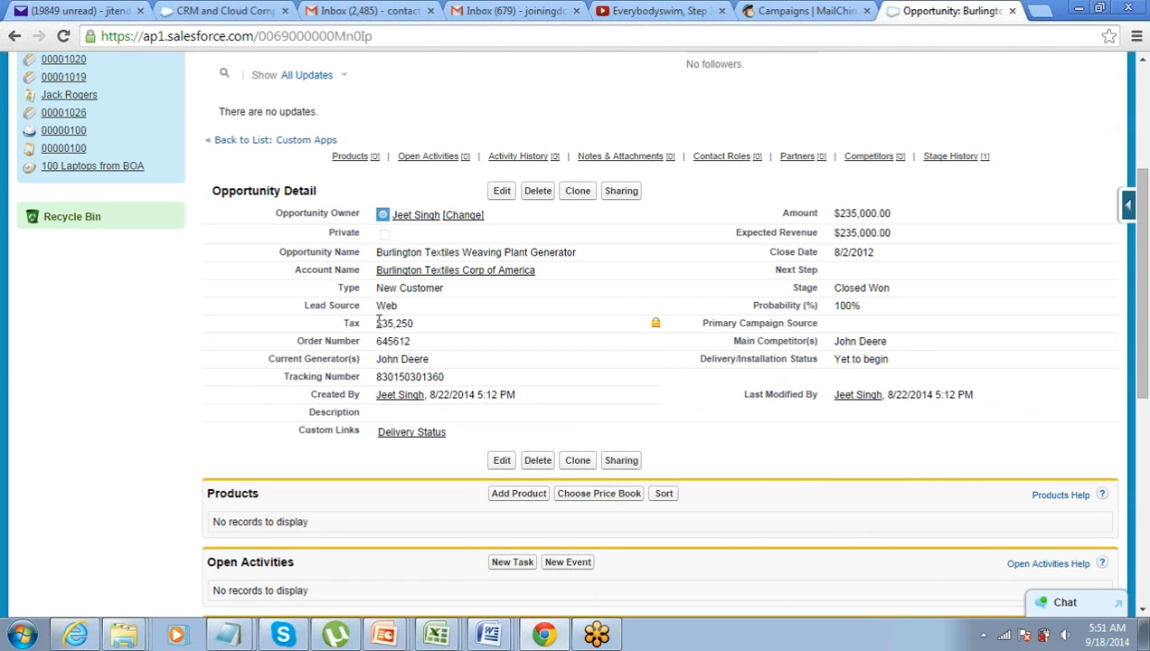
{"action": "left_click_drag", "start_coordinate": [378, 323], "coordinate": [416, 323]}
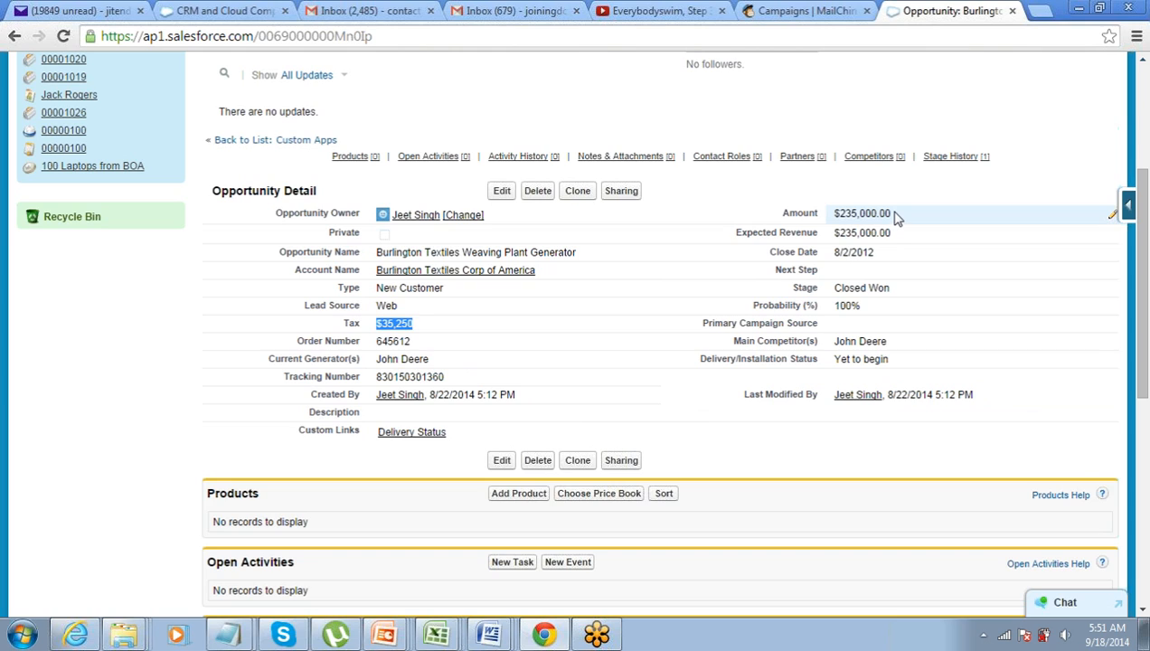
{"action": "left_click_drag", "start_coordinate": [895, 217], "coordinate": [834, 214]}
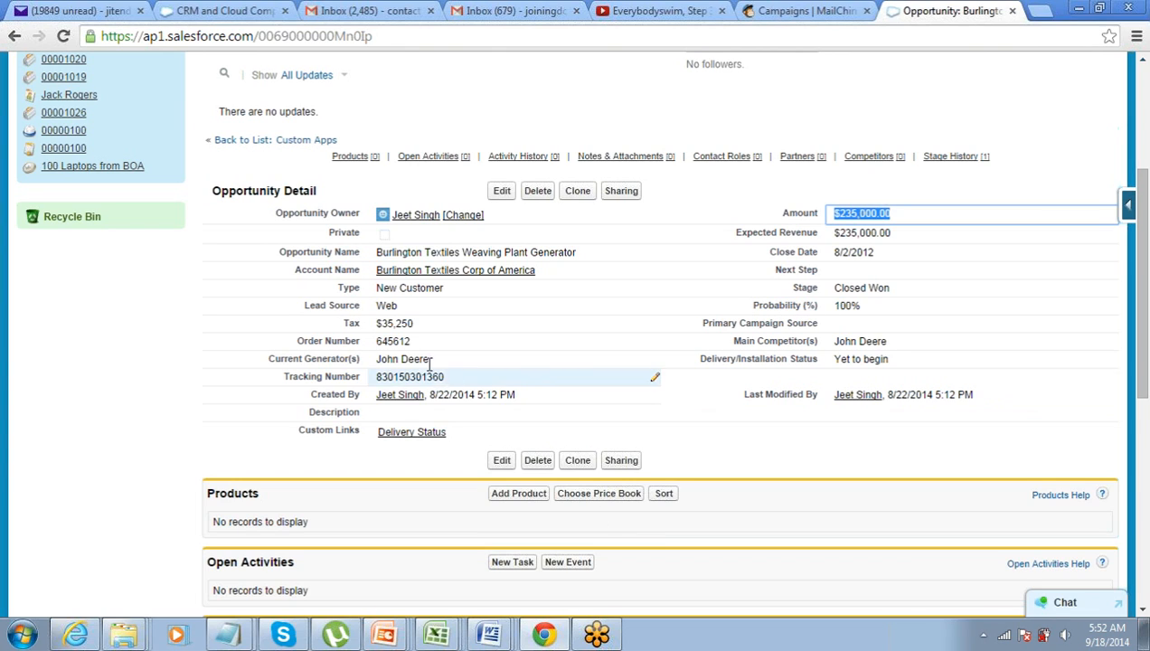
{"action": "left_click_drag", "start_coordinate": [423, 329], "coordinate": [377, 332]}
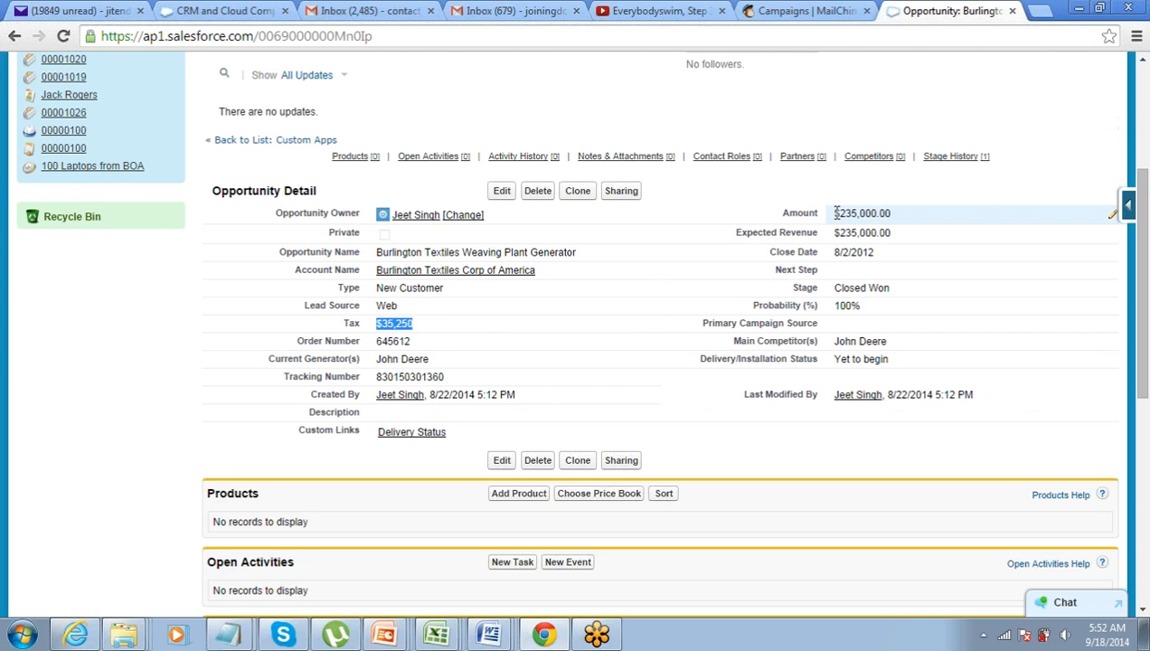
{"action": "left_click_drag", "start_coordinate": [835, 214], "coordinate": [909, 217]}
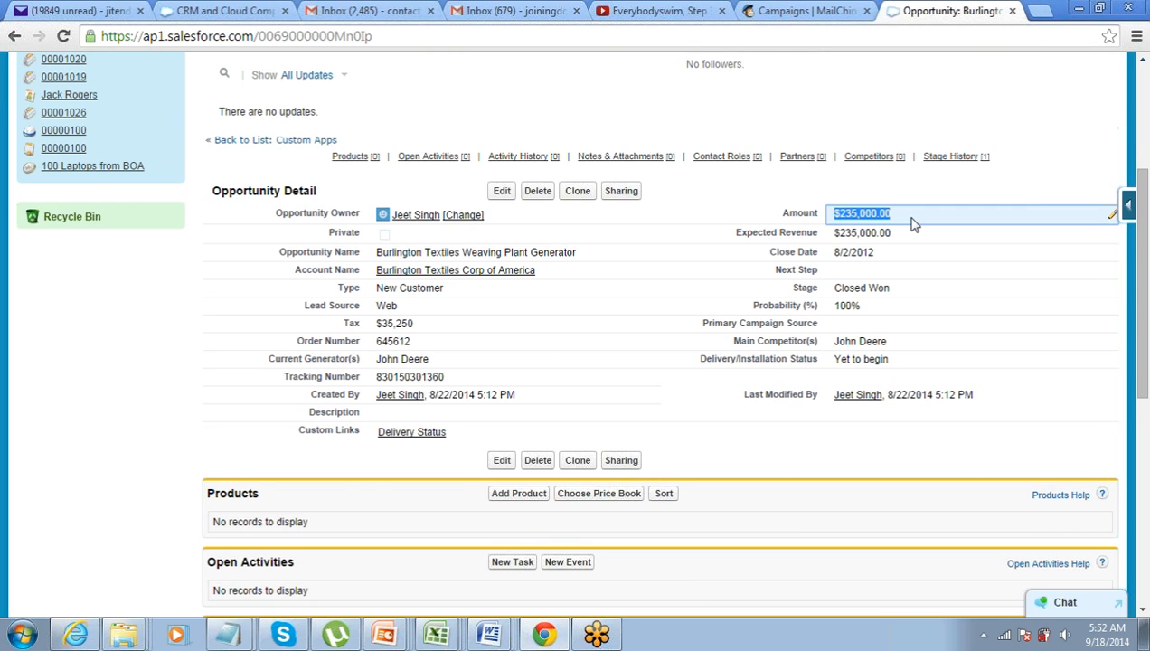
{"action": "scroll", "coordinate": [911, 224], "scroll_direction": "up", "scroll_amount": 3}
{"action": "left_click", "coordinate": [942, 80]}
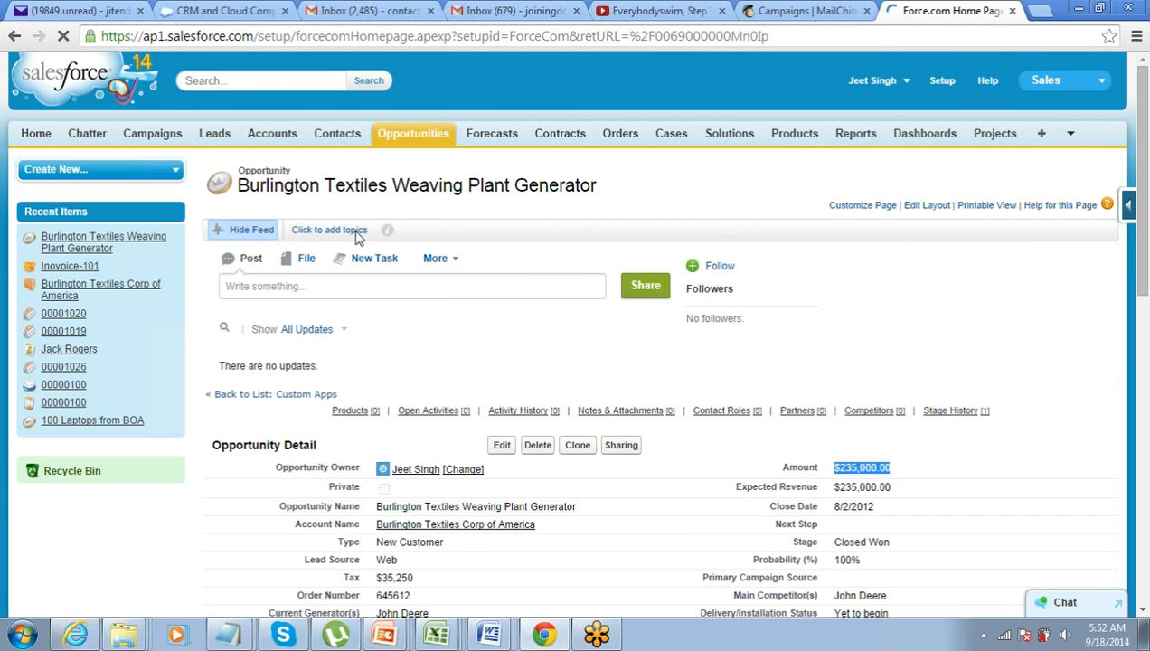
Navigate Setup to Customize > Opportunities > Fields and open the Tax custom field for editing
{"action": "scroll", "coordinate": [359, 237], "scroll_direction": "down", "scroll_amount": 2}
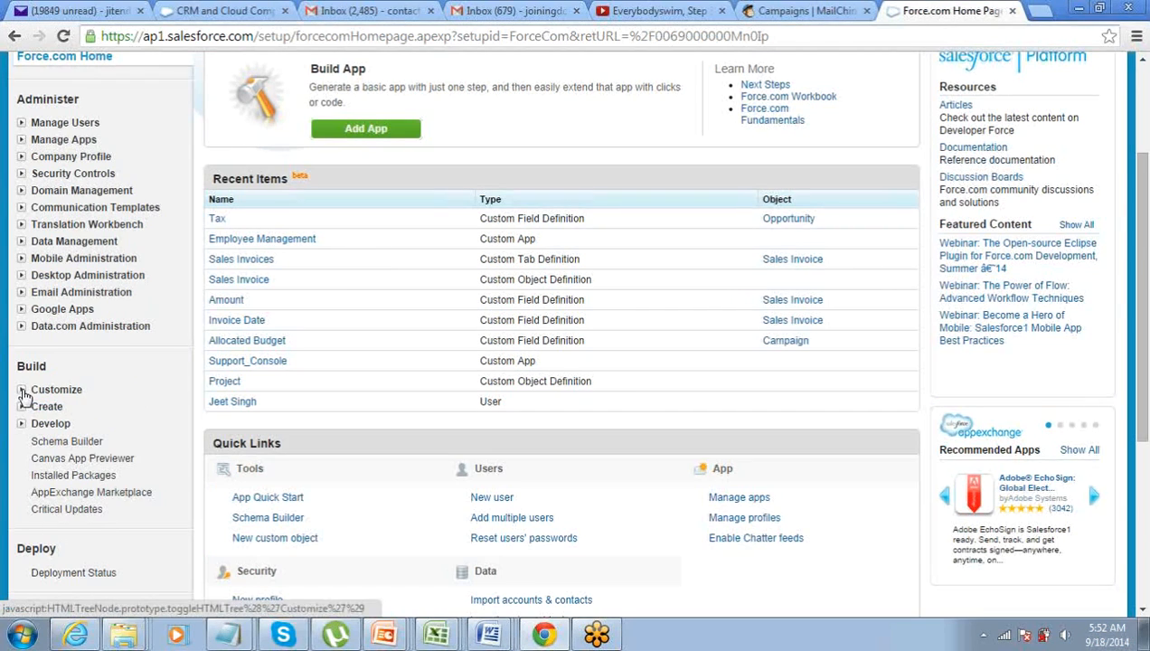
{"action": "left_click", "coordinate": [23, 390]}
{"action": "scroll", "coordinate": [25, 392], "scroll_direction": "down", "scroll_amount": 2}
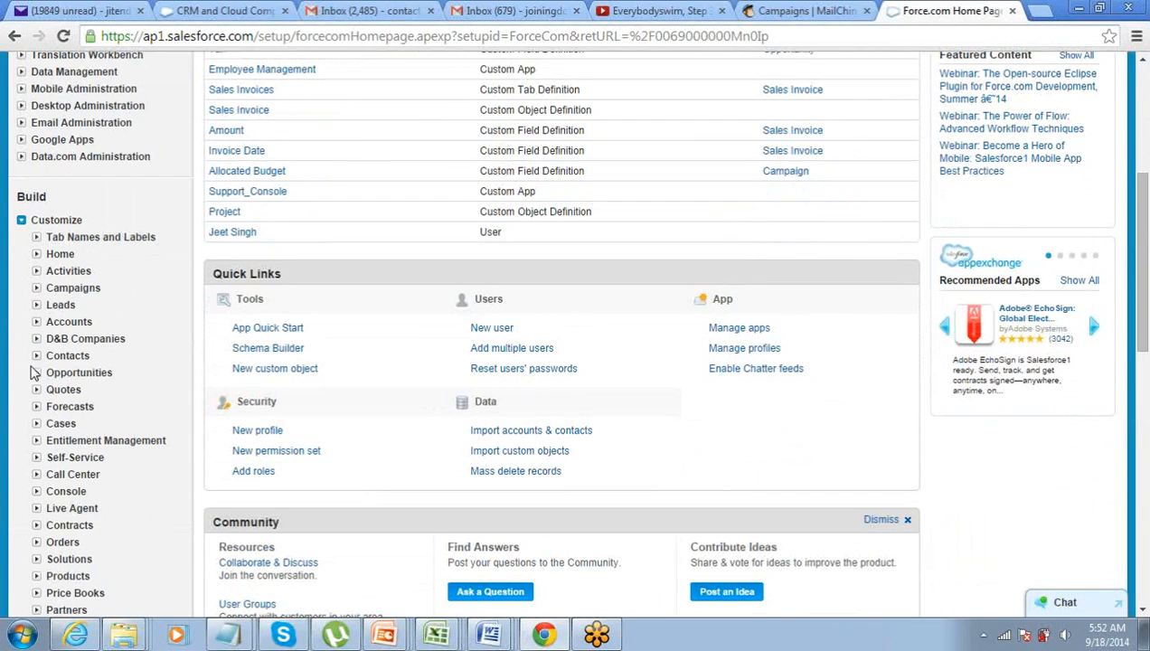
{"action": "left_click", "coordinate": [36, 373]}
{"action": "left_click", "coordinate": [72, 391]}
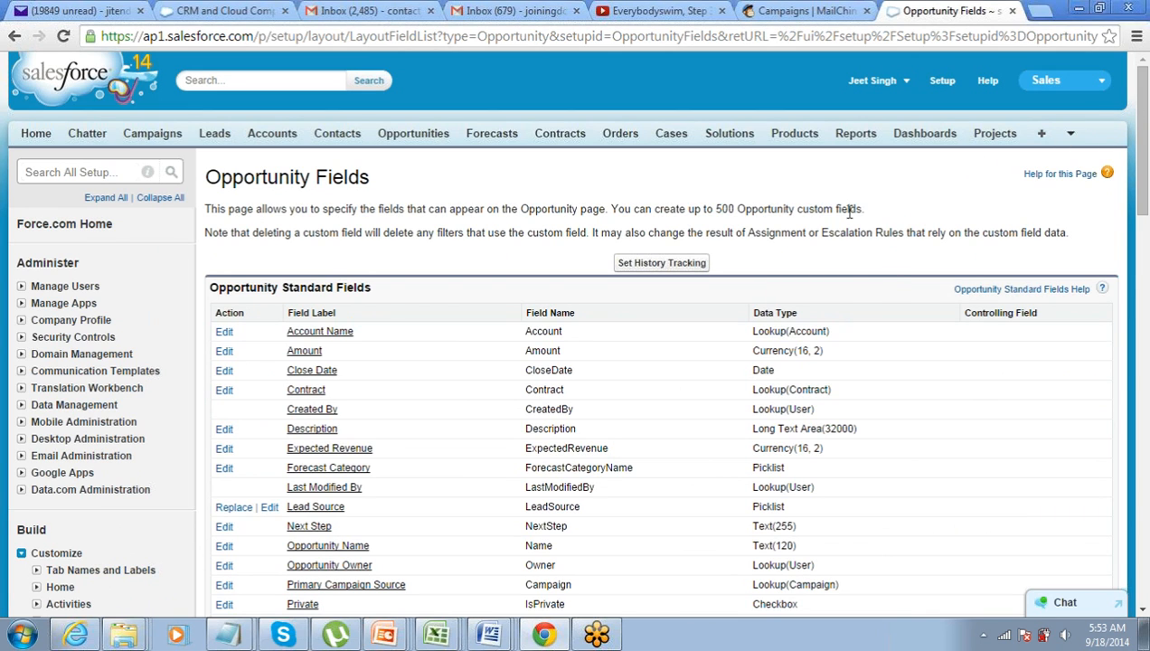
{"action": "scroll", "coordinate": [829, 310], "scroll_direction": "down", "scroll_amount": 10}
{"action": "scroll", "coordinate": [829, 310], "scroll_direction": "up", "scroll_amount": 4}
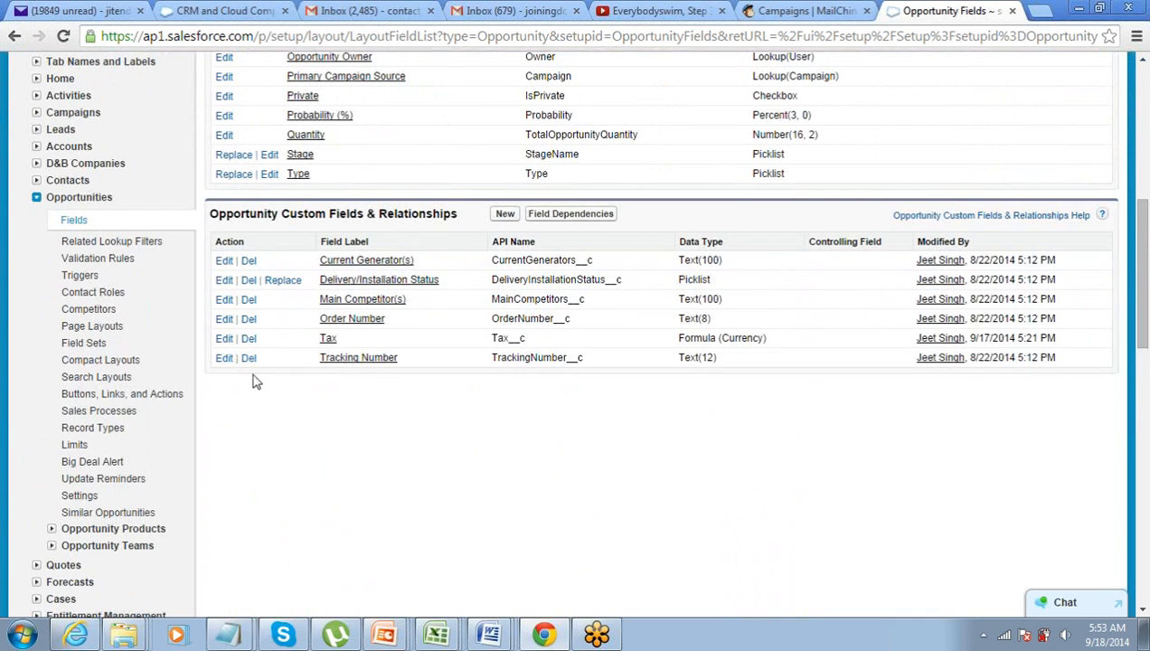
{"action": "left_click", "coordinate": [225, 339]}
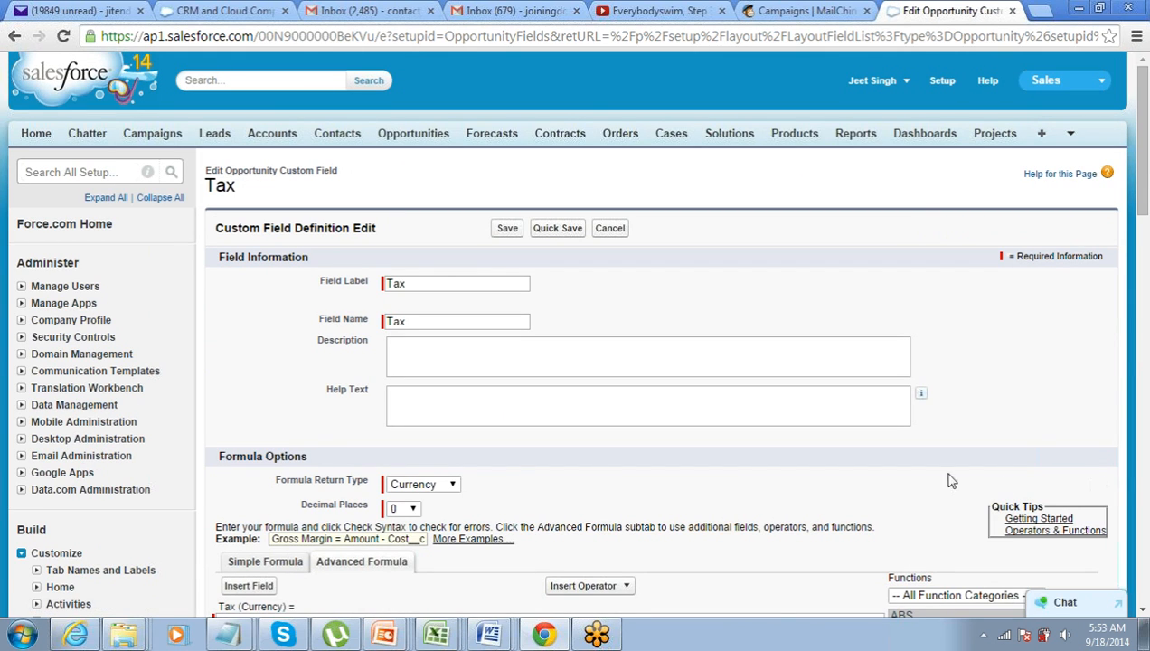
Select the existing Tax formula Amount * 0.15 in the editor
{"action": "scroll", "coordinate": [931, 484], "scroll_direction": "down", "scroll_amount": 2}
{"action": "scroll", "coordinate": [931, 486], "scroll_direction": "down", "scroll_amount": 2}
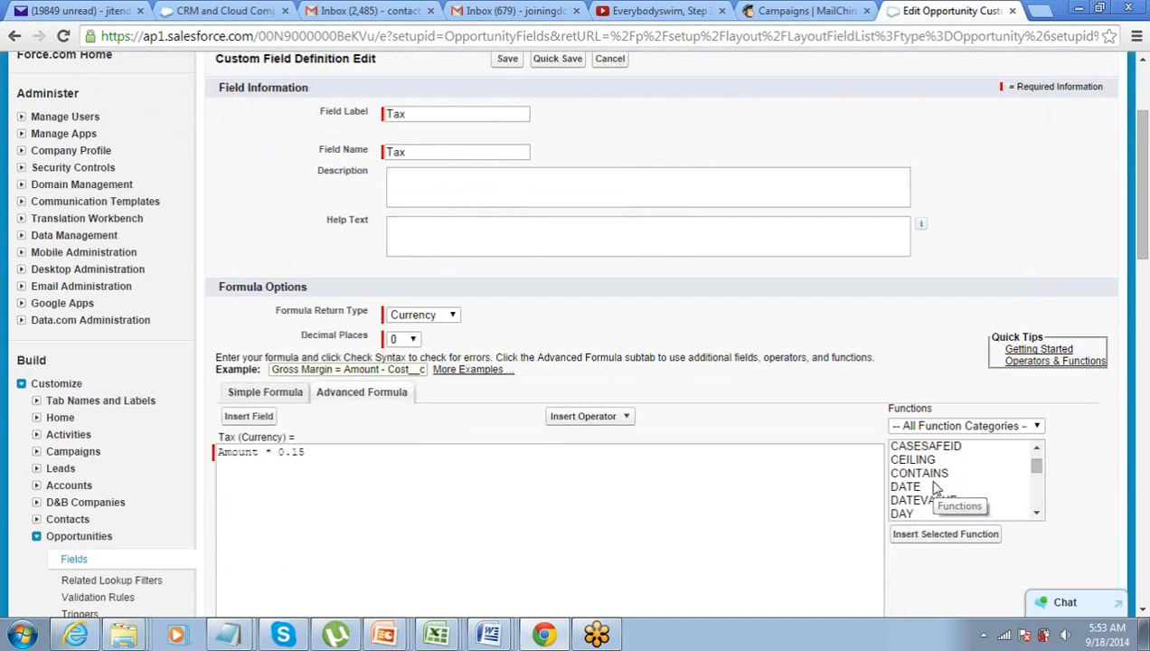
{"action": "scroll", "coordinate": [647, 481], "scroll_direction": "down", "scroll_amount": 2}
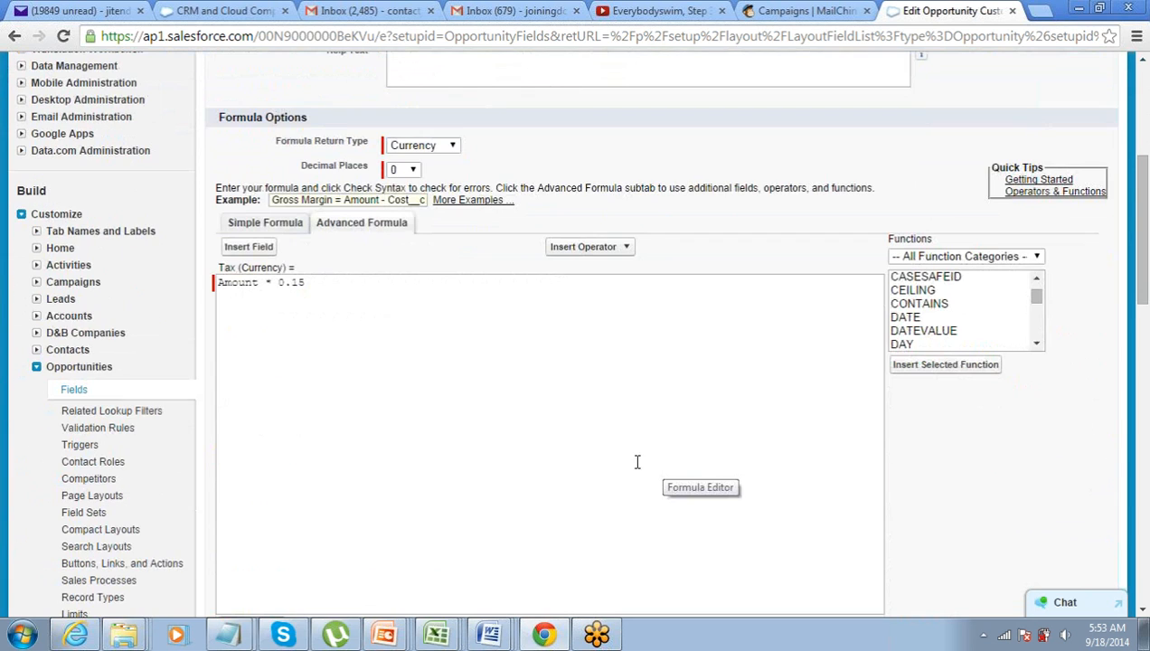
{"action": "left_click_drag", "start_coordinate": [327, 281], "coordinate": [217, 281]}
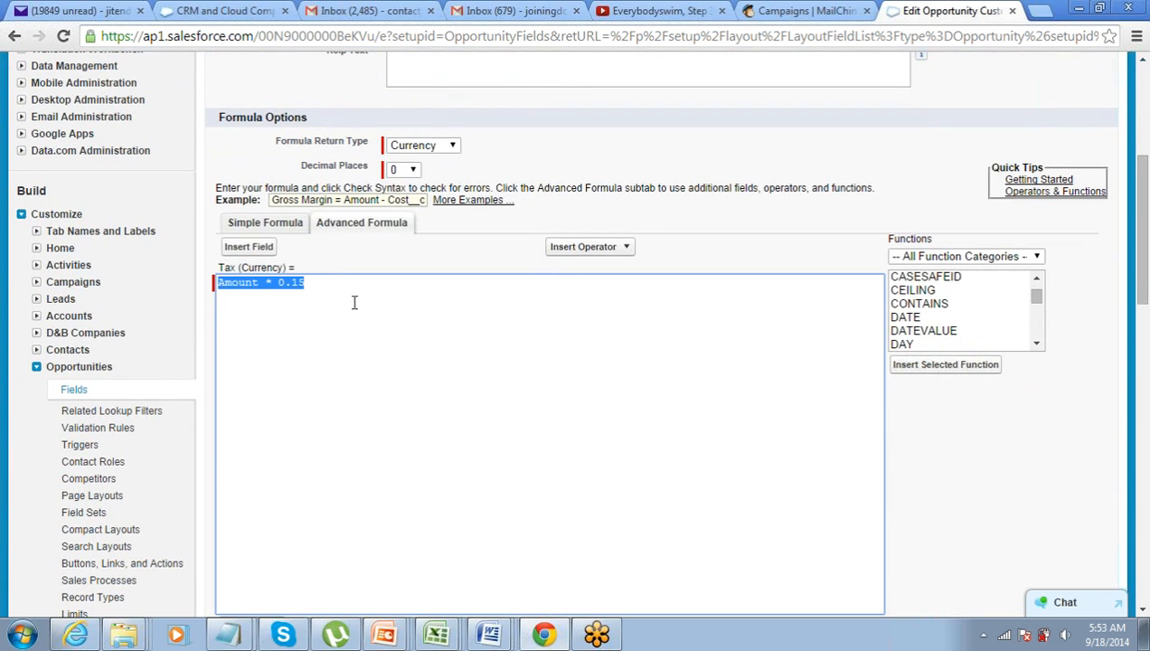
{"action": "scroll", "coordinate": [951, 330], "scroll_direction": "up", "scroll_amount": 2}
{"action": "scroll", "coordinate": [950, 329], "scroll_direction": "up", "scroll_amount": 1}
{"action": "scroll", "coordinate": [949, 331], "scroll_direction": "down", "scroll_amount": 4}
Replace it with the Logical IF(logical_test, value_if_true, value_if_false) template and select logical_test
{"action": "left_click", "coordinate": [992, 258]}
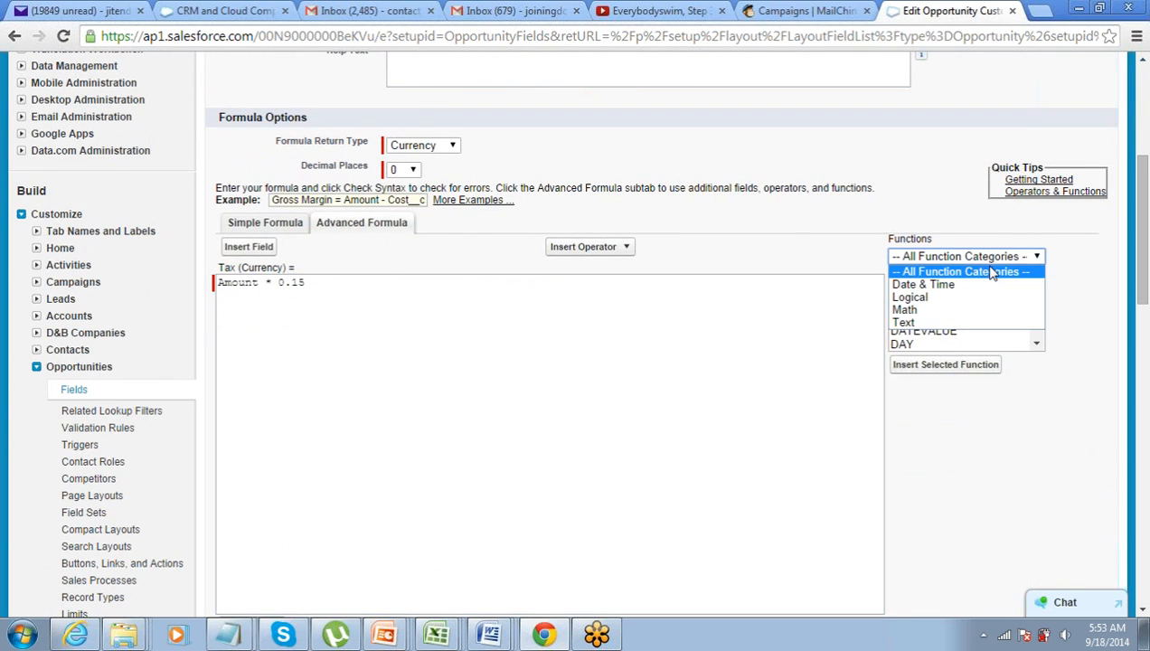
{"action": "left_click", "coordinate": [972, 300]}
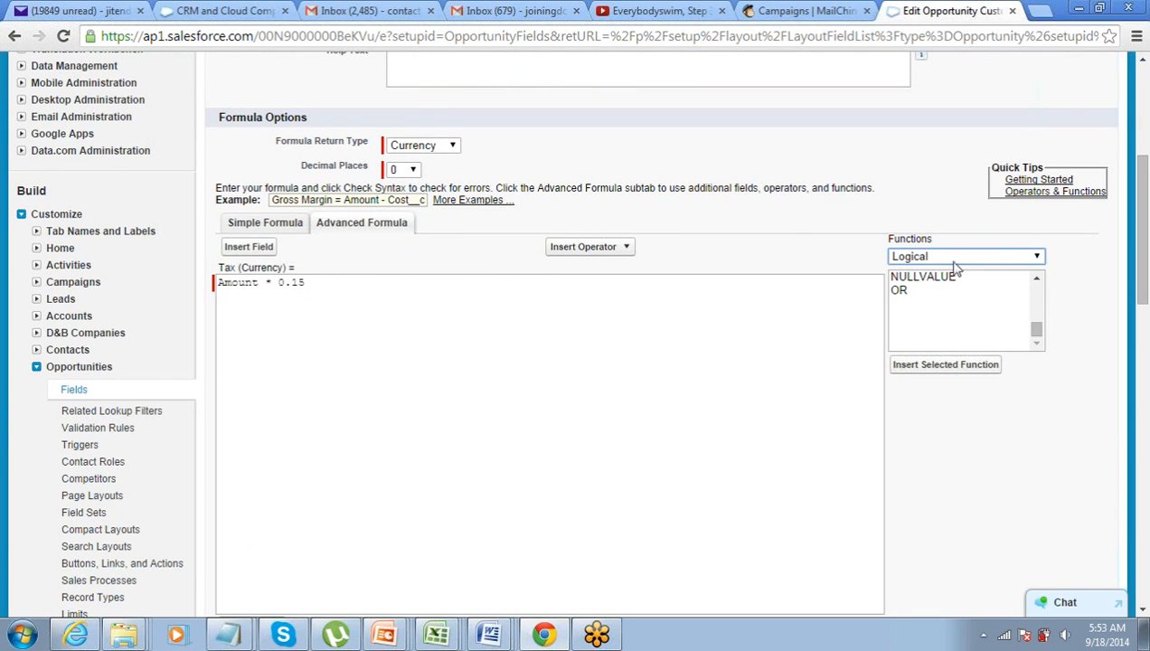
{"action": "scroll", "coordinate": [956, 262], "scroll_direction": "up", "scroll_amount": 1}
{"action": "scroll", "coordinate": [958, 345], "scroll_direction": "up", "scroll_amount": 2}
{"action": "scroll", "coordinate": [945, 362], "scroll_direction": "down", "scroll_amount": 2}
{"action": "scroll", "coordinate": [947, 362], "scroll_direction": "down", "scroll_amount": 1}
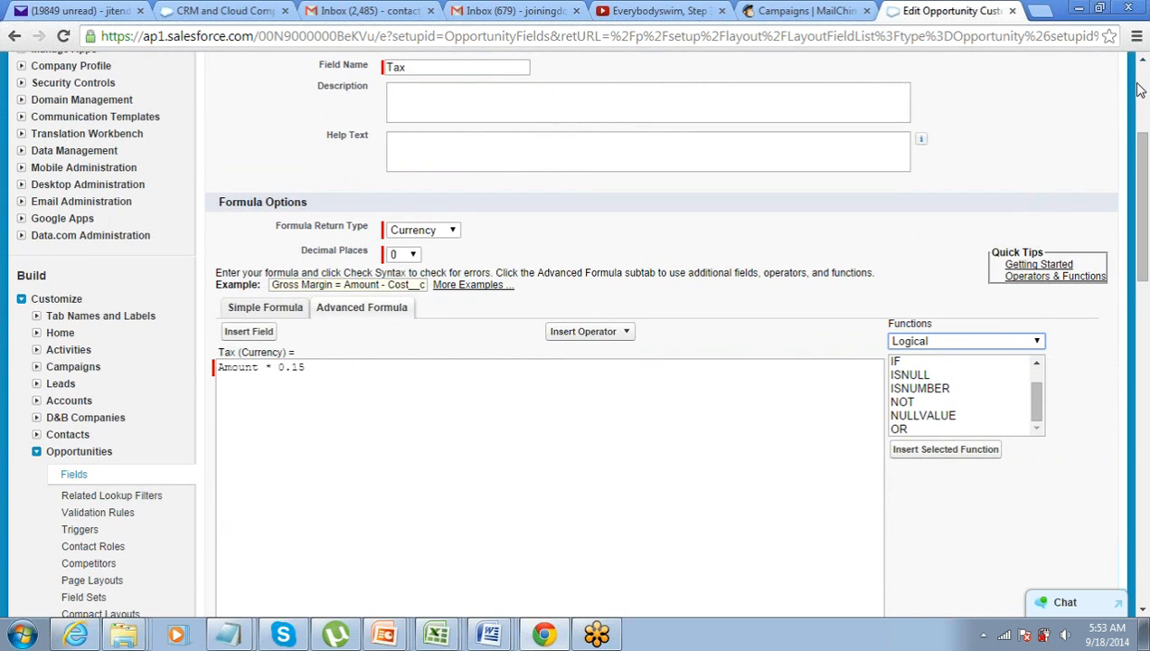
{"action": "scroll", "coordinate": [859, 220], "scroll_direction": "down", "scroll_amount": 3}
{"action": "left_click", "coordinate": [929, 108]}
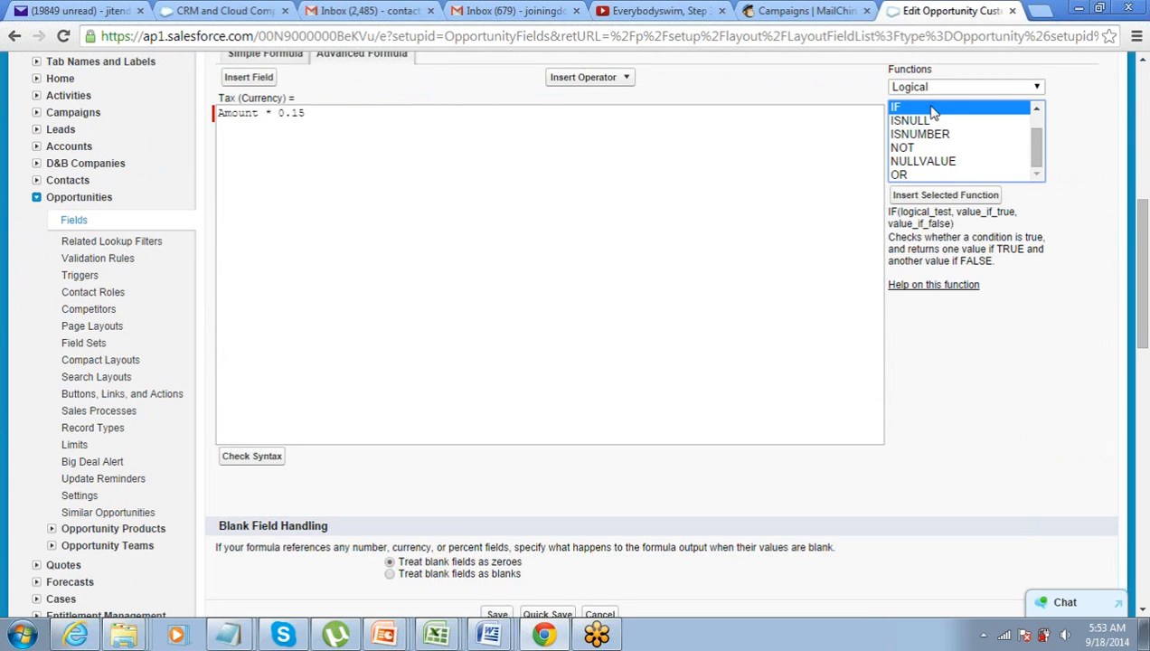
{"action": "left_click", "coordinate": [931, 197]}
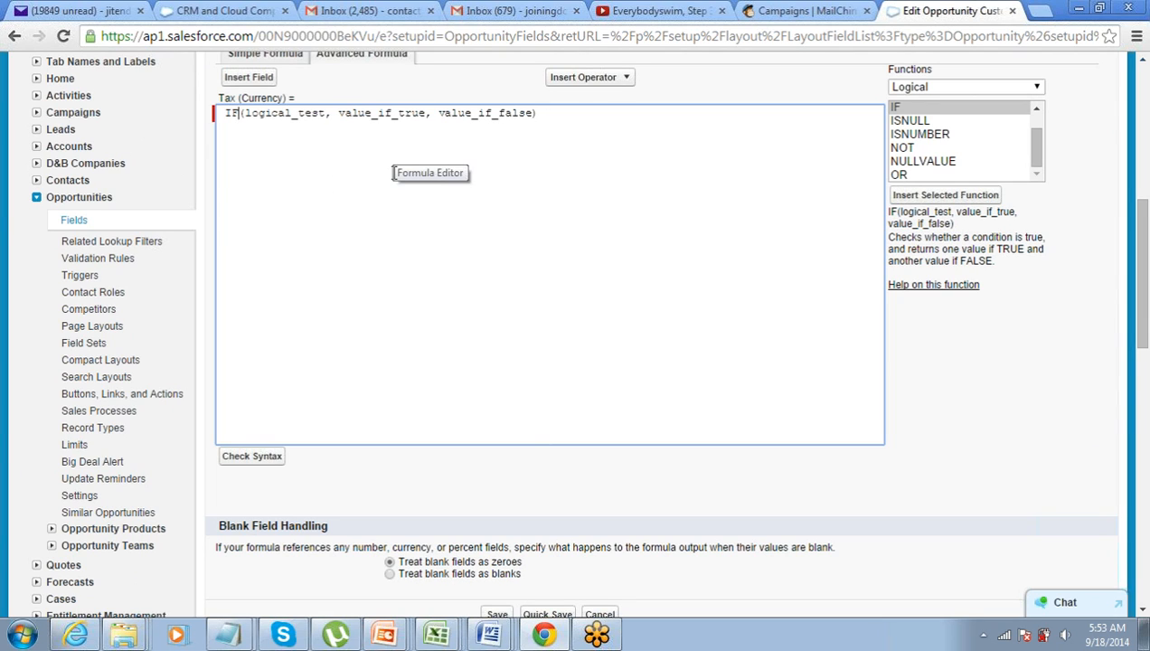
{"action": "key", "text": "Delete"}
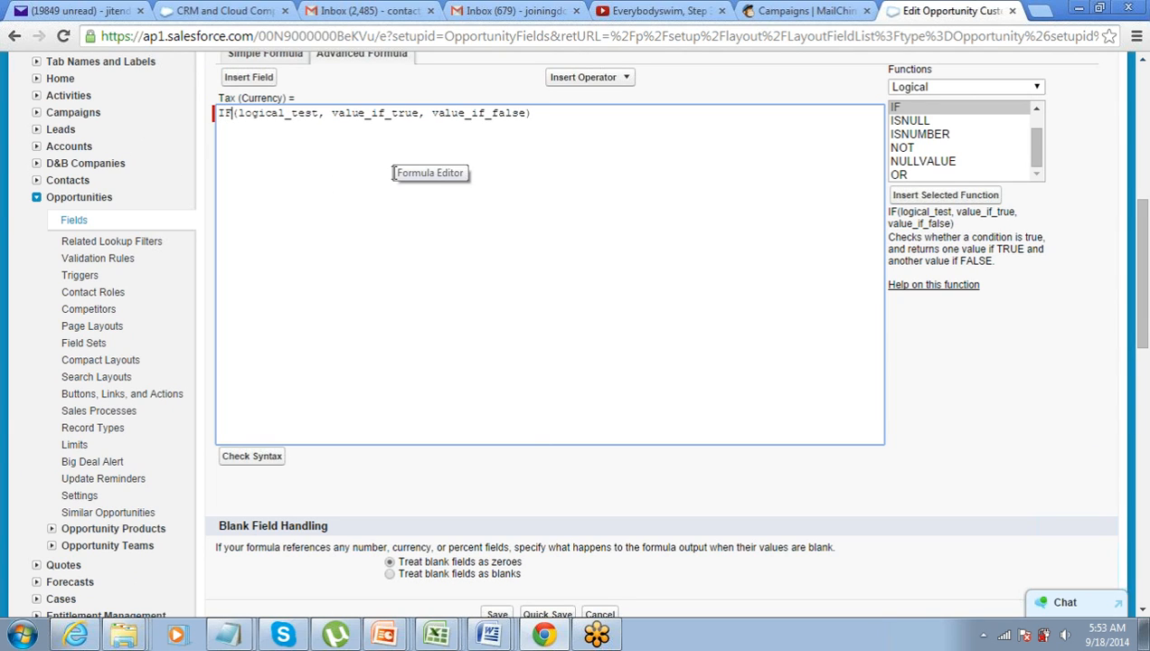
{"action": "key", "text": "shift+Right"}
{"action": "key", "text": "shift+Right"}
{"action": "key", "text": "shift+Right"}
{"action": "key", "text": "shift+Right"}
{"action": "key", "text": "shift+Right"}
{"action": "key", "text": "shift+Right"}
{"action": "key", "text": "shift+Right"}
{"action": "key", "text": "shift+Right"}
{"action": "key", "text": "shift+Right"}
{"action": "key", "text": "shift+Right"}
{"action": "key", "text": "shift+Right"}
{"action": "key", "text": "shift+Right"}
{"action": "key", "text": "shift+Right"}
{"action": "key", "text": "shift+Right"}
{"action": "key", "text": "shift+Right"}
{"action": "key", "text": "shift+Left"}
{"action": "key", "text": "shift+Left"}
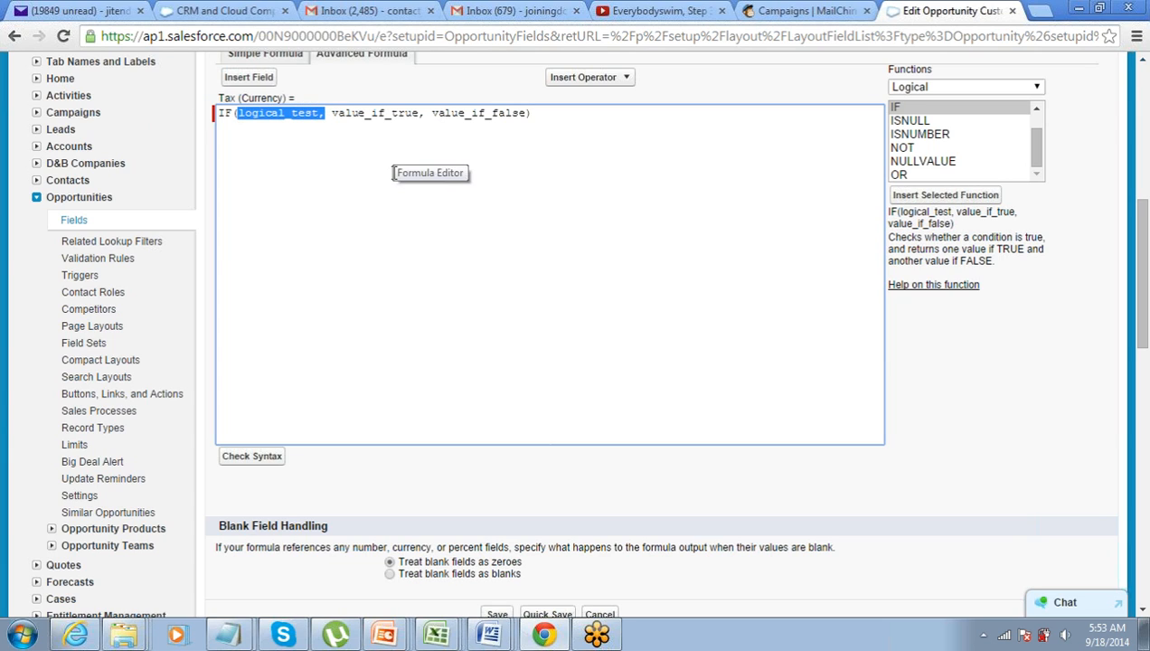
Fill the IF condition as Amount < 100000
{"action": "left_click", "coordinate": [248, 79]}
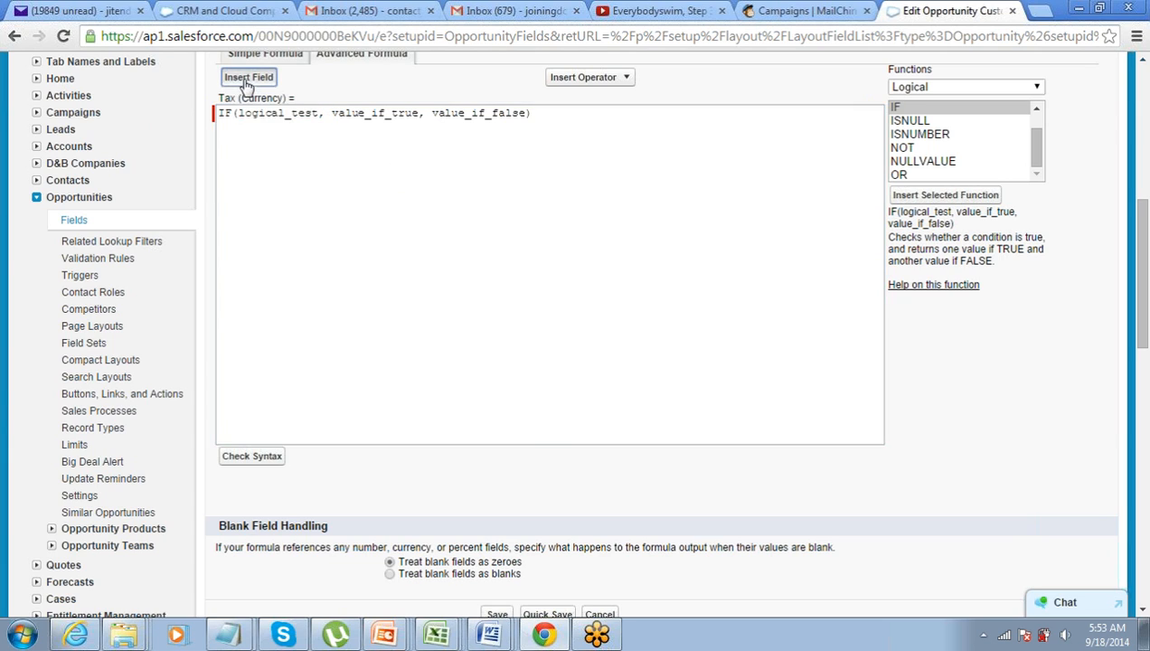
{"action": "left_click", "coordinate": [420, 301]}
{"action": "left_click", "coordinate": [575, 358]}
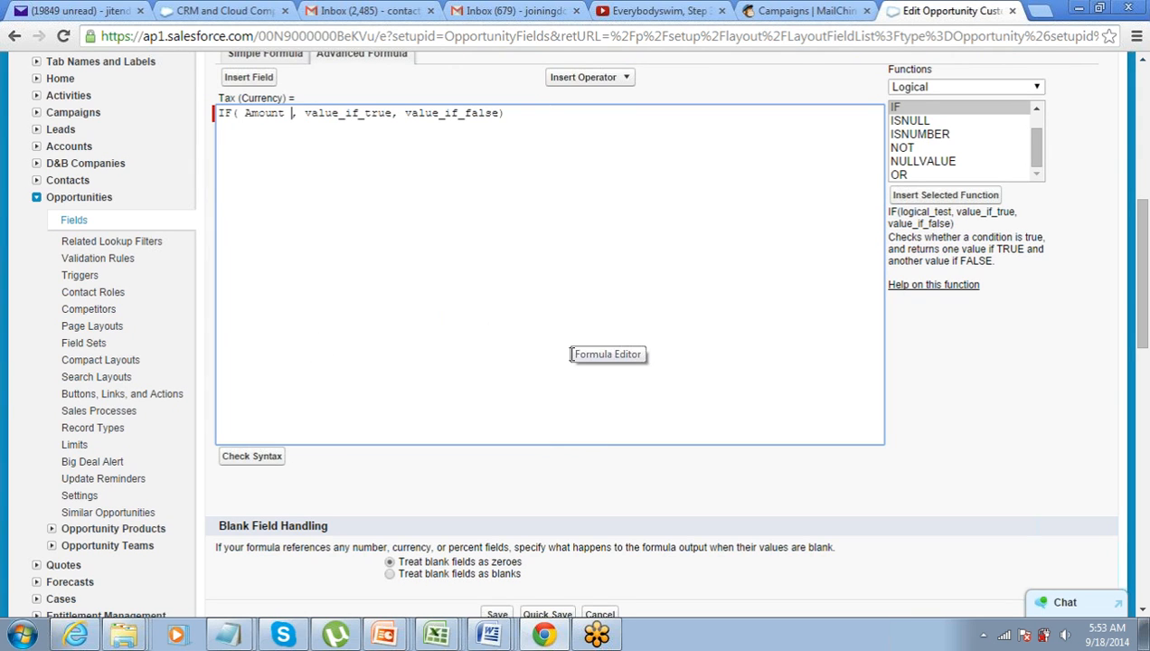
{"action": "left_click", "coordinate": [606, 80]}
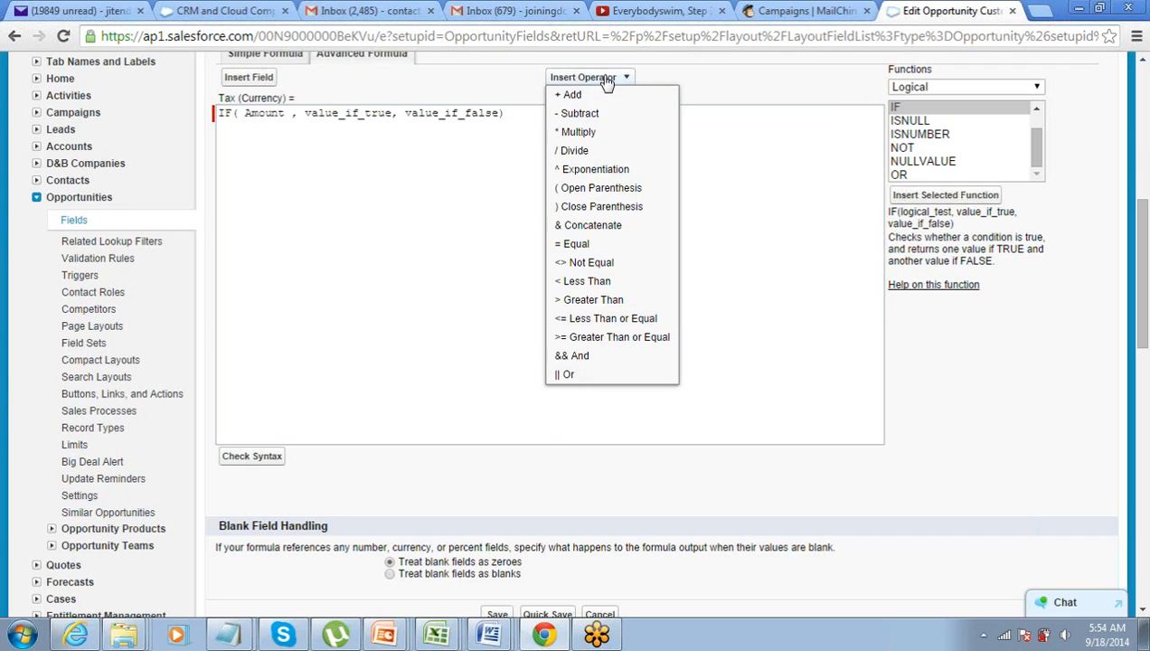
{"action": "left_click", "coordinate": [608, 284]}
{"action": "type", "text": "100000"}
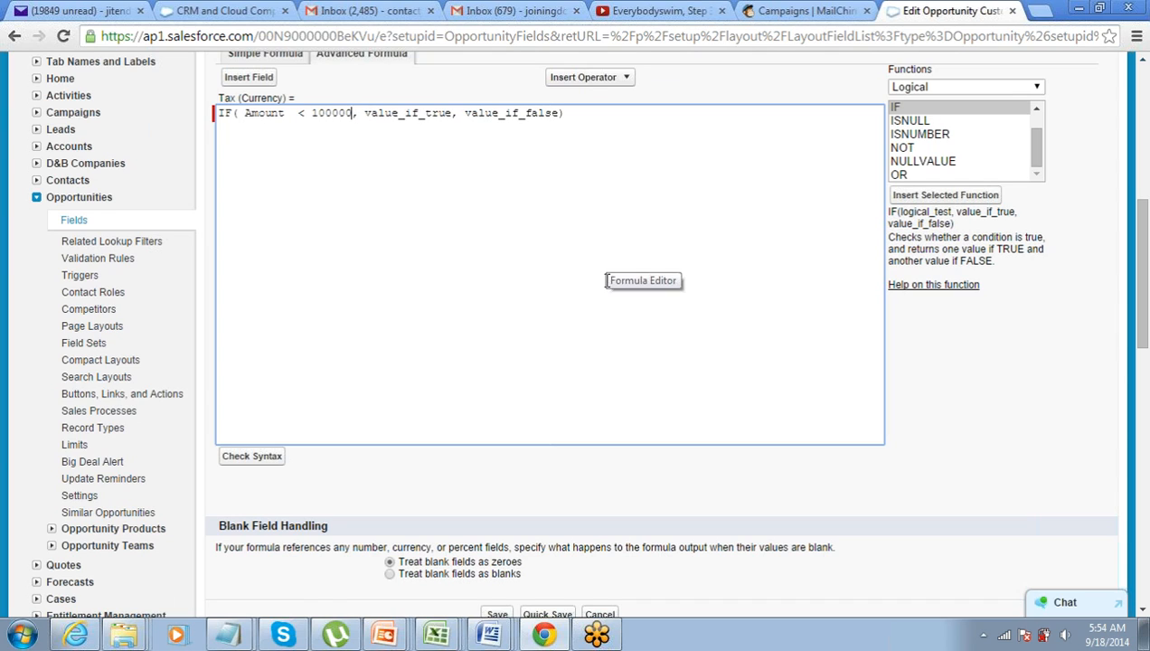
{"action": "key", "text": "ctrl+shift+Left"}
{"action": "key", "text": "ctrl+shift+Left"}
{"action": "key", "text": "ctrl+shift+Left"}
{"action": "key", "text": "ctrl+shift+Left"}
{"action": "key", "text": "ctrl+shift+Left"}
{"action": "key", "text": "ctrl+shift+Right"}
{"action": "key", "text": "ctrl+shift+Right"}
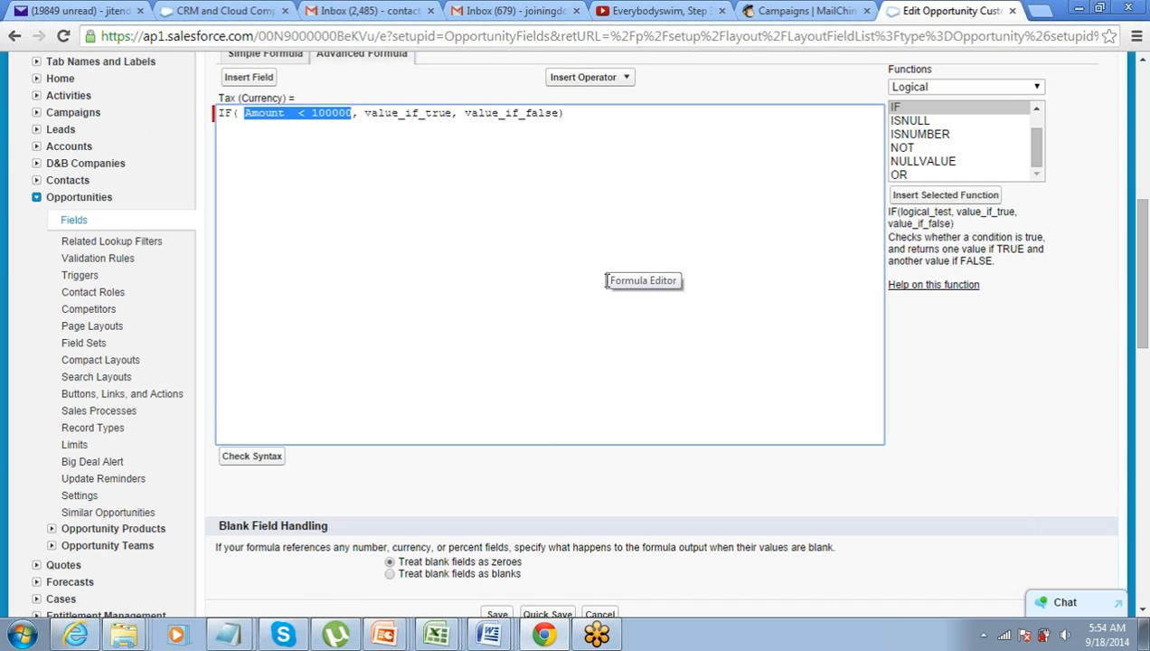
{"action": "key", "text": "Right"}
Set value_if_true to Amount * 0.1
{"action": "key", "text": "ctrl+shift+Right"}
{"action": "key", "text": "ctrl+shift+Right"}
{"action": "key", "text": "ctrl+shift+Right"}
{"action": "key", "text": "ctrl+shift+Left"}
{"action": "key", "text": "shift+Left"}
{"action": "key", "text": "shift+Left"}
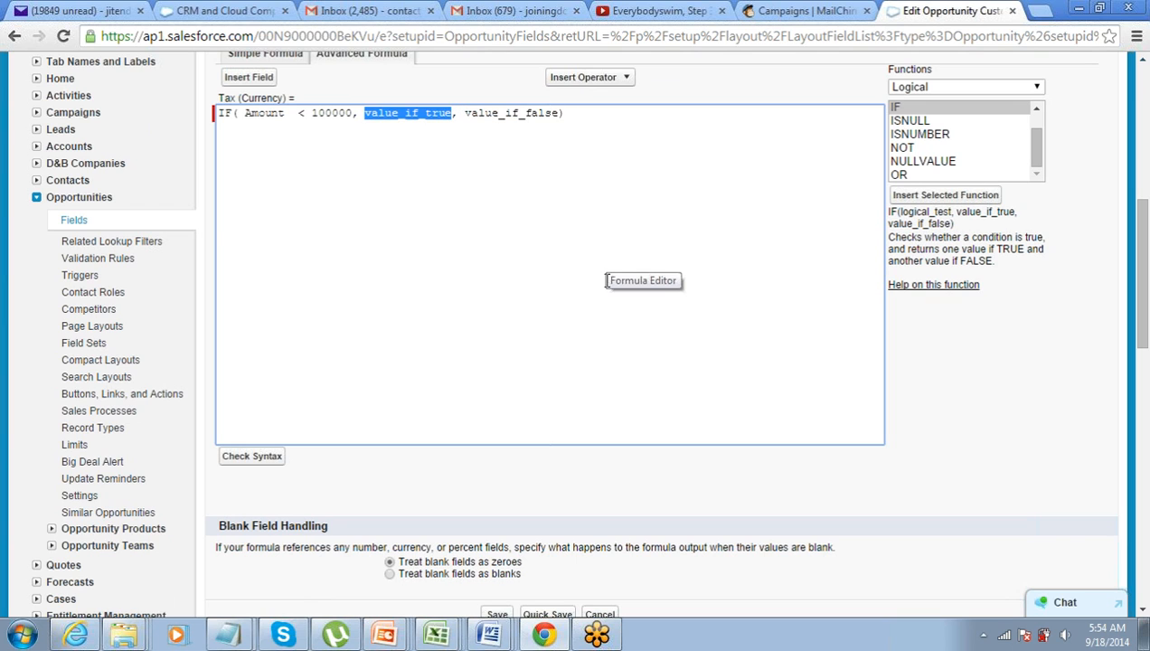
{"action": "left_click", "coordinate": [242, 79]}
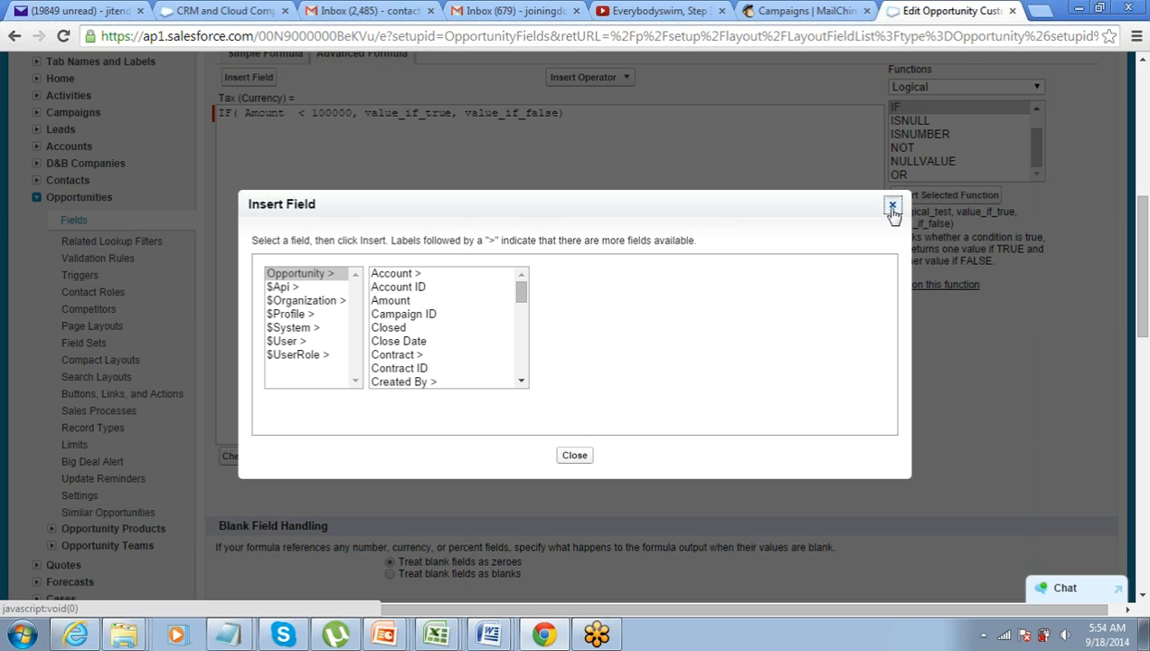
{"action": "left_click", "coordinate": [436, 304]}
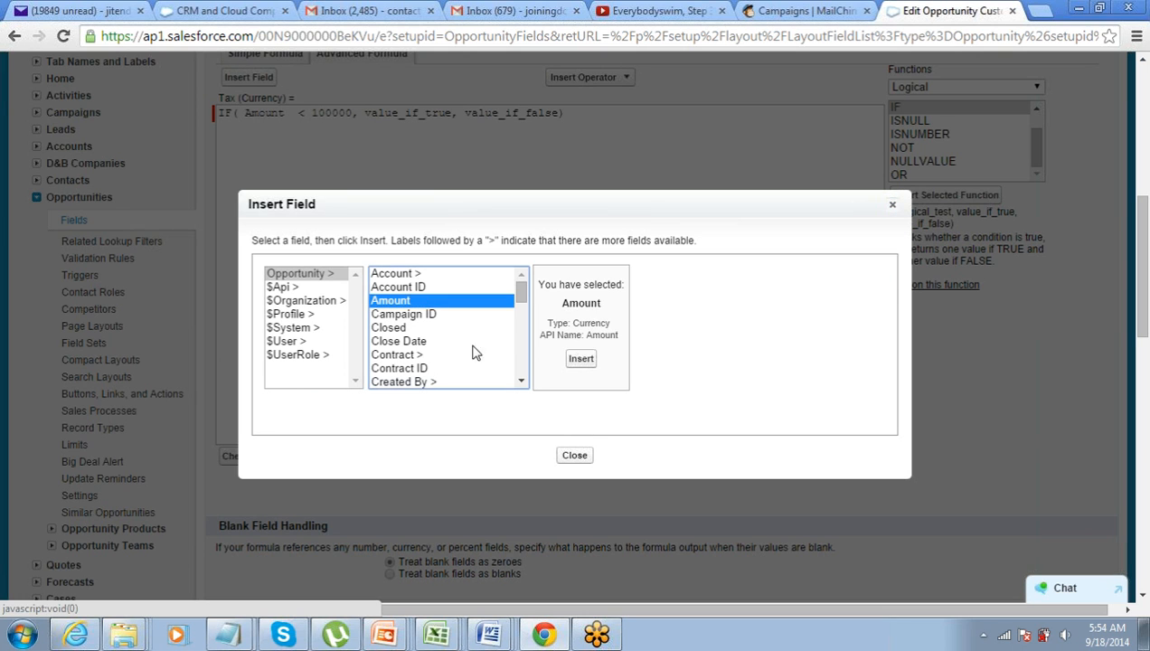
{"action": "left_click", "coordinate": [581, 358]}
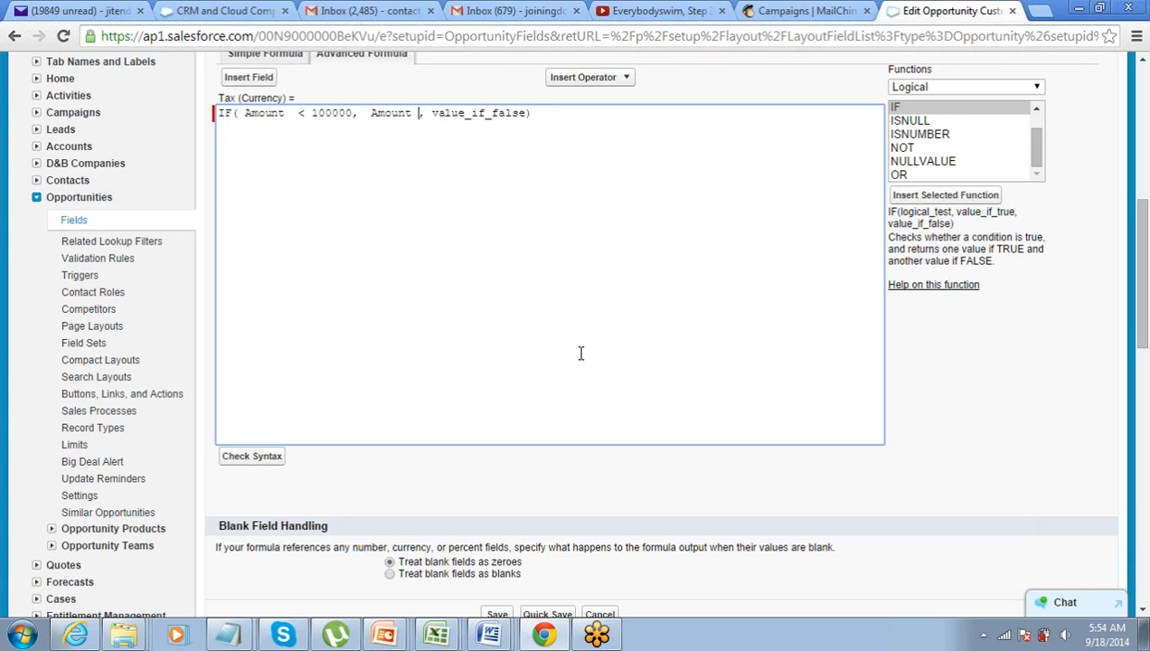
{"action": "type", "text": "*"}
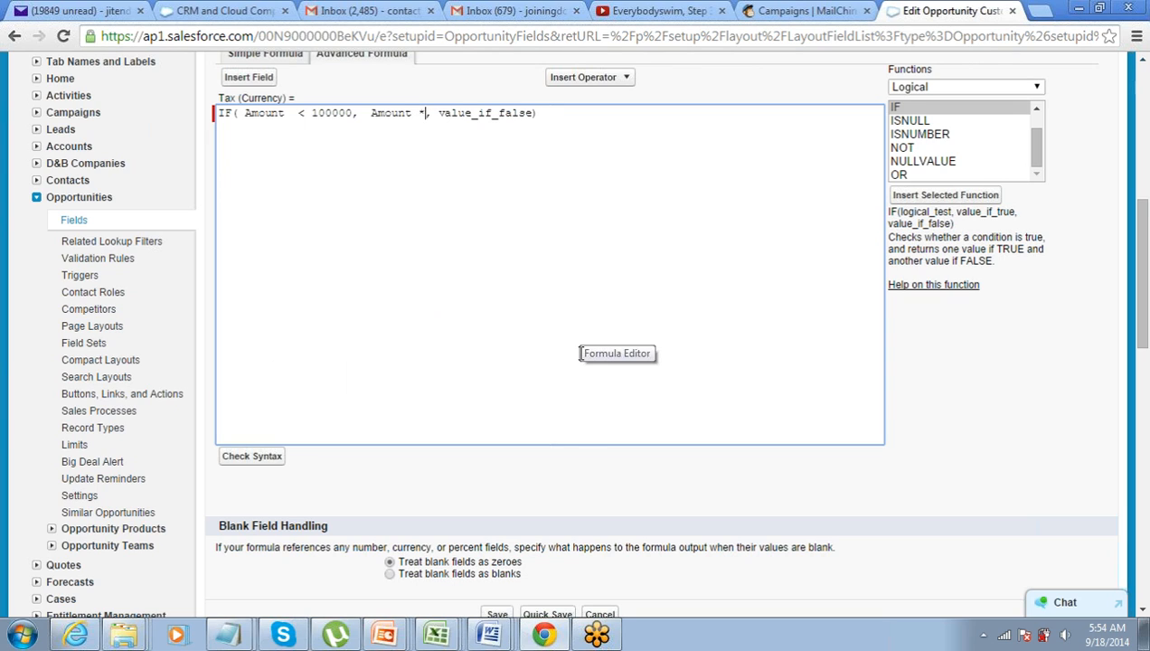
{"action": "type", "text": " 0.1"}
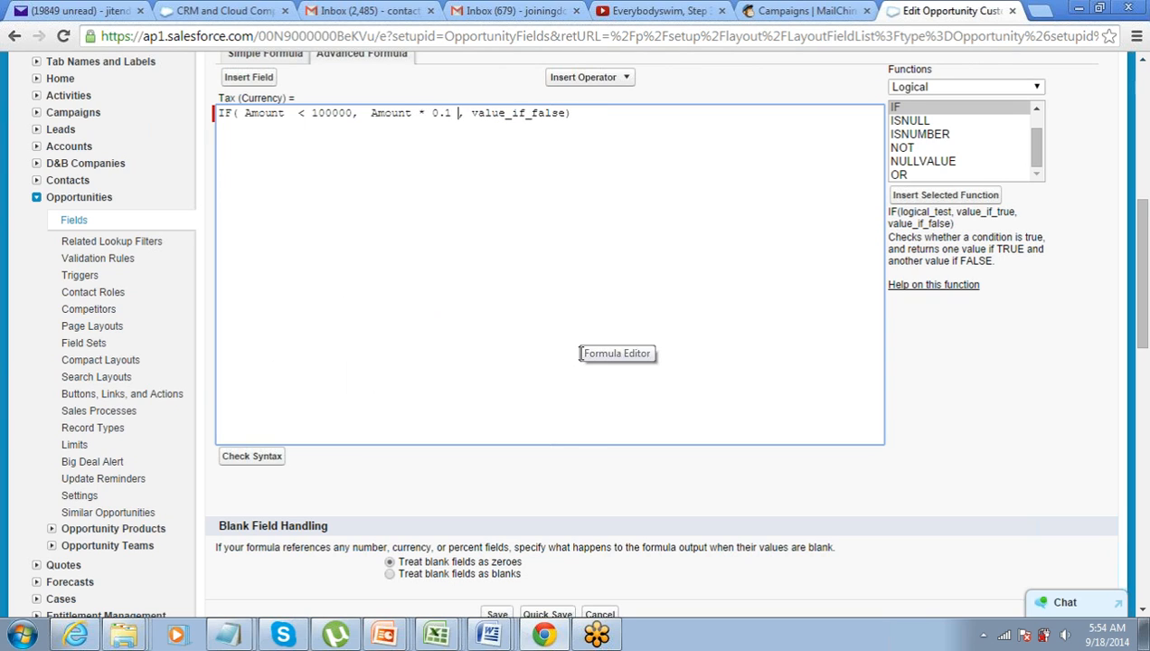
Replace value_if_false with Amount * 0.2 to complete the formula
{"action": "key", "text": "ctrl+shift+Left"}
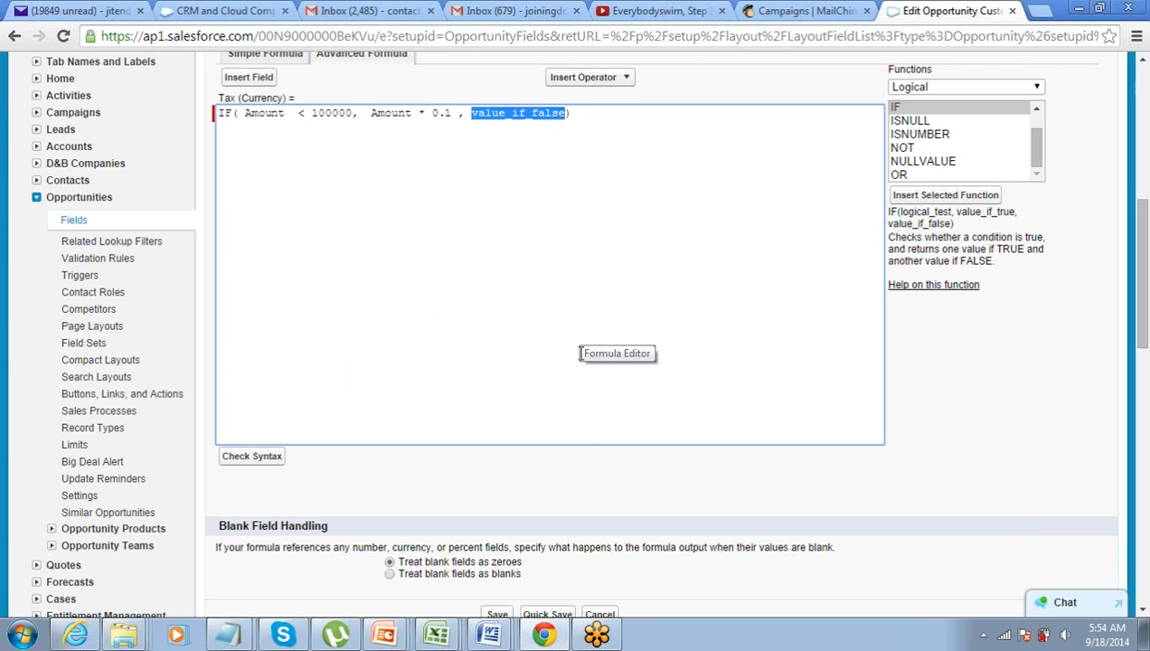
{"action": "type", "text": "Amount"}
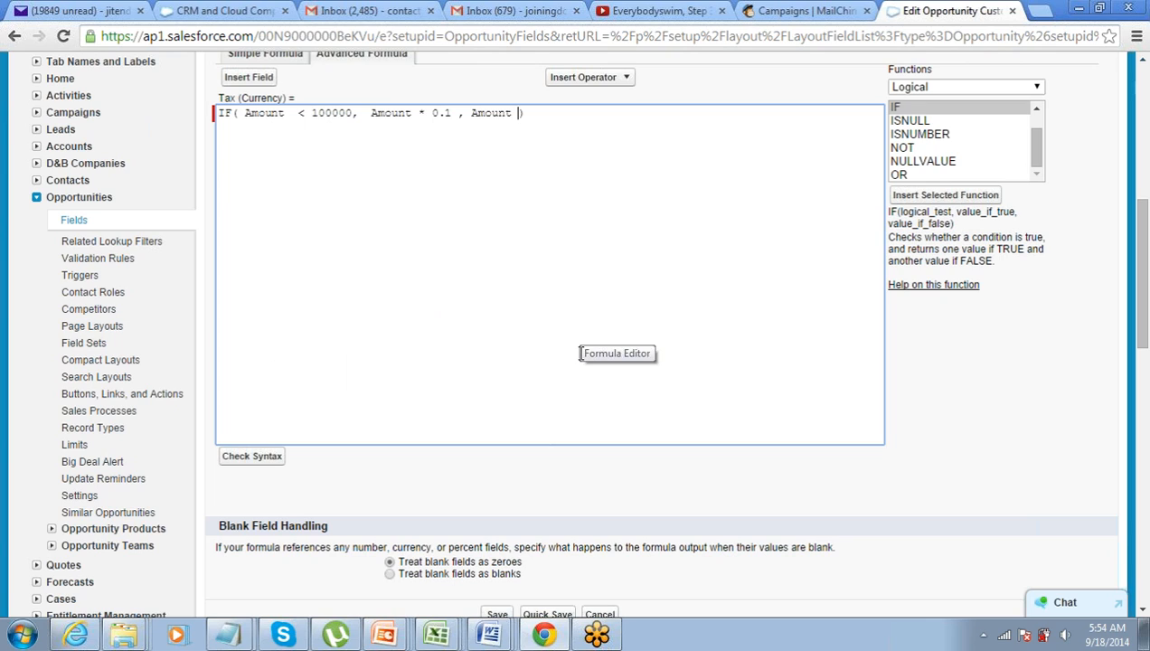
{"action": "type", "text": "* 0.2"}
{"action": "key", "text": "End"}
{"action": "key", "text": "Left"}
{"action": "key", "text": "ctrl+shift+Left"}
{"action": "key", "text": "ctrl+shift+Left"}
{"action": "key", "text": "ctrl+shift+Left"}
{"action": "key", "text": "ctrl+shift+Left"}
{"action": "key", "text": "ctrl+shift+Left"}
{"action": "key", "text": "ctrl+shift+Left"}
{"action": "key", "text": "ctrl+shift+Left"}
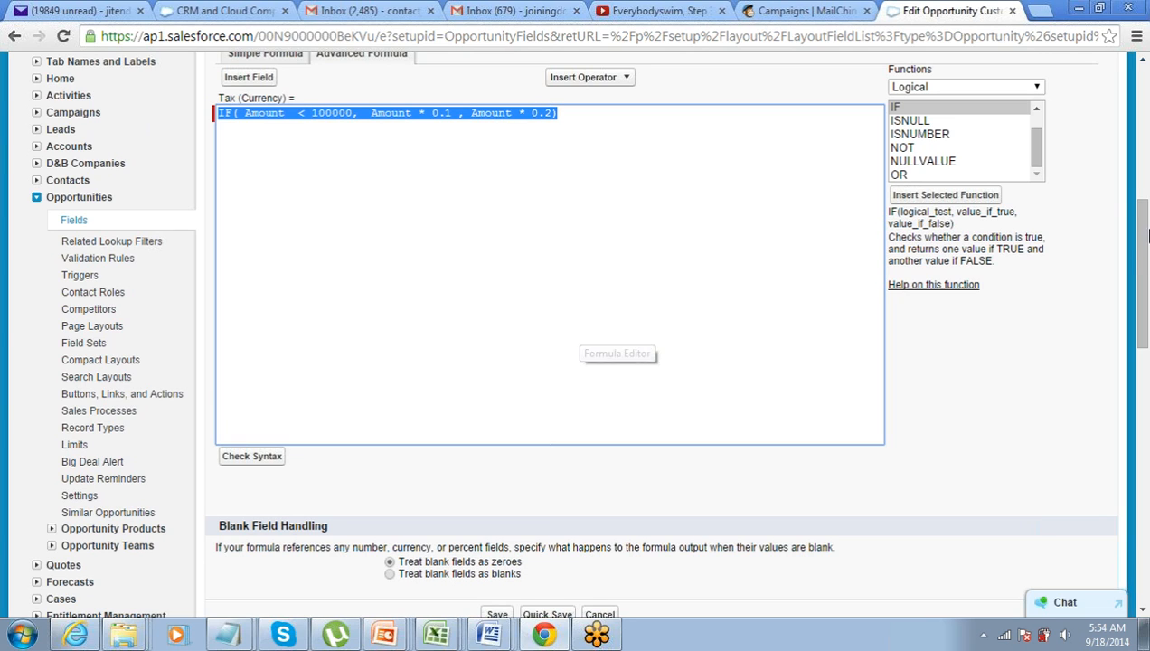
Break the Tax formula after the condition 'Amount < 100000,' onto a new line
{"action": "left_click", "coordinate": [1142, 96]}
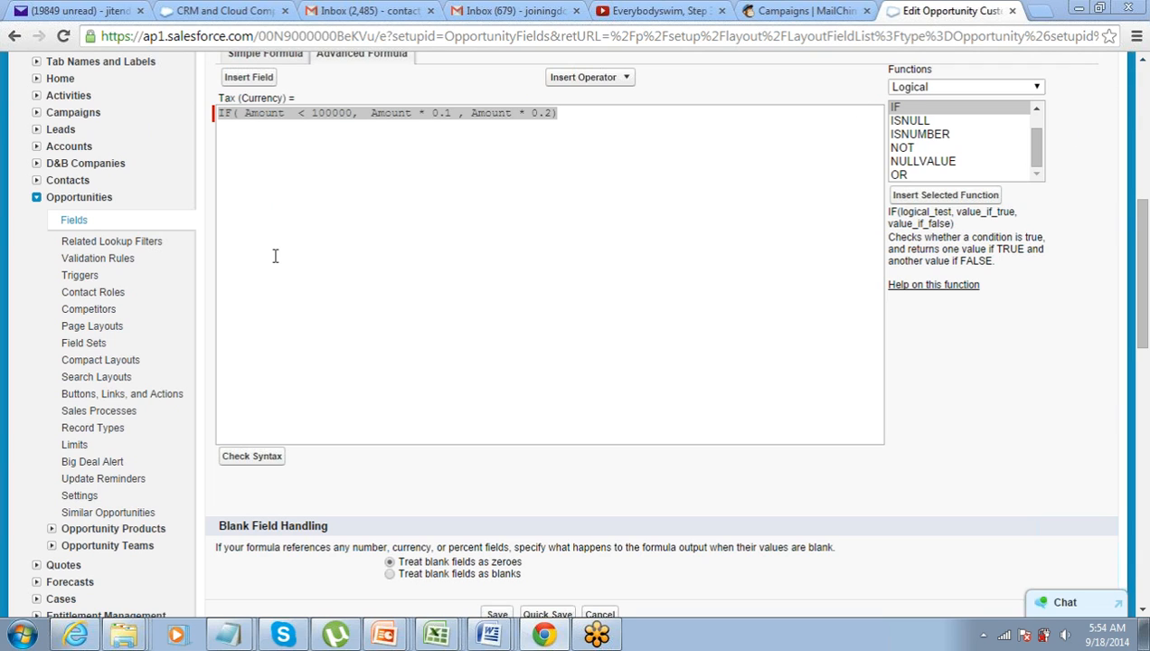
{"action": "left_click", "coordinate": [307, 114]}
{"action": "left_click", "coordinate": [306, 113]}
{"action": "left_click_drag", "start_coordinate": [244, 113], "coordinate": [220, 109]}
{"action": "left_click", "coordinate": [225, 114]}
{"action": "left_click_drag", "start_coordinate": [364, 114], "coordinate": [377, 114]}
{"action": "key", "text": "Left"}
{"action": "key", "text": "Return"}
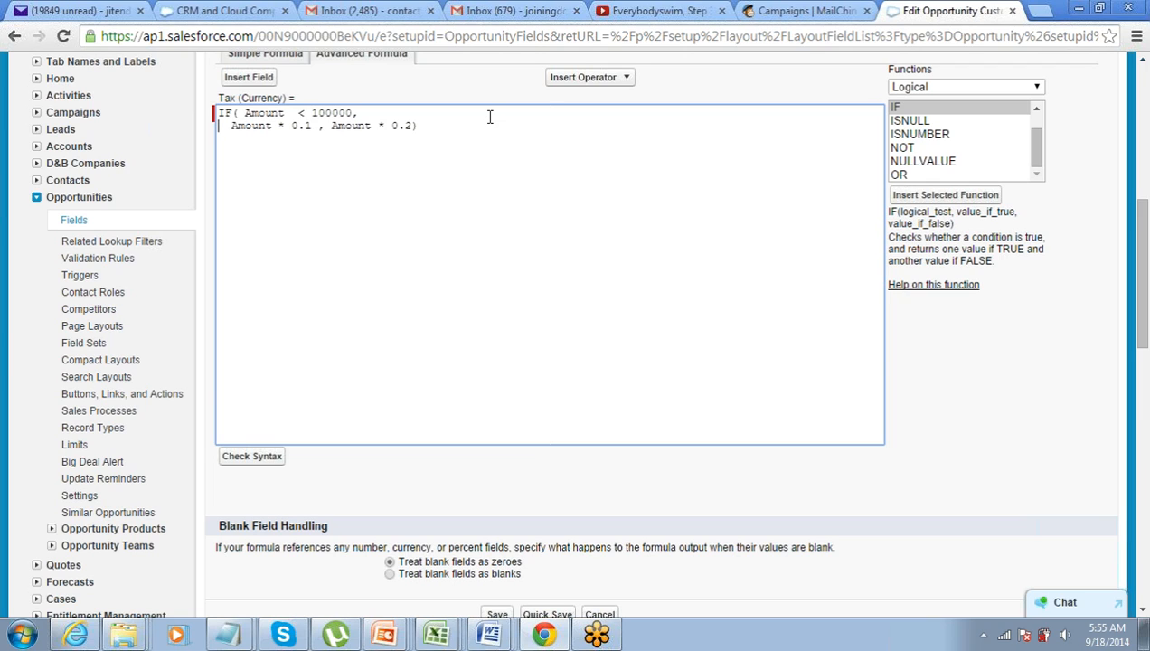
Move the 20% case, Amount*0.2, onto its own third line
{"action": "key", "text": "Left"}
{"action": "key", "text": "Left"}
{"action": "key", "text": "Right"}
{"action": "key", "text": "Down"}
{"action": "key", "text": "Left"}
{"action": "key", "text": "Left"}
{"action": "key", "text": "Left"}
{"action": "key", "text": "Left"}
{"action": "key", "text": "Left"}
{"action": "key", "text": "Left"}
{"action": "key", "text": "Left"}
{"action": "key", "text": "Left"}
{"action": "key", "text": "Left"}
{"action": "key", "text": "Left"}
{"action": "key", "text": "Left"}
{"action": "key", "text": "Left"}
{"action": "key", "text": "Left"}
{"action": "key", "text": "Left"}
{"action": "key", "text": "Left"}
{"action": "key", "text": "Left"}
{"action": "key", "text": "Left"}
{"action": "key", "text": "Left"}
{"action": "key", "text": "Left"}
{"action": "key", "text": "Left"}
{"action": "key", "text": "Right"}
{"action": "key", "text": "Right"}
{"action": "key", "text": "Right"}
{"action": "key", "text": "Right"}
{"action": "key", "text": "Up"}
{"action": "key", "text": "End"}
{"action": "key", "text": "Left"}
{"action": "key", "text": "Left"}
{"action": "key", "text": "Right"}
{"action": "key", "text": "Right"}
{"action": "key", "text": "Right"}
{"action": "key", "text": "Right"}
{"action": "key", "text": "Right"}
{"action": "key", "text": "Right"}
{"action": "key", "text": "Right"}
{"action": "key", "text": "Right"}
{"action": "key", "text": "Right"}
{"action": "key", "text": "Right"}
{"action": "key", "text": "Right"}
{"action": "key", "text": "Right"}
{"action": "key", "text": "Right"}
{"action": "key", "text": "Right"}
{"action": "key", "text": "Right"}
{"action": "key", "text": "Right"}
{"action": "key", "text": "Right"}
{"action": "key", "text": "Right"}
{"action": "key", "text": "Right"}
{"action": "key", "text": "Right"}
{"action": "key", "text": "Right"}
{"action": "key", "text": "Right"}
{"action": "key", "text": "Right"}
{"action": "key", "text": "Left"}
{"action": "key", "text": "Left"}
{"action": "key", "text": "Left"}
{"action": "key", "text": "Return"}
Indent the 20% line to line up with the 10% line
{"action": "key", "text": "Tab"}
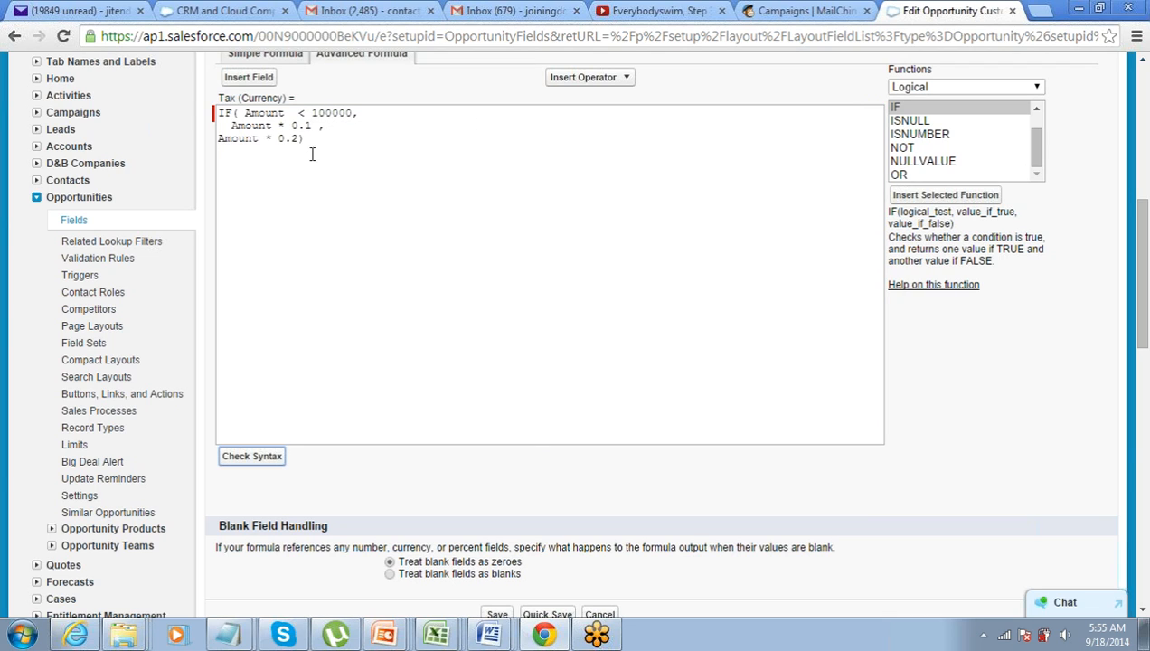
{"action": "left_click", "coordinate": [219, 139]}
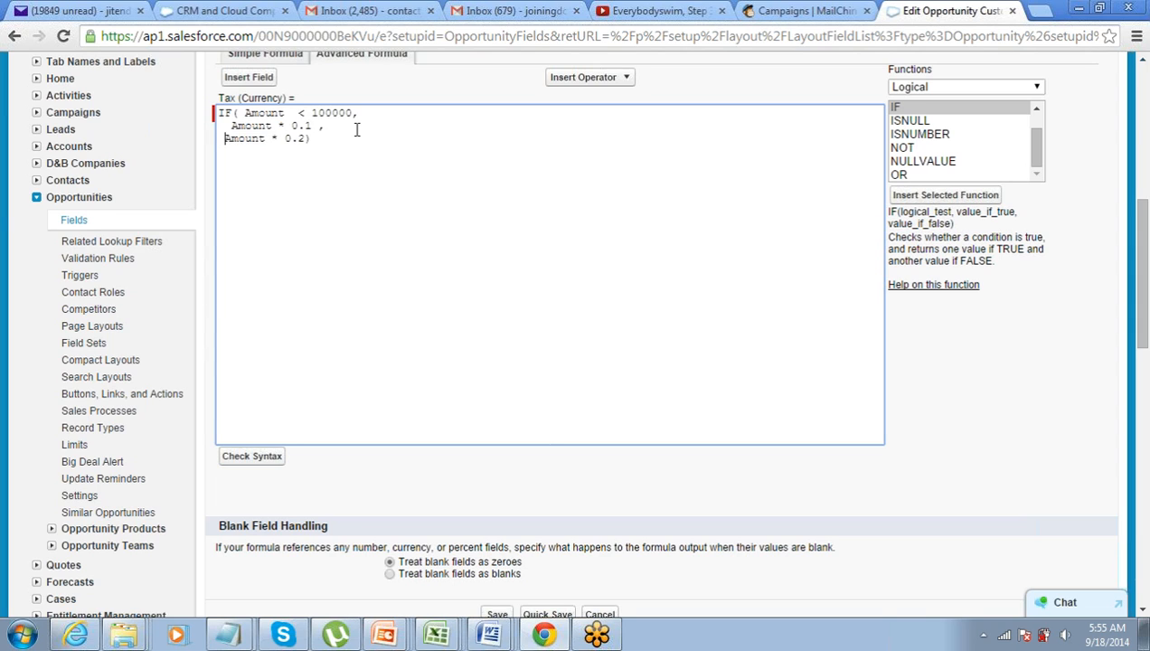
{"action": "key", "text": "Up"}
{"action": "key", "text": "Down"}
{"action": "key", "text": "End"}
{"action": "key", "text": "Up"}
{"action": "key", "text": "Up"}
{"action": "key", "text": "Down"}
Check the tiered Tax formula's syntax, confirm 'No syntax errors', and save the field
{"action": "left_click", "coordinate": [264, 455]}
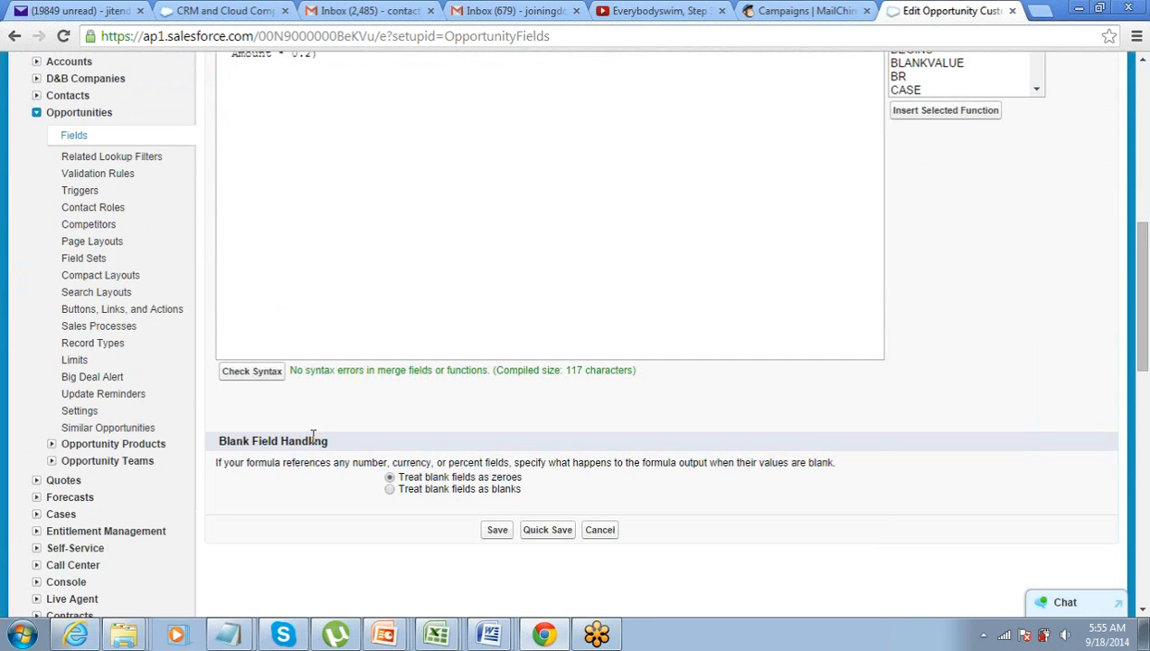
{"action": "left_click_drag", "start_coordinate": [289, 369], "coordinate": [476, 366]}
{"action": "scroll", "coordinate": [479, 365], "scroll_direction": "up", "scroll_amount": 1}
{"action": "scroll", "coordinate": [478, 365], "scroll_direction": "down", "scroll_amount": 1}
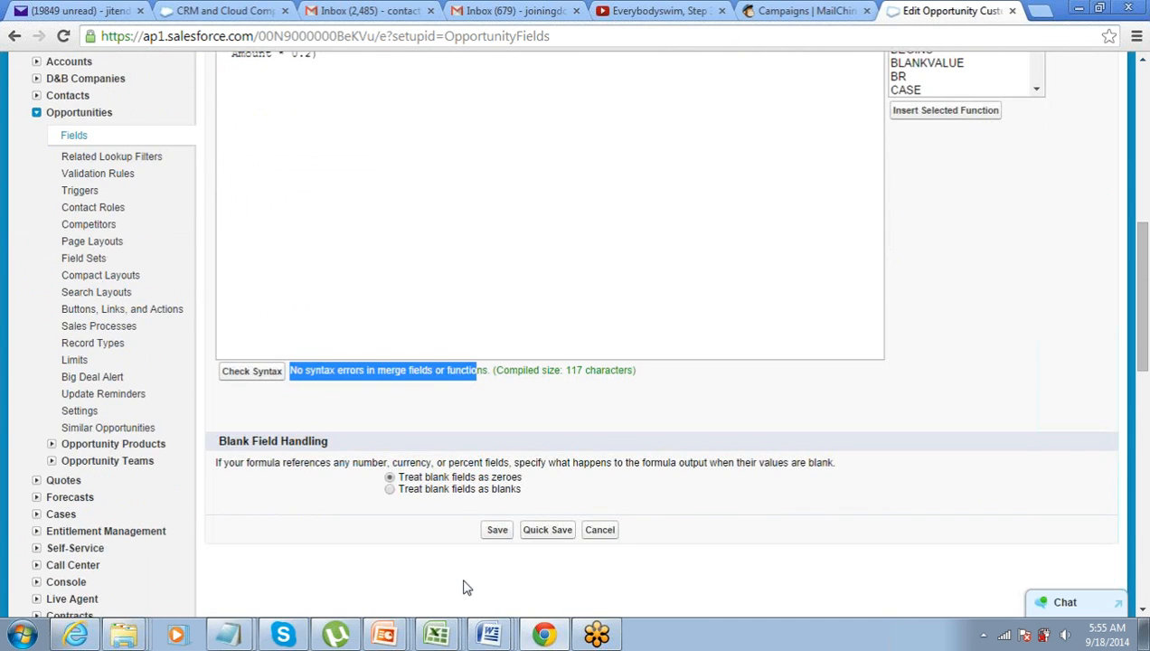
{"action": "left_click", "coordinate": [498, 531]}
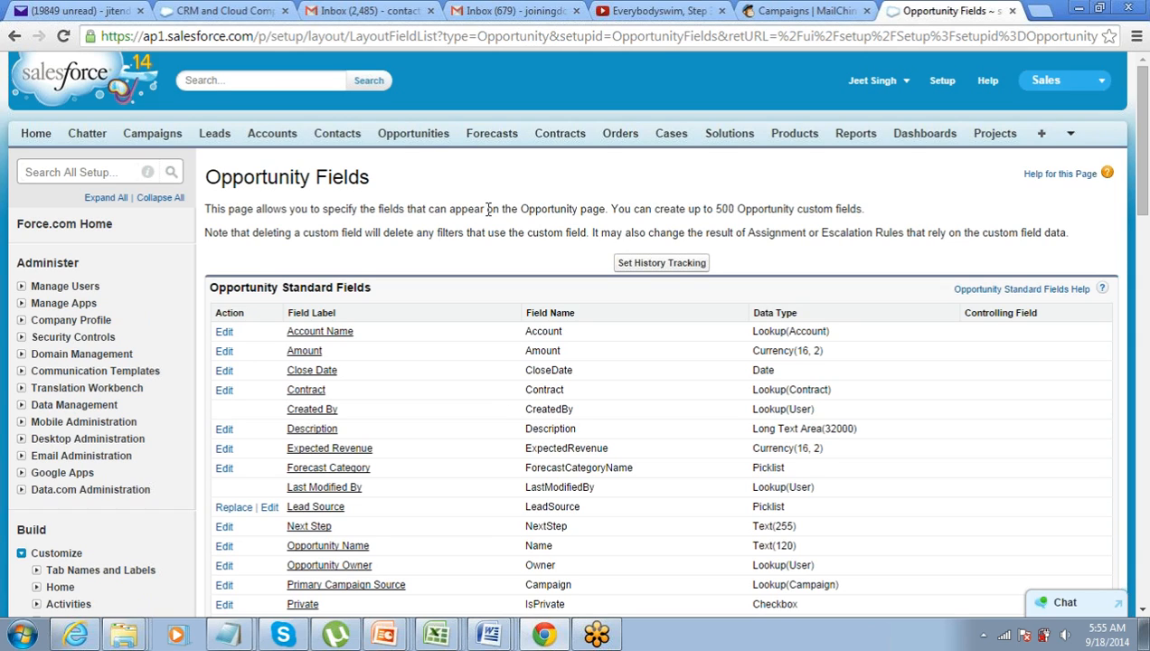
Open Burlington Textiles Weaving Plant Generator, note its $235,000.00 amount and $47,000 tax, then edit it
{"action": "left_click", "coordinate": [419, 138]}
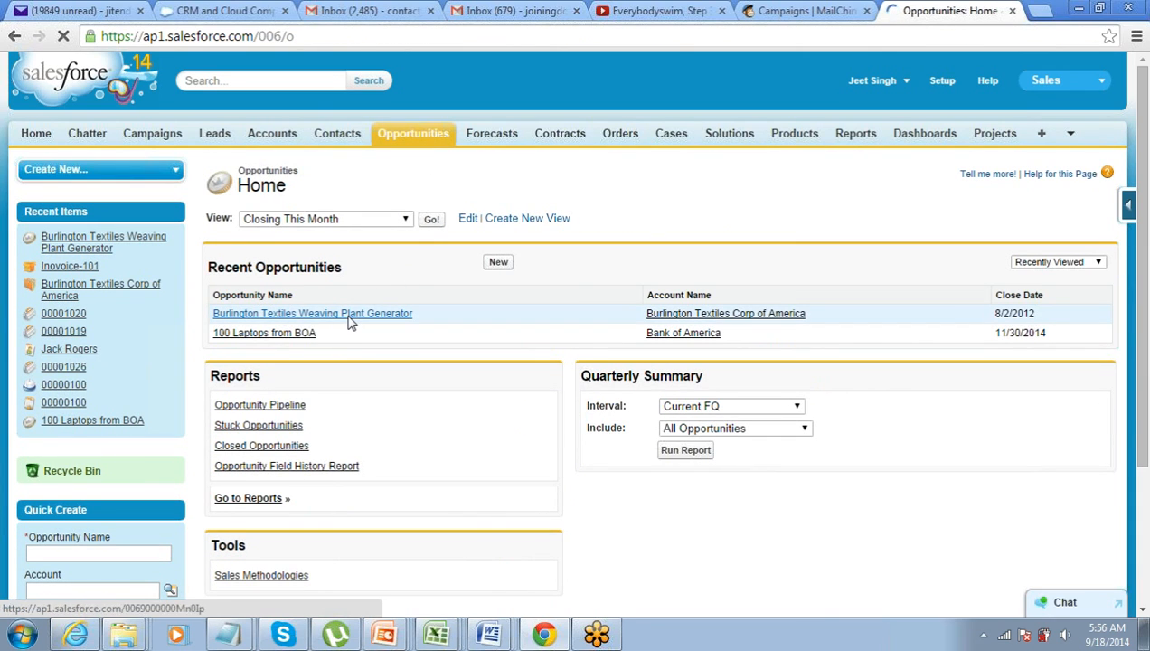
{"action": "left_click", "coordinate": [349, 316]}
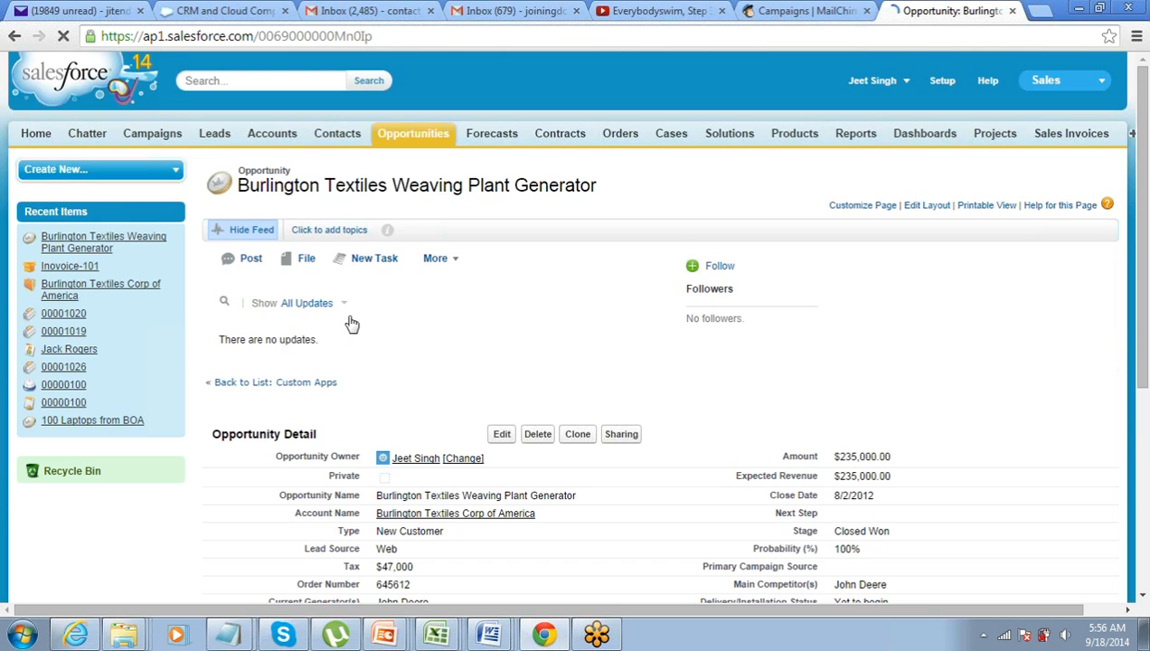
{"action": "scroll", "coordinate": [352, 323], "scroll_direction": "down", "scroll_amount": 4}
{"action": "mouse_move", "coordinate": [838, 213]}
{"action": "left_mouse_down"}
{"action": "mouse_move", "coordinate": [882, 213]}
{"action": "mouse_move", "coordinate": [838, 217]}
{"action": "left_mouse_up"}
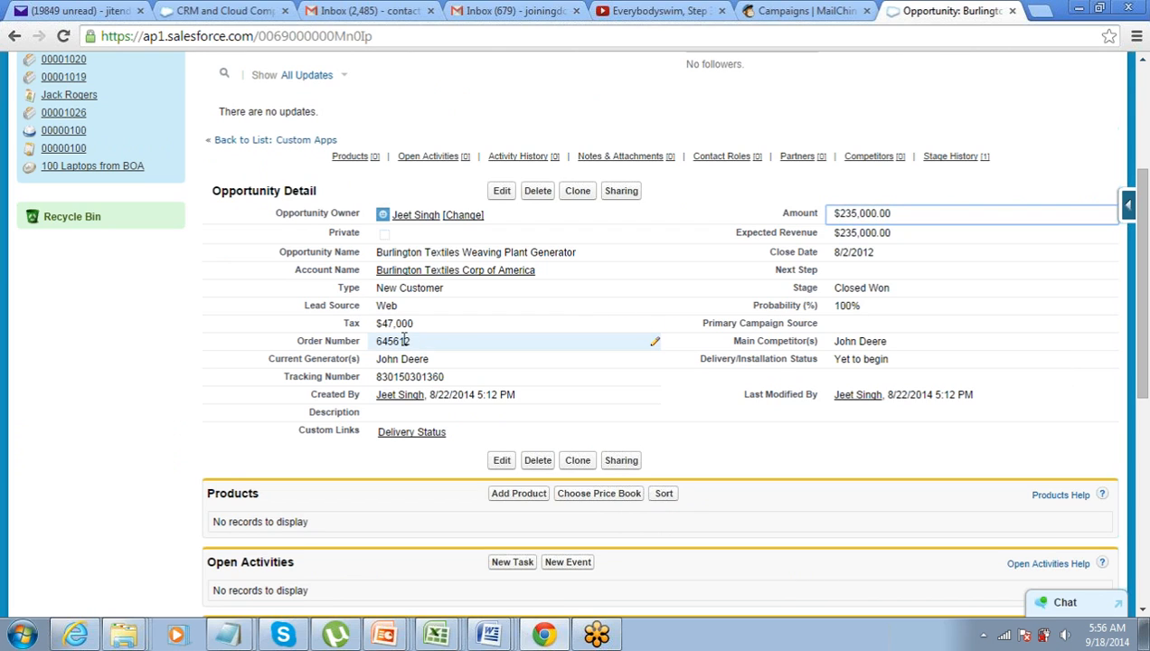
{"action": "left_click_drag", "start_coordinate": [384, 322], "coordinate": [414, 323]}
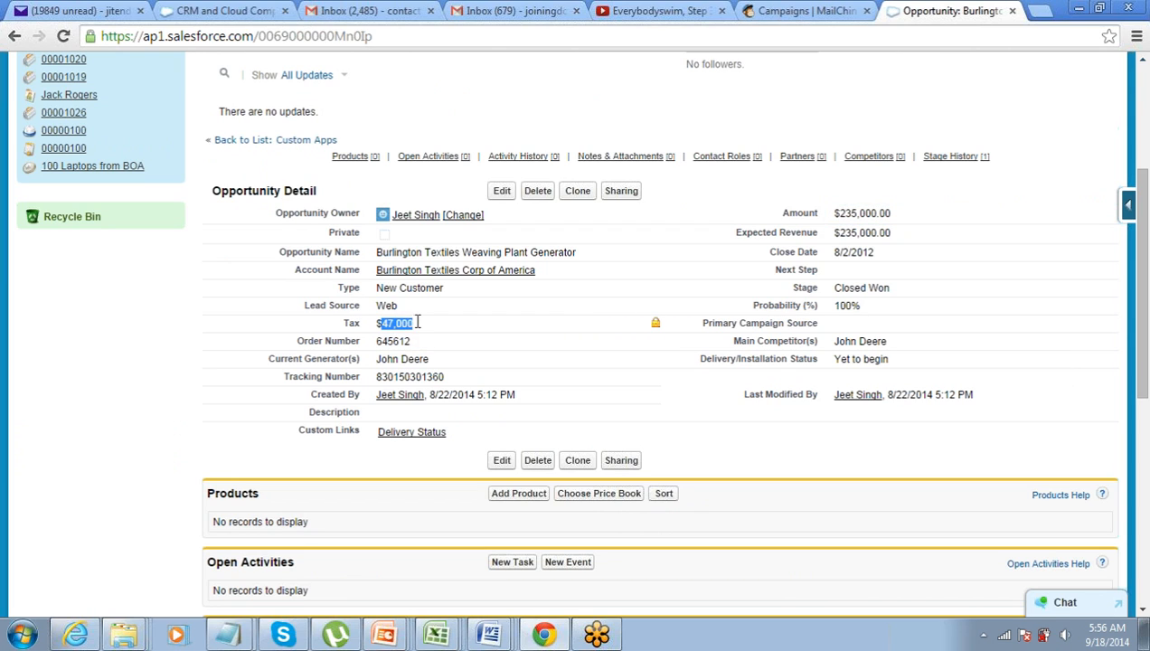
{"action": "left_click", "coordinate": [500, 192]}
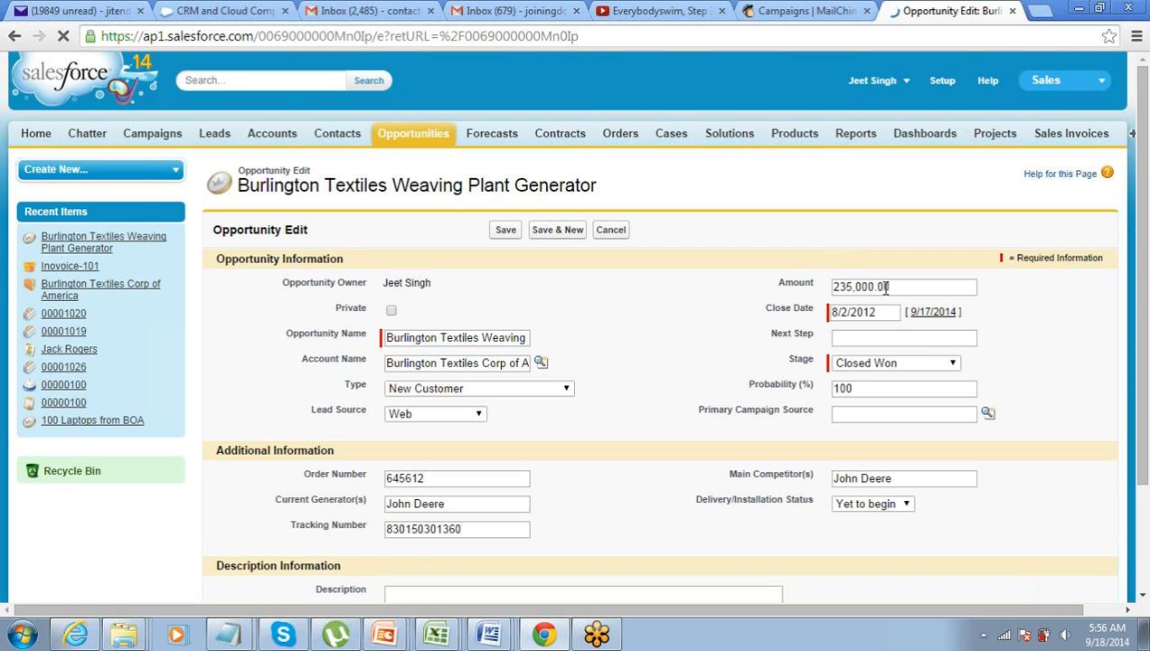
Replace the opportunity's 235,000.00 Amount with 50000 and save the record
{"action": "double_click", "coordinate": [836, 287]}
{"action": "type", "text": "5"}
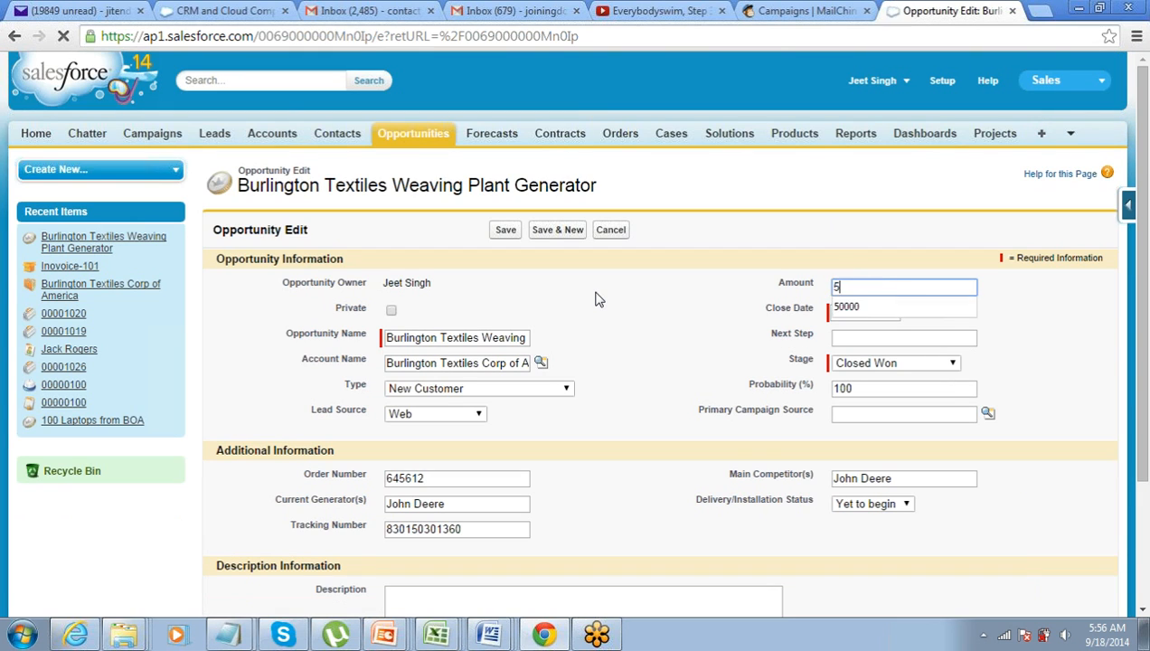
{"action": "type", "text": "0000"}
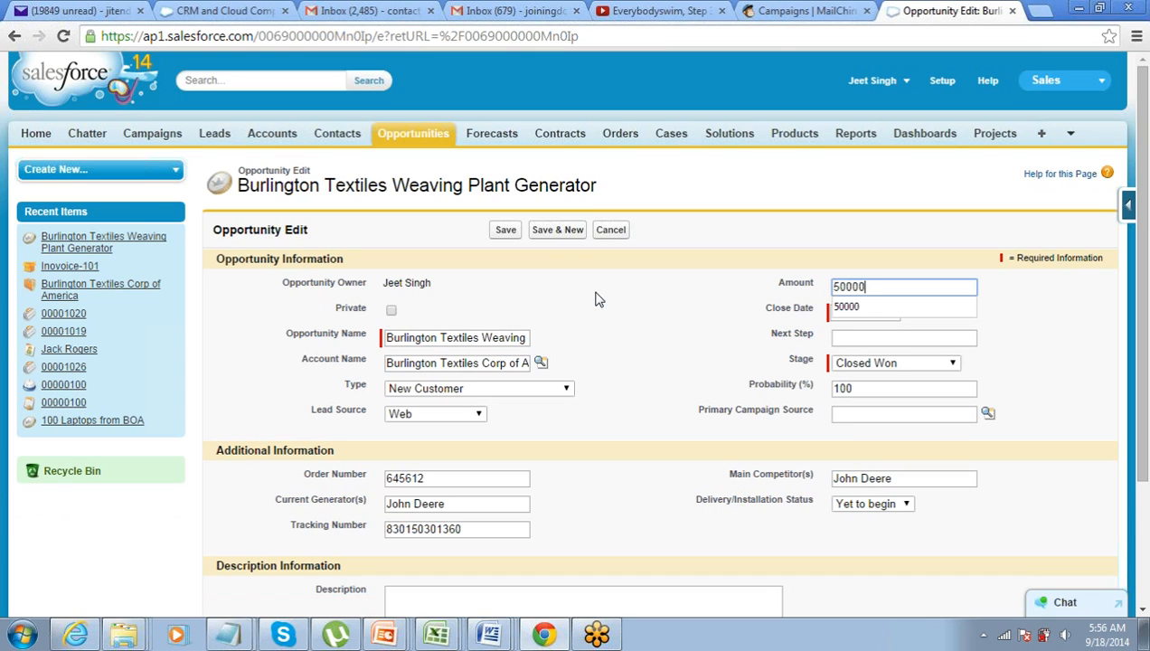
{"action": "left_click", "coordinate": [508, 234]}
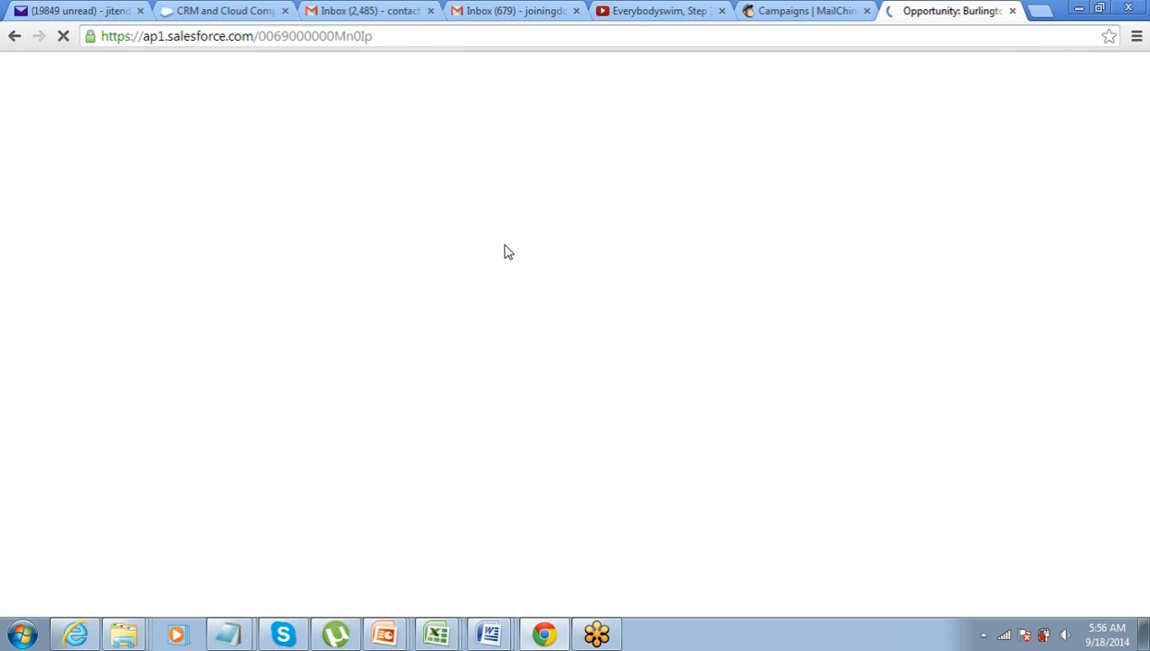
{"action": "scroll", "coordinate": [504, 290], "scroll_direction": "down", "scroll_amount": 2}
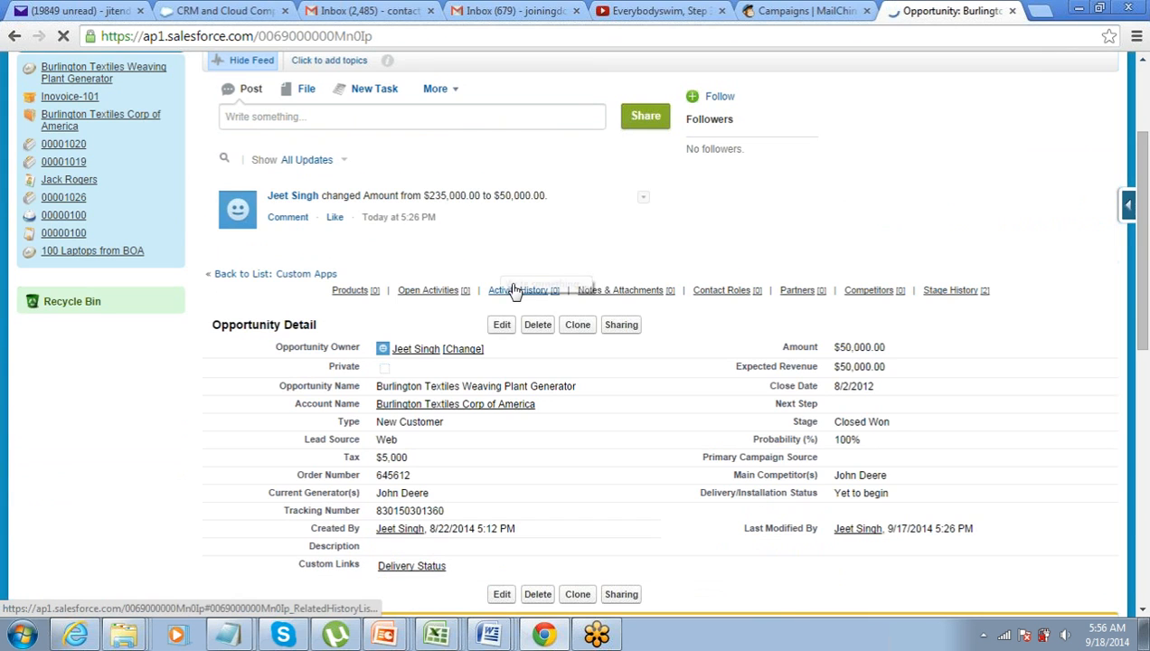
{"action": "left_click_drag", "start_coordinate": [409, 458], "coordinate": [377, 459]}
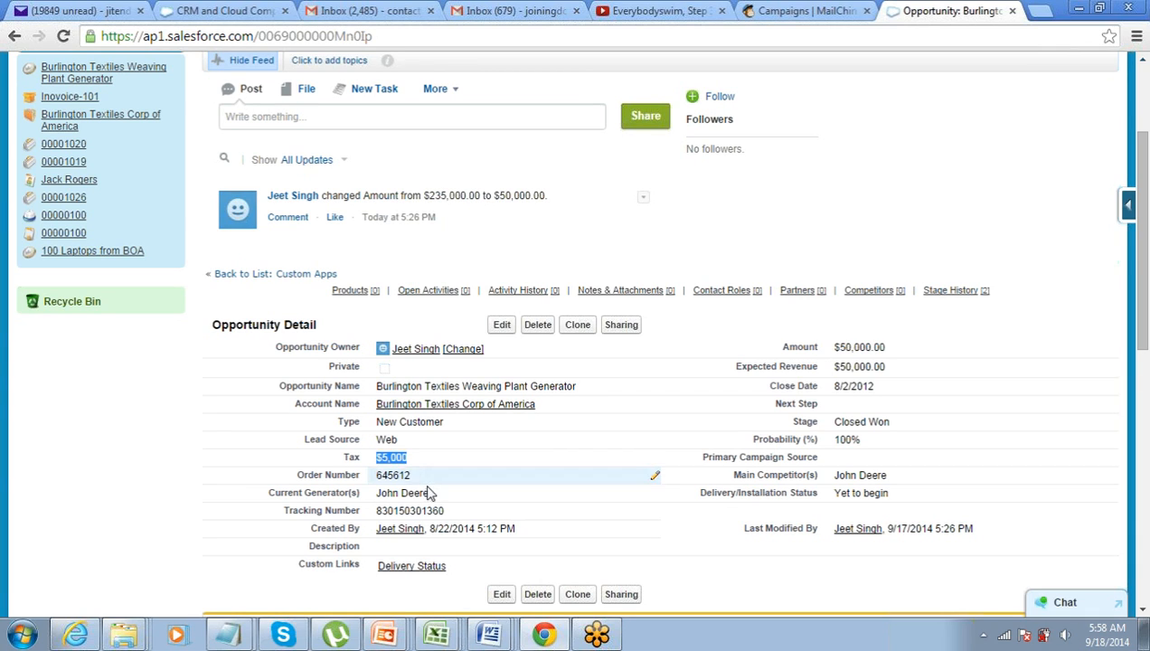
Scroll down to Stage History, showing the new $50,000.00 Closed Won entry, and back up
{"action": "scroll", "coordinate": [432, 493], "scroll_direction": "down", "scroll_amount": 10}
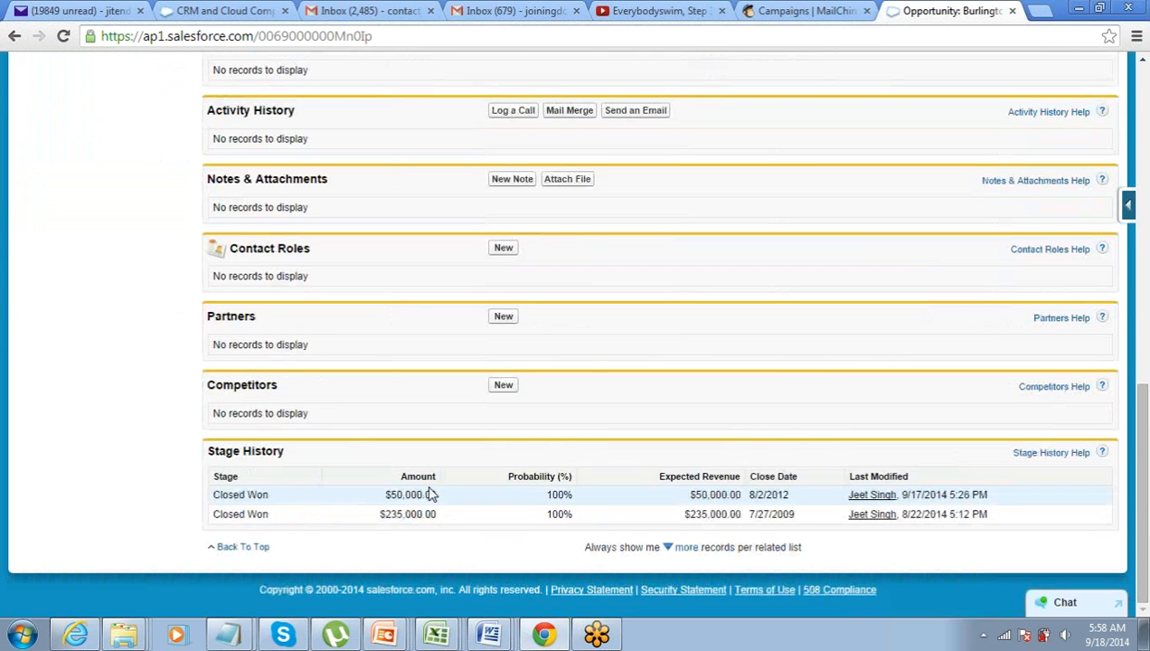
{"action": "scroll", "coordinate": [431, 494], "scroll_direction": "up", "scroll_amount": 12}
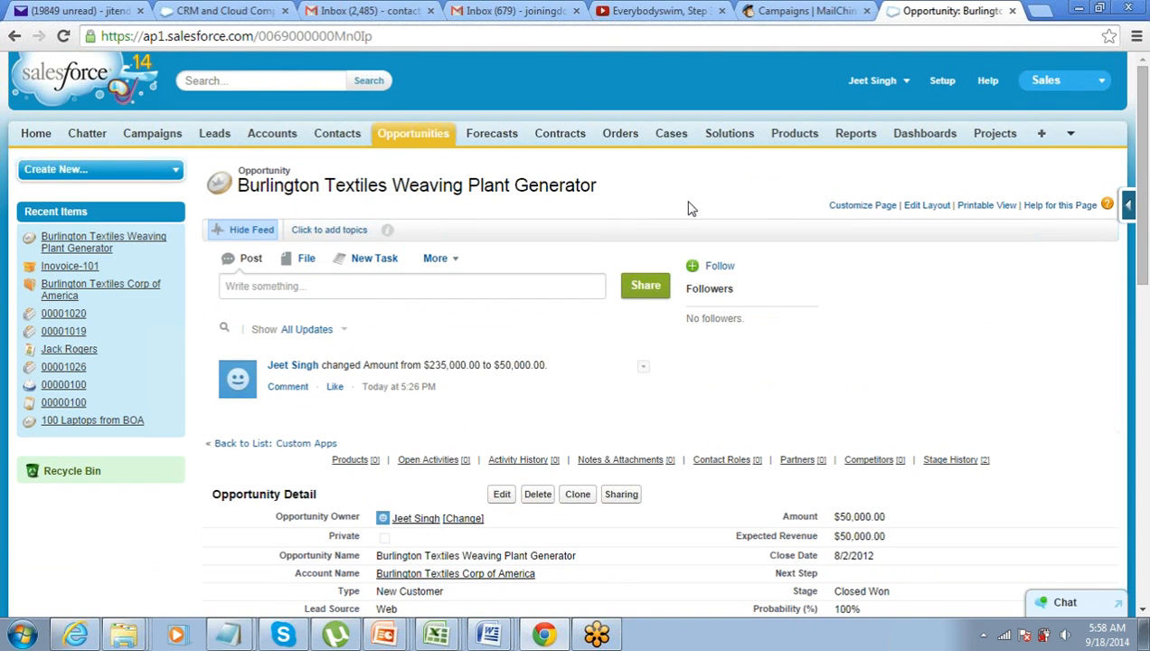
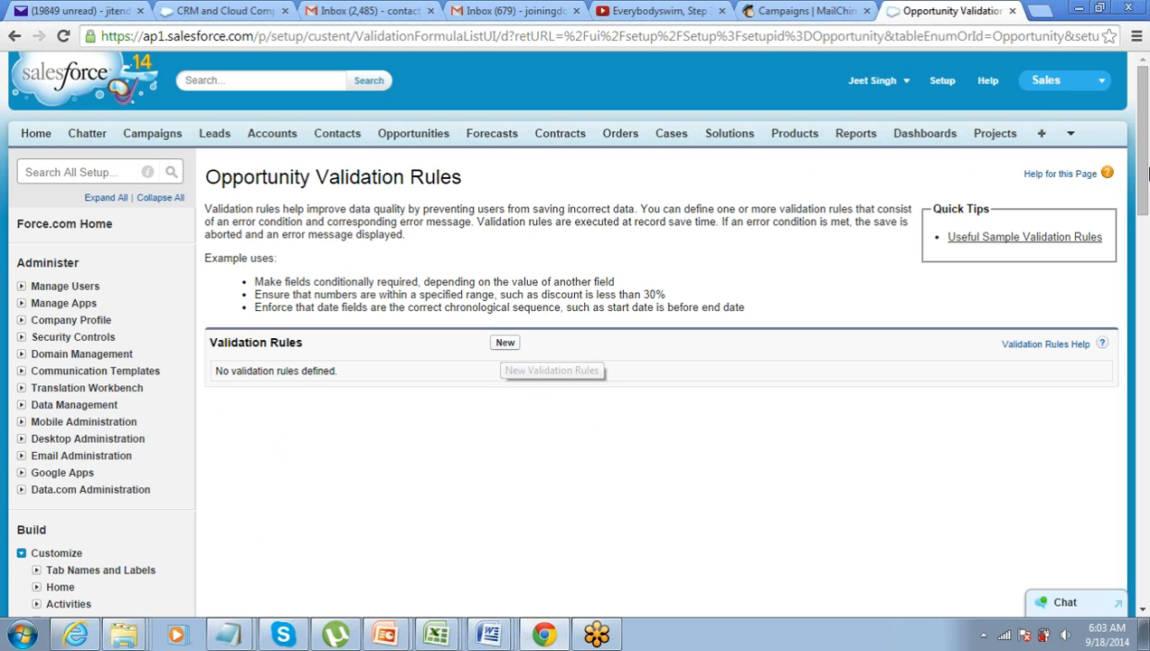
Start a new opportunity validation rule and name it Amount_less_than_100000
{"action": "left_click", "coordinate": [611, 638]}
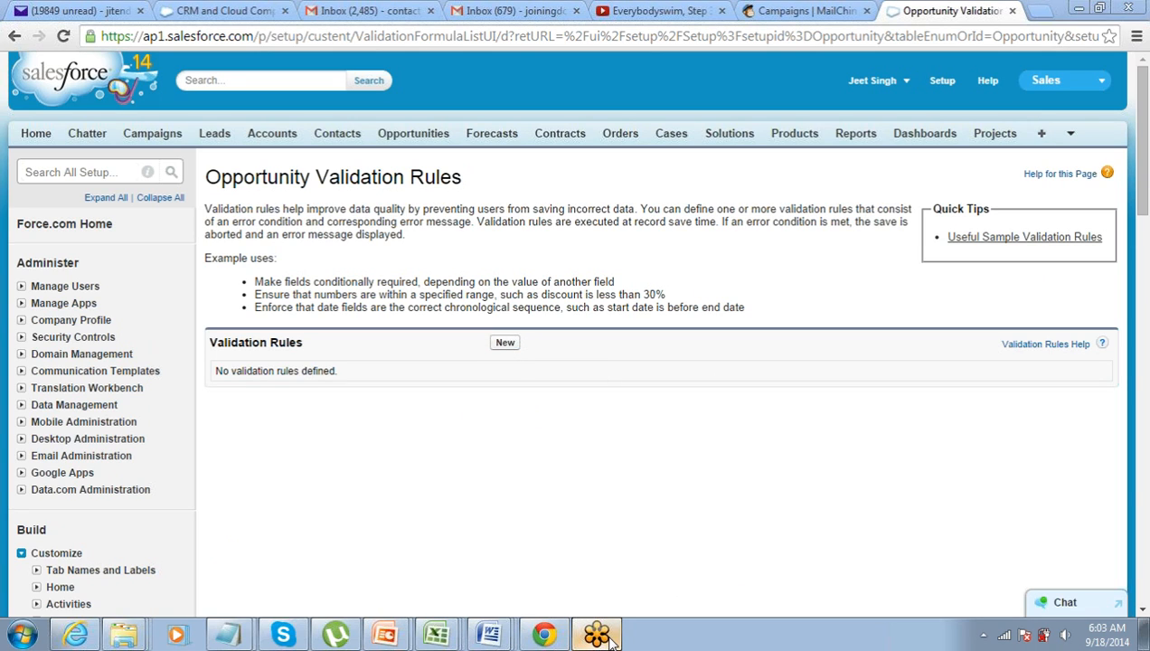
{"action": "left_click", "coordinate": [759, 242]}
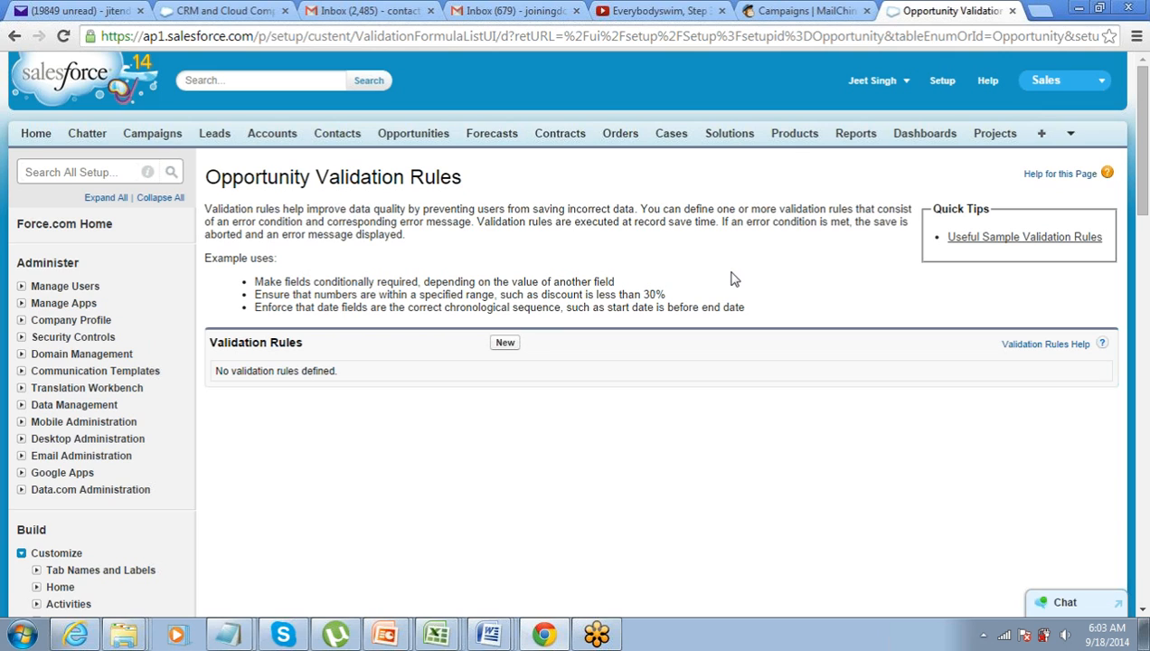
{"action": "left_click", "coordinate": [503, 347]}
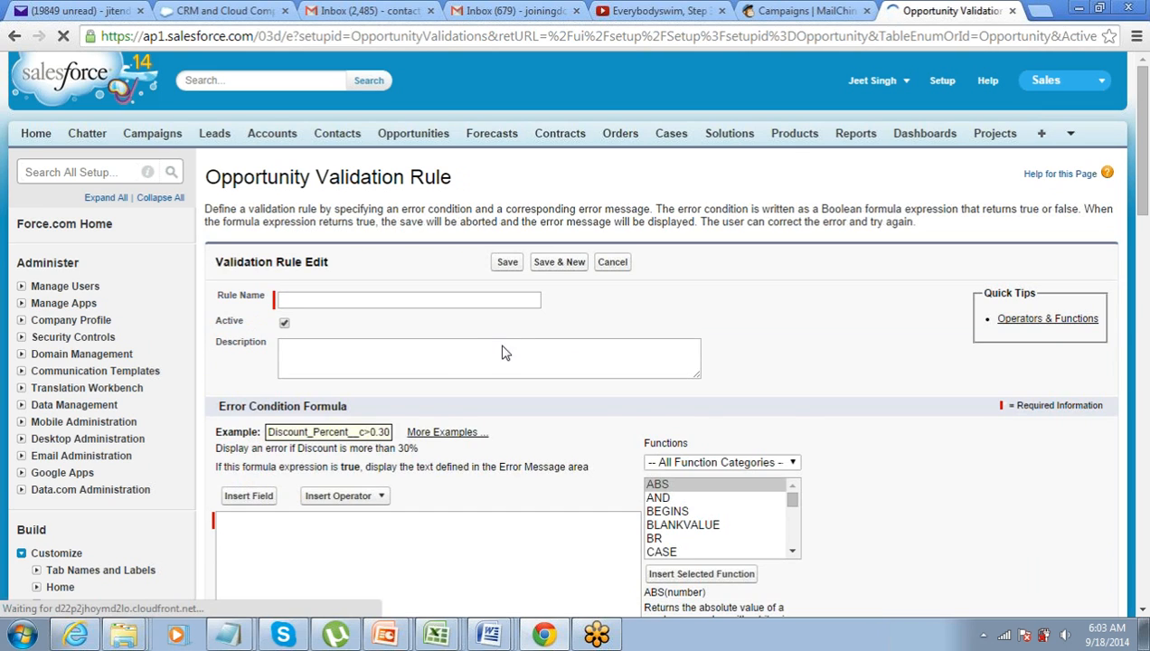
{"action": "scroll", "coordinate": [504, 353], "scroll_direction": "down", "scroll_amount": 1}
{"action": "scroll", "coordinate": [504, 353], "scroll_direction": "up", "scroll_amount": 1}
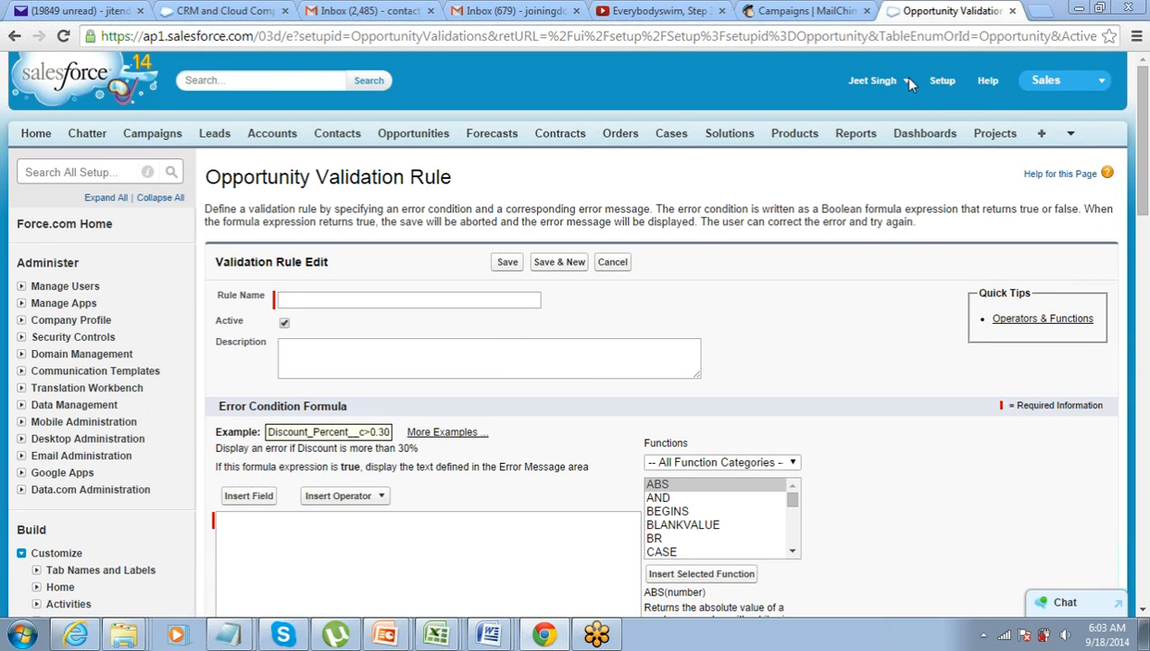
{"action": "scroll", "coordinate": [564, 166], "scroll_direction": "down", "scroll_amount": 2}
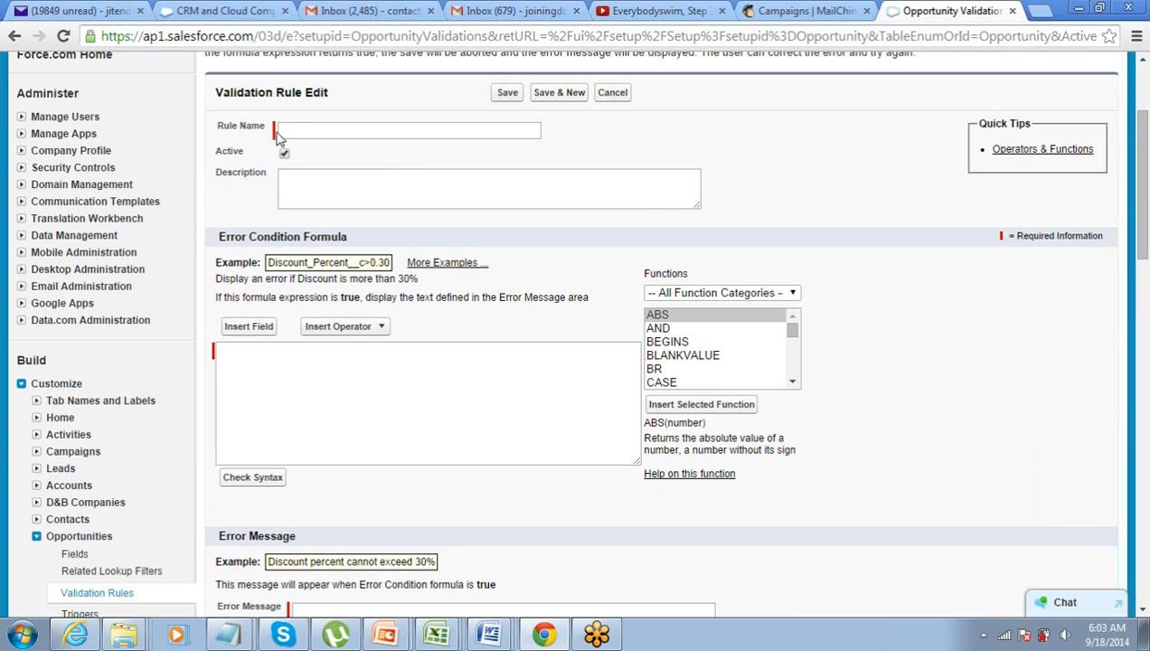
{"action": "left_click", "coordinate": [291, 128]}
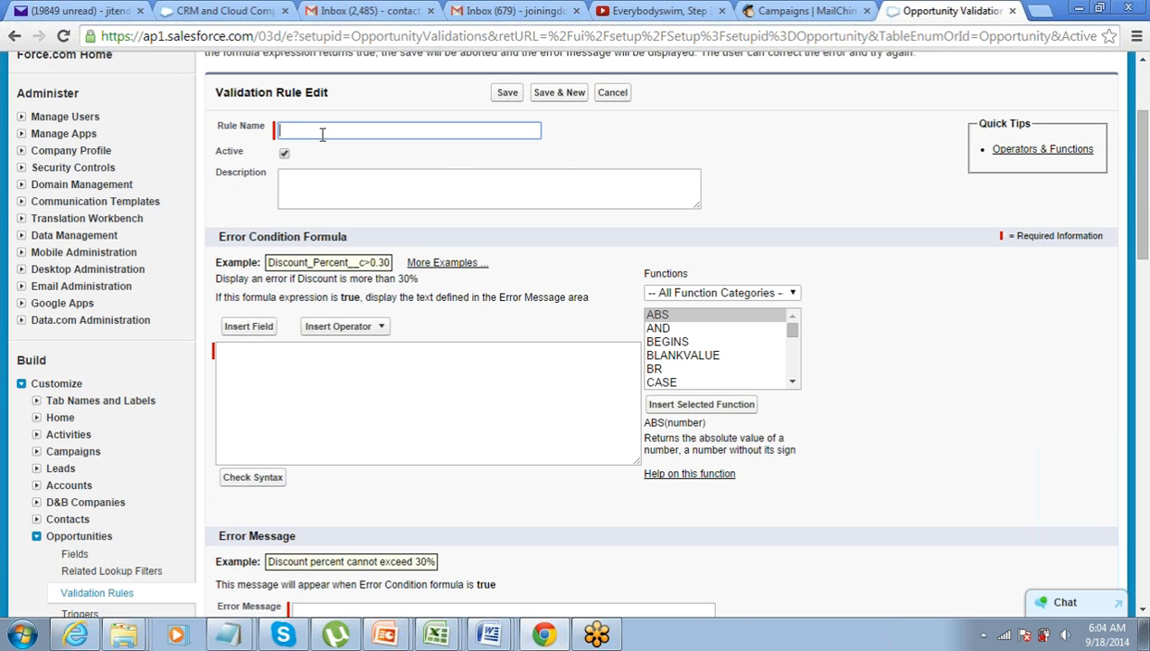
{"action": "type", "text": "AMount Tess than 100"}
{"action": "key", "text": "shift+Right"}
{"action": "type", "text": "m"}
{"action": "type", "text": "0"}
Enter the error condition formula Amount < 100000 and look it over
{"action": "left_click", "coordinate": [268, 372]}
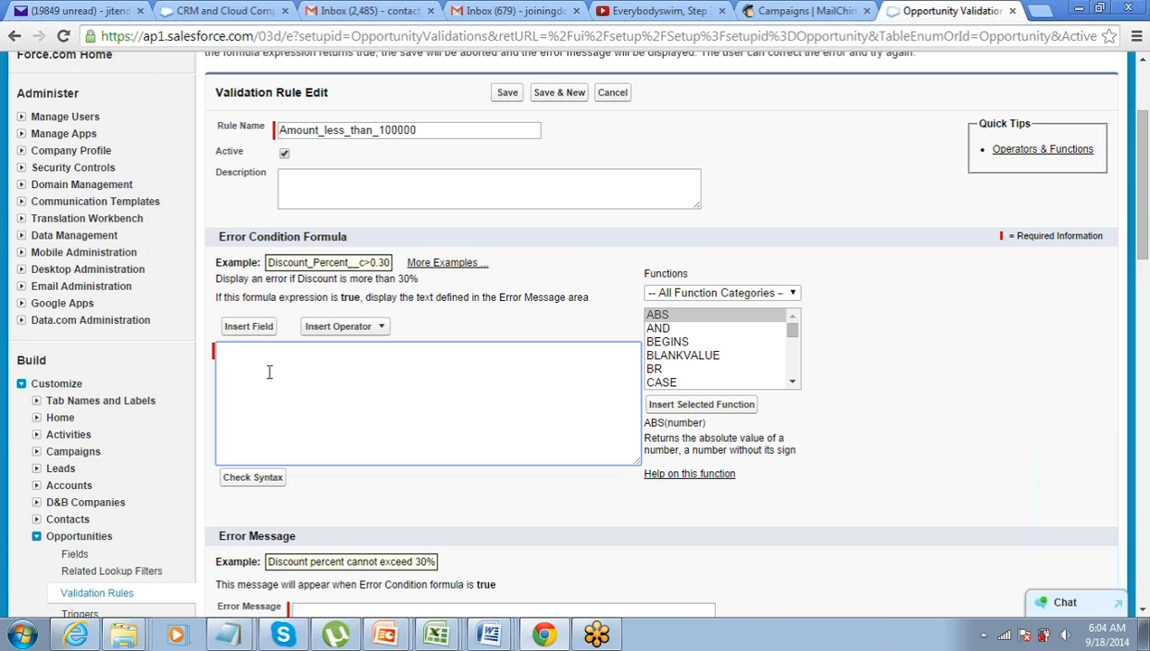
{"action": "type", "text": "Amount < 100000"}
{"action": "scroll", "coordinate": [262, 348], "scroll_direction": "down", "scroll_amount": 1}
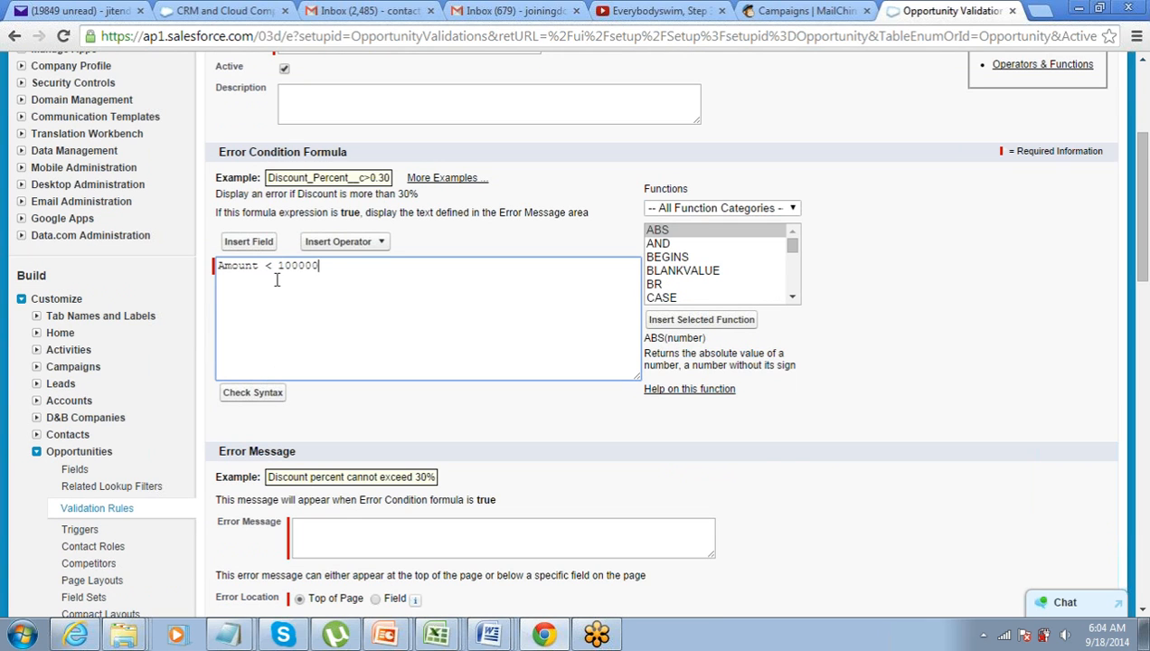
{"action": "left_click_drag", "start_coordinate": [338, 267], "coordinate": [206, 269]}
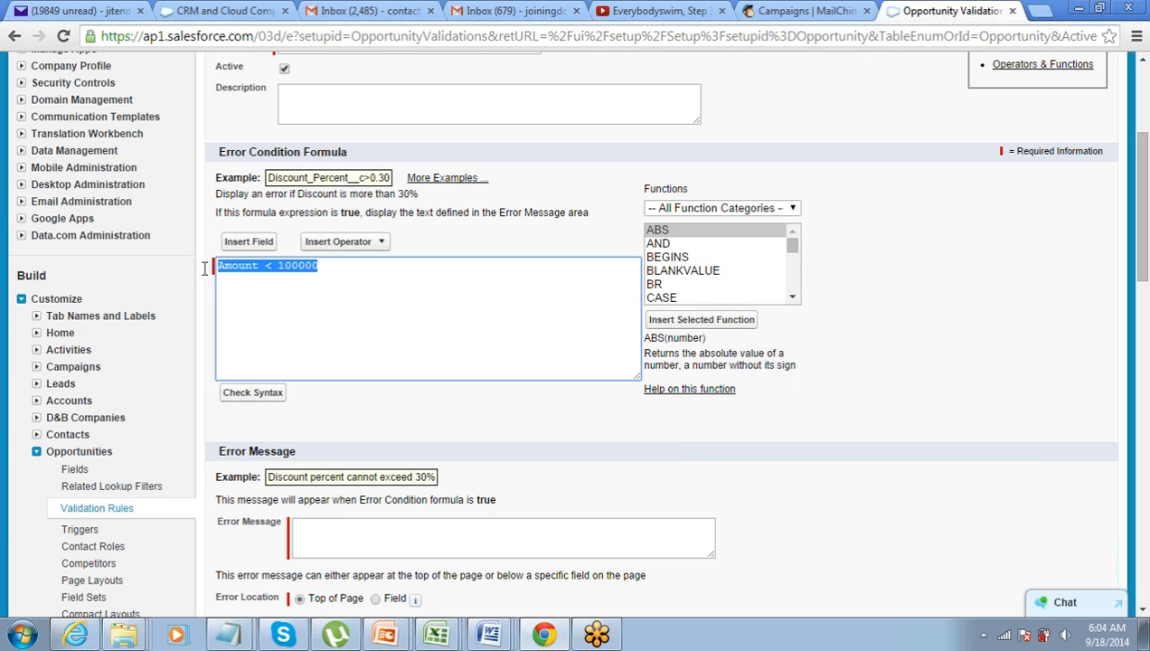
{"action": "scroll", "coordinate": [226, 296], "scroll_direction": "up", "scroll_amount": 1}
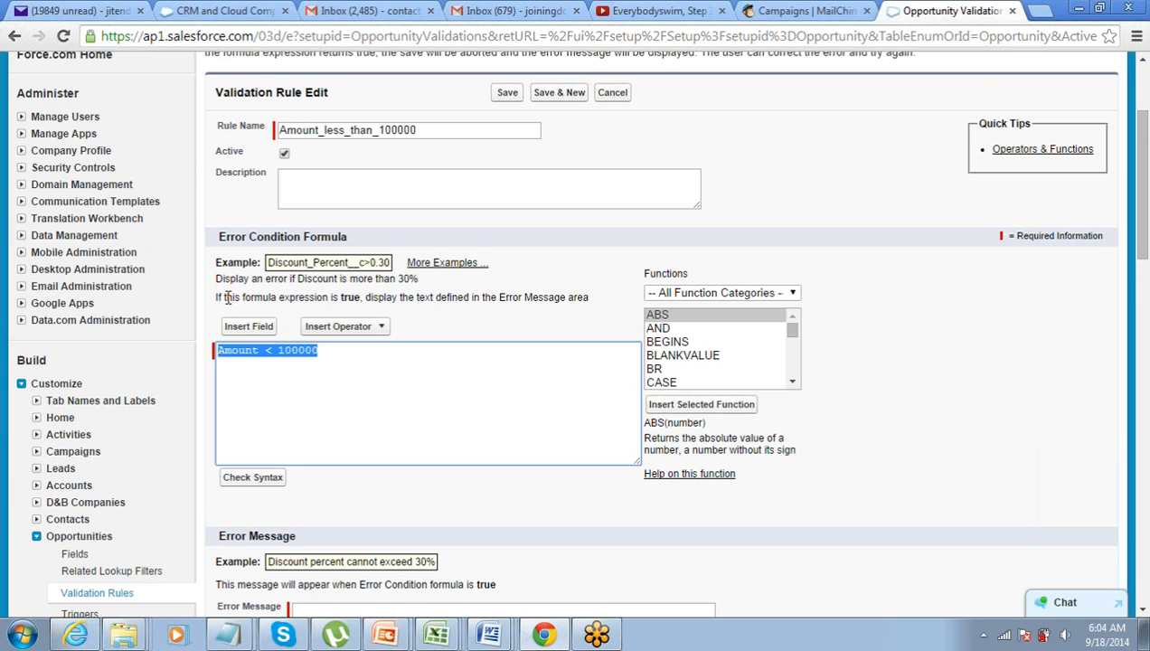
{"action": "left_click", "coordinate": [267, 354]}
{"action": "left_click_drag", "start_coordinate": [322, 352], "coordinate": [223, 363]}
{"action": "left_click", "coordinate": [222, 363]}
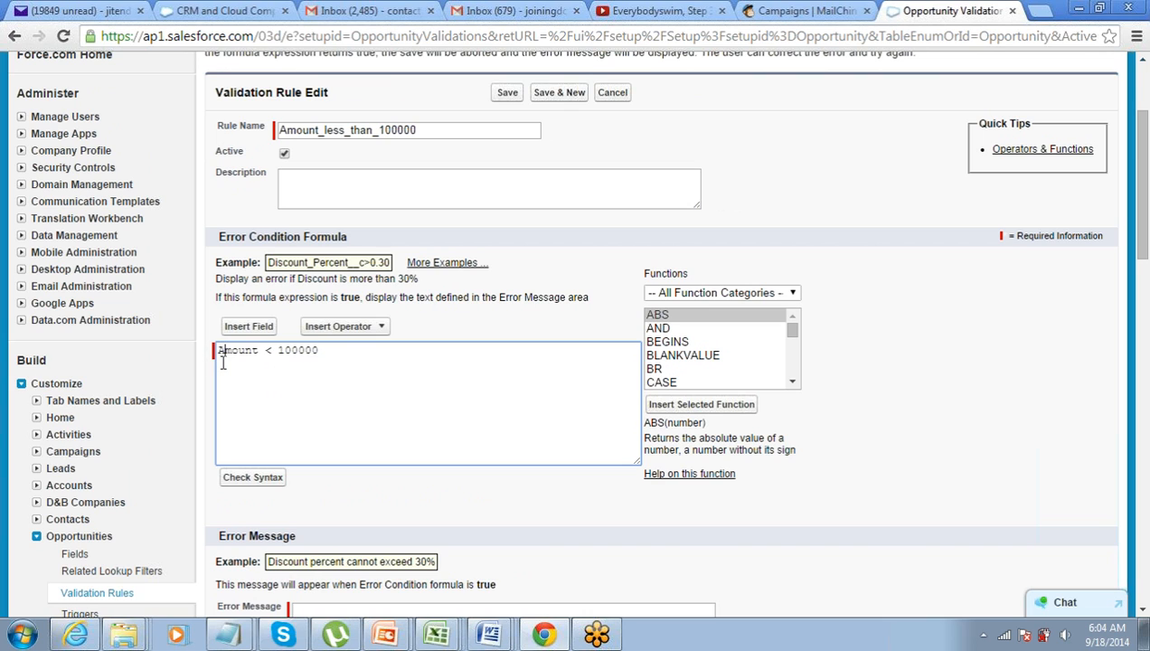
{"action": "scroll", "coordinate": [222, 362], "scroll_direction": "down", "scroll_amount": 1}
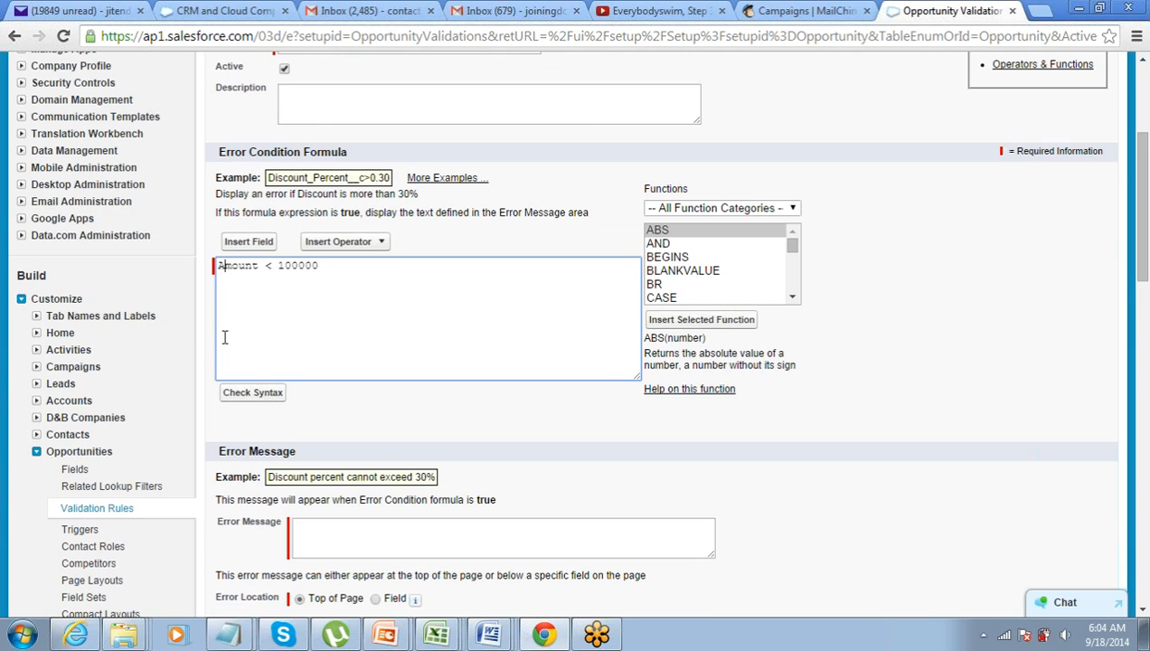
{"action": "scroll", "coordinate": [222, 289], "scroll_direction": "down", "scroll_amount": 1}
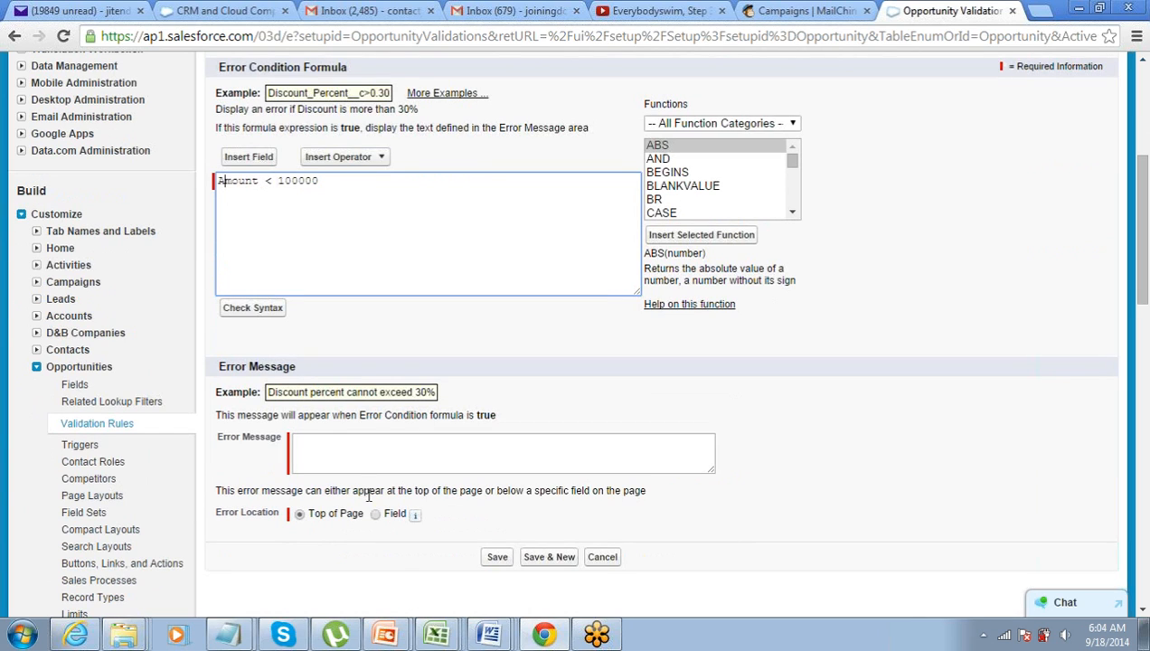
Type the error message 'Amount can not be less than 10K'
{"action": "left_click", "coordinate": [367, 449]}
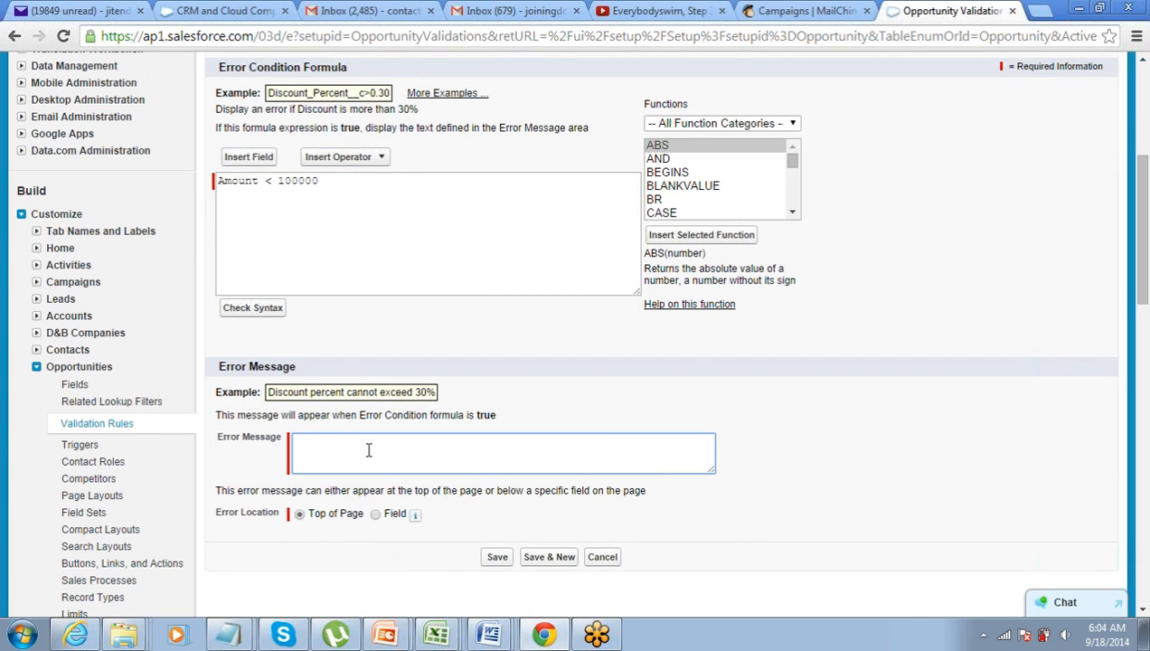
{"action": "type", "text": "AMount"}
{"action": "key", "text": "BackSpace"}
{"action": "key", "text": "BackSpace"}
{"action": "key", "text": "BackSpace"}
{"action": "key", "text": "BackSpace"}
{"action": "key", "text": "BackSpace"}
{"action": "type", "text": "mou"}
{"action": "type", "text": "nt can not be less than"}
Change the formula's limit to Amount < 10000 and save the rule
{"action": "left_click", "coordinate": [329, 179]}
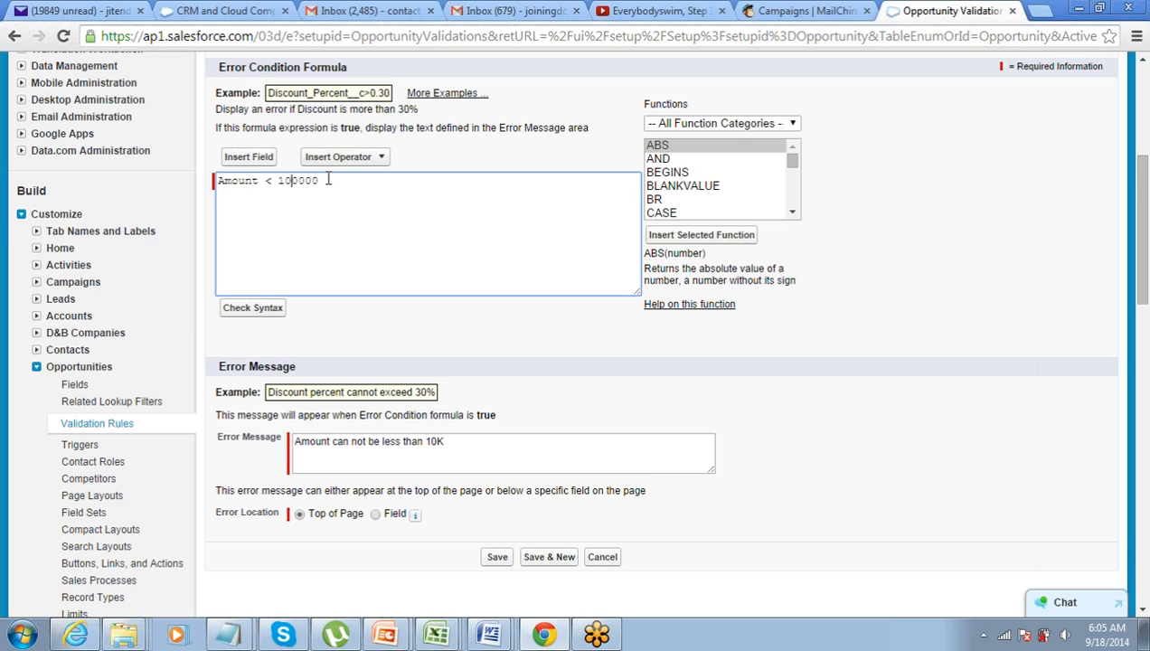
{"action": "key", "text": "shift+Left"}
{"action": "key", "text": "Left"}
{"action": "key", "text": "shift+Left"}
{"action": "key", "text": "shift+Left"}
{"action": "key", "text": "Left"}
{"action": "key", "text": "ctrl+a"}
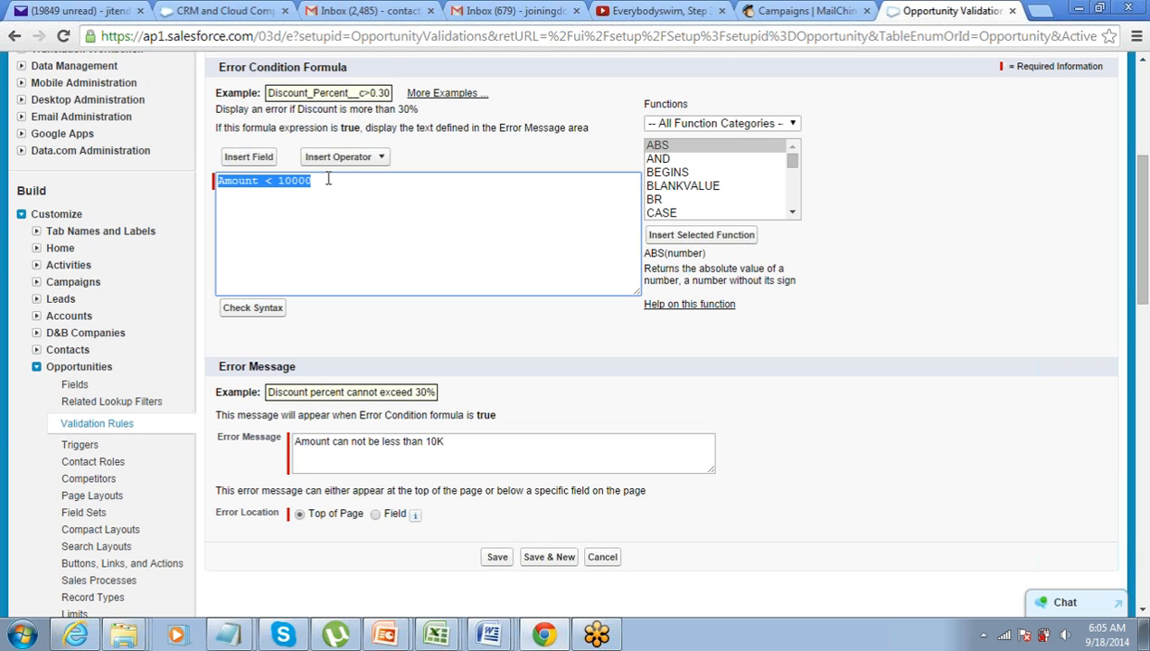
{"action": "left_click", "coordinate": [441, 447]}
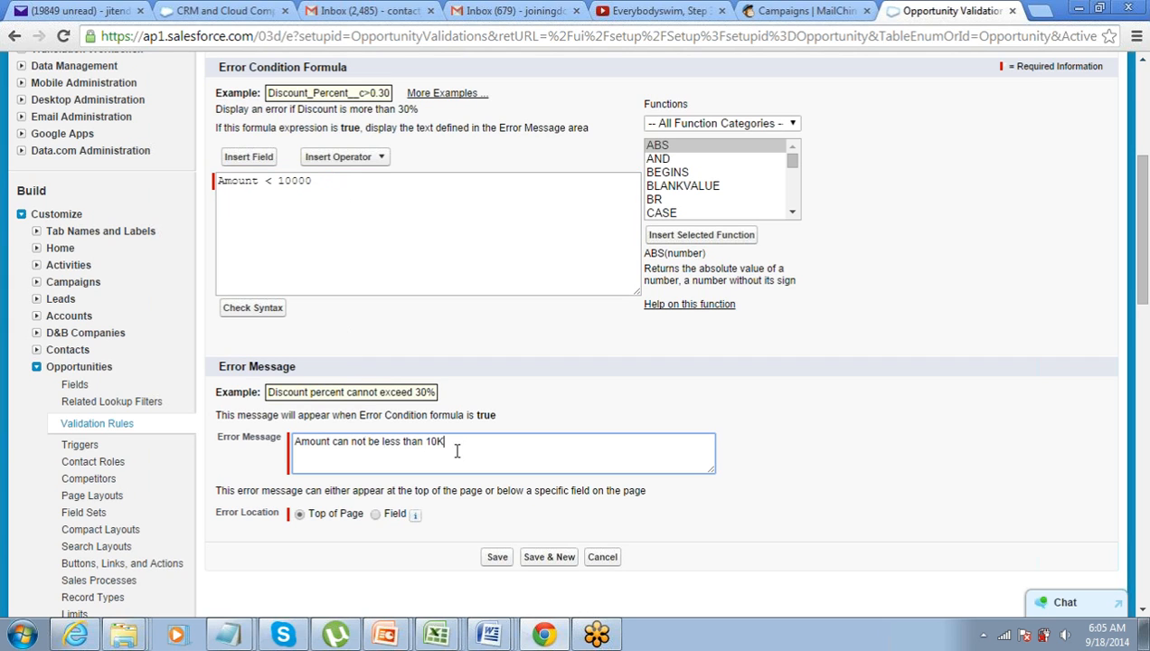
{"action": "scroll", "coordinate": [457, 450], "scroll_direction": "down", "scroll_amount": 1}
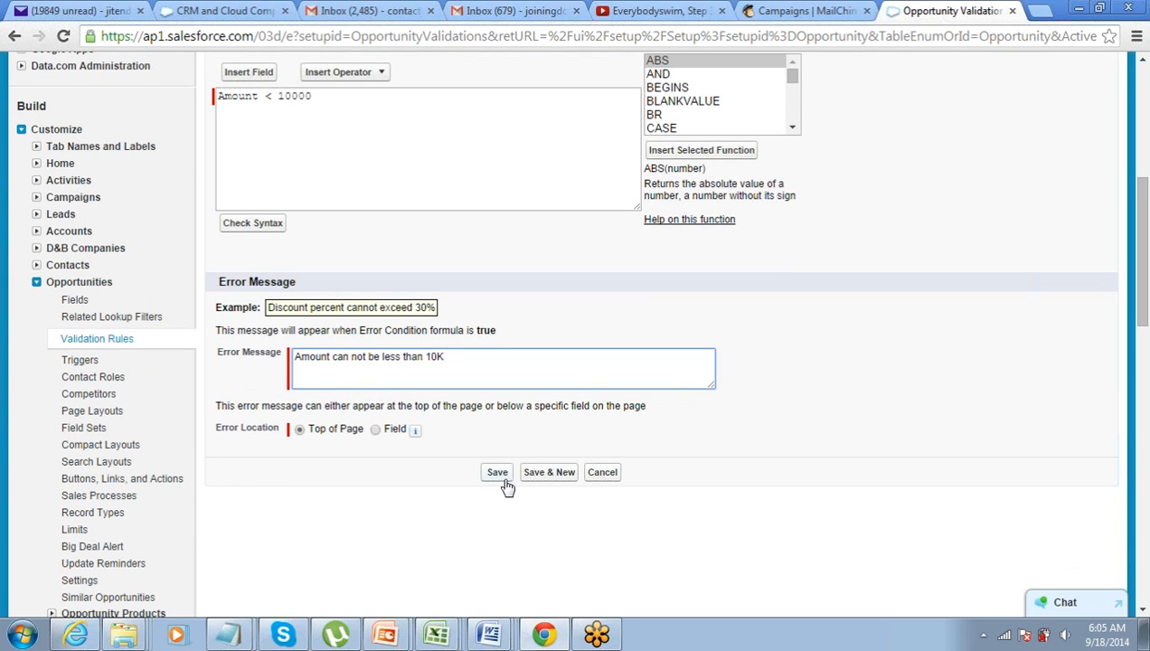
{"action": "left_click", "coordinate": [500, 478]}
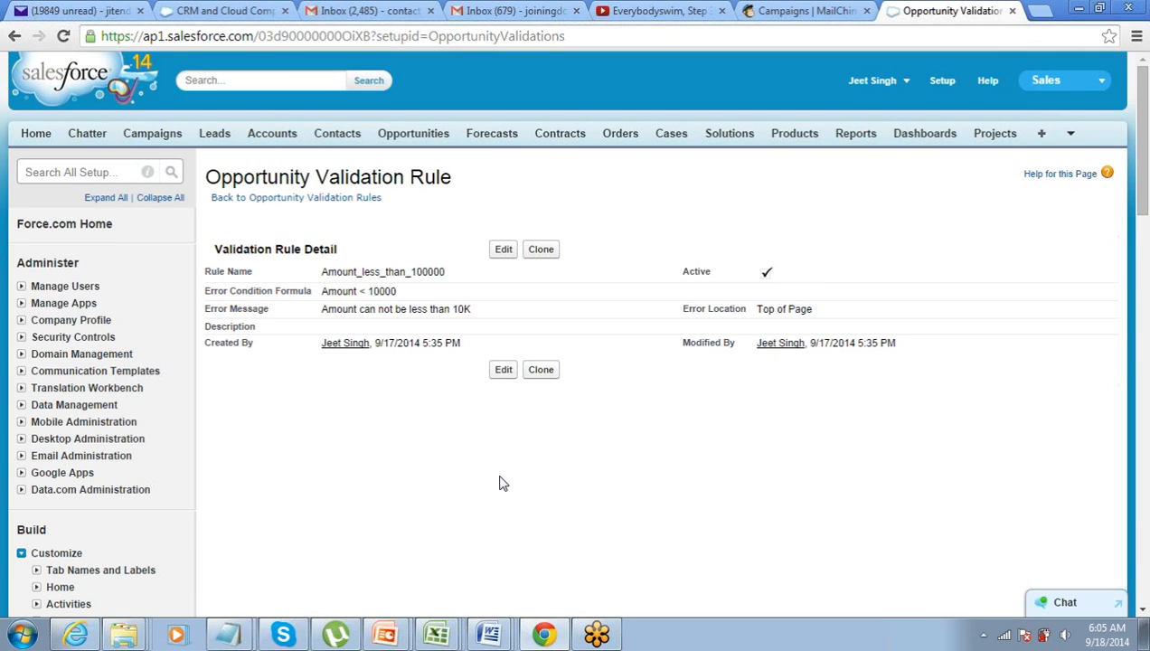
{"action": "left_click", "coordinate": [502, 251]}
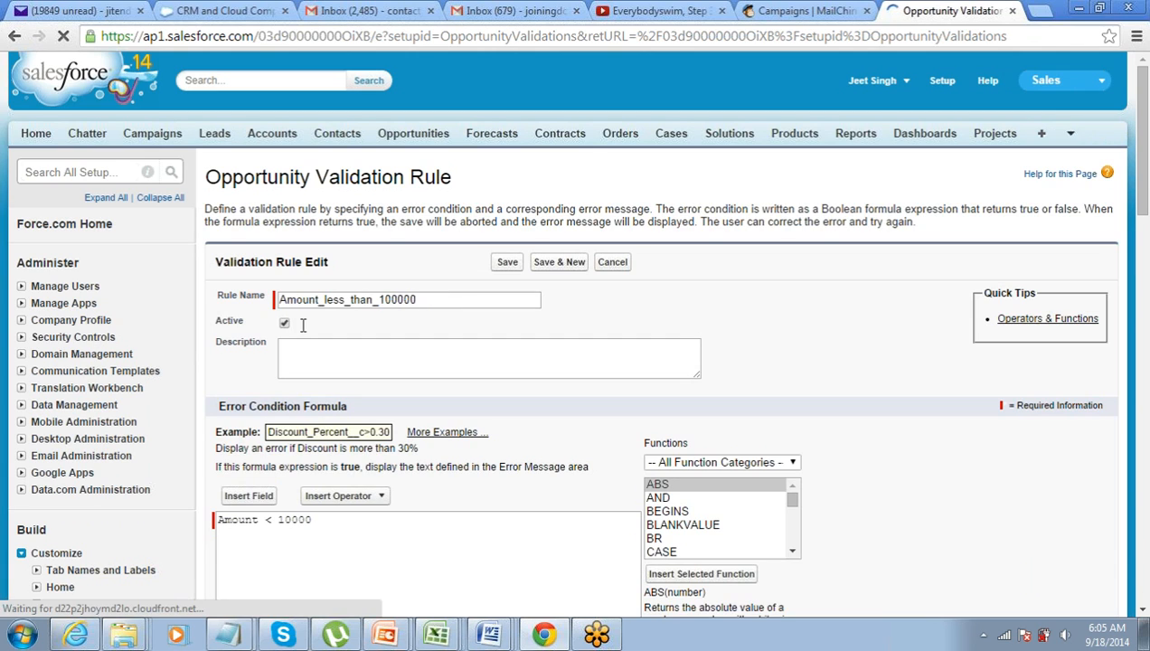
{"action": "left_click", "coordinate": [285, 323]}
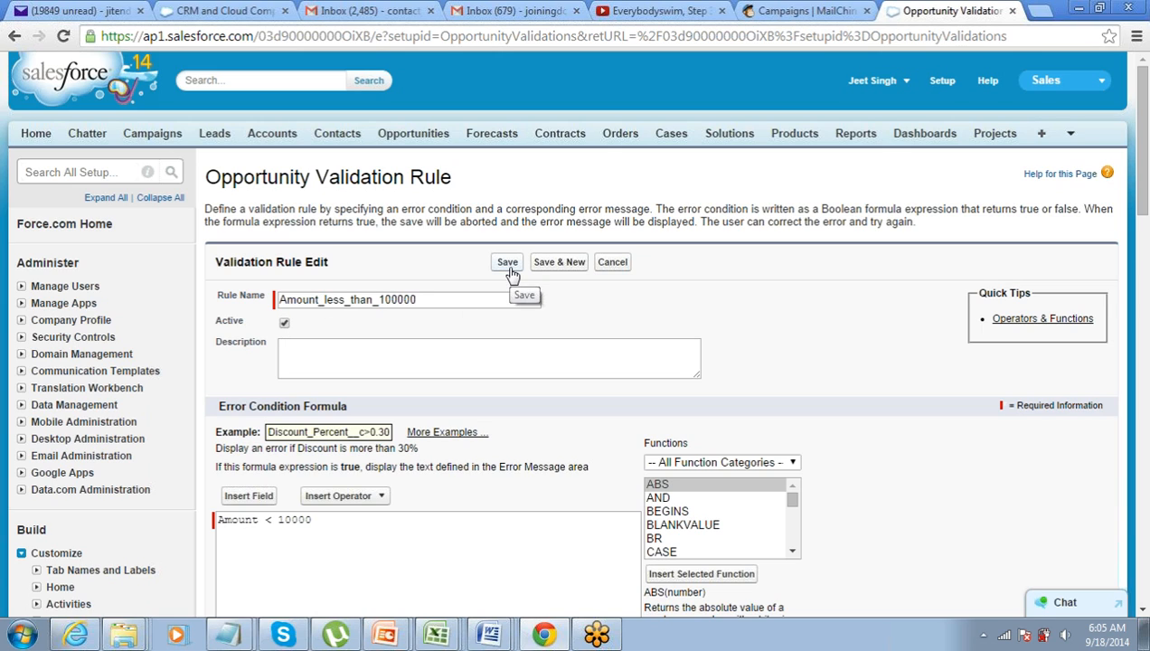
{"action": "left_click", "coordinate": [508, 266]}
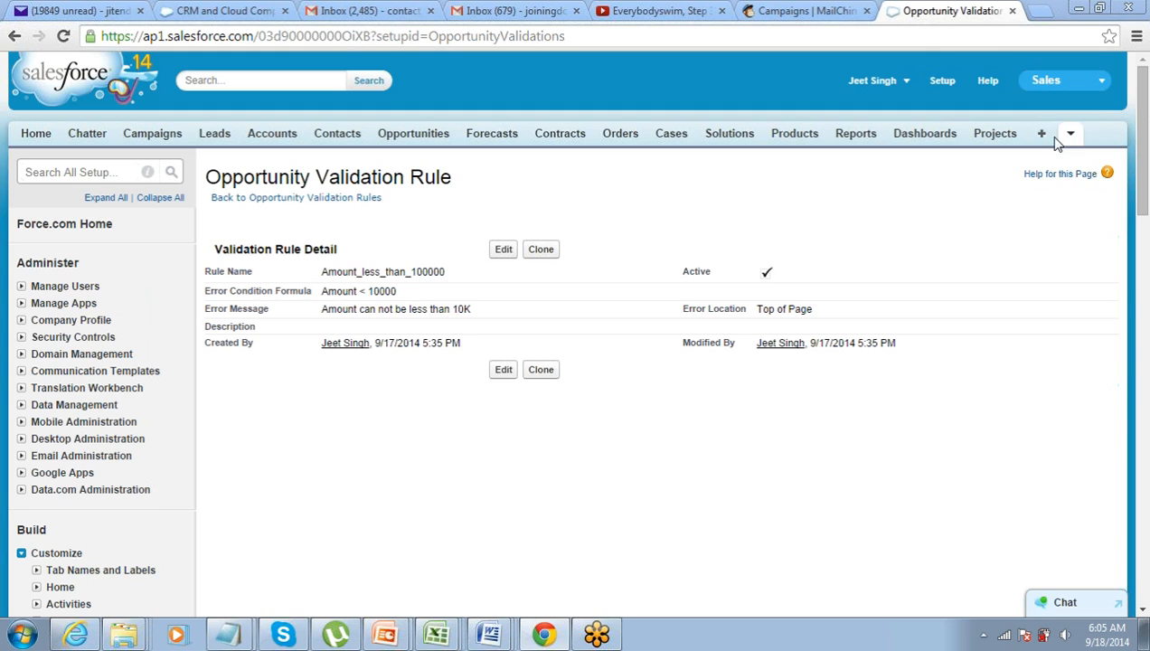
Start a new opportunity named Op 789 with an Amount of 8000
{"action": "left_click", "coordinate": [392, 137]}
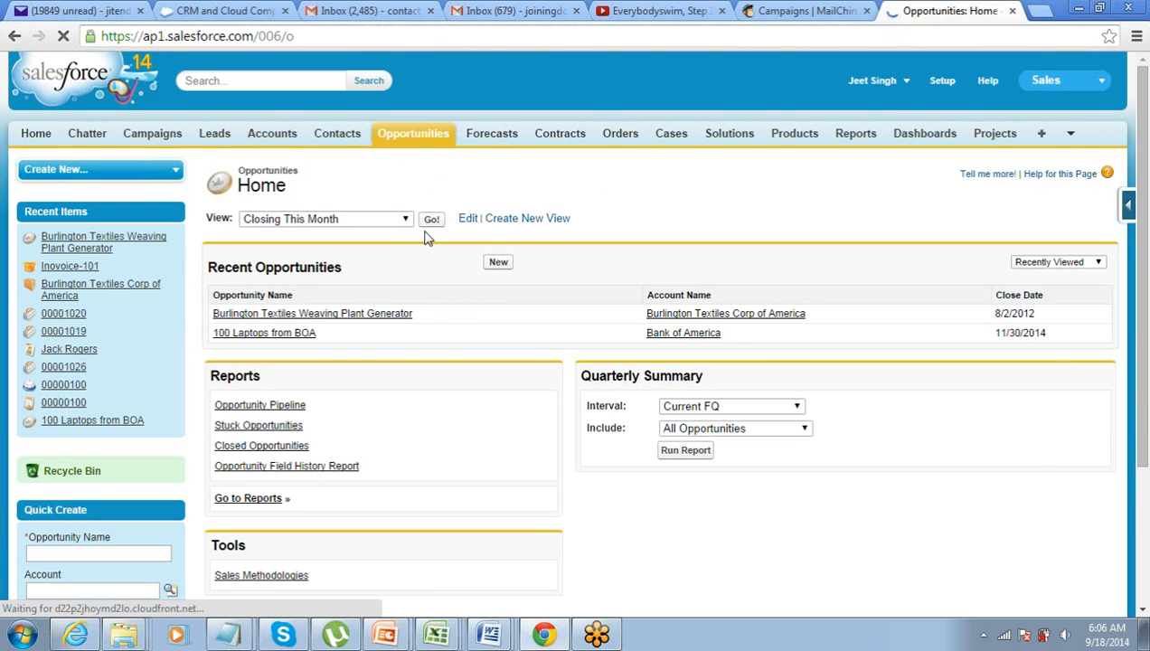
{"action": "scroll", "coordinate": [493, 246], "scroll_direction": "down", "scroll_amount": 1}
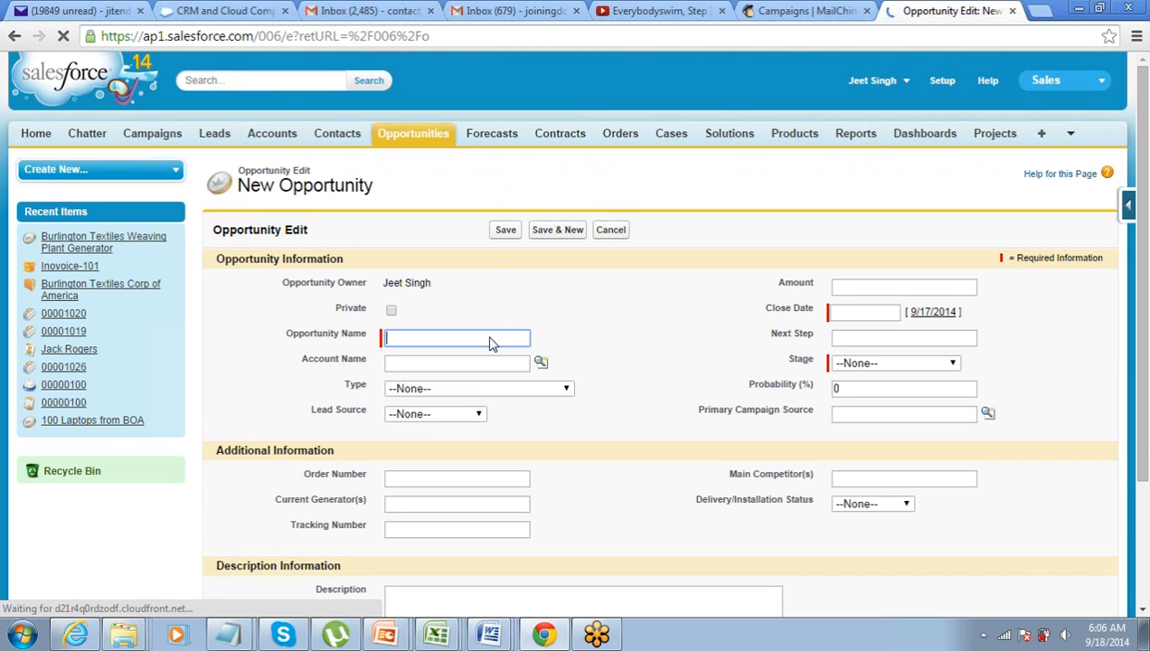
{"action": "left_click", "coordinate": [491, 338]}
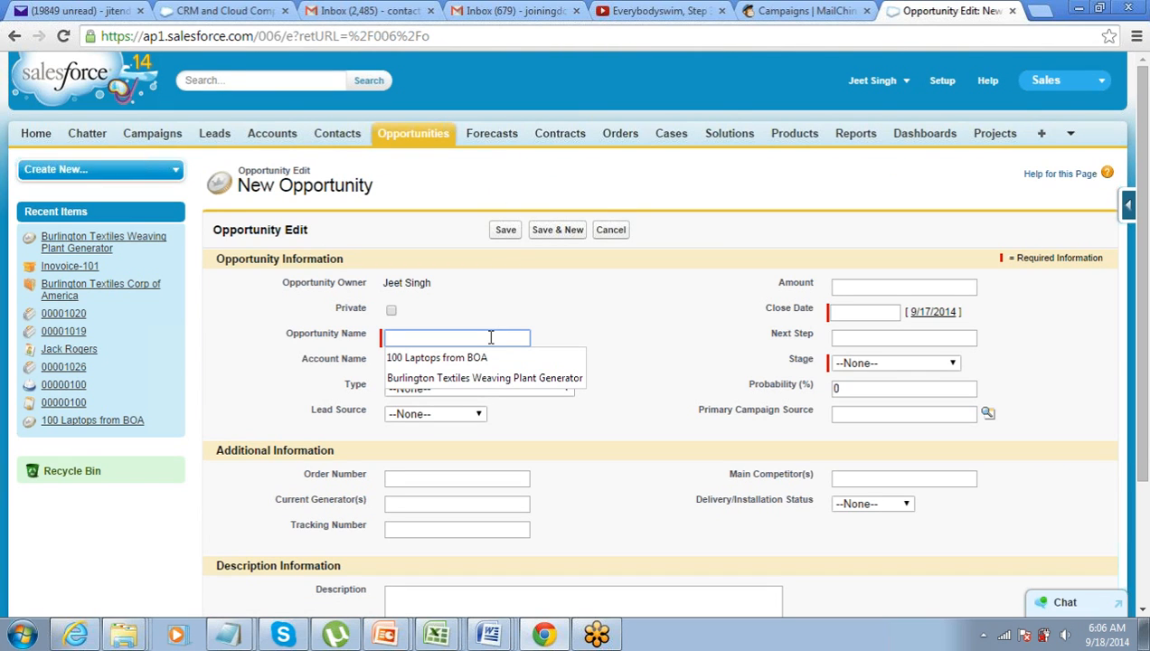
{"action": "type", "text": "Op 789"}
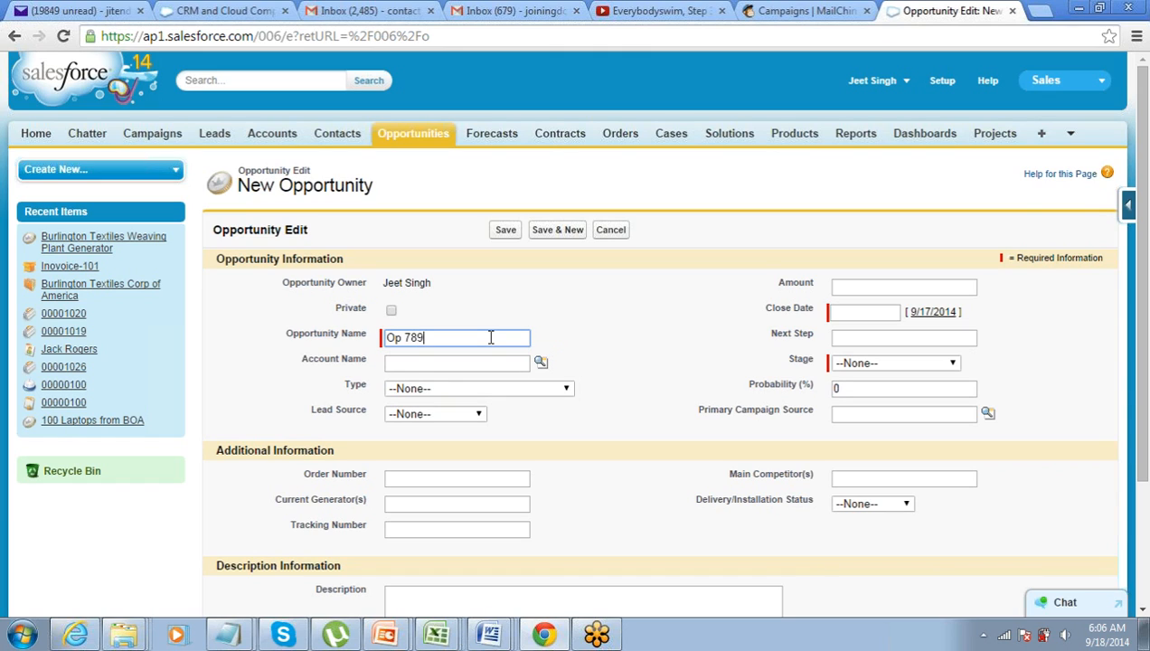
{"action": "key", "text": "Tab"}
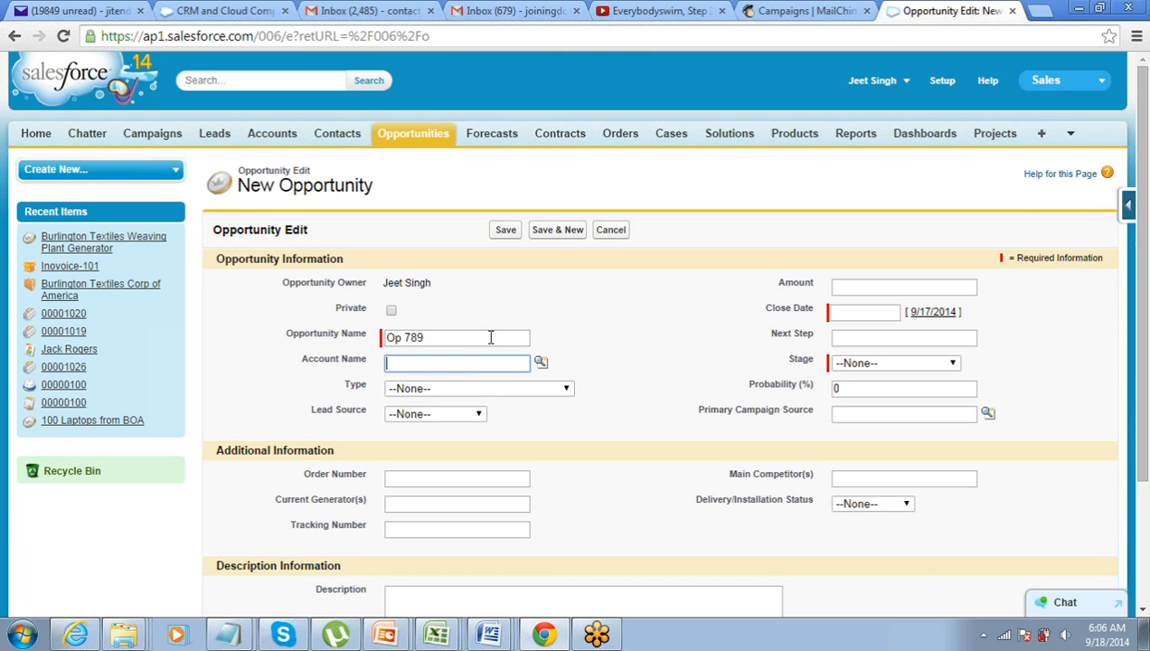
{"action": "left_click", "coordinate": [919, 288]}
{"action": "type", "text": "8000"}
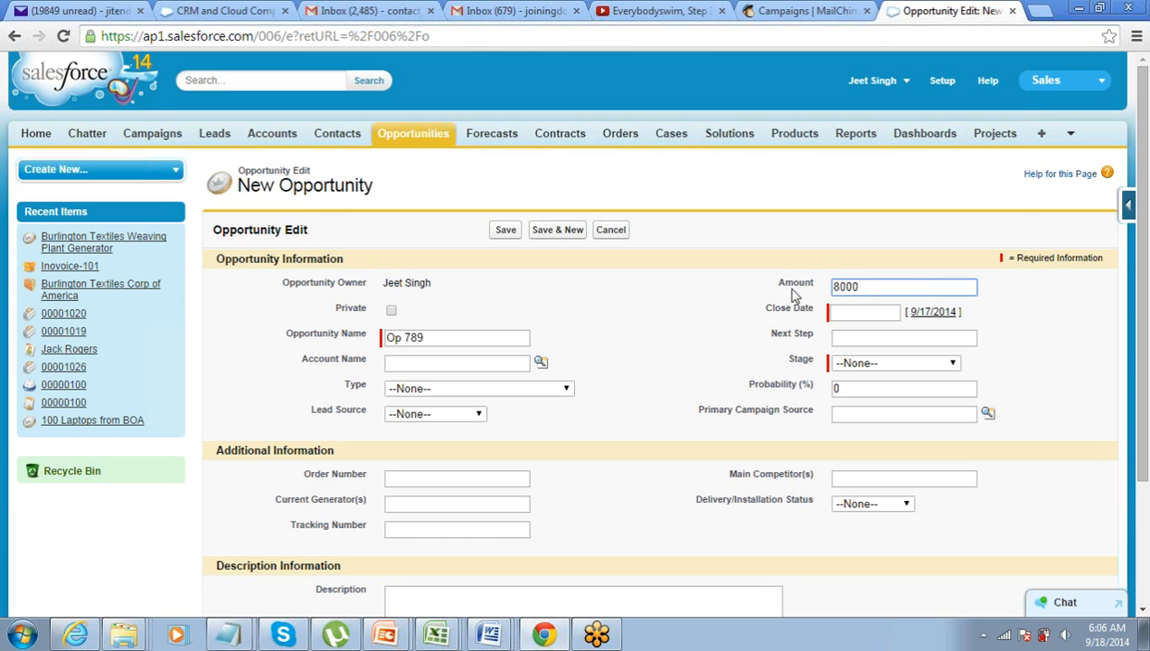
Set account Bank of America, close date 9/23/2014, stage Id. Decision Makers, and save
{"action": "left_click", "coordinate": [541, 362]}
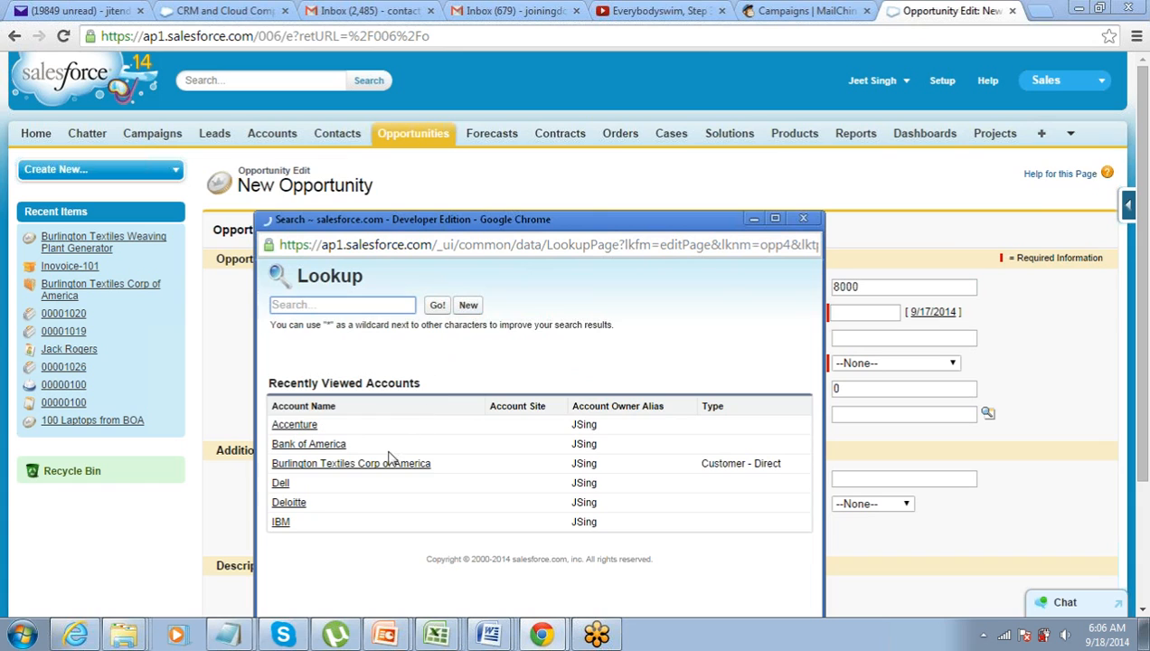
{"action": "left_click", "coordinate": [312, 444]}
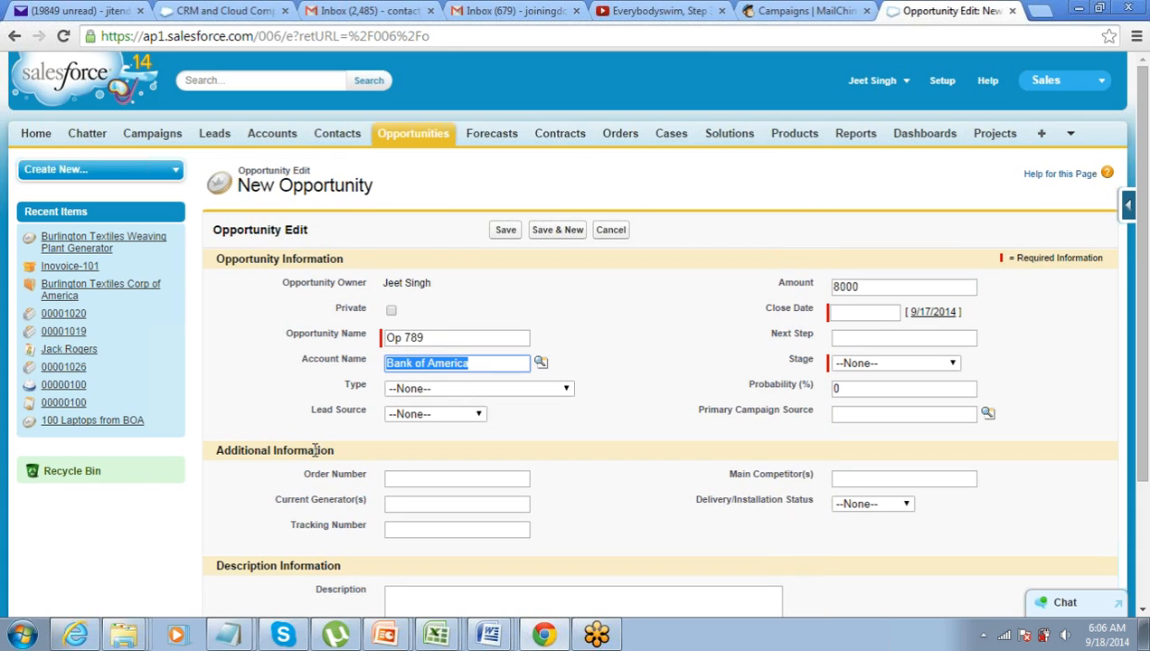
{"action": "left_click", "coordinate": [874, 318]}
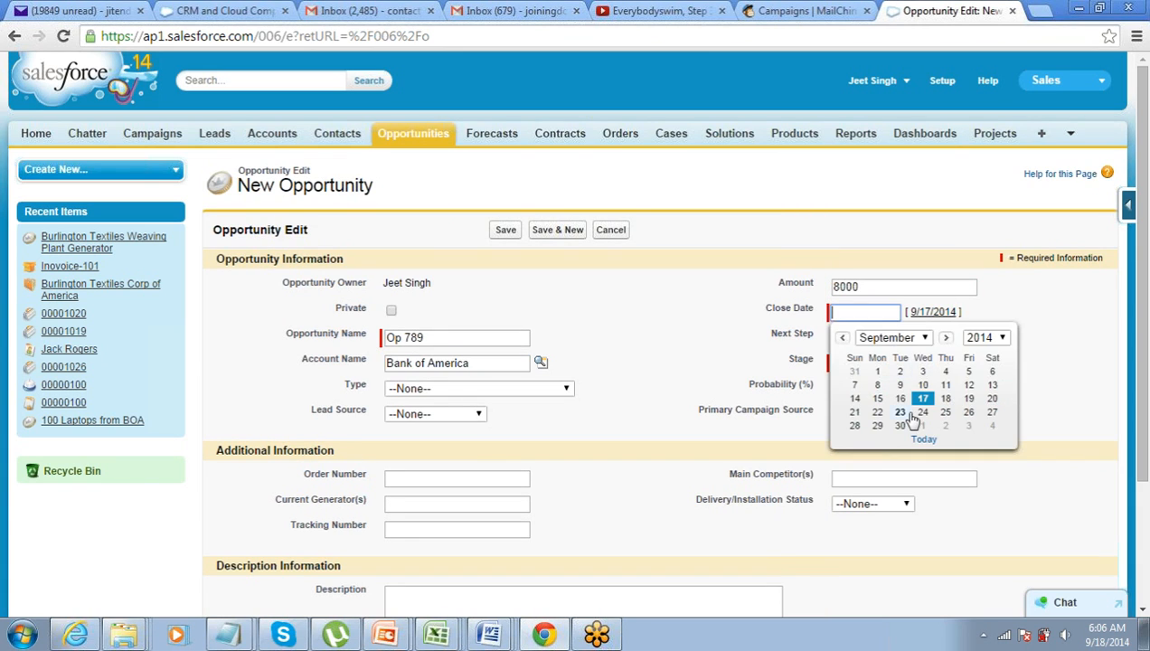
{"action": "left_click", "coordinate": [904, 416]}
{"action": "left_click", "coordinate": [877, 362]}
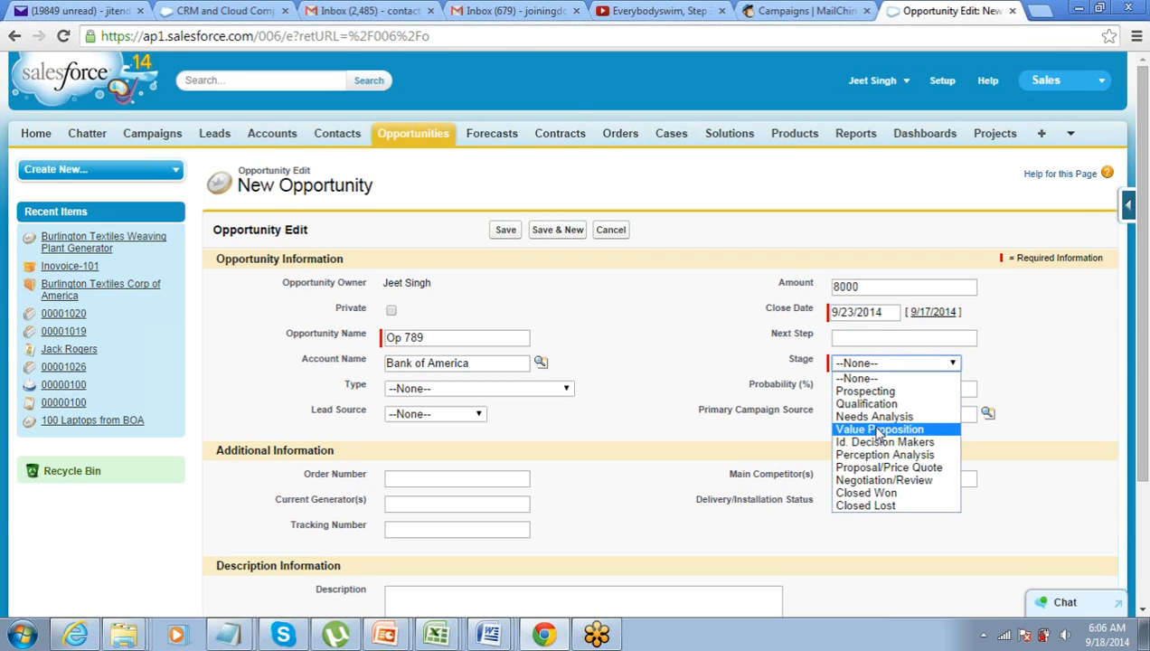
{"action": "left_click", "coordinate": [866, 443]}
{"action": "left_click", "coordinate": [508, 232]}
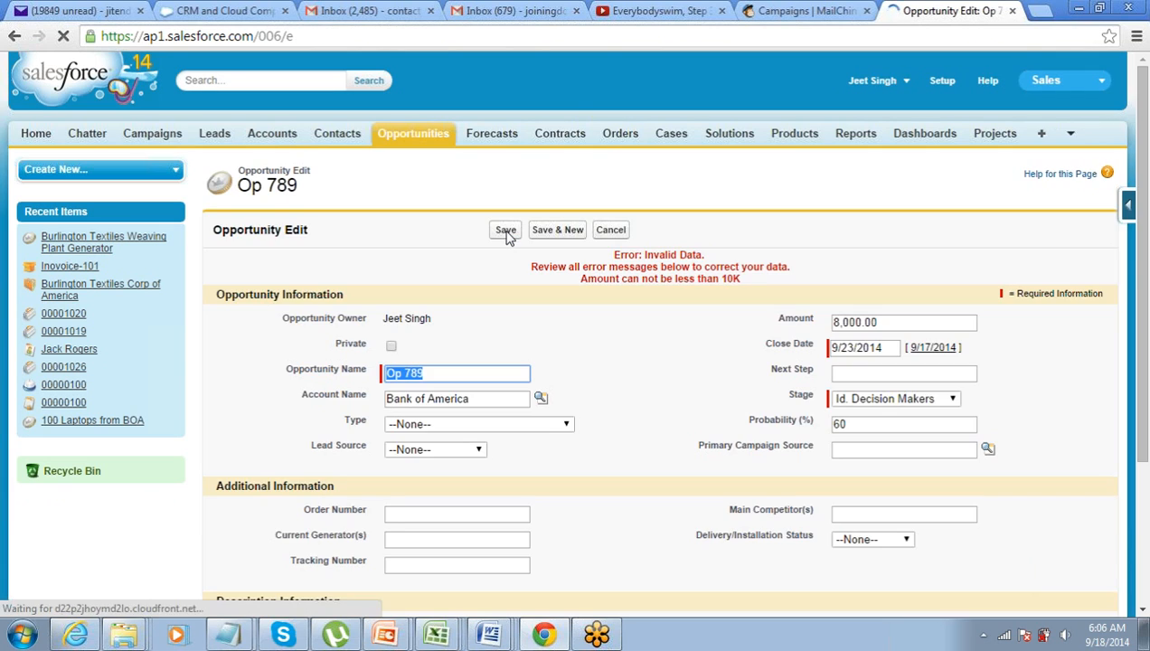
{"action": "triple_click", "coordinate": [967, 322]}
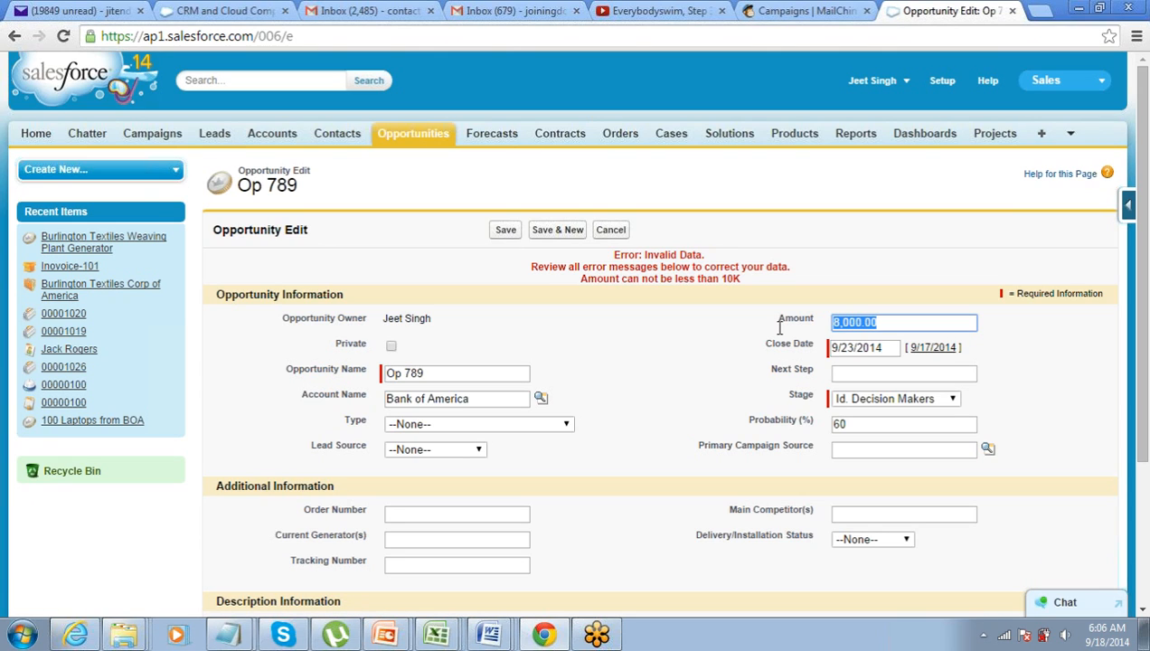
{"action": "left_click_drag", "start_coordinate": [966, 325], "coordinate": [729, 320]}
{"action": "left_click", "coordinate": [866, 325]}
{"action": "left_click_drag", "start_coordinate": [583, 279], "coordinate": [753, 285]}
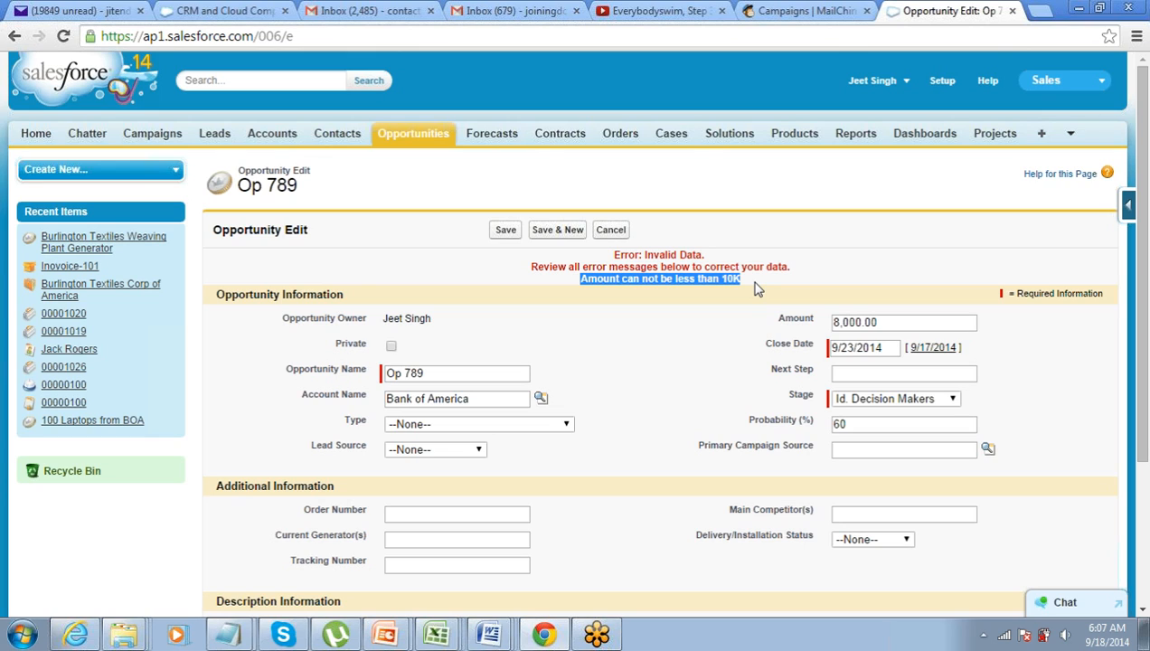
{"action": "left_click", "coordinate": [1142, 101]}
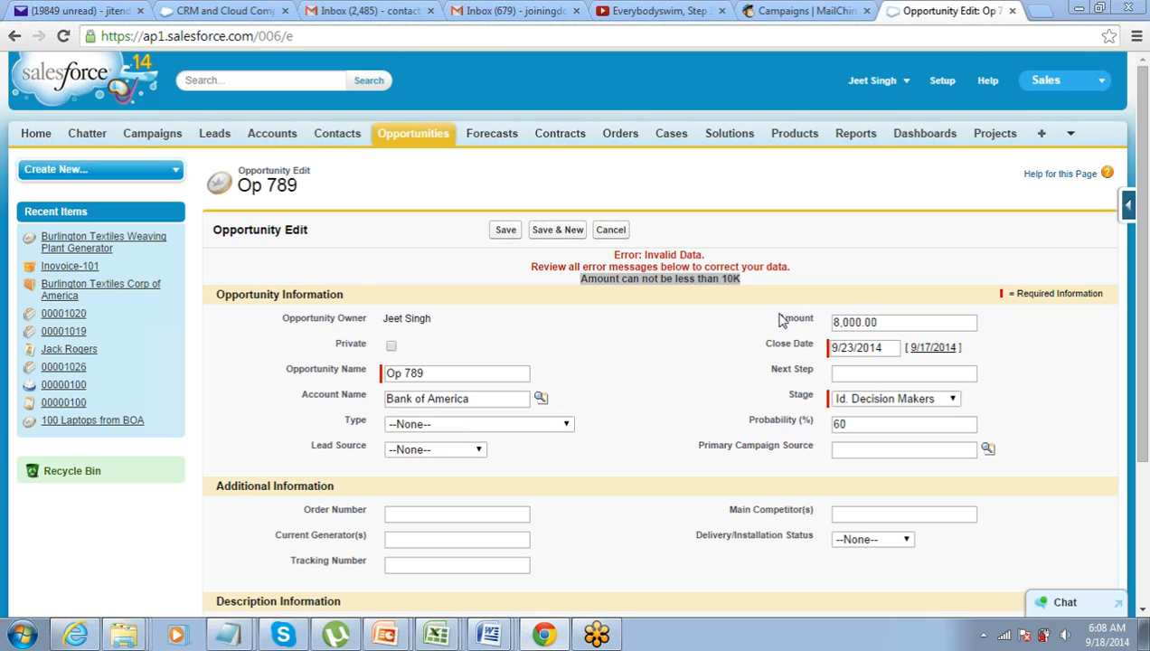
{"action": "left_click", "coordinate": [554, 430]}
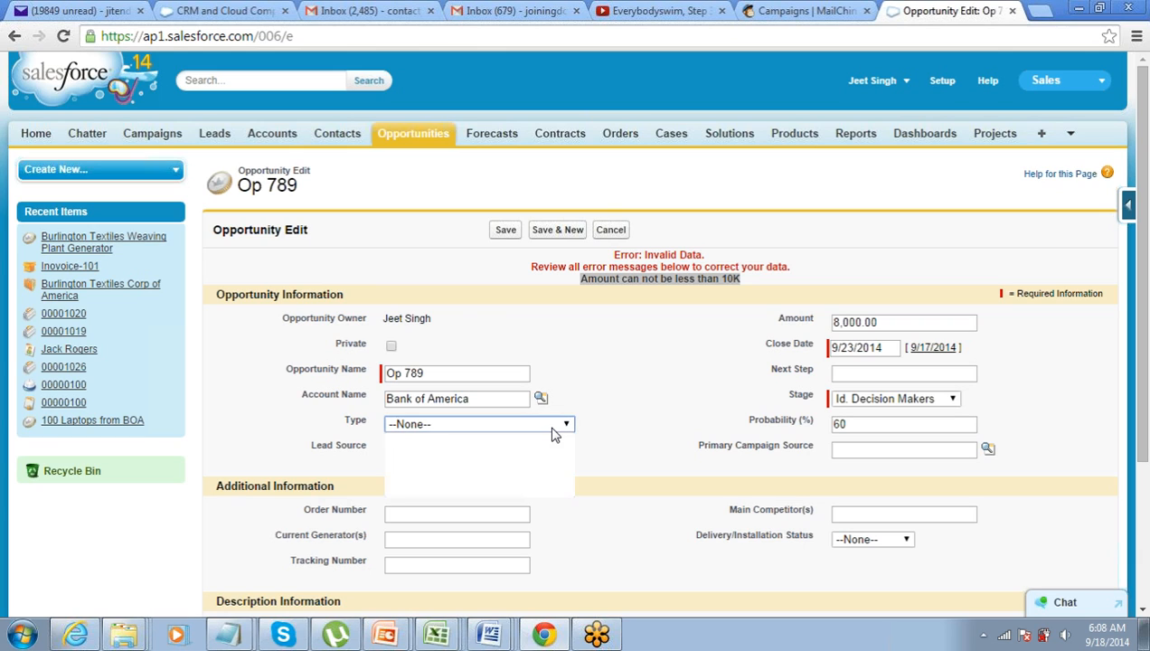
{"action": "left_click", "coordinate": [554, 439]}
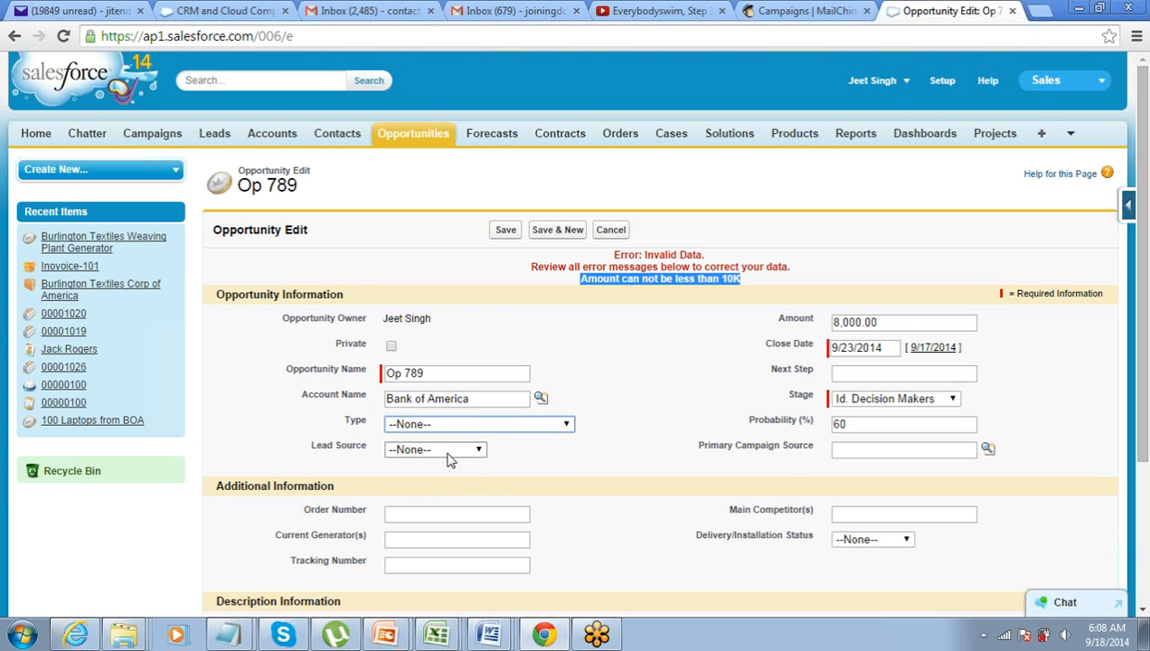
{"action": "left_click", "coordinate": [451, 456]}
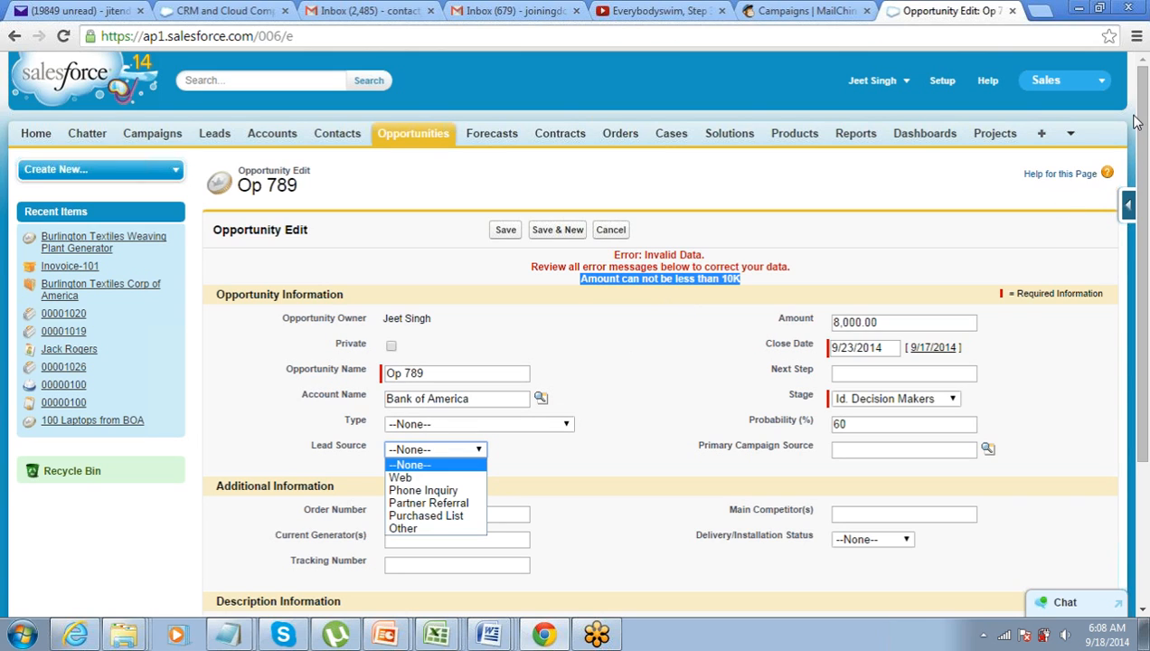
{"action": "left_click", "coordinate": [1139, 78]}
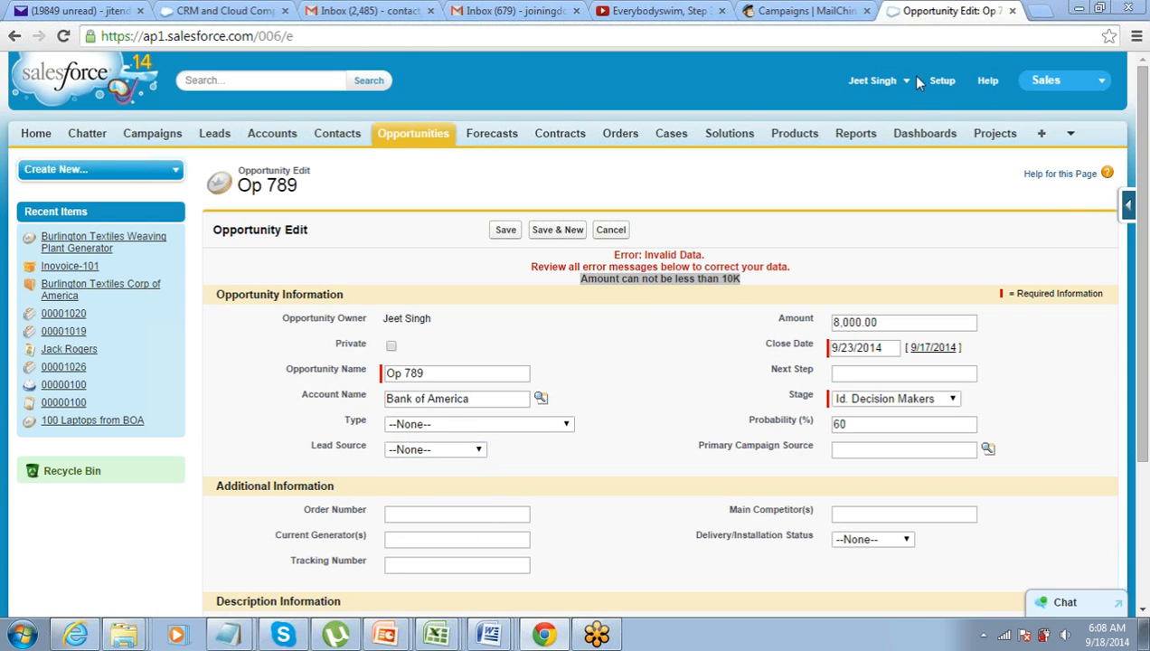
{"action": "left_click_drag", "start_coordinate": [904, 323], "coordinate": [823, 322]}
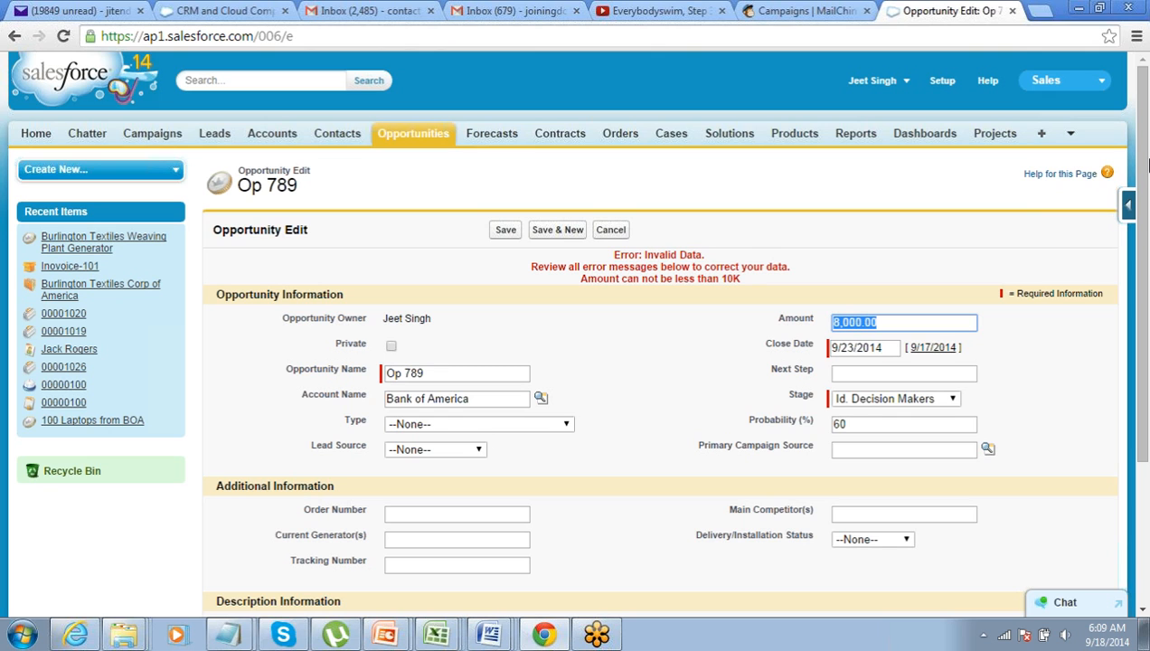
{"action": "left_click", "coordinate": [818, 189]}
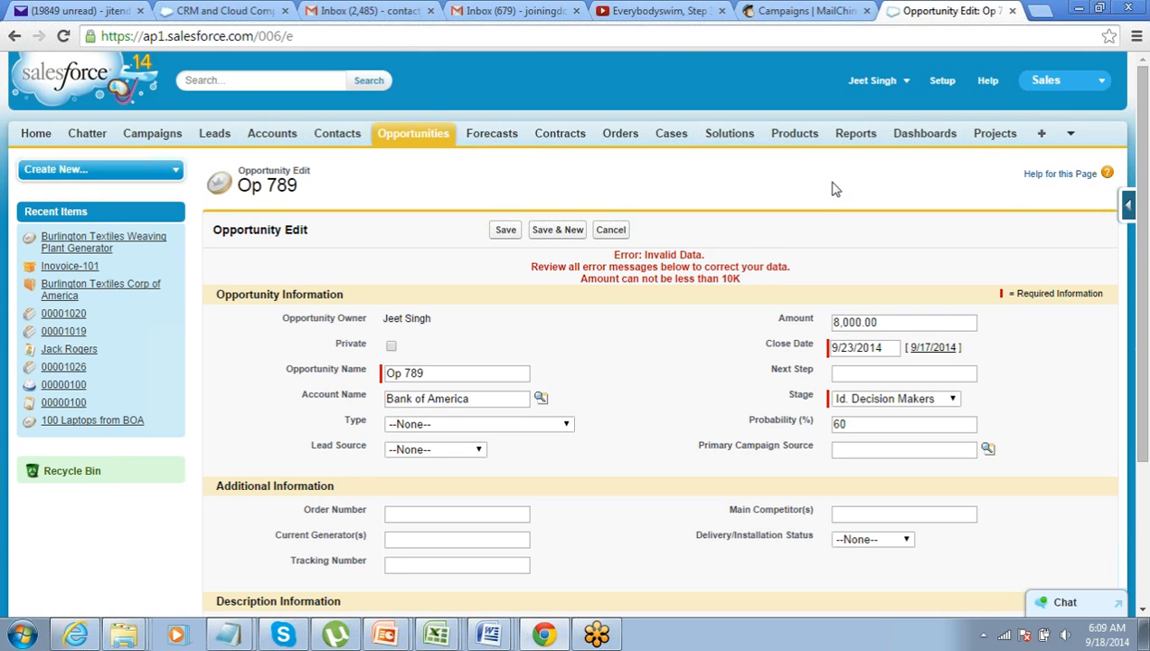
{"action": "scroll", "coordinate": [834, 189], "scroll_direction": "down", "scroll_amount": 2}
{"action": "scroll", "coordinate": [834, 189], "scroll_direction": "up", "scroll_amount": 2}
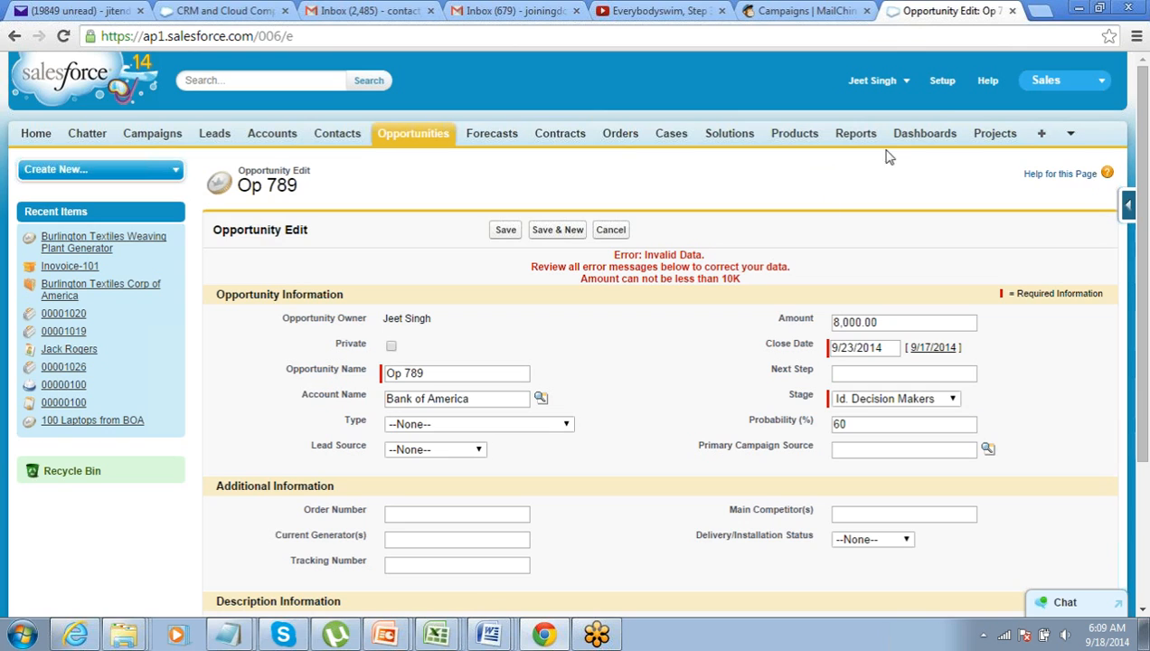
Go to Setup > Build > Customize > Opportunities > Validation Rules
{"action": "left_click", "coordinate": [942, 84]}
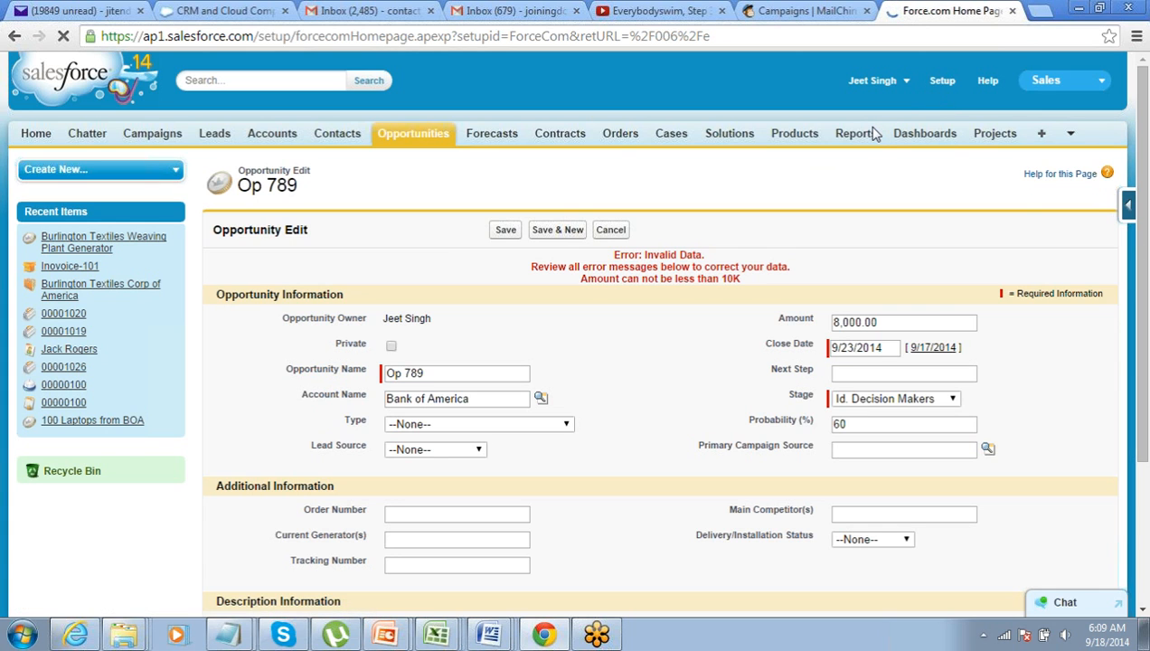
{"action": "scroll", "coordinate": [568, 285], "scroll_direction": "down", "scroll_amount": 4}
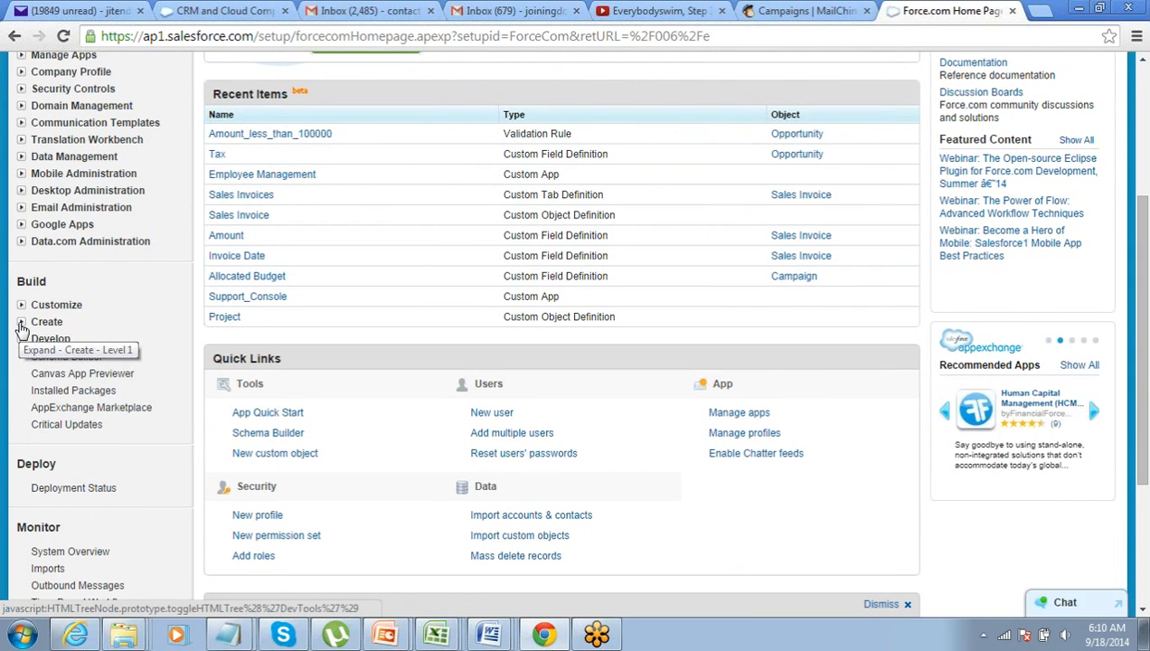
{"action": "left_click", "coordinate": [23, 327]}
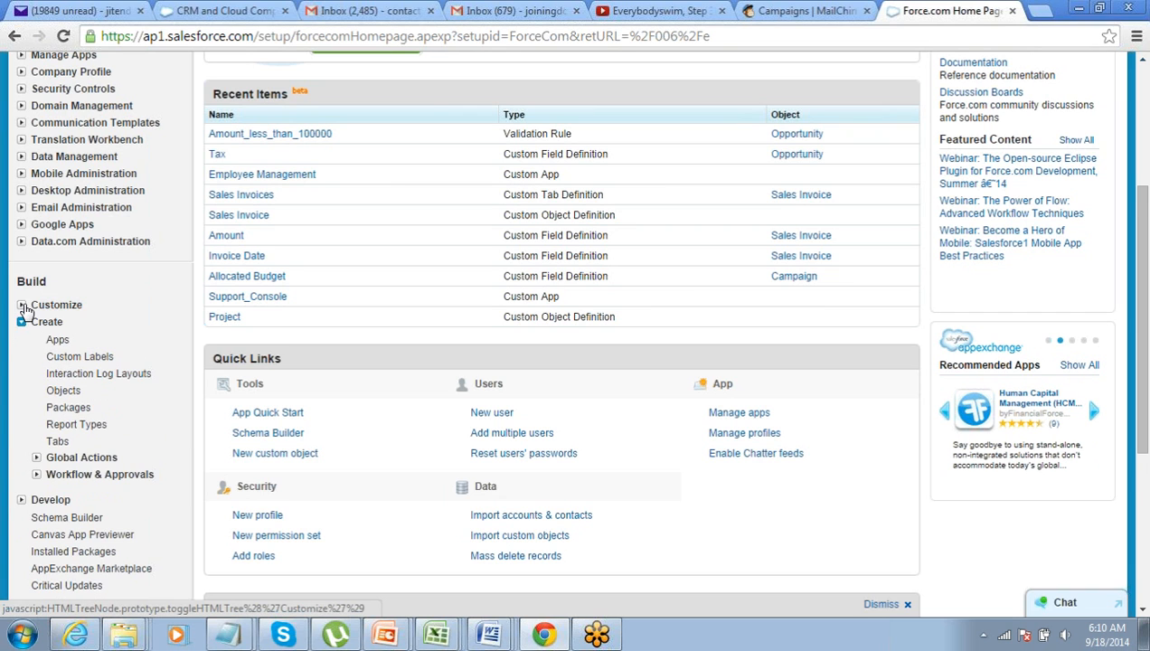
{"action": "left_click", "coordinate": [21, 305]}
{"action": "scroll", "coordinate": [31, 333], "scroll_direction": "down", "scroll_amount": 1}
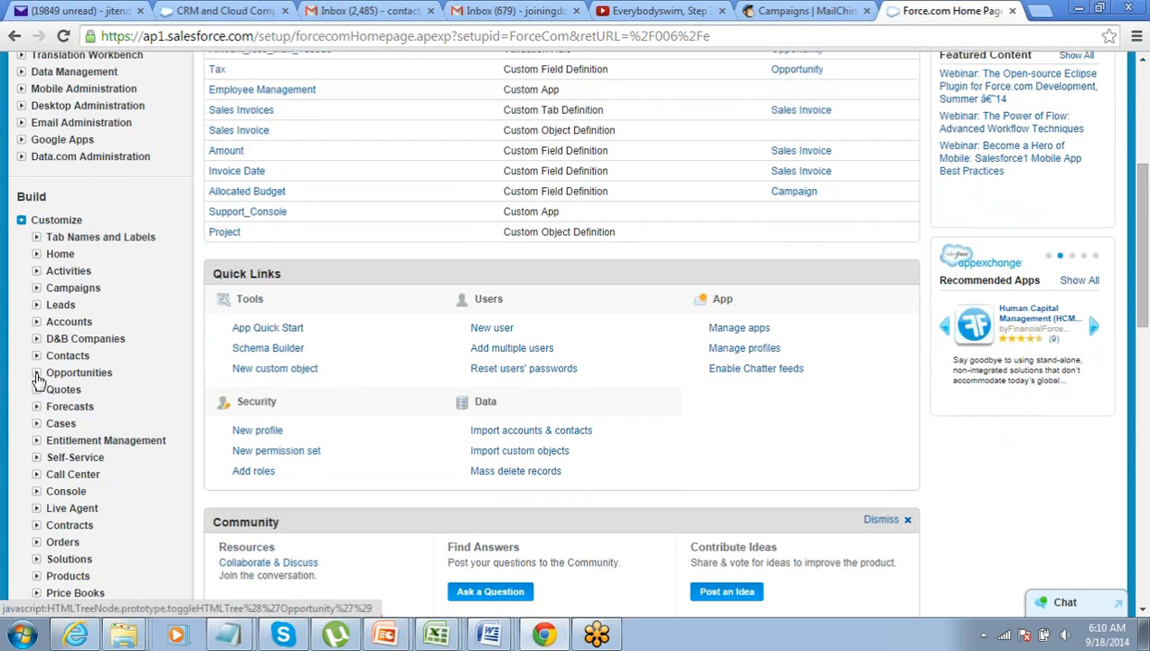
{"action": "left_click", "coordinate": [36, 373]}
{"action": "scroll", "coordinate": [38, 379], "scroll_direction": "down", "scroll_amount": 1}
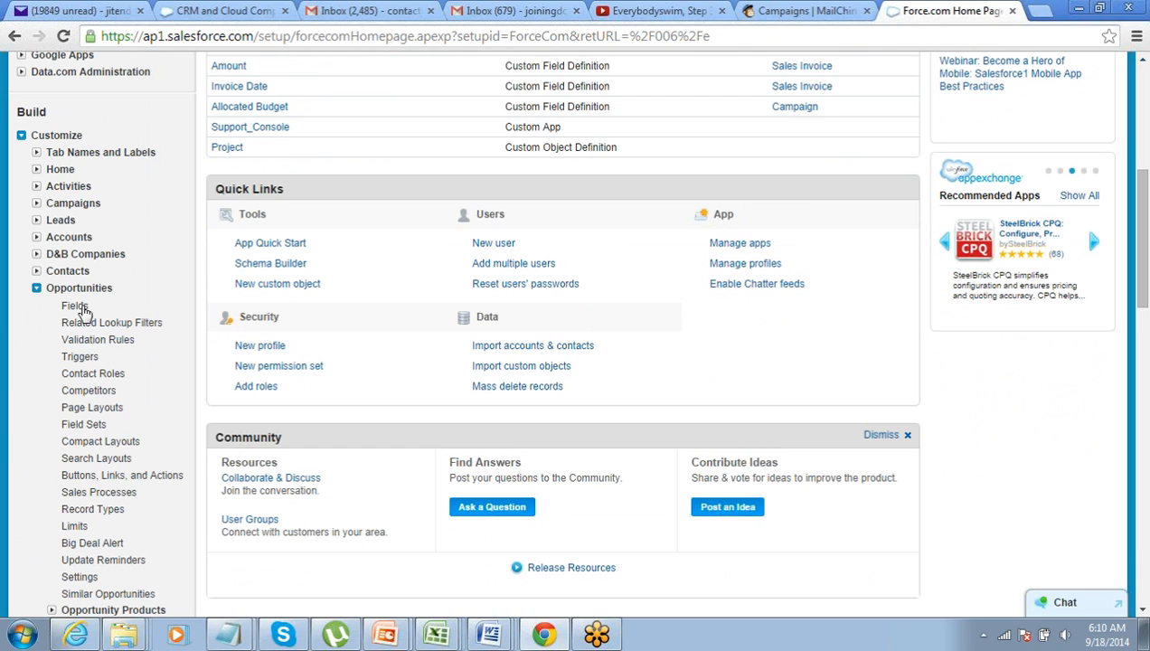
{"action": "left_click", "coordinate": [78, 342]}
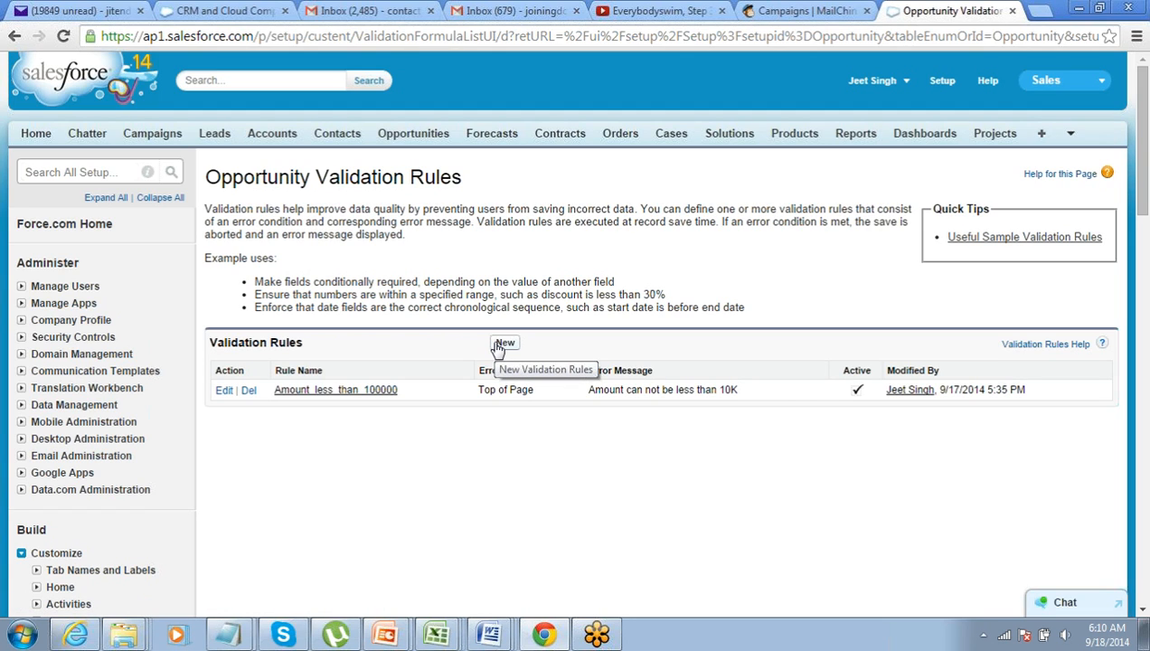
Start a second opportunity validation rule and name it Enenrgy_Industry_Minimum_Amount
{"action": "left_click", "coordinate": [501, 344]}
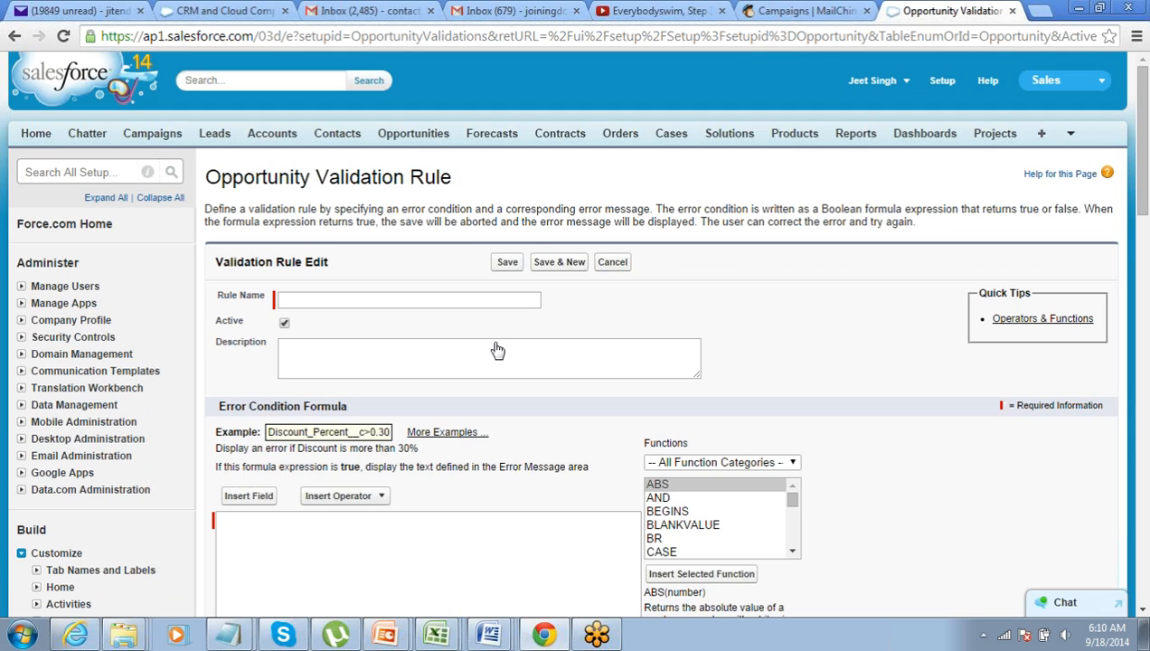
{"action": "left_click", "coordinate": [348, 302]}
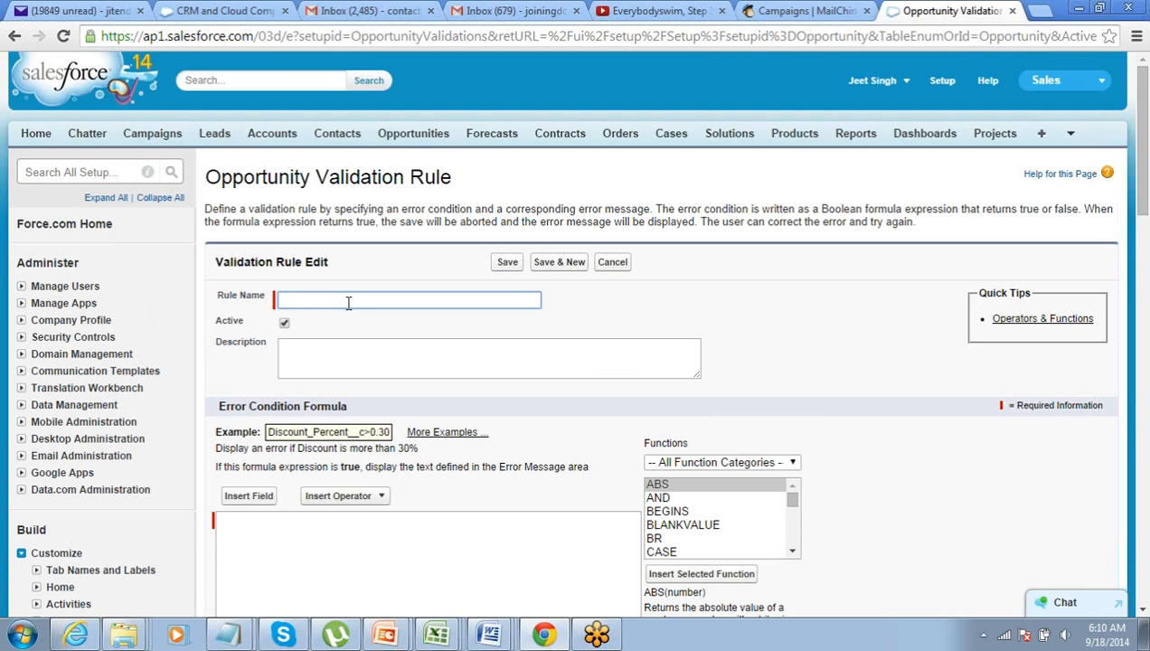
{"action": "scroll", "coordinate": [348, 303], "scroll_direction": "down", "scroll_amount": 3}
{"action": "left_click", "coordinate": [348, 303]}
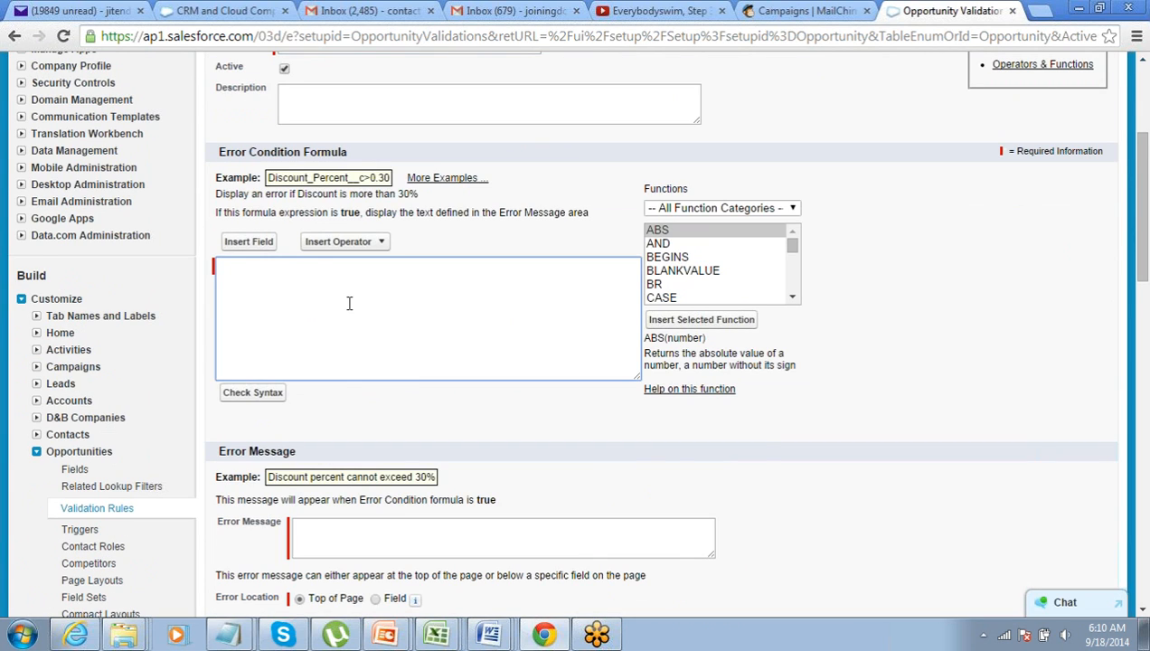
{"action": "scroll", "coordinate": [348, 303], "scroll_direction": "up", "scroll_amount": 3}
{"action": "left_click", "coordinate": [357, 211]}
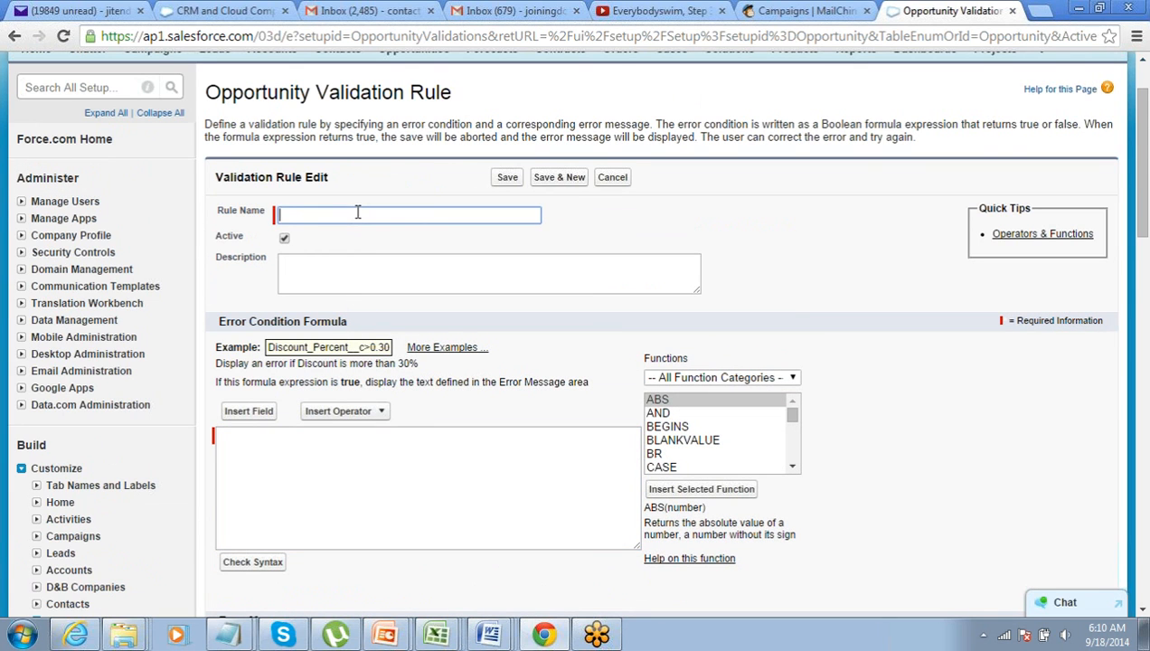
{"action": "type", "text": "Enenrgy Industry Minimum A"}
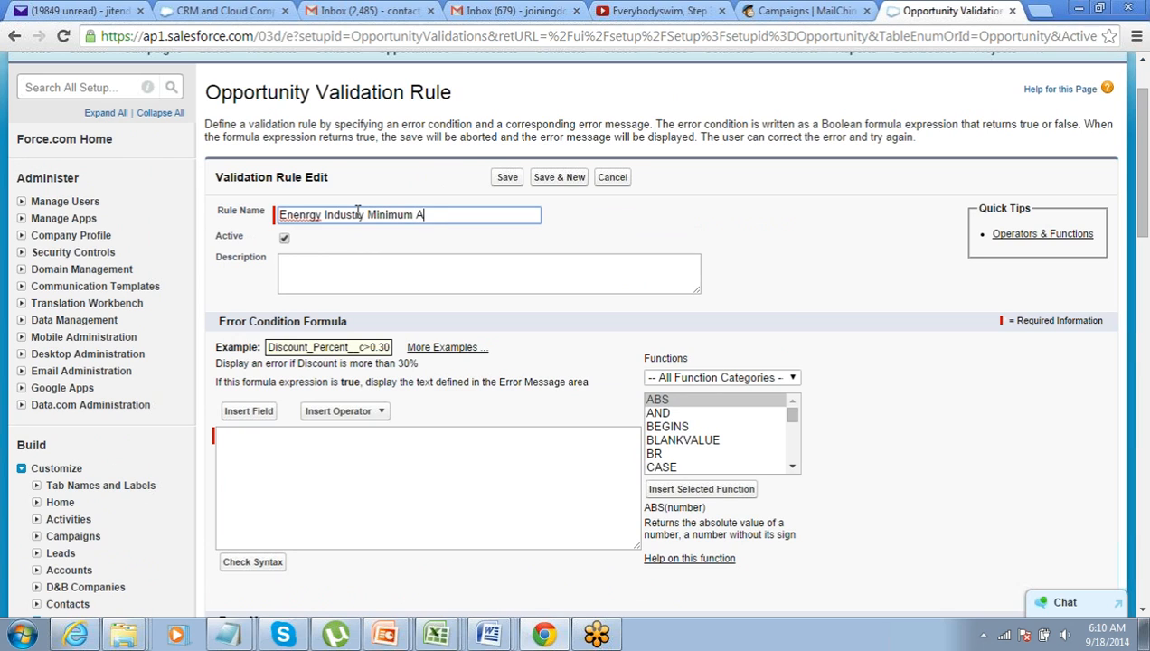
{"action": "type", "text": "MO"}
{"action": "key", "text": "BackSpace"}
{"action": "key", "text": "BackSpace"}
{"action": "type", "text": "mount"}
{"action": "key", "text": "Tab"}
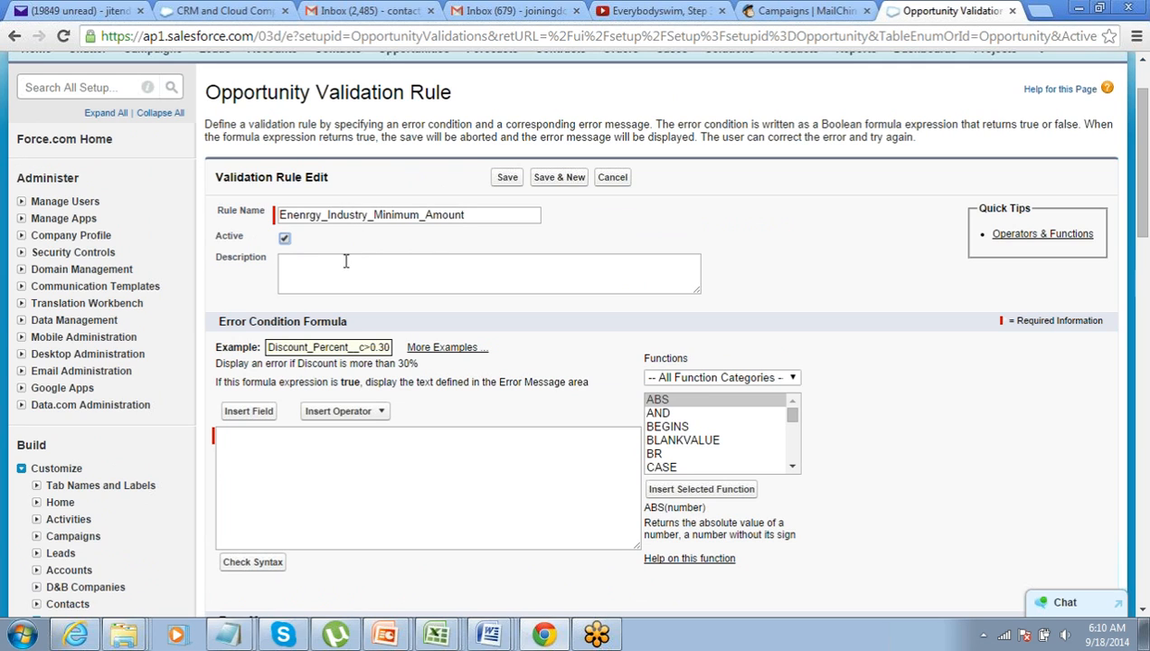
{"action": "scroll", "coordinate": [304, 404], "scroll_direction": "down", "scroll_amount": 1}
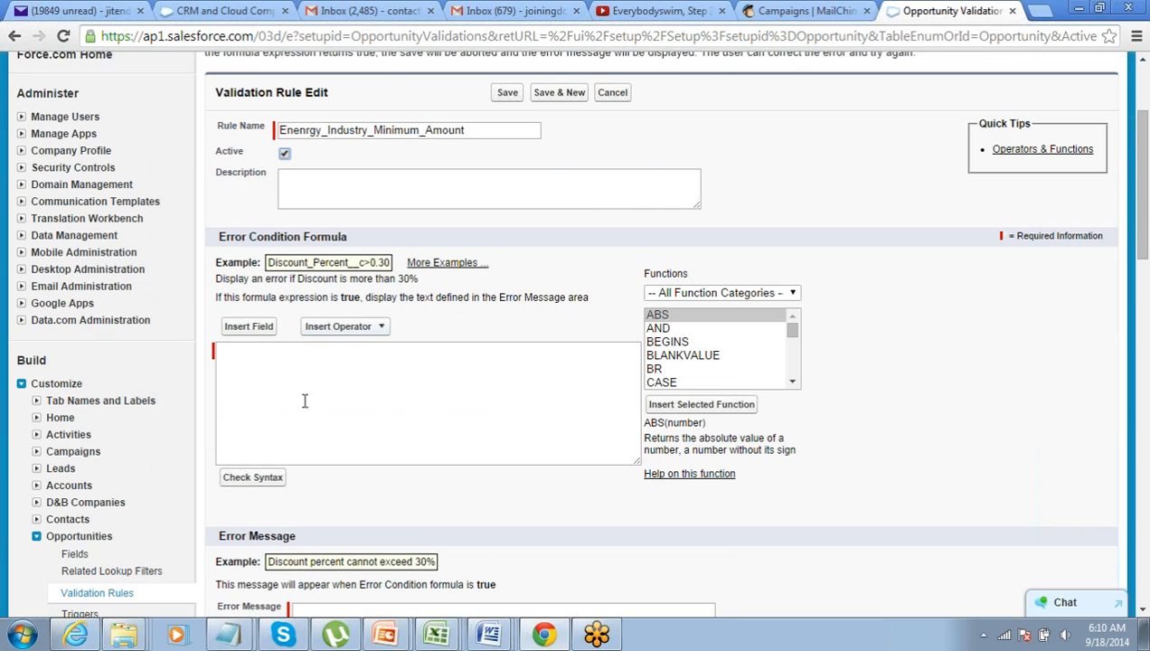
Use Insert Field to pick Opportunity > Account > Industry and add Account.Industry to the formula
{"action": "left_click", "coordinate": [262, 331]}
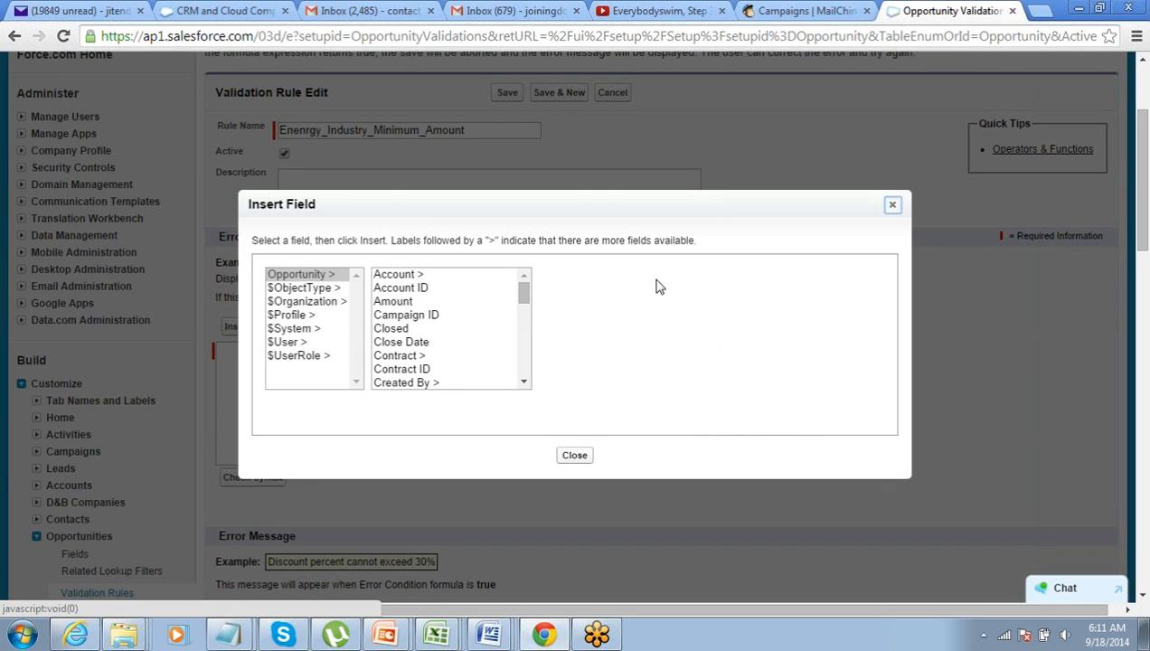
{"action": "left_click", "coordinate": [384, 276]}
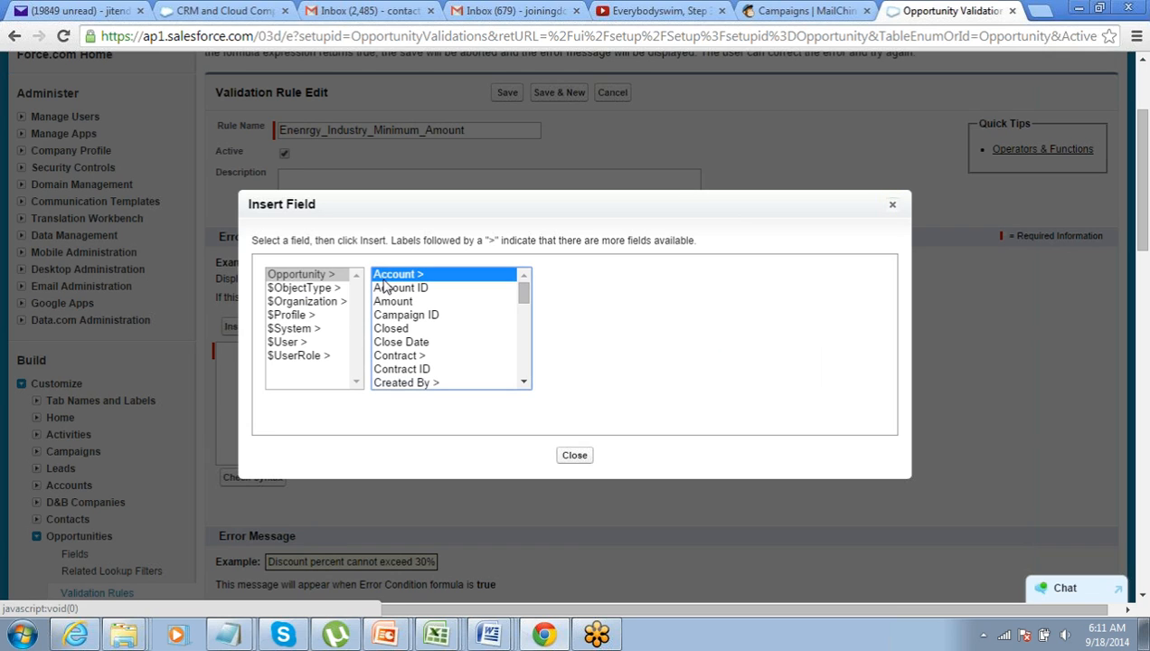
{"action": "left_click", "coordinate": [331, 277]}
{"action": "left_click", "coordinate": [416, 276]}
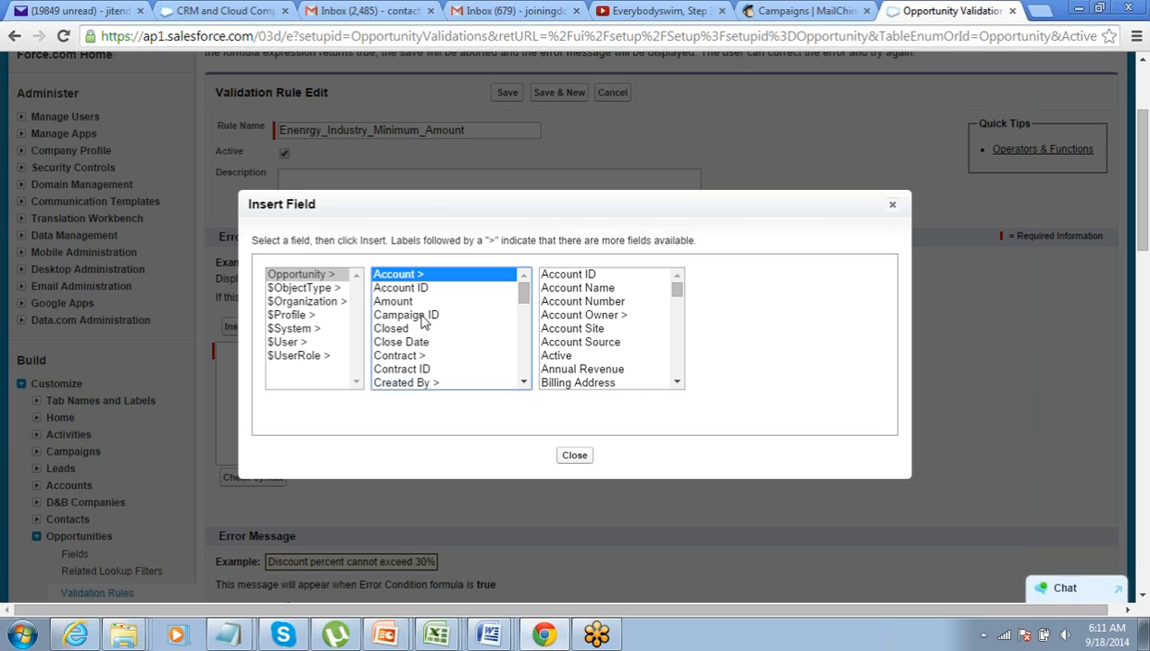
{"action": "left_click", "coordinate": [427, 357]}
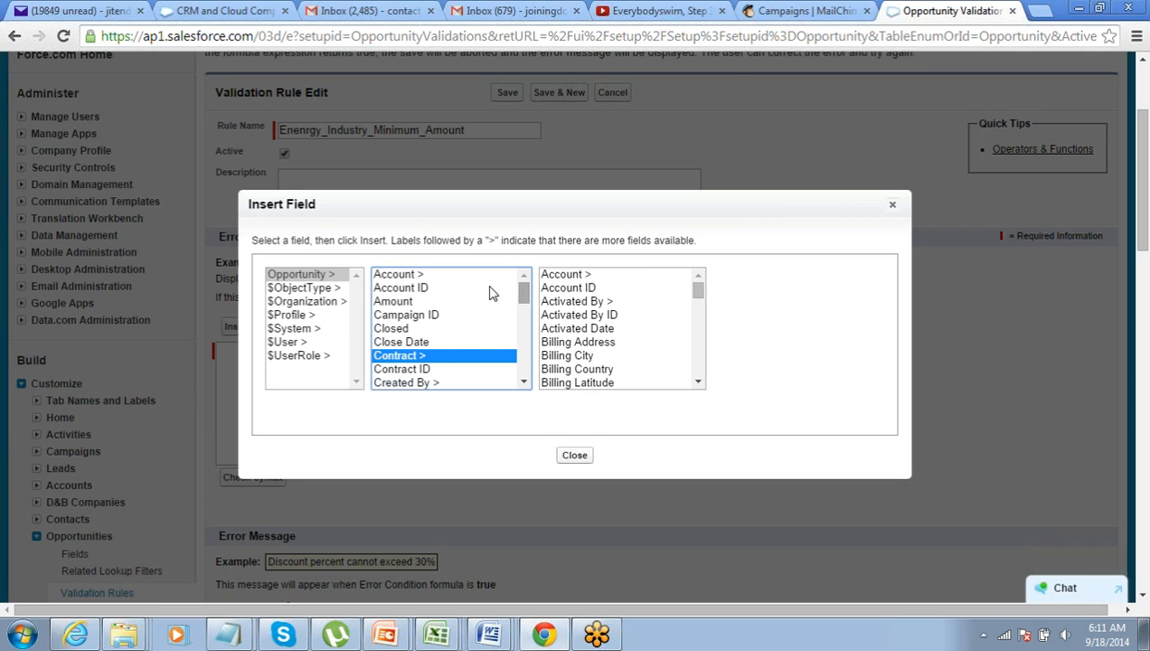
{"action": "left_click", "coordinate": [418, 277]}
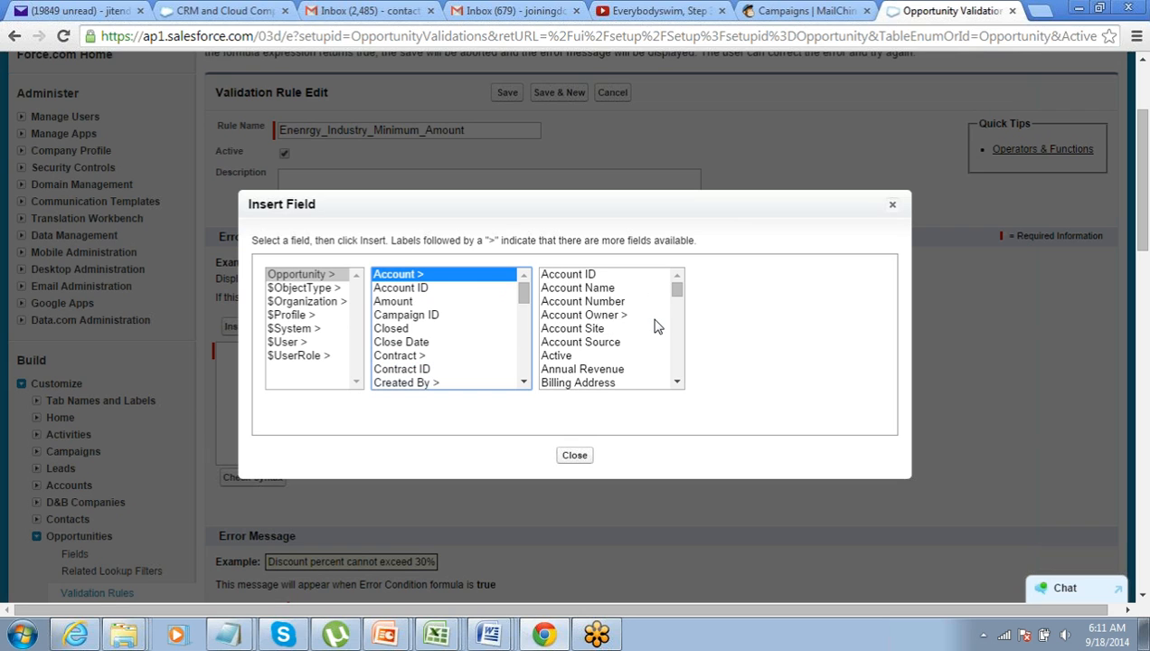
{"action": "scroll", "coordinate": [658, 327], "scroll_direction": "down", "scroll_amount": 10}
{"action": "scroll", "coordinate": [658, 327], "scroll_direction": "up", "scroll_amount": 4}
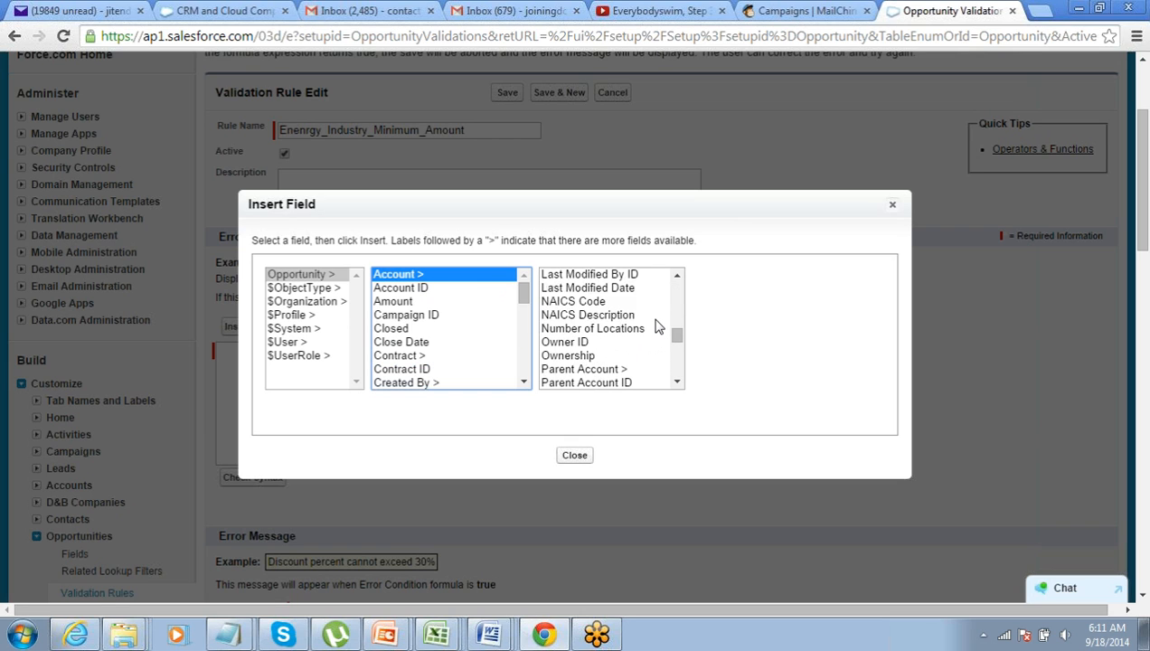
{"action": "scroll", "coordinate": [658, 327], "scroll_direction": "down", "scroll_amount": 4}
{"action": "scroll", "coordinate": [658, 327], "scroll_direction": "down", "scroll_amount": 5}
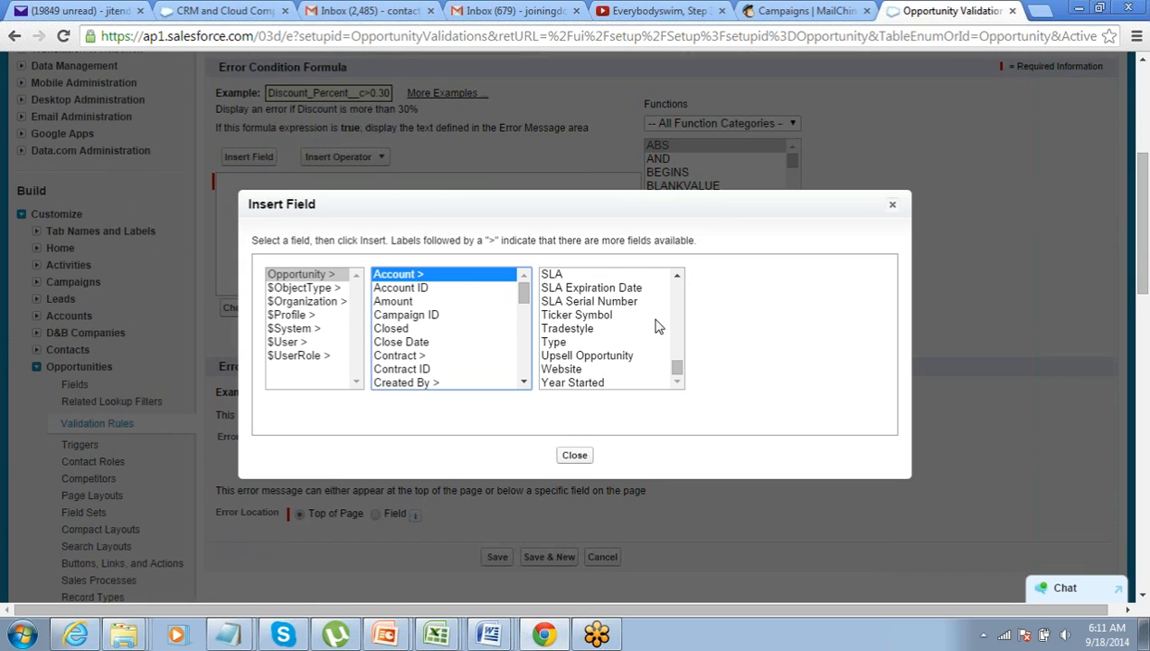
{"action": "scroll", "coordinate": [658, 327], "scroll_direction": "up", "scroll_amount": 4}
{"action": "scroll", "coordinate": [658, 327], "scroll_direction": "up", "scroll_amount": 6}
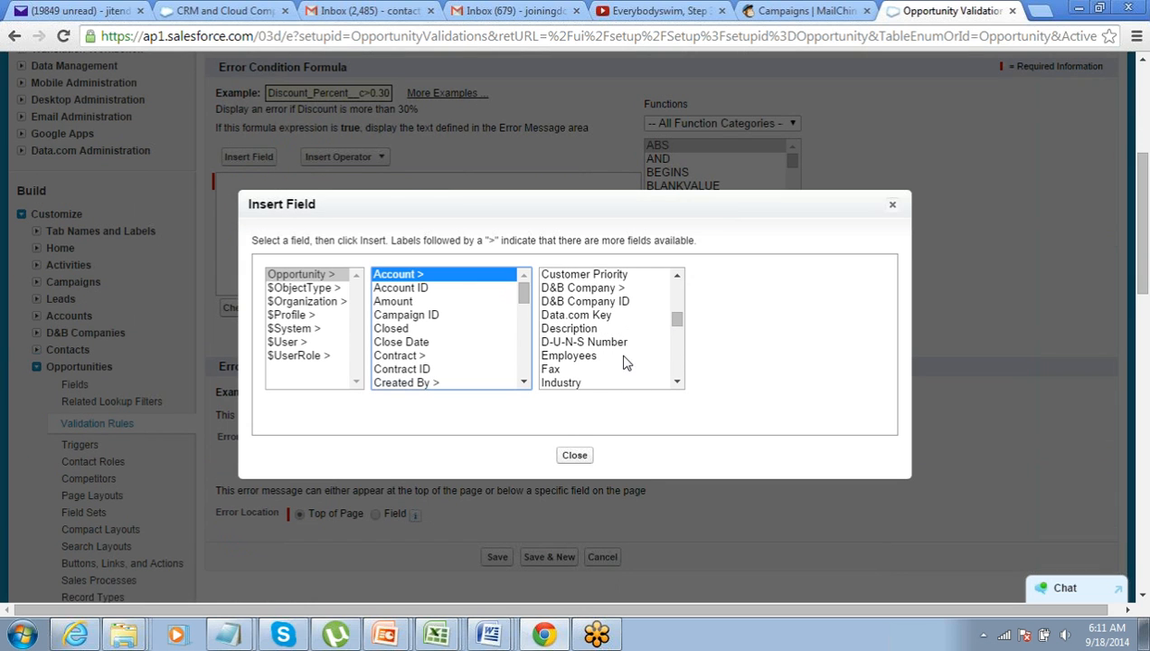
{"action": "left_click", "coordinate": [616, 384]}
{"action": "left_click", "coordinate": [751, 366]}
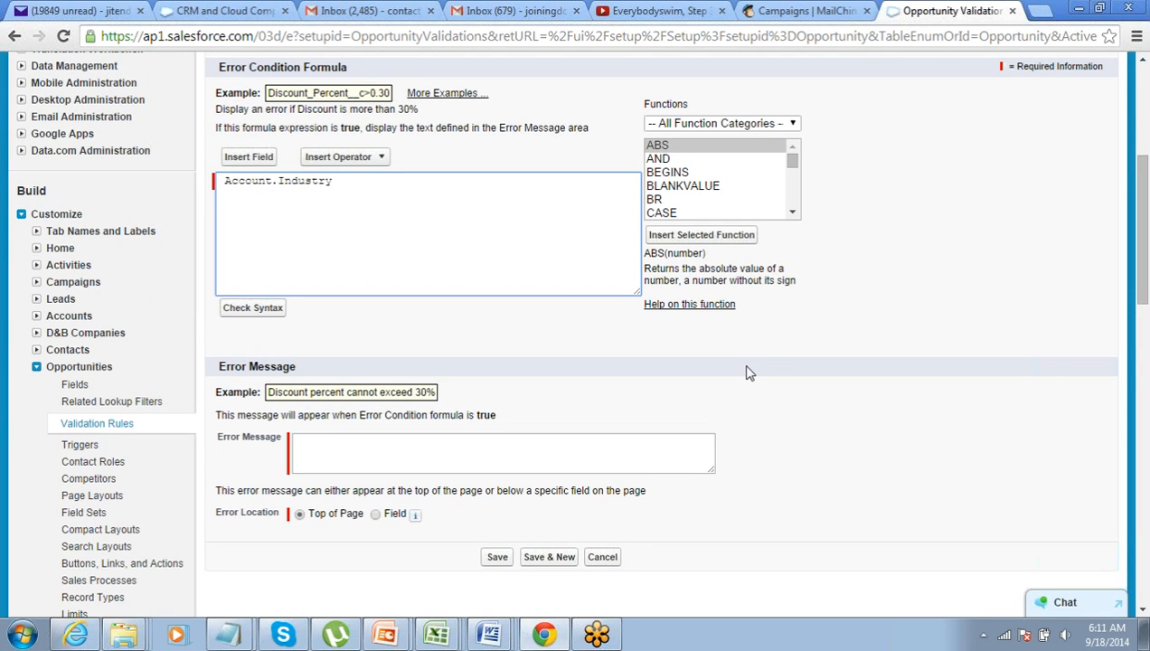
Wrap Account.Industry in an AND( ) function
{"action": "key", "text": "ctrl+Left"}
{"action": "key", "text": "ctrl+Left"}
{"action": "key", "text": "Left"}
{"action": "key", "text": "Delete"}
{"action": "key", "text": "ctrl+Left"}
{"action": "key", "text": "ctrl+Left"}
{"action": "type", "text": "AND("}
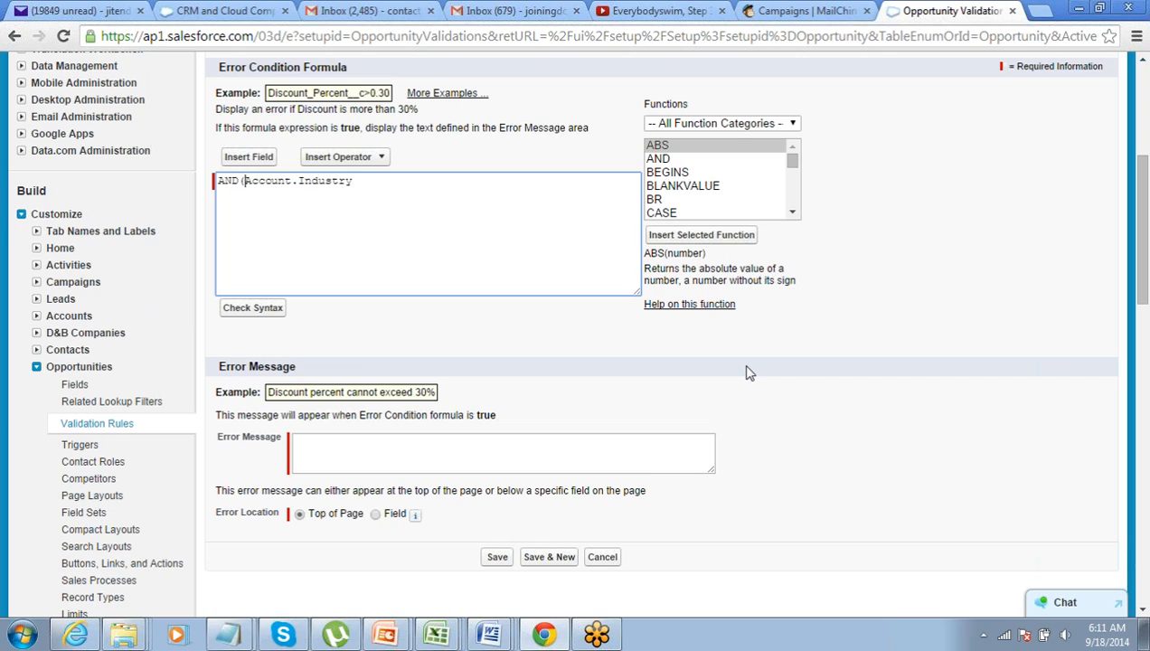
{"action": "key", "text": "End"}
{"action": "type", "text": ")"}
Add = 'Energy', correcting the misspelling, and the second condition Amount < 20000
{"action": "key", "text": "ctrl+Left"}
{"action": "key", "text": "Left"}
{"action": "type", "text": "= ''"}
{"action": "key", "text": "Left"}
{"action": "type", "text": "Enenrgy"}
{"action": "key", "text": "Right"}
{"action": "type", "text": ","}
{"action": "key", "text": "Left"}
{"action": "key", "text": "Left"}
{"action": "key", "text": "Left"}
{"action": "key", "text": "Left"}
{"action": "key", "text": "Left"}
{"action": "key", "text": "Left"}
{"action": "key", "text": "shift+Left"}
{"action": "key", "text": "BackSpace"}
{"action": "key", "text": "Left"}
{"action": "type", "text": "Amount < 20"}
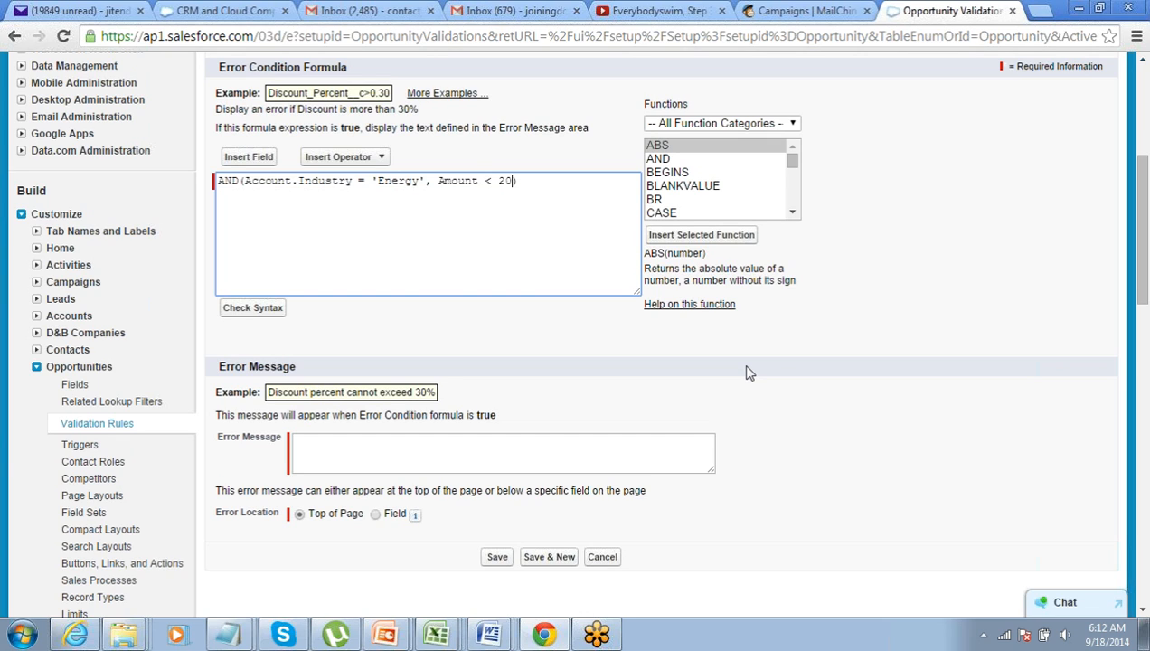
{"action": "type", "text": "000"}
Enter the error message 'For any Opportunity from Energy Industry, Amount can not be less than 20K'
{"action": "left_click", "coordinate": [512, 453]}
{"action": "type", "text": "For "}
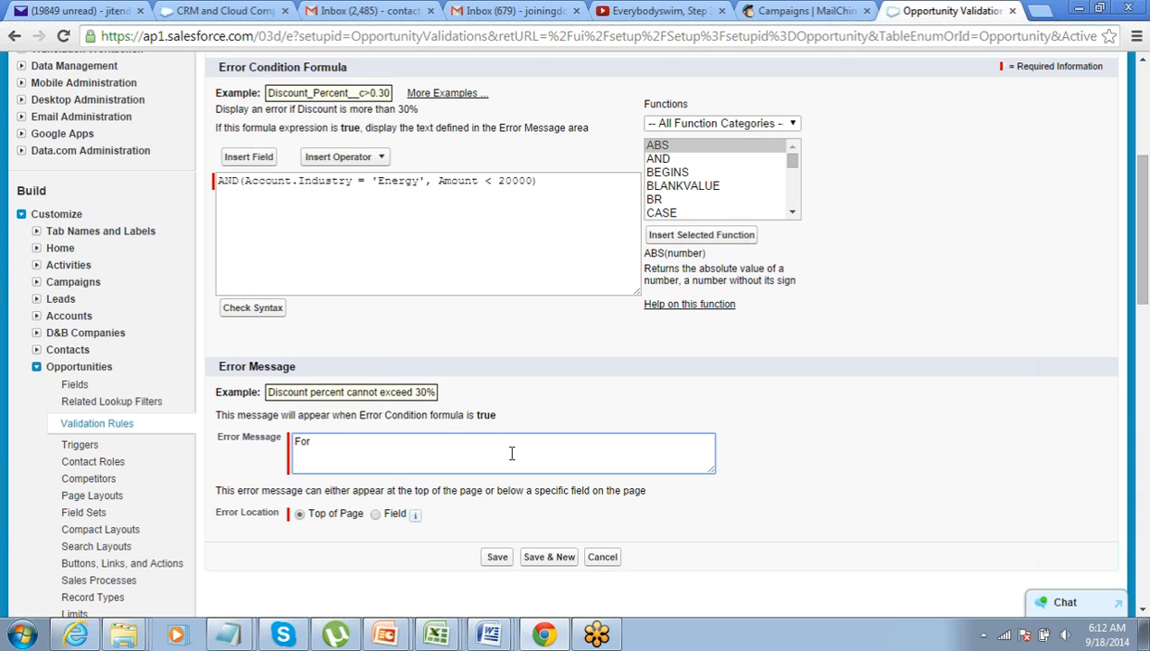
{"action": "type", "text": "any Opportunity from "}
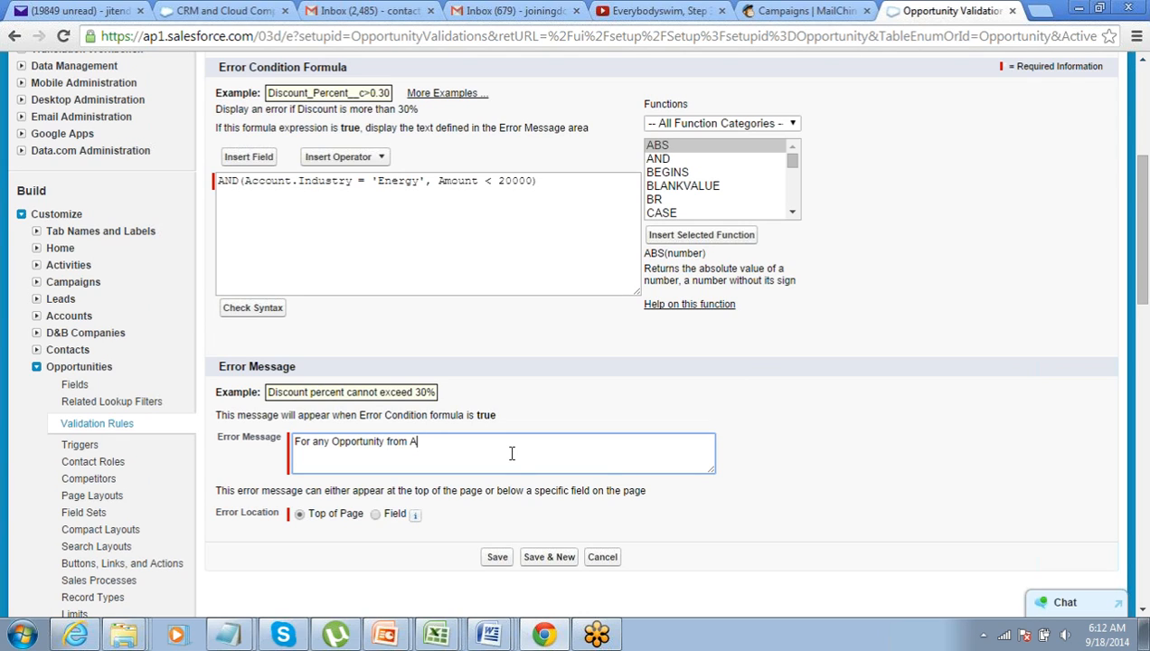
{"action": "type", "text": "Energy Industry, AMount can nt"}
{"action": "key", "text": "BackSpace"}
{"action": "type", "text": "ot be less than "}
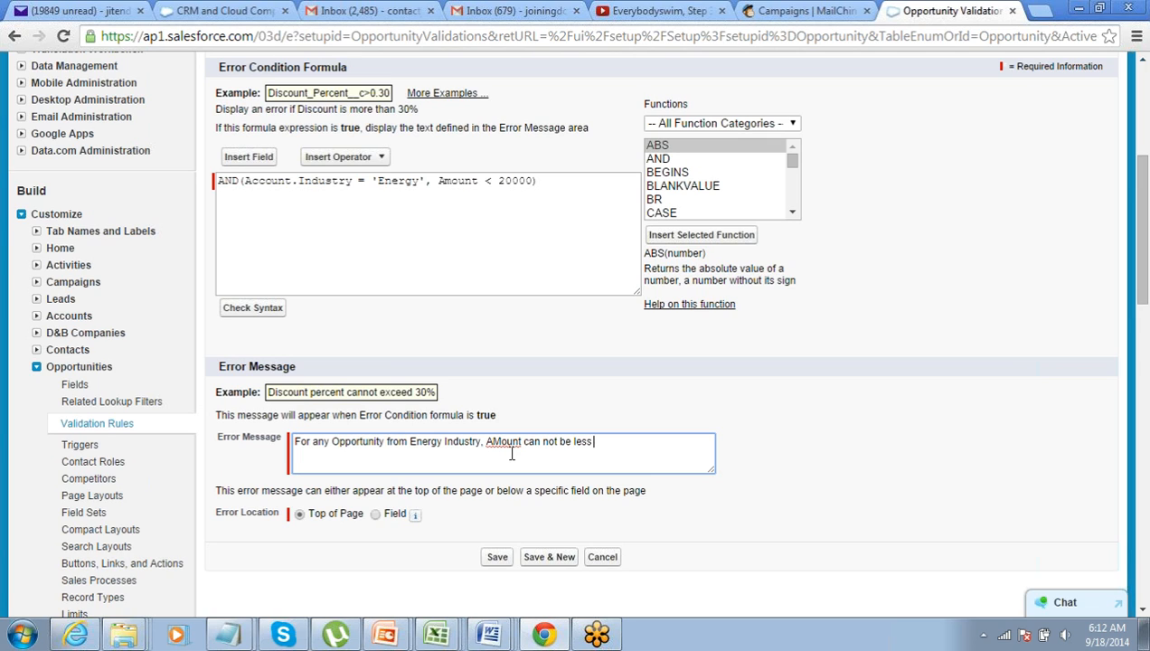
{"action": "type", "text": "20K"}
Wrap the industry field as Text(Account.Industry) so the formula passes Check Syntax
{"action": "left_click", "coordinate": [269, 312]}
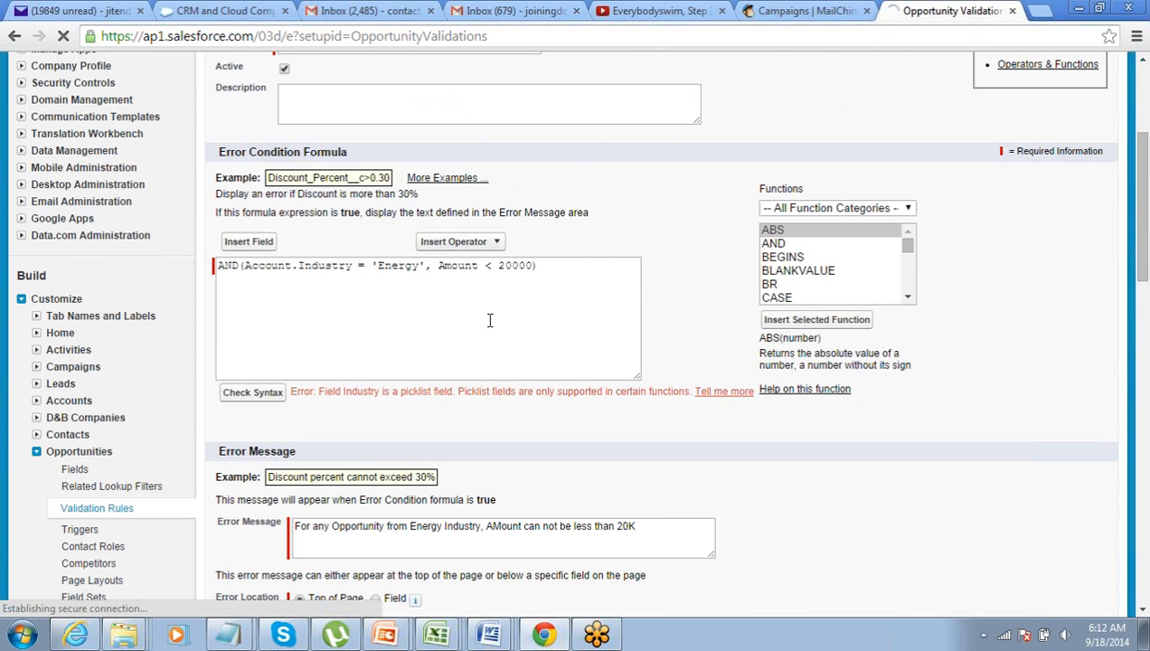
{"action": "left_click", "coordinate": [556, 275]}
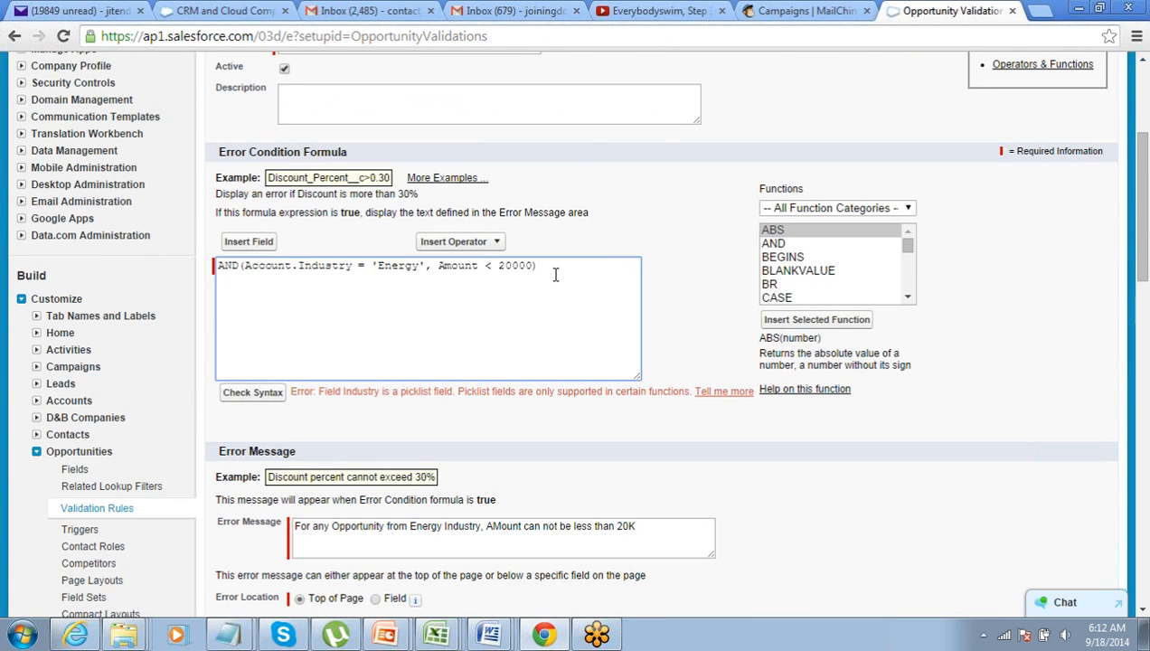
{"action": "key", "text": "ctrl+Left"}
{"action": "key", "text": "ctrl+Left"}
{"action": "key", "text": "ctrl+Left"}
{"action": "key", "text": "ctrl+Left"}
{"action": "key", "text": "ctrl+Left"}
{"action": "type", "text": "TexT"}
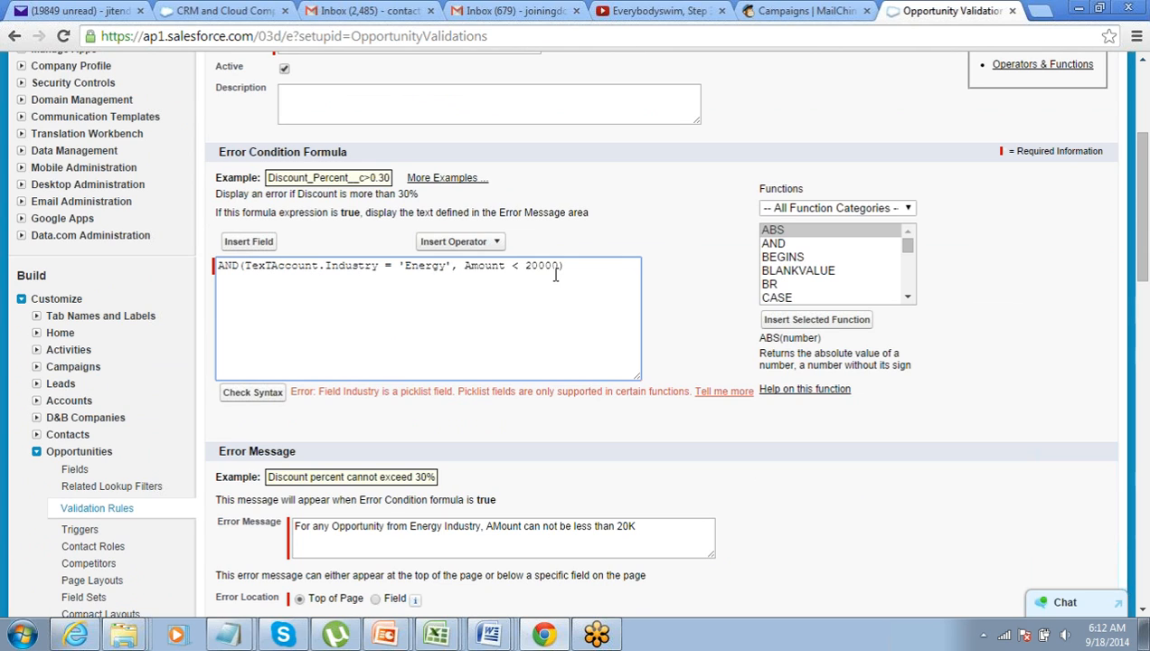
{"action": "type", "text": "("}
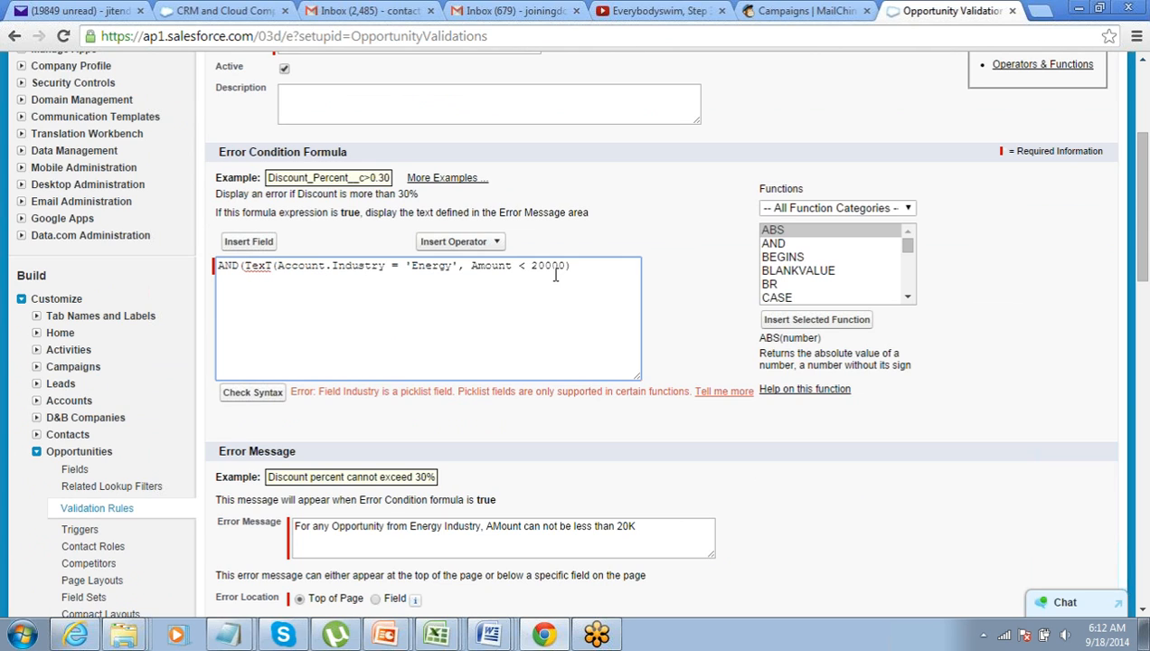
{"action": "key", "text": "Left"}
{"action": "key", "text": "shift+Left"}
{"action": "type", "text": "t"}
{"action": "key", "text": "ctrl+Right"}
{"action": "key", "text": "ctrl+Right"}
{"action": "key", "text": "Left"}
{"action": "key", "text": "Left"}
{"action": "key", "text": "Left"}
{"action": "type", "text": ")"}
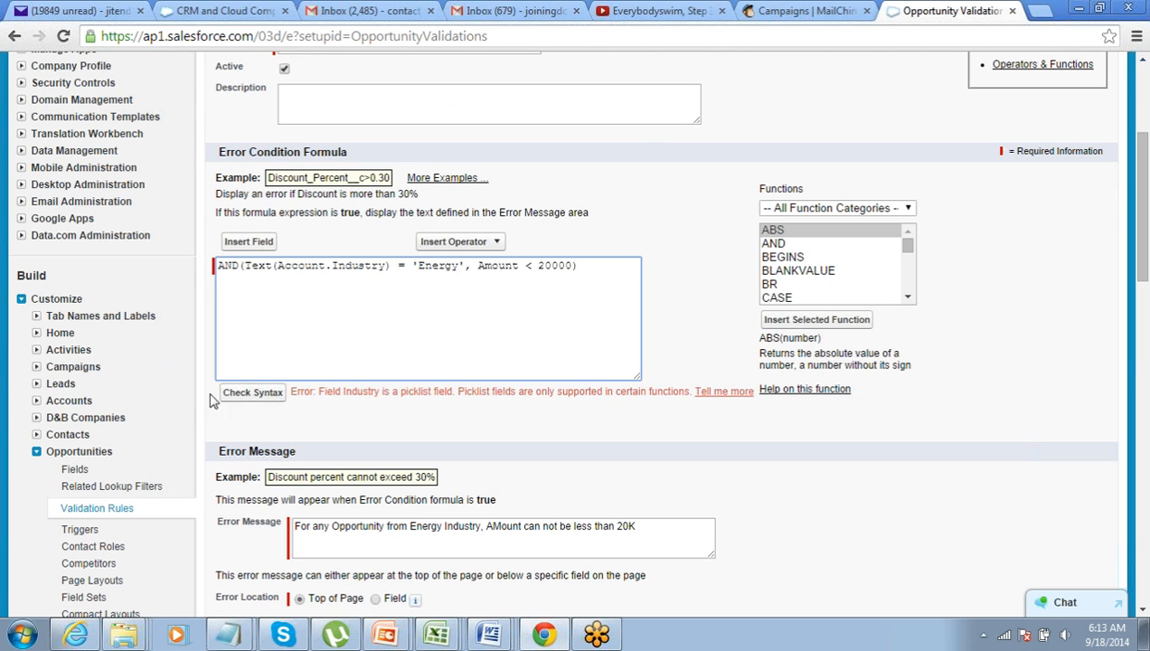
{"action": "left_click", "coordinate": [249, 392]}
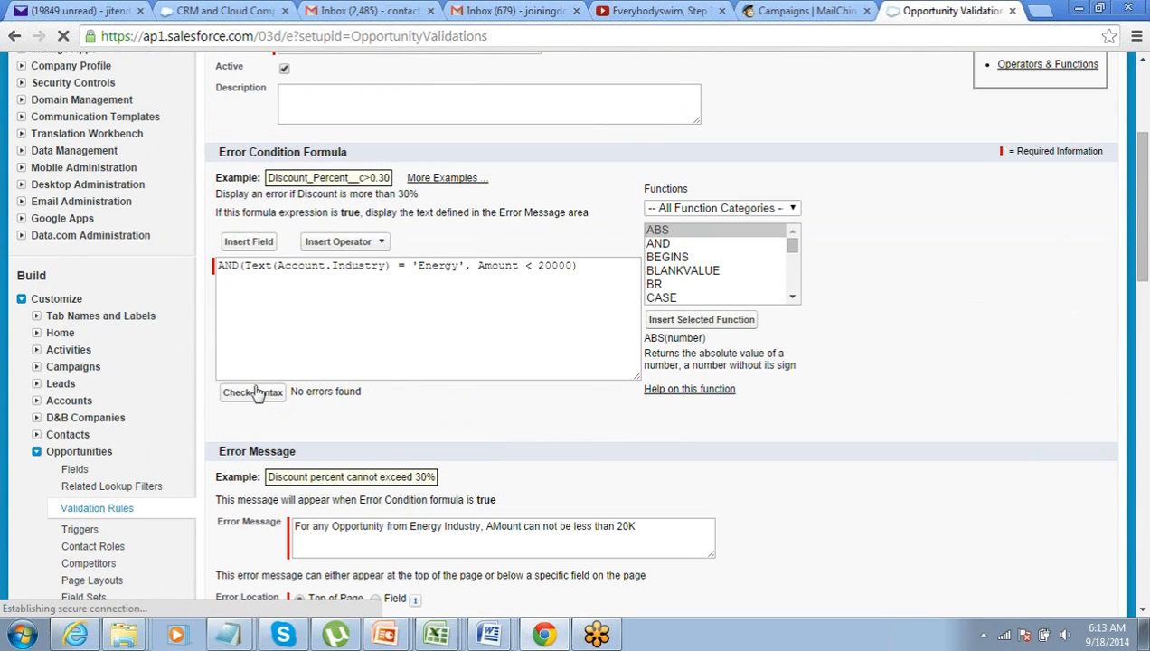
Put the industry and amount conditions on separate lines within AND( )
{"action": "left_click", "coordinate": [246, 267]}
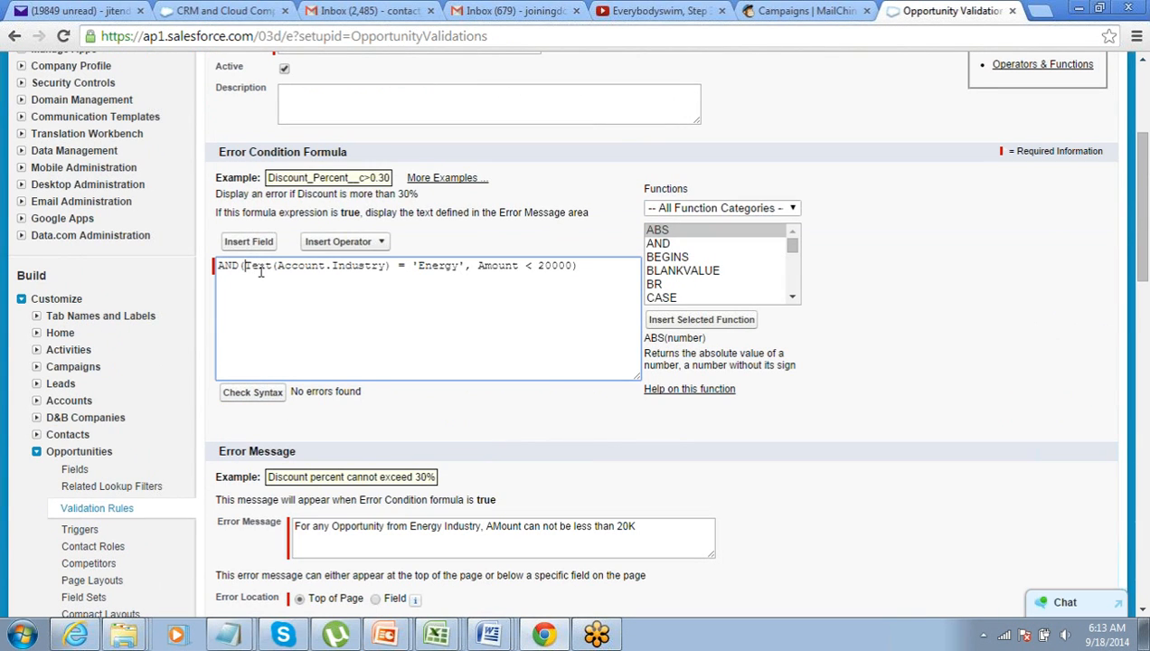
{"action": "key", "text": "Return"}
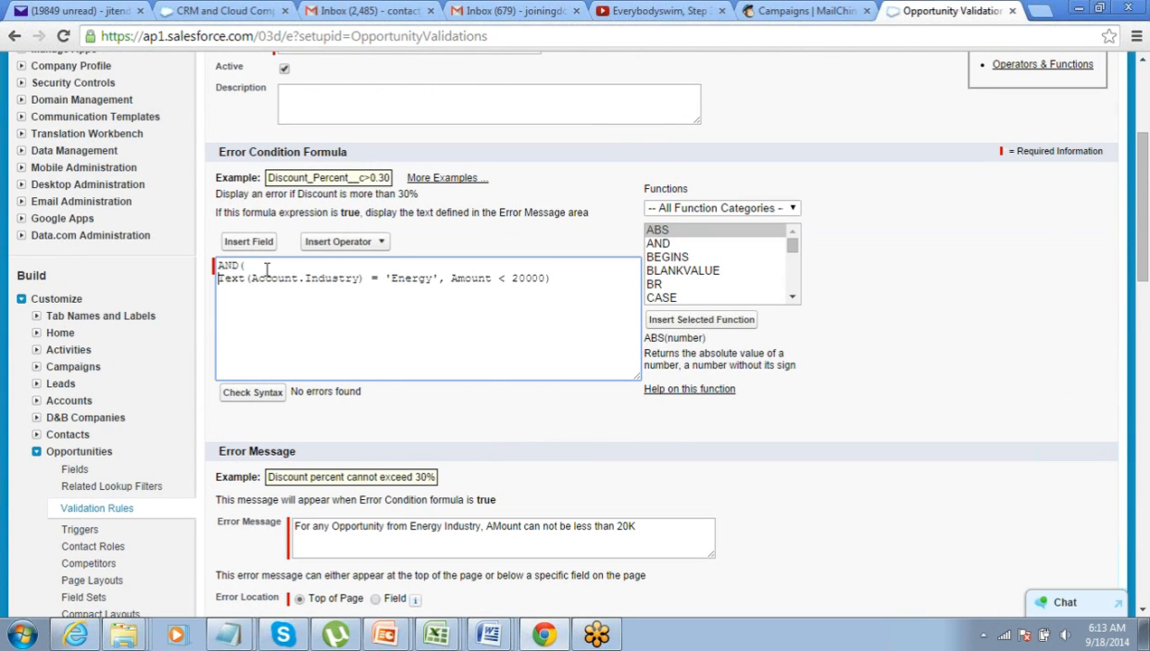
{"action": "key", "text": "End"}
{"action": "key", "text": "Left"}
{"action": "key", "text": "Left"}
{"action": "key", "text": "Left"}
{"action": "key", "text": "Left"}
{"action": "key", "text": "Left"}
{"action": "key", "text": "Left"}
{"action": "key", "text": "Left"}
{"action": "key", "text": "Left"}
{"action": "key", "text": "Left"}
{"action": "key", "text": "Left"}
{"action": "key", "text": "Left"}
{"action": "key", "text": "Left"}
{"action": "key", "text": "Left"}
{"action": "key", "text": "Left"}
{"action": "key", "text": "Left"}
{"action": "key", "text": "Return"}
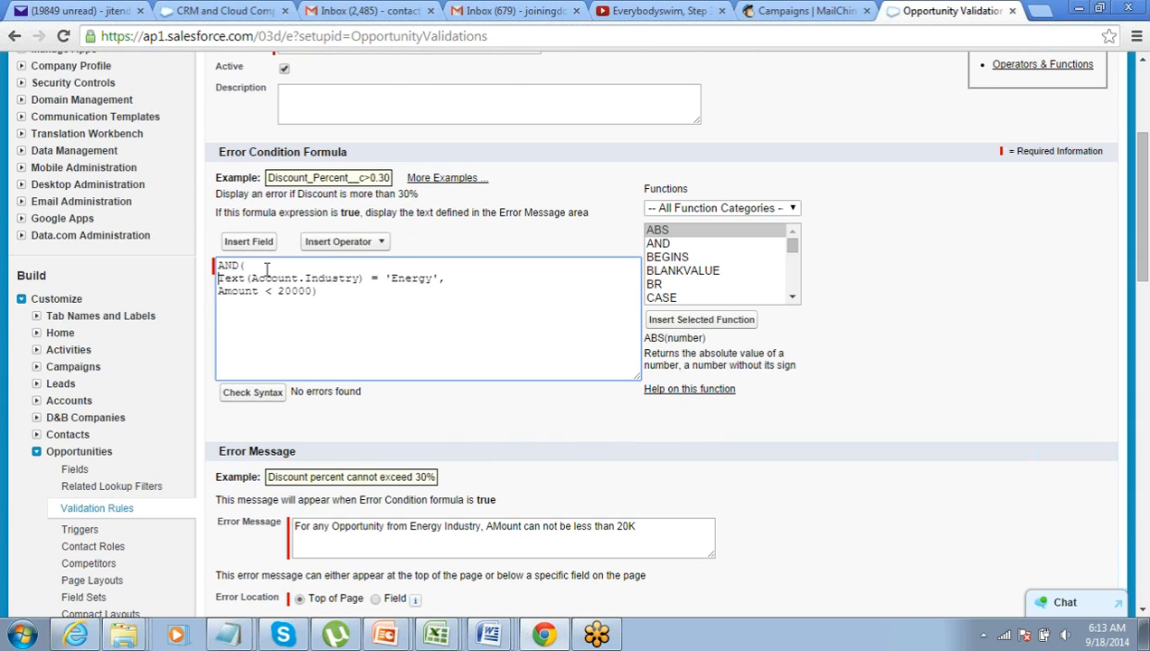
{"action": "key", "text": "shift+End"}
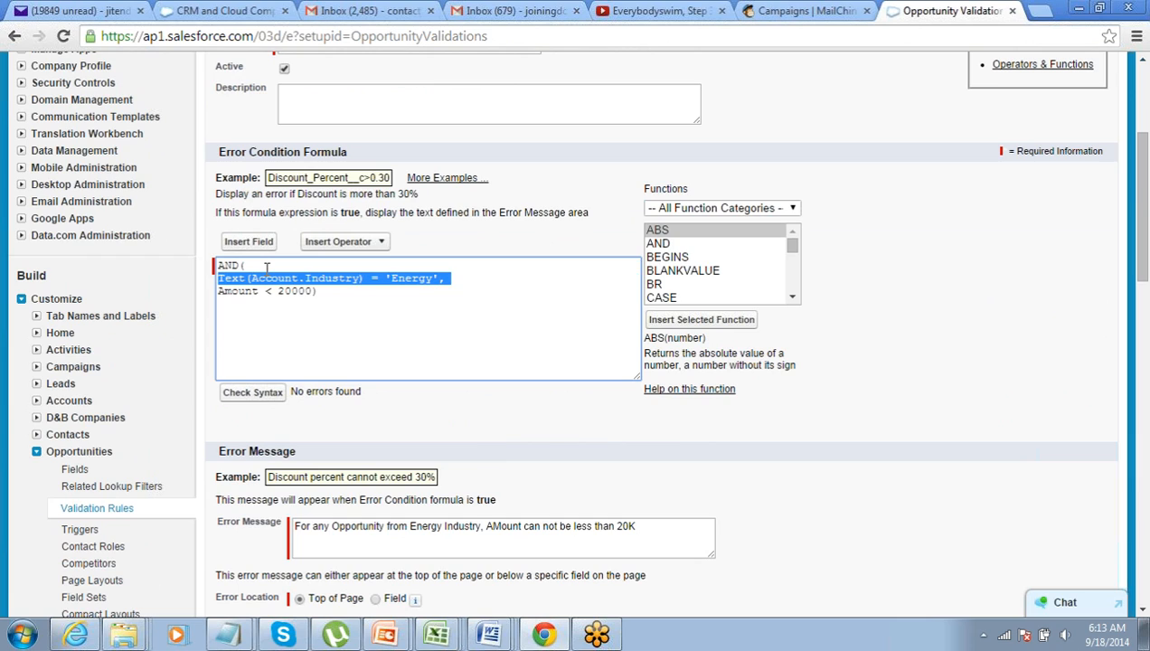
{"action": "key", "text": "shift+Left"}
{"action": "key", "text": "shift+Left"}
{"action": "key", "text": "Down"}
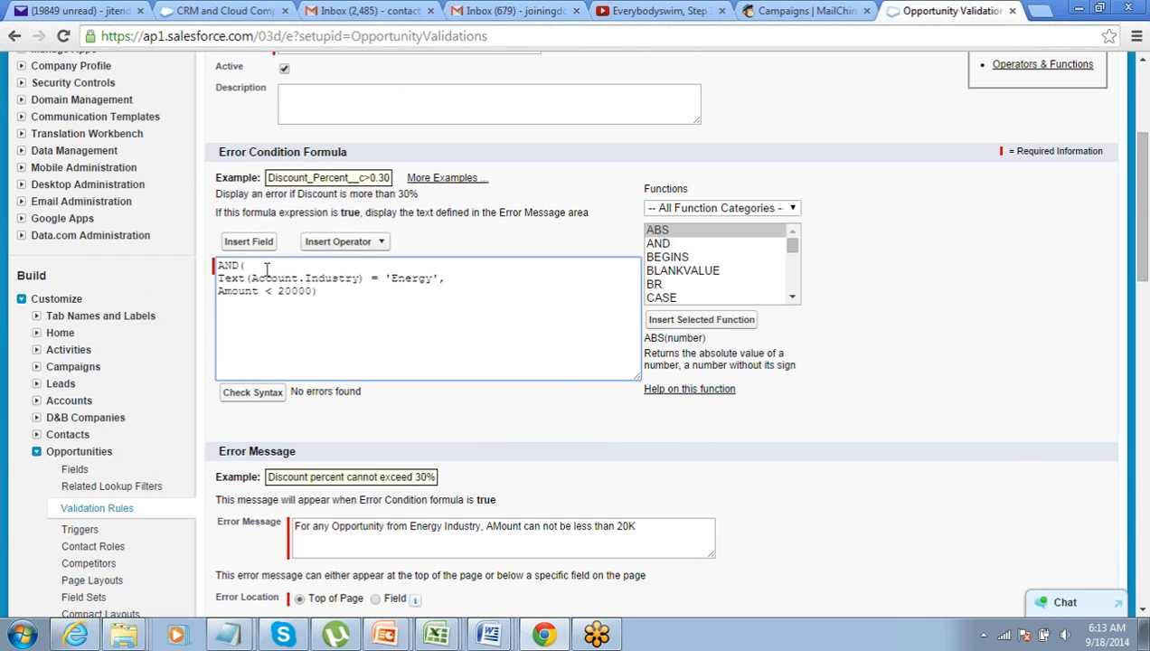
{"action": "key", "text": "shift+End"}
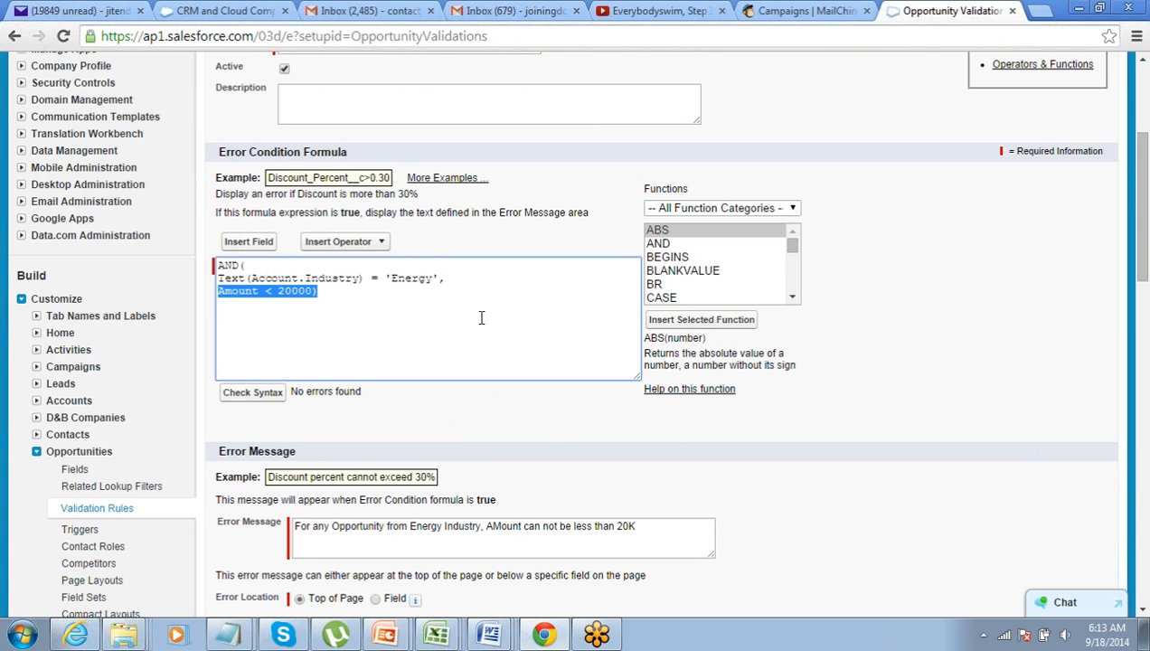
{"action": "scroll", "coordinate": [508, 380], "scroll_direction": "up", "scroll_amount": 1}
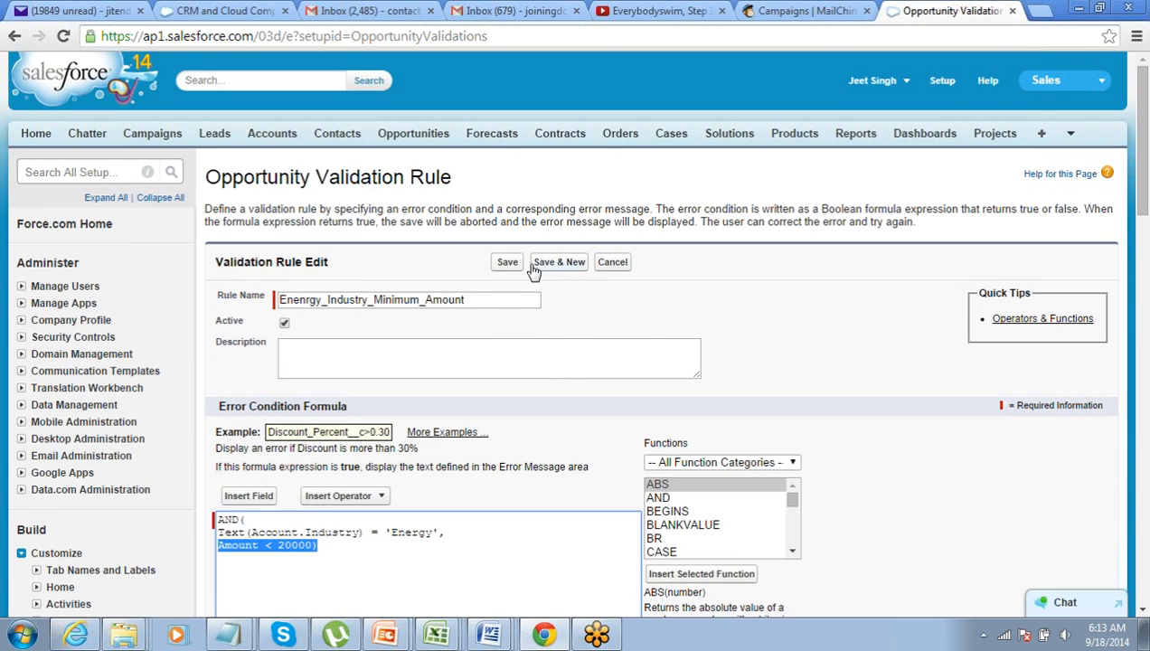
Save the Enenrgy_Industry_Minimum_Amount rule and return to the Opportunities home page
{"action": "left_click", "coordinate": [509, 268]}
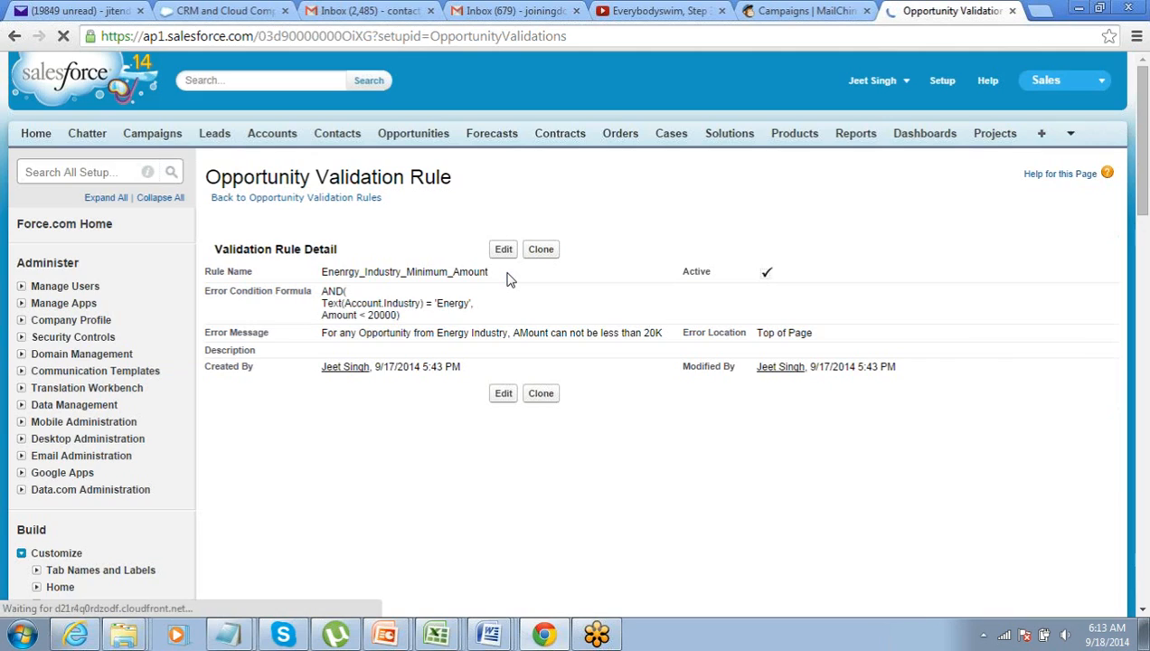
{"action": "scroll", "coordinate": [361, 319], "scroll_direction": "up", "scroll_amount": 2}
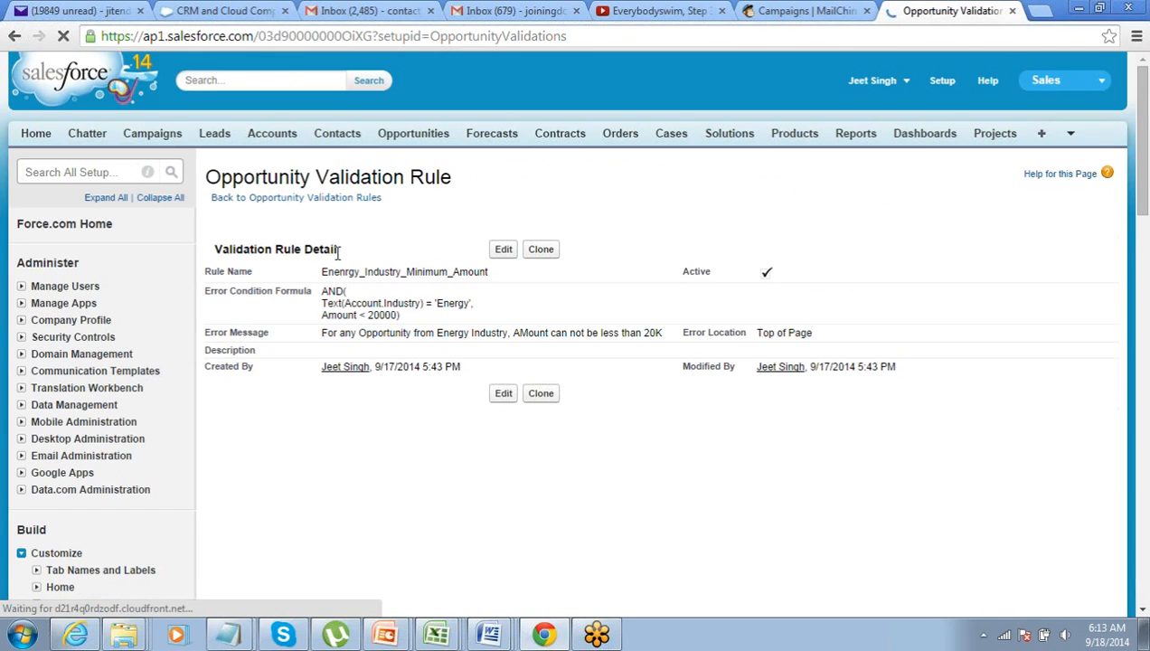
{"action": "left_click", "coordinate": [429, 136]}
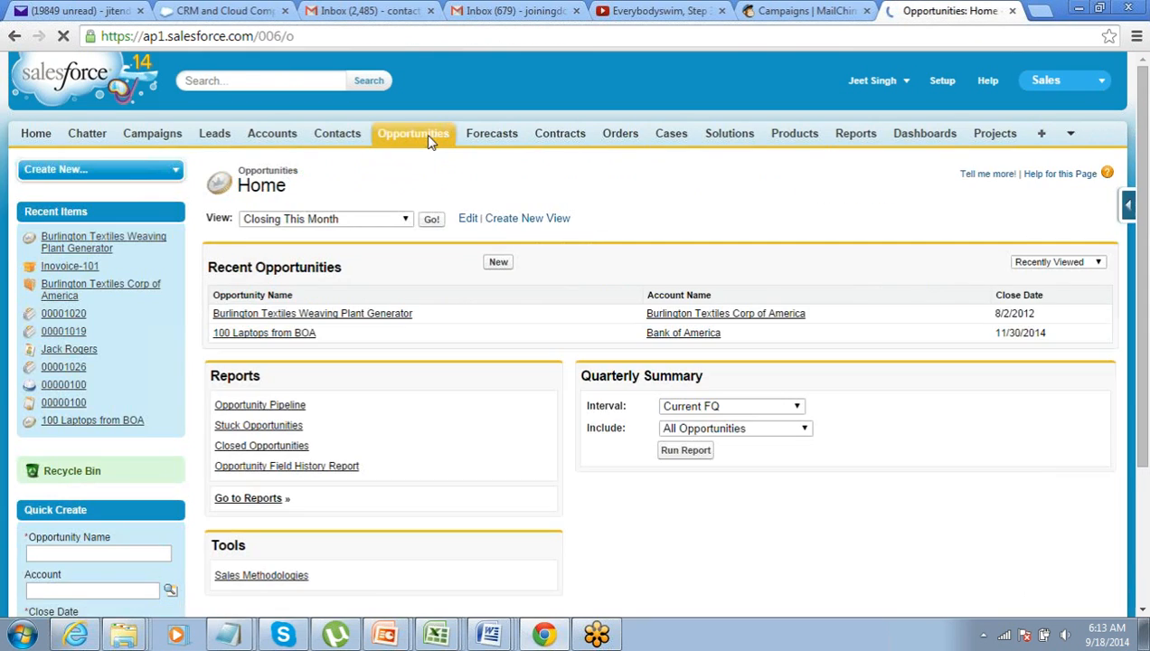
Start a new opportunity and look up United Oil & Gas Corp. as its account
{"action": "left_click", "coordinate": [498, 262]}
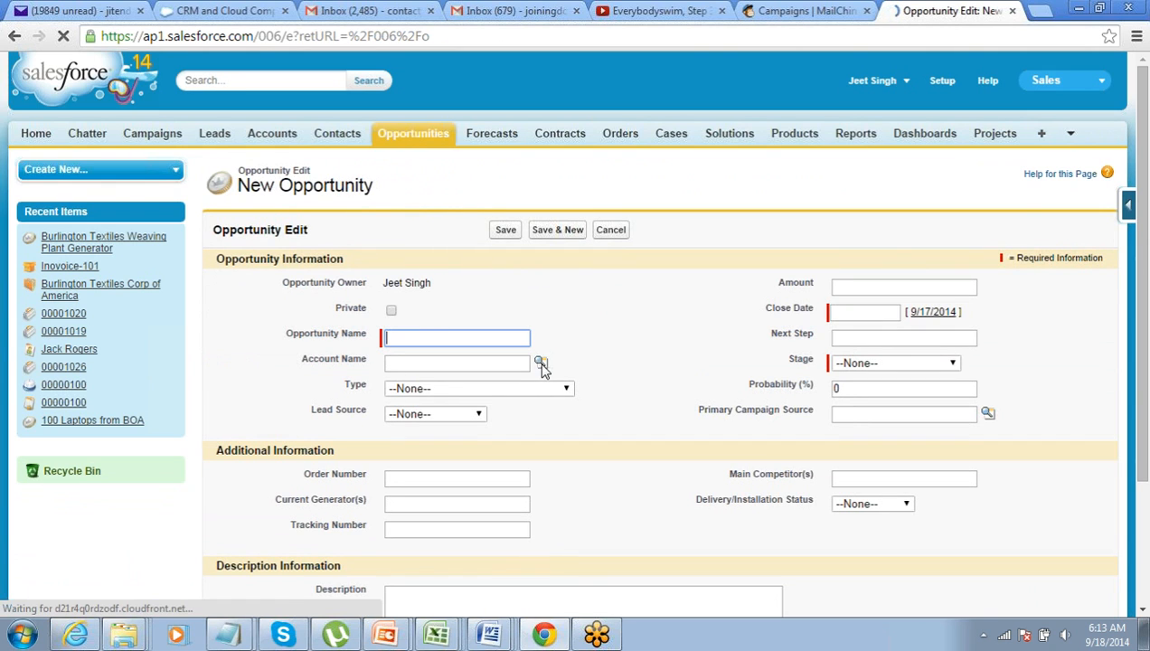
{"action": "left_click", "coordinate": [540, 363]}
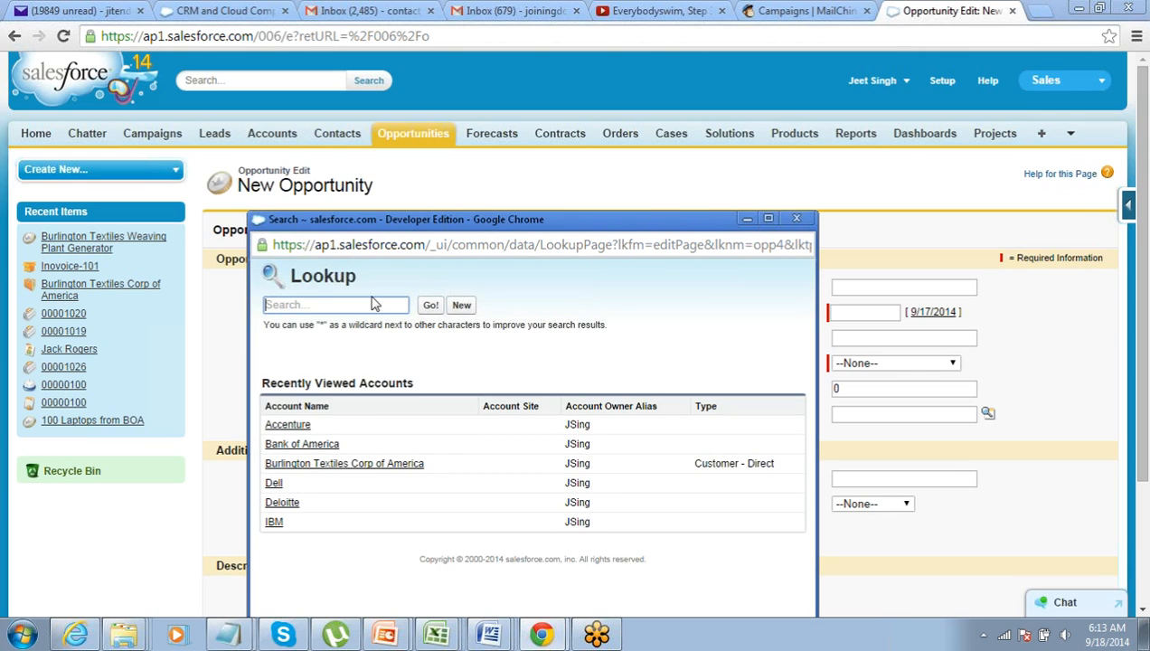
{"action": "type", "text": "oil"}
{"action": "left_click", "coordinate": [431, 307]}
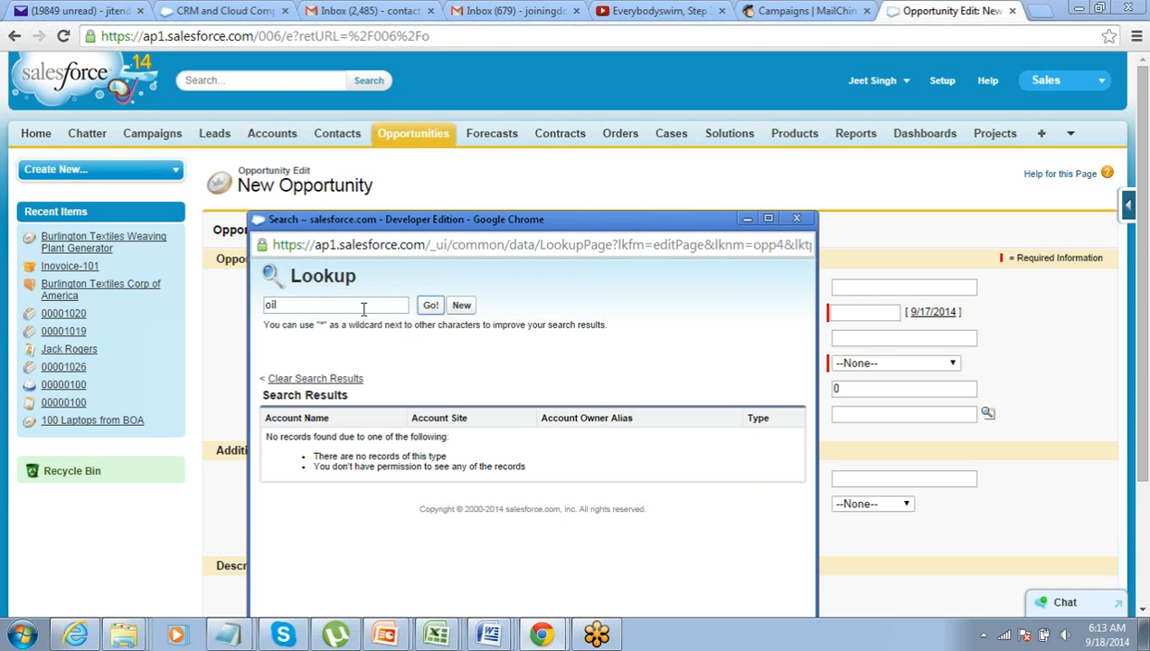
{"action": "type", "text": "uni"}
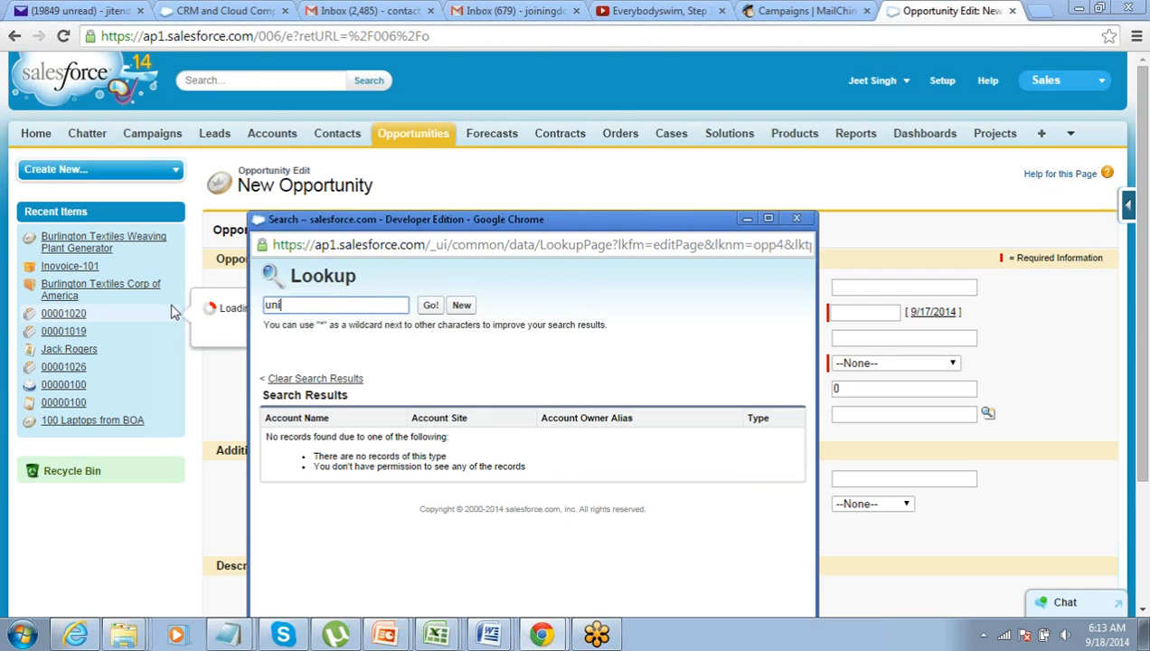
{"action": "type", "text": "ted"}
{"action": "key", "text": "Return"}
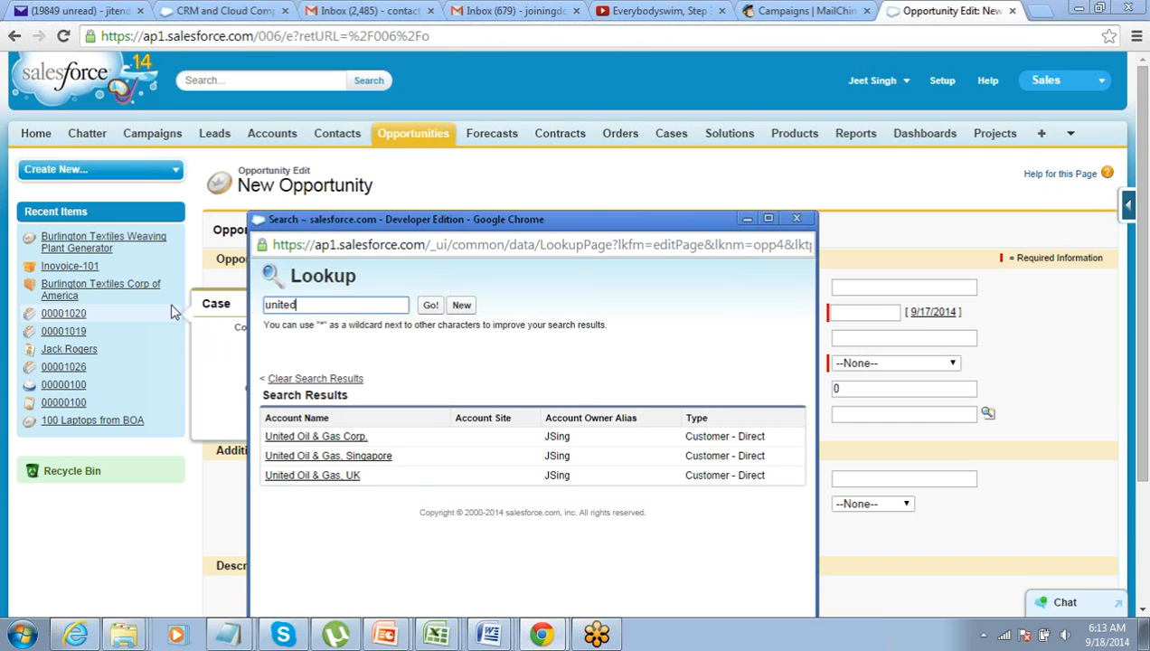
{"action": "left_click", "coordinate": [332, 437]}
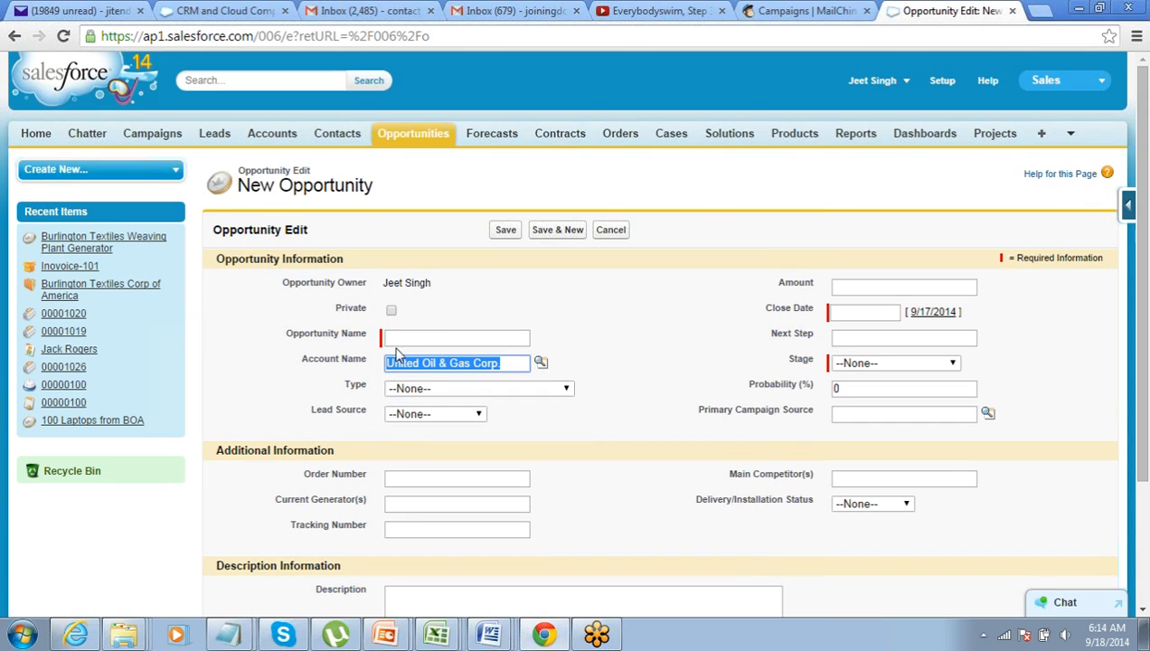
Enter name op89, amount 18000, close date 9/29/2014 and stage Needs Analysis
{"action": "left_click", "coordinate": [397, 337]}
{"action": "type", "text": "og89"}
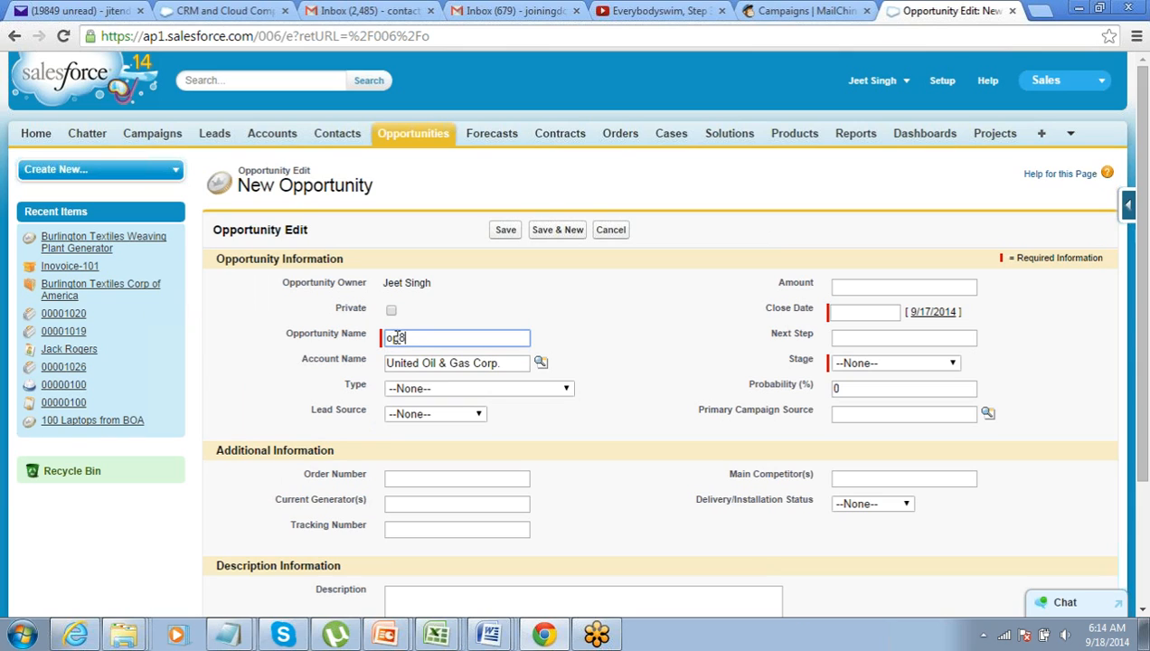
{"action": "left_click", "coordinate": [284, 383]}
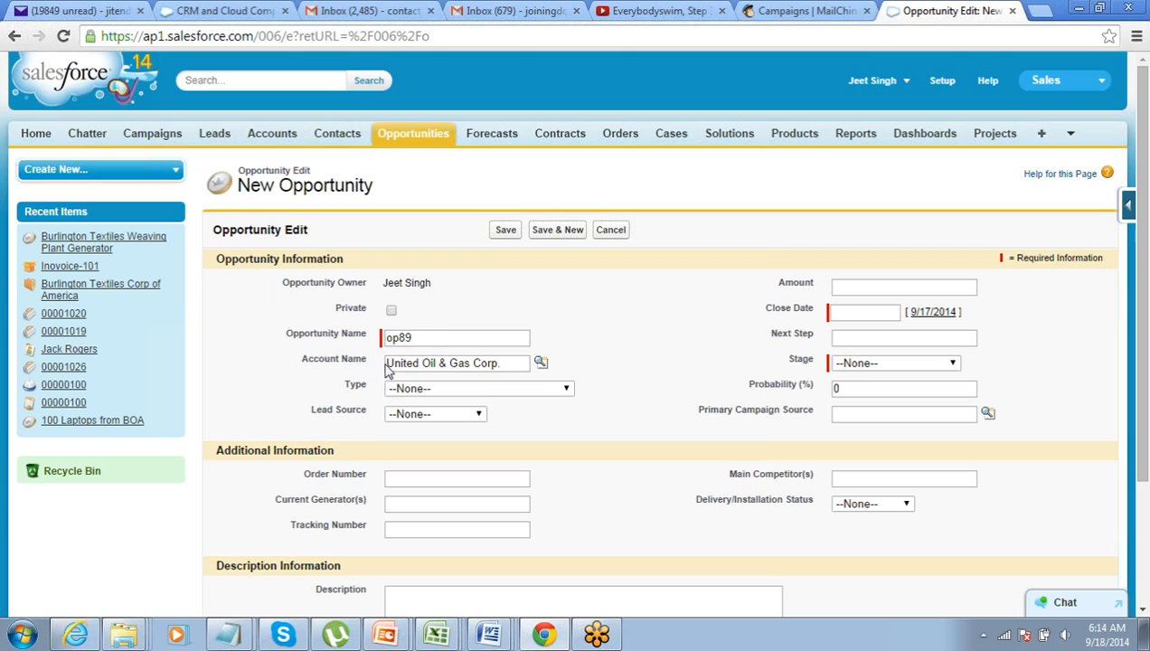
{"action": "left_click", "coordinate": [855, 286]}
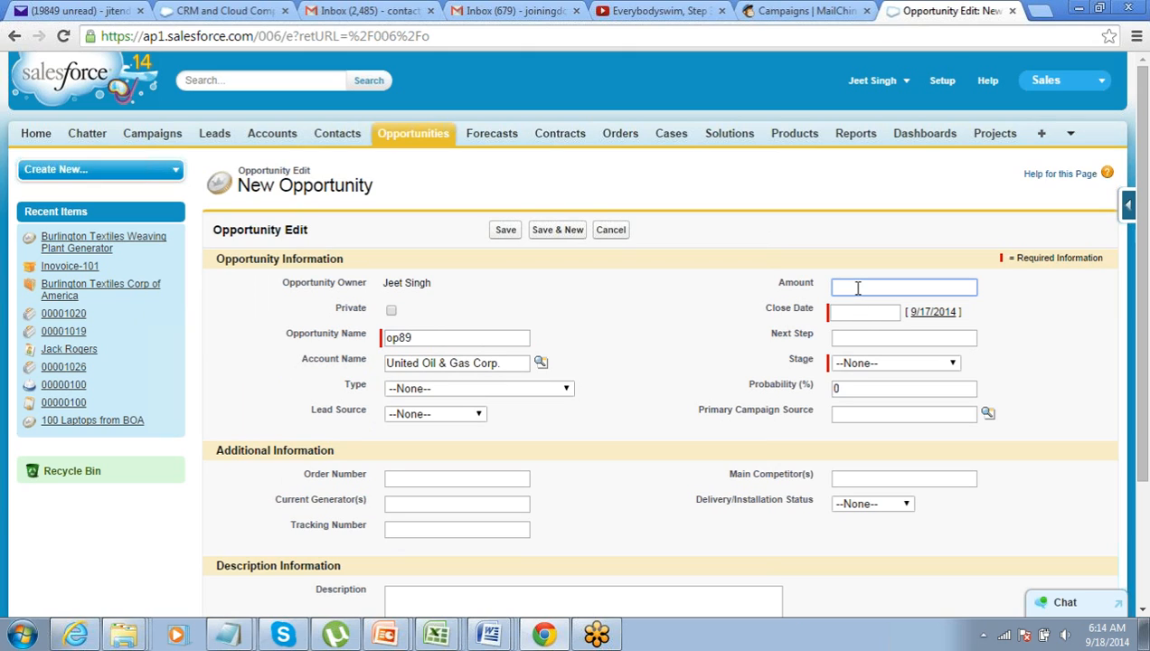
{"action": "type", "text": "18000"}
{"action": "left_click", "coordinate": [861, 311]}
{"action": "left_click", "coordinate": [879, 425]}
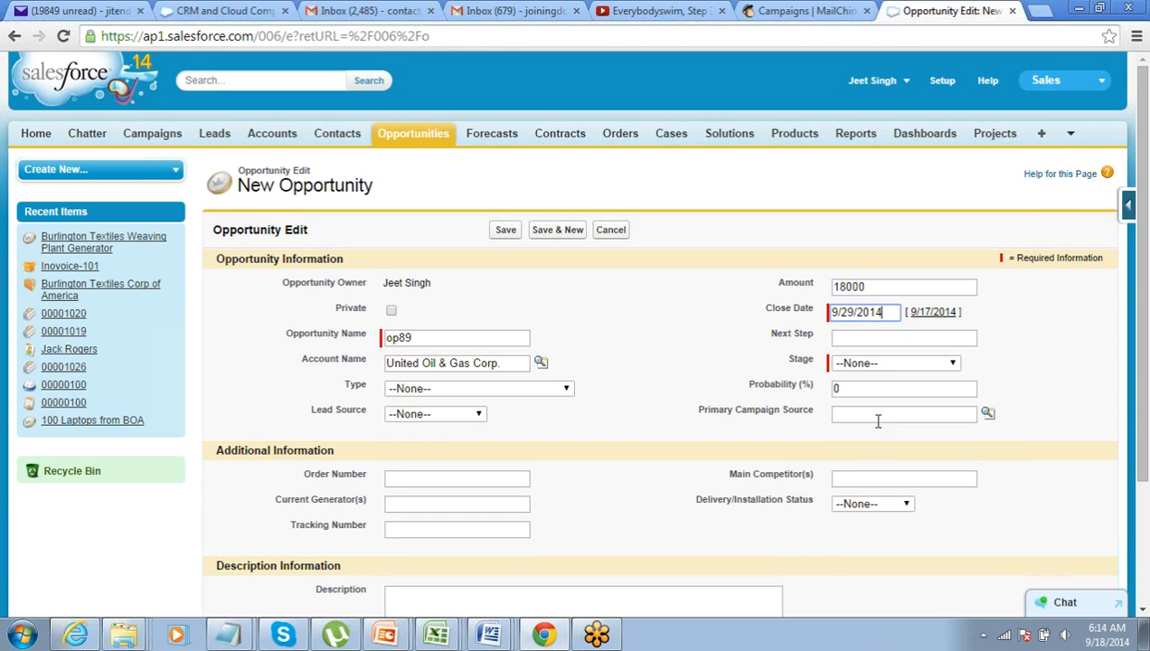
{"action": "left_click", "coordinate": [868, 363]}
{"action": "left_click", "coordinate": [866, 418]}
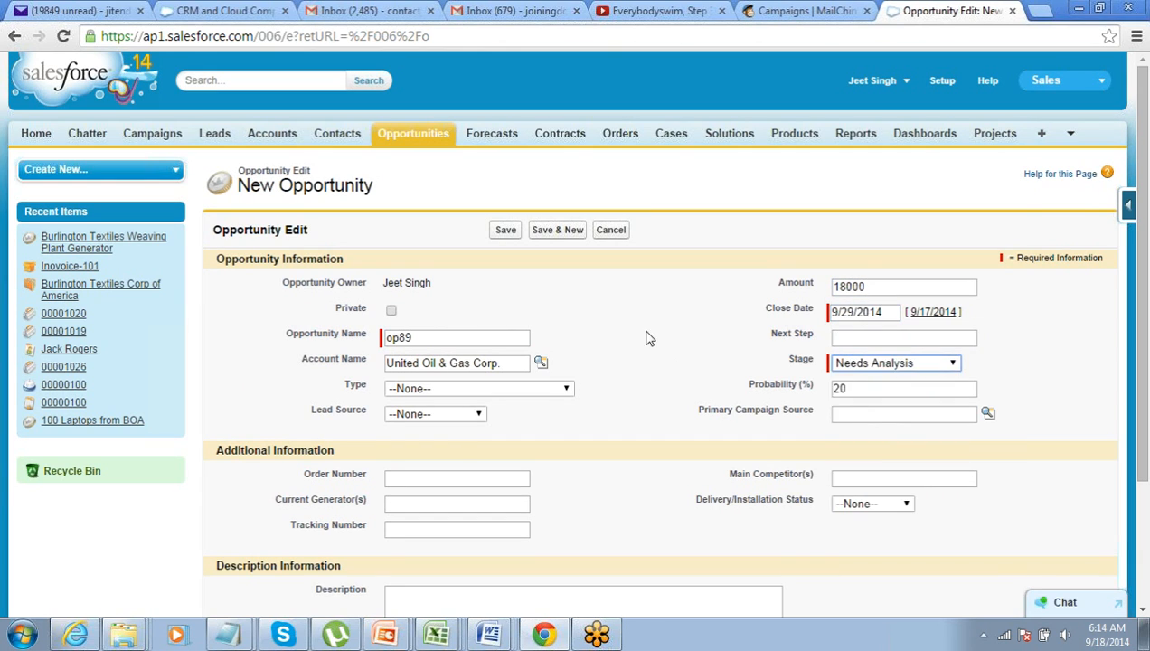
Save op89 and select the rejection error 'For any Opportunity from Energy Industry, AMount can not be less than 20K'
{"action": "left_click", "coordinate": [504, 230]}
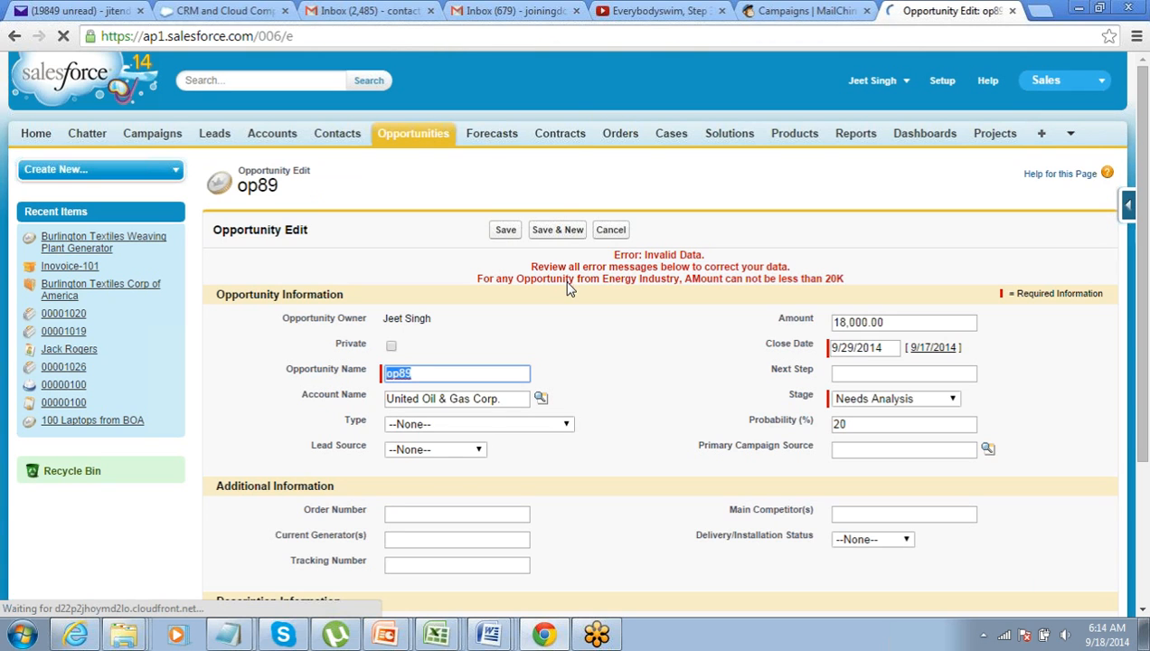
{"action": "left_click_drag", "start_coordinate": [476, 280], "coordinate": [847, 283]}
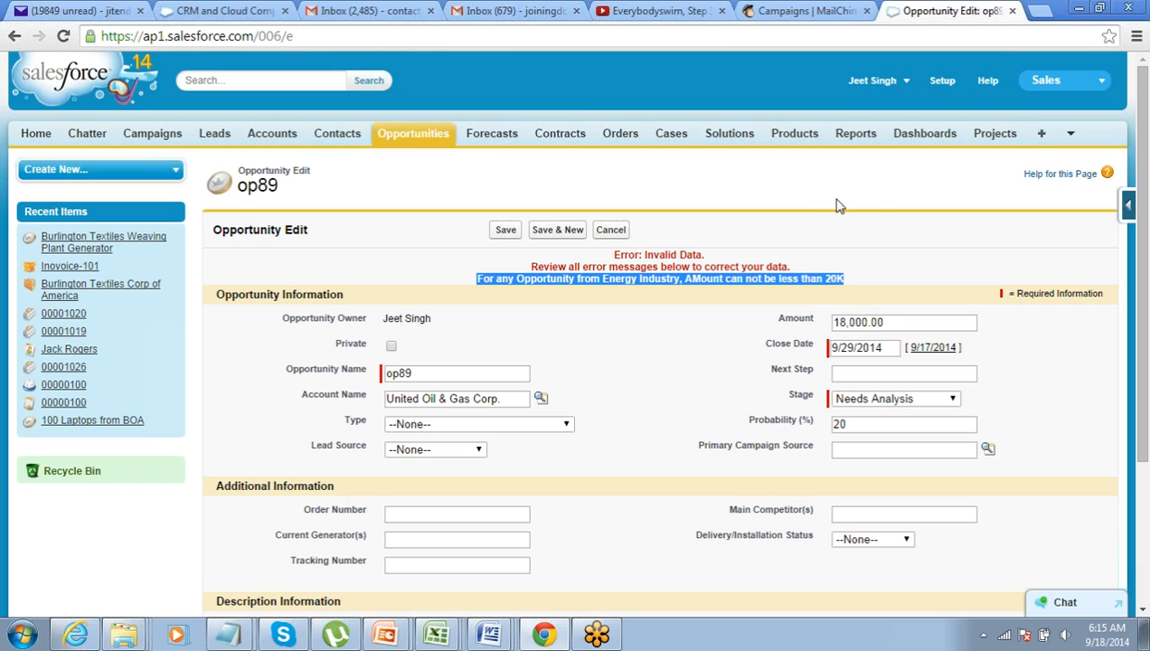
{"action": "left_click", "coordinate": [1137, 84]}
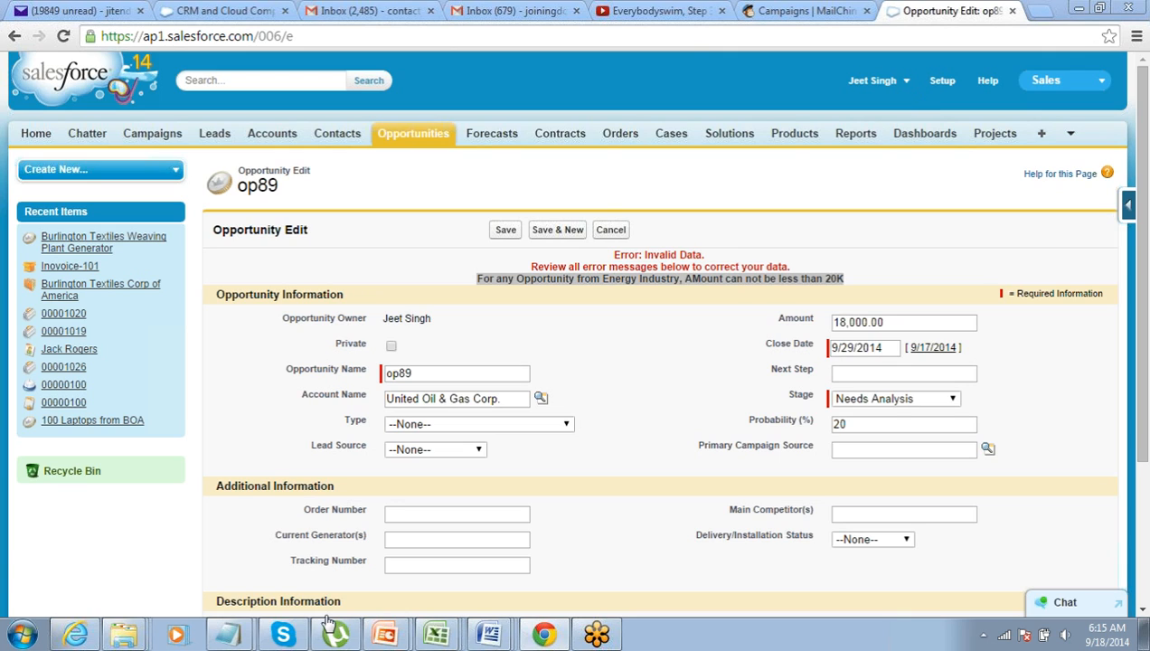
Present the Business_Logics deck from the current slide to slide 7, Sample Validation Rules
{"action": "mouse_move", "coordinate": [381, 640]}
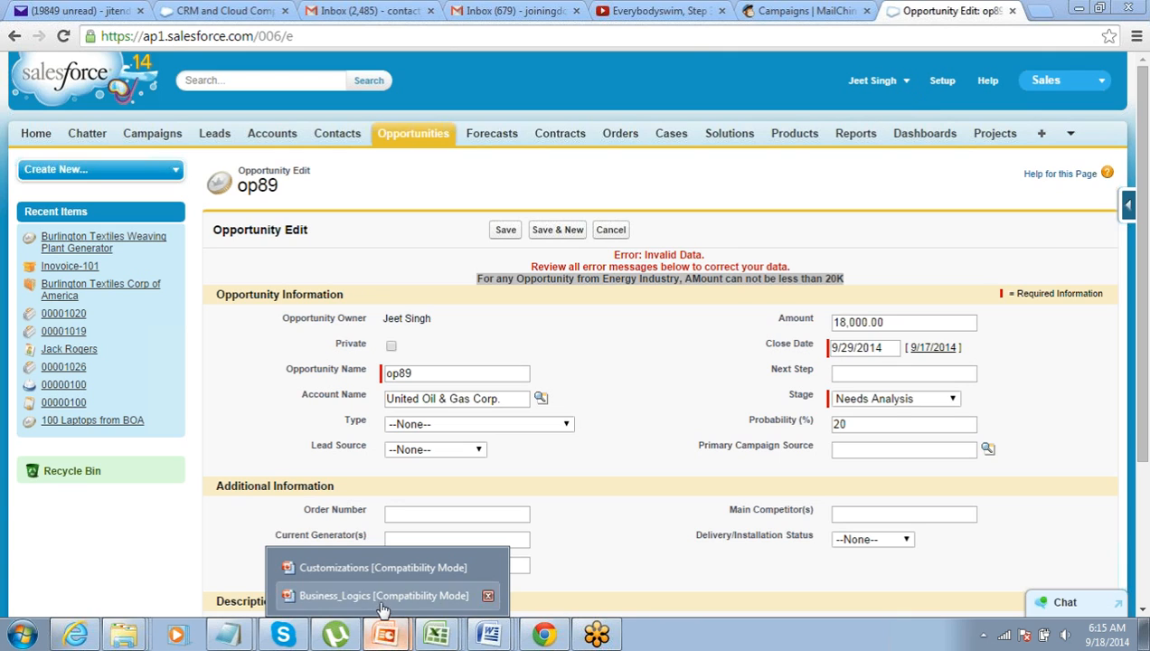
{"action": "left_click", "coordinate": [384, 595]}
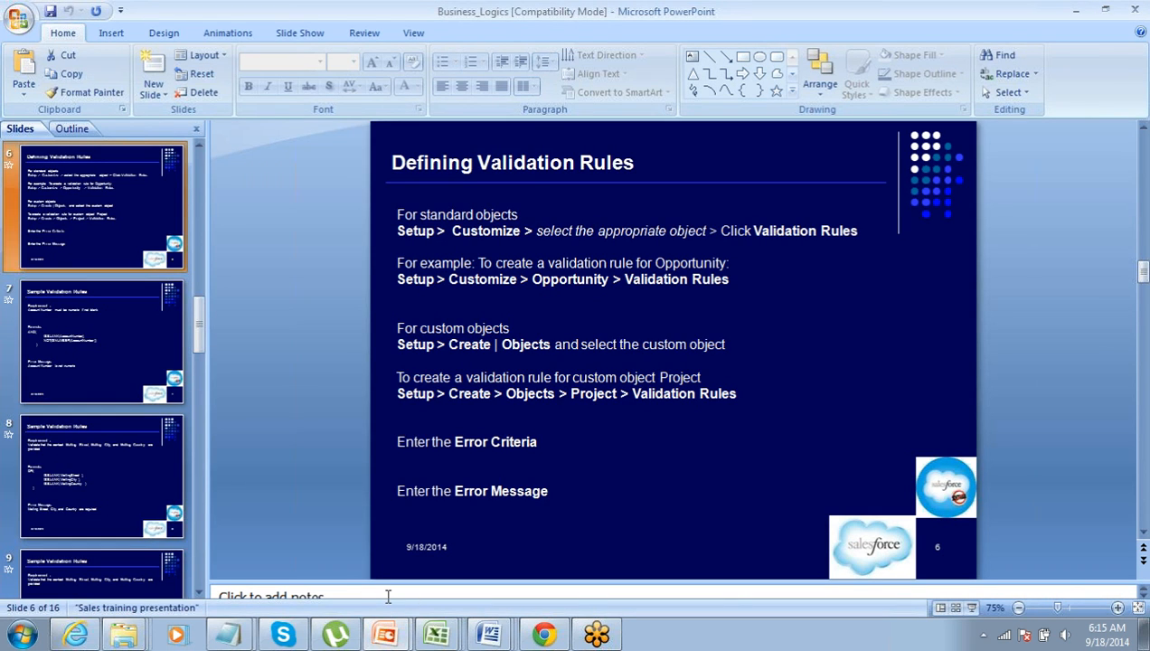
{"action": "left_click", "coordinate": [970, 607]}
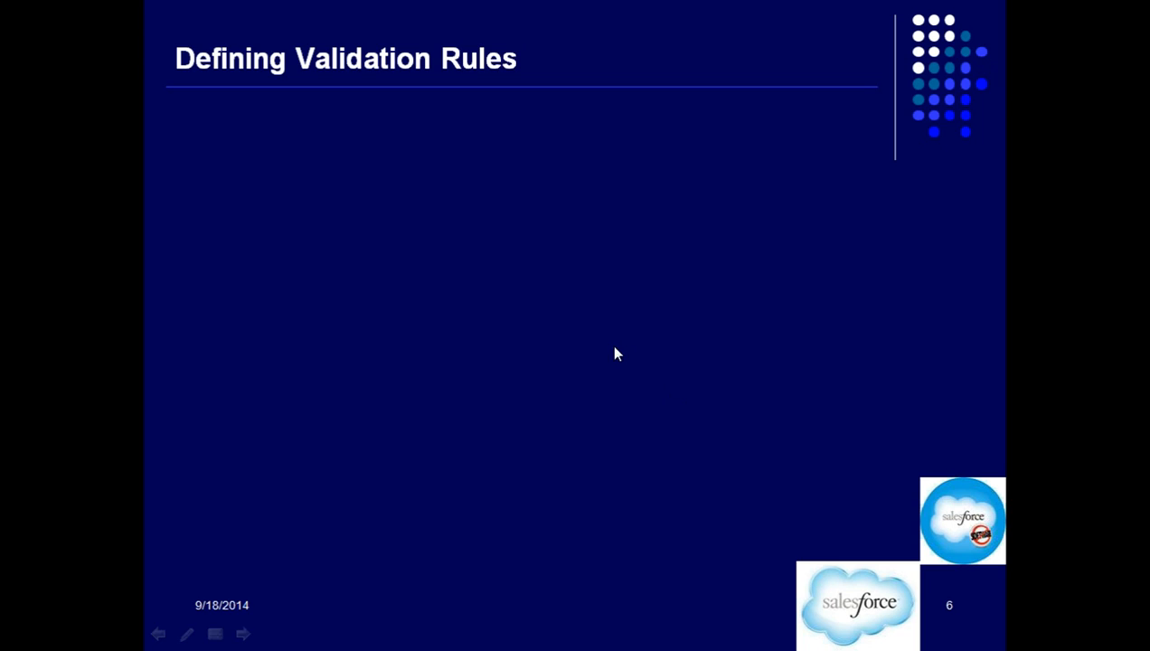
{"action": "scroll", "coordinate": [613, 347], "scroll_direction": "down", "scroll_amount": 10}
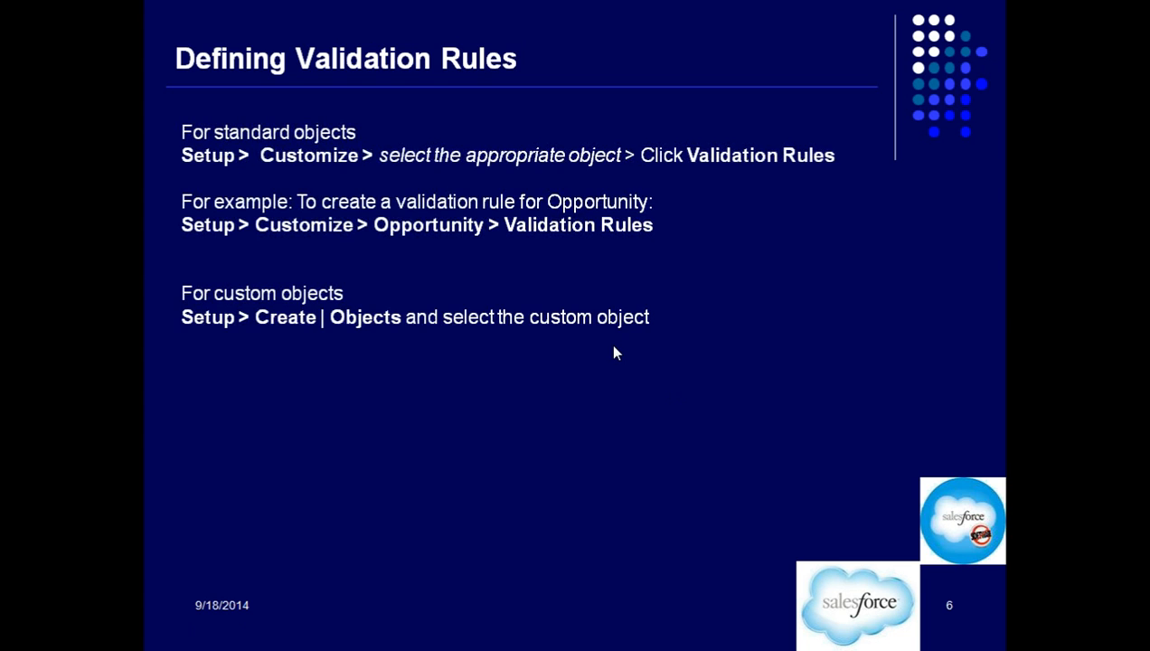
{"action": "scroll", "coordinate": [614, 347], "scroll_direction": "down", "scroll_amount": 7}
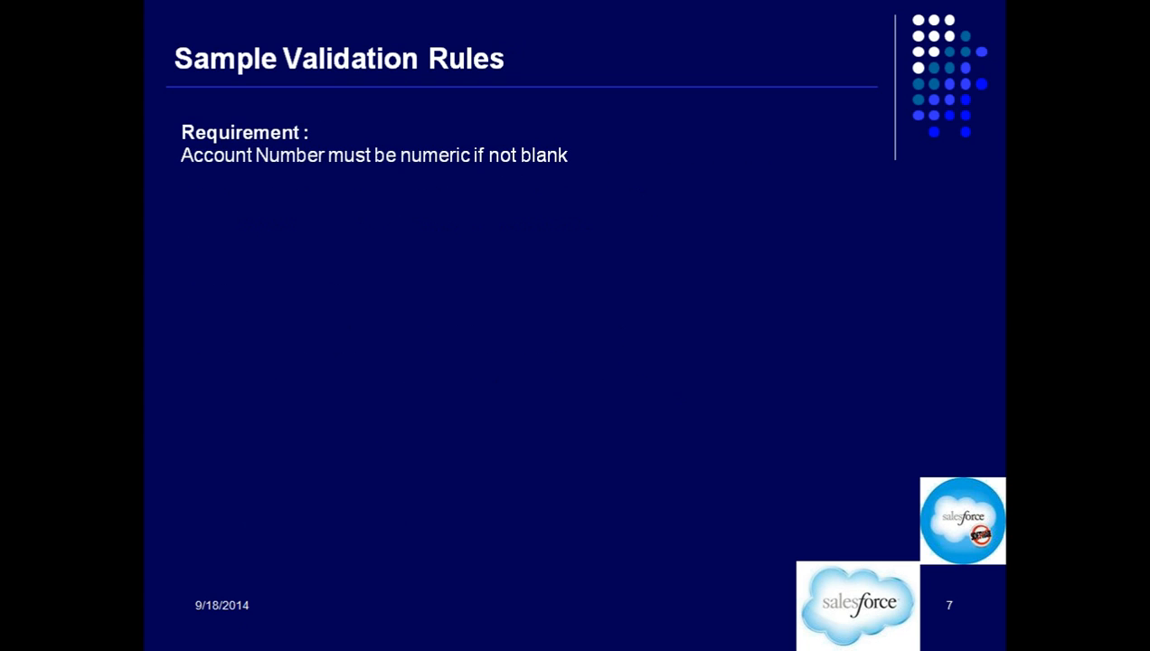
{"action": "scroll", "coordinate": [614, 347], "scroll_direction": "up", "scroll_amount": 7}
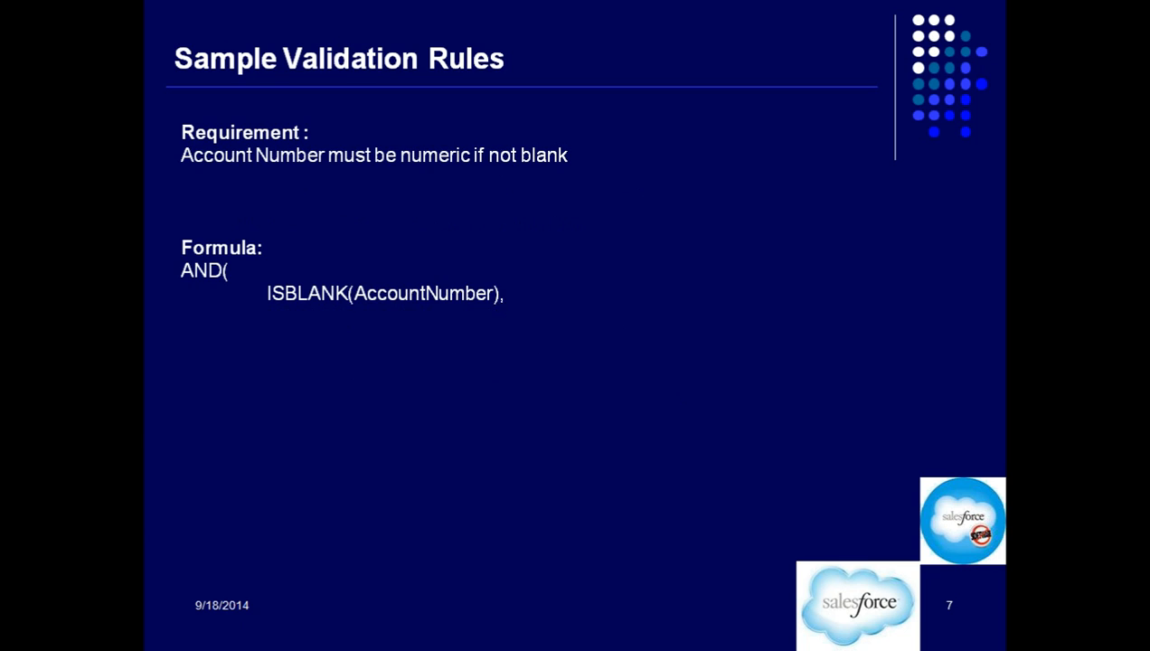
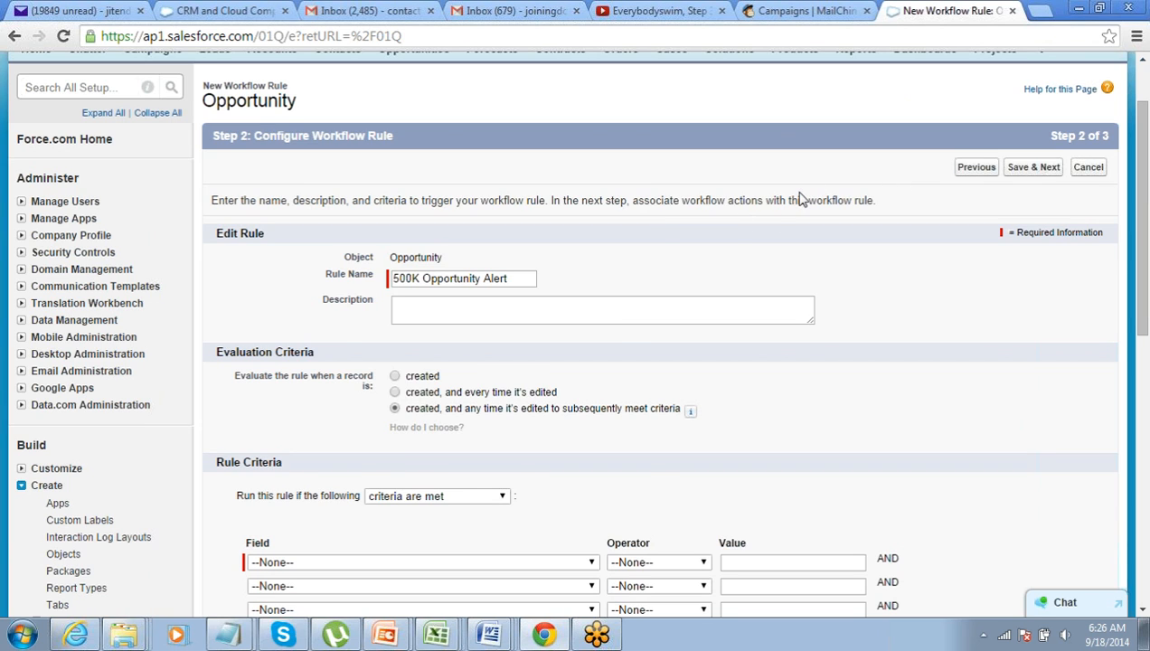
{"action": "scroll", "coordinate": [799, 200], "scroll_direction": "up", "scroll_amount": 2}
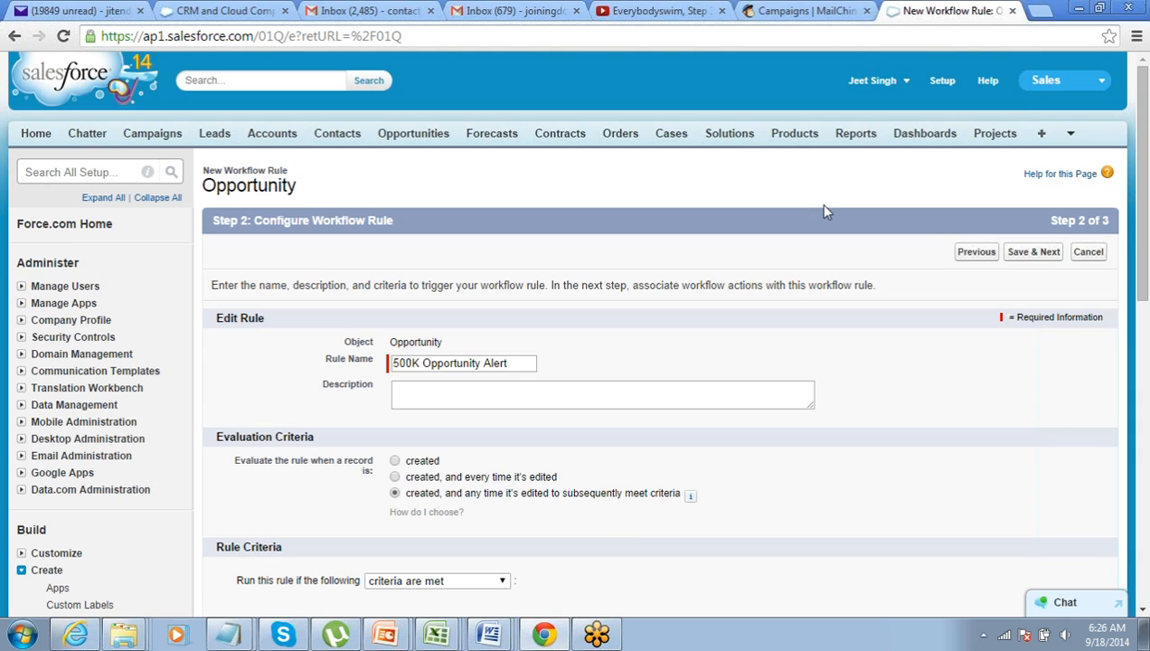
{"action": "scroll", "coordinate": [825, 211], "scroll_direction": "down", "scroll_amount": 1}
{"action": "scroll", "coordinate": [825, 206], "scroll_direction": "up", "scroll_amount": 1}
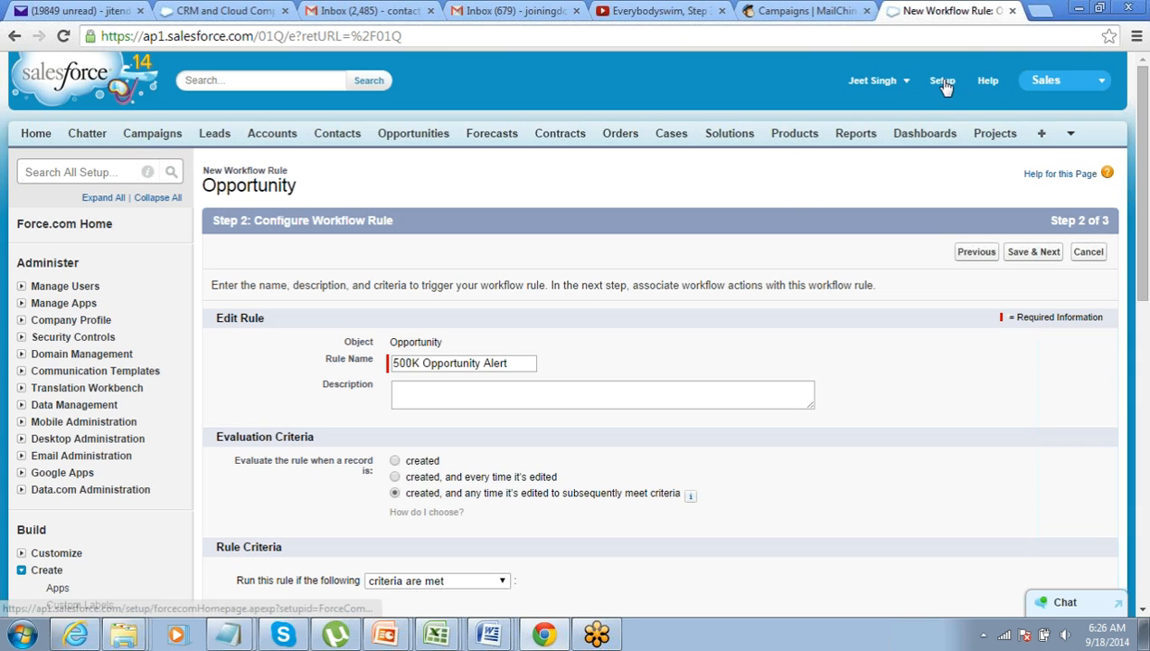
Go to Setup > Create > Workflow & Approvals > Workflow Rules and continue past the introduction
{"action": "left_click", "coordinate": [942, 83]}
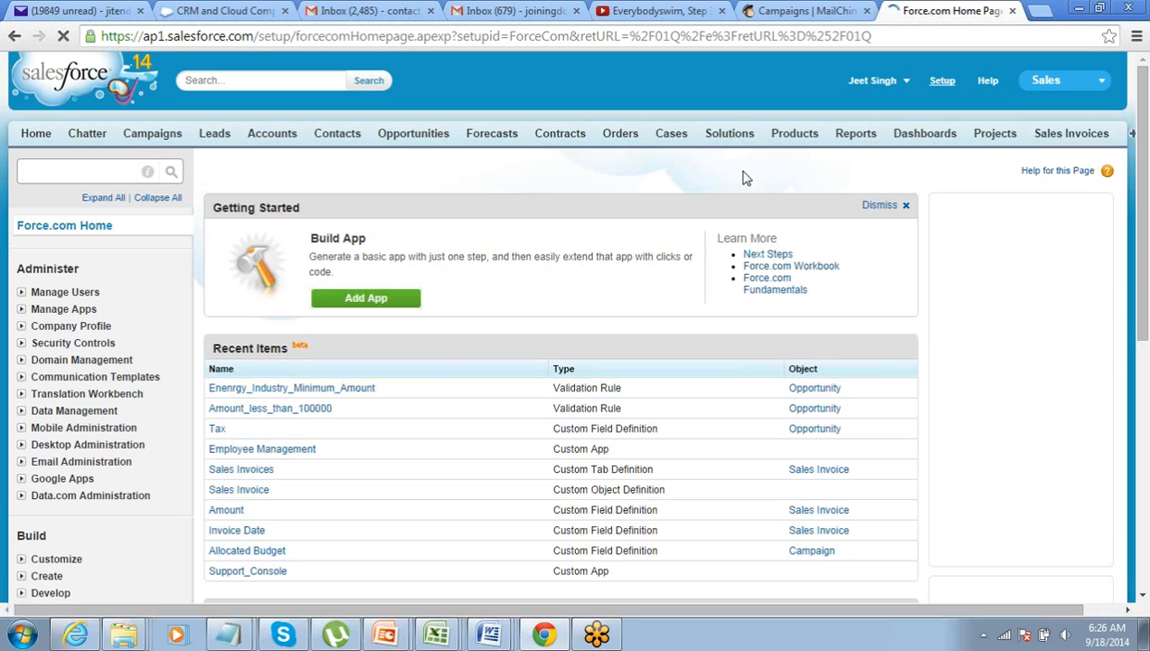
{"action": "scroll", "coordinate": [336, 246], "scroll_direction": "down", "scroll_amount": 3}
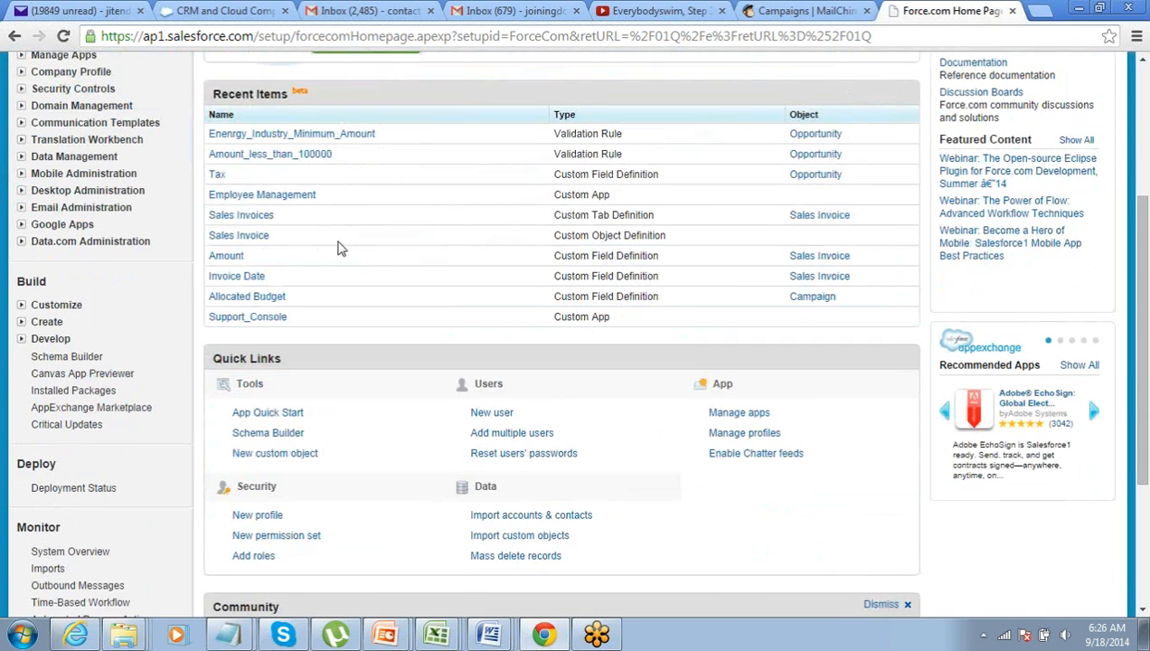
{"action": "left_click", "coordinate": [22, 323]}
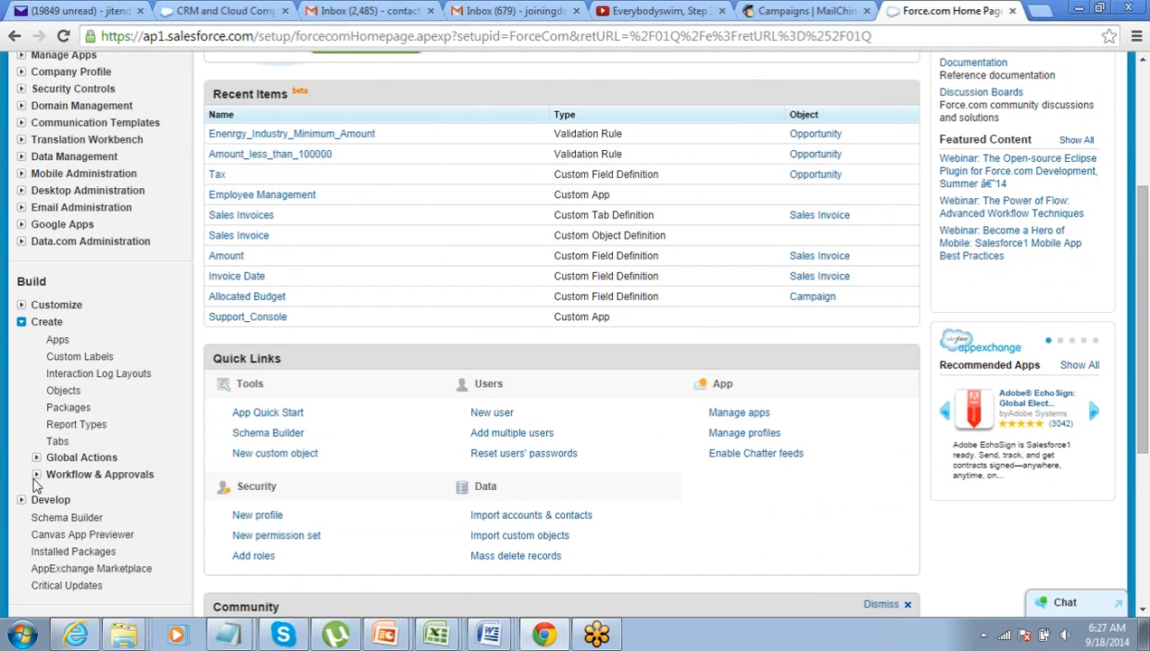
{"action": "left_click", "coordinate": [36, 475]}
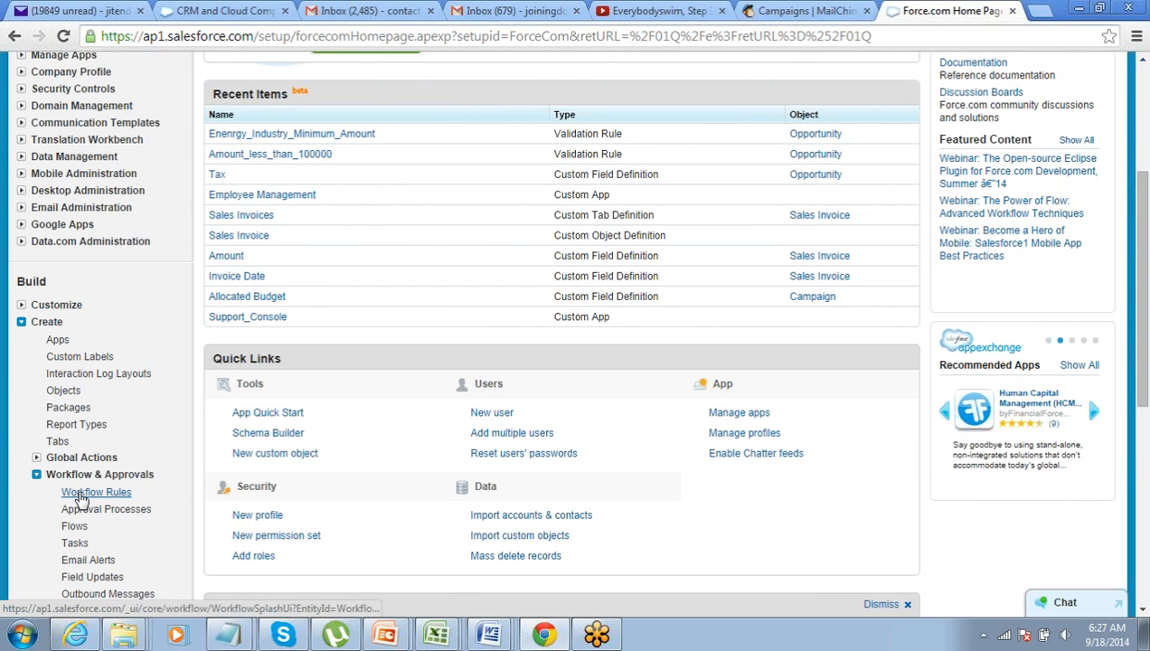
{"action": "left_click", "coordinate": [90, 492]}
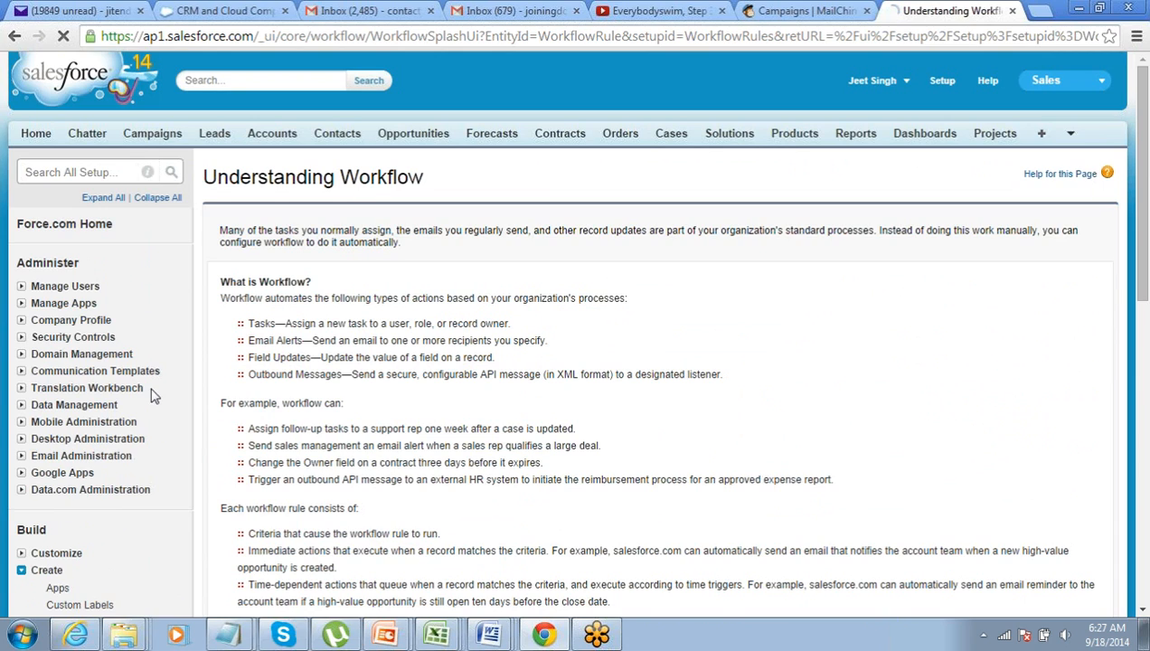
{"action": "scroll", "coordinate": [253, 362], "scroll_direction": "down", "scroll_amount": 3}
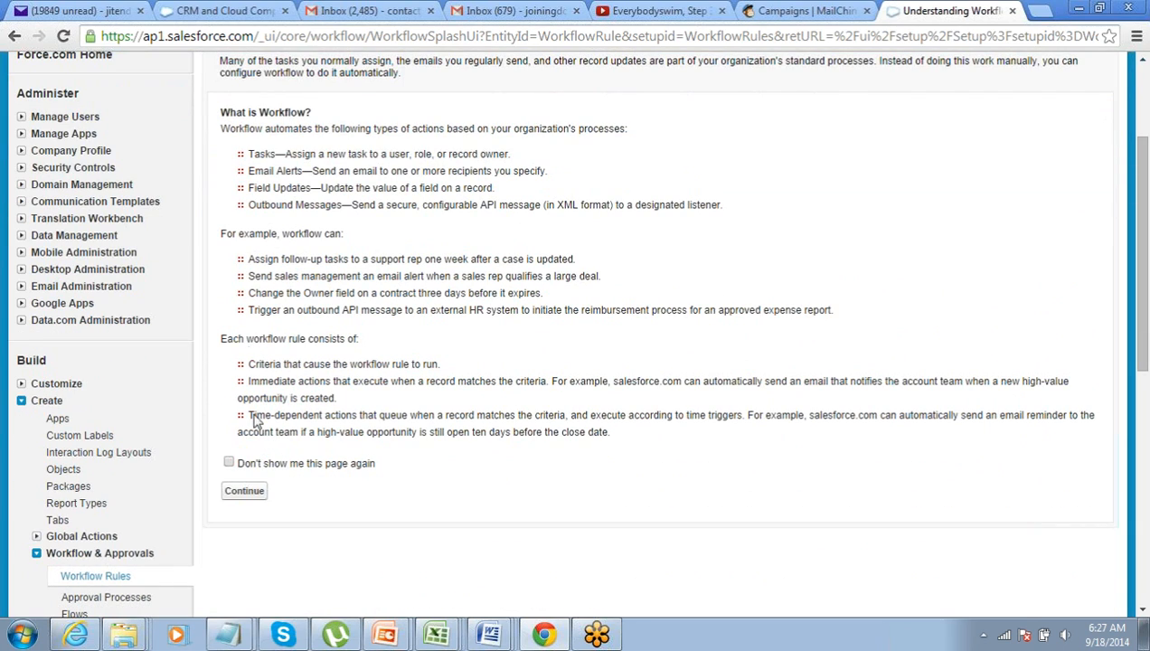
{"action": "left_click", "coordinate": [250, 493]}
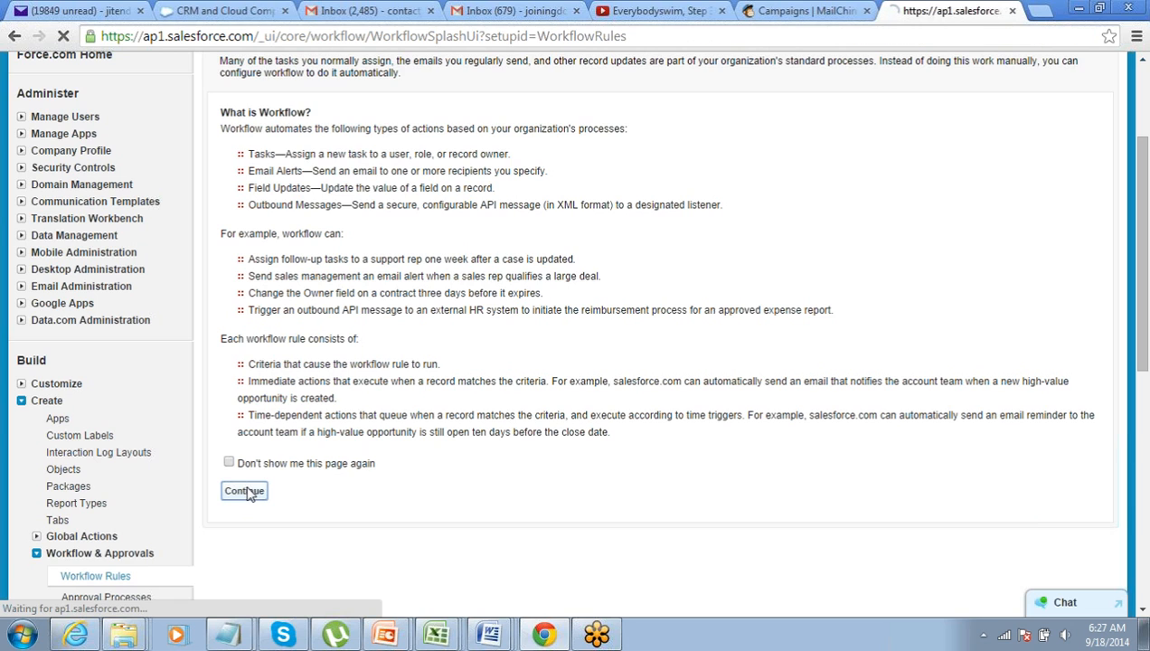
Start a new workflow rule with Opportunity as its object and proceed to step 2
{"action": "scroll", "coordinate": [313, 402], "scroll_direction": "down", "scroll_amount": 1}
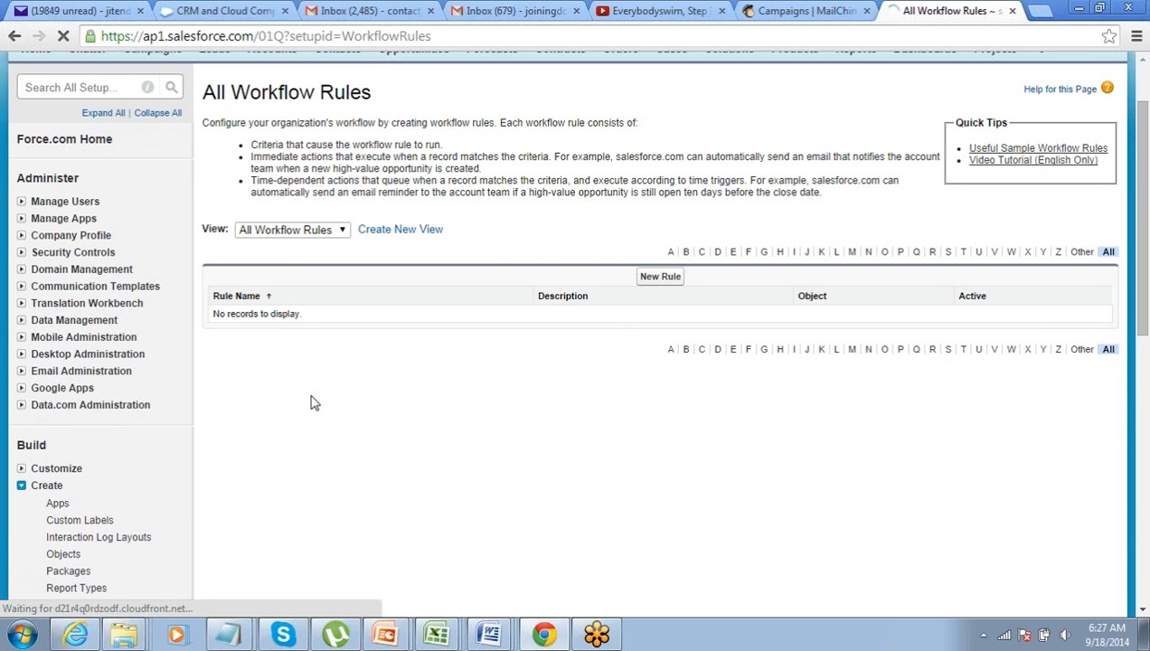
{"action": "left_click", "coordinate": [667, 279]}
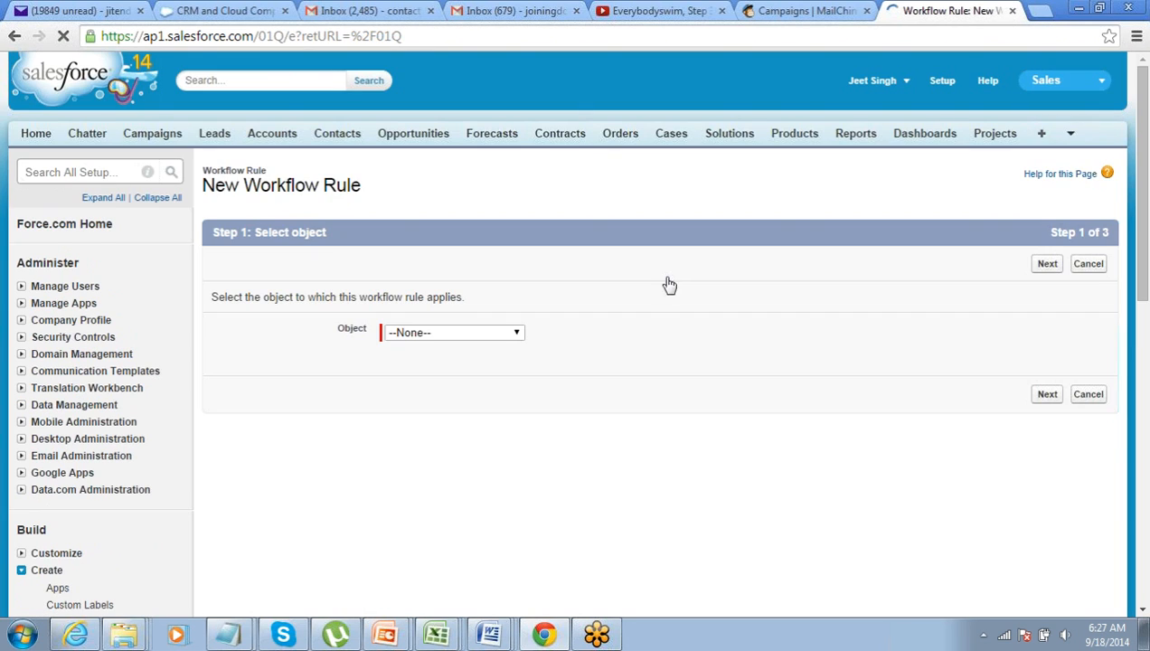
{"action": "left_click", "coordinate": [402, 335]}
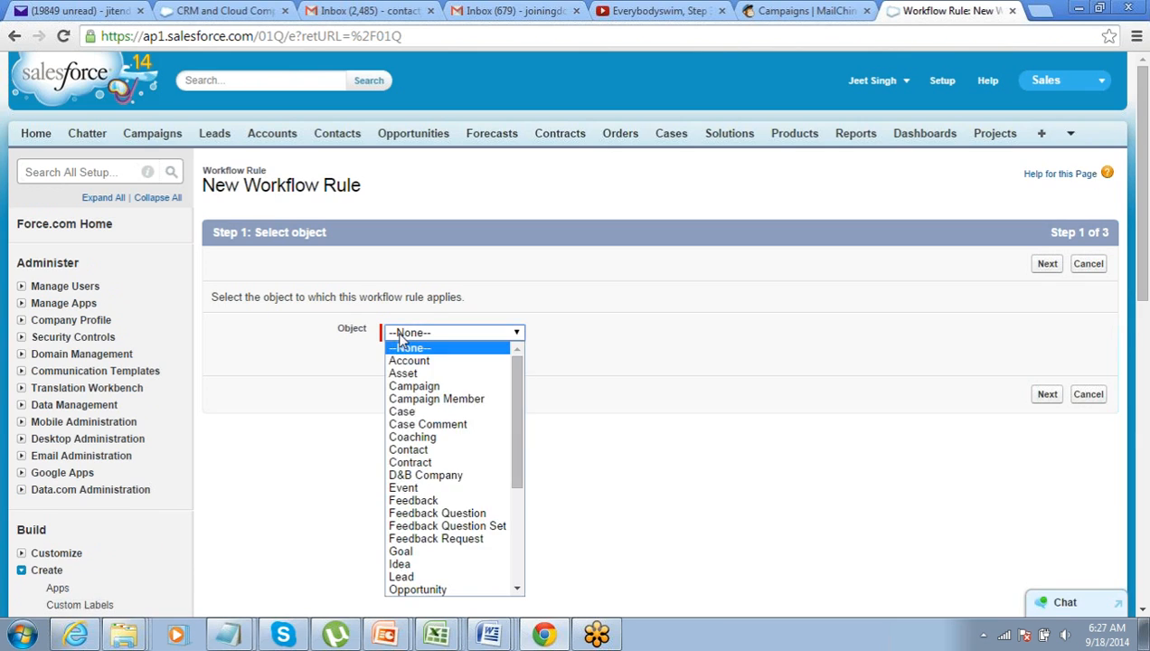
{"action": "scroll", "coordinate": [402, 336], "scroll_direction": "down", "scroll_amount": 2}
{"action": "left_click", "coordinate": [477, 164]}
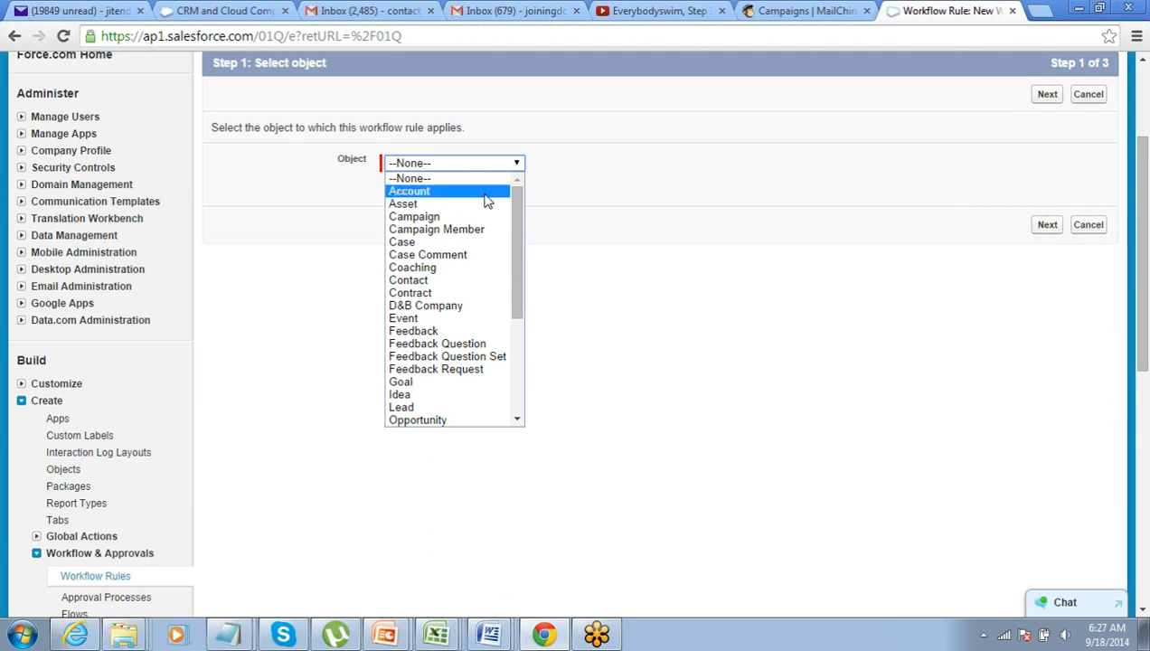
{"action": "scroll", "coordinate": [480, 285], "scroll_direction": "down", "scroll_amount": 2}
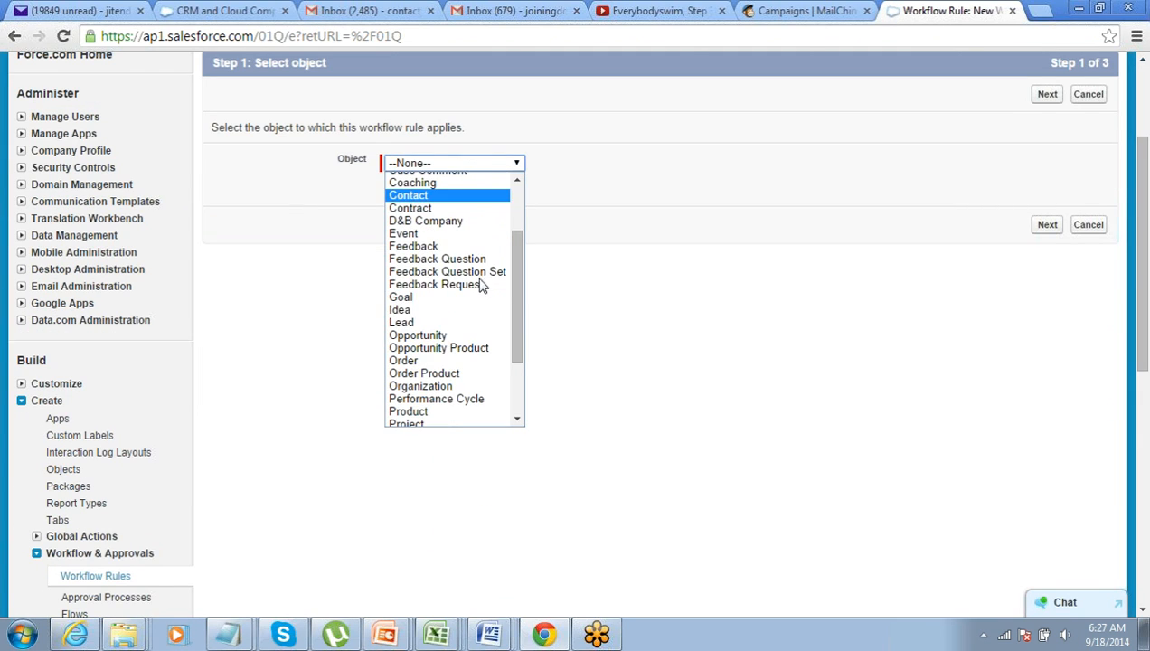
{"action": "left_click", "coordinate": [467, 336]}
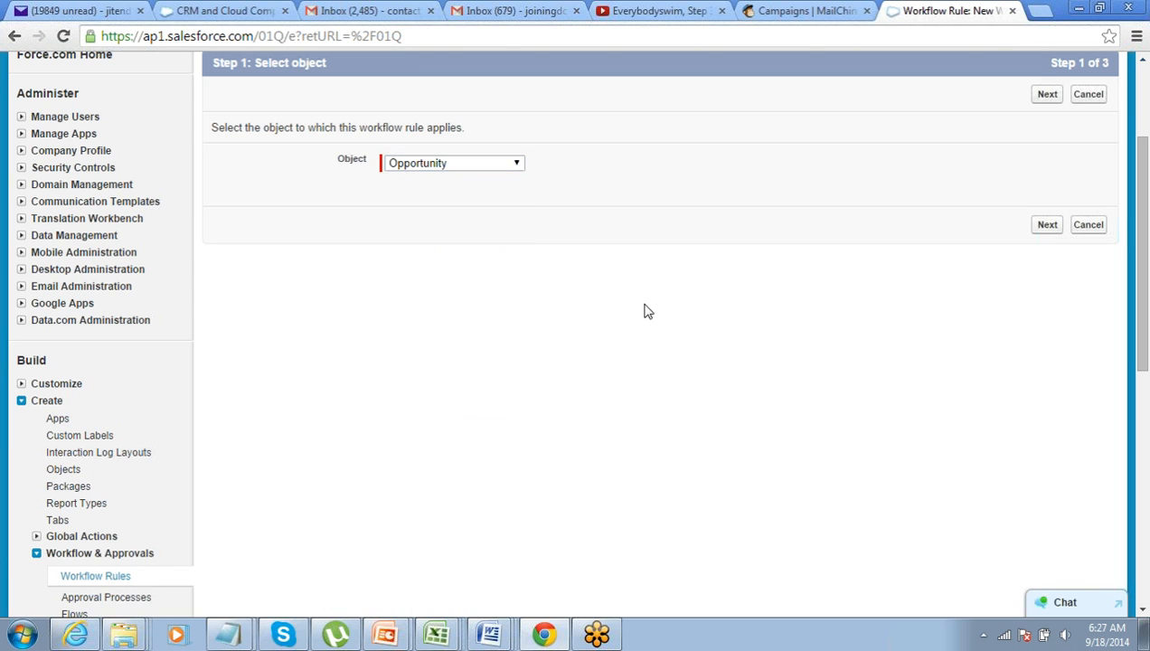
{"action": "left_click", "coordinate": [1048, 96]}
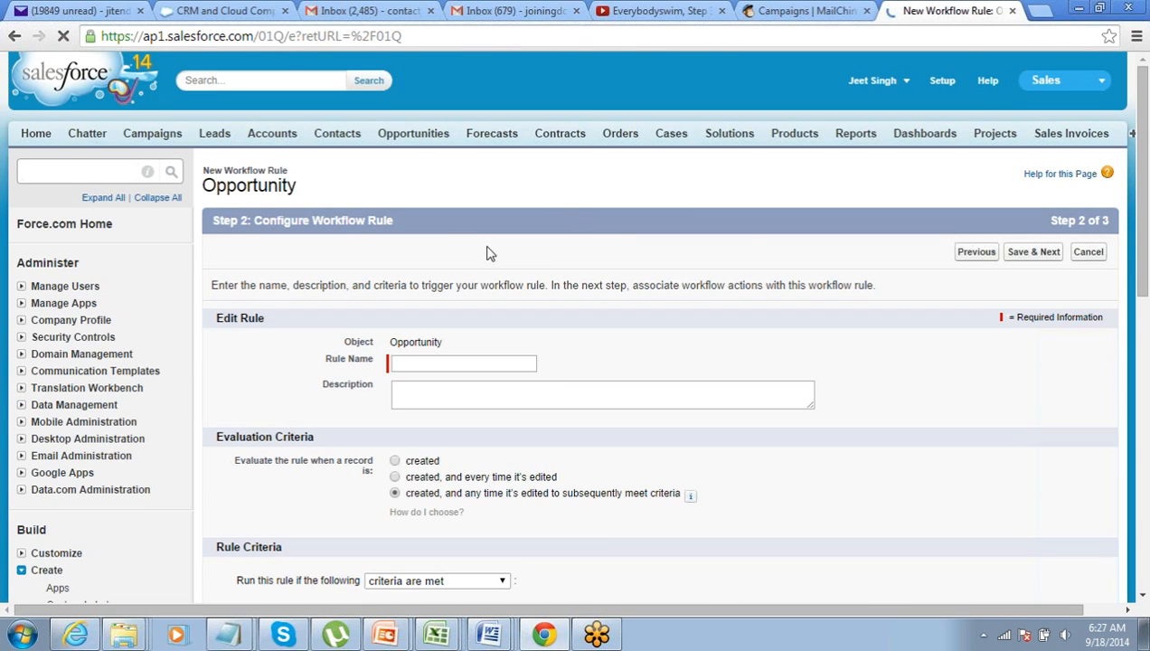
Name the rule '500K Opportunity Alert' and evaluate it when created and when edited to subsequently meet criteria
{"action": "scroll", "coordinate": [486, 253], "scroll_direction": "down", "scroll_amount": 2}
{"action": "left_click", "coordinate": [459, 192]}
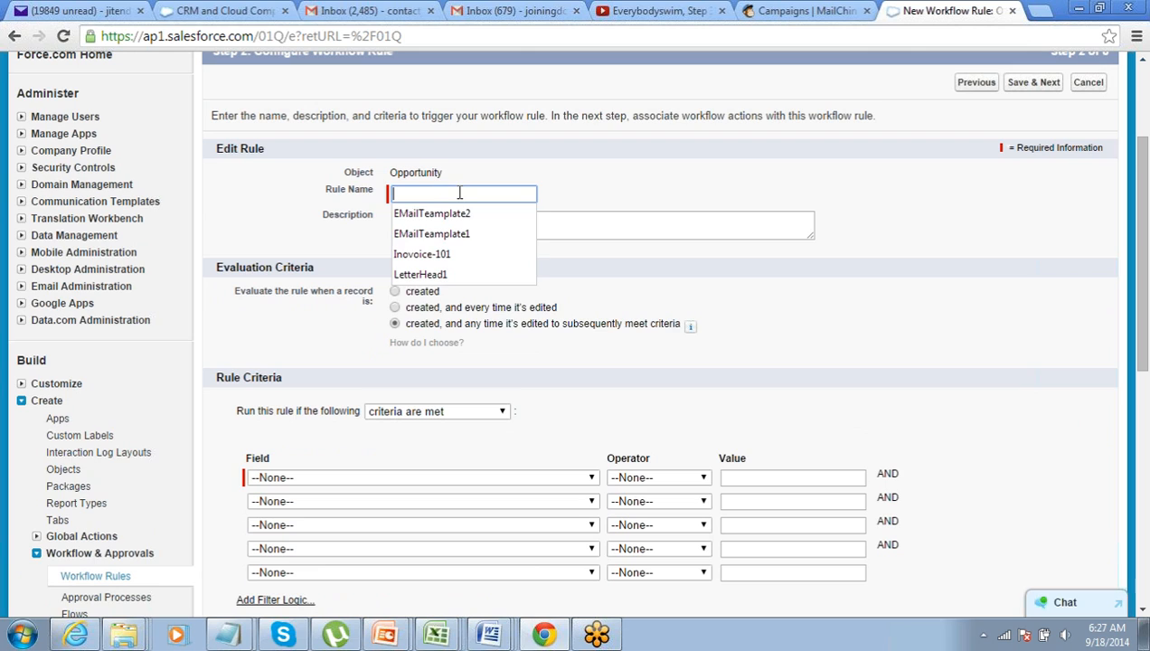
{"action": "type", "text": "5"}
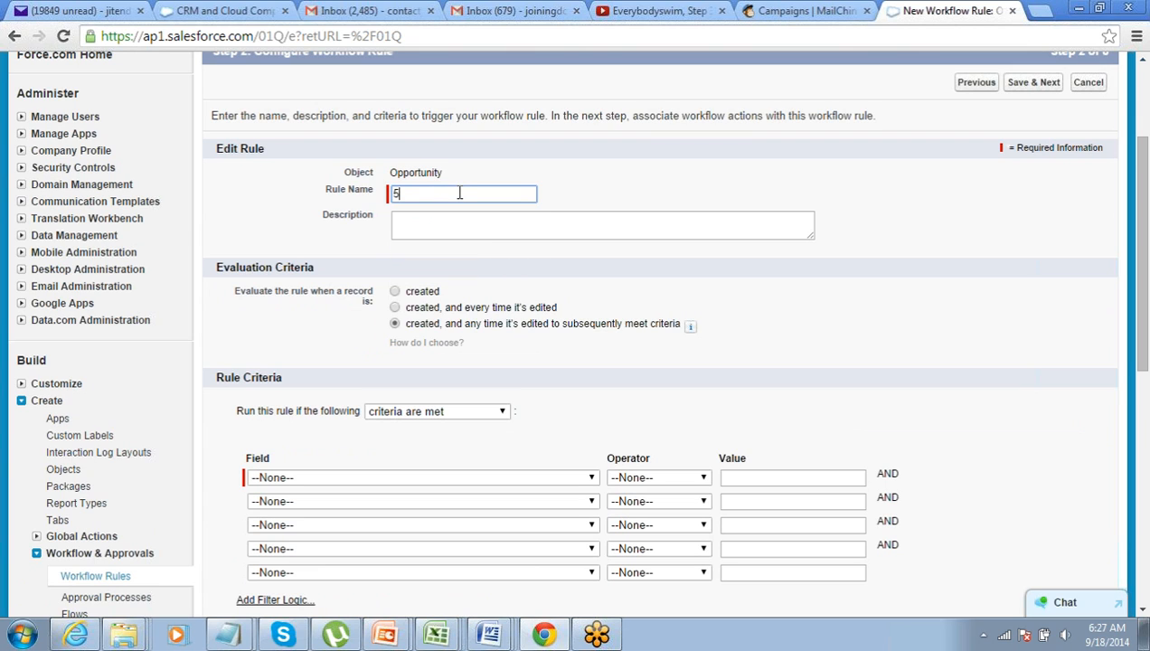
{"action": "type", "text": "00K"}
{"action": "type", "text": " Oppo"}
{"action": "type", "text": "rtunity "}
{"action": "type", "text": "Ale"}
{"action": "type", "text": "rt"}
{"action": "key", "text": "Tab"}
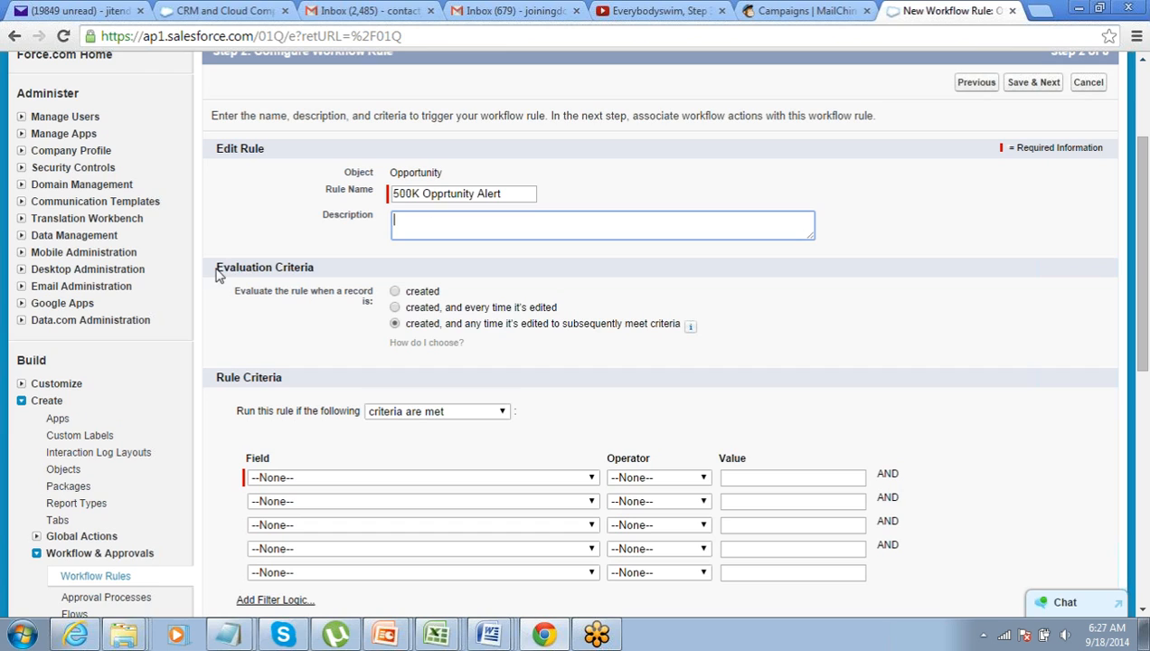
{"action": "left_click_drag", "start_coordinate": [215, 268], "coordinate": [355, 268]}
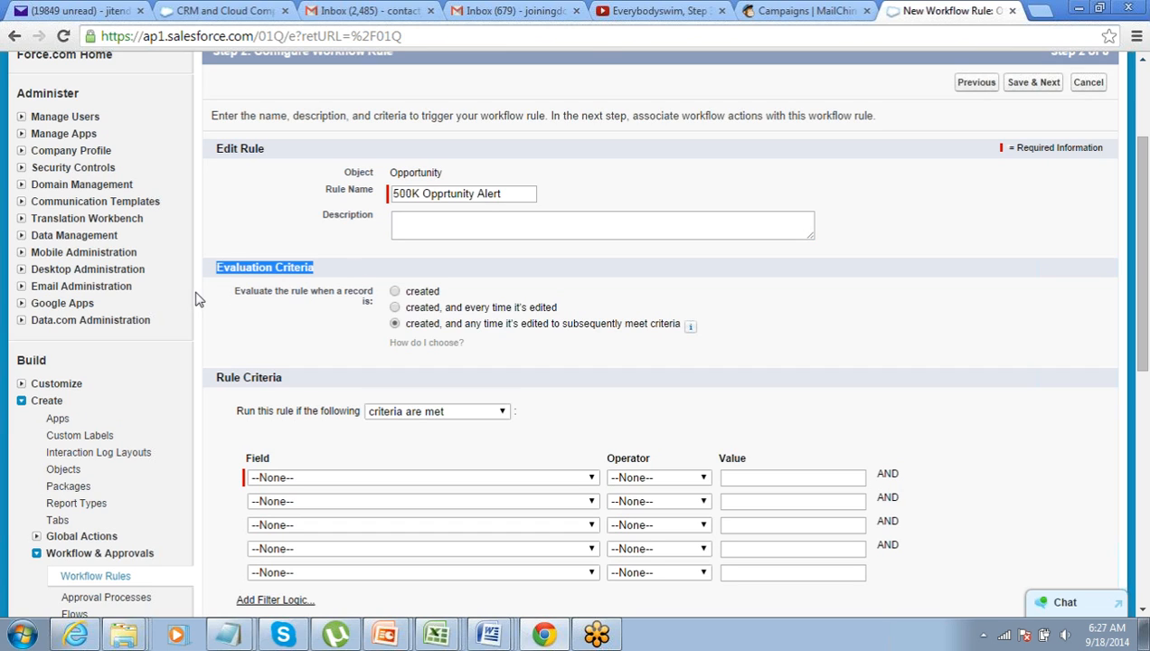
{"action": "left_click", "coordinate": [395, 291]}
{"action": "left_click", "coordinate": [395, 325]}
{"action": "left_click_drag", "start_coordinate": [414, 325], "coordinate": [591, 329]}
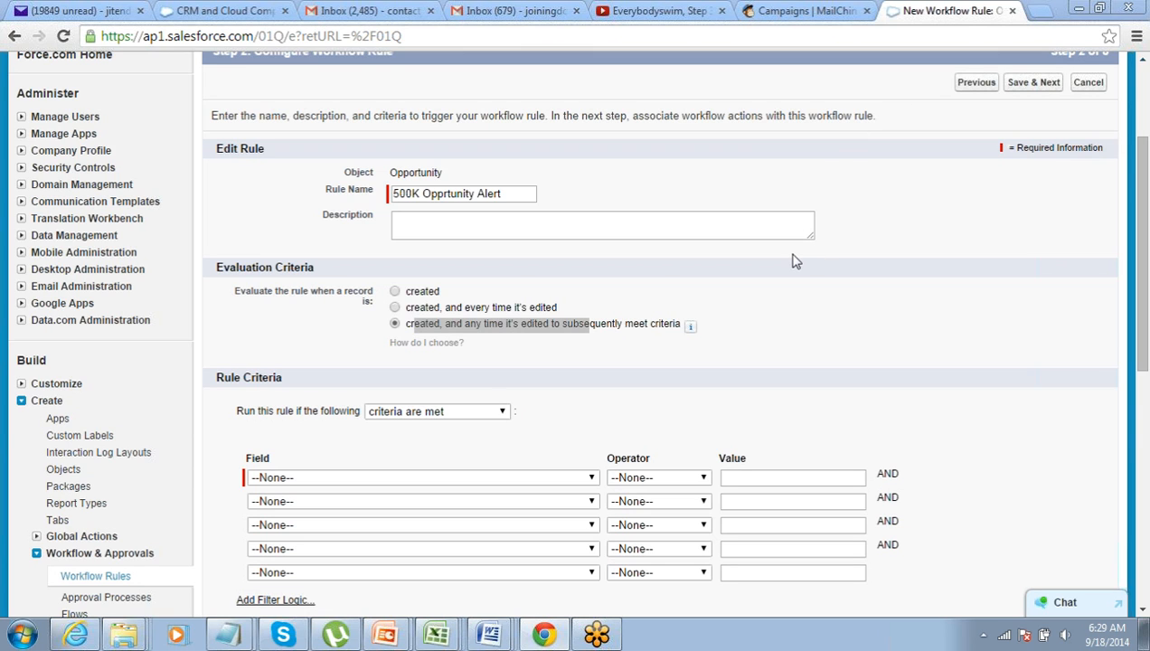
{"action": "scroll", "coordinate": [792, 261], "scroll_direction": "down", "scroll_amount": 1}
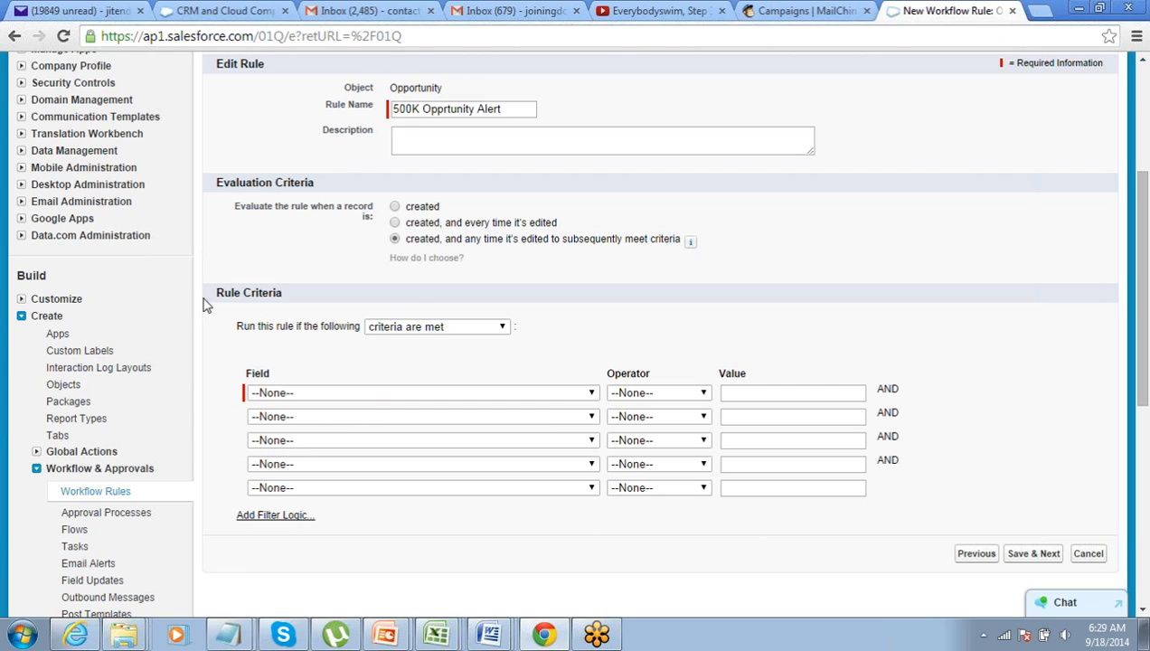
Set the criterion Opportunity: Amount greater than 500000, then Save & Next
{"action": "left_click_drag", "start_coordinate": [217, 293], "coordinate": [280, 292]}
{"action": "left_click", "coordinate": [444, 393]}
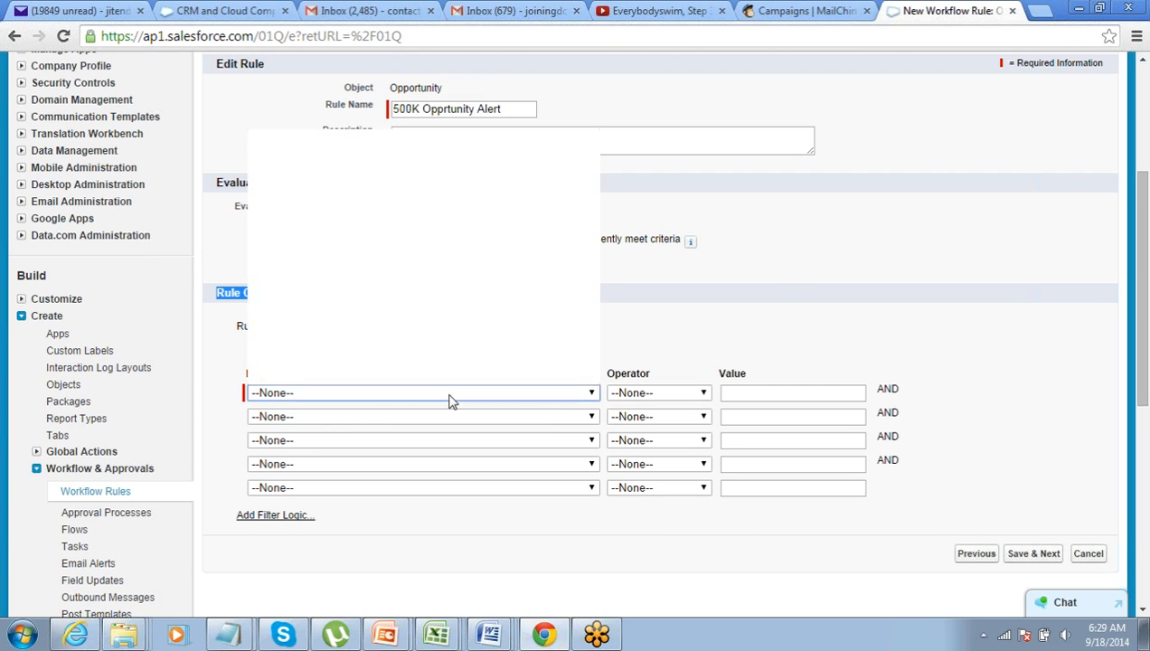
{"action": "left_click", "coordinate": [441, 148]}
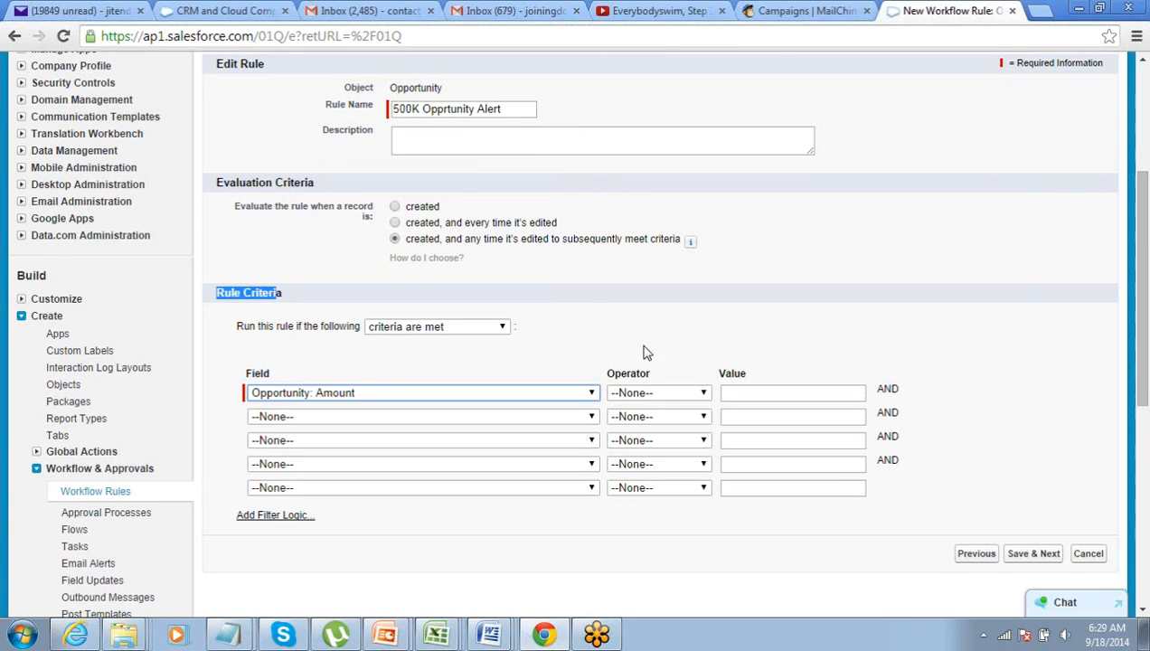
{"action": "left_click", "coordinate": [663, 393]}
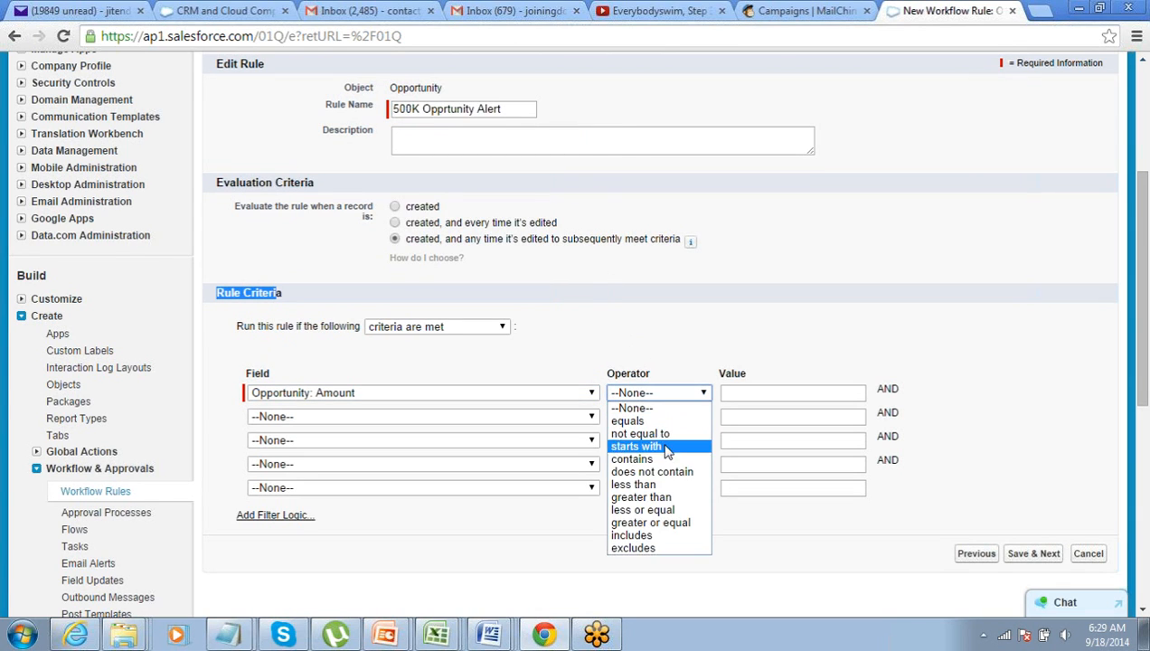
{"action": "left_click", "coordinate": [669, 496]}
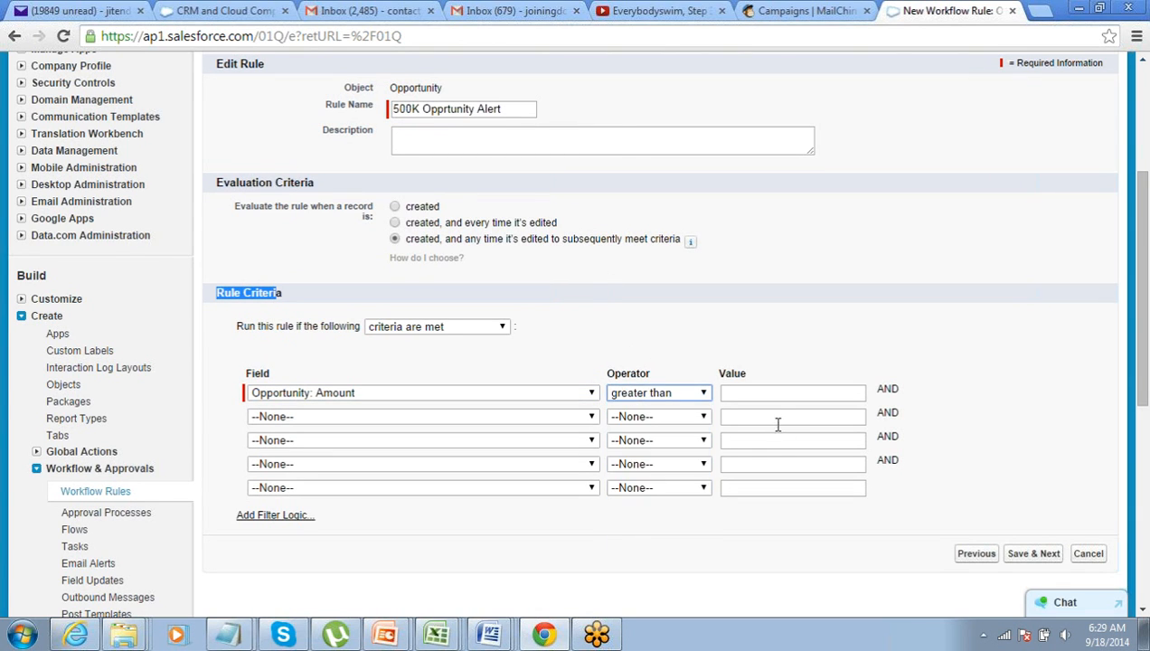
{"action": "left_click", "coordinate": [778, 394]}
{"action": "type", "text": "5"}
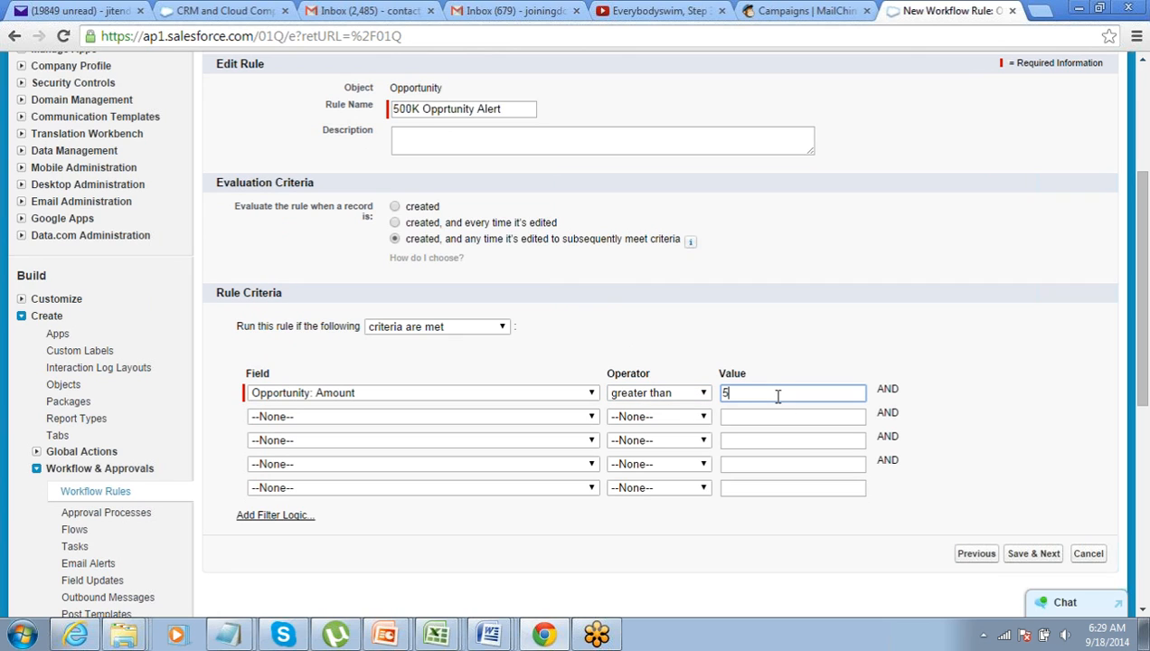
{"action": "type", "text": "00000"}
{"action": "left_click", "coordinate": [805, 362]}
{"action": "scroll", "coordinate": [809, 366], "scroll_direction": "down", "scroll_amount": 1}
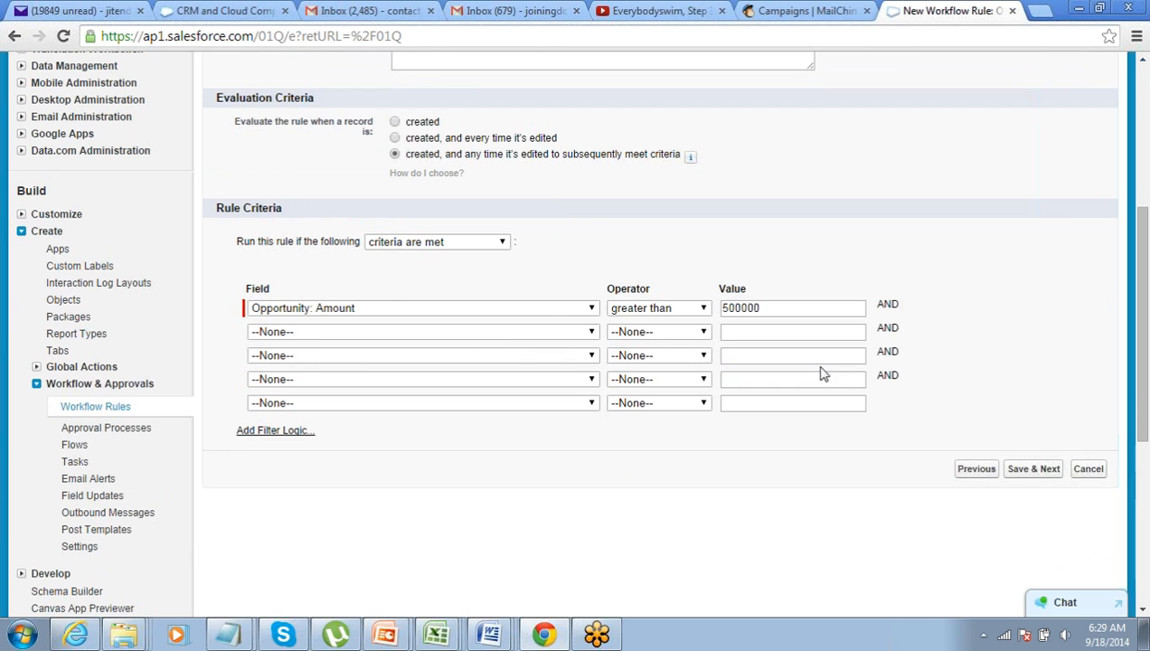
{"action": "left_click", "coordinate": [1039, 476]}
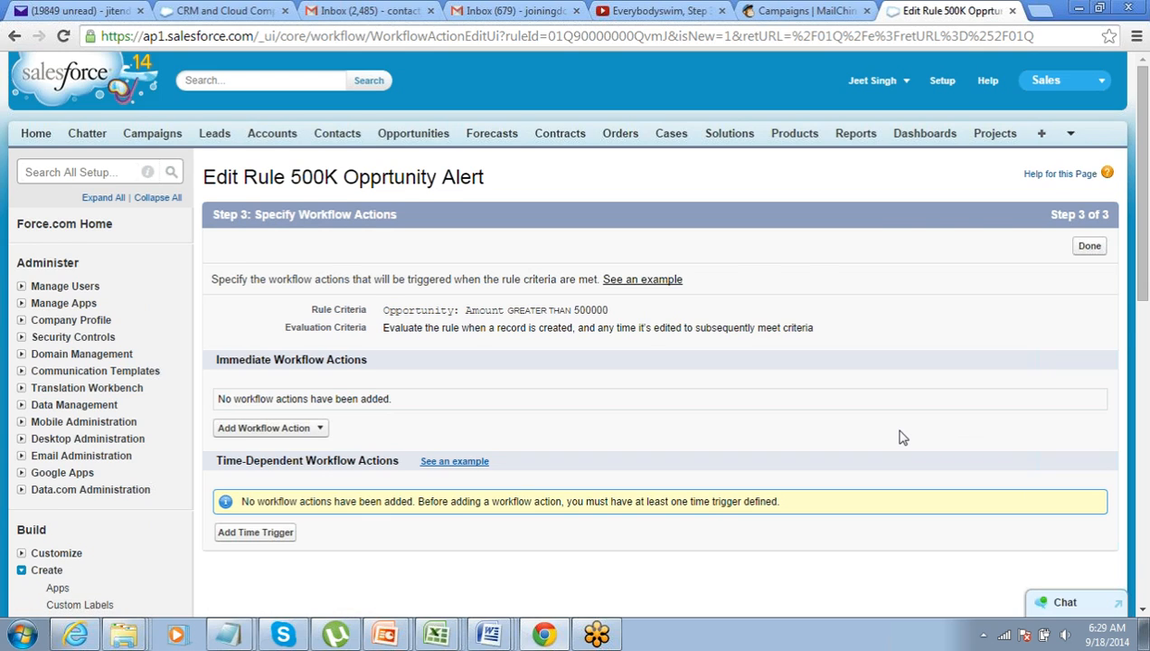
{"action": "scroll", "coordinate": [899, 438], "scroll_direction": "down", "scroll_amount": 1}
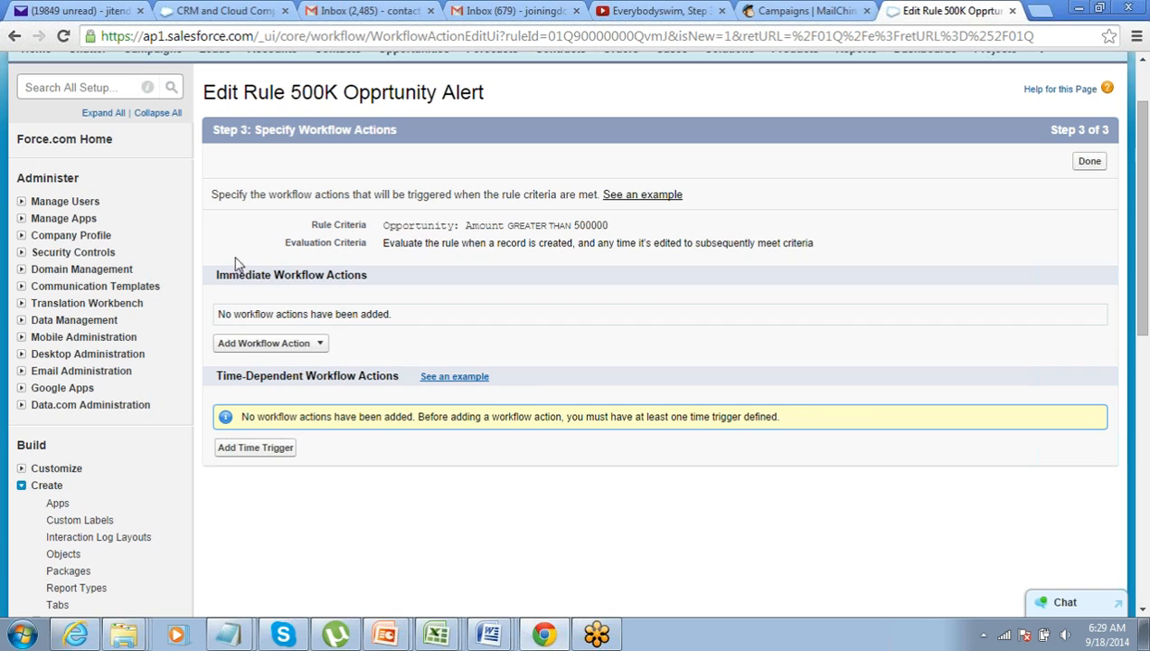
{"action": "left_click_drag", "start_coordinate": [214, 278], "coordinate": [347, 276]}
{"action": "left_click_drag", "start_coordinate": [215, 378], "coordinate": [279, 378]}
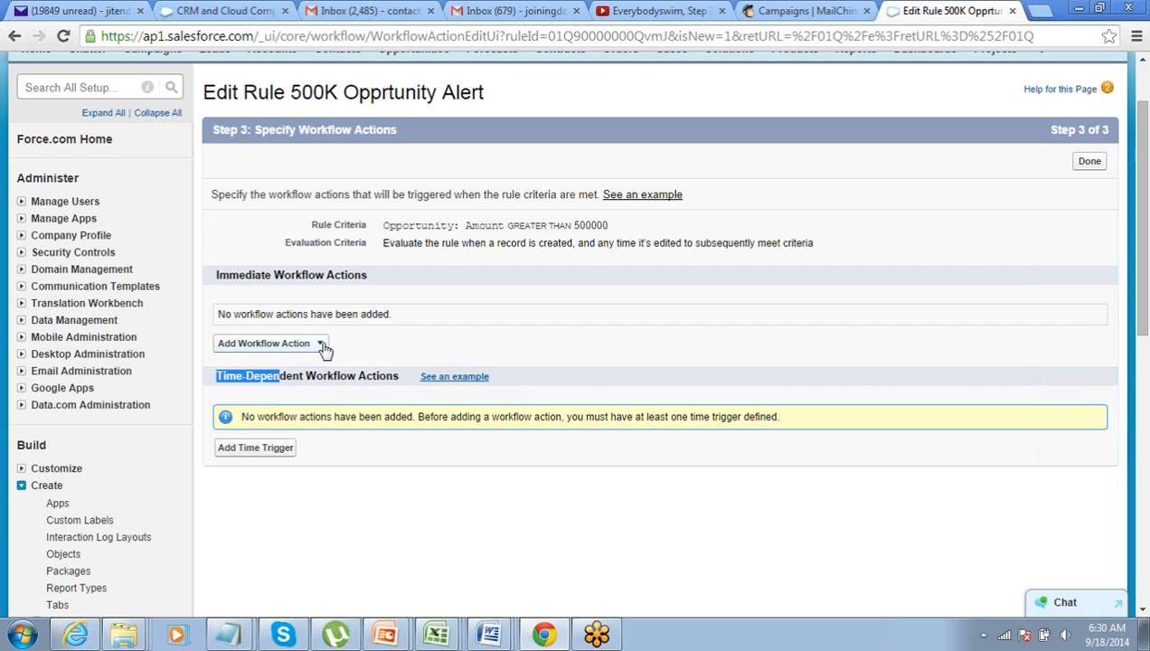
Add a '2 Days After Rule Trigger Date' time trigger, then start a new email alert
{"action": "left_click", "coordinate": [257, 457]}
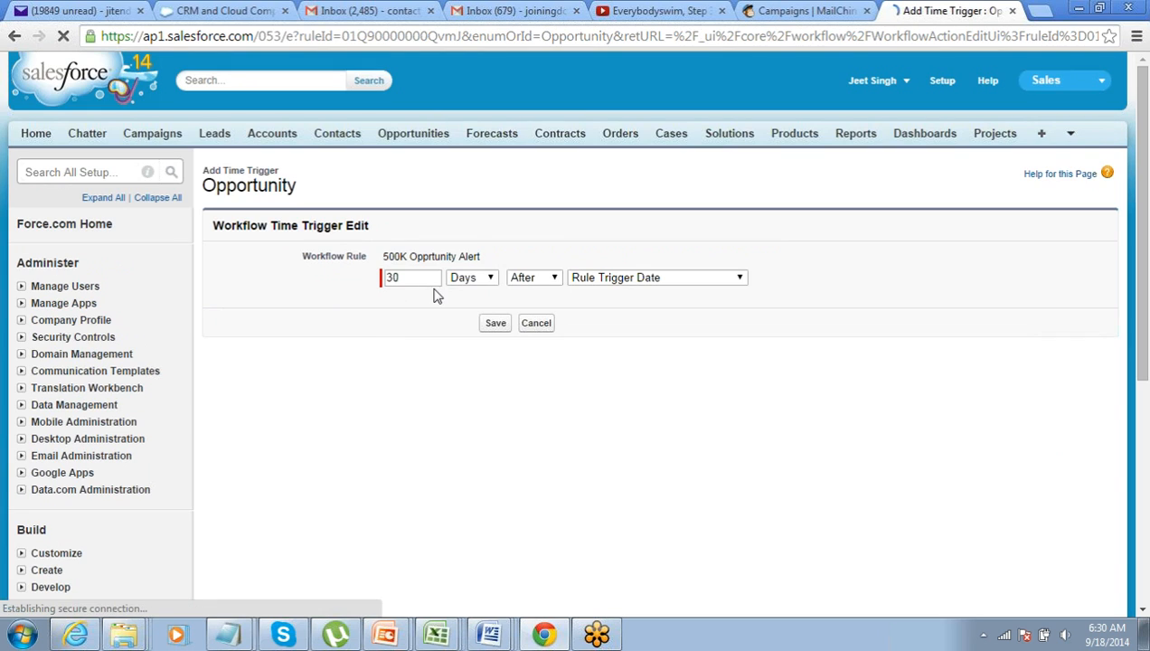
{"action": "double_click", "coordinate": [400, 280]}
{"action": "type", "text": "2"}
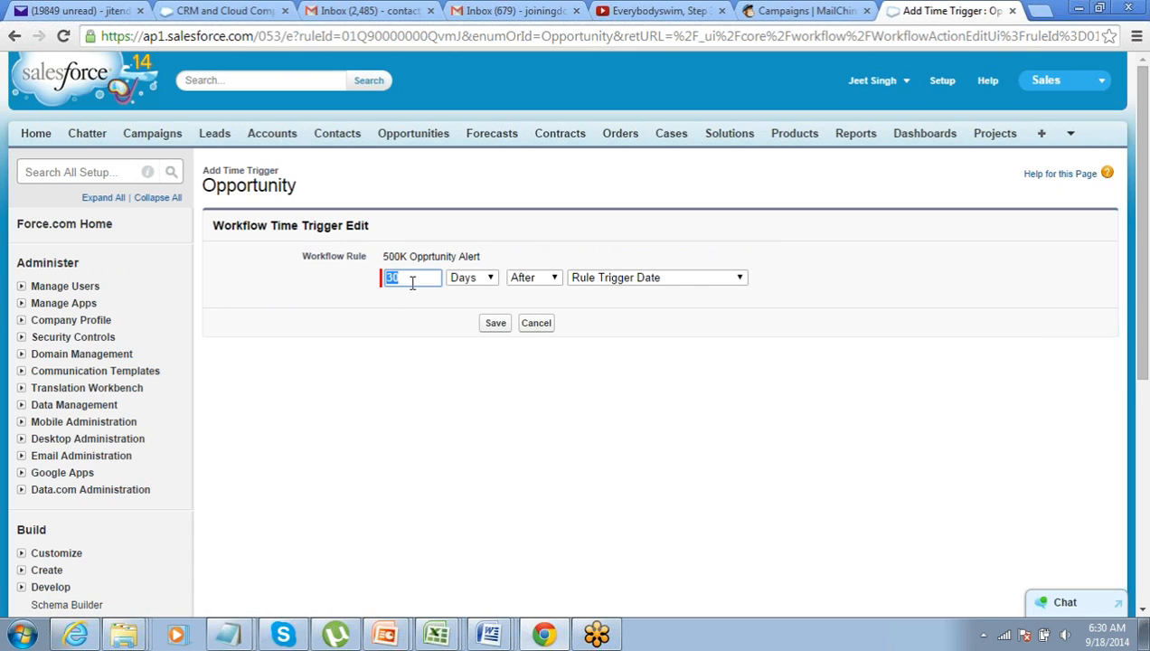
{"action": "left_click", "coordinate": [500, 324]}
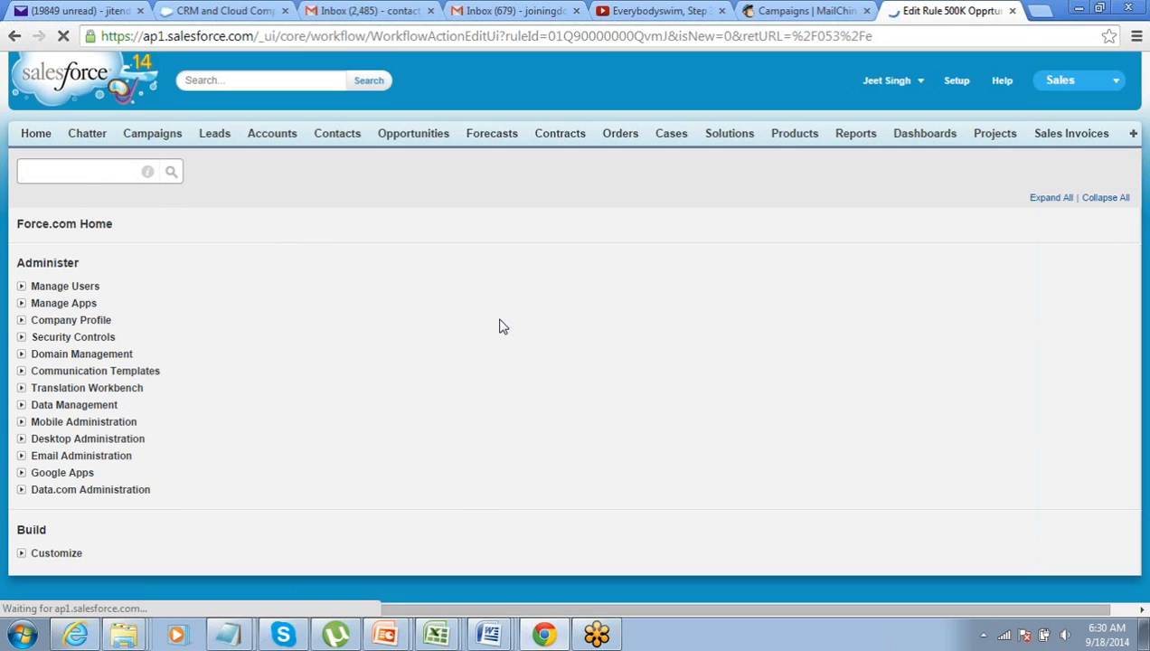
{"action": "scroll", "coordinate": [500, 327], "scroll_direction": "down", "scroll_amount": 2}
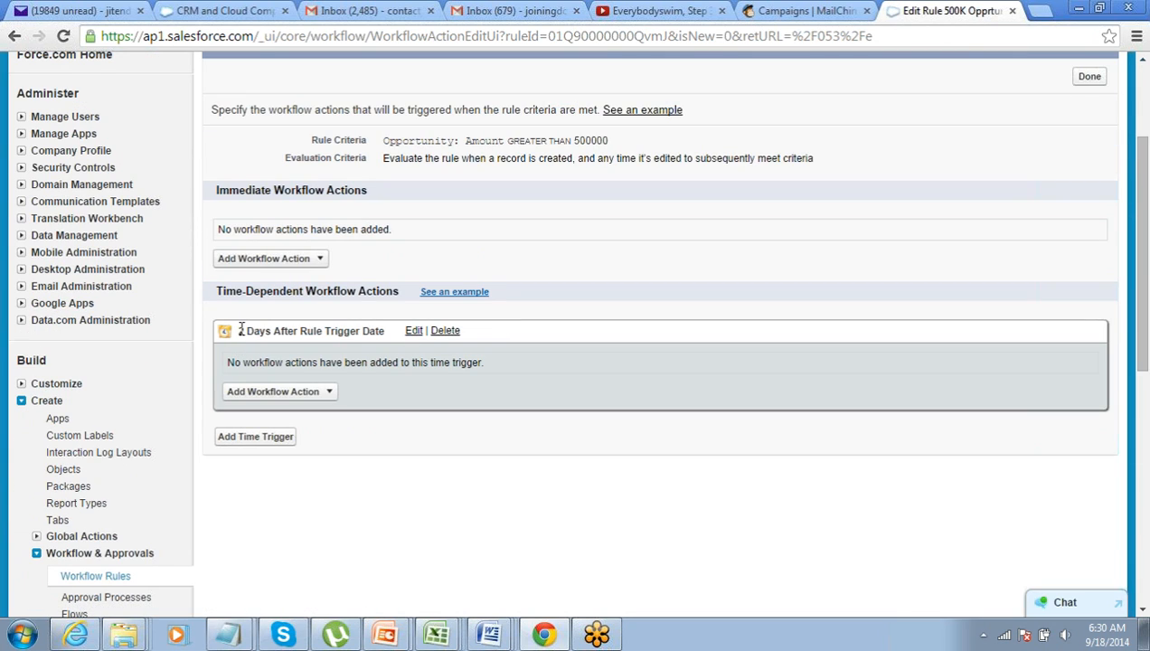
{"action": "left_click_drag", "start_coordinate": [240, 330], "coordinate": [391, 336]}
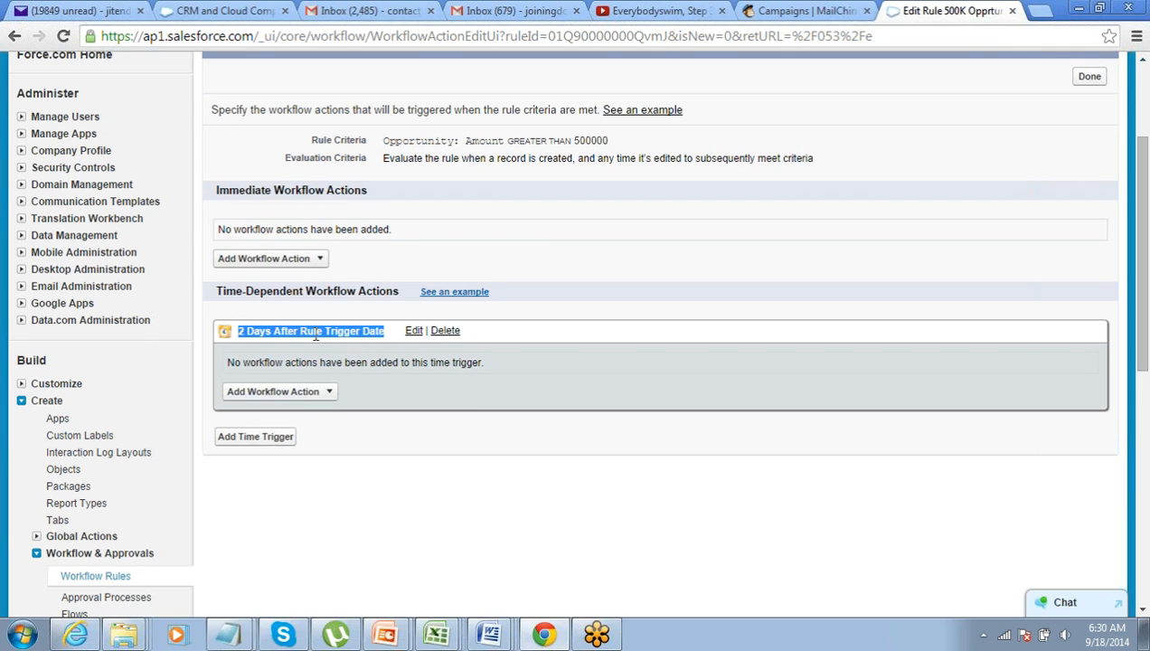
{"action": "left_click", "coordinate": [313, 261]}
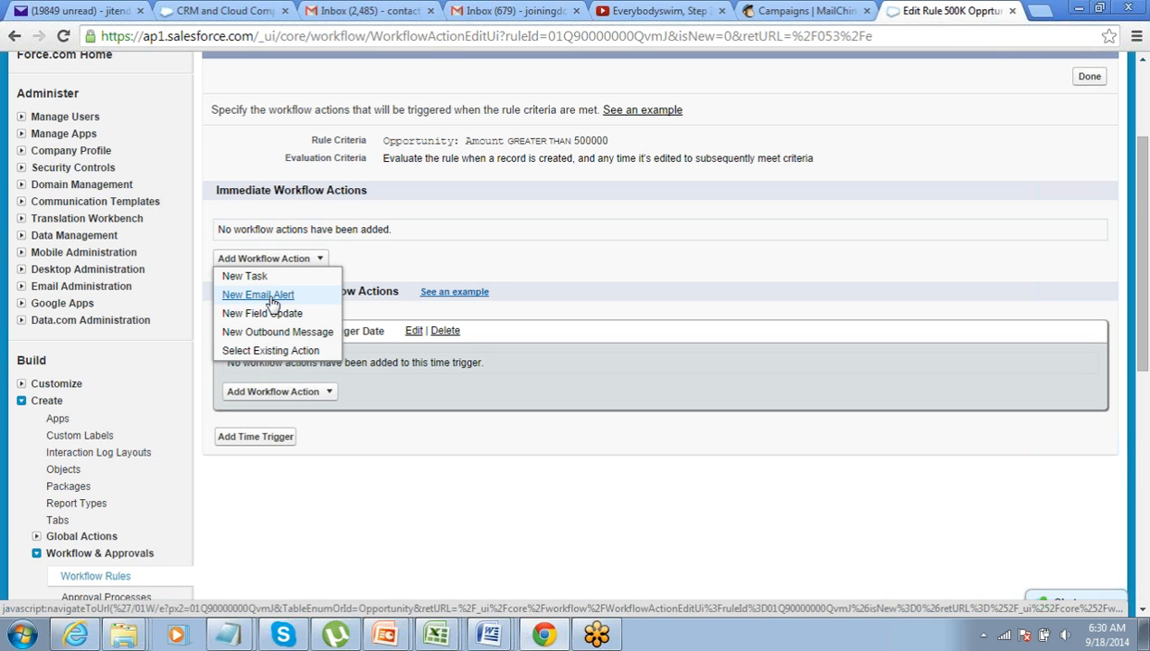
{"action": "left_click", "coordinate": [273, 298]}
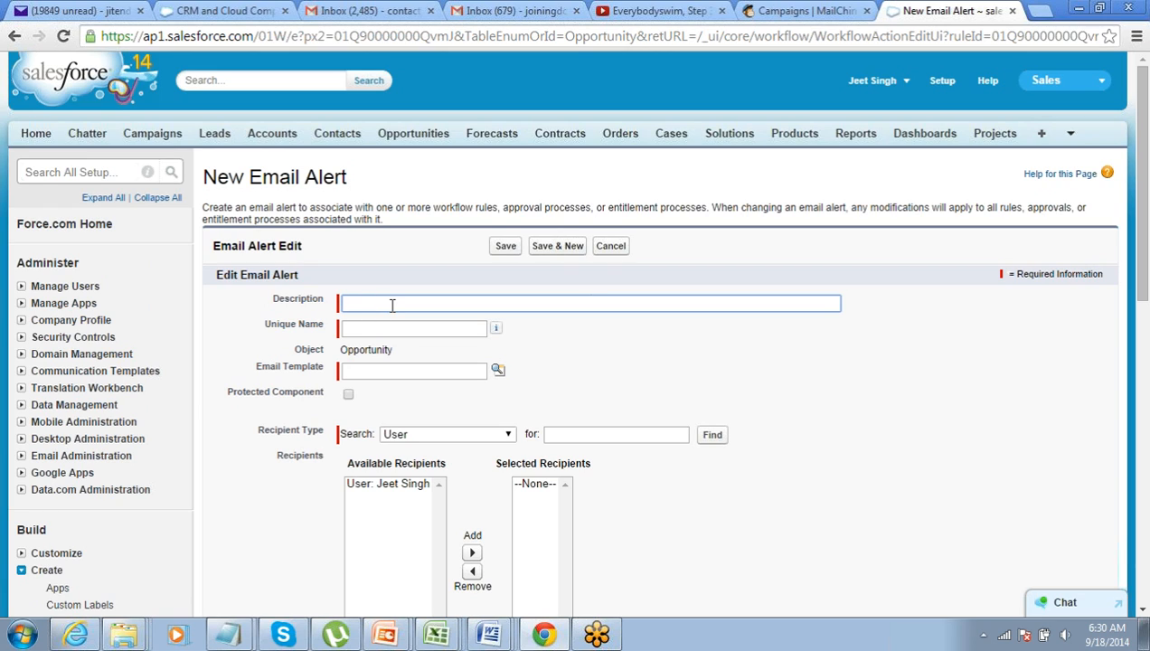
Describe the alert as 'Opportunity Email for 50K Opportunity' using the Marketing: Product Inquiry Response template
{"action": "type", "text": "Opportunity Email for 50K Opportunity"}
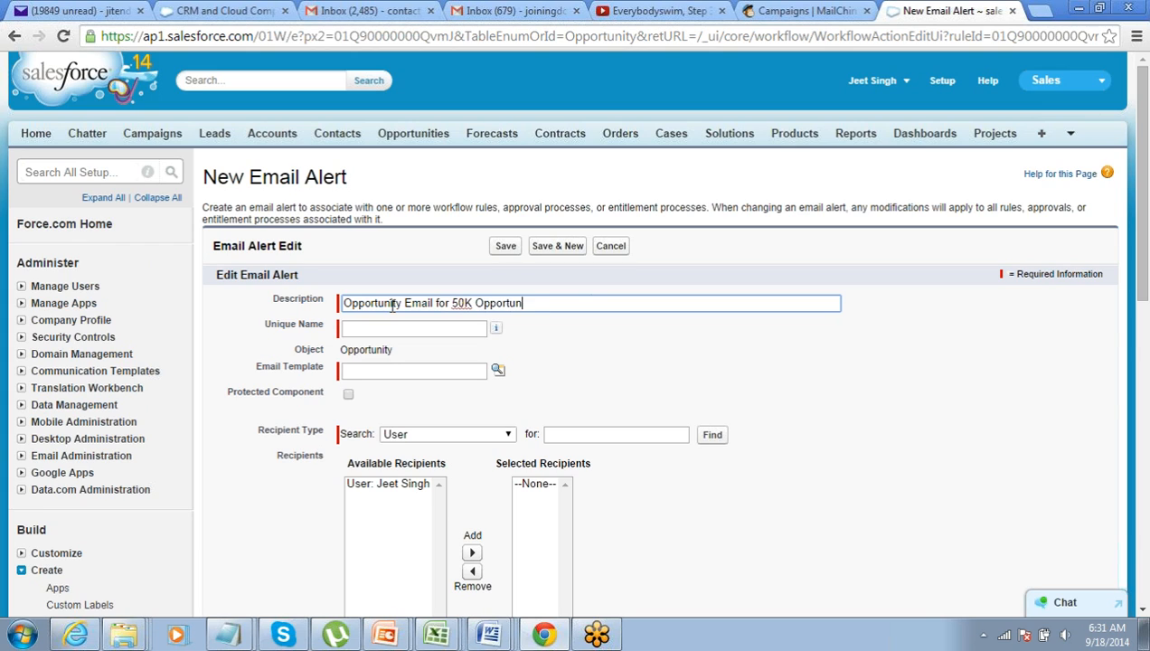
{"action": "key", "text": "Tab"}
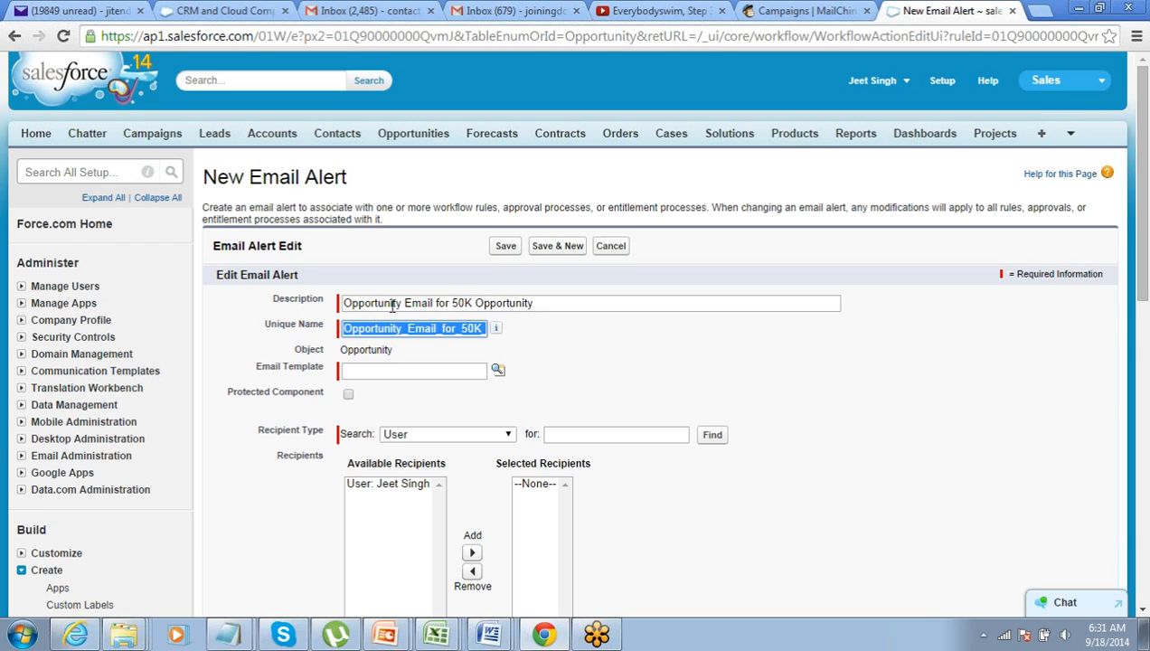
{"action": "scroll", "coordinate": [385, 316], "scroll_direction": "down", "scroll_amount": 1}
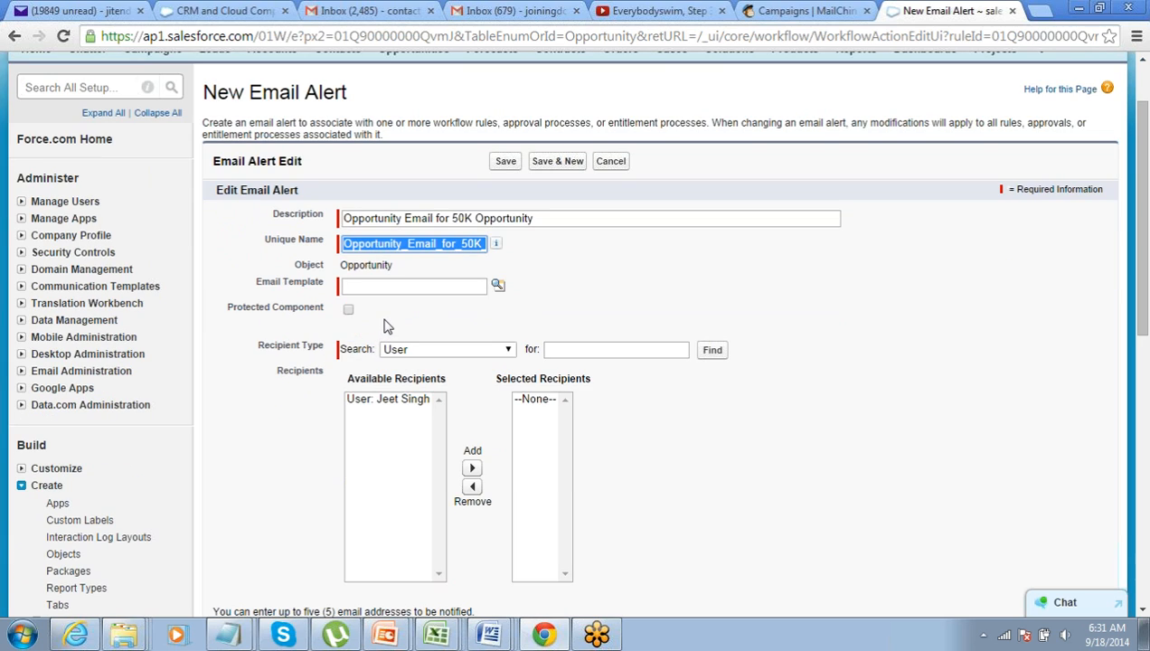
{"action": "left_click", "coordinate": [499, 284]}
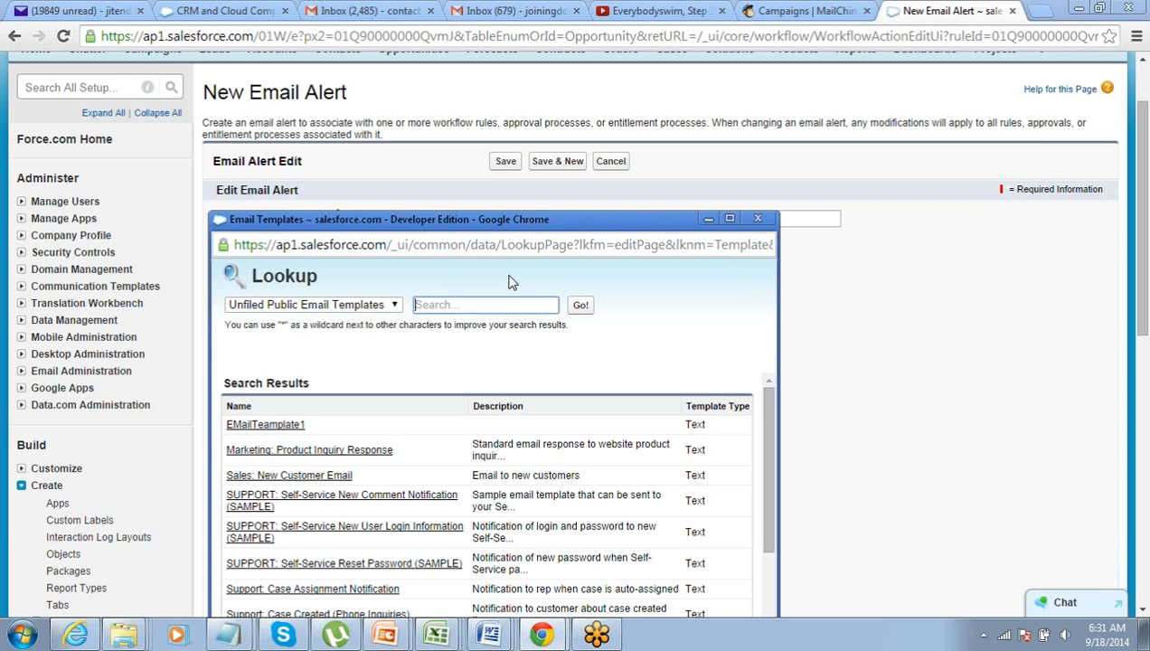
{"action": "left_click", "coordinate": [360, 456]}
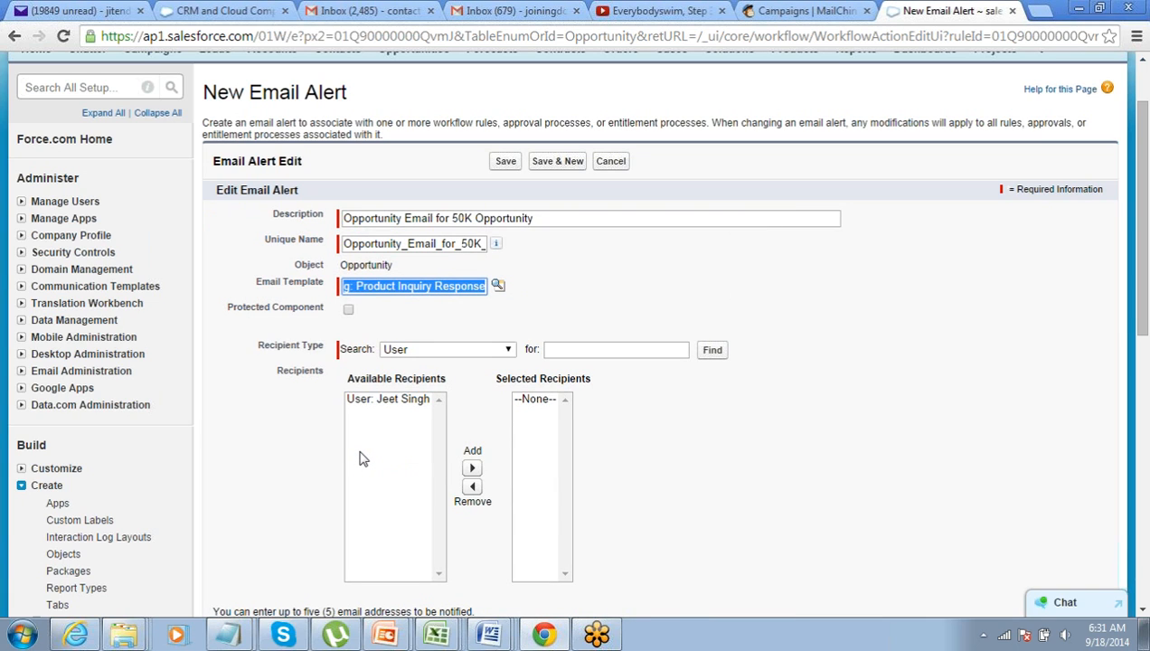
{"action": "left_click", "coordinate": [295, 430]}
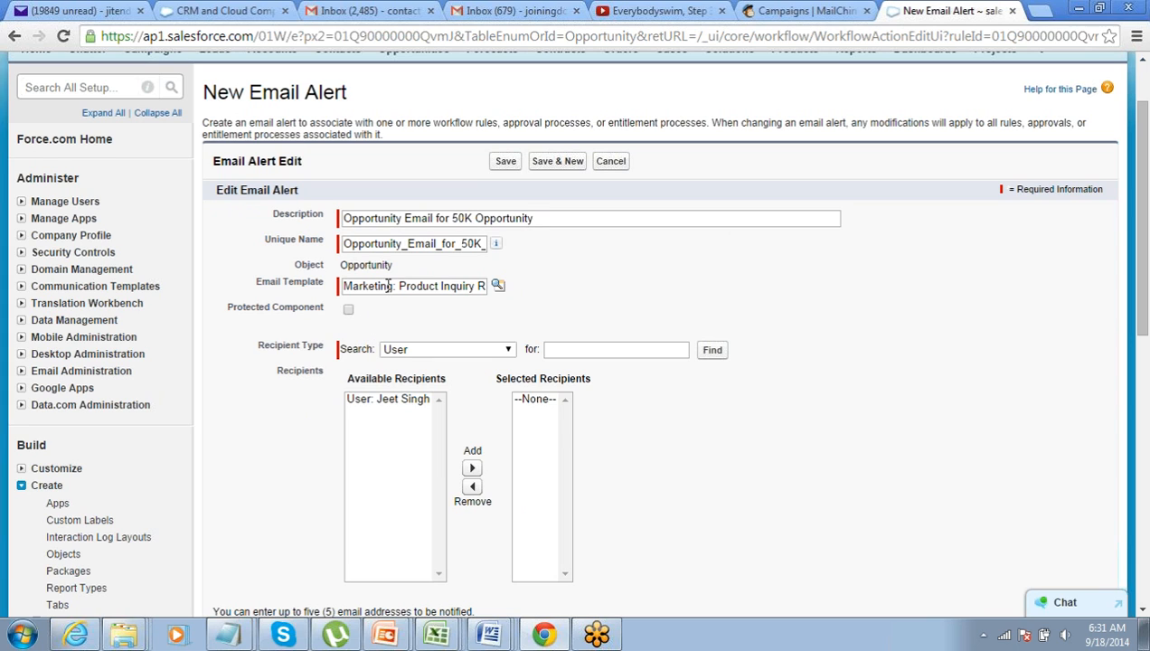
{"action": "scroll", "coordinate": [272, 380], "scroll_direction": "down", "scroll_amount": 1}
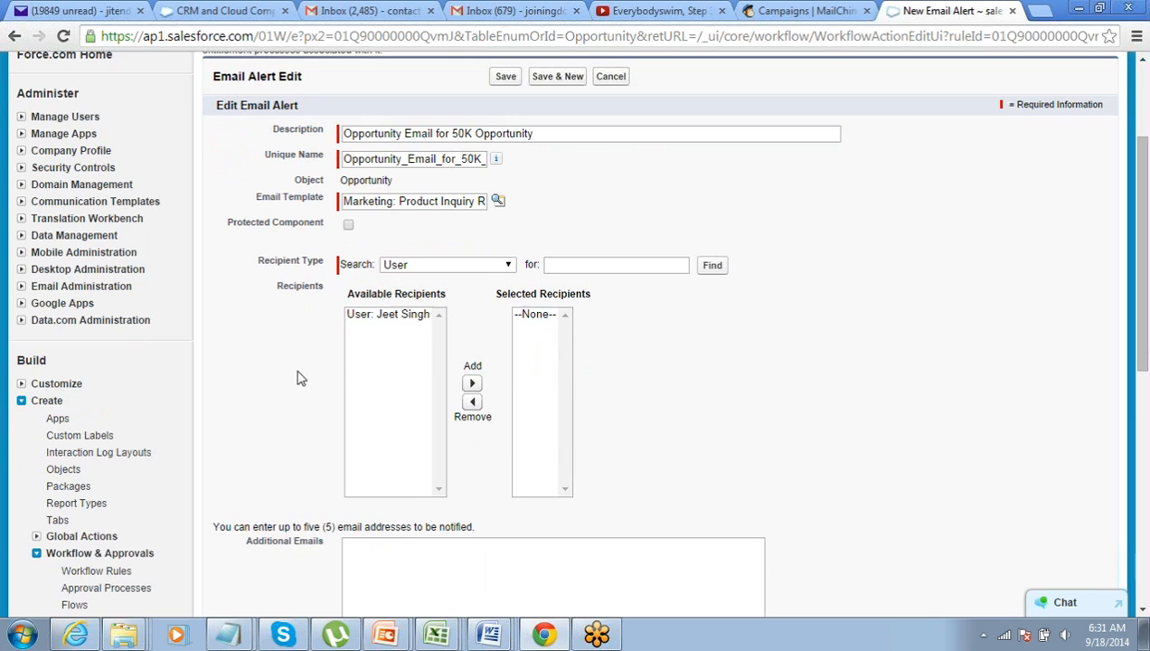
Add Opportunity Owner to the email alert's selected recipients
{"action": "left_click", "coordinate": [444, 269]}
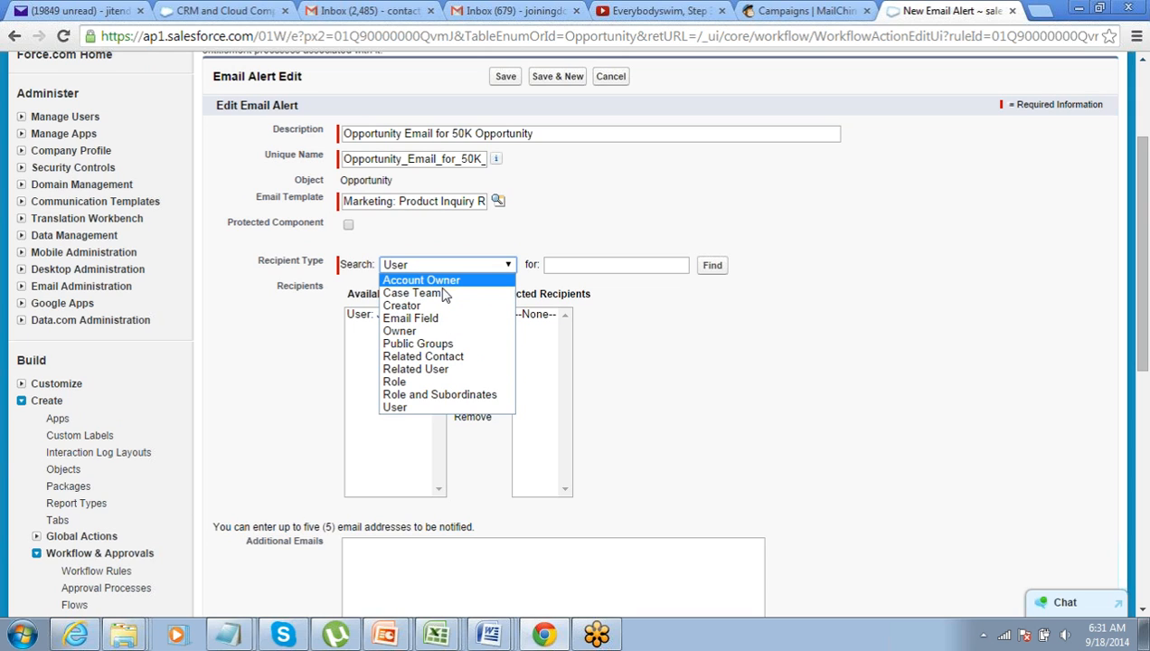
{"action": "left_click", "coordinate": [407, 330]}
{"action": "left_click", "coordinate": [410, 323]}
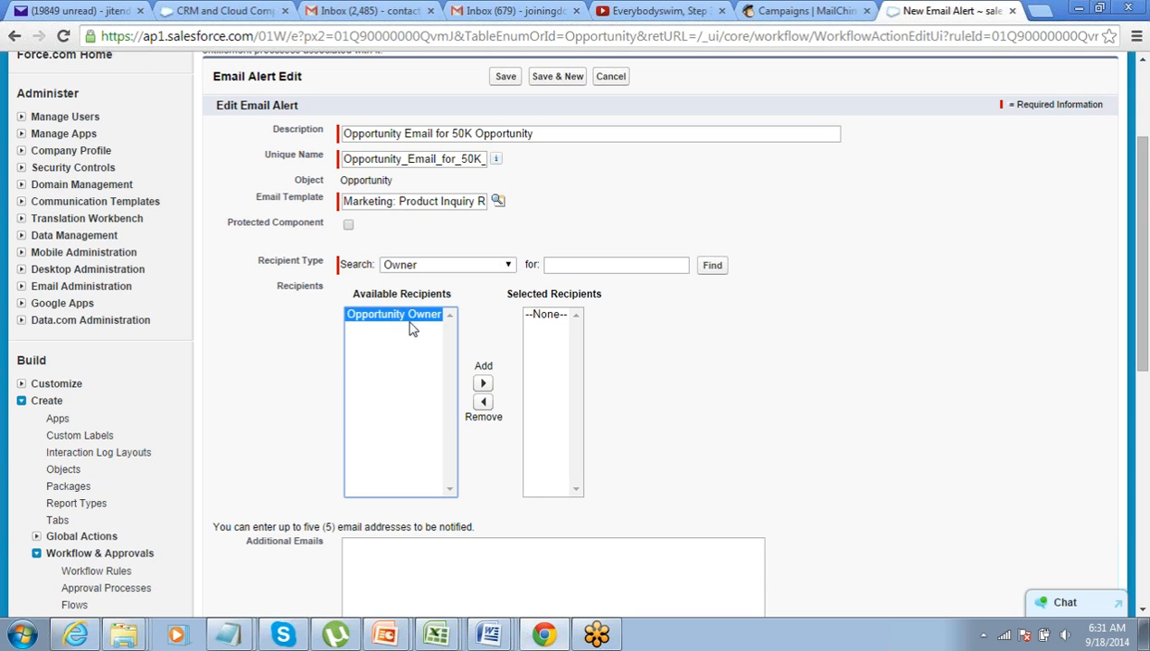
{"action": "left_click", "coordinate": [482, 383]}
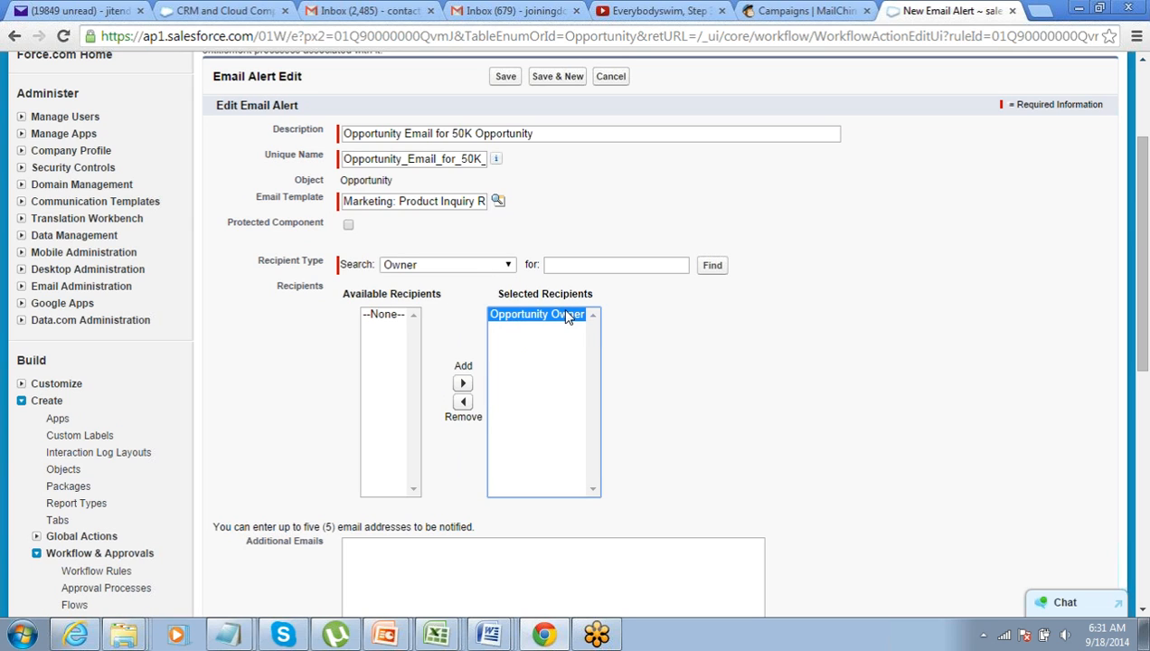
Browse the User and Account Owner recipient types, confirming Opportunity Owner stays selected
{"action": "left_click", "coordinate": [502, 264]}
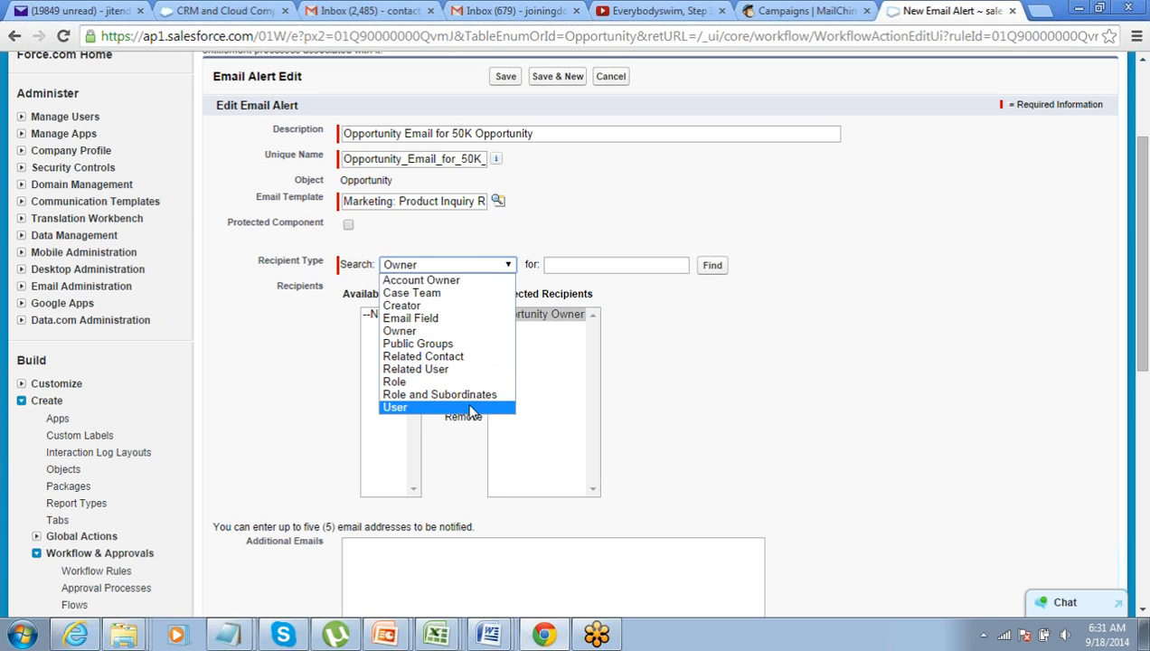
{"action": "left_click", "coordinate": [470, 408]}
{"action": "left_click", "coordinate": [456, 275]}
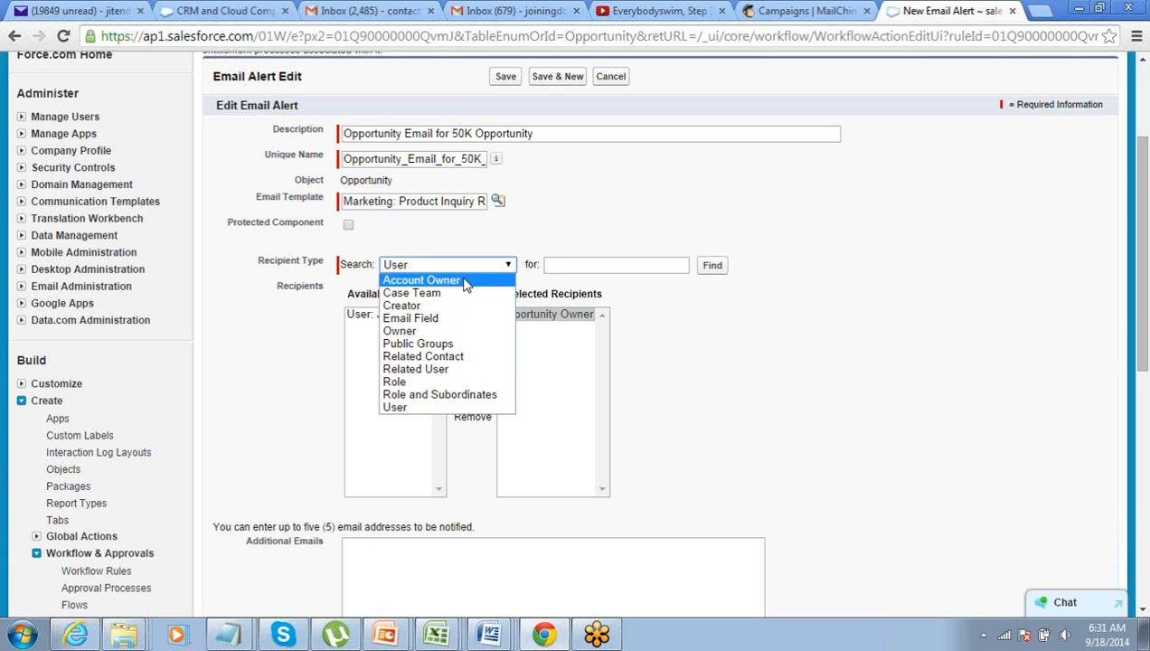
{"action": "left_click", "coordinate": [463, 281]}
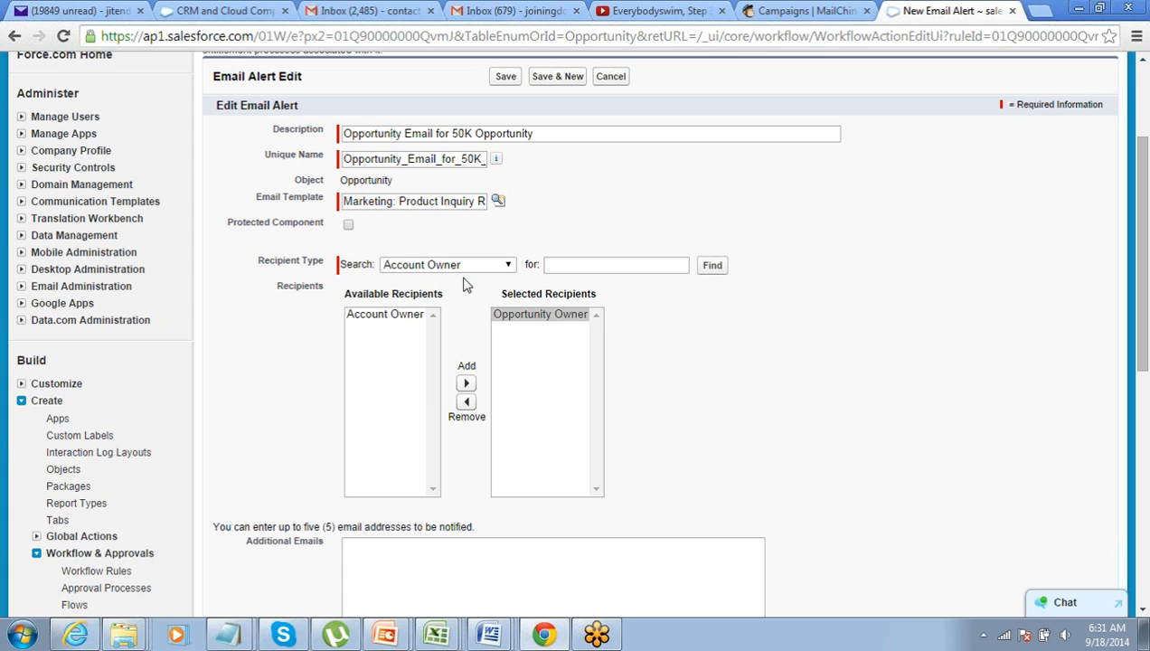
{"action": "left_click", "coordinate": [521, 324]}
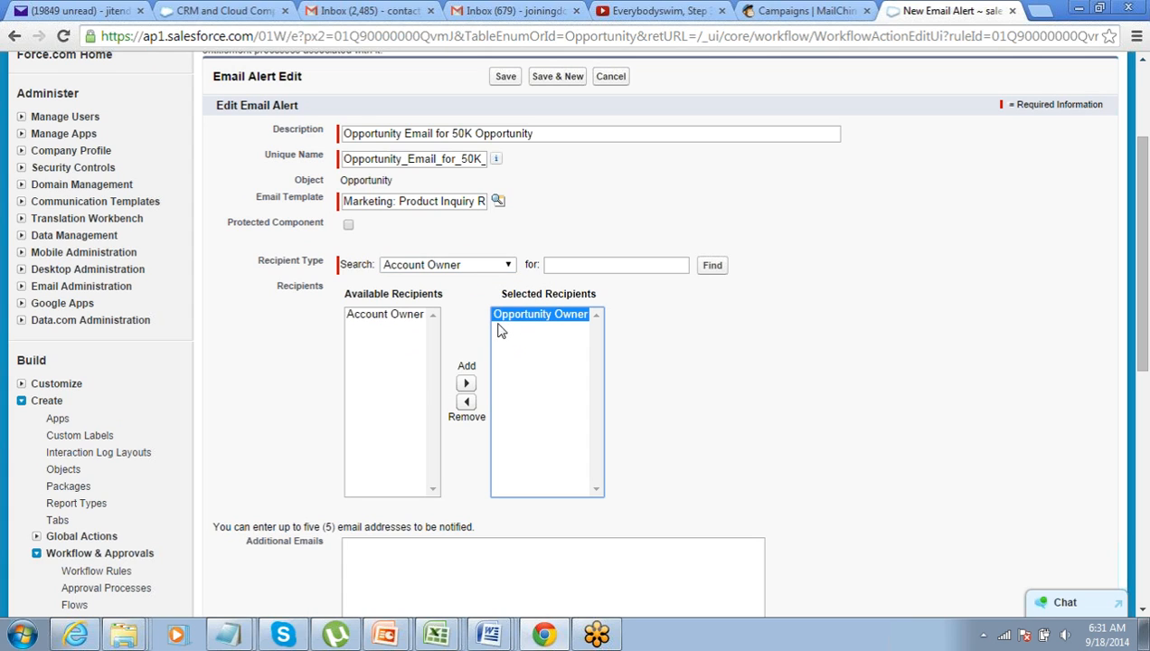
{"action": "left_click", "coordinate": [633, 336]}
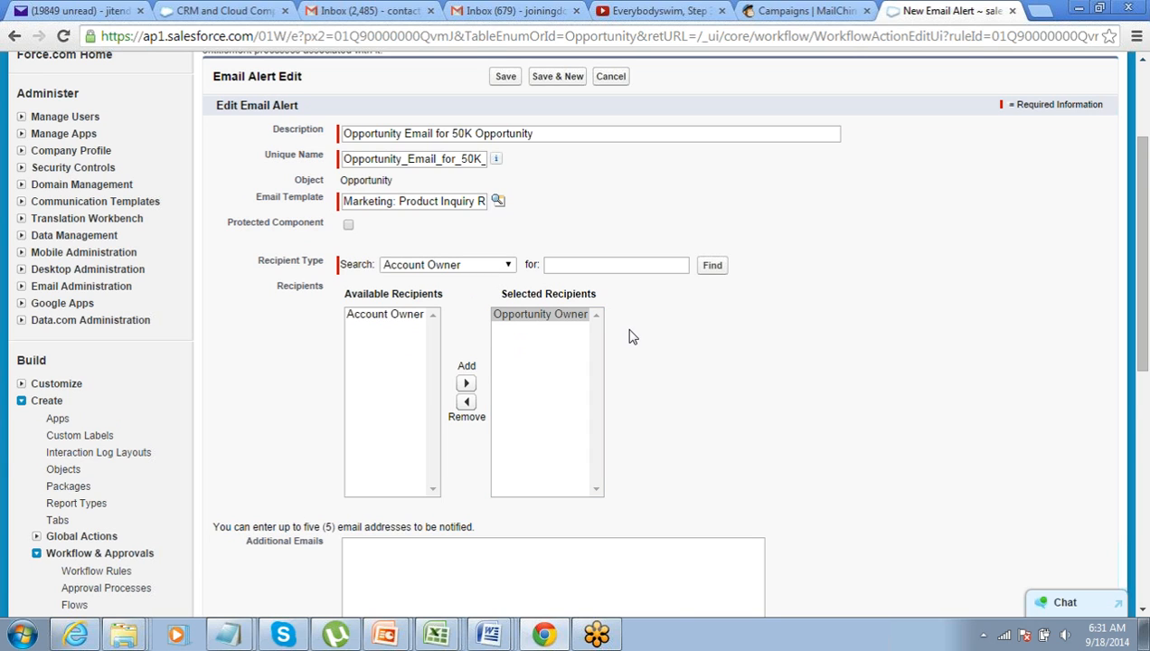
{"action": "scroll", "coordinate": [633, 337], "scroll_direction": "down", "scroll_amount": 1}
{"action": "scroll", "coordinate": [633, 336], "scroll_direction": "down", "scroll_amount": 1}
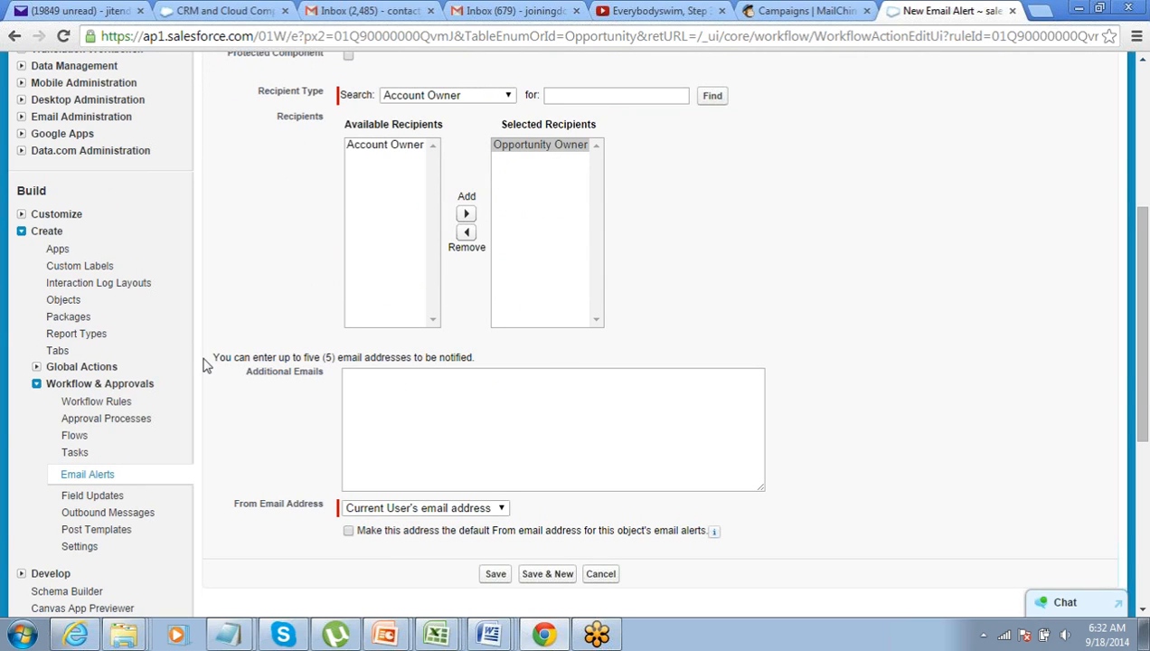
Enter an extra notification e-mail address under Additional Emails and save the alert
{"action": "left_click_drag", "start_coordinate": [215, 359], "coordinate": [358, 383]}
{"action": "left_click", "coordinate": [359, 384]}
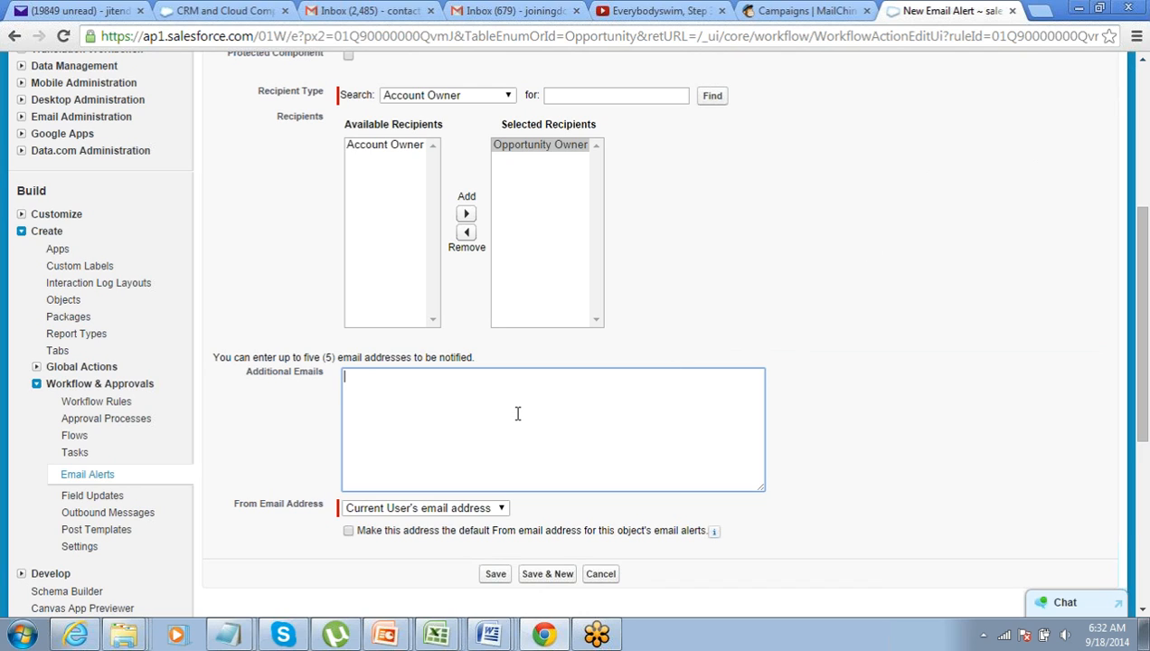
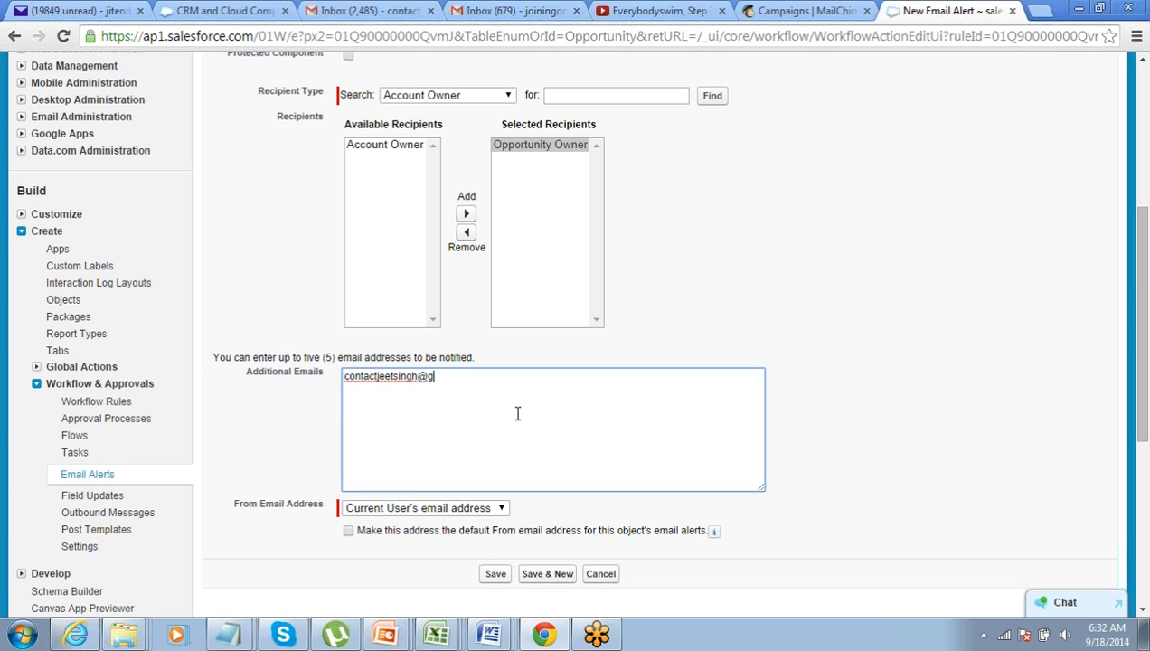
{"action": "scroll", "coordinate": [768, 339], "scroll_direction": "down", "scroll_amount": 2}
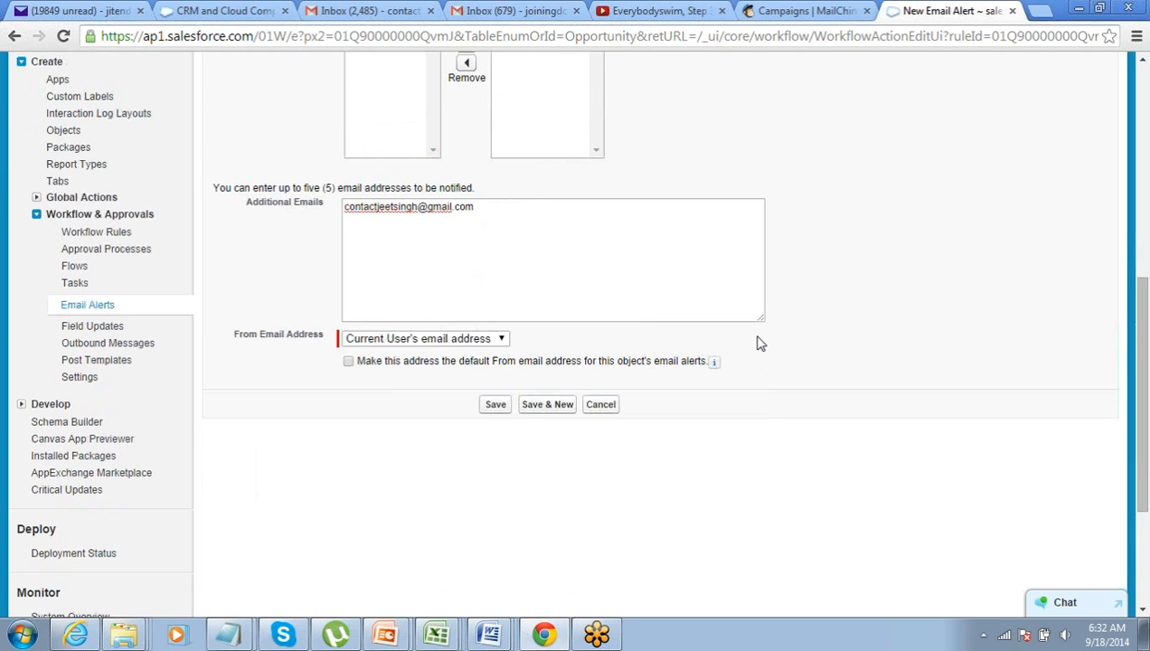
{"action": "left_click", "coordinate": [498, 411]}
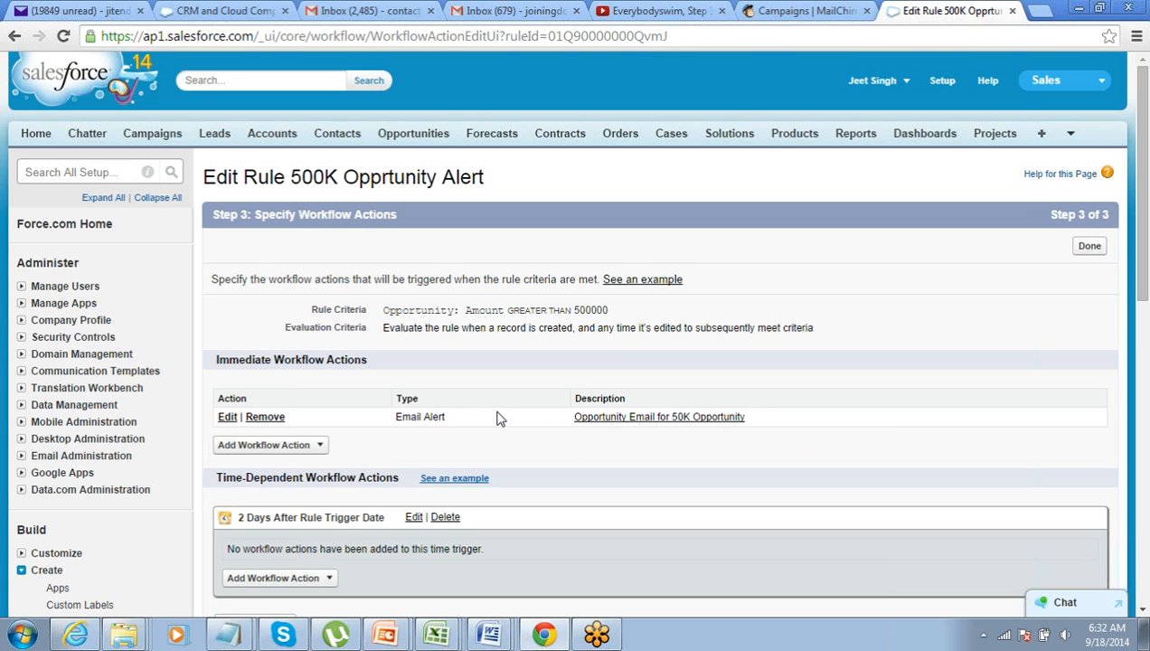
Review the immediate Email Alert action on step 3 and click Done
{"action": "scroll", "coordinate": [496, 418], "scroll_direction": "down", "scroll_amount": 3}
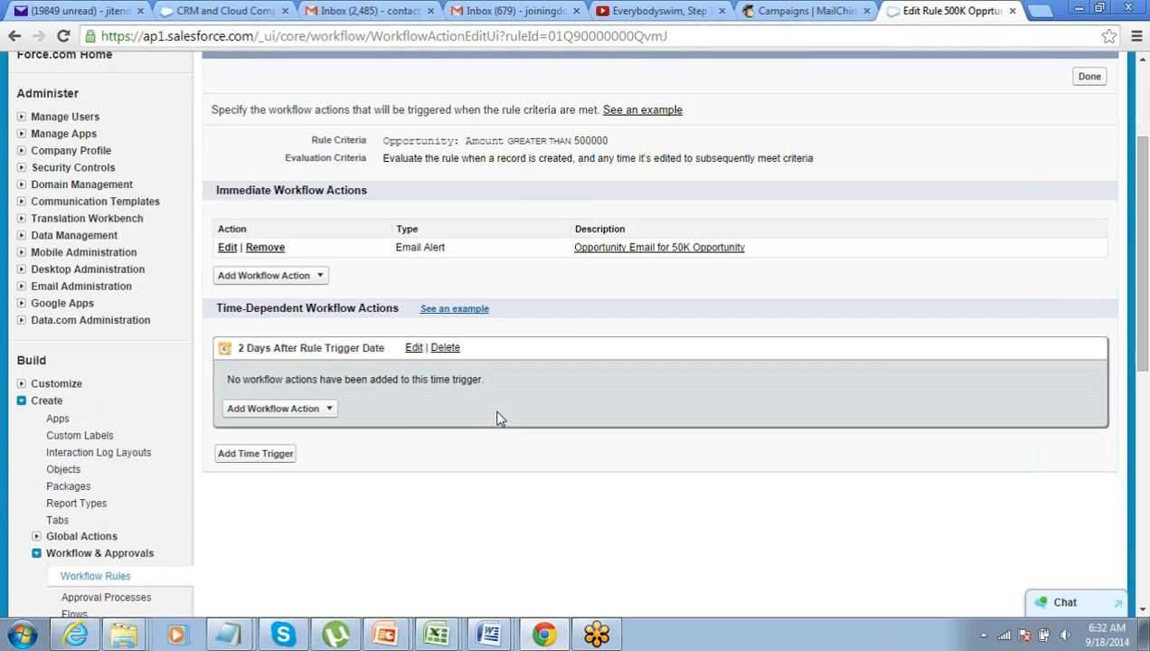
{"action": "scroll", "coordinate": [496, 417], "scroll_direction": "up", "scroll_amount": 3}
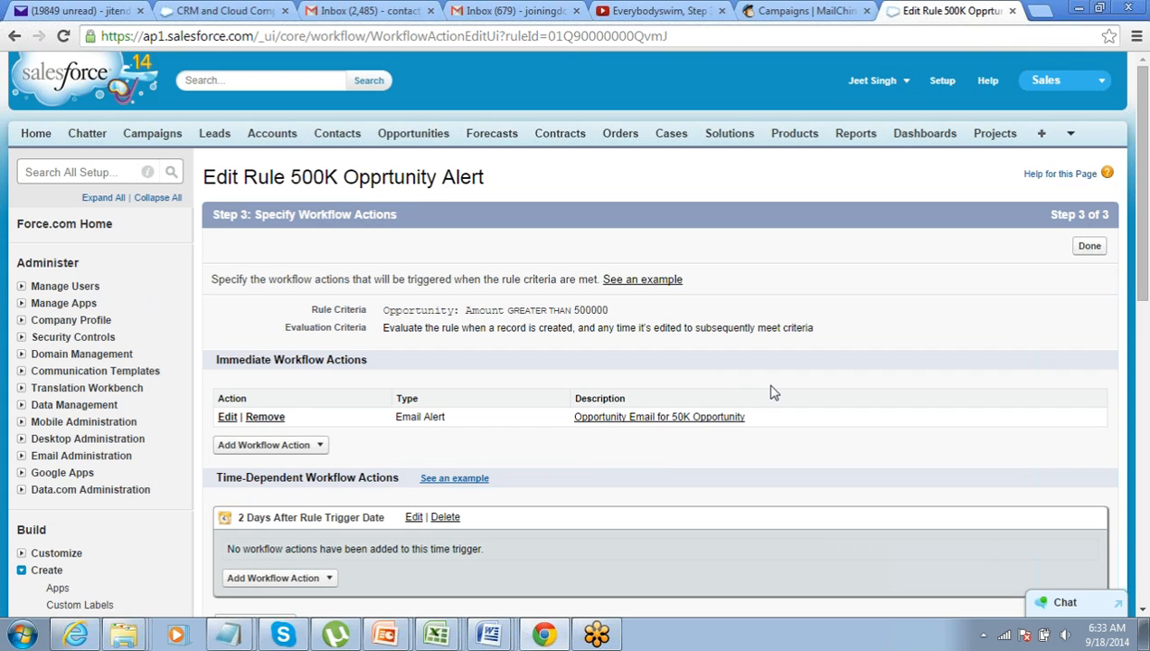
{"action": "left_click", "coordinate": [1087, 247]}
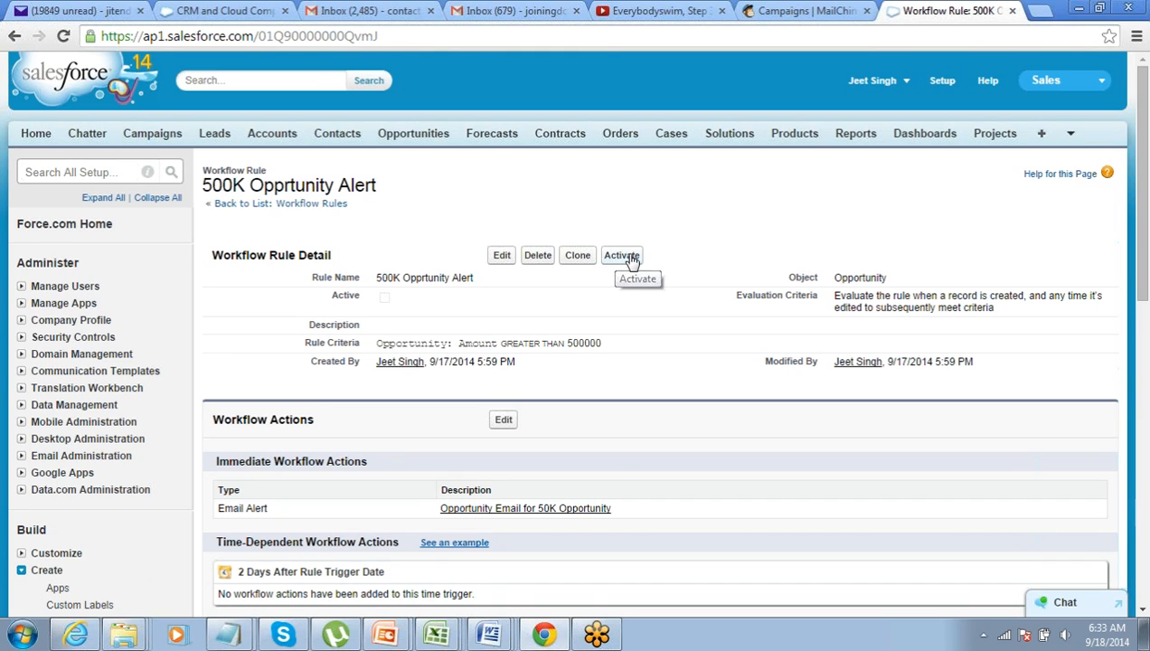
Try activating the rule, accept the default workflow user prompt, then start a new opportunity before leaving it for Setup
{"action": "left_click", "coordinate": [621, 256]}
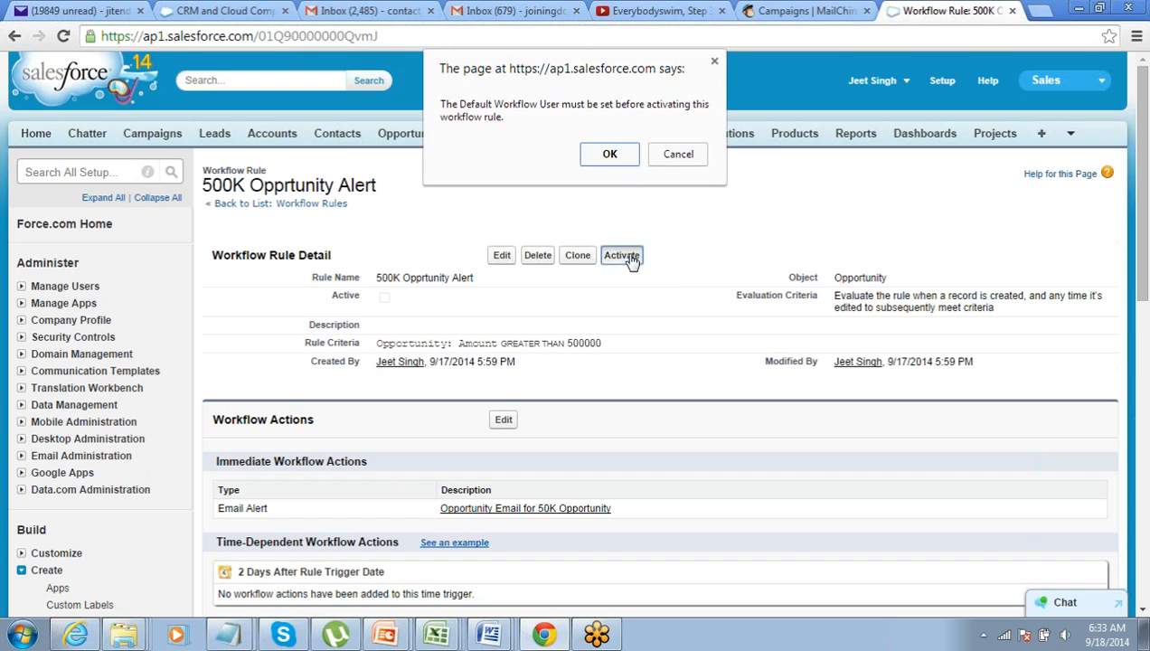
{"action": "left_click", "coordinate": [611, 160]}
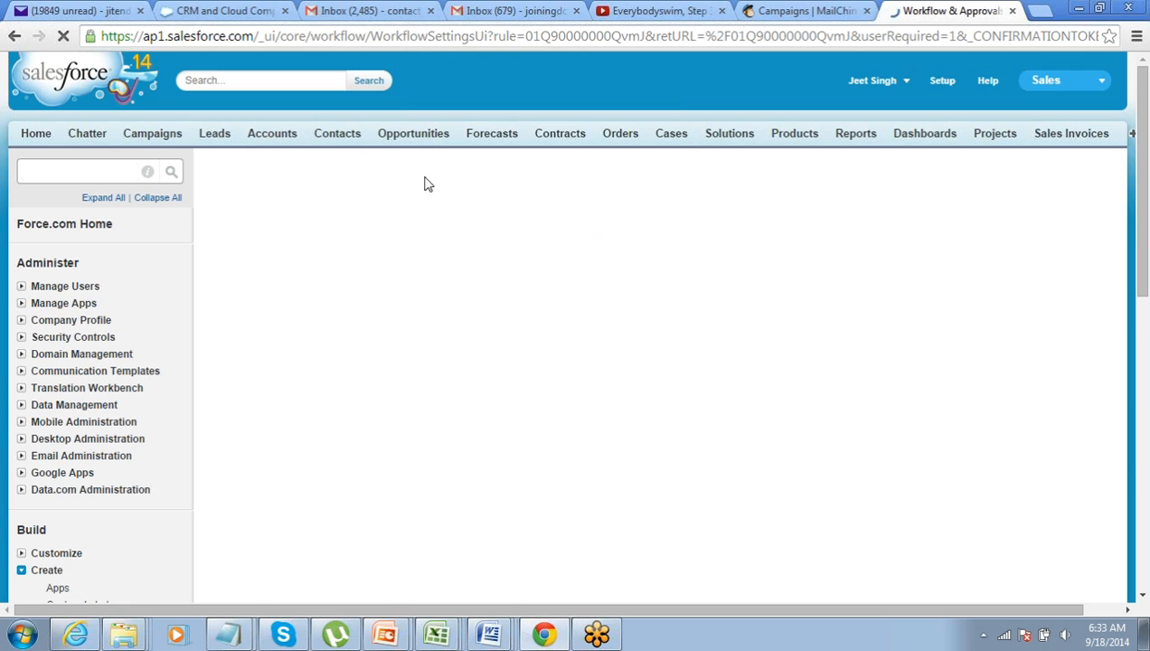
{"action": "left_click", "coordinate": [425, 136]}
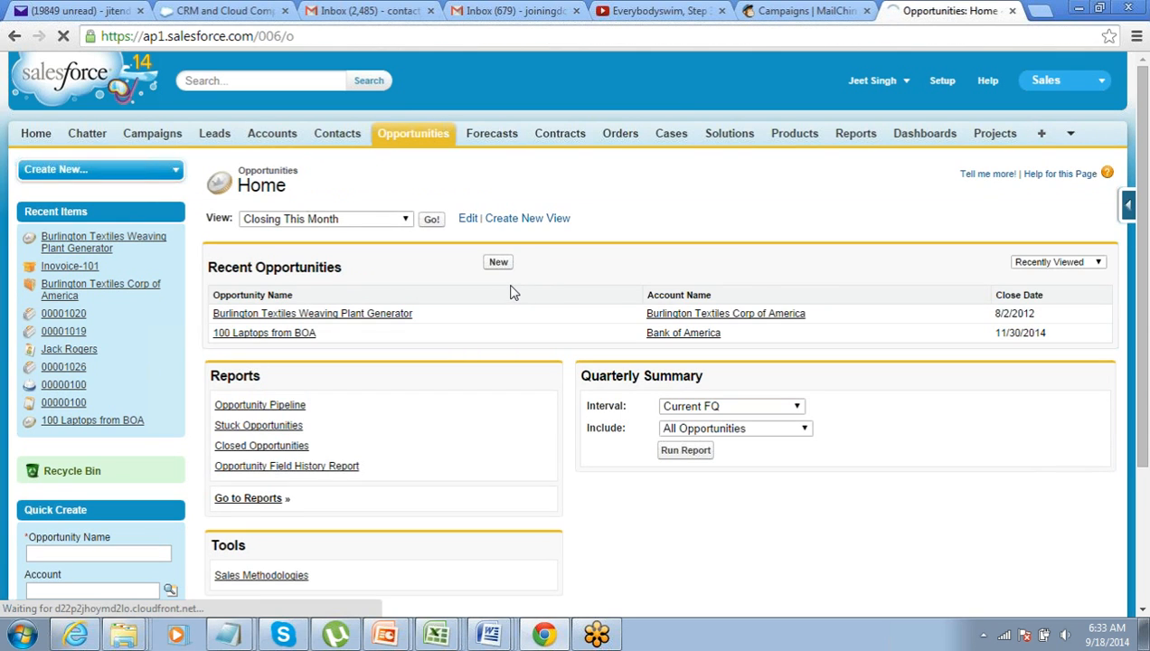
{"action": "left_click", "coordinate": [499, 263]}
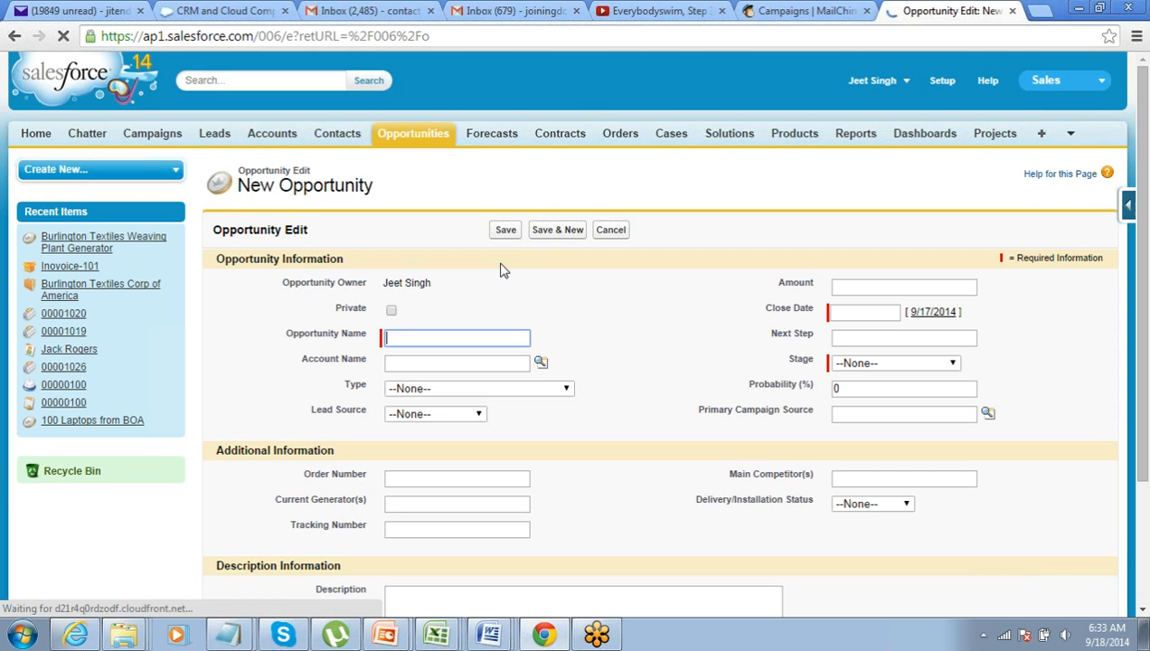
{"action": "left_click", "coordinate": [489, 338]}
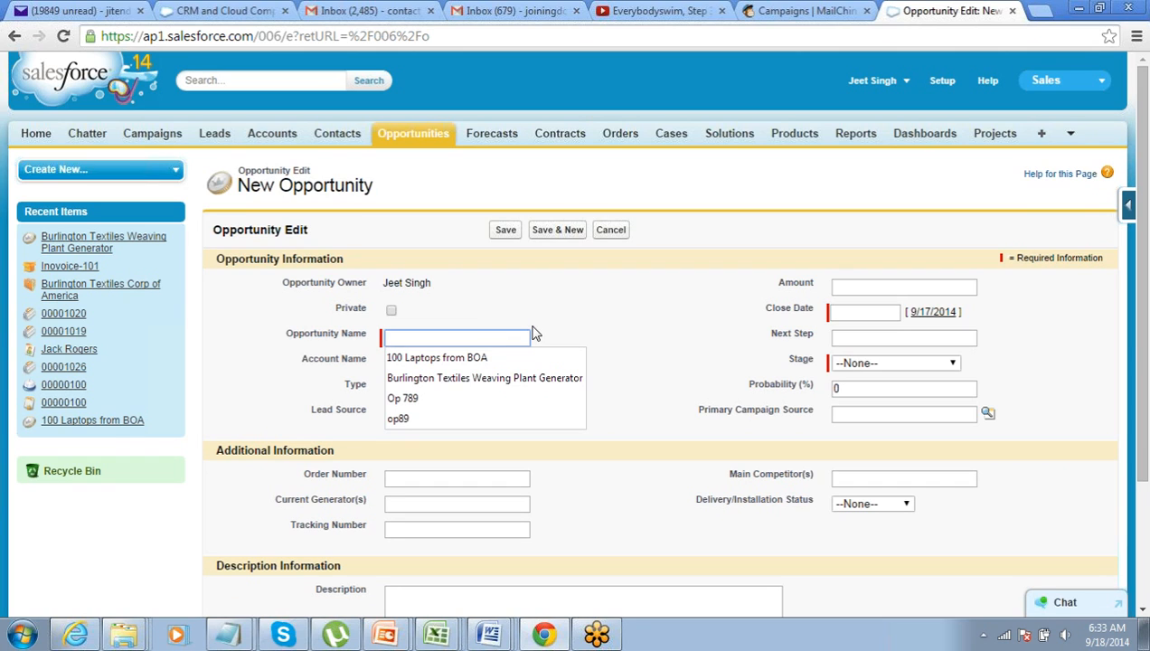
{"action": "left_click", "coordinate": [942, 80]}
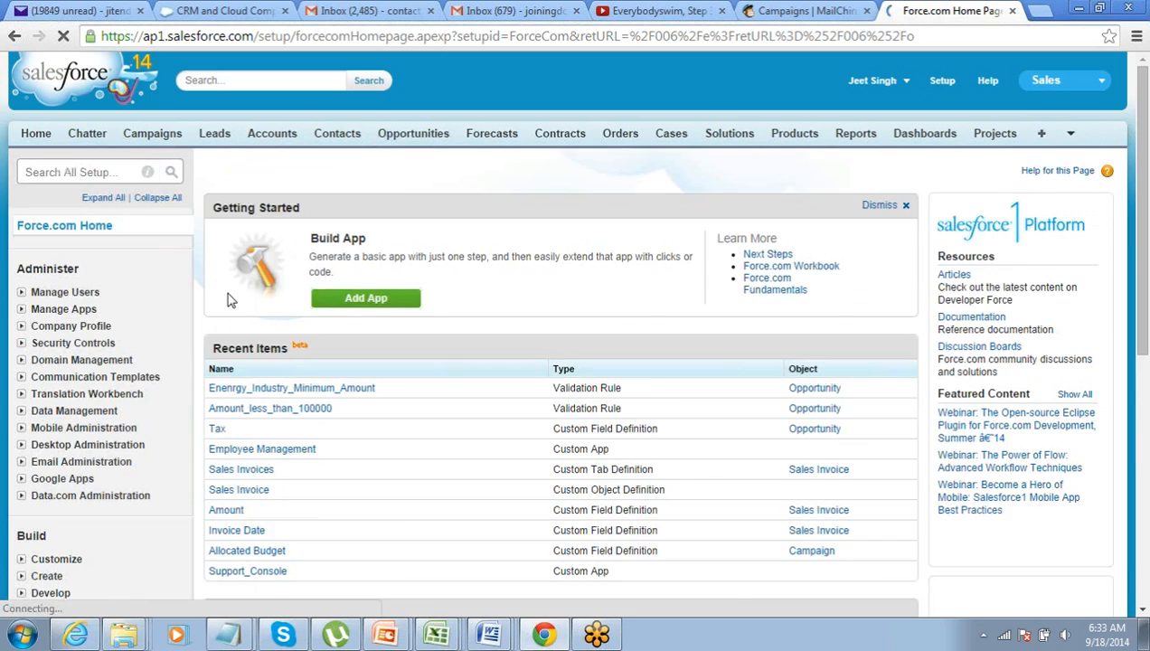
Return to Create > Workflow & Approvals > Workflow Rules and continue past the introduction
{"action": "scroll", "coordinate": [231, 300], "scroll_direction": "down", "scroll_amount": 2}
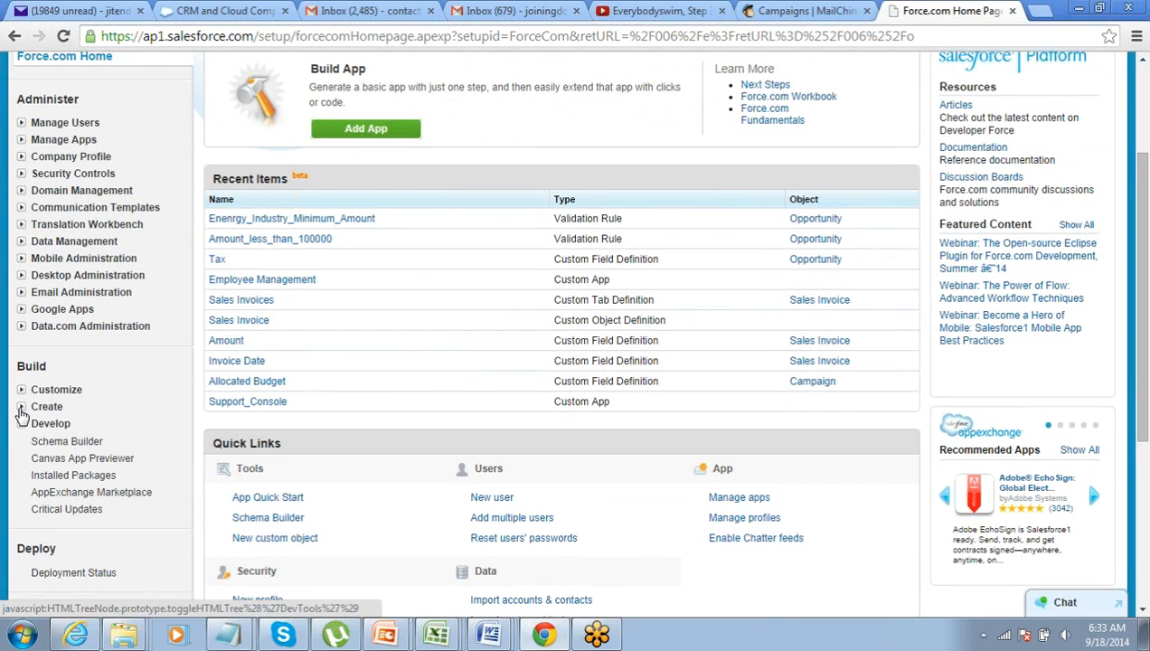
{"action": "left_click", "coordinate": [21, 409]}
{"action": "left_click", "coordinate": [45, 558]}
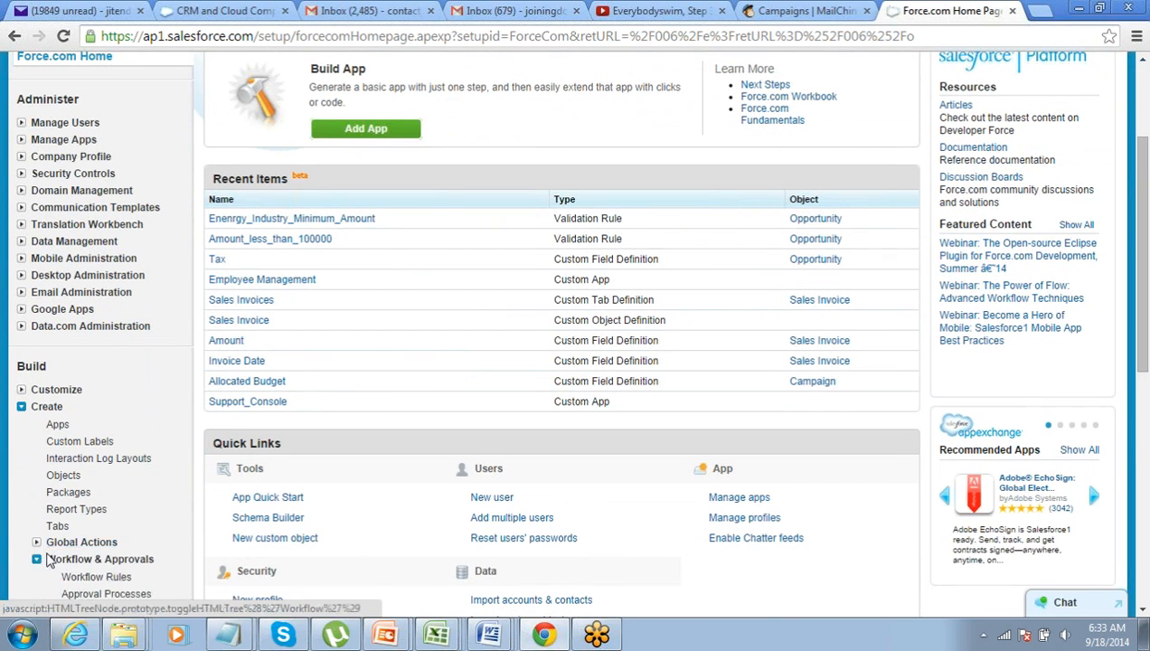
{"action": "scroll", "coordinate": [49, 560], "scroll_direction": "down", "scroll_amount": 2}
{"action": "left_click", "coordinate": [87, 408]}
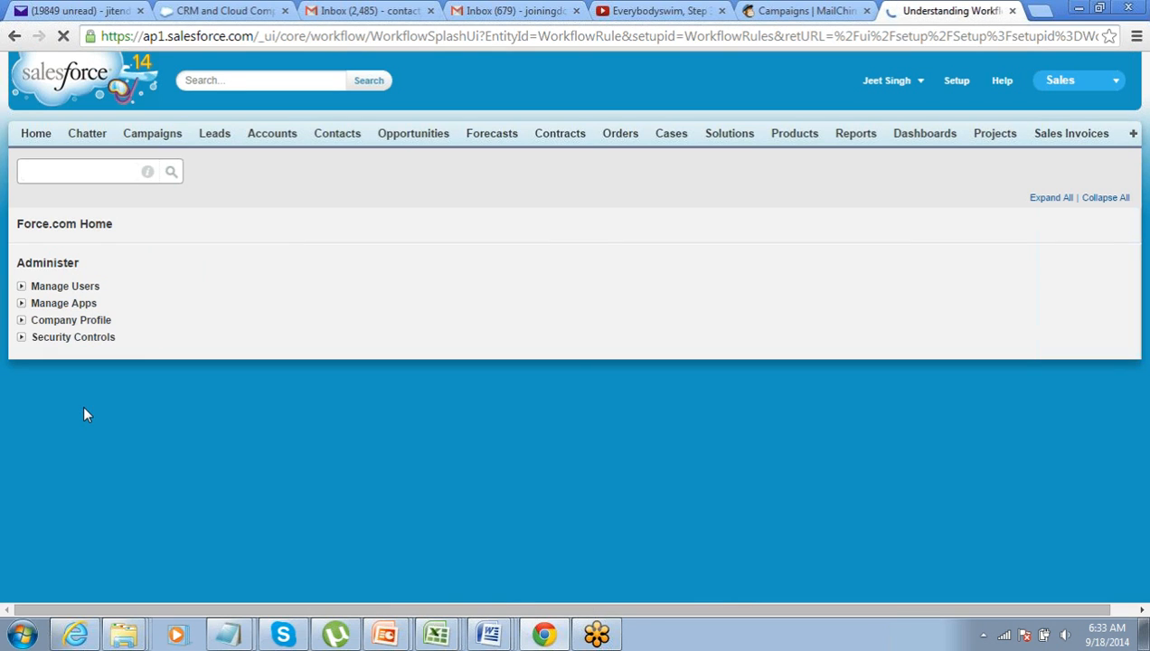
{"action": "scroll", "coordinate": [244, 412], "scroll_direction": "down", "scroll_amount": 3}
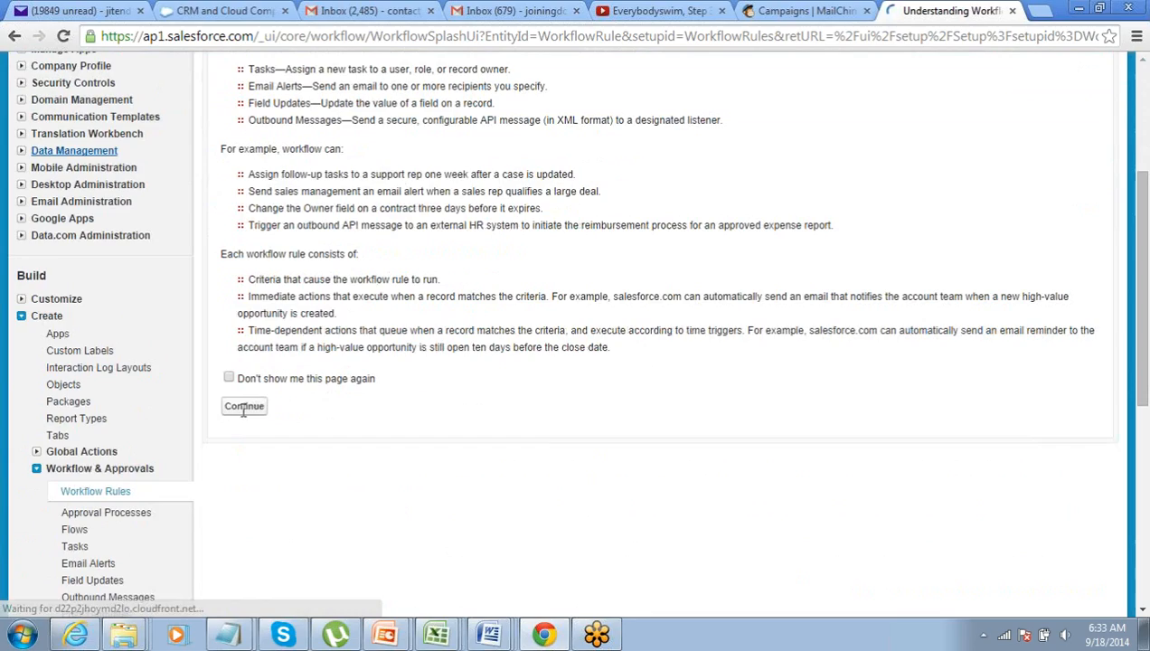
{"action": "left_click", "coordinate": [244, 406]}
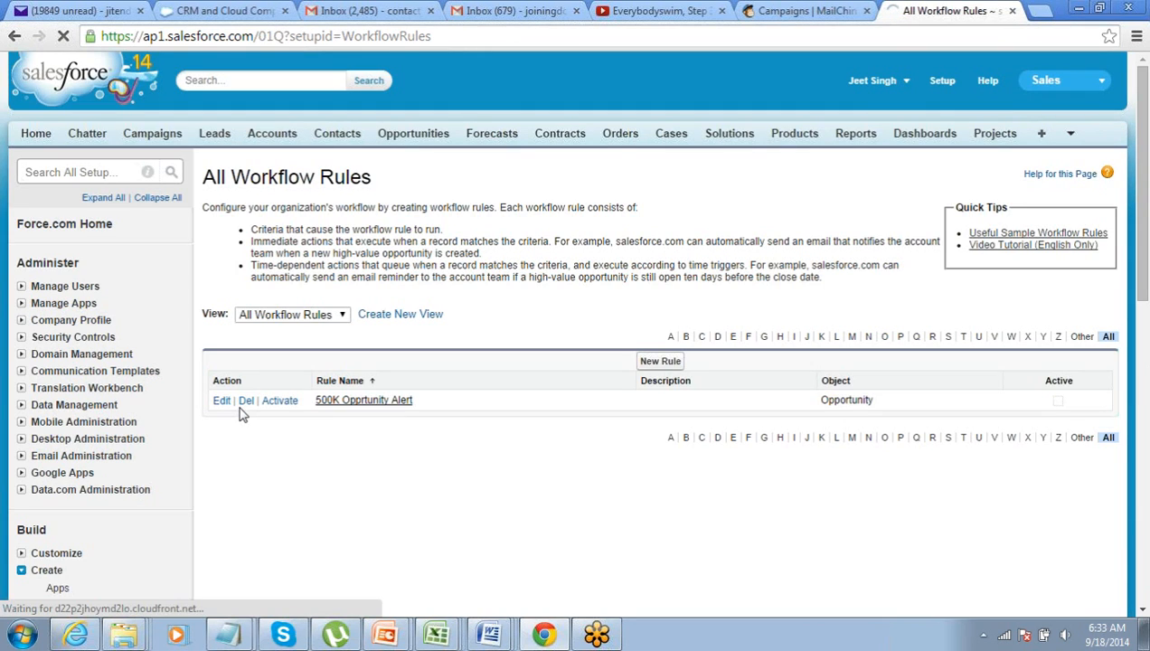
Activate '500K Opprtunity Alert' after looking up and saving a default workflow user, then open Opportunities
{"action": "left_click", "coordinate": [280, 401]}
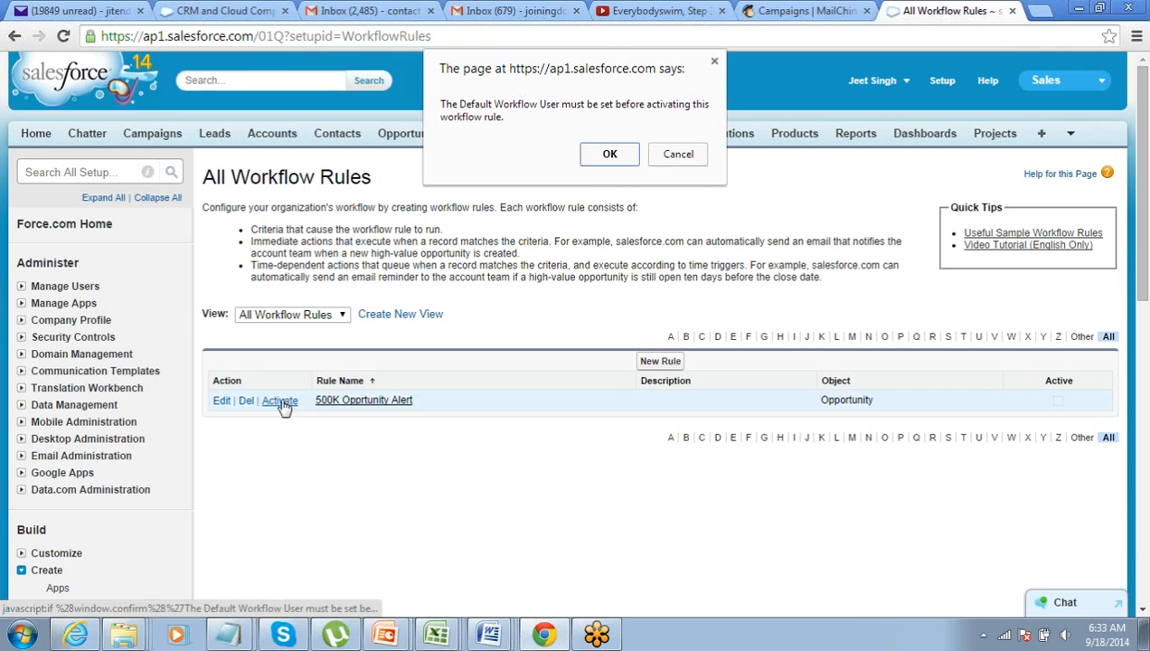
{"action": "left_click", "coordinate": [617, 153]}
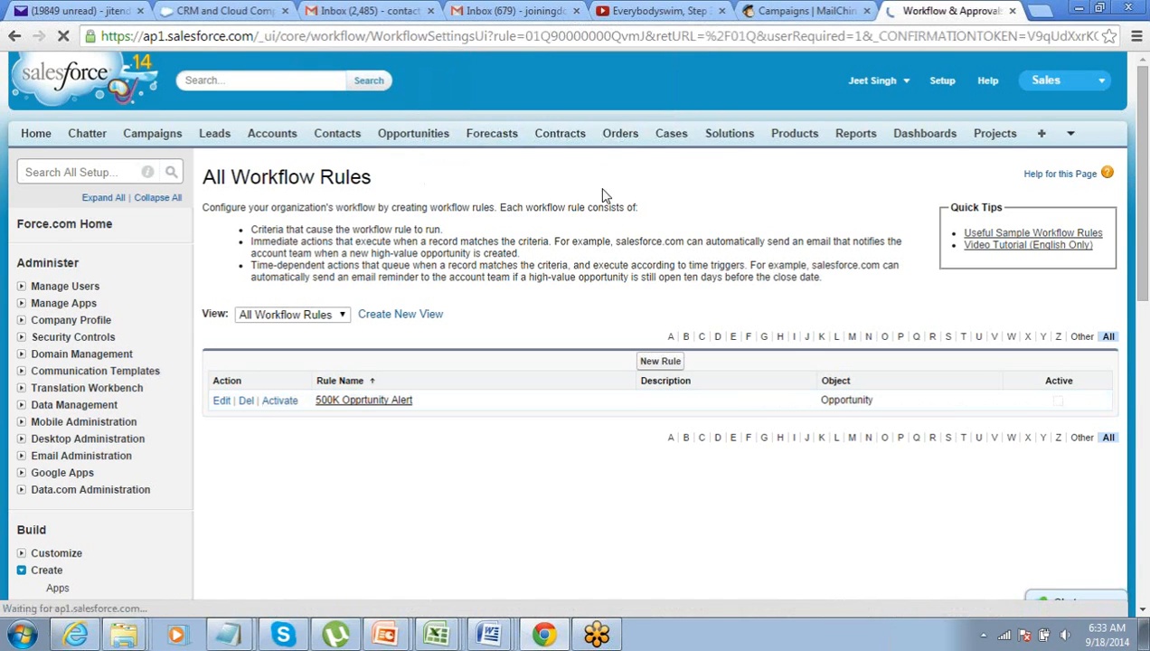
{"action": "left_click", "coordinate": [539, 288]}
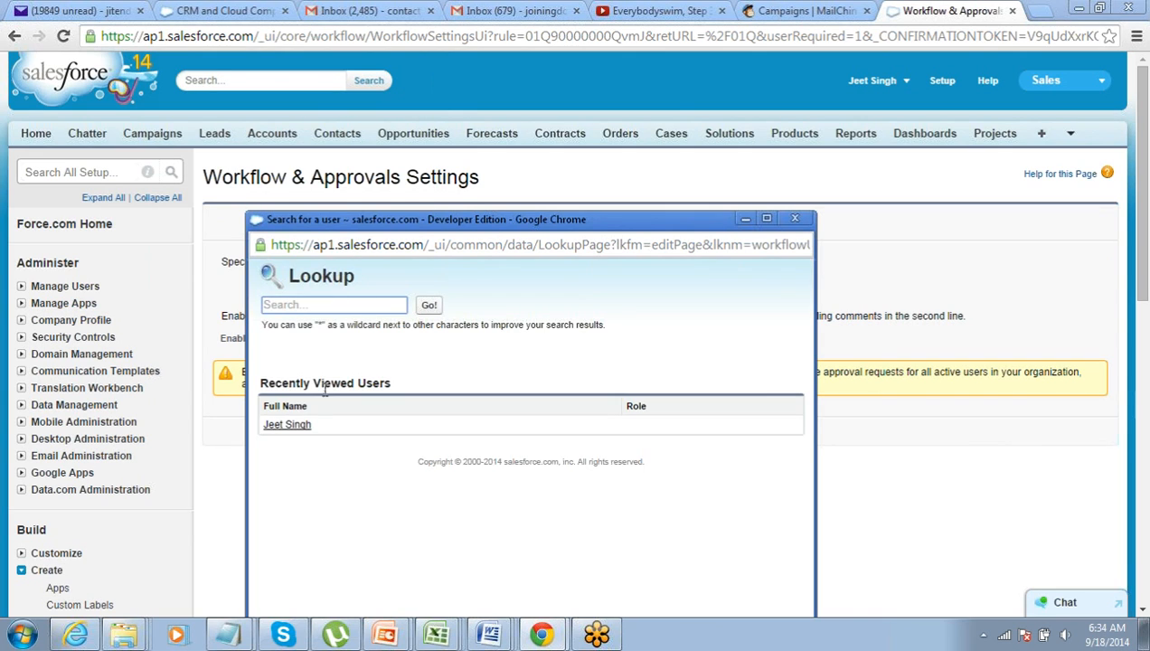
{"action": "left_click", "coordinate": [291, 426]}
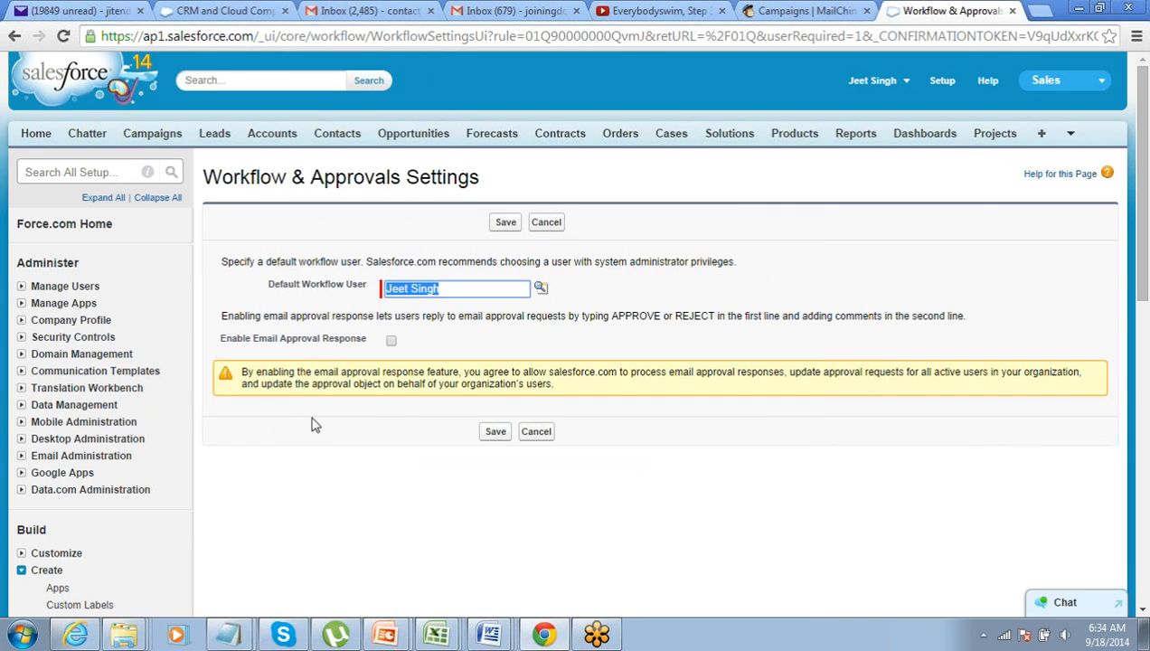
{"action": "left_click", "coordinate": [497, 432]}
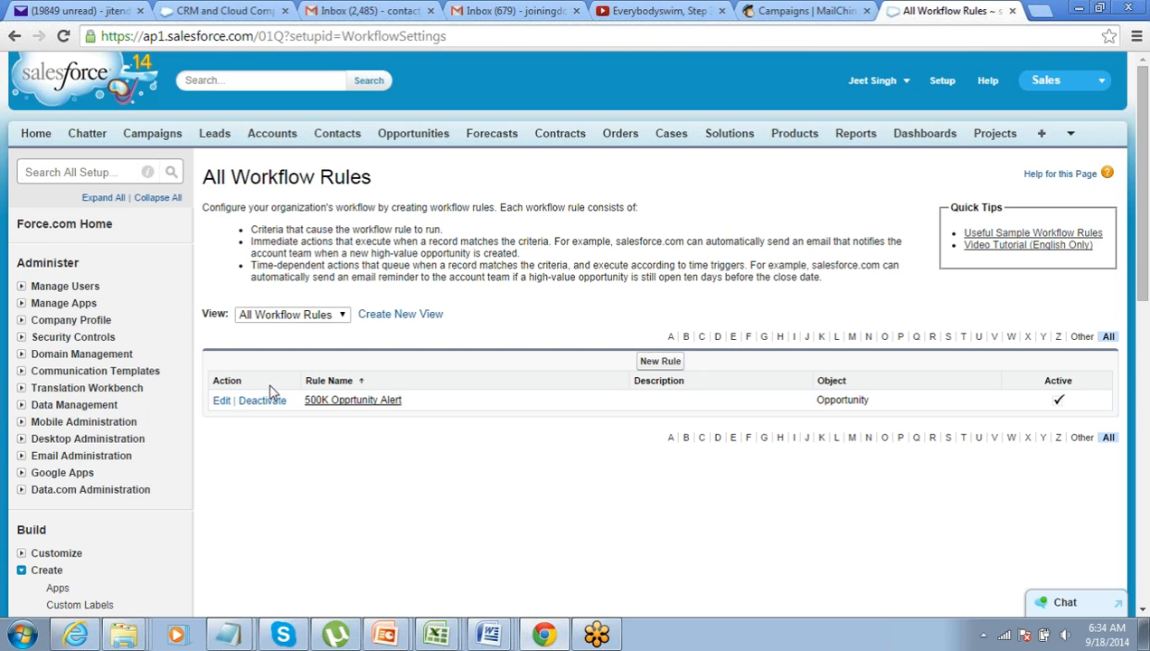
{"action": "left_click", "coordinate": [411, 136]}
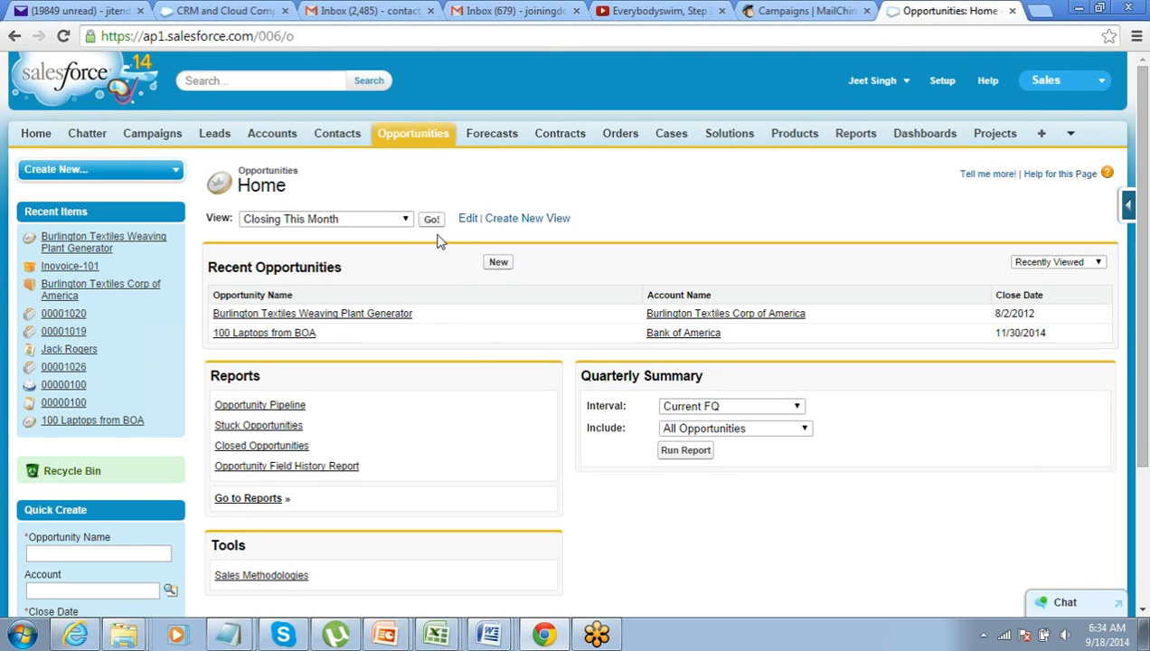
Switch the Opportunities list to the All Opportunities view and scroll through it
{"action": "left_click", "coordinate": [406, 223]}
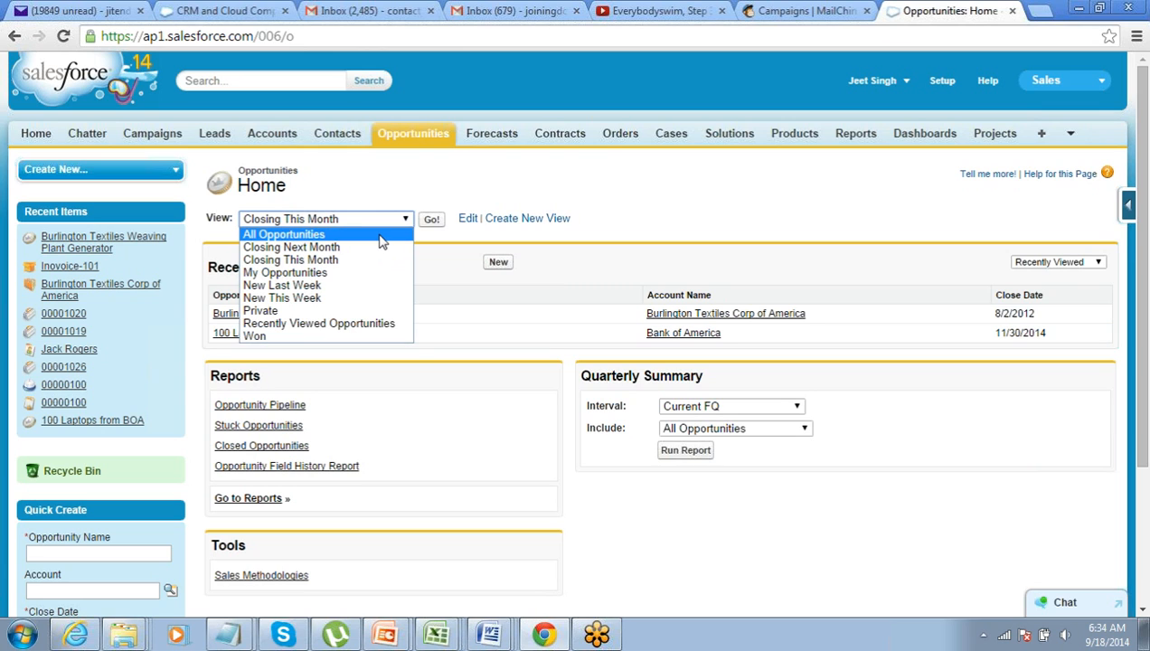
{"action": "left_click", "coordinate": [381, 237]}
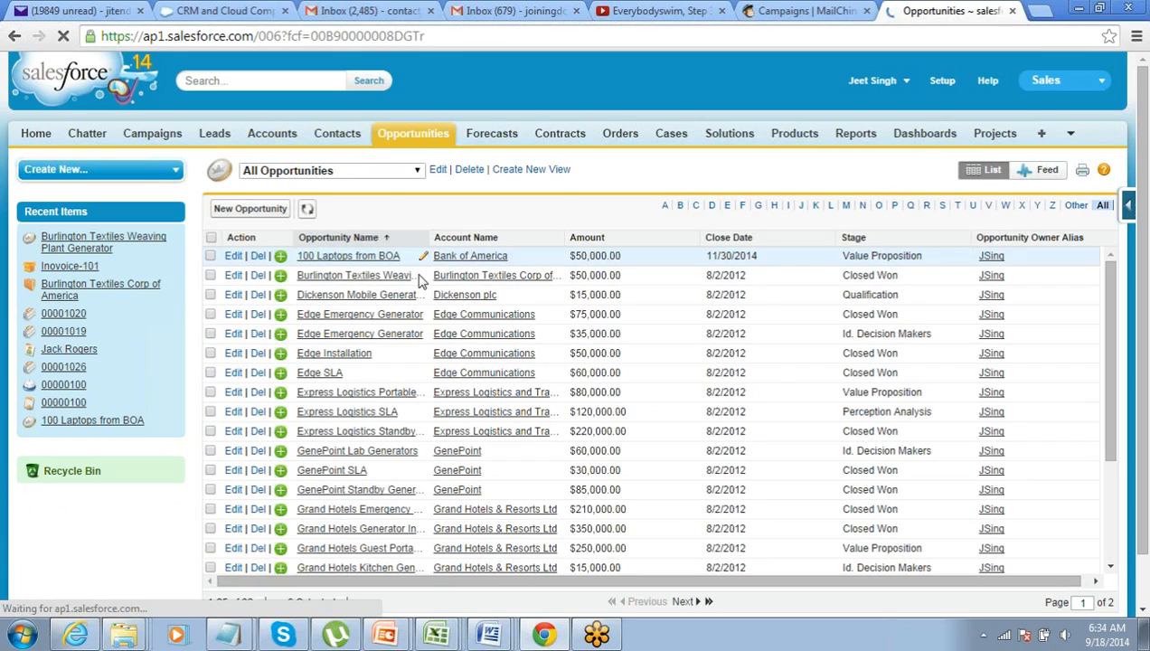
{"action": "scroll", "coordinate": [428, 324], "scroll_direction": "down", "scroll_amount": 2}
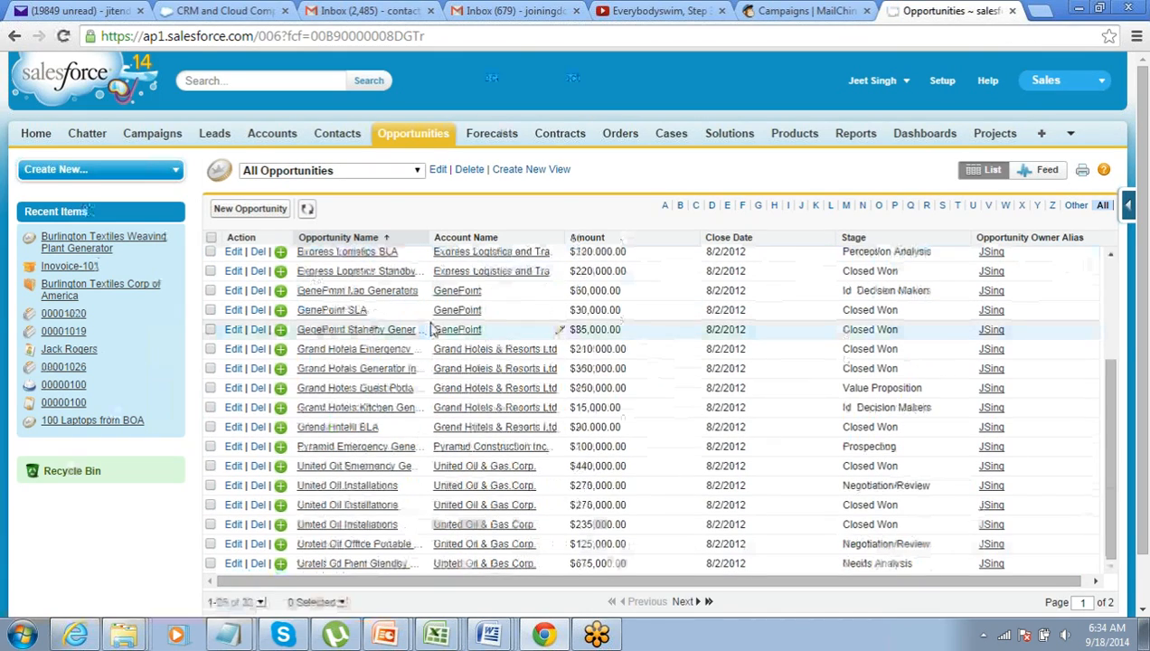
{"action": "scroll", "coordinate": [432, 328], "scroll_direction": "down", "scroll_amount": 1}
{"action": "scroll", "coordinate": [434, 330], "scroll_direction": "up", "scroll_amount": 1}
{"action": "scroll", "coordinate": [432, 330], "scroll_direction": "up", "scroll_amount": 3}
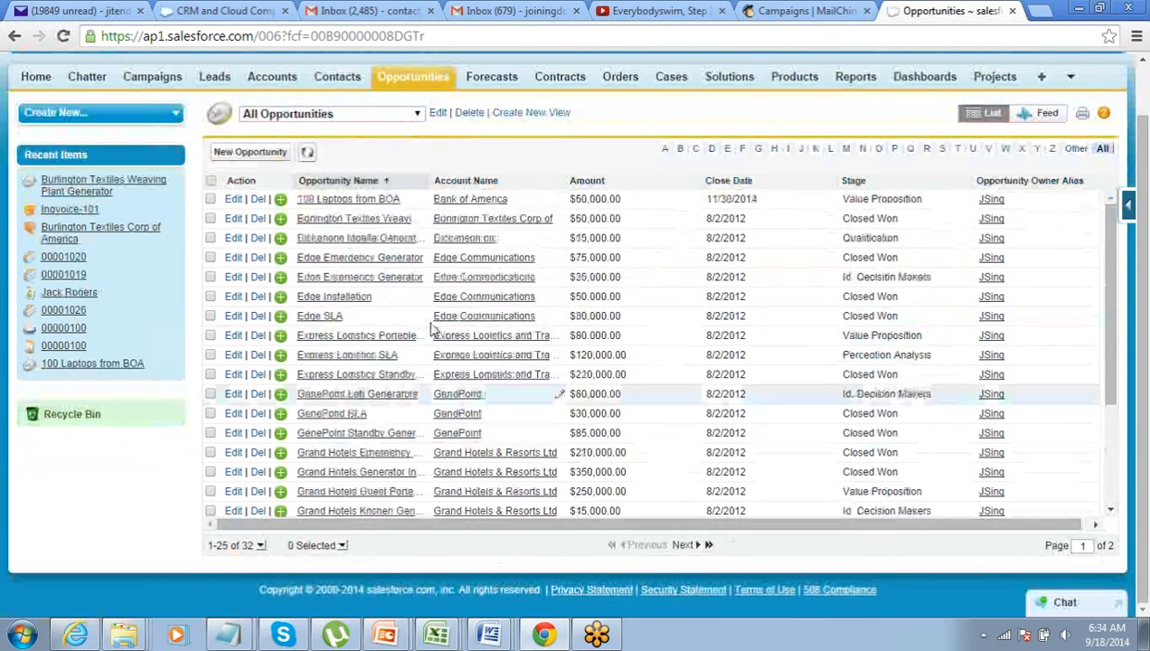
{"action": "scroll", "coordinate": [432, 330], "scroll_direction": "down", "scroll_amount": 3}
{"action": "scroll", "coordinate": [432, 330], "scroll_direction": "down", "scroll_amount": 1}
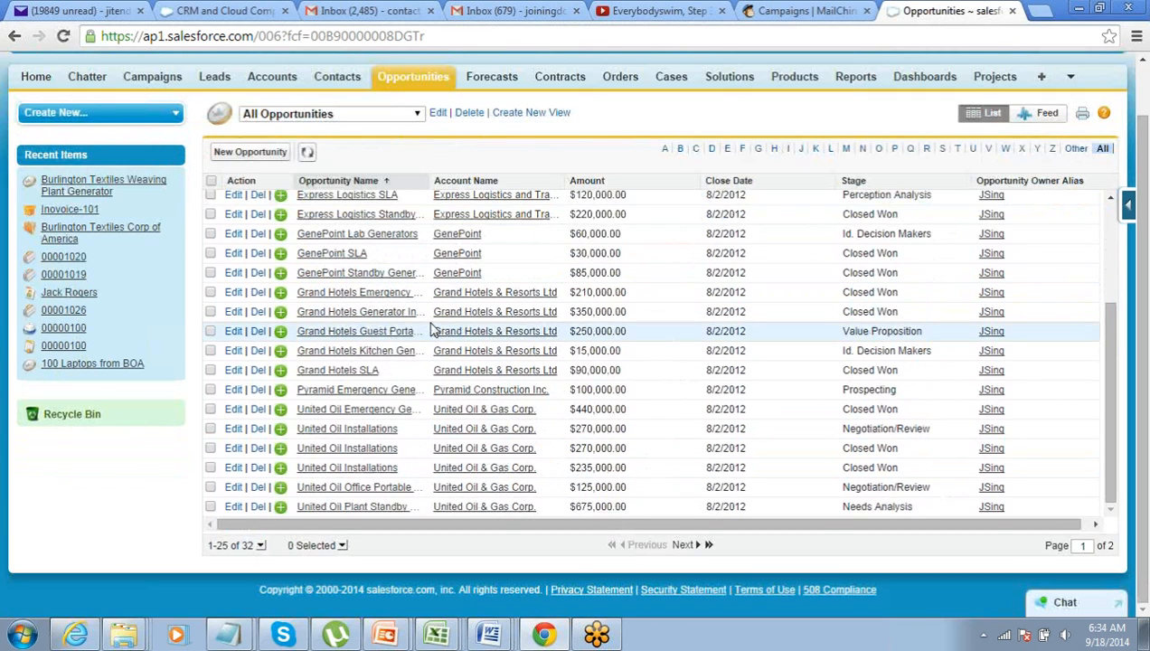
{"action": "scroll", "coordinate": [432, 330], "scroll_direction": "up", "scroll_amount": 4}
{"action": "scroll", "coordinate": [432, 330], "scroll_direction": "down", "scroll_amount": 1}
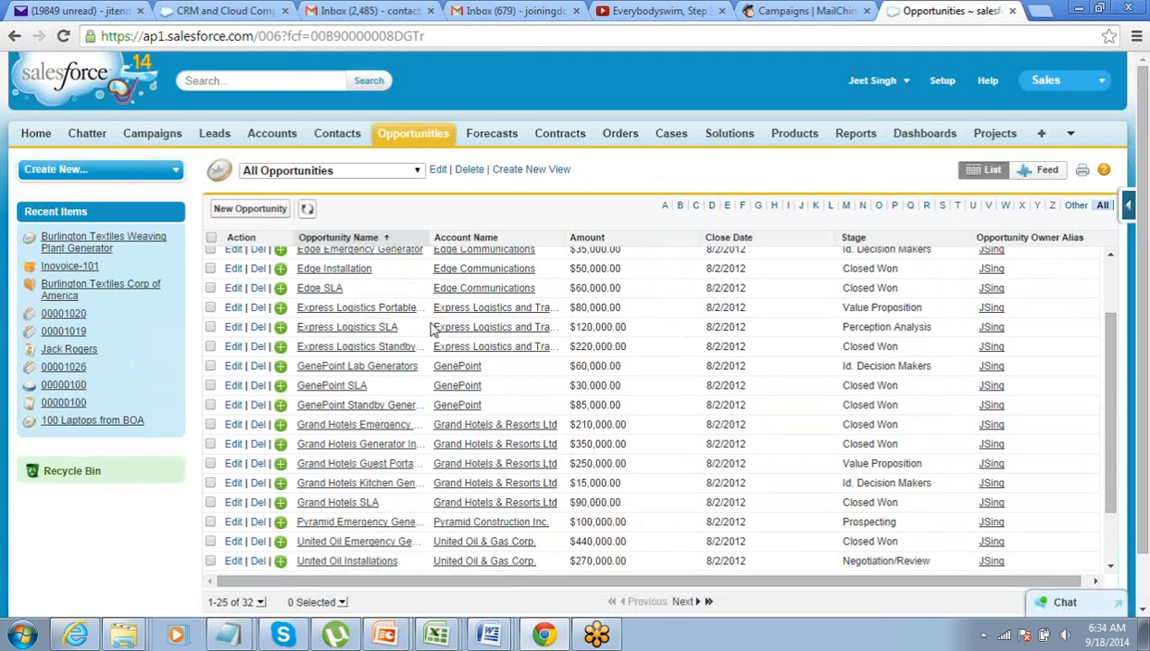
Filter the list to names starting with O, then return to the Opportunities home page
{"action": "left_click", "coordinate": [879, 207]}
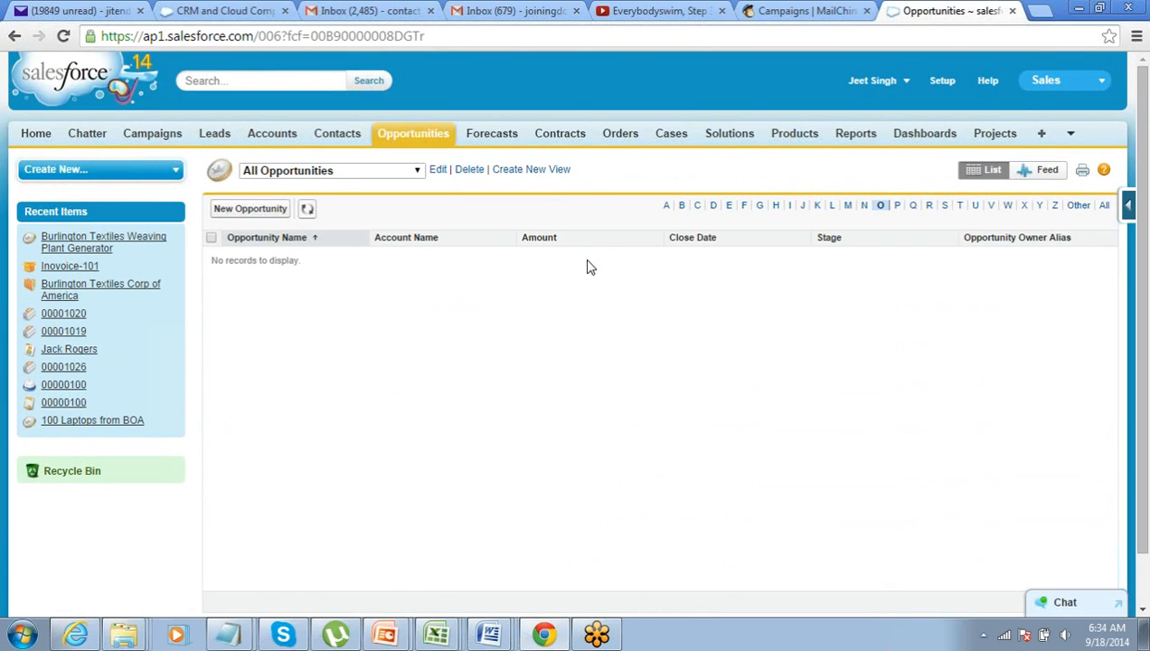
{"action": "left_click", "coordinate": [376, 179]}
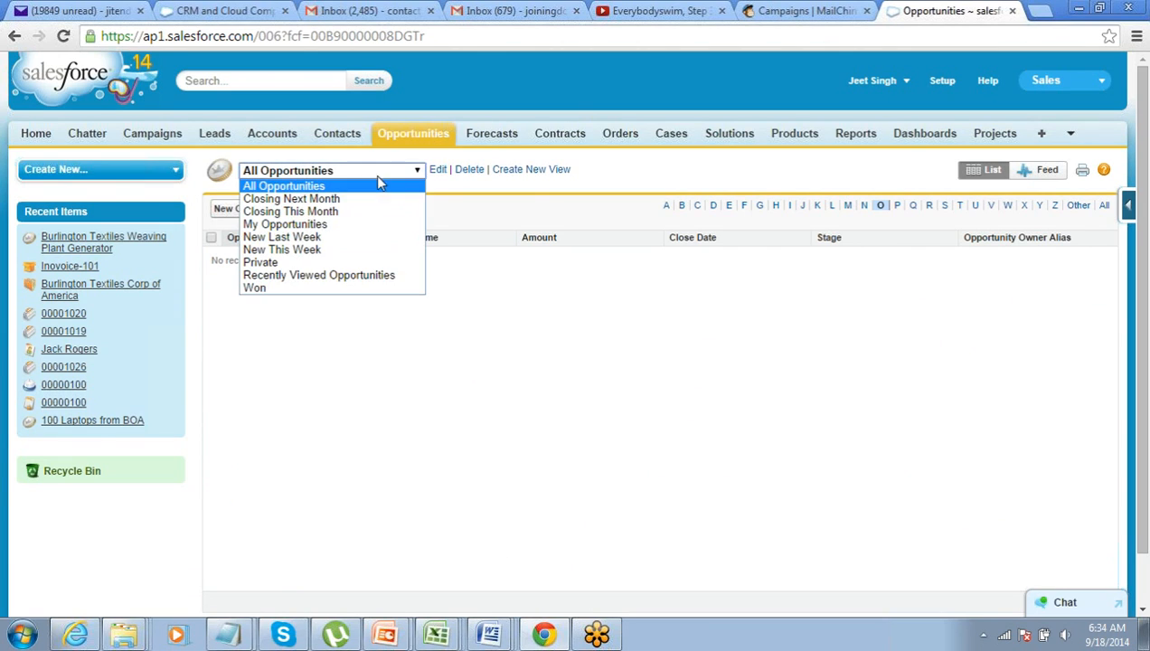
{"action": "left_click", "coordinate": [598, 187]}
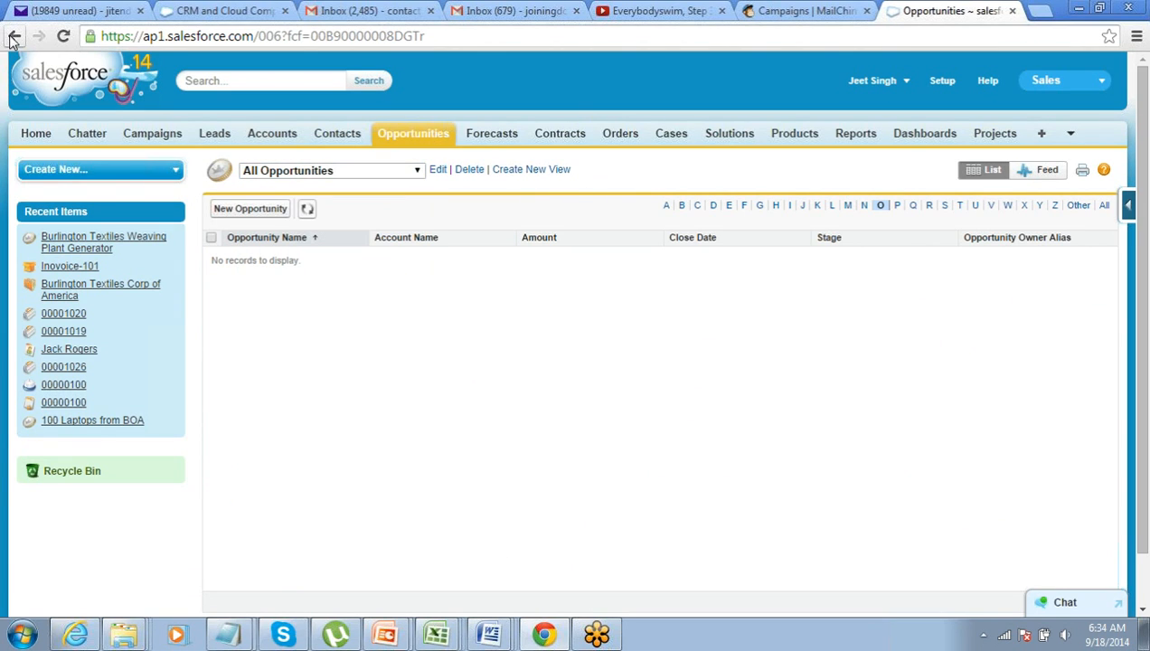
{"action": "left_click", "coordinate": [15, 38]}
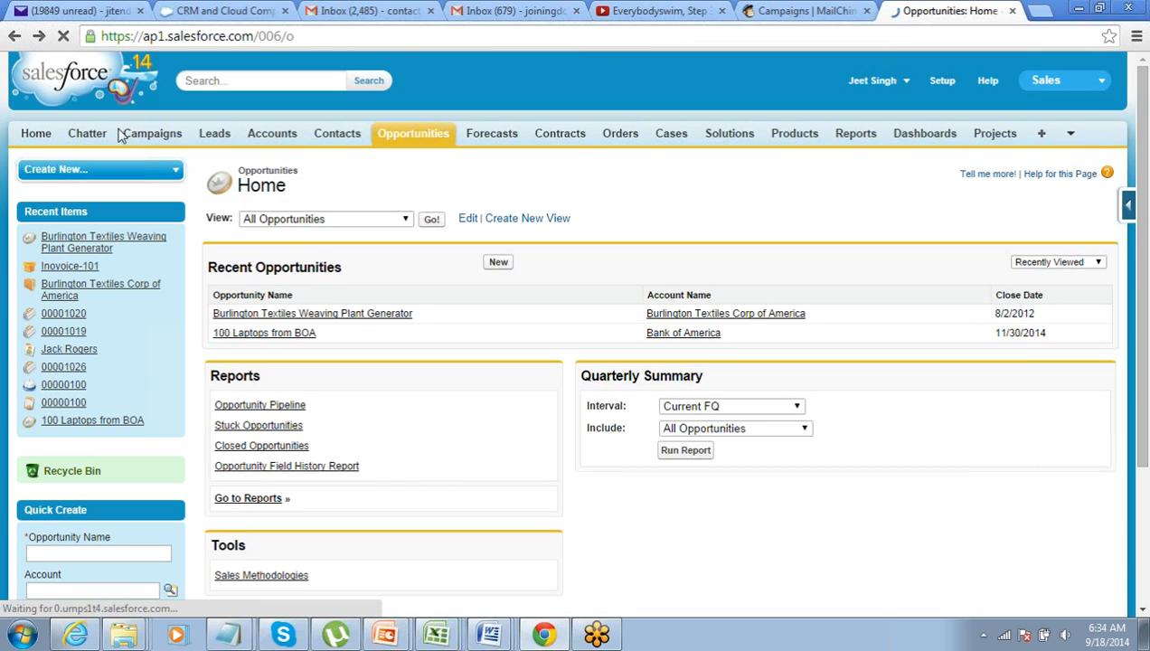
Save new opportunity OP23: Burlington Textiles Corp of America, 600000, closing 9/18/2014, stage Id. Decision Makers
{"action": "left_click", "coordinate": [499, 264]}
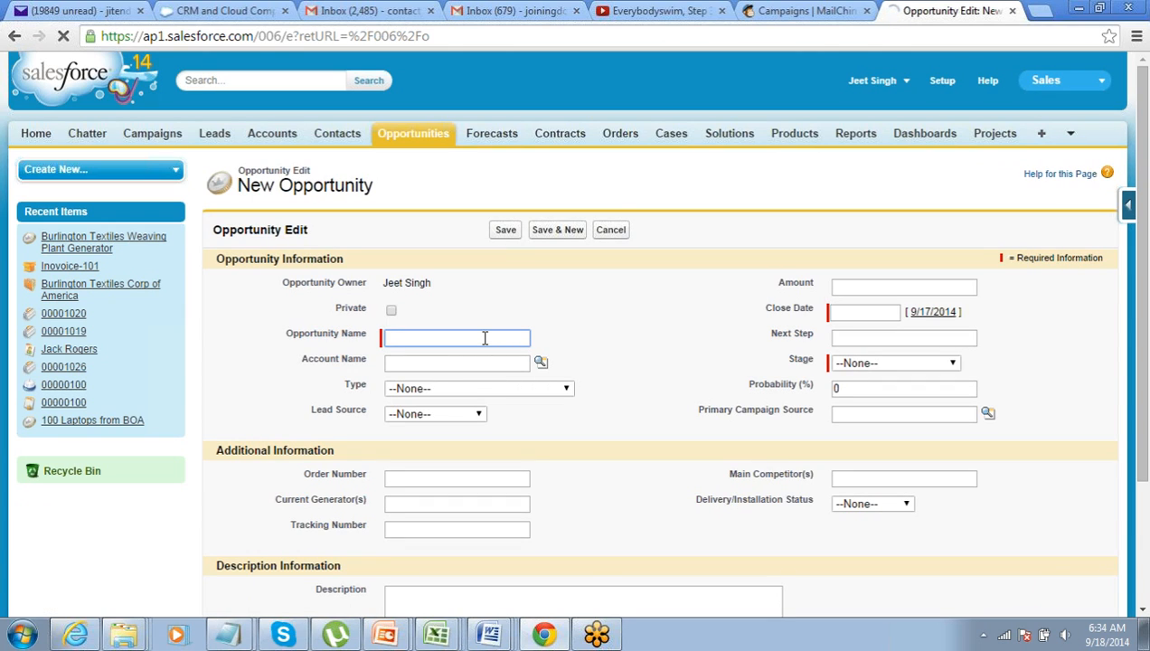
{"action": "type", "text": "OP23"}
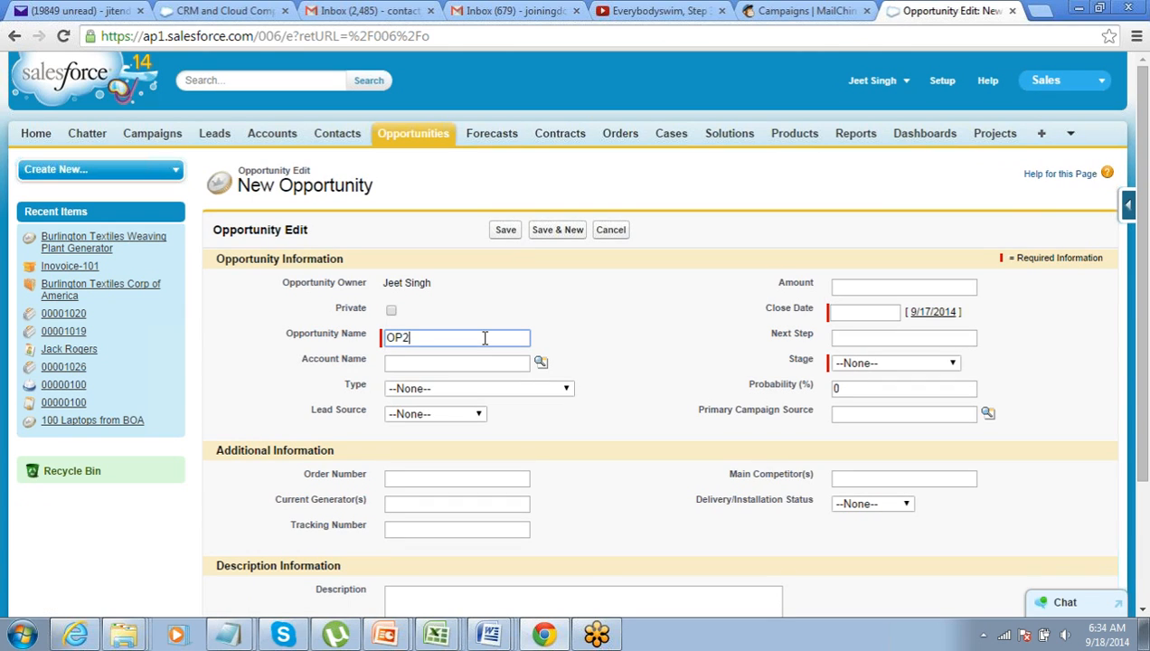
{"action": "left_click", "coordinate": [541, 362]}
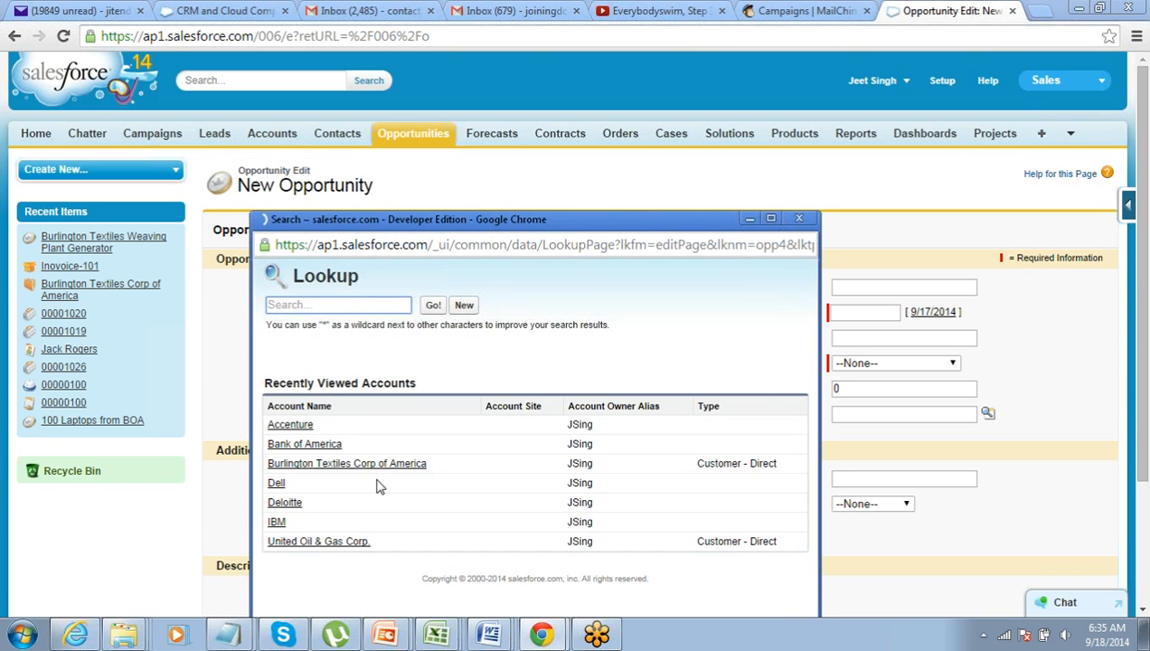
{"action": "left_click", "coordinate": [363, 467]}
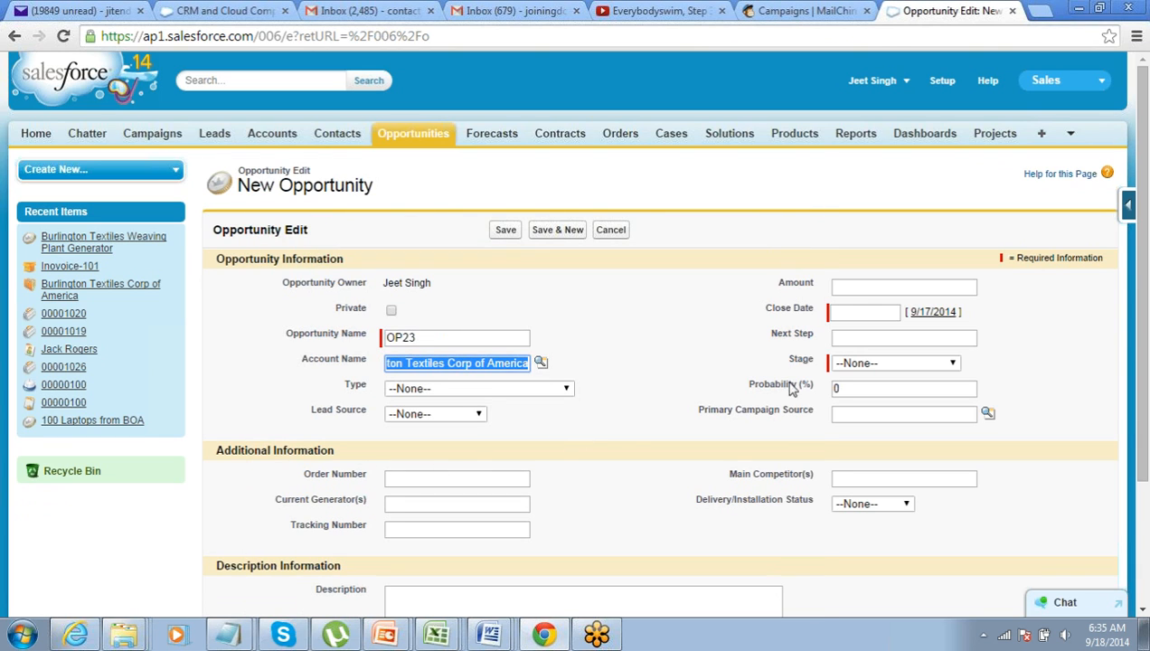
{"action": "left_click", "coordinate": [858, 286]}
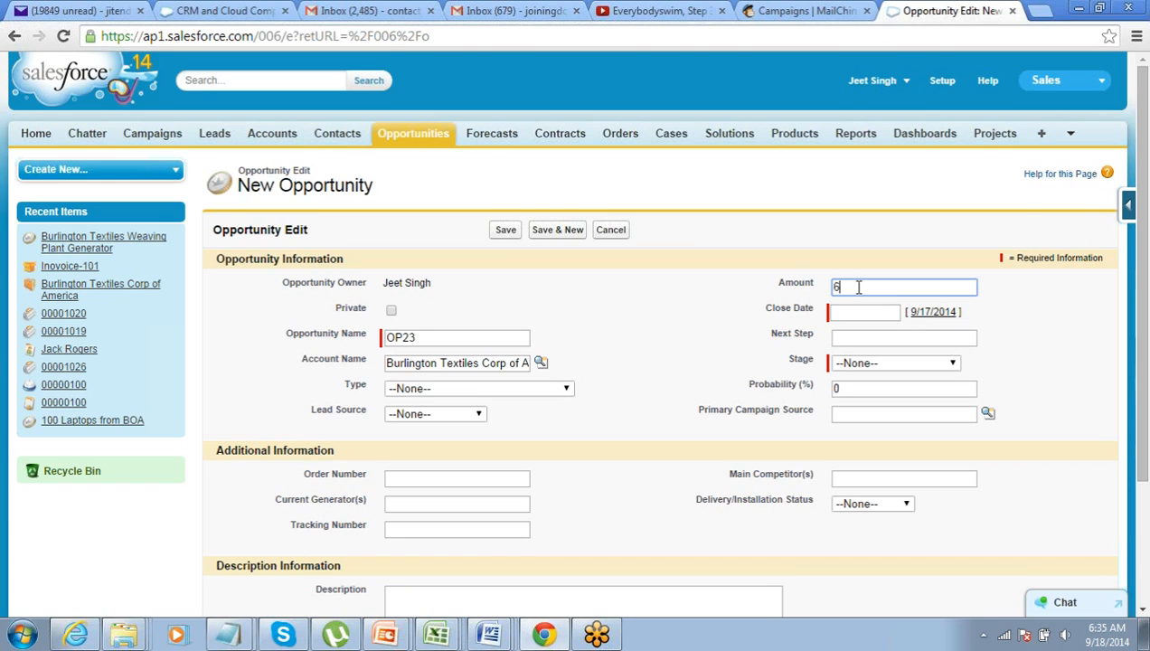
{"action": "type", "text": "600000"}
{"action": "key", "text": "Tab"}
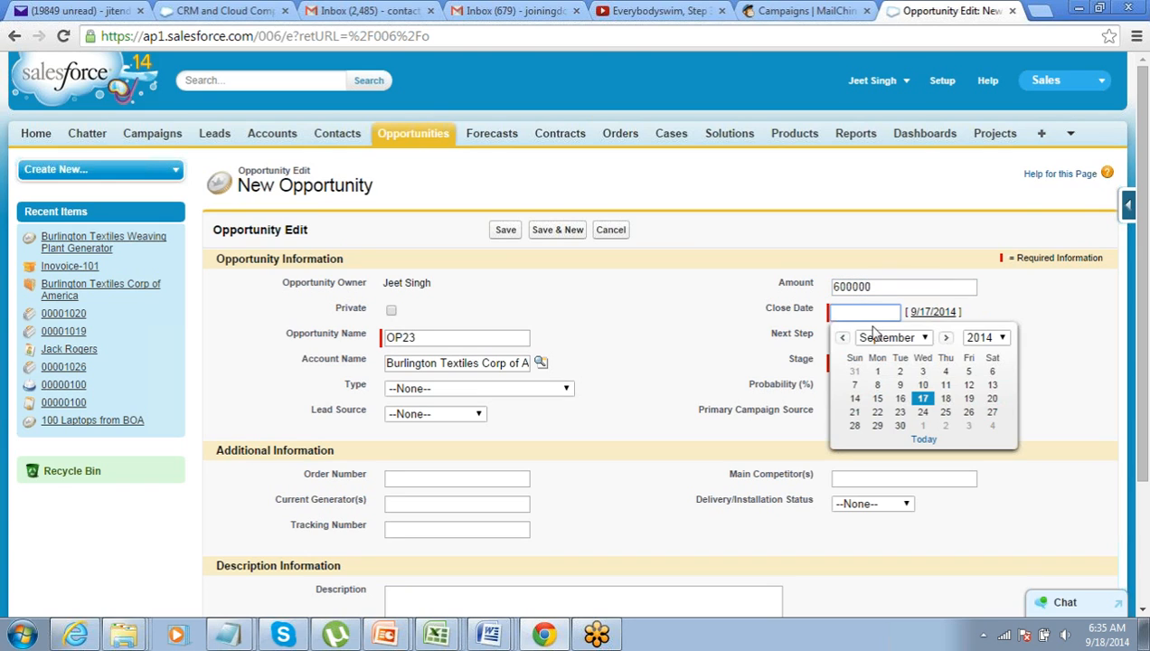
{"action": "left_click", "coordinate": [943, 399]}
{"action": "left_click", "coordinate": [891, 362]}
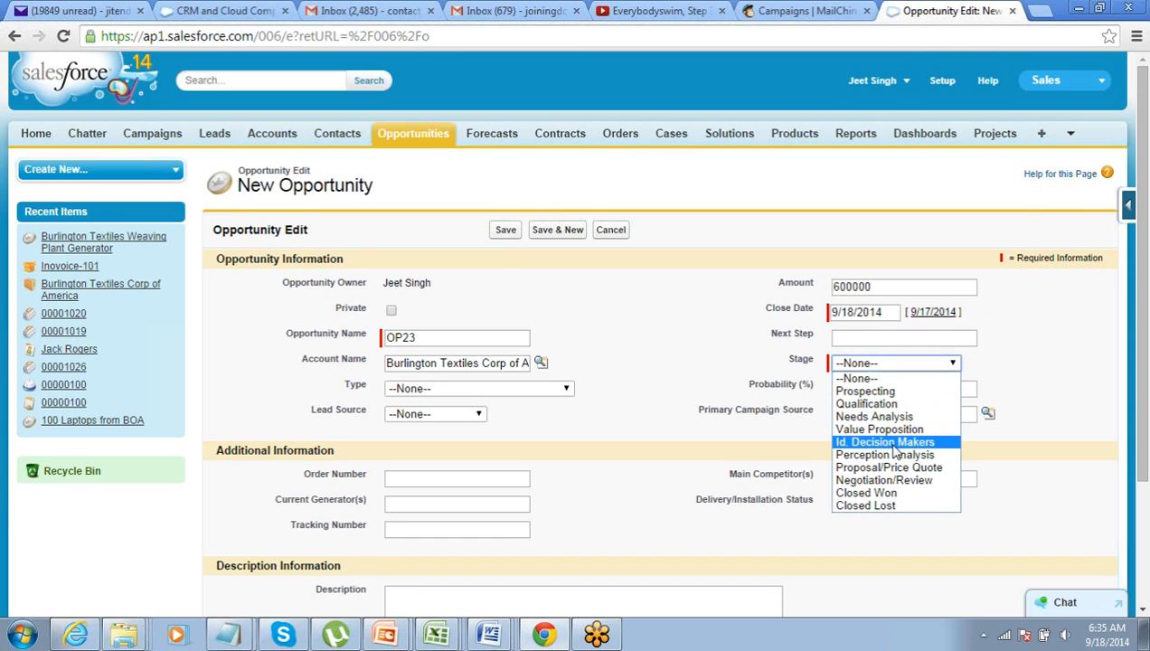
{"action": "left_click", "coordinate": [893, 445]}
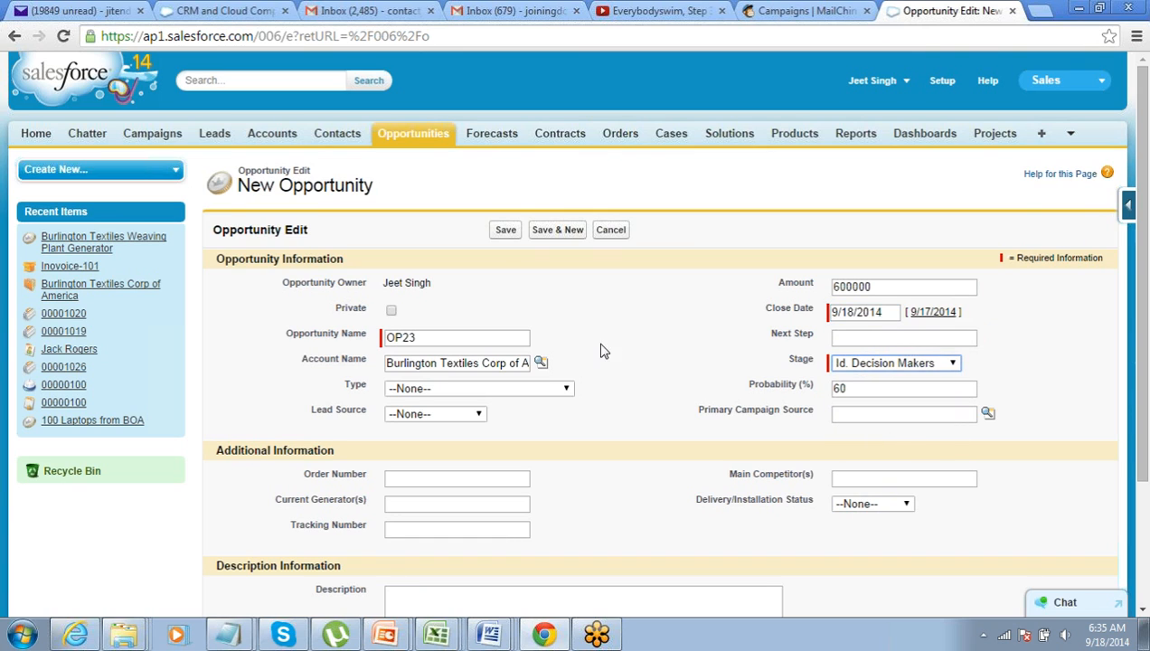
{"action": "left_click", "coordinate": [507, 231]}
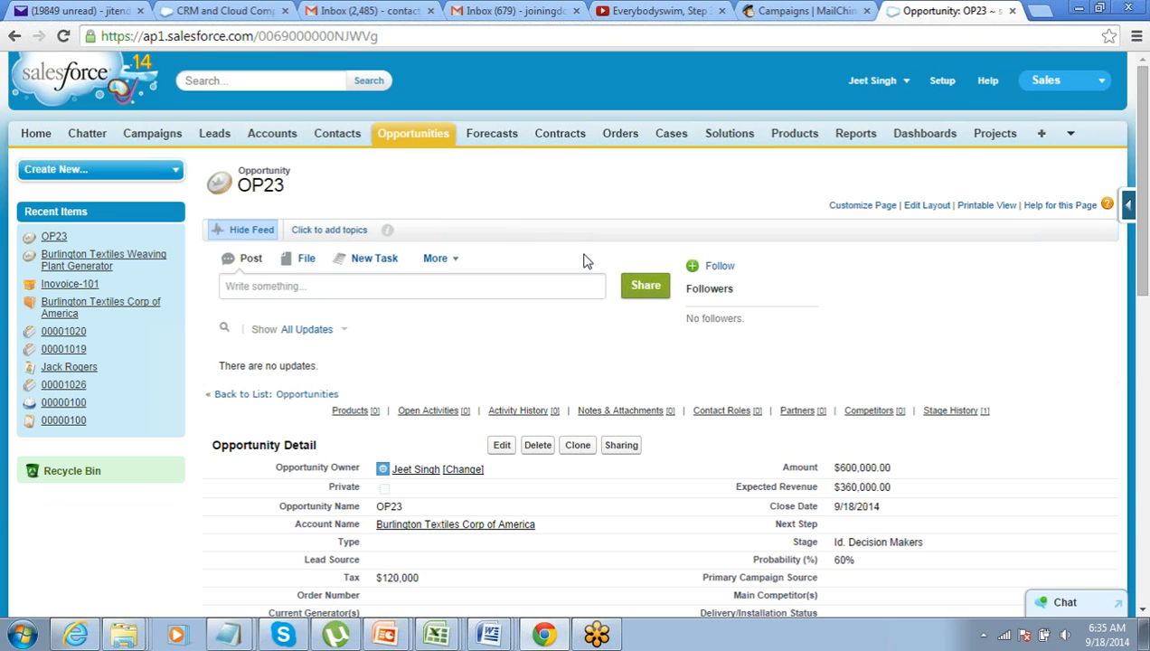
Highlight OP23's 600,000.00 amount, then switch to Gmail to see the triggered email
{"action": "double_click", "coordinate": [841, 469]}
{"action": "left_click_drag", "start_coordinate": [841, 469], "coordinate": [893, 467]}
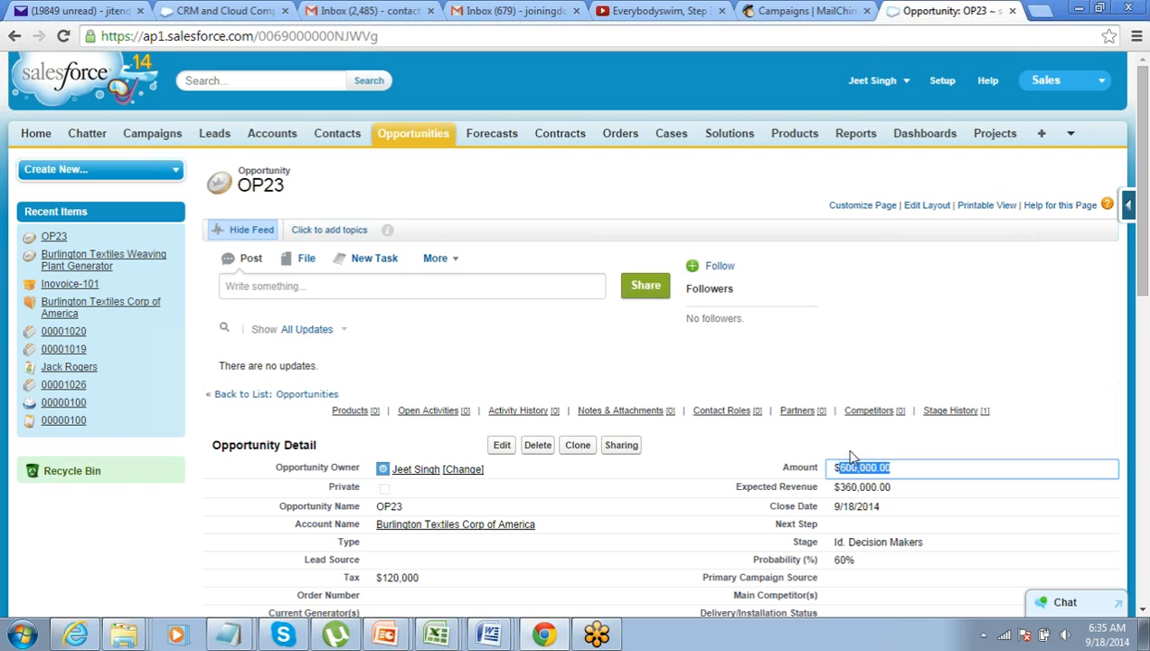
{"action": "mouse_move", "coordinate": [415, 474]}
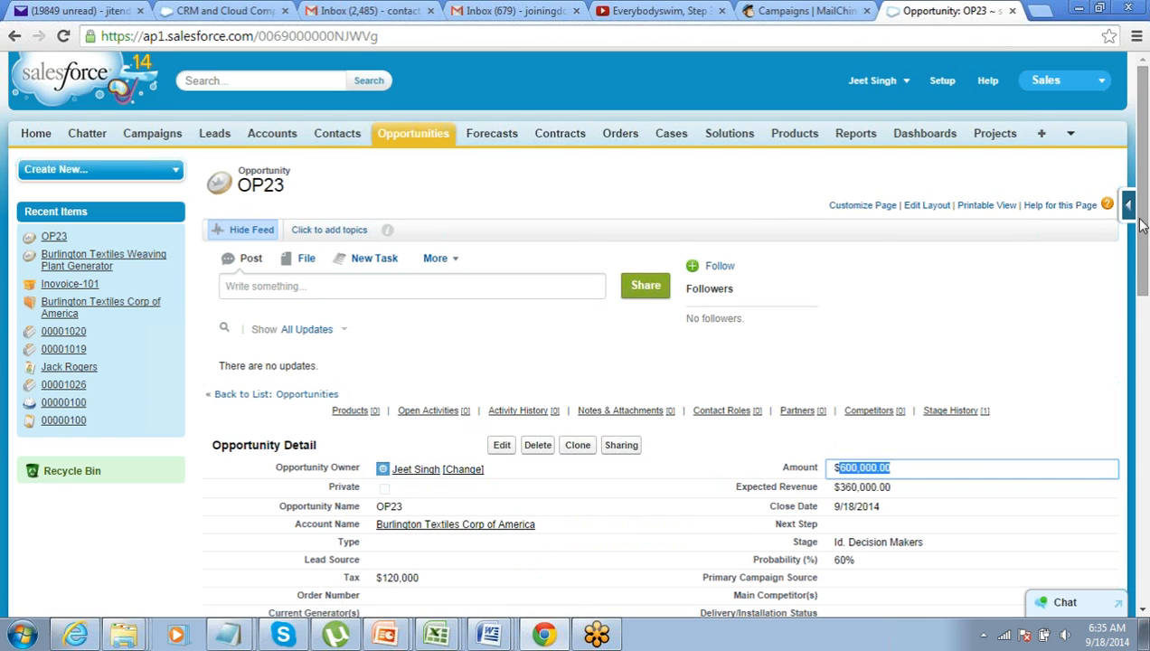
{"action": "left_click", "coordinate": [1133, 82]}
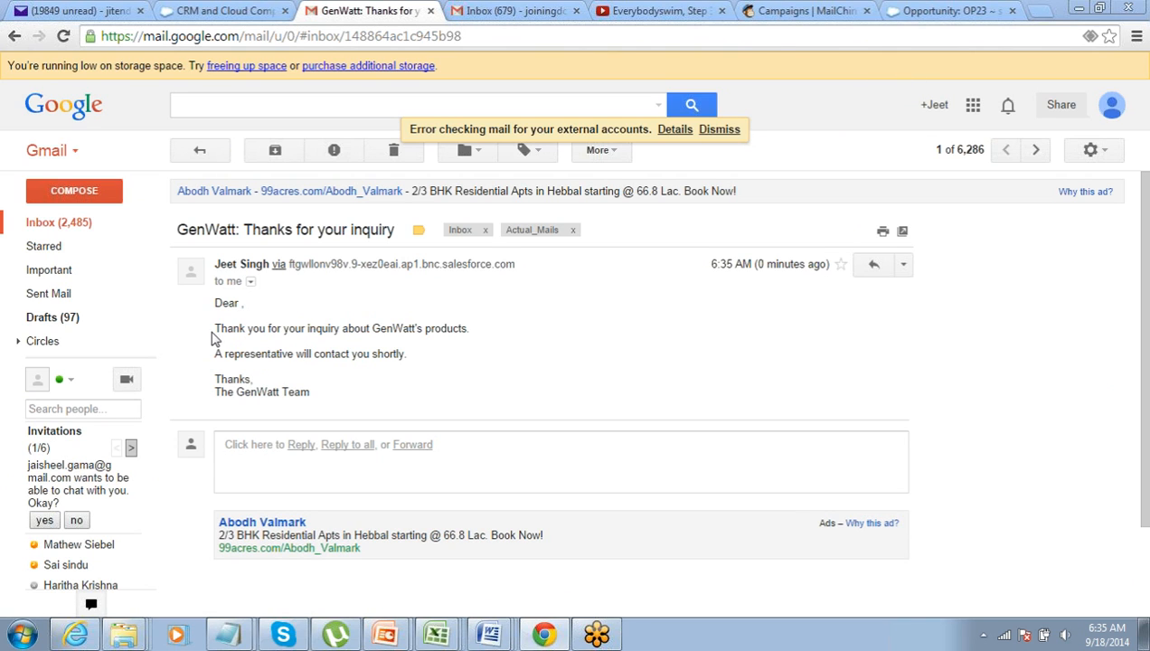
Review the GenWatt email's body and sender details, then move to the salesforce.com tab
{"action": "left_click_drag", "start_coordinate": [217, 329], "coordinate": [324, 380]}
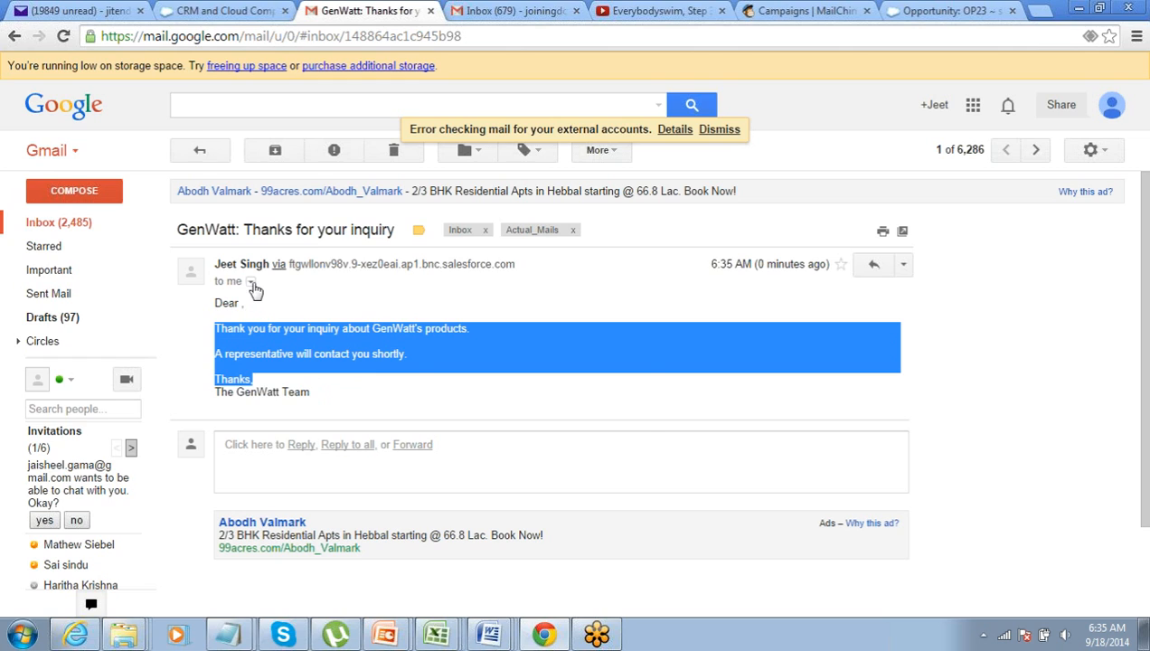
{"action": "left_click", "coordinate": [252, 283]}
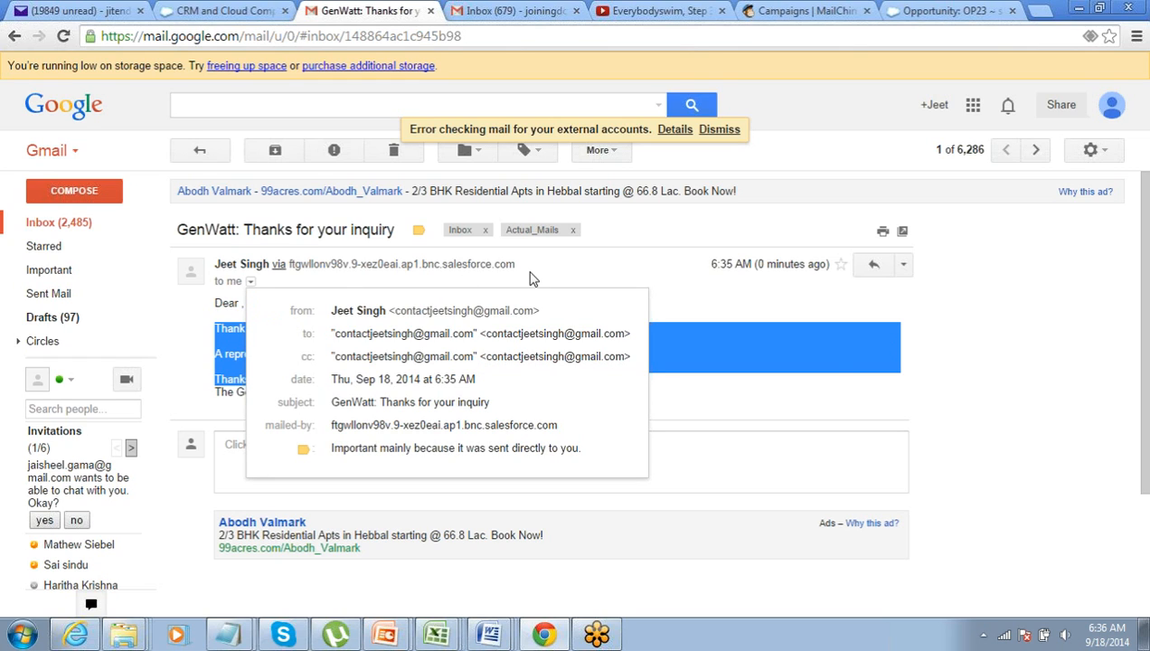
{"action": "left_click", "coordinate": [531, 279]}
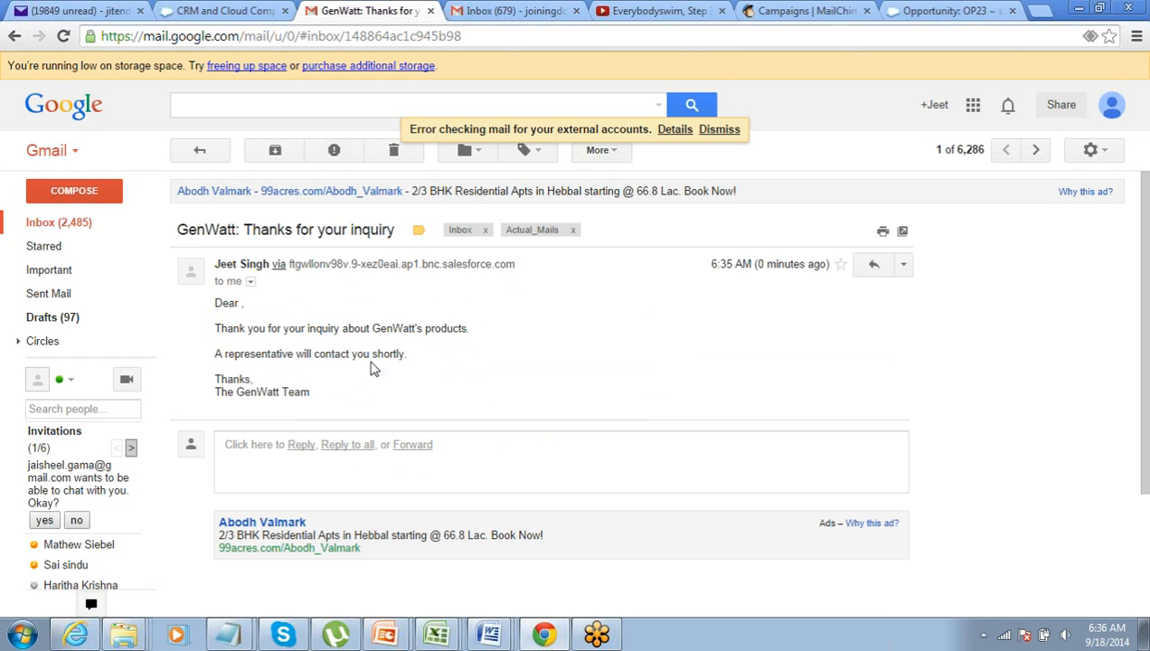
{"action": "left_click_drag", "start_coordinate": [310, 393], "coordinate": [339, 394]}
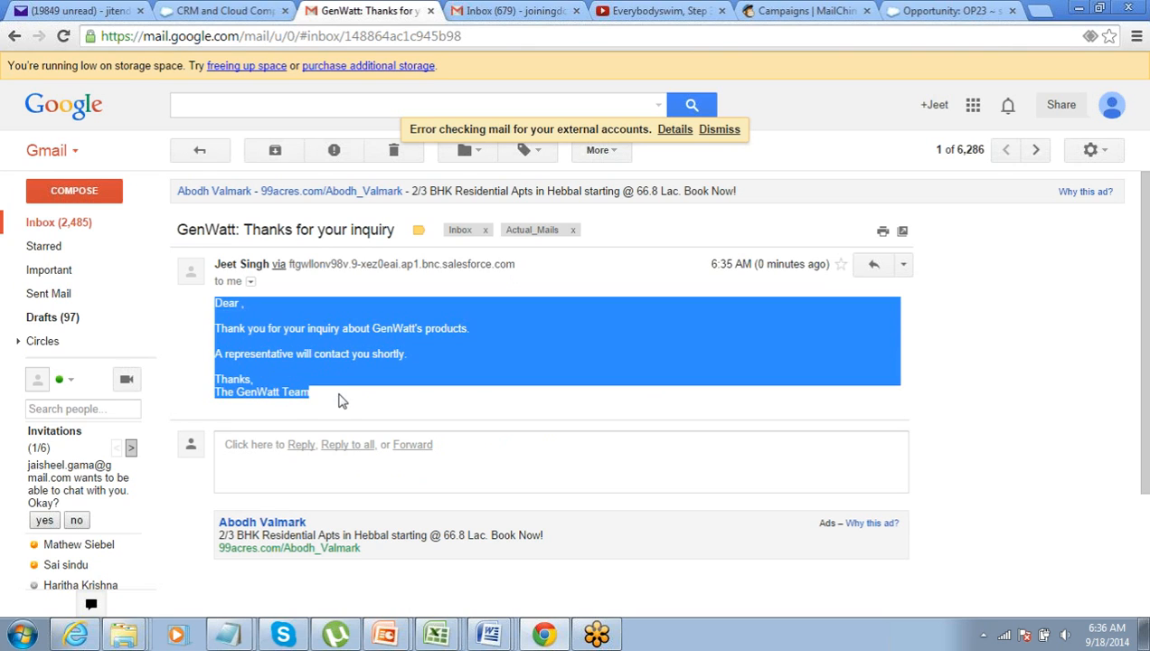
{"action": "left_click", "coordinate": [341, 400]}
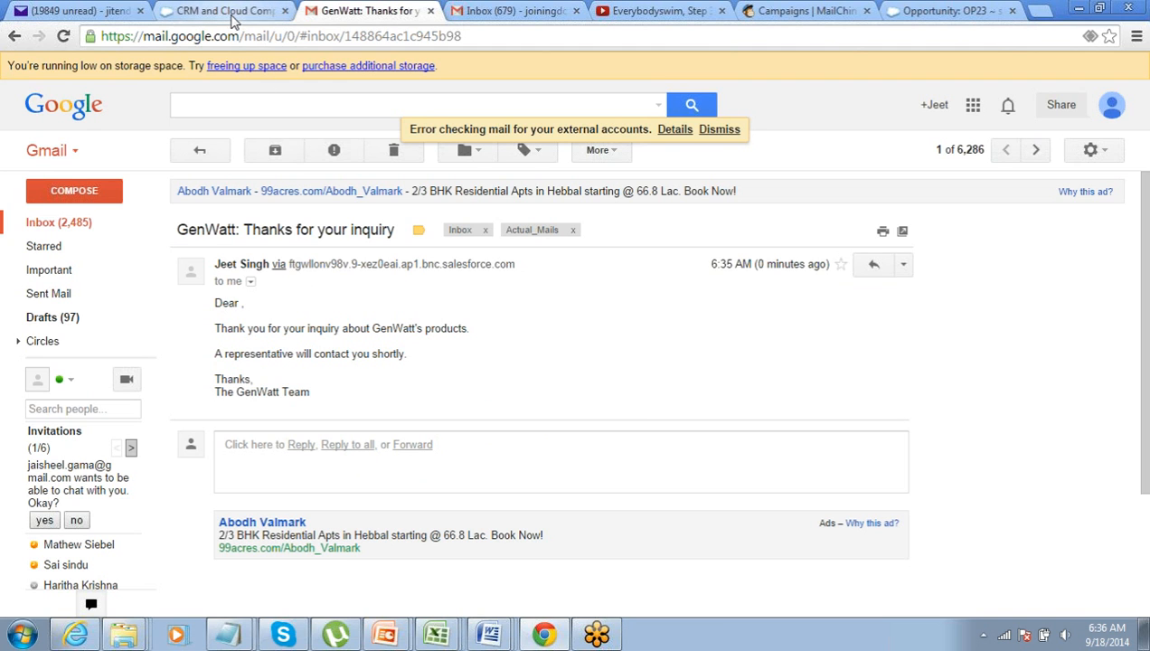
{"action": "left_click", "coordinate": [231, 12]}
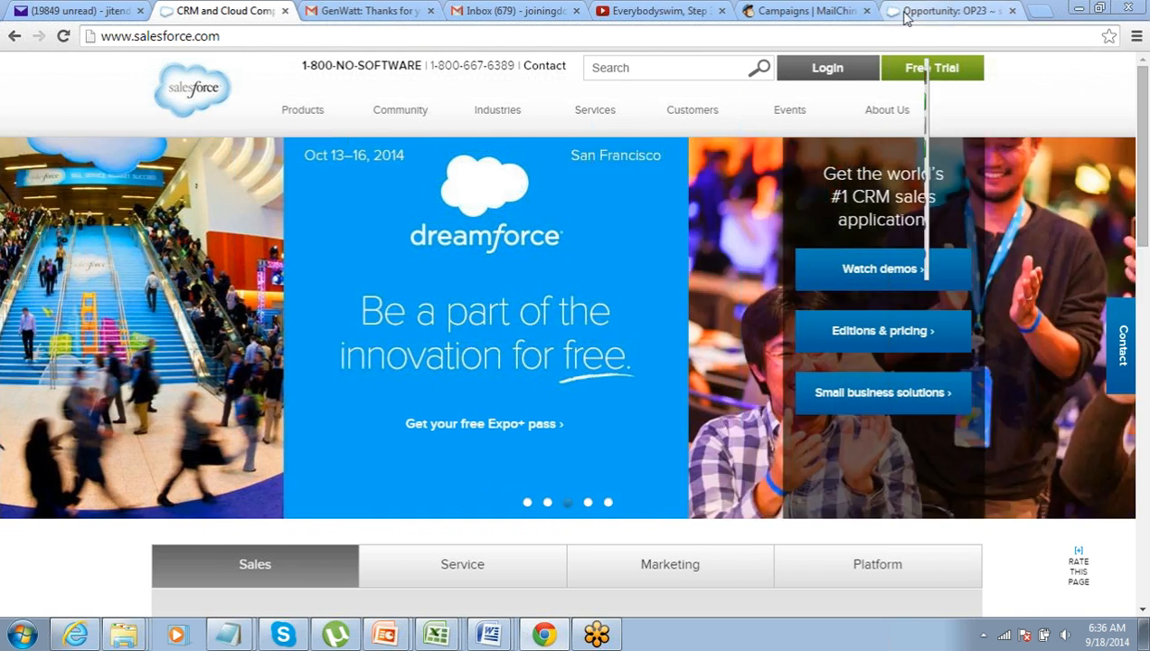
Return to the Opportunity: OP23 record showing $600,000.00 amount and $360,000.00 expected revenue
{"action": "left_click", "coordinate": [906, 13]}
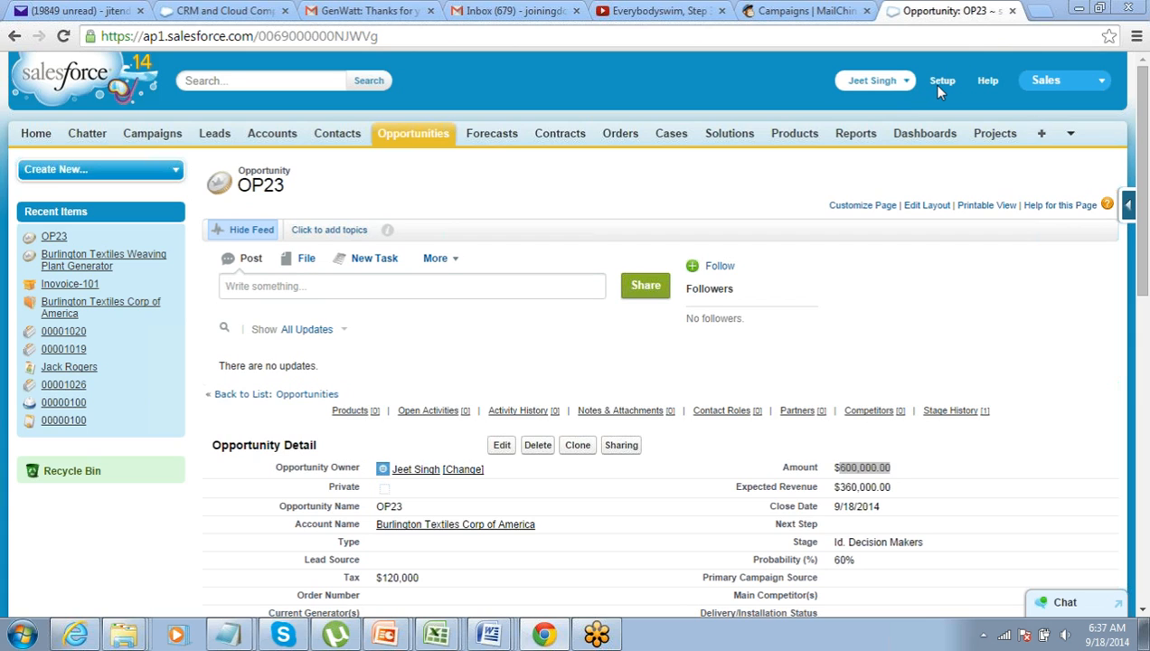
Switch from Salesforce to the slideshow's Approval Process title slide
{"action": "key", "text": "alt+Tab"}
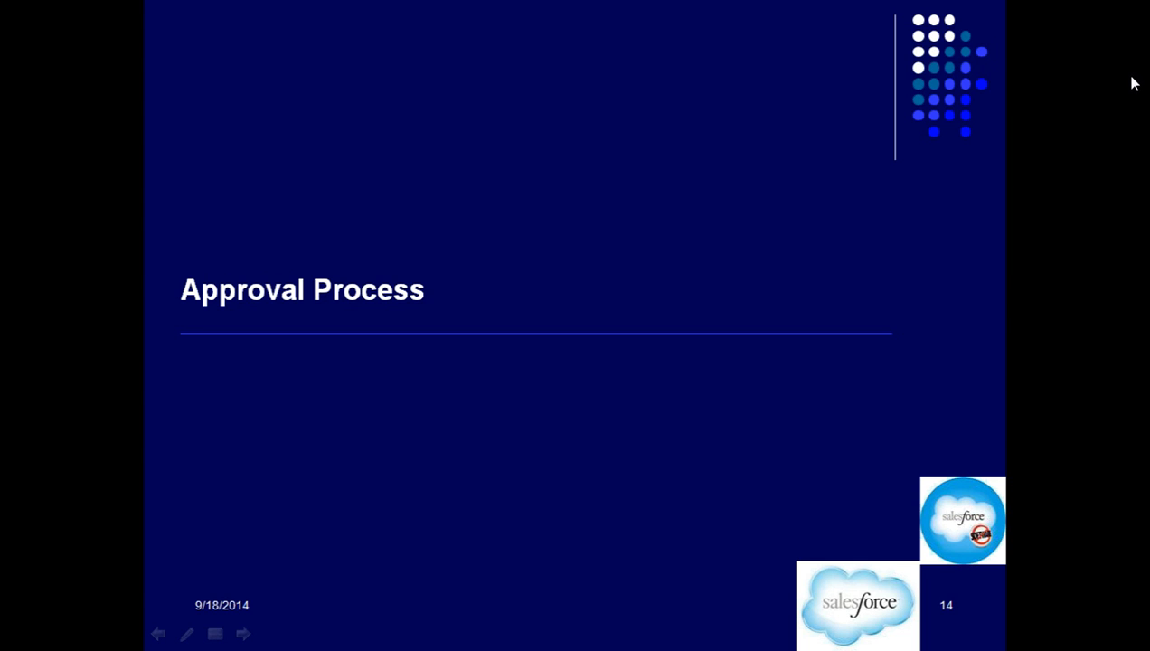
Advance the slideshow to slide 15, 'Approval Process', and reveal its first point
{"action": "key", "text": "super"}
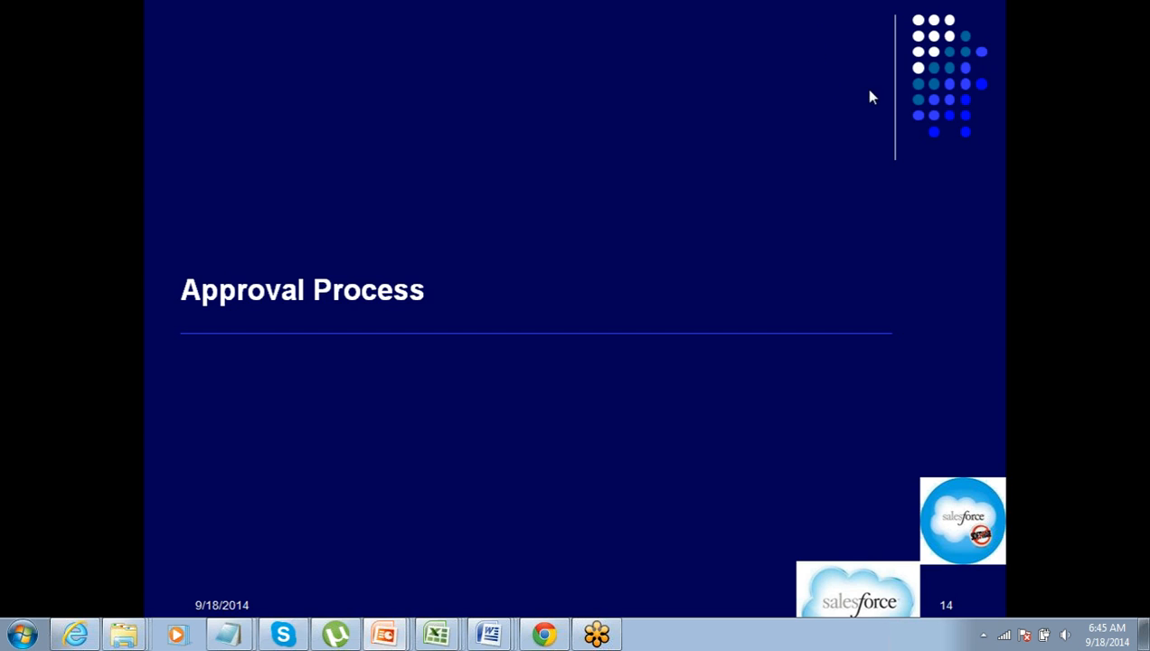
{"action": "left_click", "coordinate": [787, 192]}
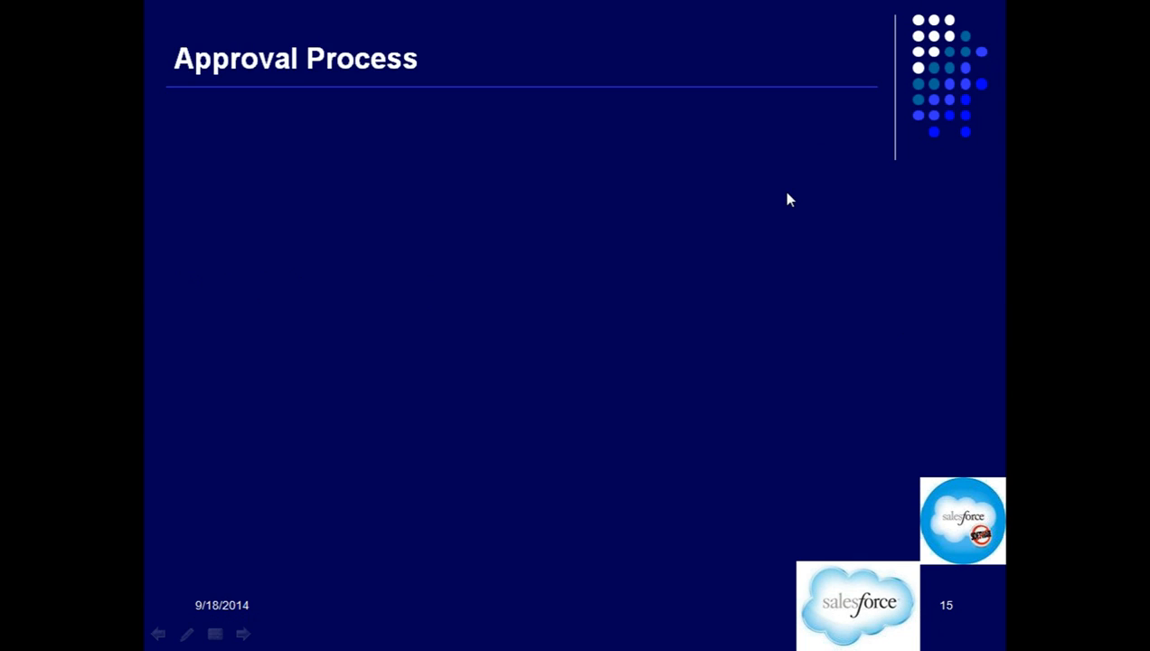
{"action": "key", "text": "Left"}
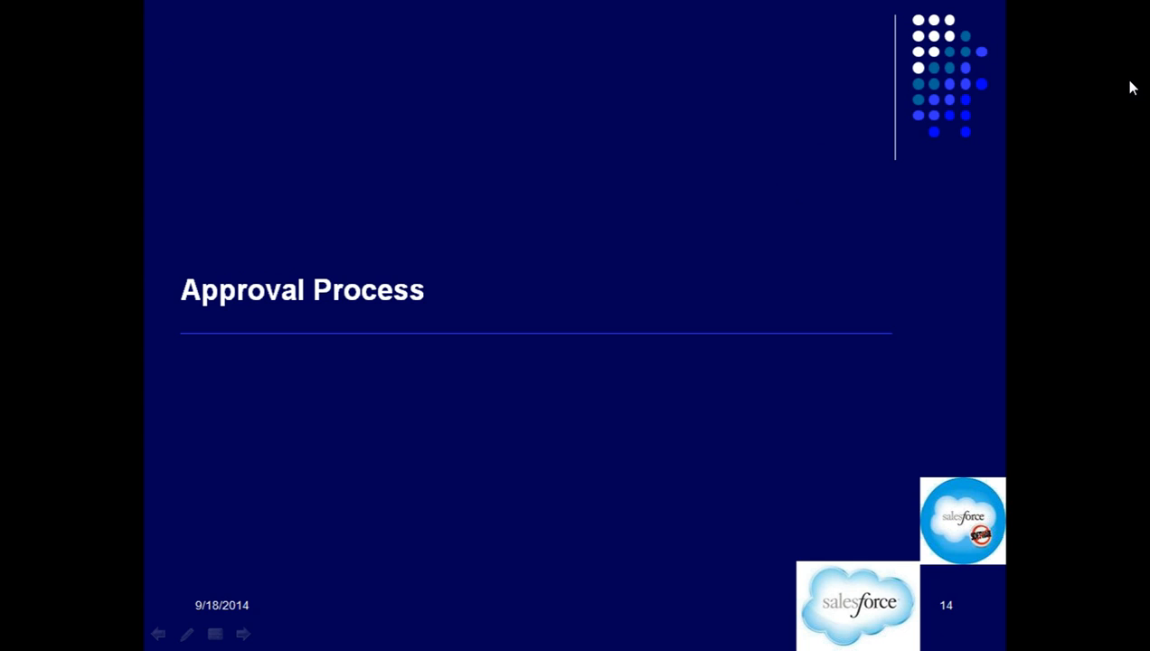
{"action": "left_click", "coordinate": [1133, 87]}
{"action": "key", "text": "Right"}
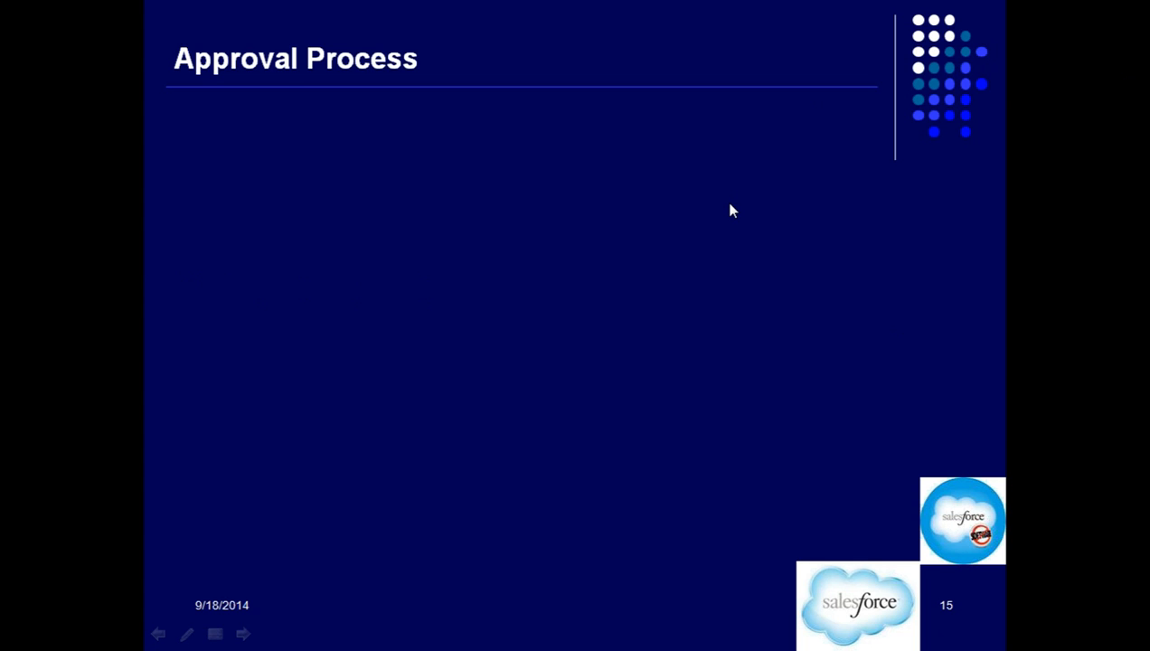
{"action": "key", "text": "Right"}
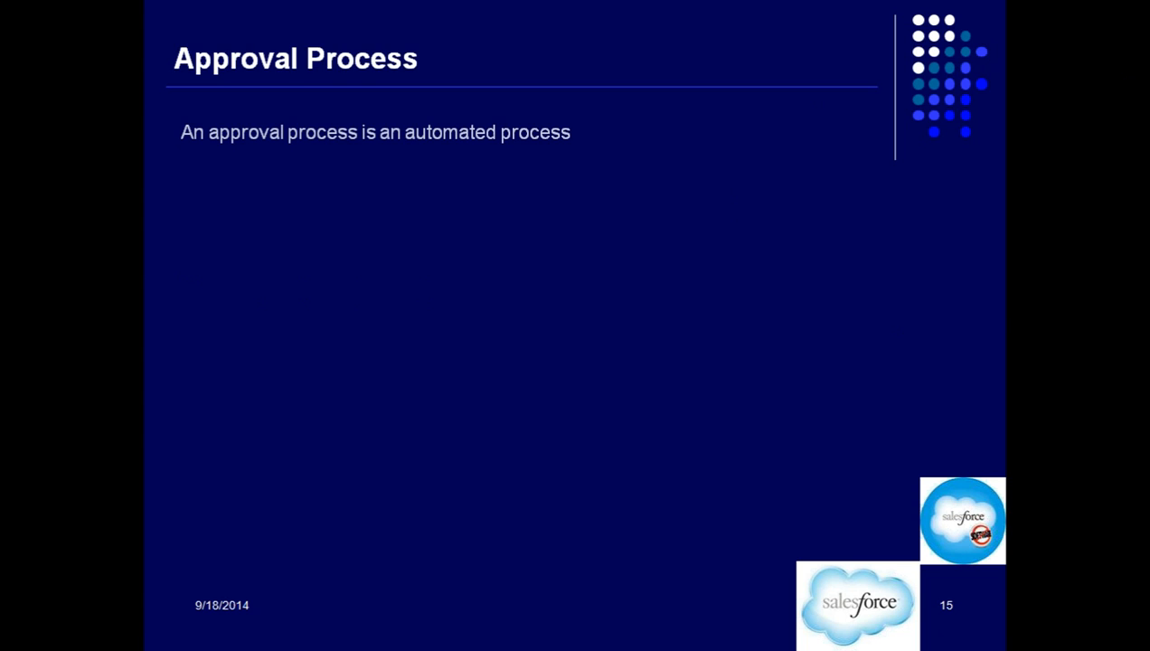
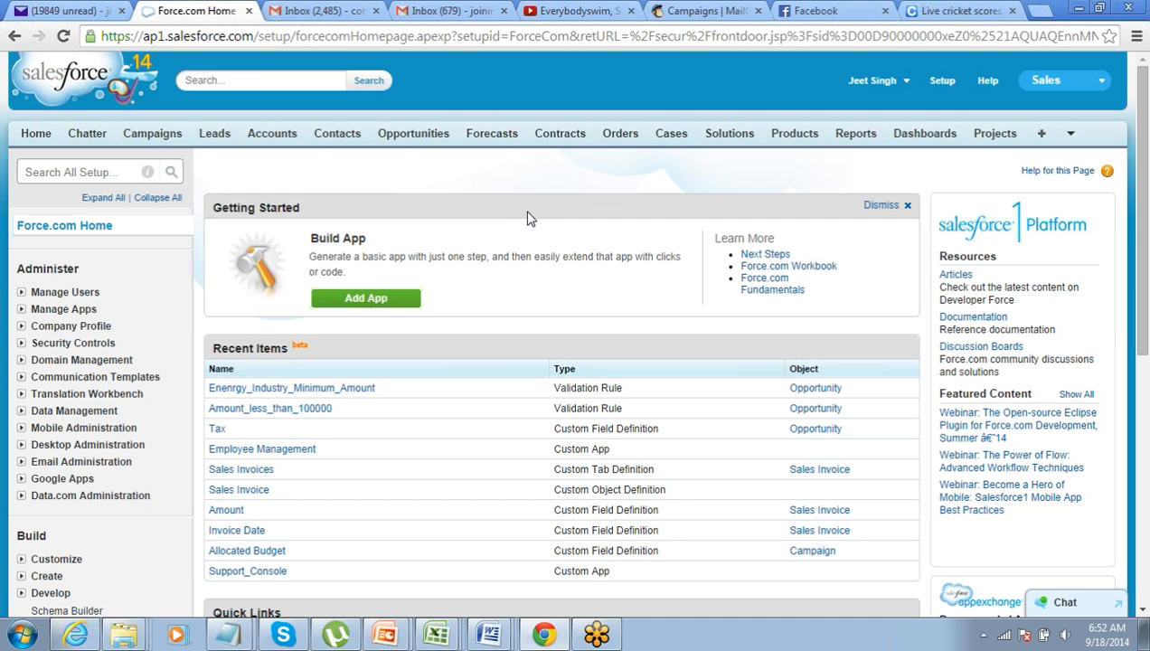
Open the Opportunity fields page under Build > Customize > Opportunities
{"action": "scroll", "coordinate": [531, 218], "scroll_direction": "down", "scroll_amount": 1}
{"action": "scroll", "coordinate": [530, 219], "scroll_direction": "up", "scroll_amount": 1}
{"action": "scroll", "coordinate": [520, 108], "scroll_direction": "down", "scroll_amount": 3}
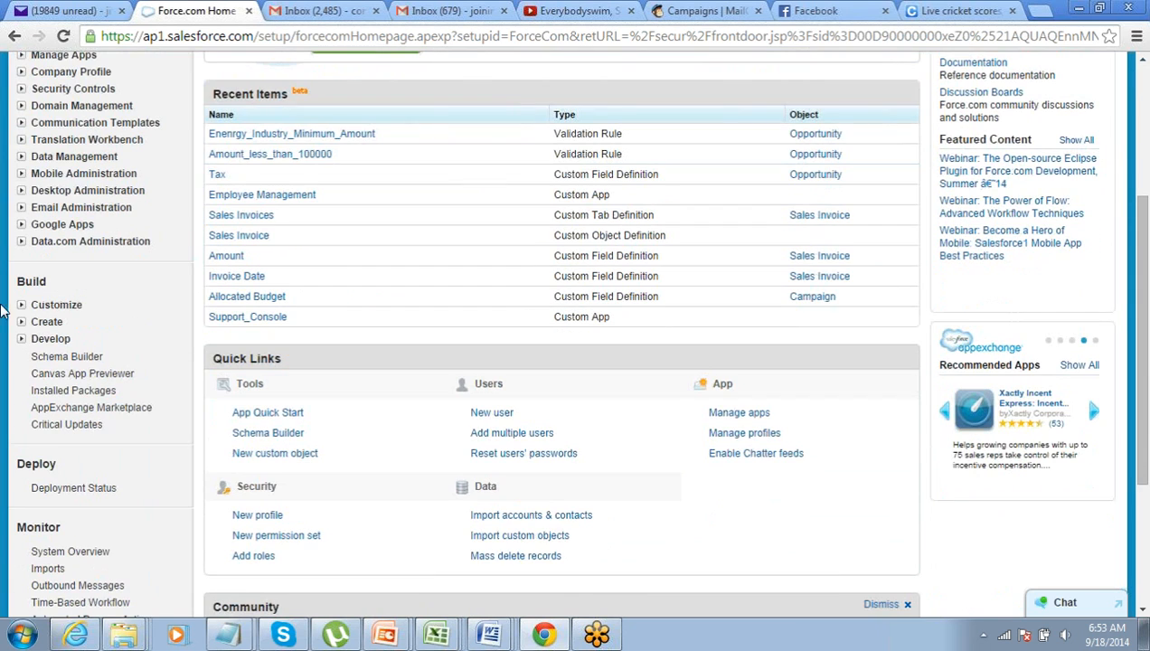
{"action": "left_click", "coordinate": [21, 304]}
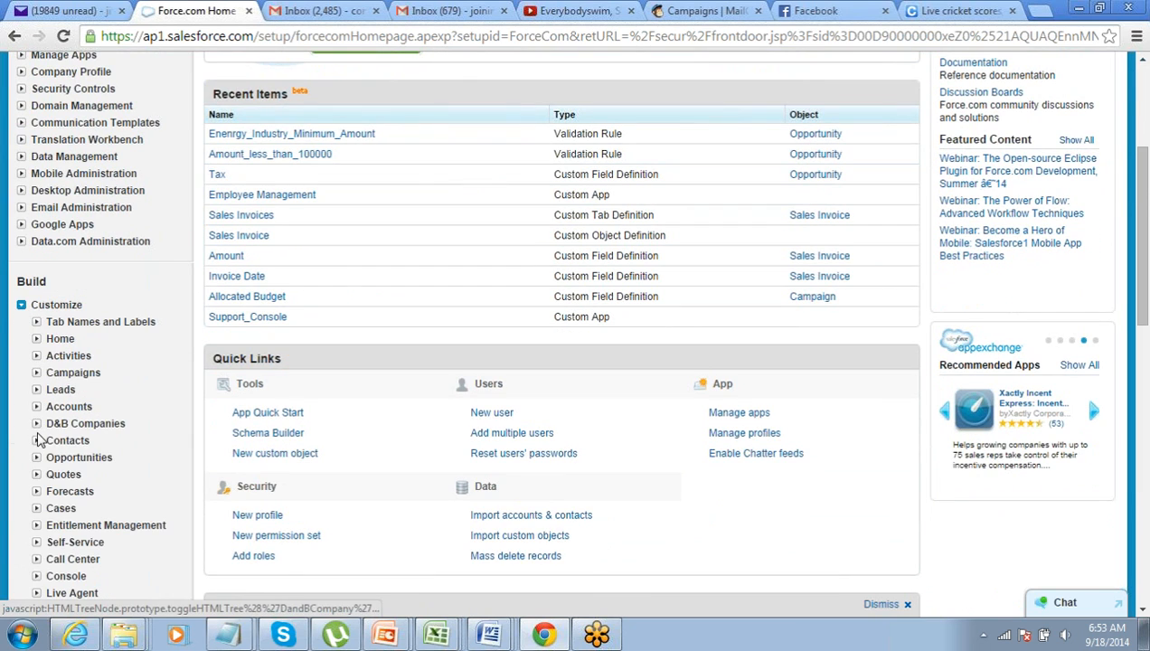
{"action": "left_click", "coordinate": [37, 458]}
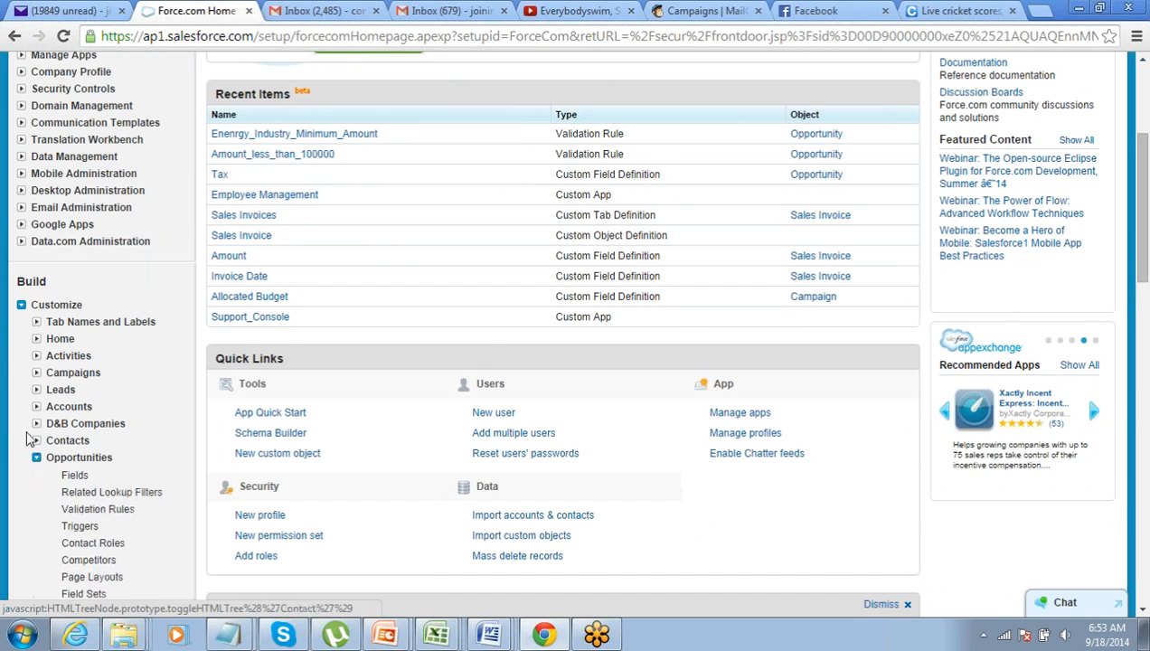
{"action": "scroll", "coordinate": [71, 326], "scroll_direction": "down", "scroll_amount": 2}
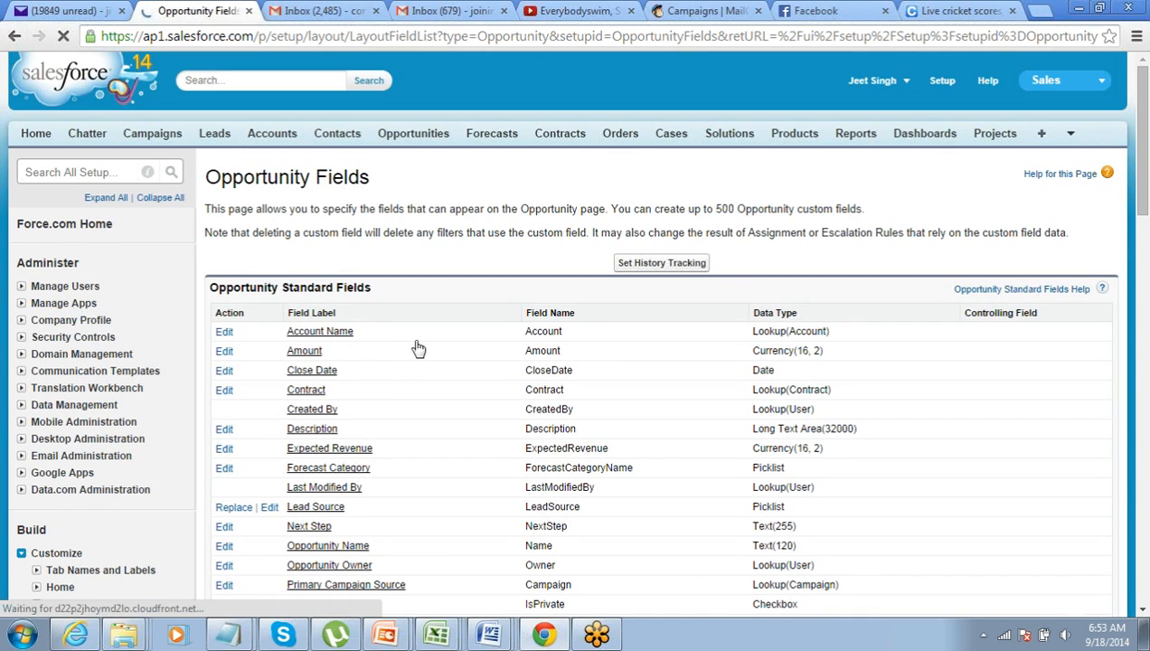
{"action": "scroll", "coordinate": [417, 343], "scroll_direction": "down", "scroll_amount": 3}
{"action": "scroll", "coordinate": [418, 344], "scroll_direction": "down", "scroll_amount": 2}
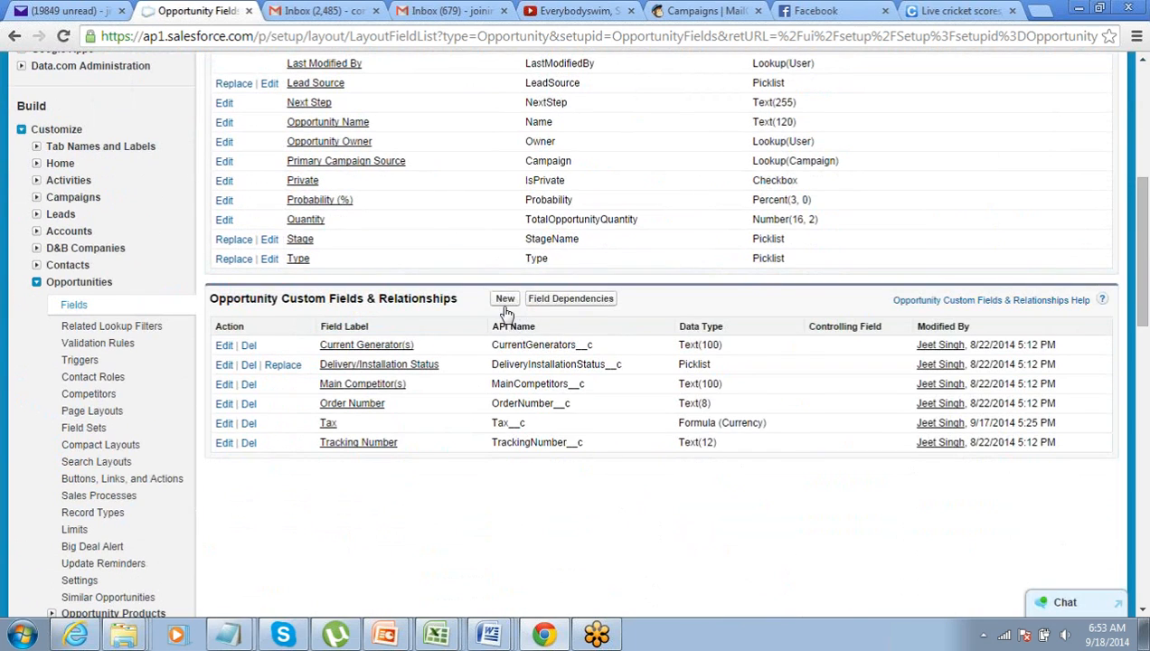
Start a new Picklist custom field and continue to its details step
{"action": "left_click", "coordinate": [505, 299]}
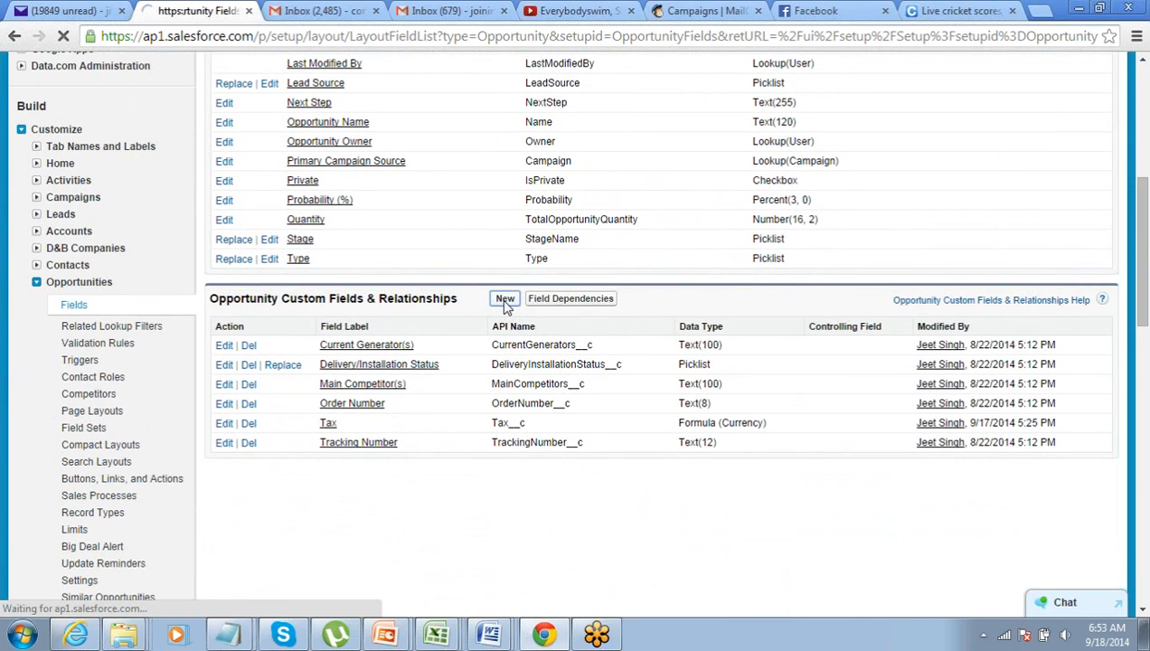
{"action": "scroll", "coordinate": [504, 304], "scroll_direction": "down", "scroll_amount": 1}
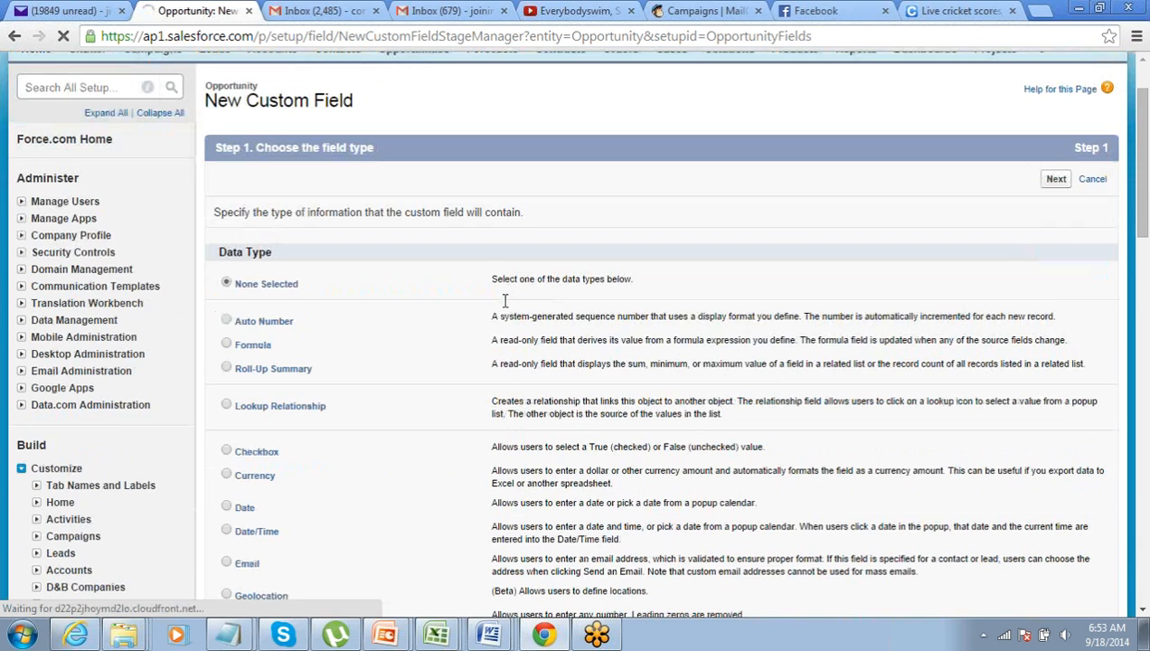
{"action": "scroll", "coordinate": [505, 299], "scroll_direction": "down", "scroll_amount": 2}
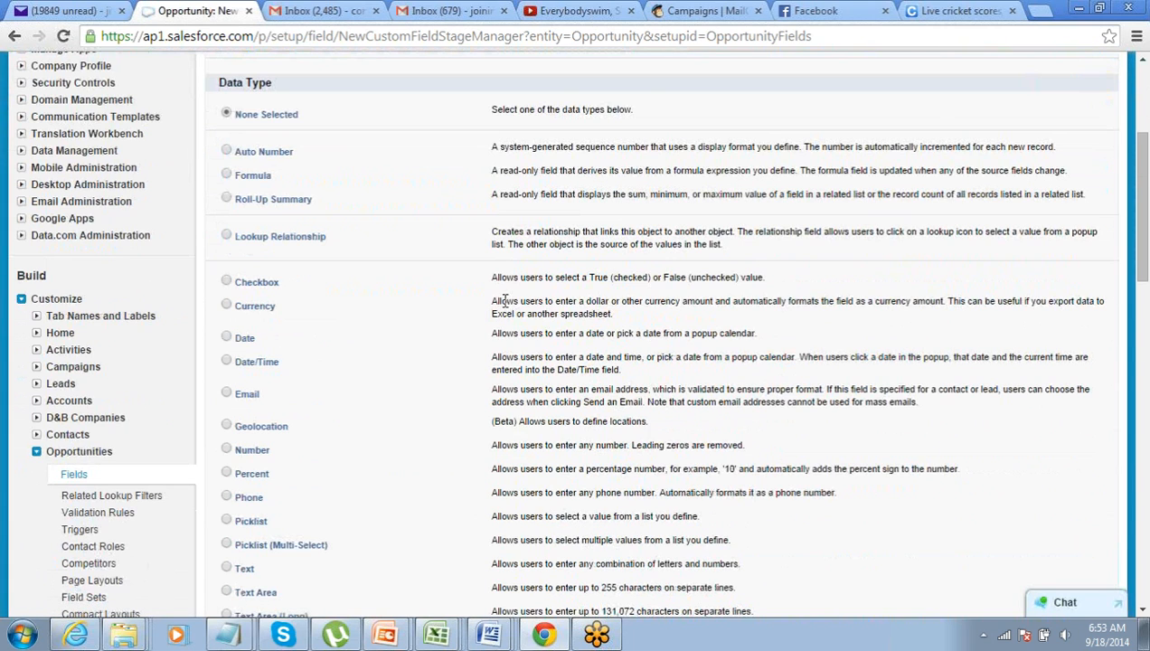
{"action": "scroll", "coordinate": [505, 301], "scroll_direction": "down", "scroll_amount": 2}
{"action": "left_click", "coordinate": [226, 351]}
{"action": "scroll", "coordinate": [454, 382], "scroll_direction": "down", "scroll_amount": 2}
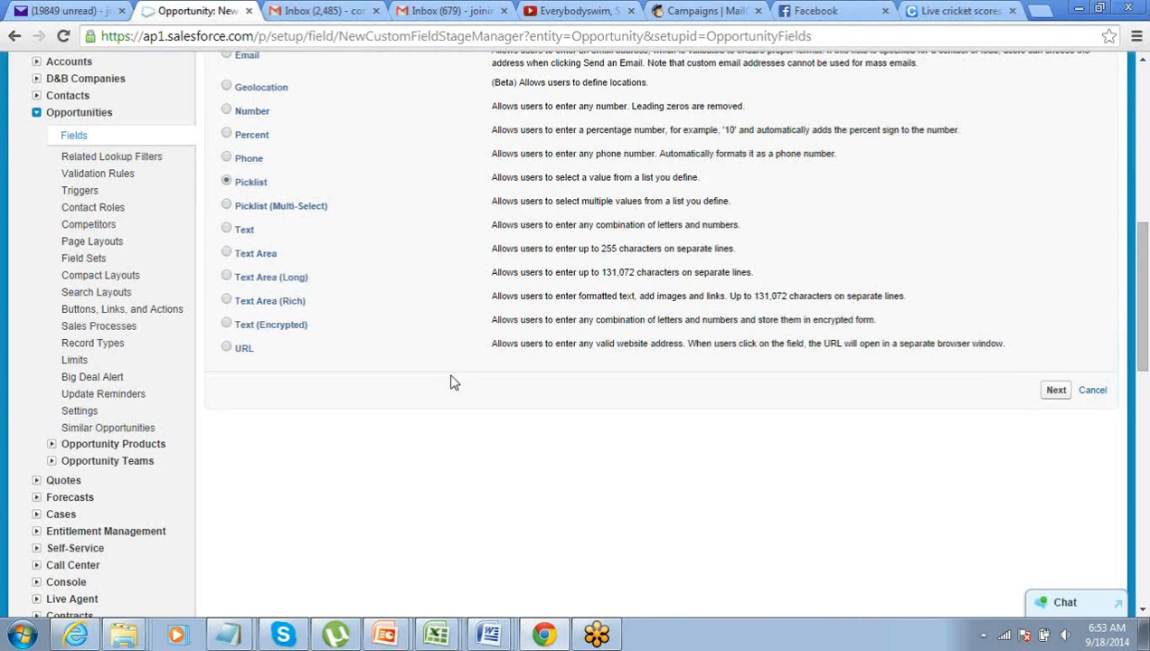
{"action": "left_click", "coordinate": [1055, 392]}
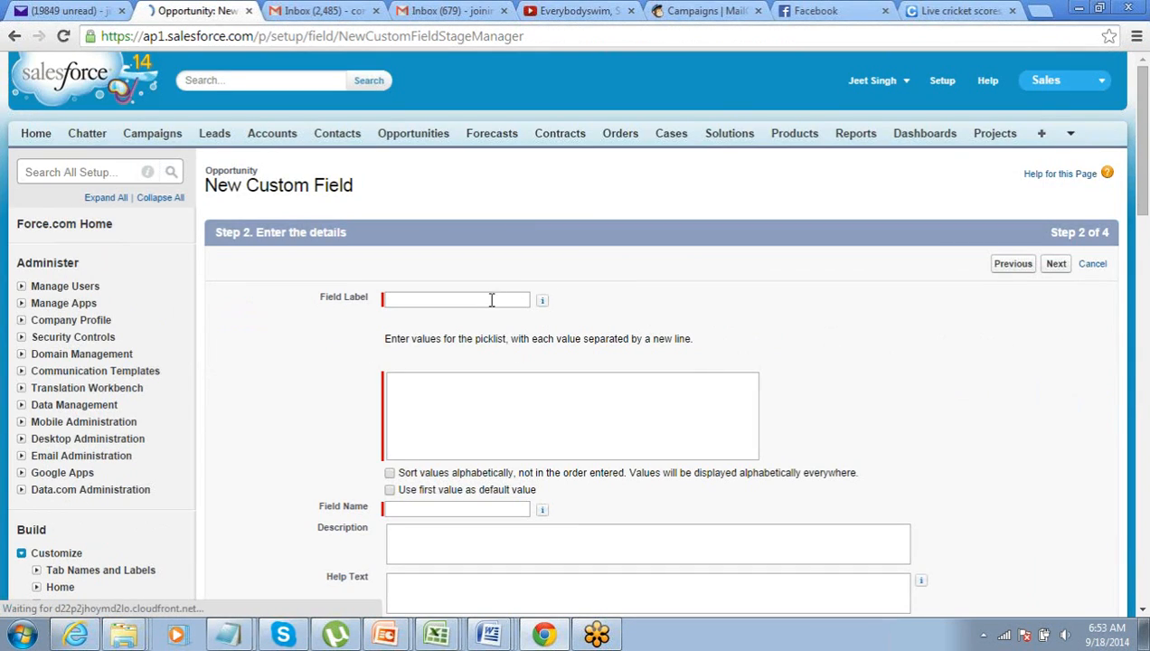
Label the field 'Approval Status' with values Pending for Approval, Approved, Rejected and Recalled
{"action": "type", "text": "Approval Status"}
{"action": "key", "text": "Tab"}
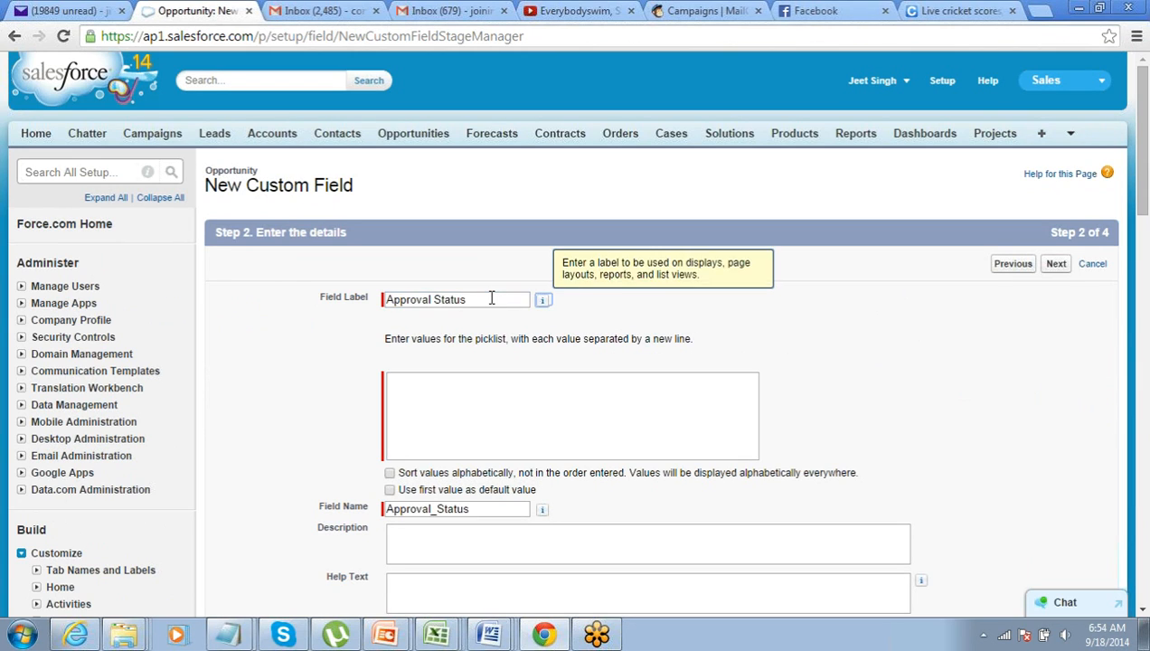
{"action": "left_click", "coordinate": [482, 396]}
{"action": "type", "text": "Pending"}
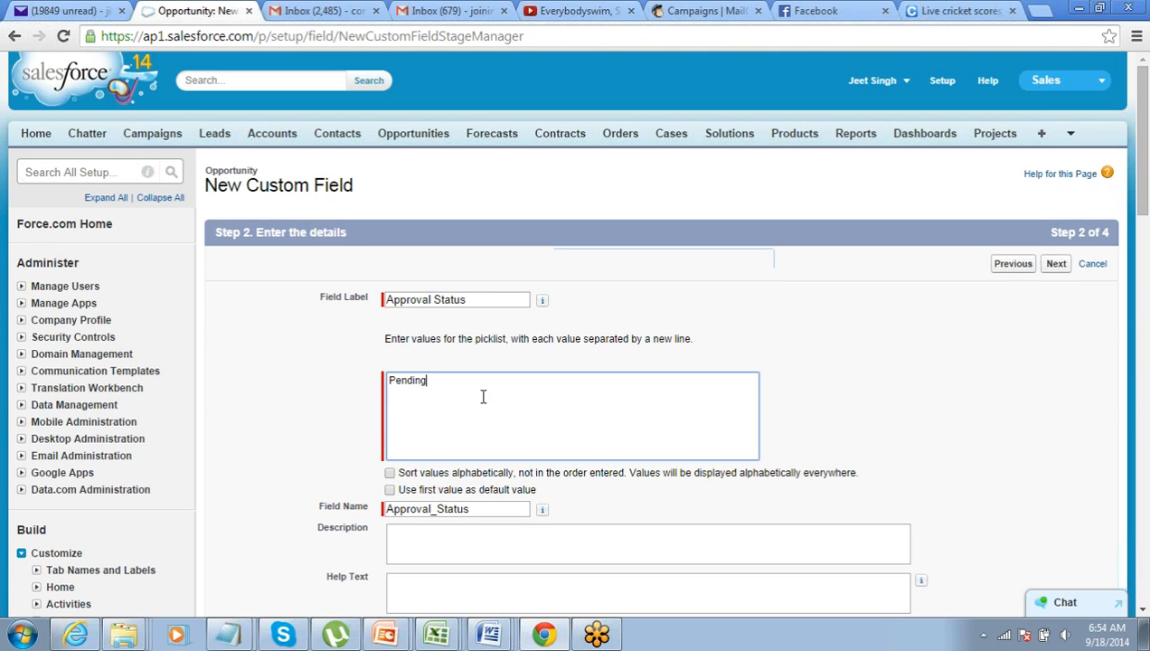
{"action": "type", "text": " for Approval"}
{"action": "key", "text": "Return"}
{"action": "type", "text": "Approved"}
{"action": "key", "text": "Return"}
{"action": "type", "text": "Rejected"}
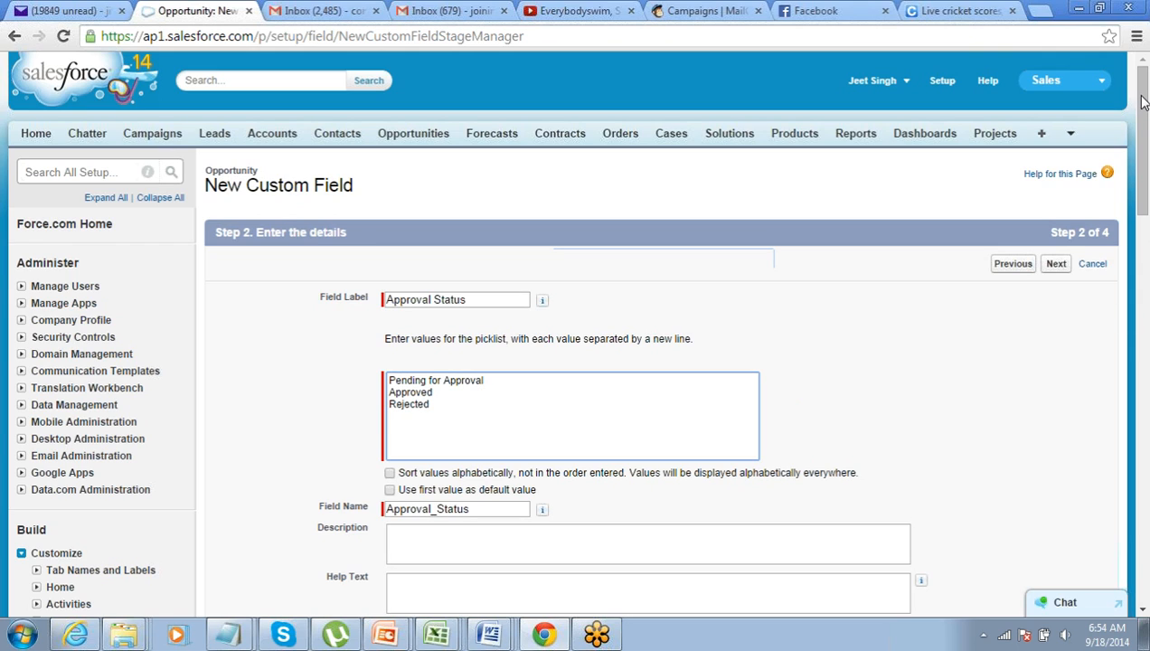
{"action": "left_click_drag", "start_coordinate": [1144, 102], "coordinate": [1144, 103]}
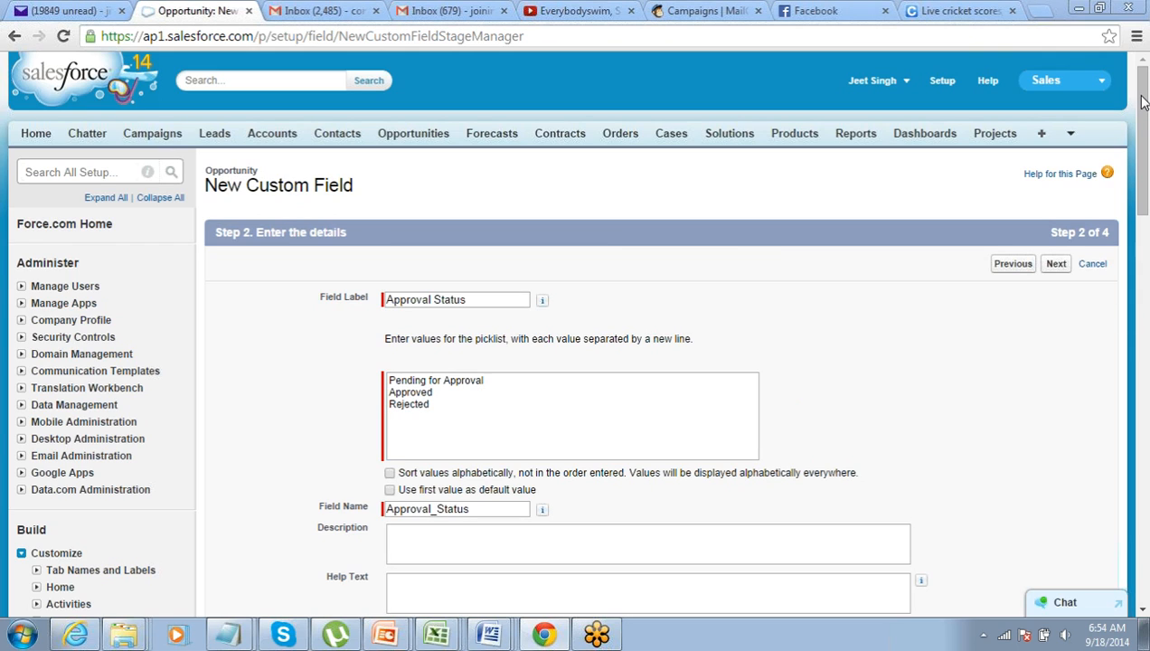
{"action": "left_click", "coordinate": [453, 404]}
{"action": "type", "text": "Recalled"}
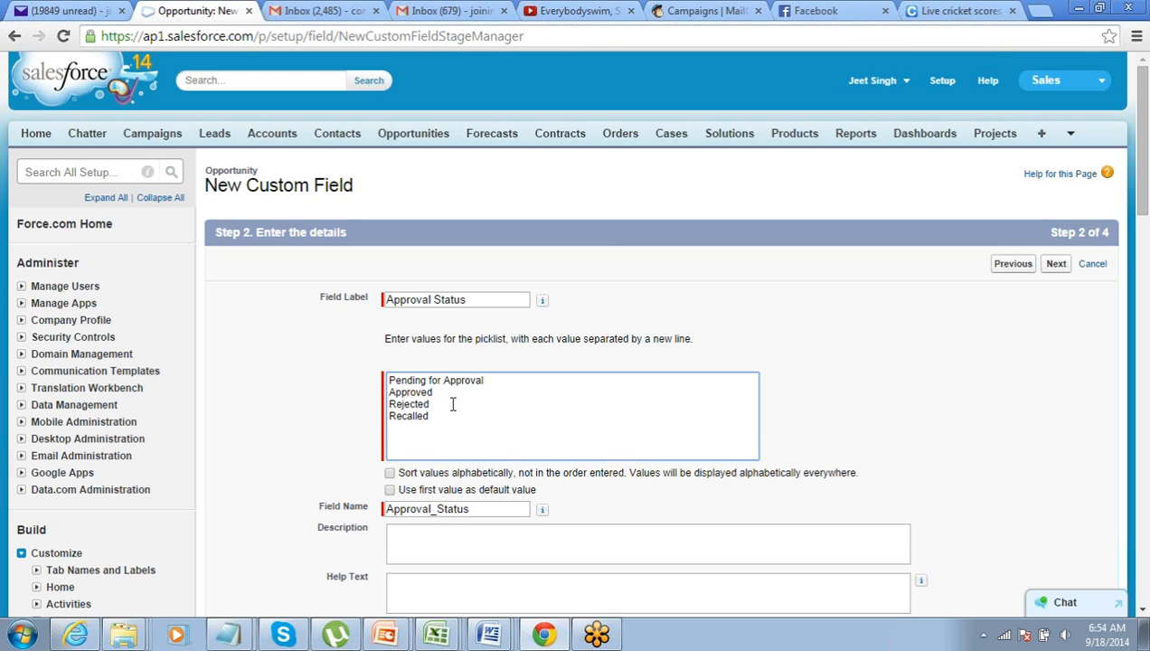
Review the four values, then make Approval Status visible to all profiles
{"action": "left_click", "coordinate": [771, 379]}
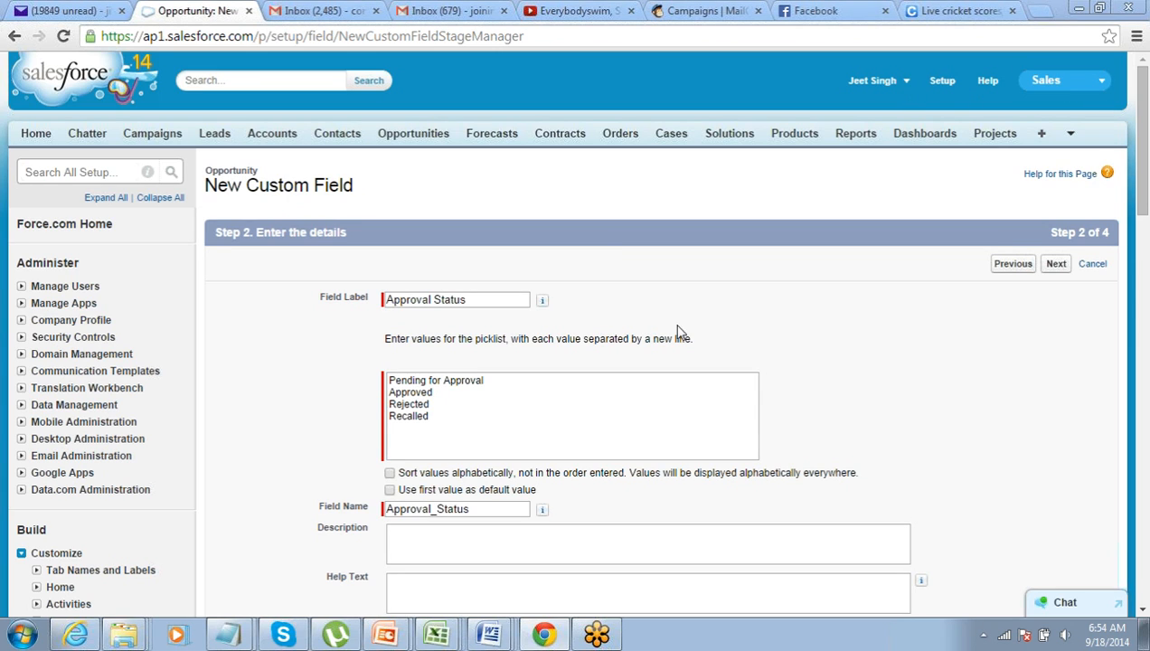
{"action": "left_click_drag", "start_coordinate": [435, 421], "coordinate": [373, 378]}
{"action": "left_click", "coordinate": [425, 393]}
{"action": "left_click_drag", "start_coordinate": [496, 382], "coordinate": [310, 387]}
{"action": "left_click_drag", "start_coordinate": [500, 391], "coordinate": [377, 421]}
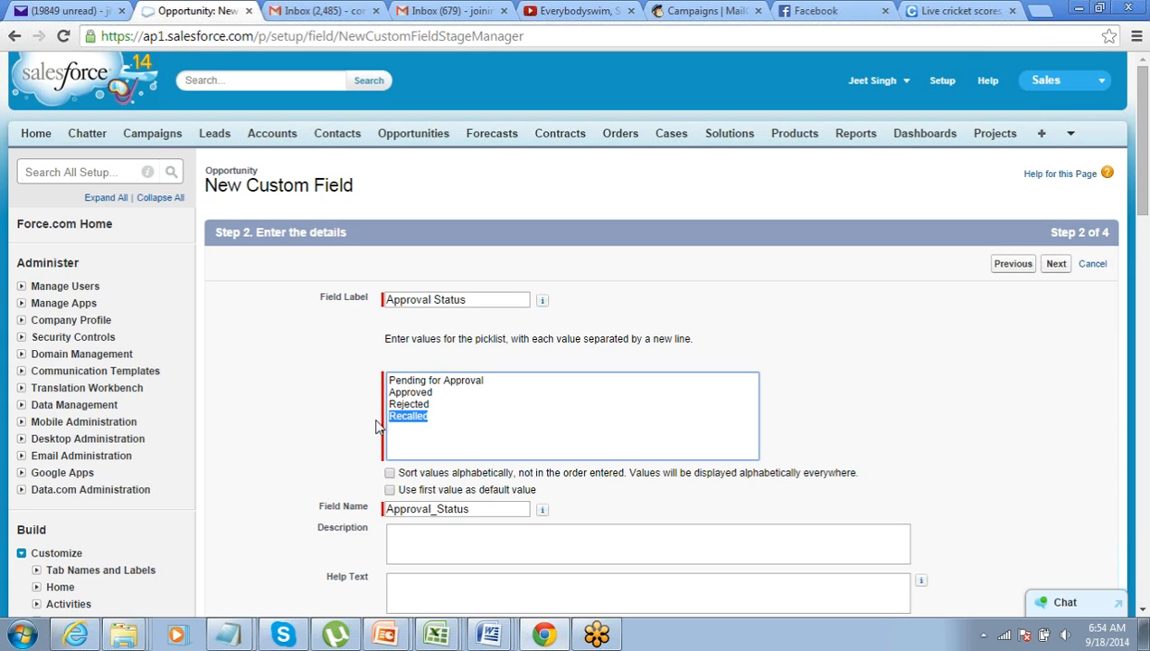
{"action": "left_click", "coordinate": [651, 323]}
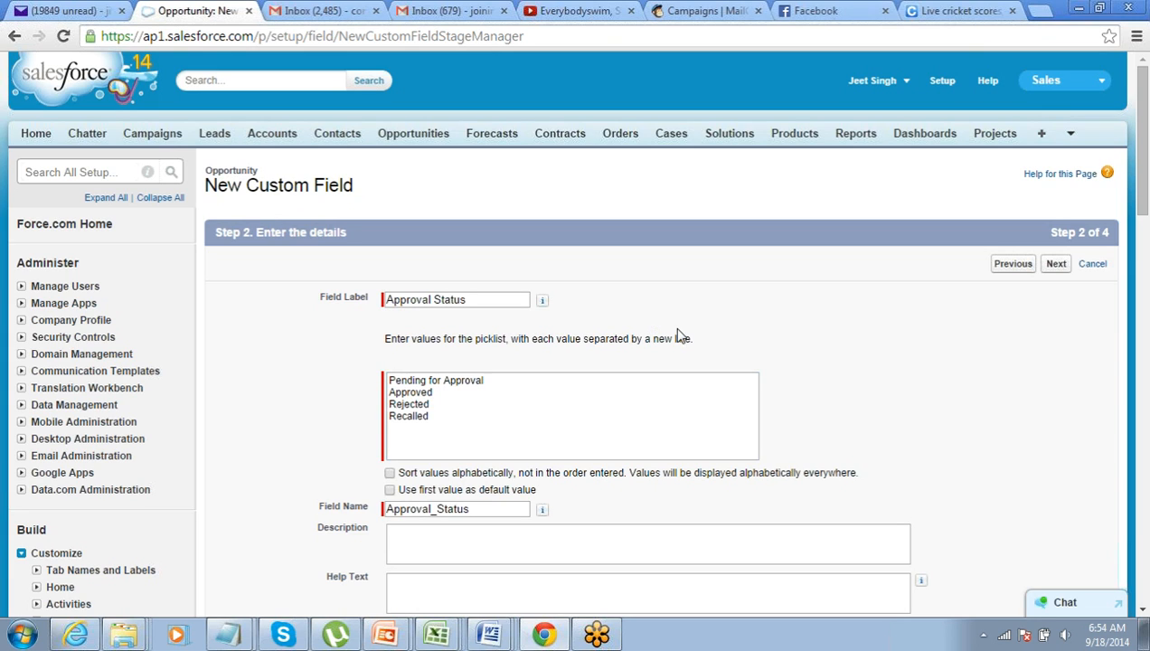
{"action": "left_click", "coordinate": [1050, 275]}
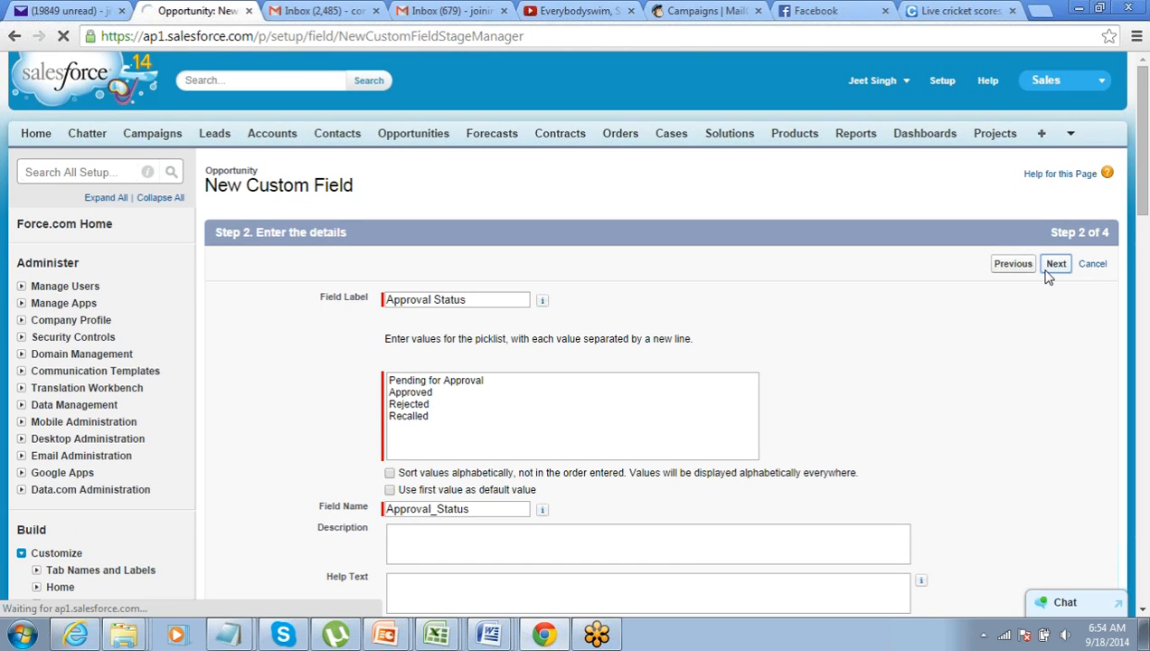
{"action": "scroll", "coordinate": [785, 395], "scroll_direction": "down", "scroll_amount": 2}
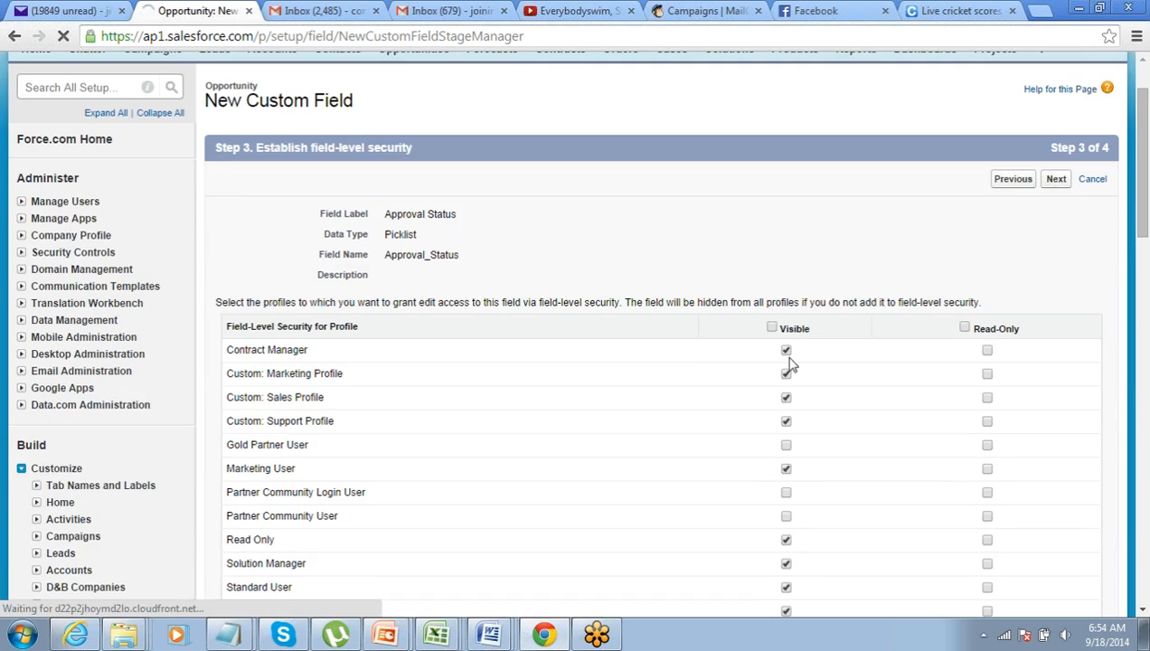
{"action": "left_click", "coordinate": [771, 327]}
{"action": "scroll", "coordinate": [884, 310], "scroll_direction": "up", "scroll_amount": 2}
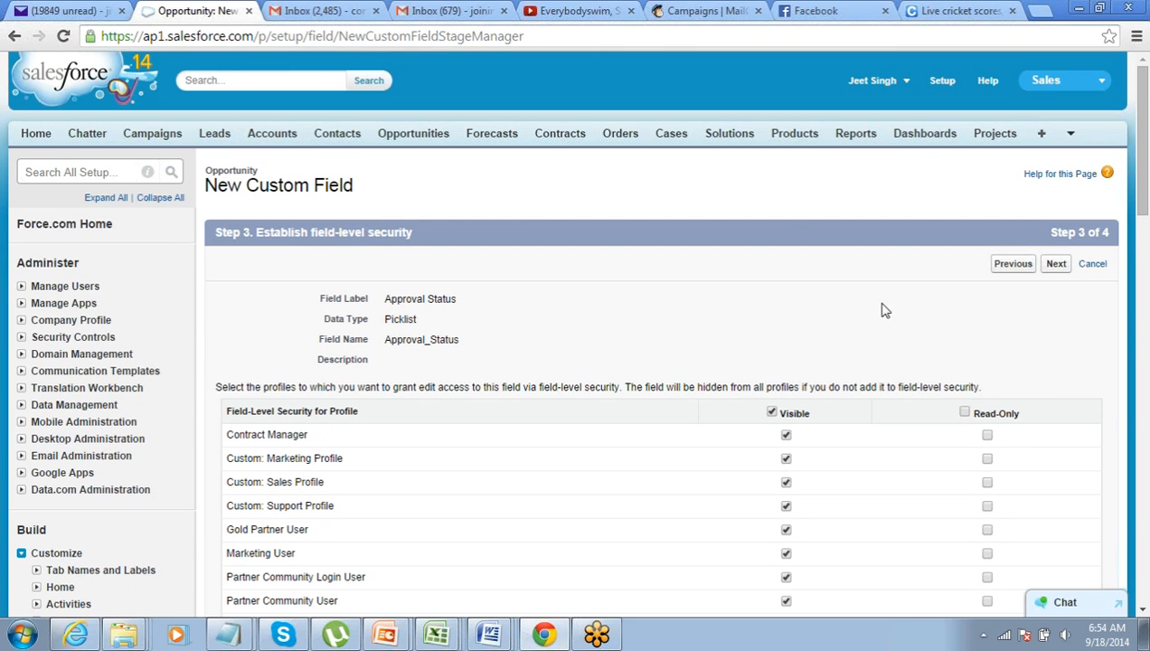
{"action": "left_click", "coordinate": [1054, 271]}
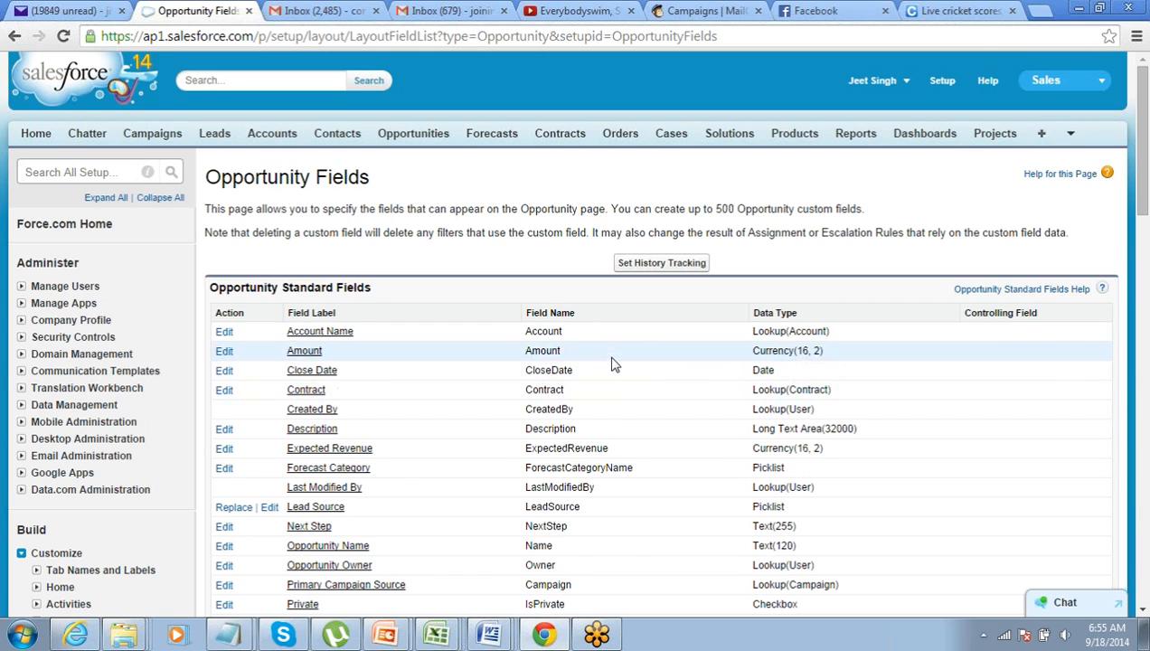
Open the Approval Processes page under Create > Workflow & Approvals
{"action": "scroll", "coordinate": [611, 365], "scroll_direction": "down", "scroll_amount": 2}
{"action": "scroll", "coordinate": [611, 364], "scroll_direction": "up", "scroll_amount": 2}
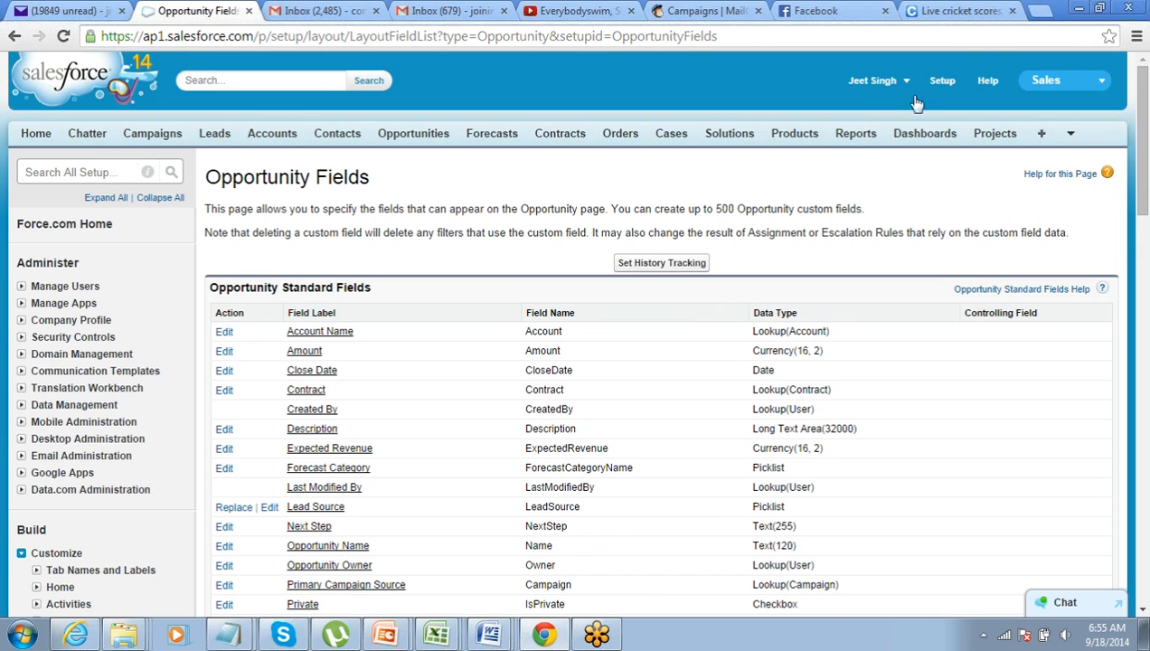
{"action": "scroll", "coordinate": [40, 371], "scroll_direction": "down", "scroll_amount": 3}
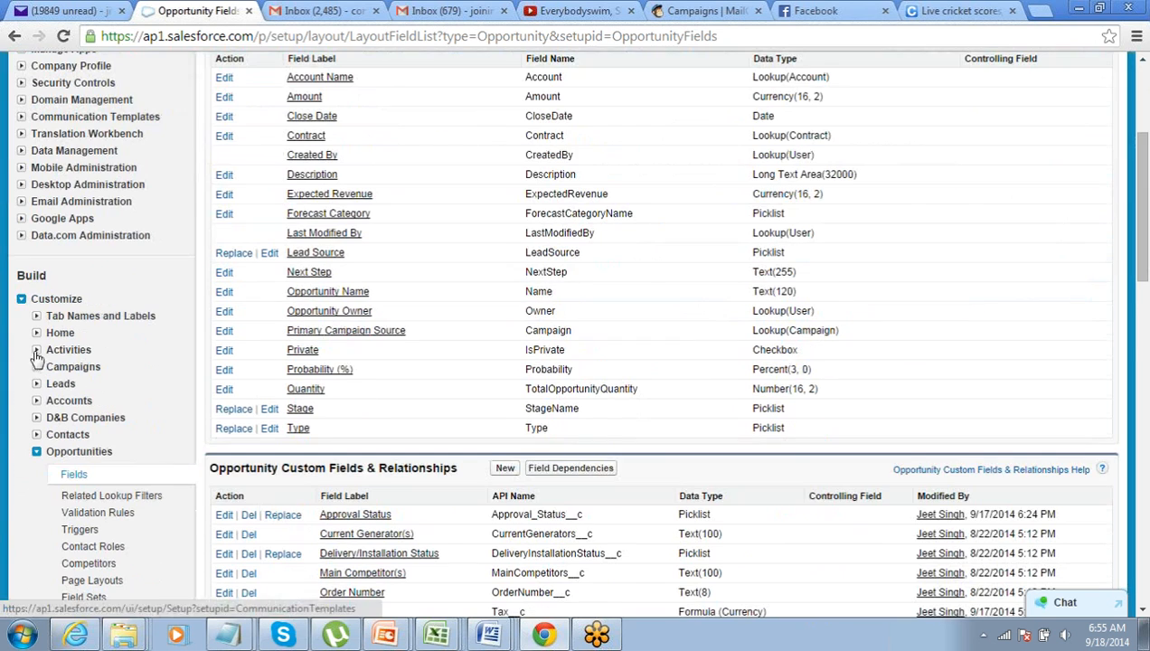
{"action": "left_click", "coordinate": [20, 298]}
{"action": "left_click", "coordinate": [21, 315]}
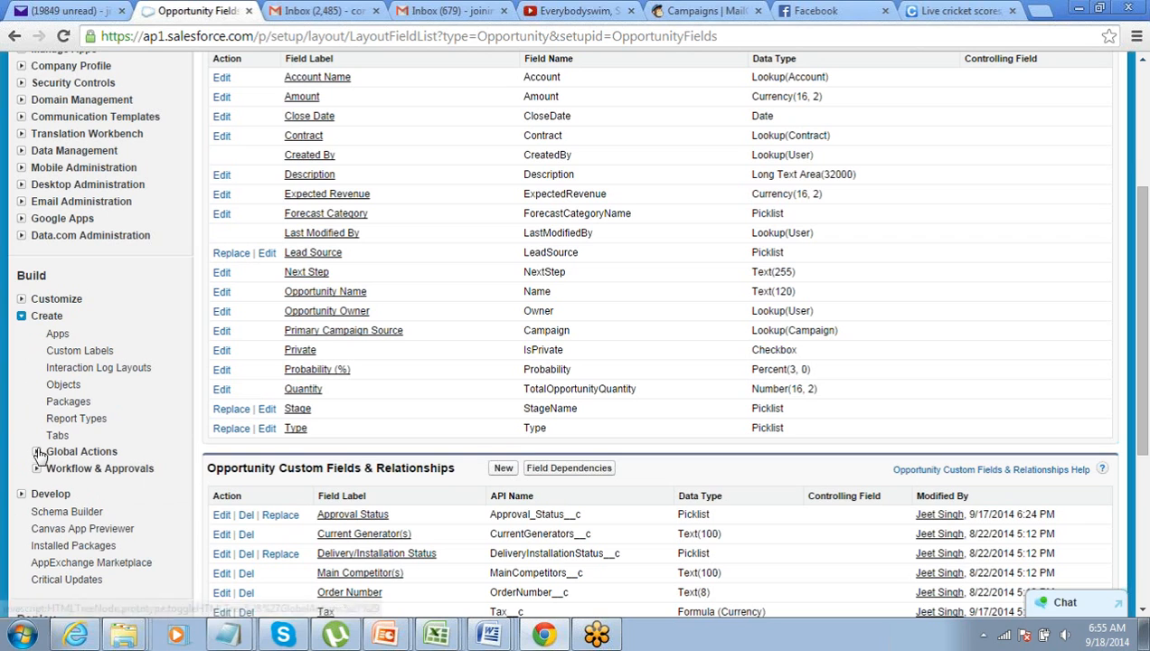
{"action": "left_click", "coordinate": [36, 468]}
{"action": "scroll", "coordinate": [38, 470], "scroll_direction": "down", "scroll_amount": 1}
{"action": "left_click", "coordinate": [89, 421]}
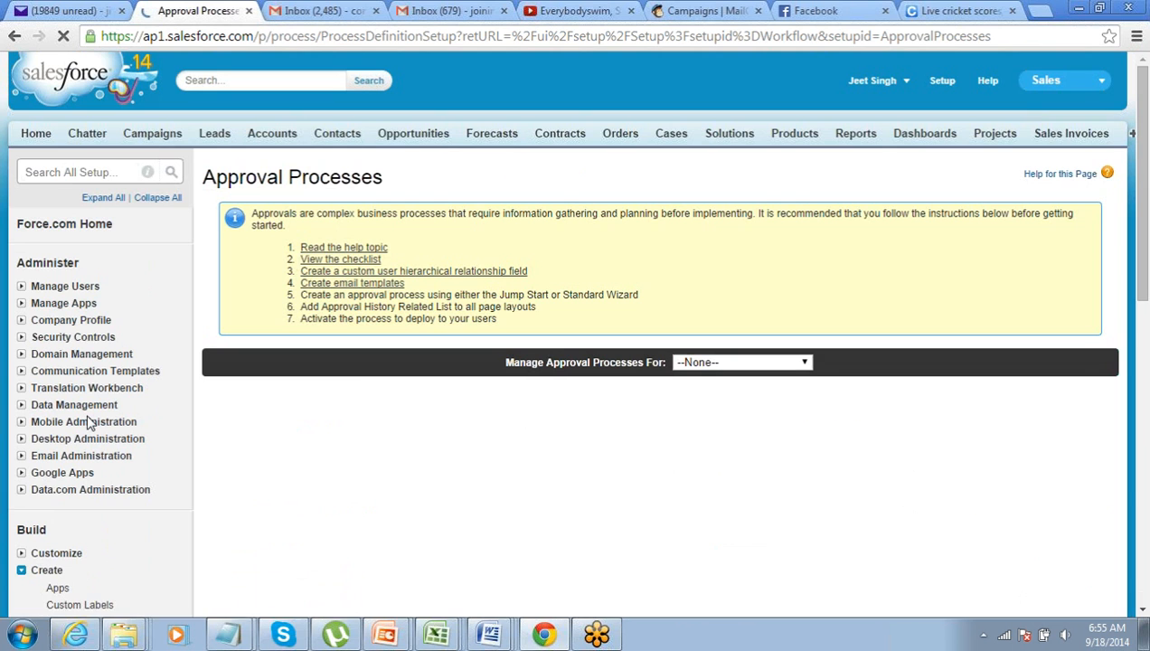
Show the Opportunity approval processes, which list none yet
{"action": "left_click", "coordinate": [724, 365]}
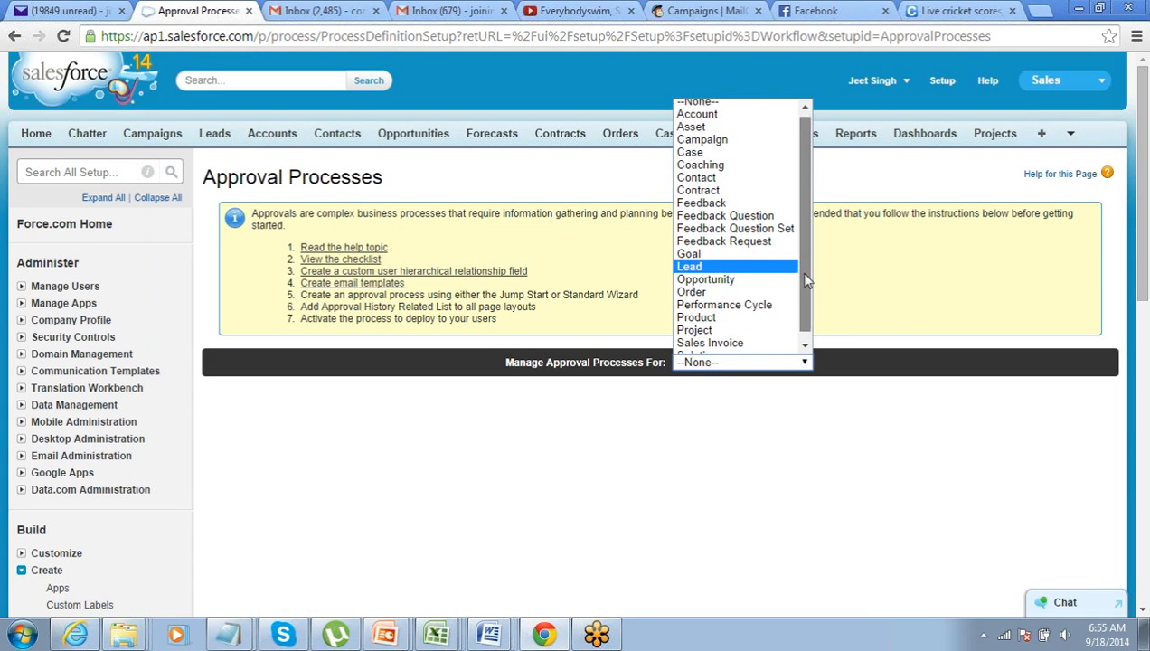
{"action": "scroll", "coordinate": [798, 271], "scroll_direction": "down", "scroll_amount": 1}
{"action": "scroll", "coordinate": [804, 279], "scroll_direction": "up", "scroll_amount": 1}
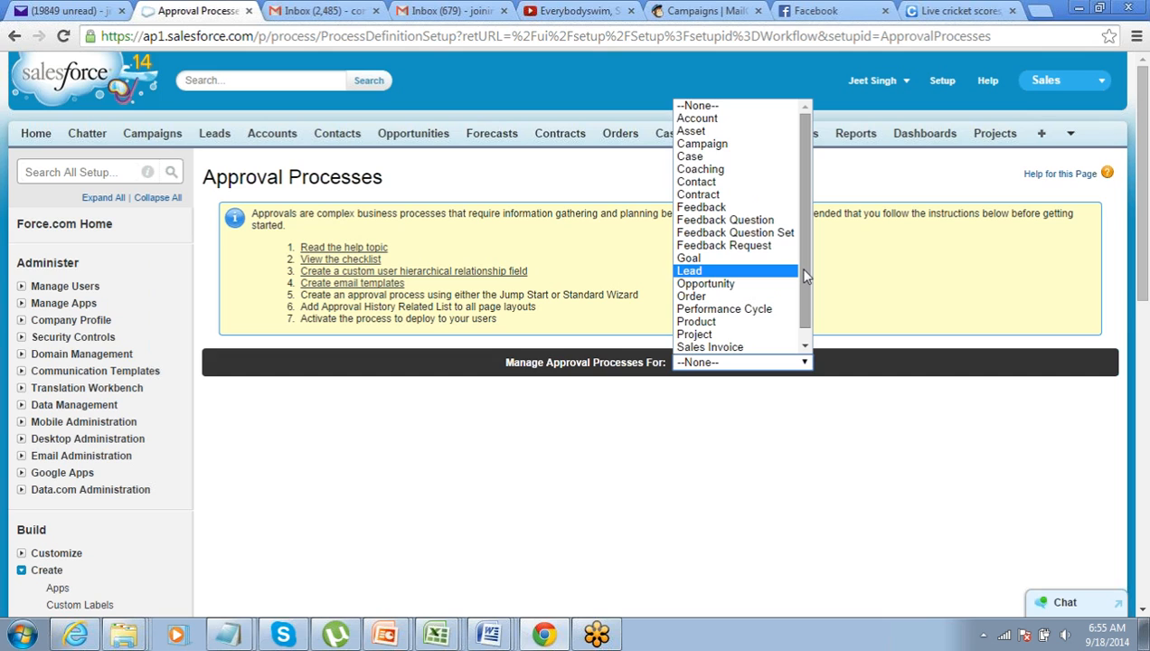
{"action": "left_click", "coordinate": [759, 286]}
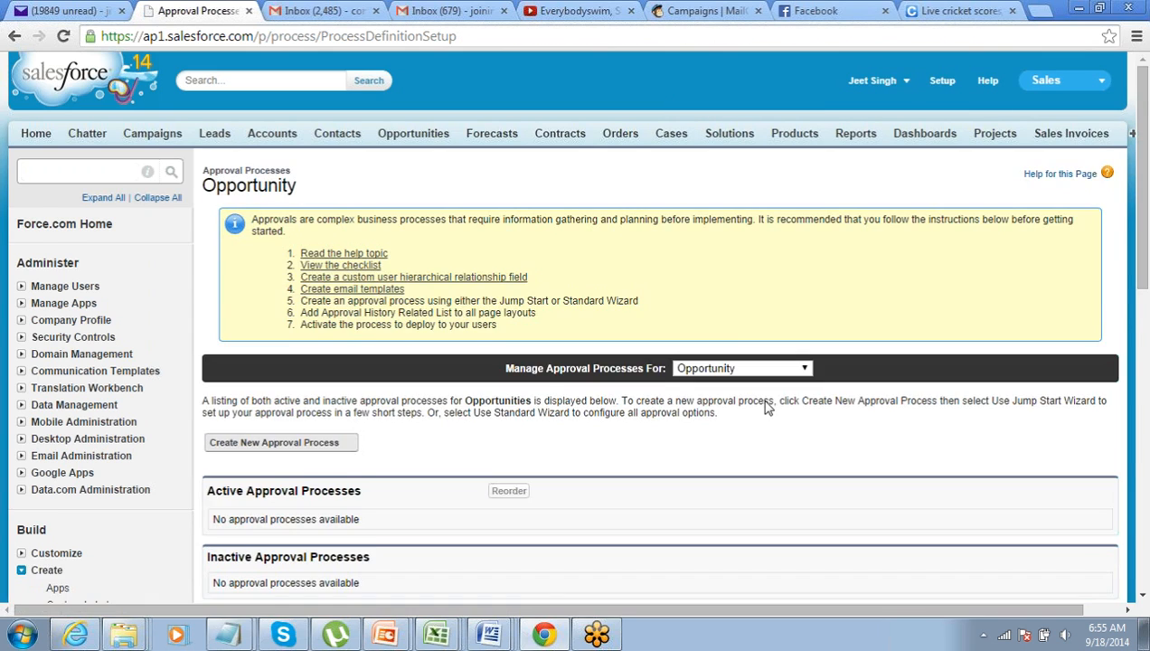
{"action": "scroll", "coordinate": [766, 406], "scroll_direction": "down", "scroll_amount": 1}
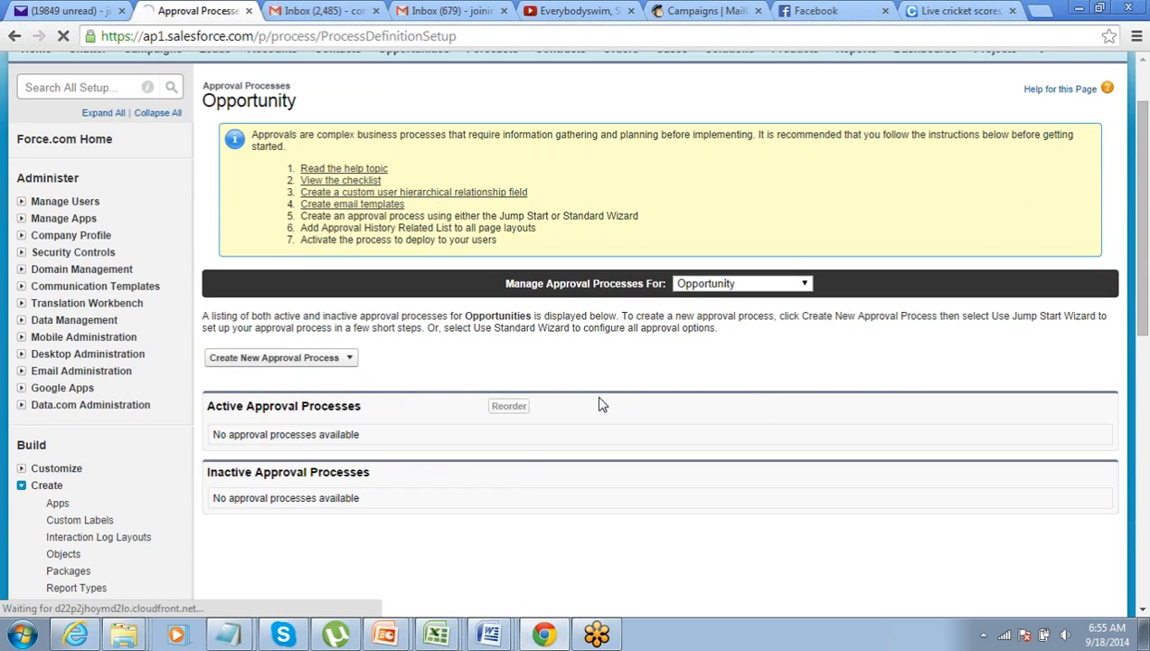
Start a Jump Start approval process named 'Approval for Small Opportunities'
{"action": "left_click", "coordinate": [351, 360]}
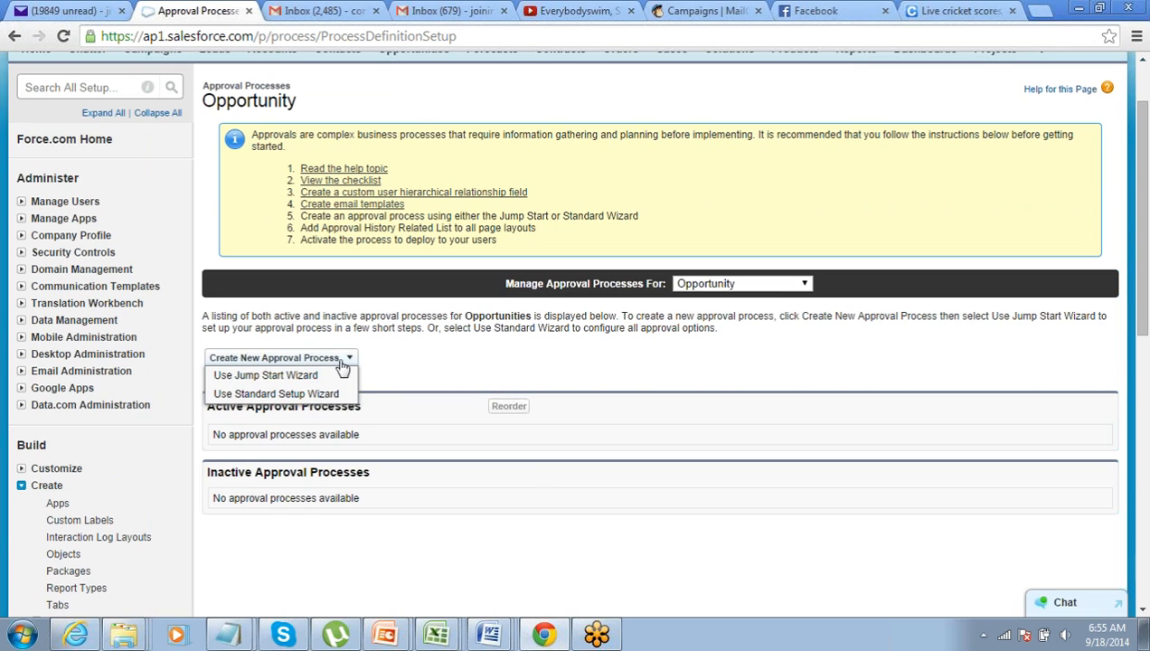
{"action": "left_click", "coordinate": [232, 378]}
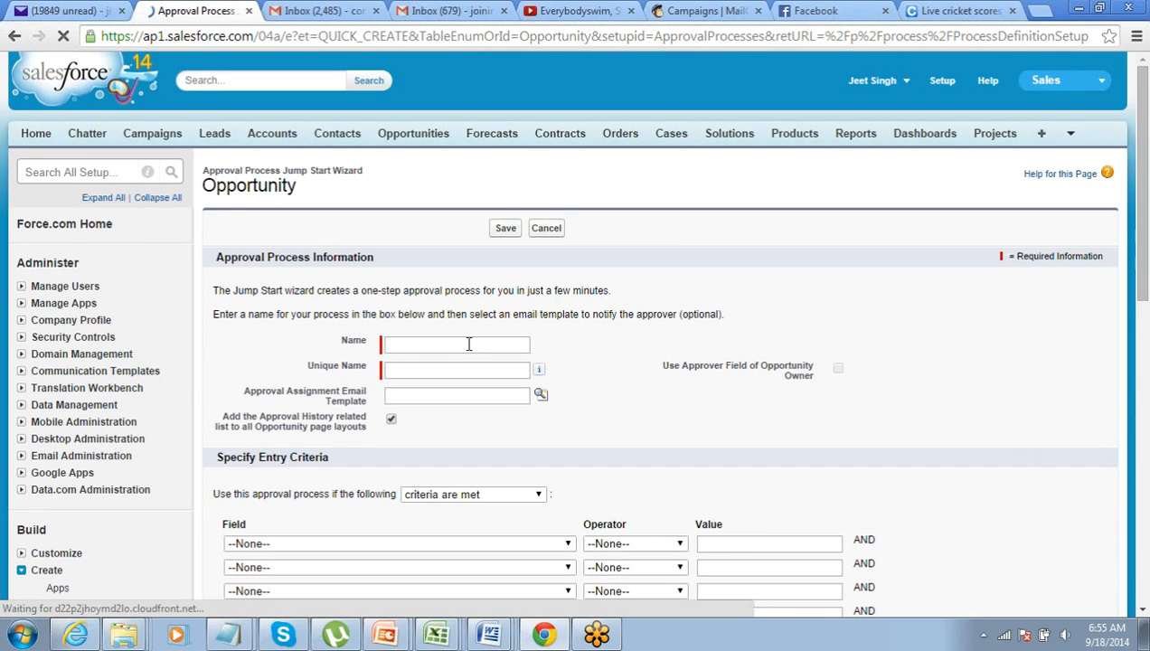
{"action": "left_click", "coordinate": [469, 344]}
{"action": "type", "text": "Approv"}
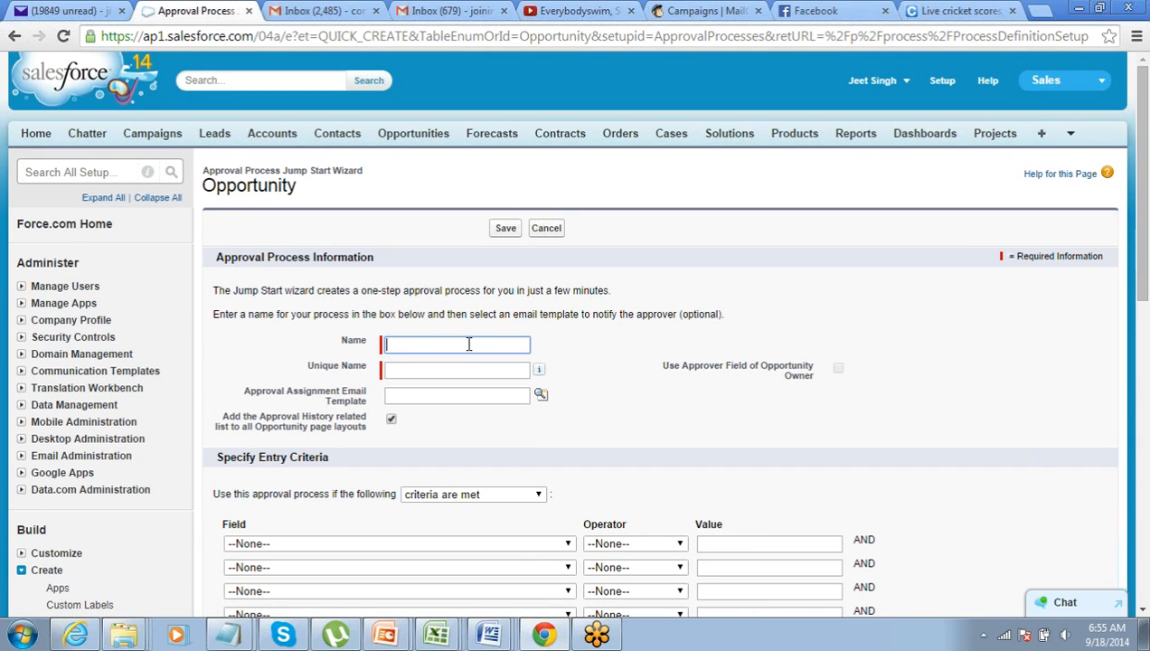
{"action": "type", "text": "al for Small Opportunities"}
{"action": "key", "text": "Tab"}
{"action": "scroll", "coordinate": [469, 344], "scroll_direction": "down", "scroll_amount": 1}
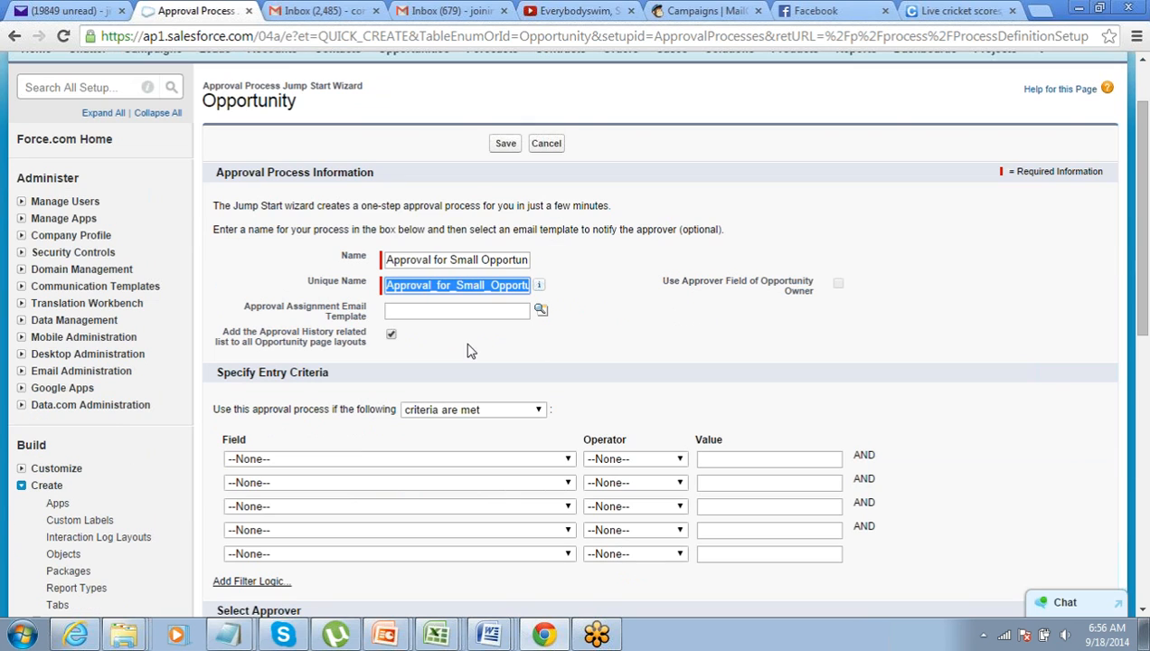
{"action": "left_click_drag", "start_coordinate": [240, 315], "coordinate": [351, 321]}
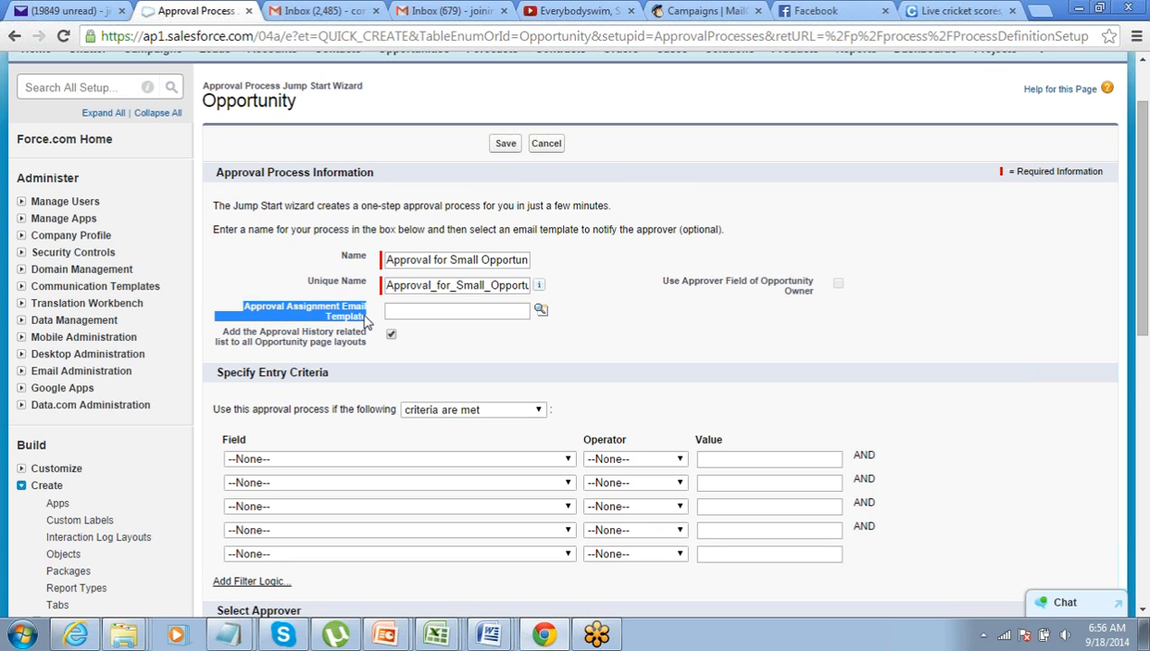
{"action": "left_click", "coordinate": [366, 321]}
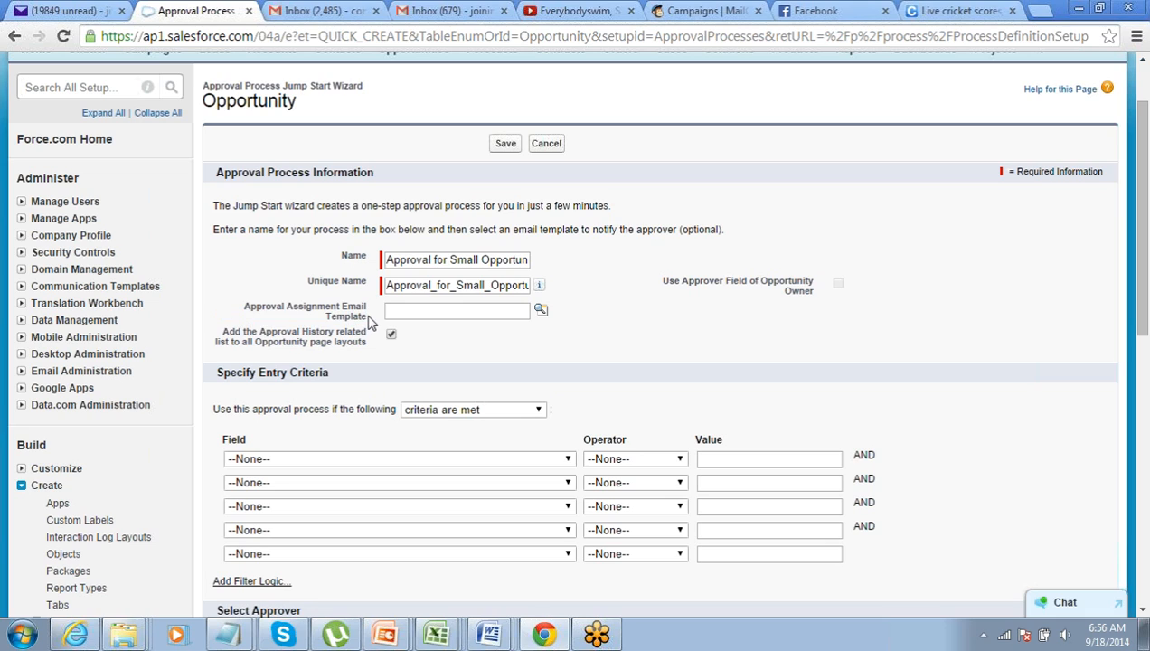
{"action": "left_click_drag", "start_coordinate": [364, 321], "coordinate": [217, 313]}
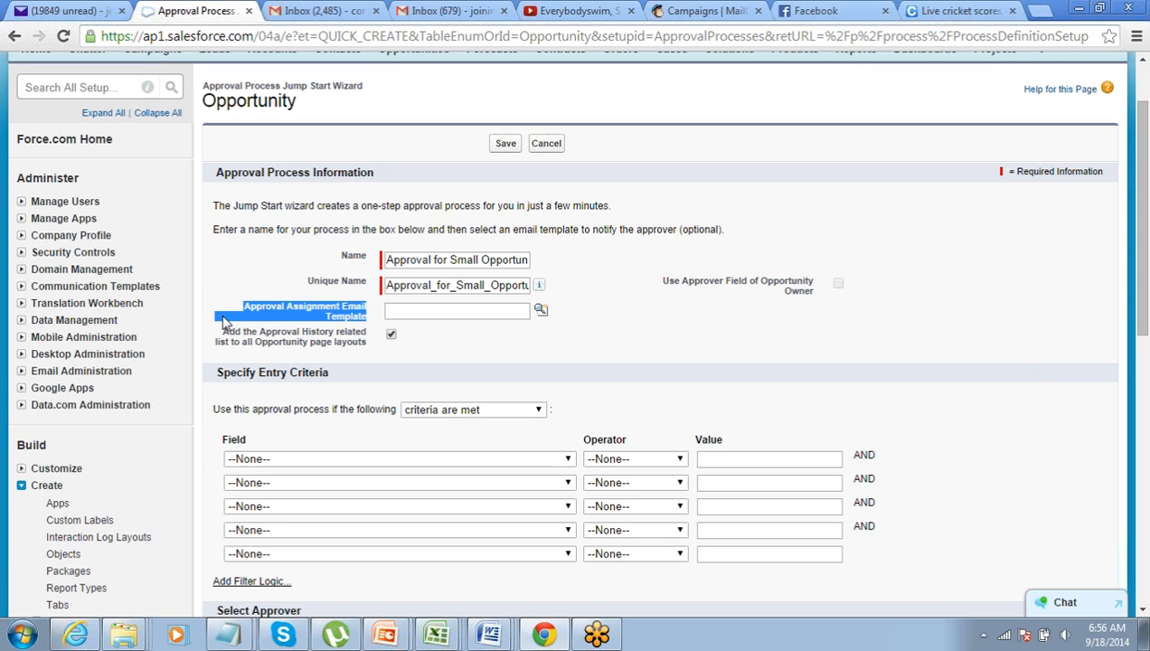
{"action": "left_click", "coordinate": [226, 322]}
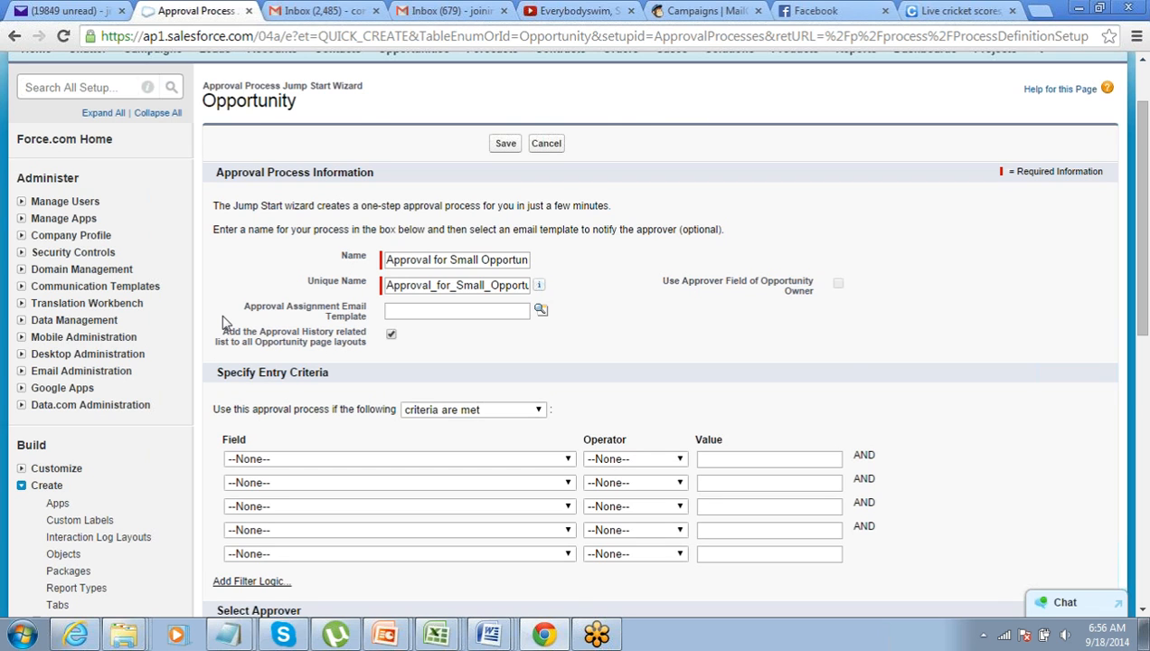
Set the entry criterion Opportunity: Amount less than 500000
{"action": "scroll", "coordinate": [226, 323], "scroll_direction": "down", "scroll_amount": 2}
{"action": "left_click", "coordinate": [358, 292]}
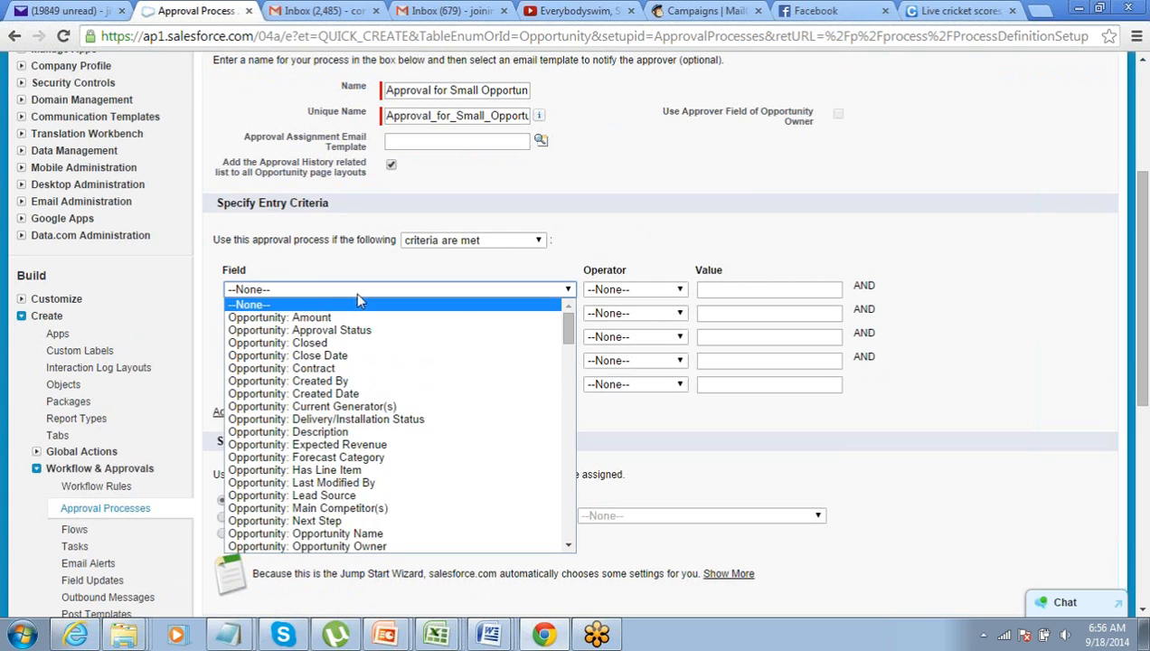
{"action": "left_click", "coordinate": [362, 317]}
{"action": "left_click", "coordinate": [593, 297]}
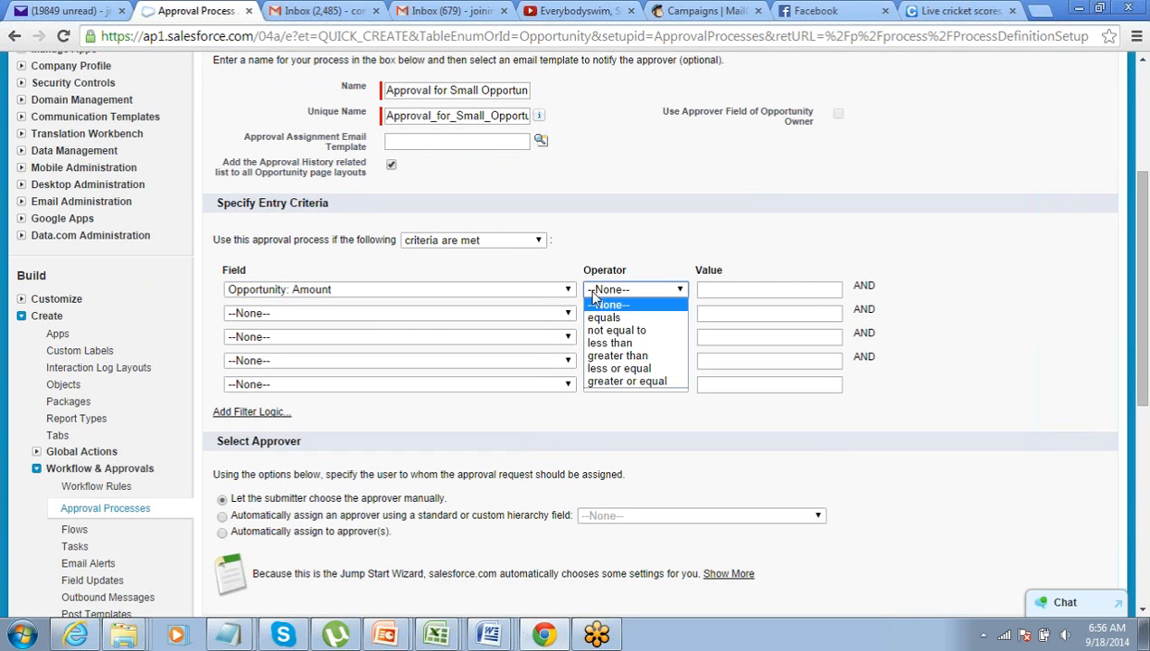
{"action": "left_click", "coordinate": [610, 342]}
{"action": "left_click", "coordinate": [732, 288]}
{"action": "type", "text": "50"}
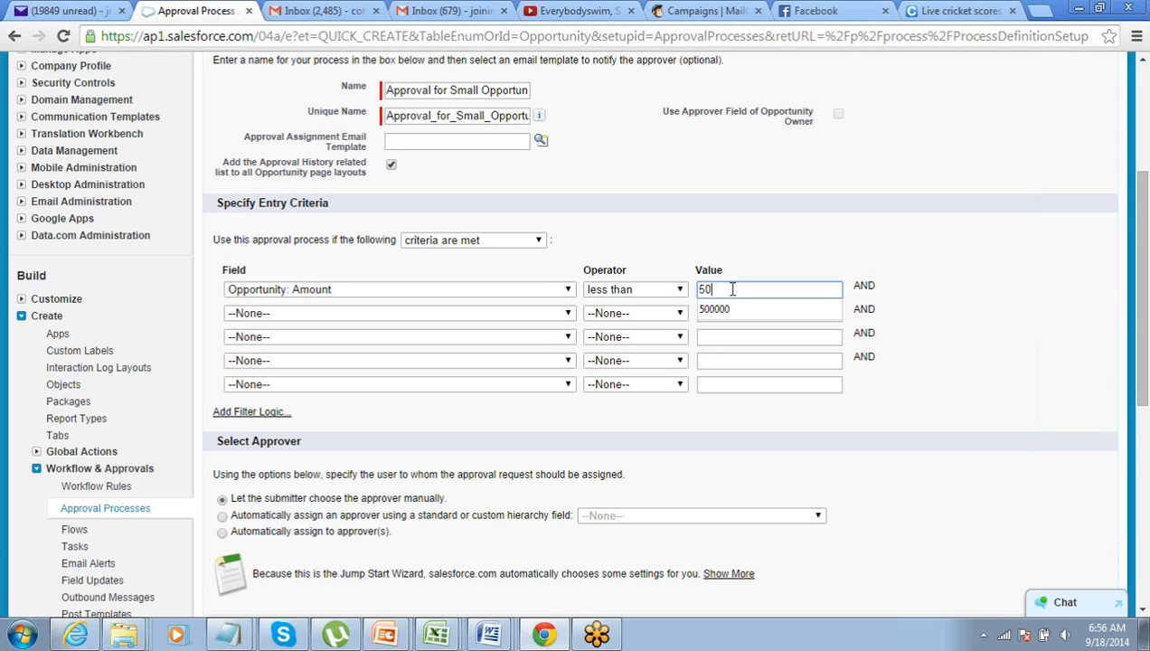
{"action": "type", "text": "000"}
{"action": "key", "text": "Left"}
{"action": "key", "text": "Left"}
{"action": "key", "text": "Left"}
{"action": "key", "text": "Left"}
{"action": "key", "text": "Left"}
{"action": "key", "text": "Right"}
{"action": "key", "text": "Right"}
{"action": "key", "text": "Right"}
{"action": "key", "text": "Right"}
{"action": "key", "text": "Right"}
{"action": "left_click", "coordinate": [733, 311]}
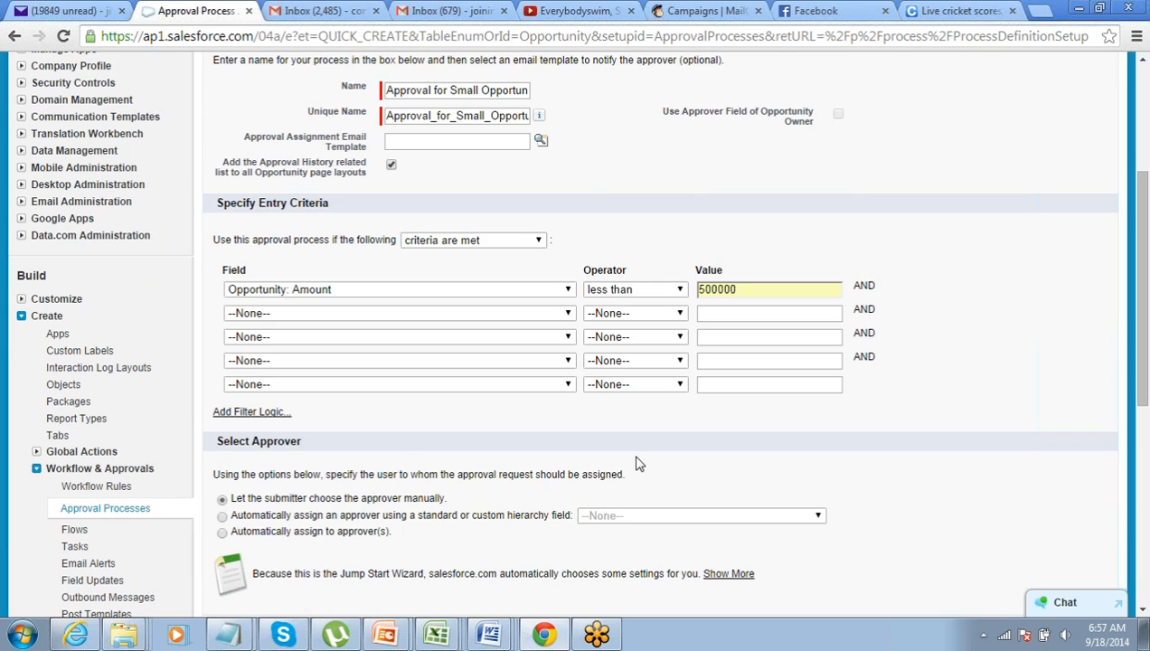
Review the entry criteria, emphasizing the 500000 Amount threshold
{"action": "scroll", "coordinate": [638, 464], "scroll_direction": "down", "scroll_amount": 2}
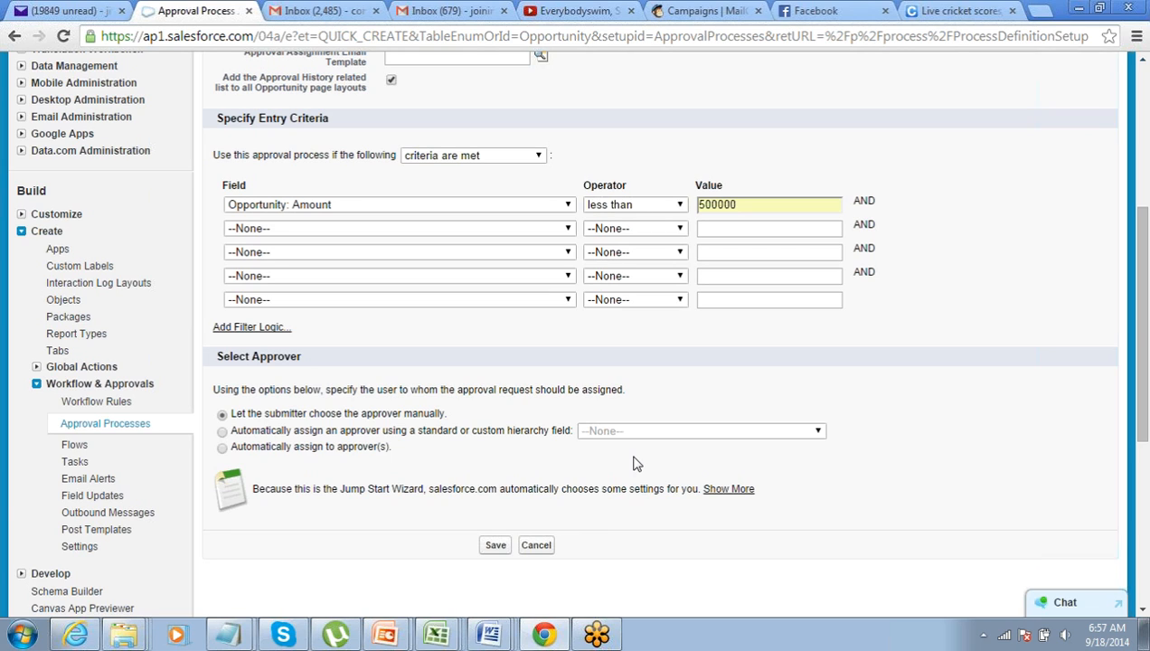
{"action": "scroll", "coordinate": [685, 387], "scroll_direction": "up", "scroll_amount": 3}
{"action": "scroll", "coordinate": [684, 388], "scroll_direction": "down", "scroll_amount": 3}
{"action": "scroll", "coordinate": [378, 332], "scroll_direction": "up", "scroll_amount": 1}
{"action": "double_click", "coordinate": [772, 288]}
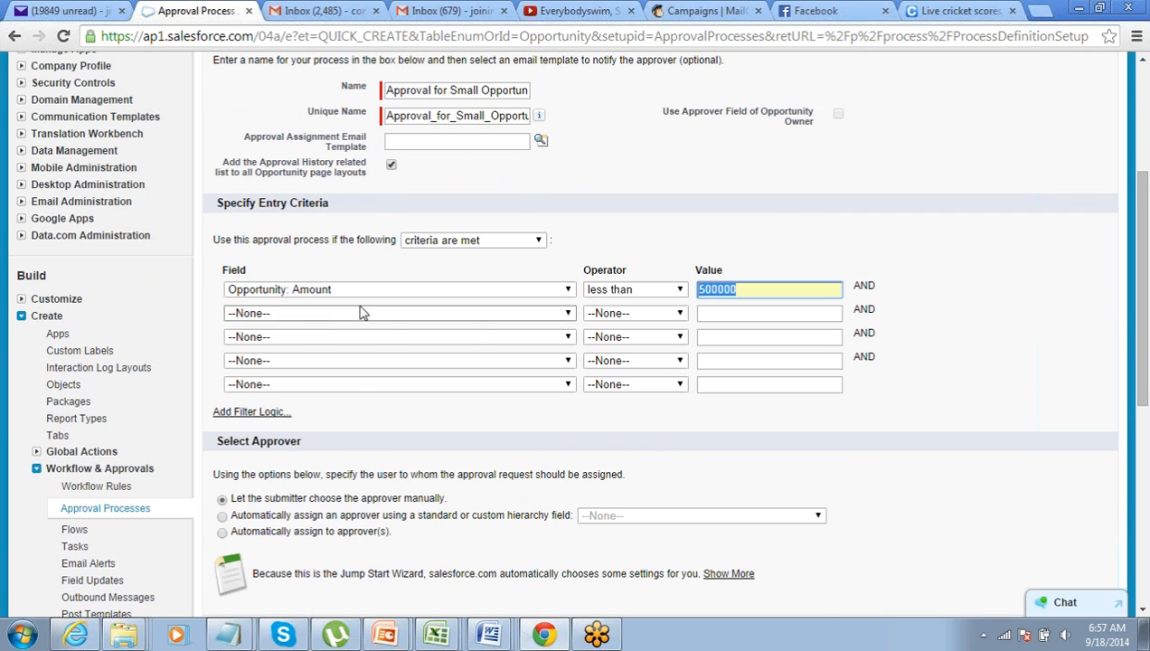
{"action": "scroll", "coordinate": [361, 312], "scroll_direction": "up", "scroll_amount": 1}
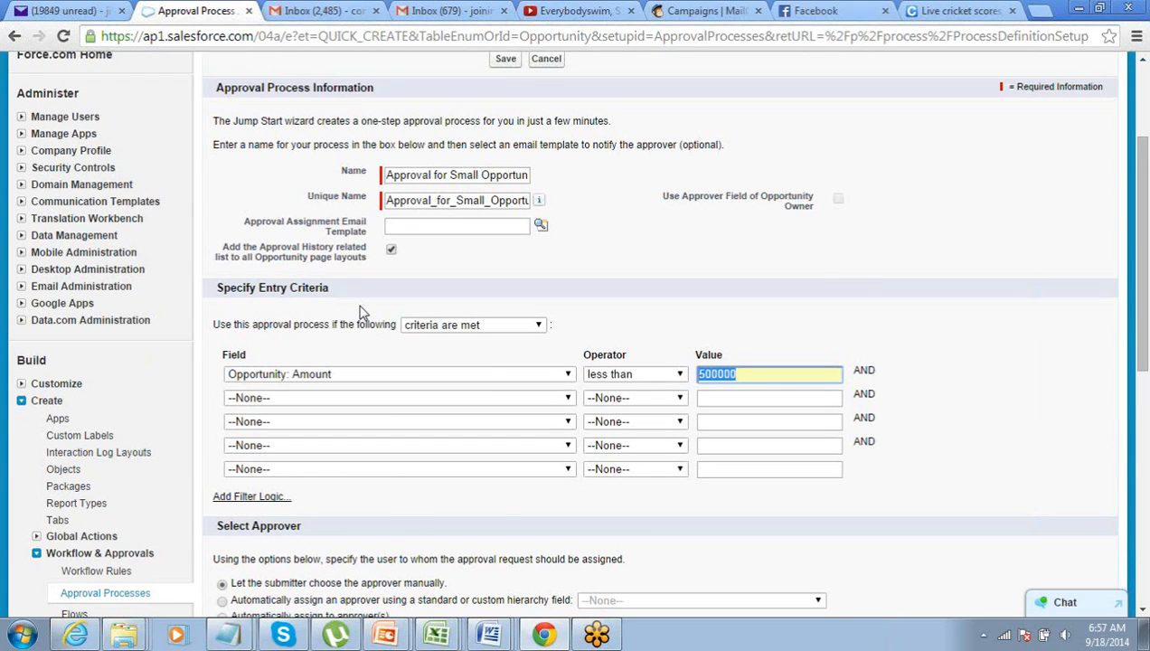
{"action": "scroll", "coordinate": [360, 312], "scroll_direction": "down", "scroll_amount": 1}
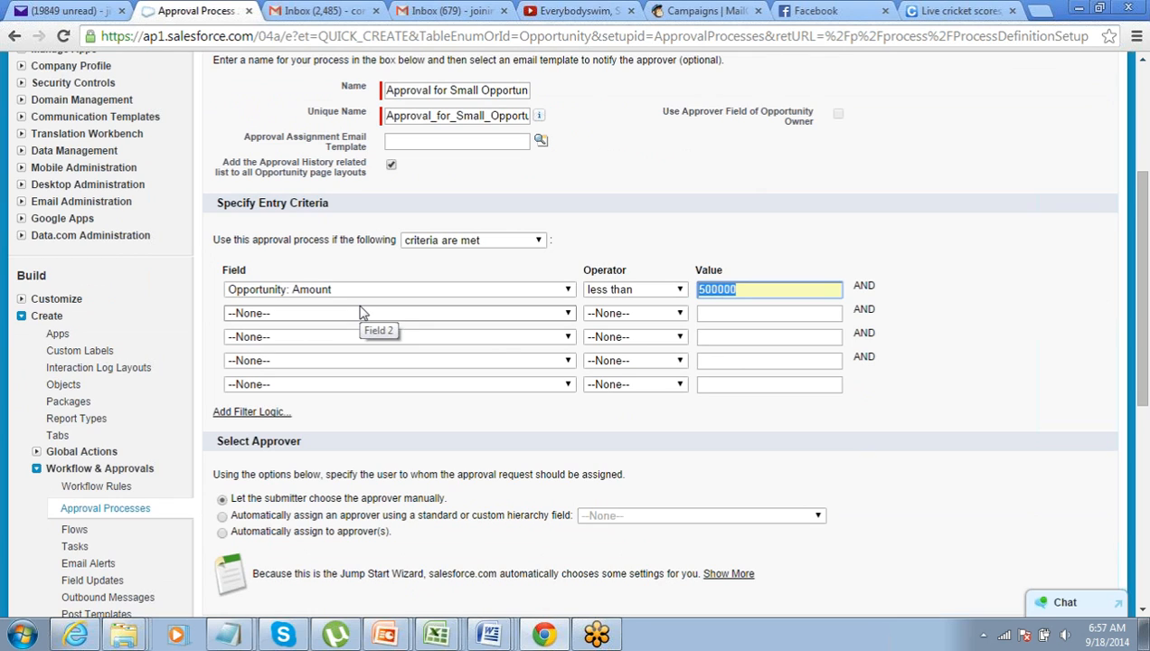
{"action": "left_click_drag", "start_coordinate": [259, 202], "coordinate": [327, 205]}
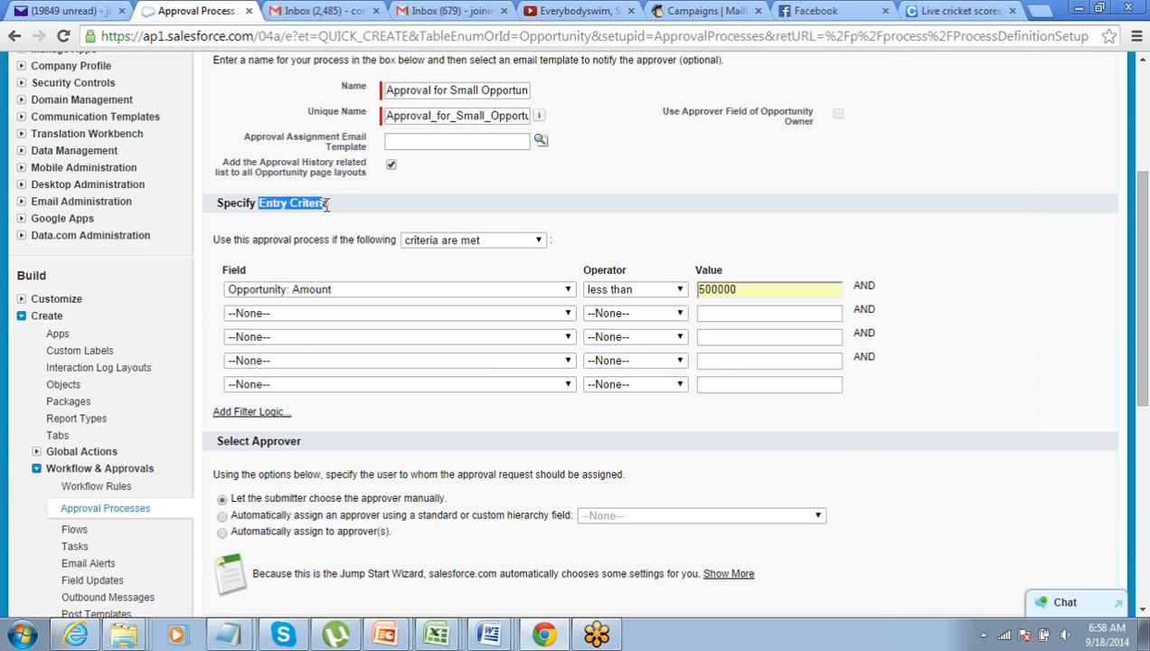
{"action": "left_click_drag", "start_coordinate": [742, 289], "coordinate": [702, 290]}
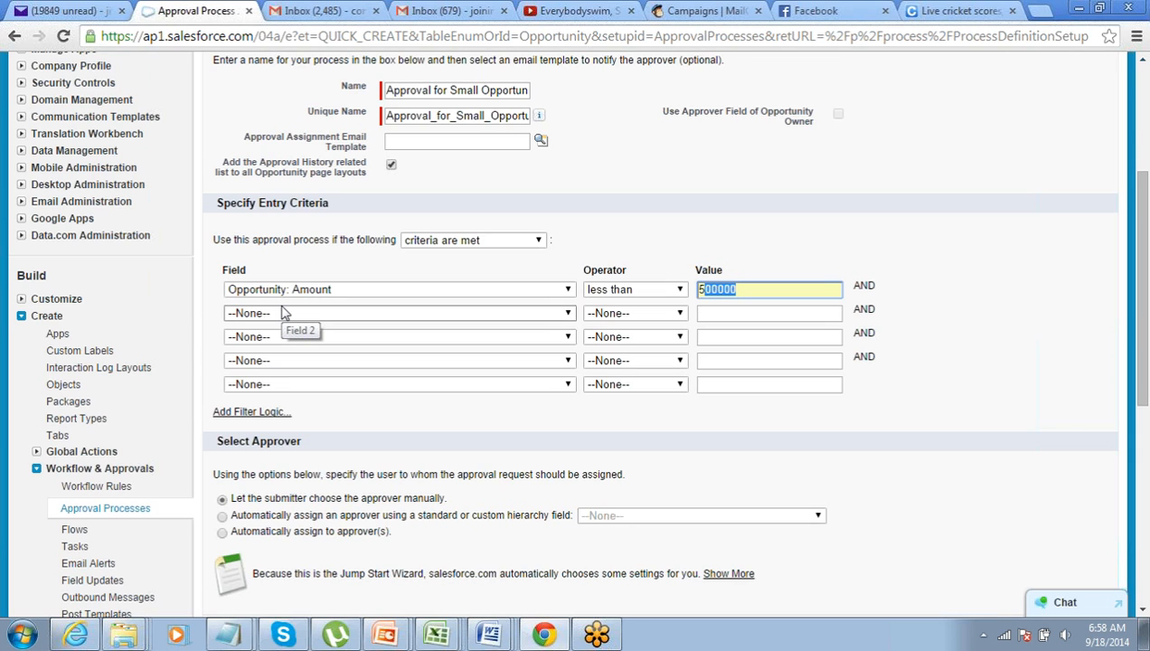
{"action": "scroll", "coordinate": [285, 311], "scroll_direction": "down", "scroll_amount": 1}
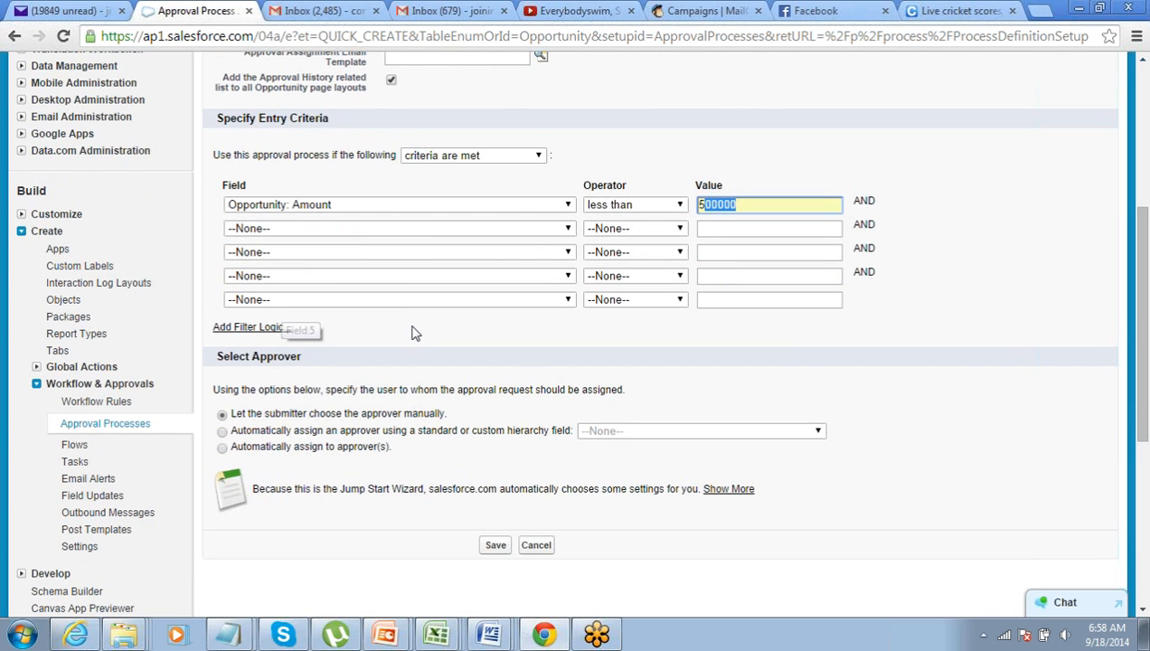
{"action": "left_click", "coordinate": [343, 333]}
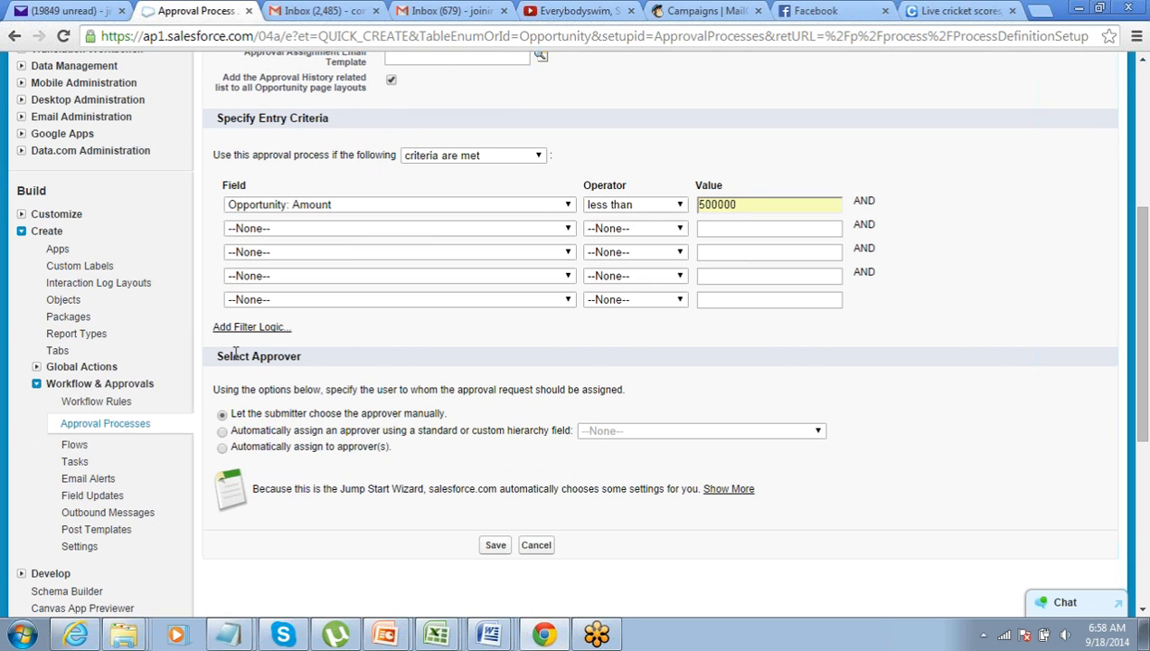
Point out the Select Approver section's manual approver choice
{"action": "triple_click", "coordinate": [334, 359]}
{"action": "left_click", "coordinate": [335, 363]}
{"action": "scroll", "coordinate": [336, 363], "scroll_direction": "down", "scroll_amount": 1}
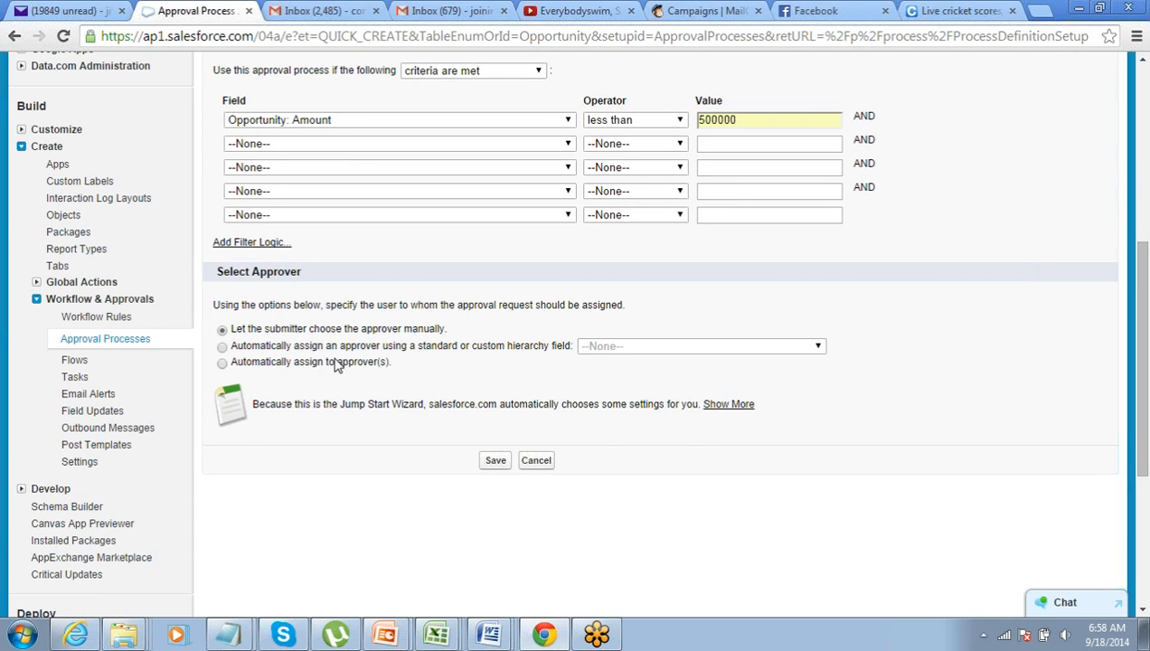
{"action": "left_click_drag", "start_coordinate": [237, 330], "coordinate": [287, 331]}
{"action": "left_click_drag", "start_coordinate": [234, 332], "coordinate": [443, 334]}
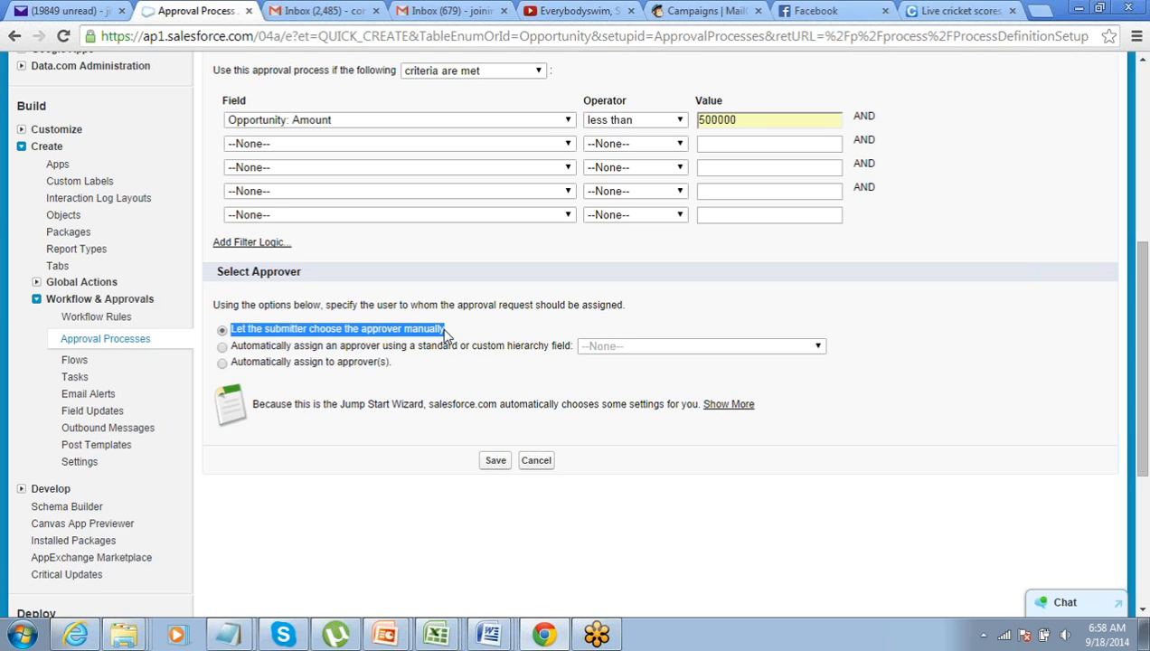
Automatically assign requests to a specific User picked from recently viewed users
{"action": "left_click", "coordinate": [222, 346]}
{"action": "left_click", "coordinate": [589, 353]}
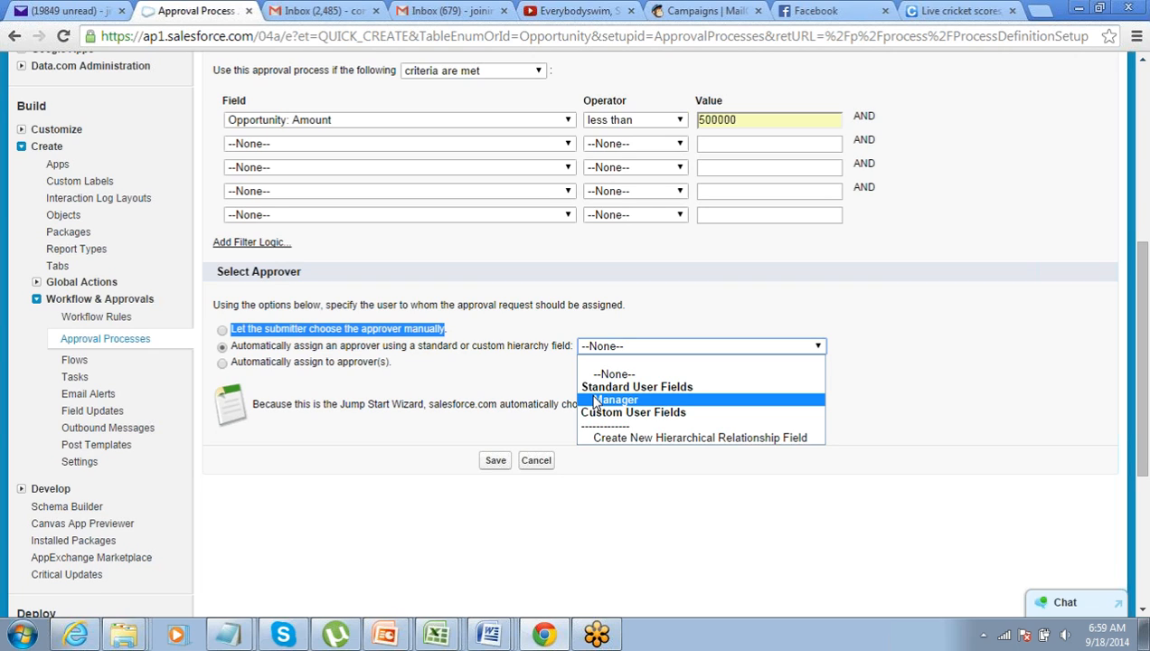
{"action": "left_click", "coordinate": [485, 398]}
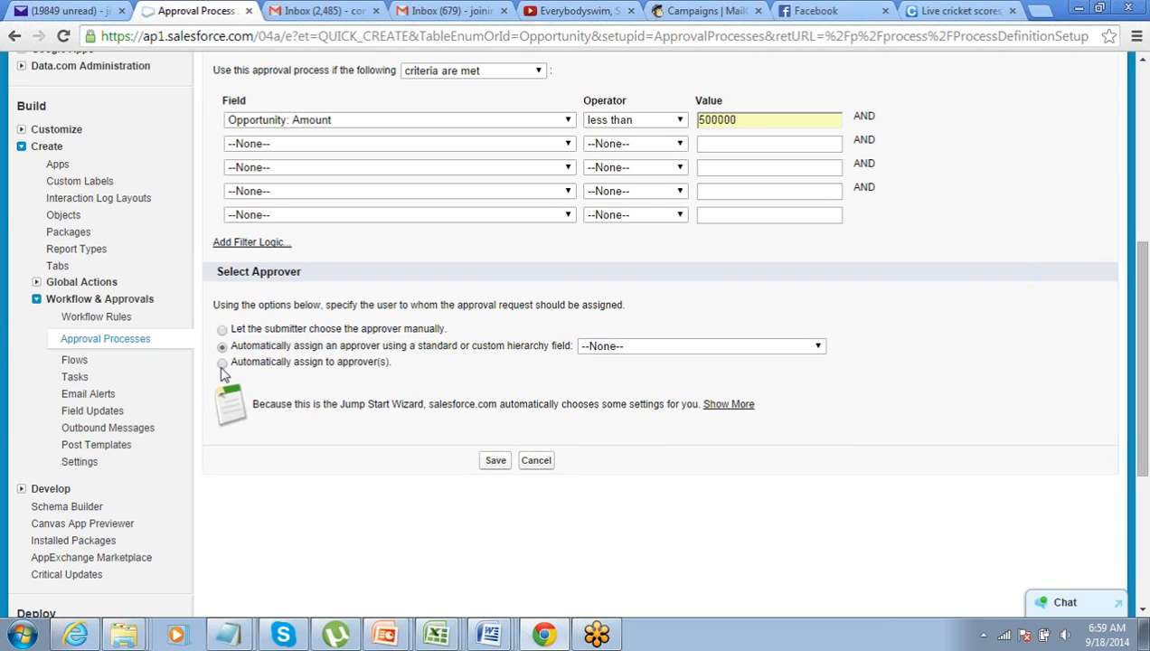
{"action": "left_click", "coordinate": [222, 363]}
{"action": "left_click", "coordinate": [321, 390]}
{"action": "left_click", "coordinate": [321, 392]}
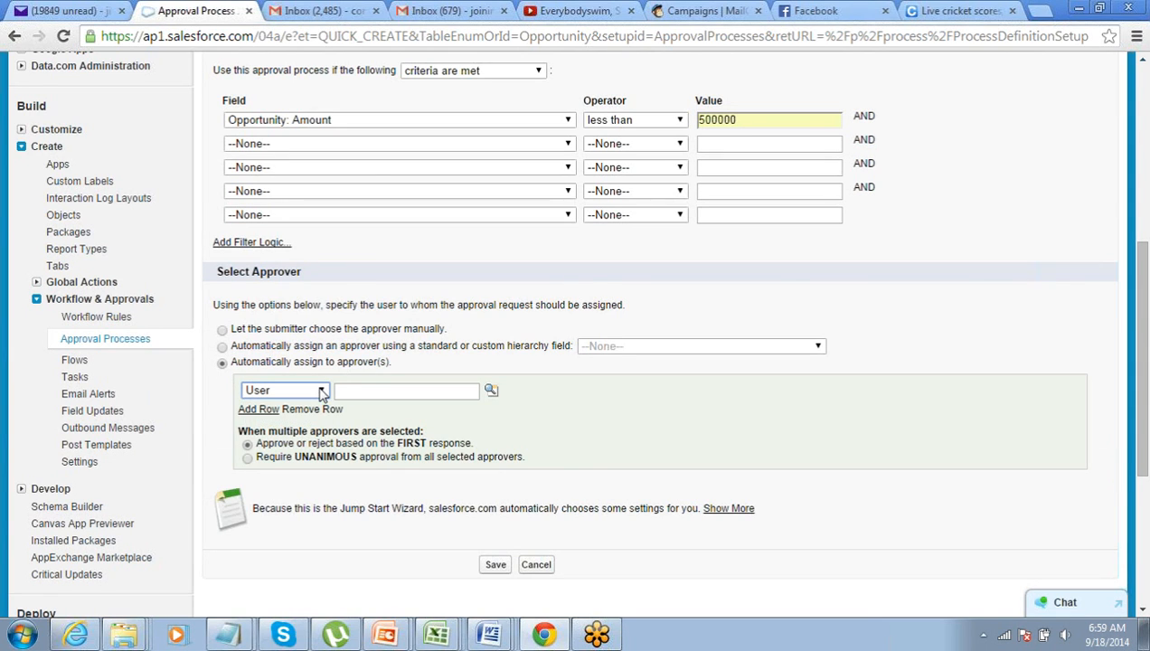
{"action": "left_click", "coordinate": [491, 391]}
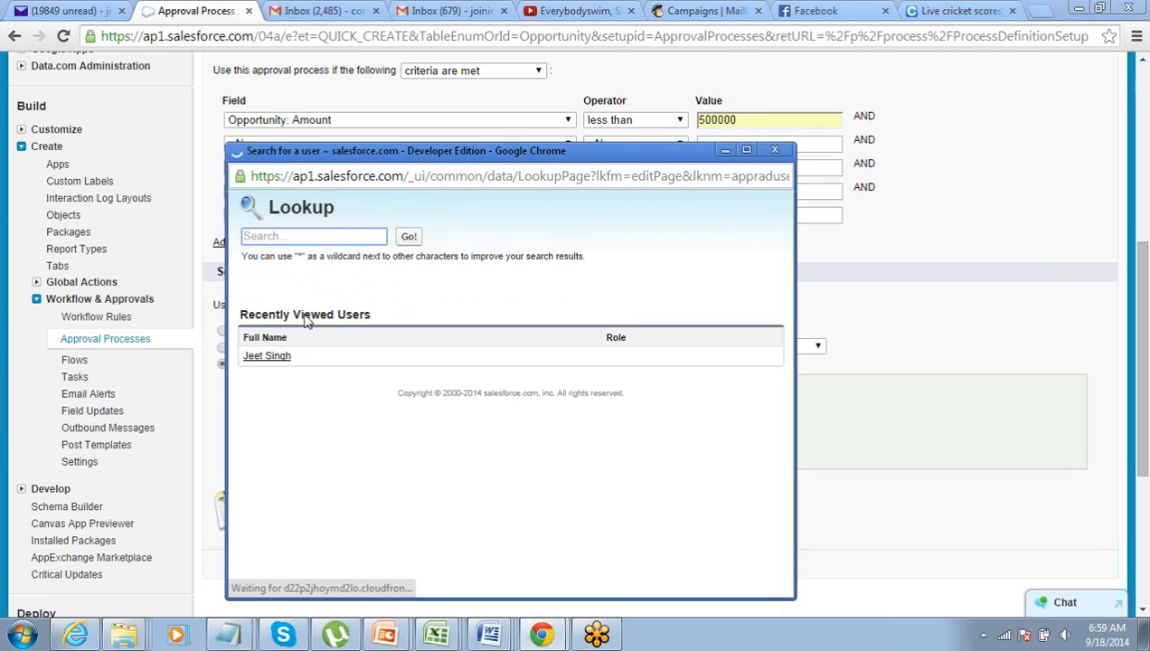
{"action": "left_click", "coordinate": [270, 354]}
Save the approval process and acknowledge the activation reminder
{"action": "scroll", "coordinate": [422, 313], "scroll_direction": "down", "scroll_amount": 1}
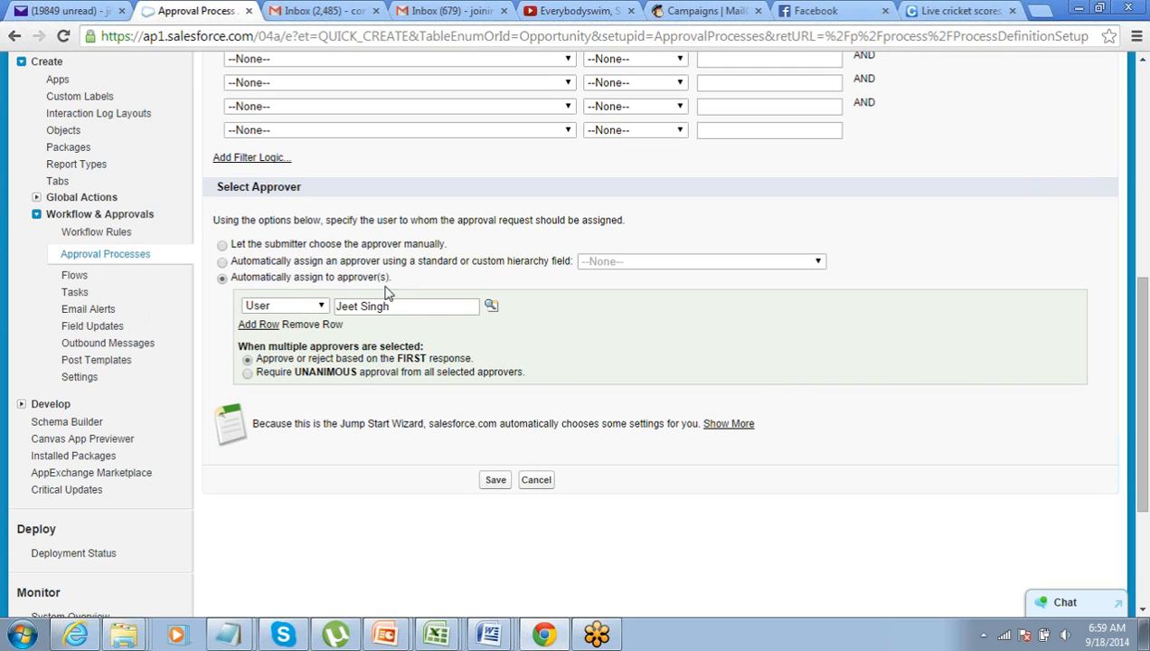
{"action": "scroll", "coordinate": [433, 282], "scroll_direction": "down", "scroll_amount": 1}
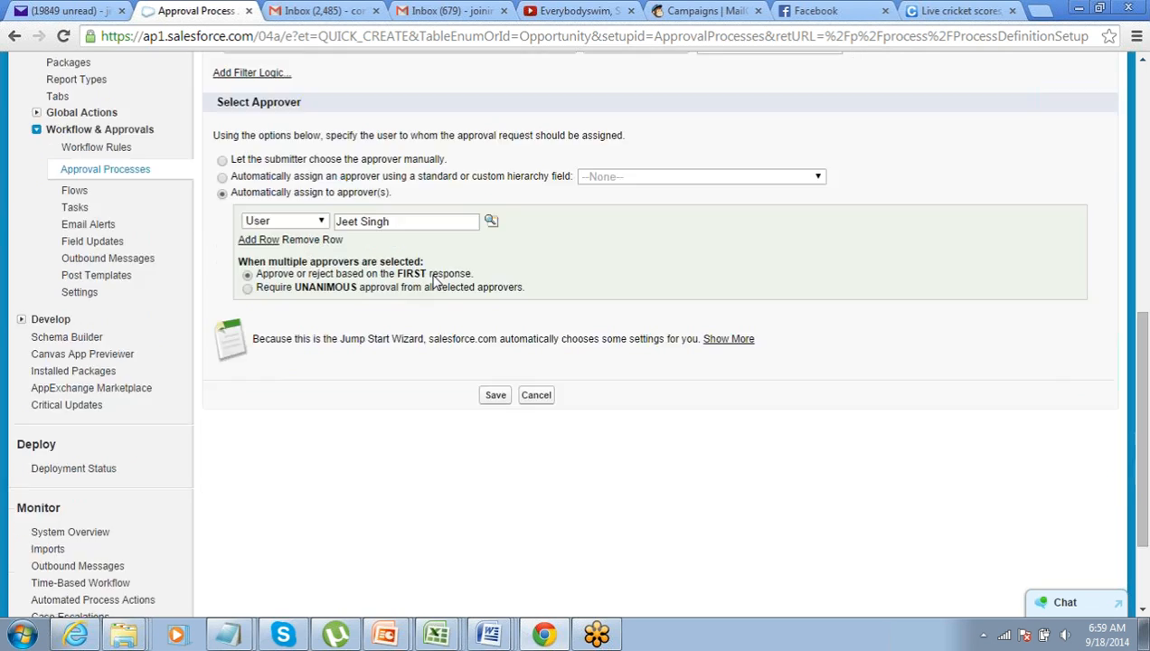
{"action": "left_click", "coordinate": [495, 396]}
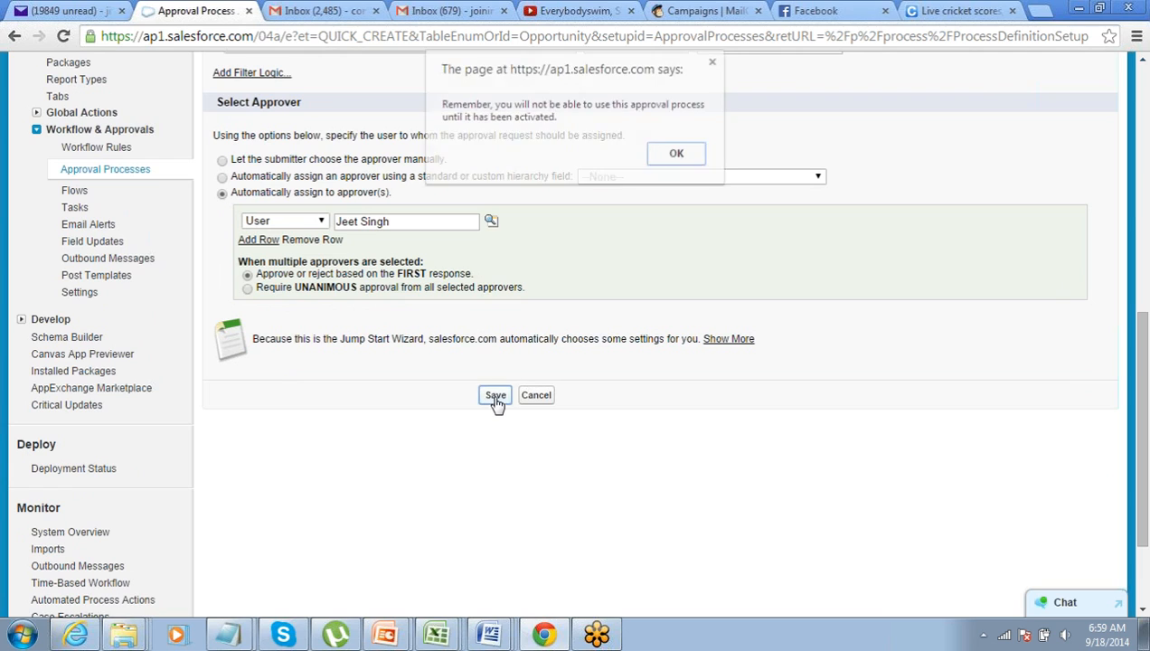
{"action": "left_click", "coordinate": [666, 160]}
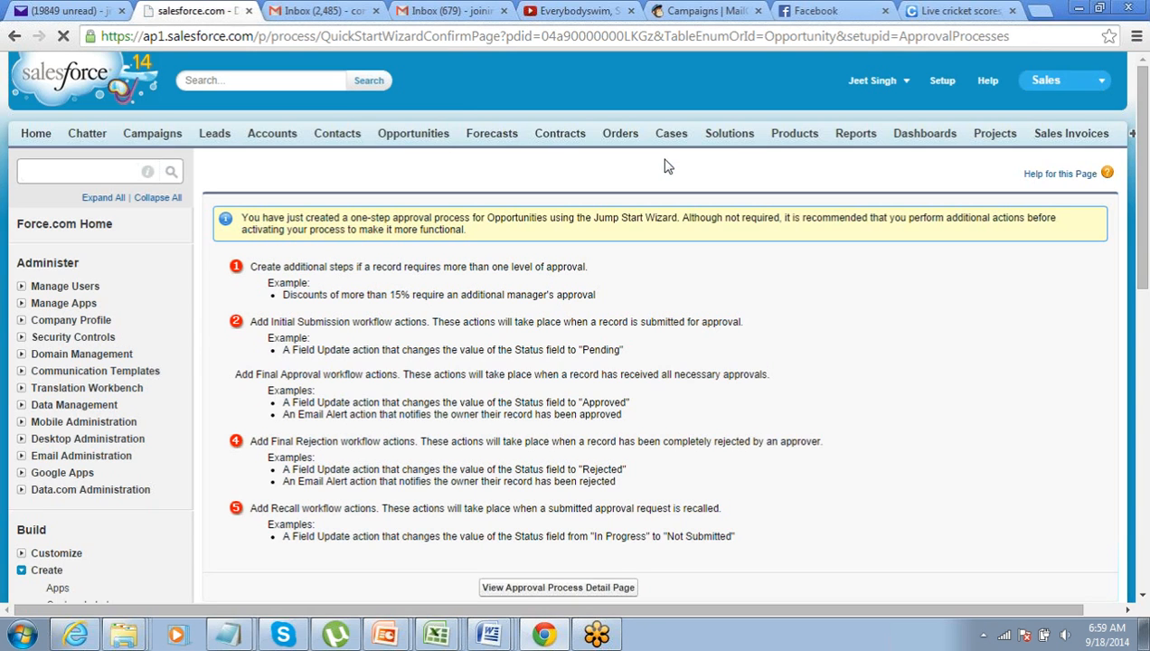
Open the process detail page, review its action sections, and add an initial-submission Field Update
{"action": "scroll", "coordinate": [664, 167], "scroll_direction": "down", "scroll_amount": 1}
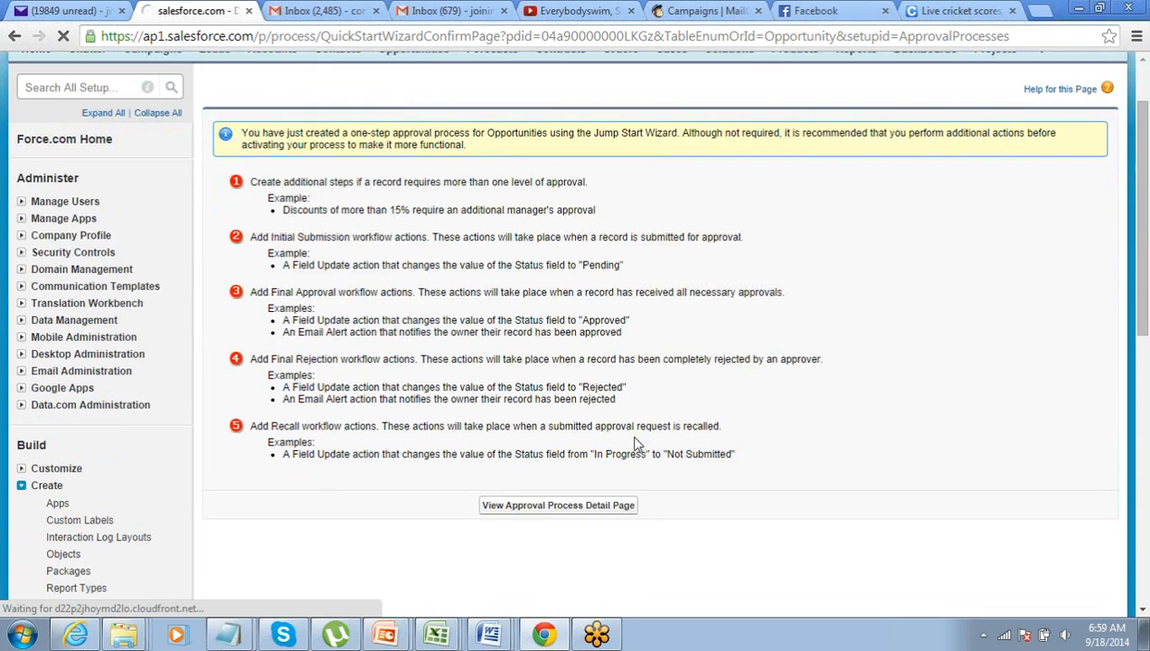
{"action": "left_click", "coordinate": [569, 509]}
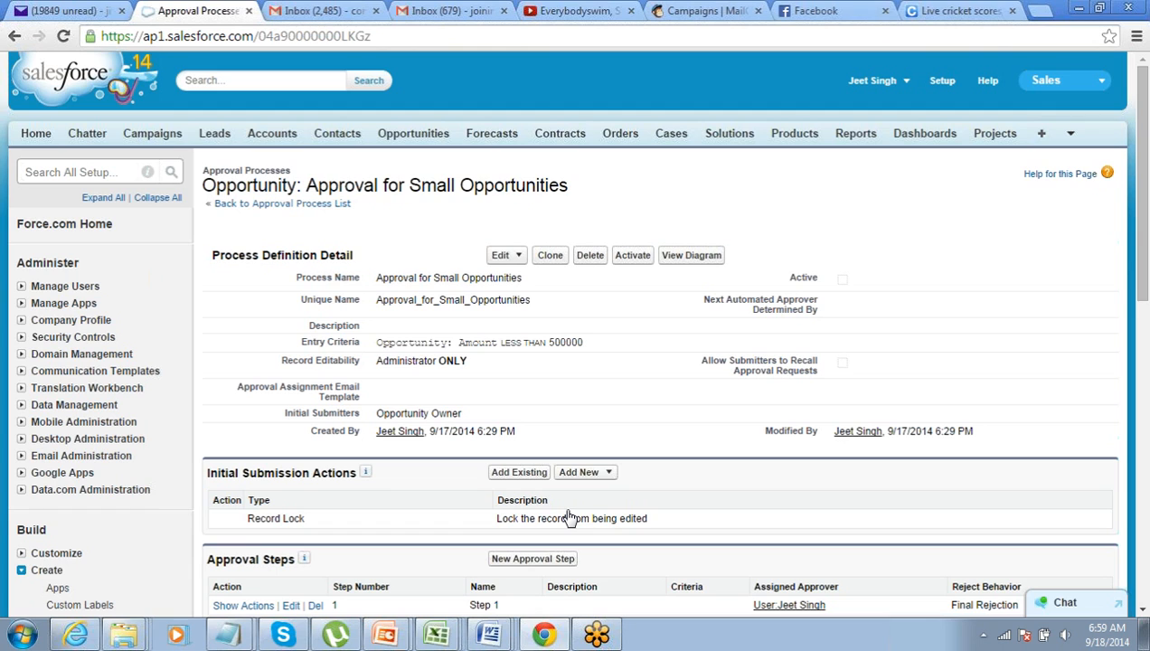
{"action": "scroll", "coordinate": [367, 441], "scroll_direction": "down", "scroll_amount": 2}
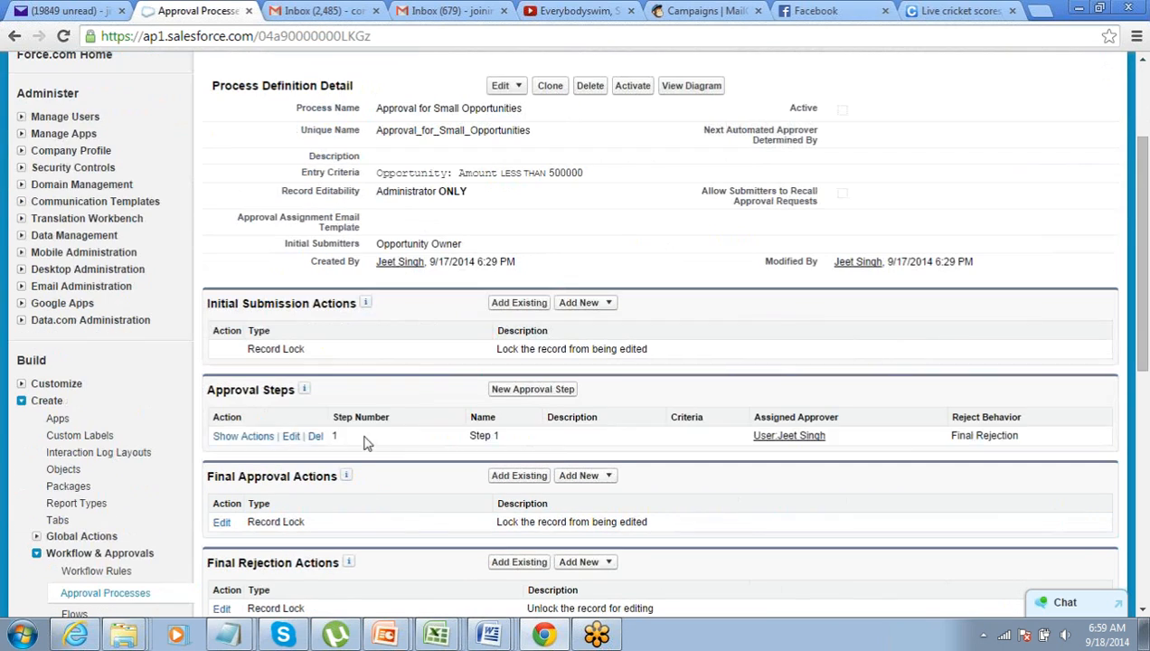
{"action": "left_click_drag", "start_coordinate": [209, 304], "coordinate": [353, 305]}
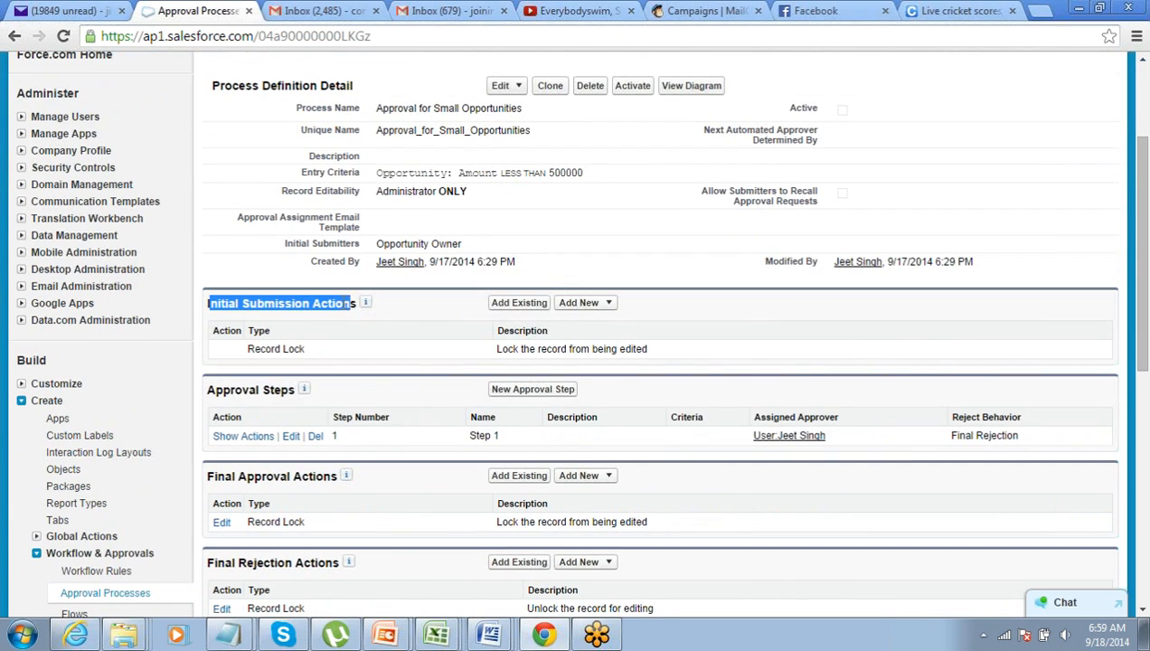
{"action": "left_click_drag", "start_coordinate": [212, 479], "coordinate": [311, 482]}
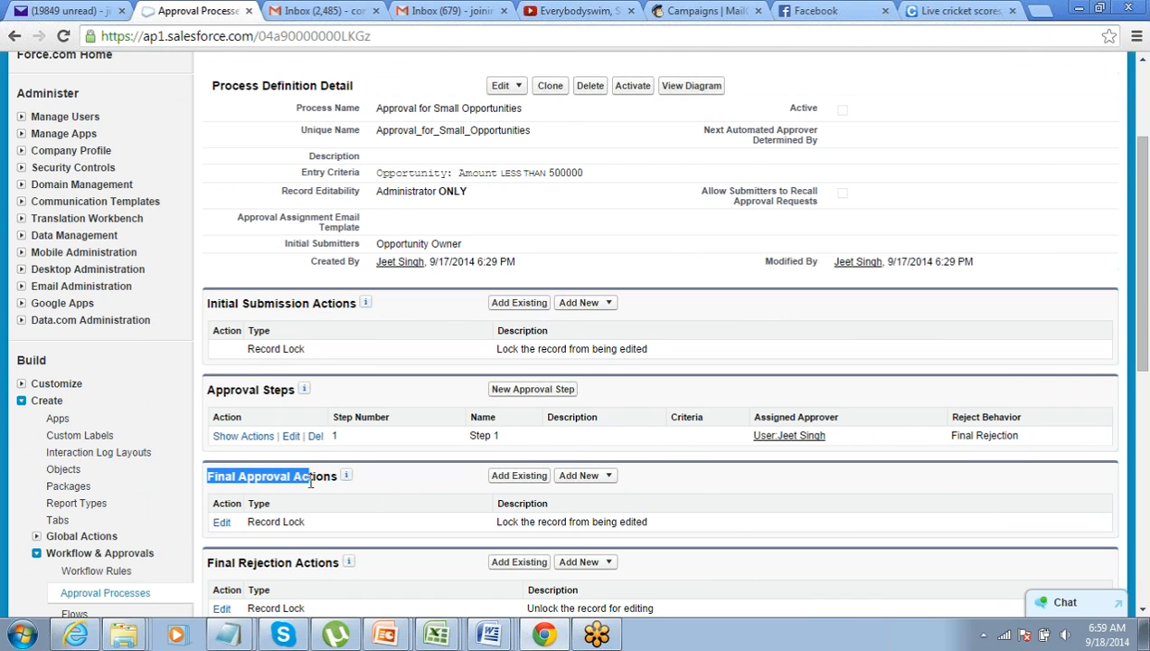
{"action": "scroll", "coordinate": [231, 524], "scroll_direction": "down", "scroll_amount": 1}
{"action": "left_click_drag", "start_coordinate": [209, 478], "coordinate": [283, 477]}
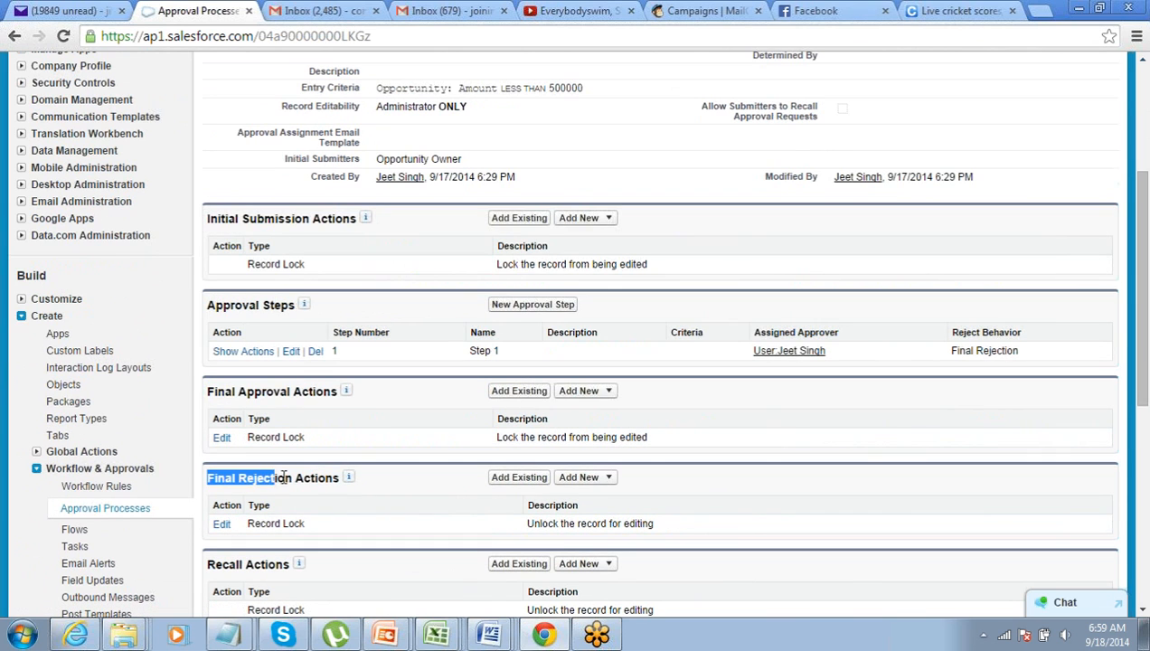
{"action": "left_click_drag", "start_coordinate": [209, 565], "coordinate": [258, 568]}
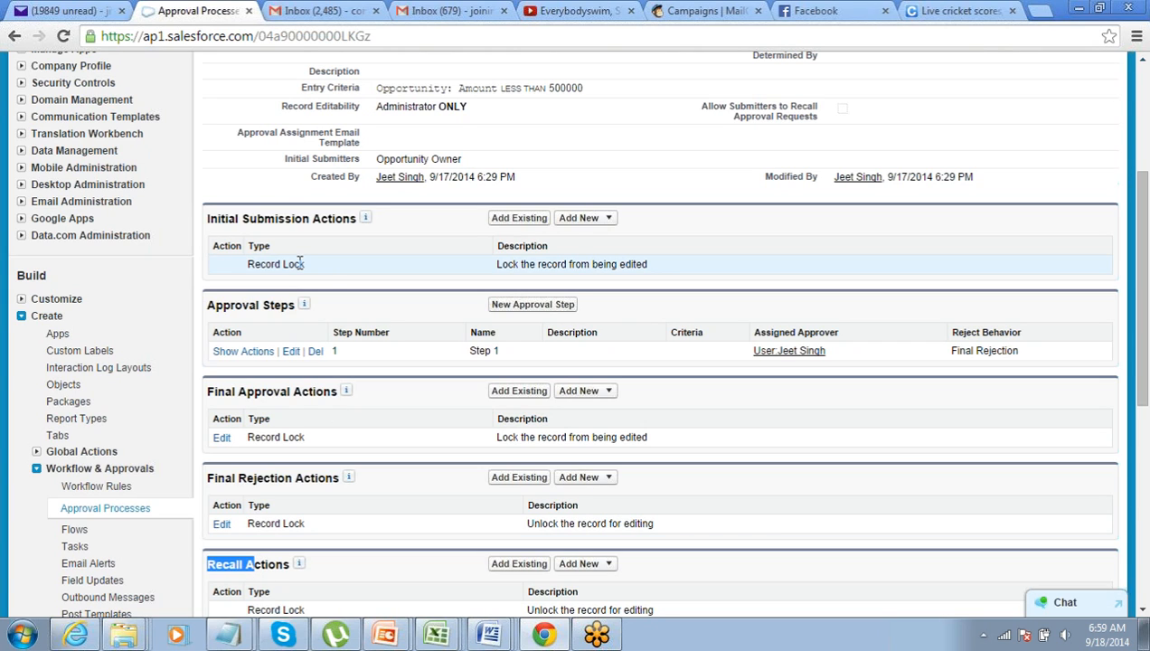
{"action": "left_click", "coordinate": [610, 221]}
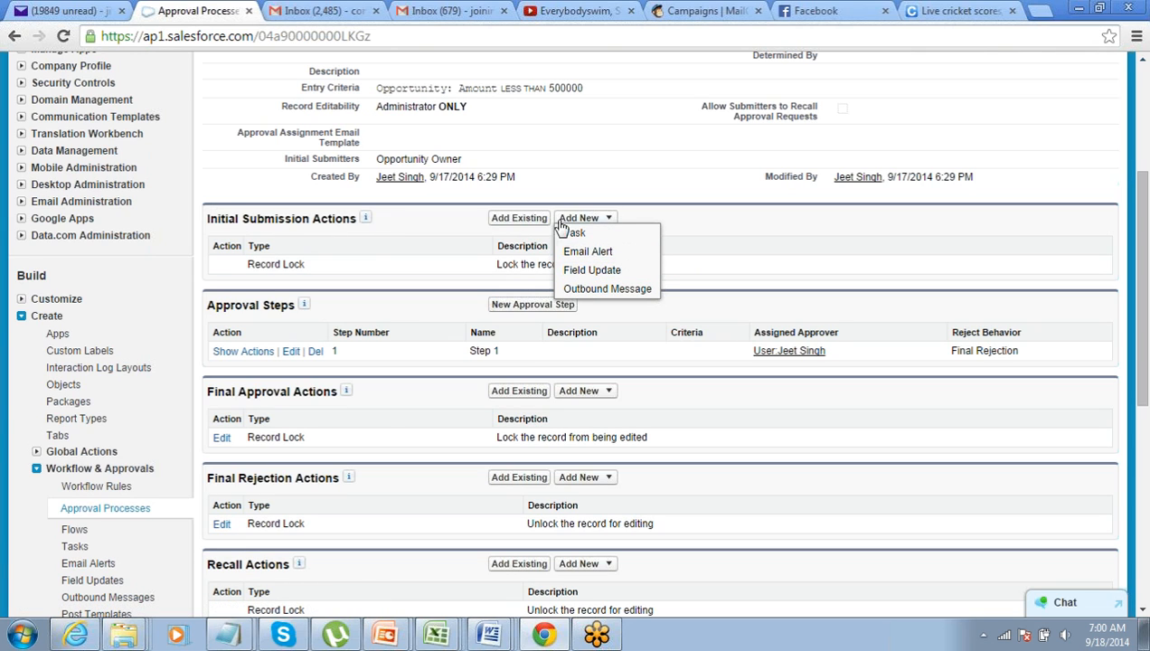
{"action": "left_click", "coordinate": [584, 276]}
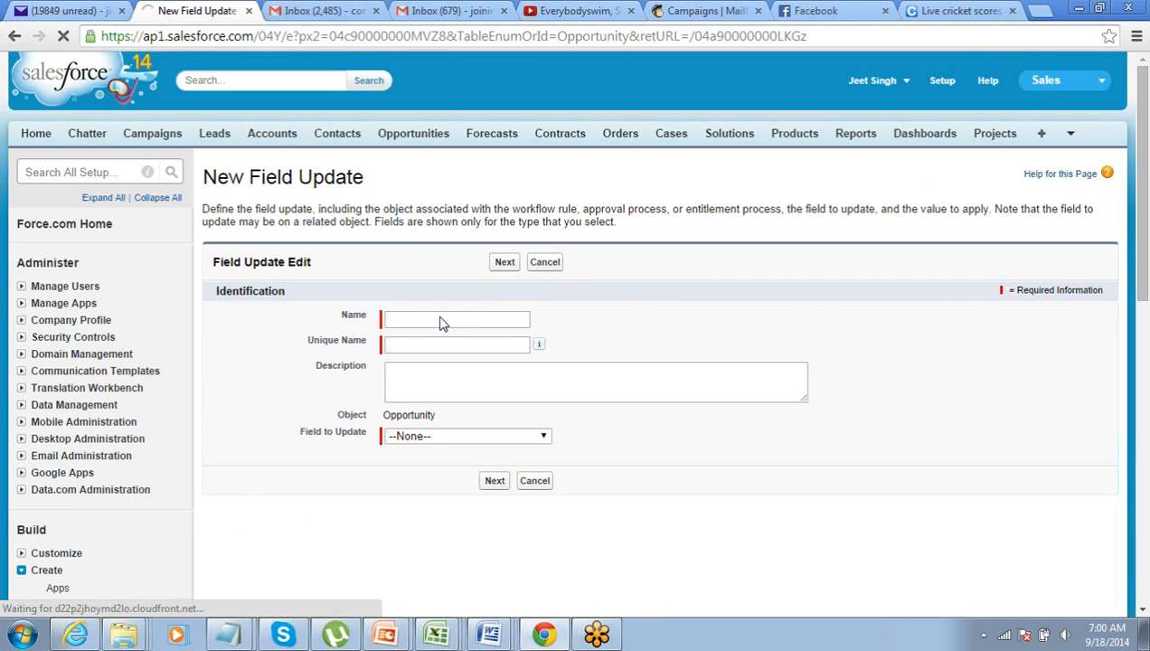
Save Field_Update_1, setting the Approval Status field to Pending for Approval
{"action": "left_click", "coordinate": [441, 321]}
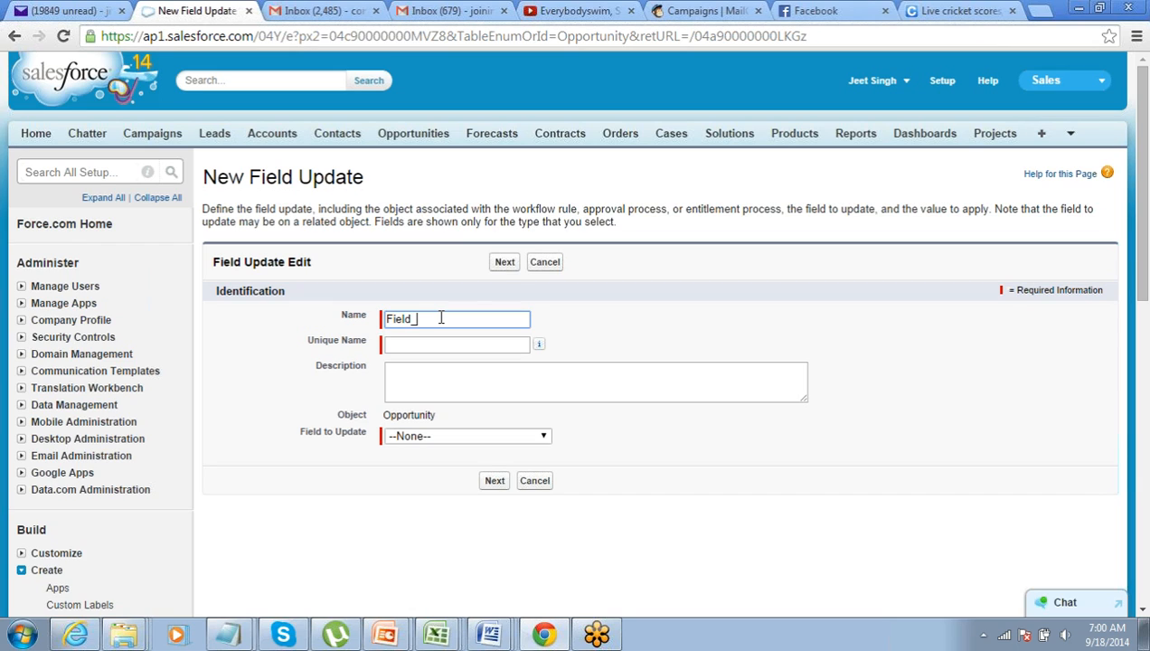
{"action": "type", "text": "Field_Update_1"}
{"action": "key", "text": "Tab"}
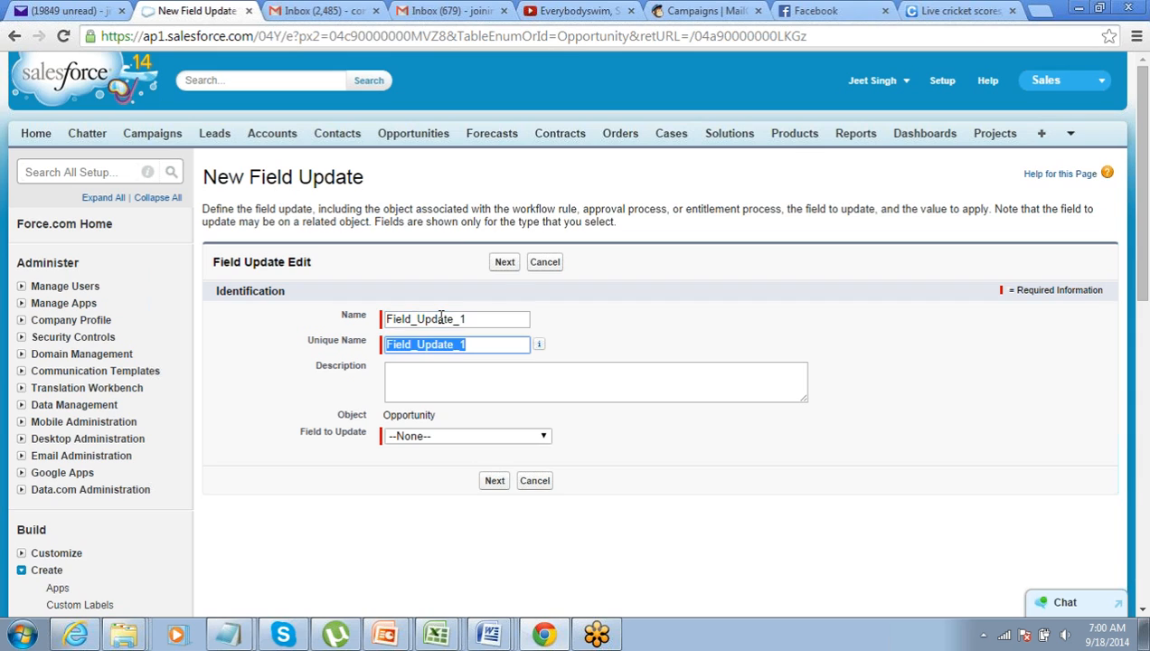
{"action": "left_click", "coordinate": [477, 437]}
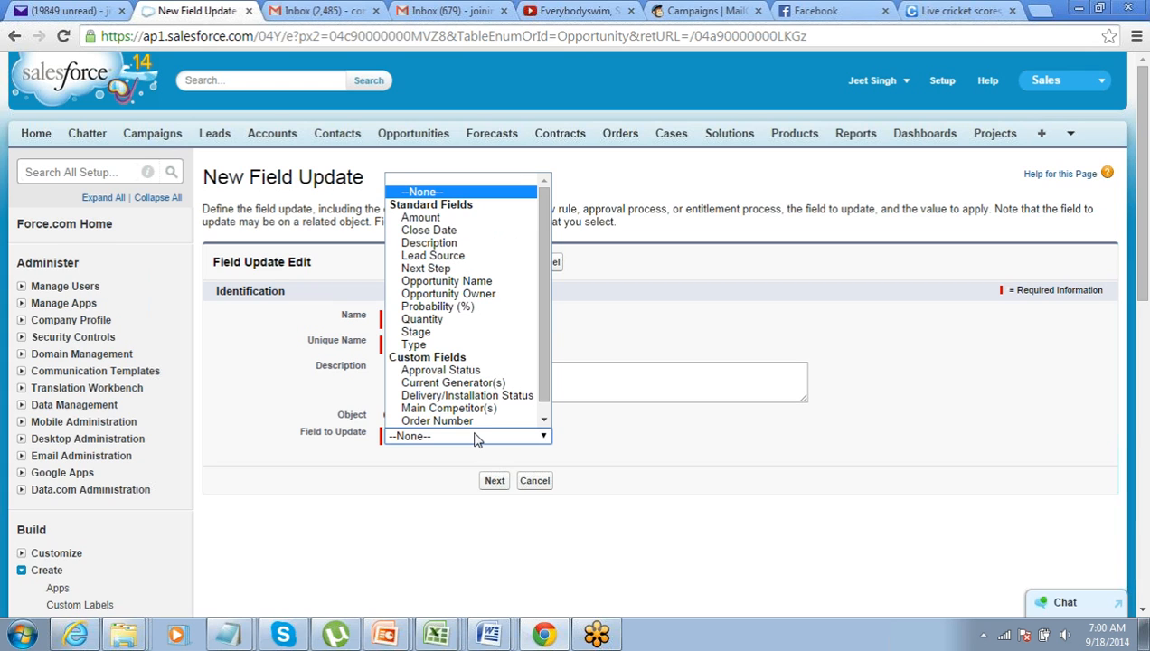
{"action": "left_click", "coordinate": [277, 440]}
{"action": "left_click", "coordinate": [452, 439]}
{"action": "scroll", "coordinate": [455, 439], "scroll_direction": "down", "scroll_amount": 2}
{"action": "left_click", "coordinate": [452, 274]}
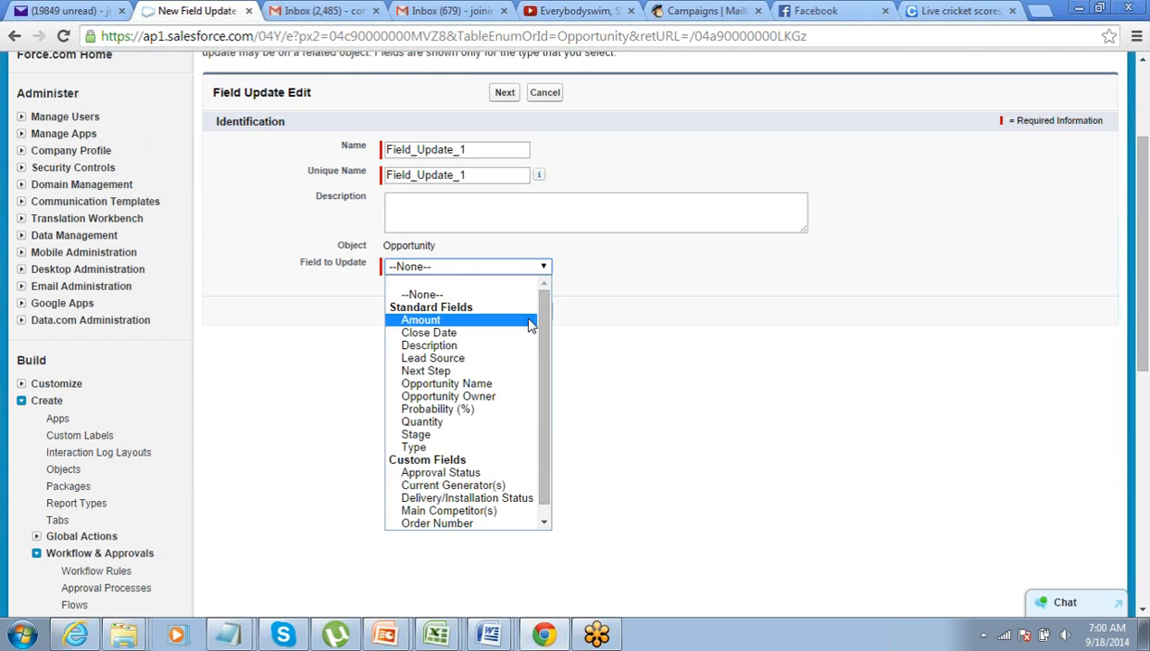
{"action": "scroll", "coordinate": [535, 344], "scroll_direction": "down", "scroll_amount": 1}
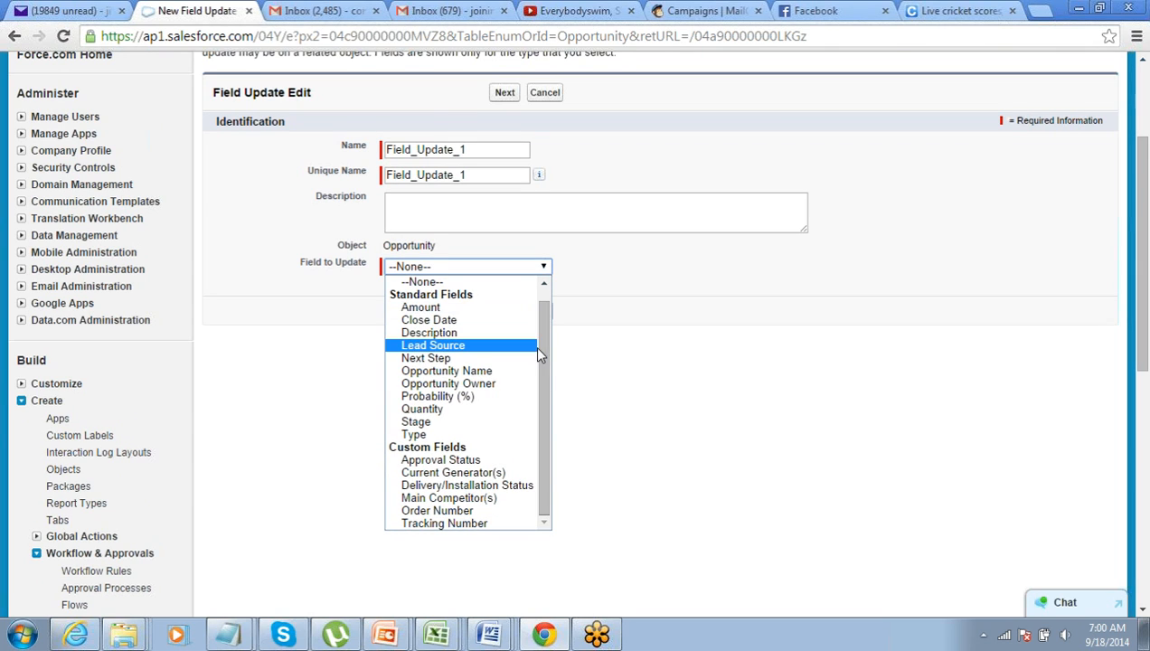
{"action": "left_click", "coordinate": [506, 460]}
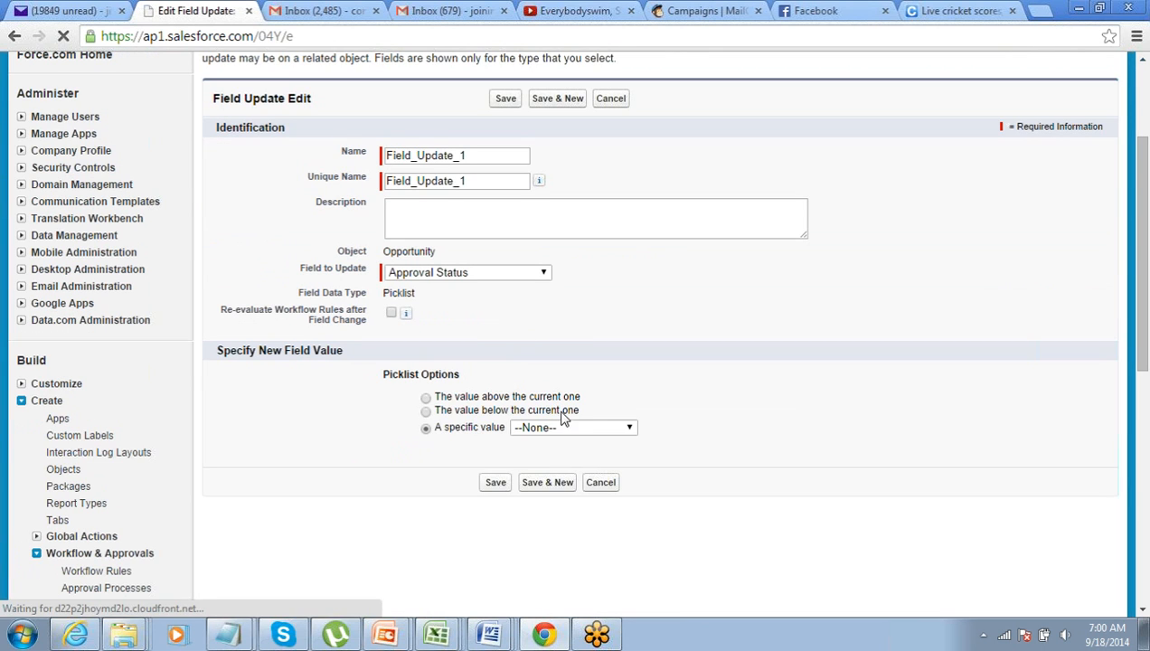
{"action": "left_click", "coordinate": [569, 428]}
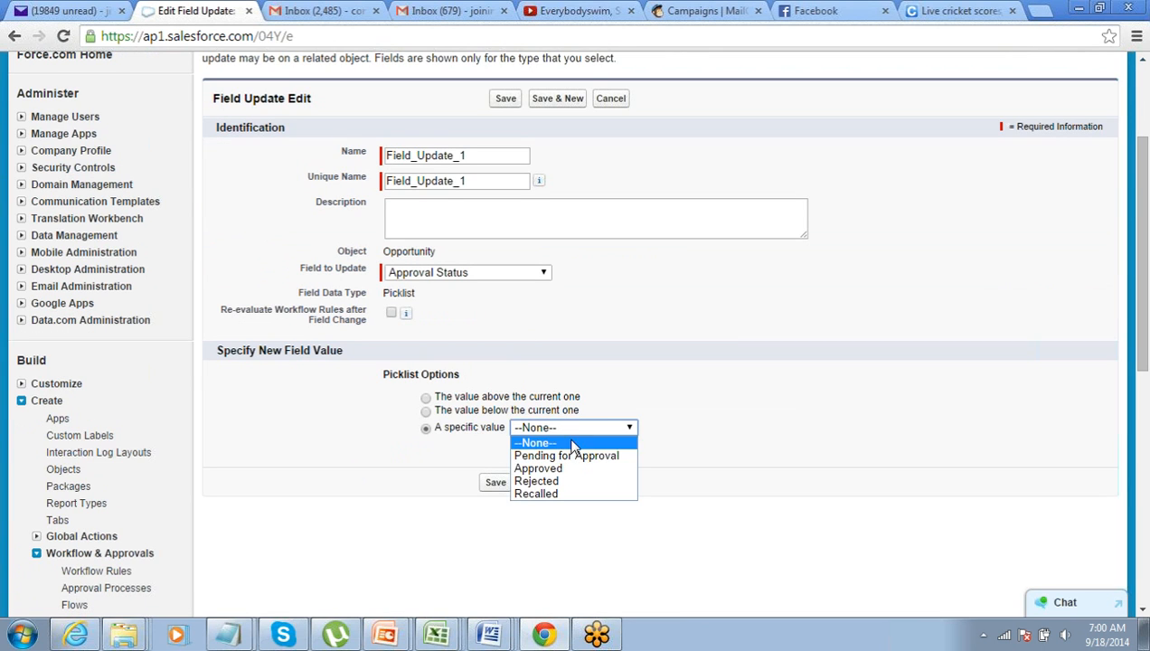
{"action": "key", "text": "Down"}
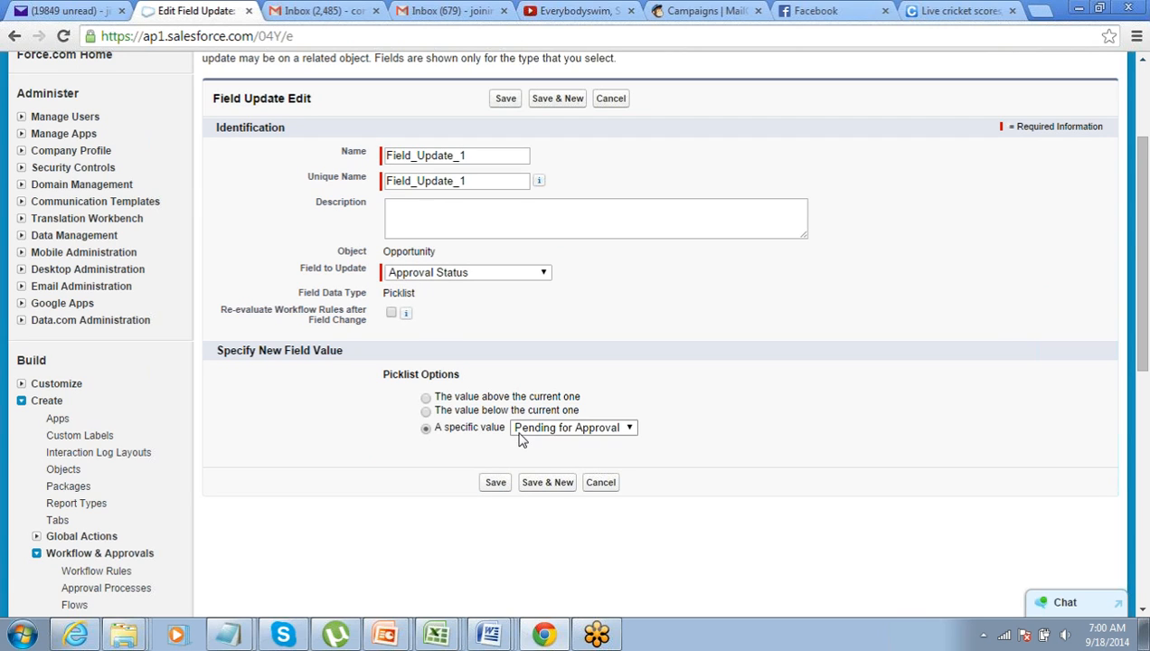
{"action": "left_click", "coordinate": [495, 484]}
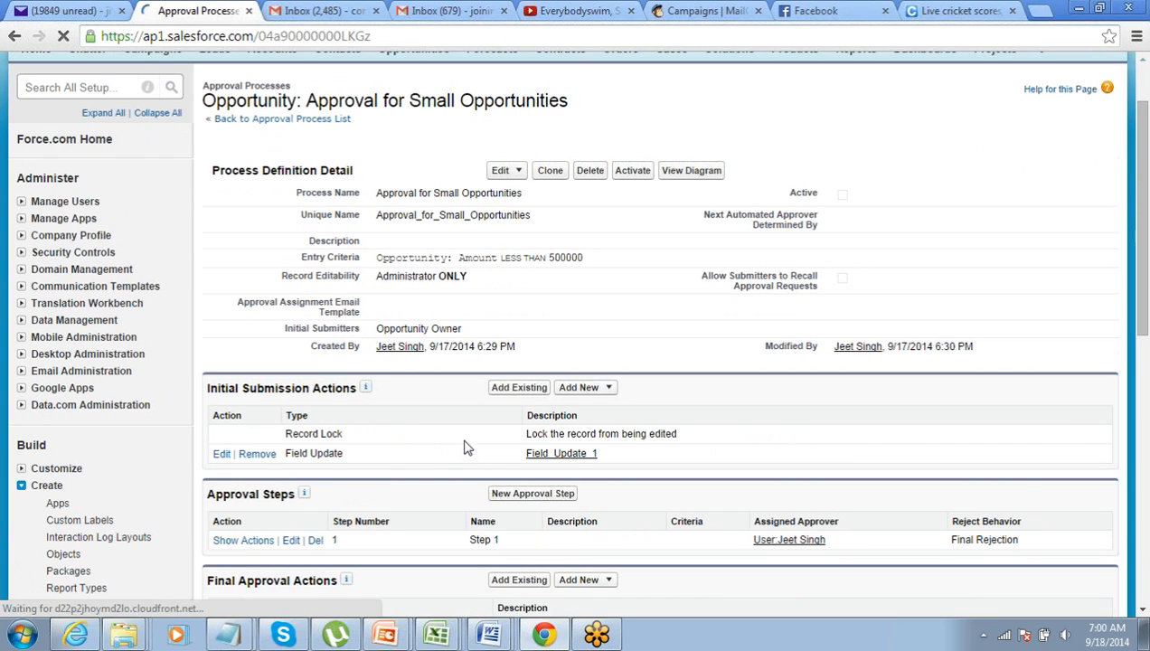
Scroll to Final Approval Actions and show its Add New action types
{"action": "left_click", "coordinate": [608, 390]}
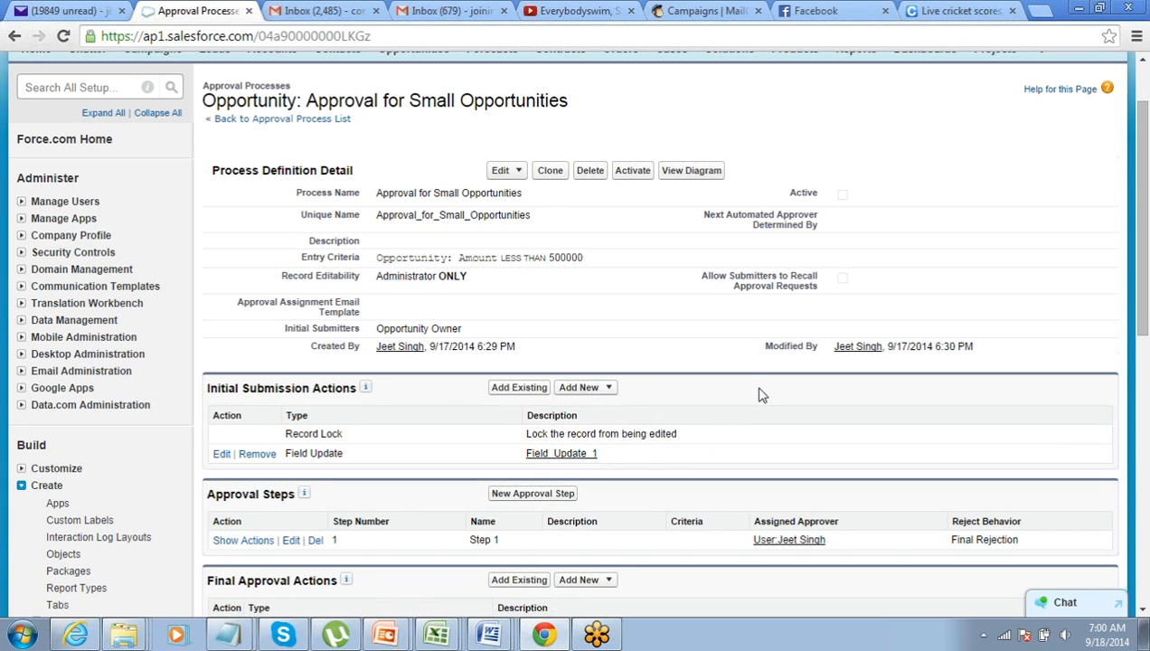
{"action": "scroll", "coordinate": [761, 394], "scroll_direction": "down", "scroll_amount": 1}
{"action": "scroll", "coordinate": [651, 411], "scroll_direction": "down", "scroll_amount": 1}
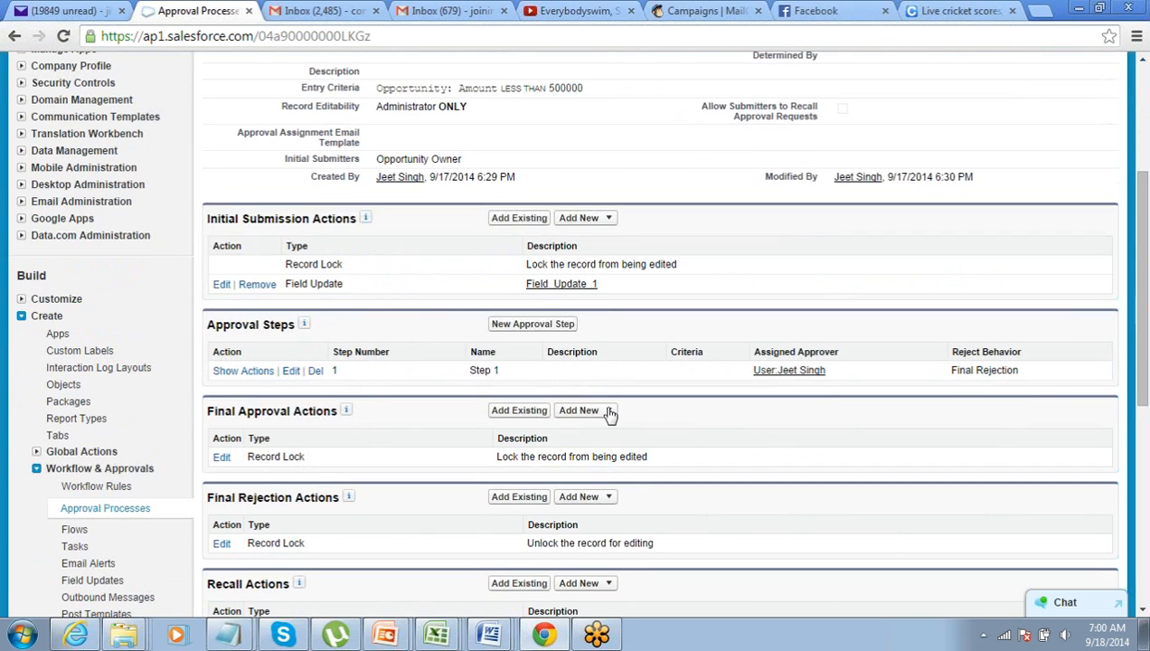
{"action": "left_click_drag", "start_coordinate": [206, 411], "coordinate": [328, 413]}
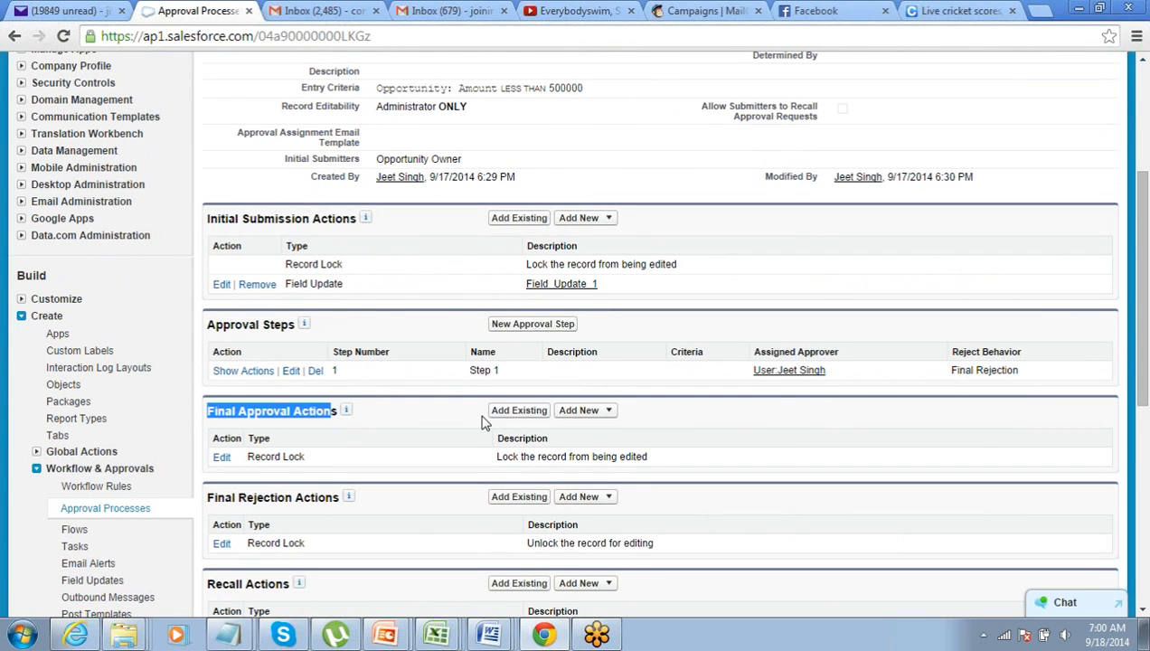
{"action": "left_click", "coordinate": [605, 411]}
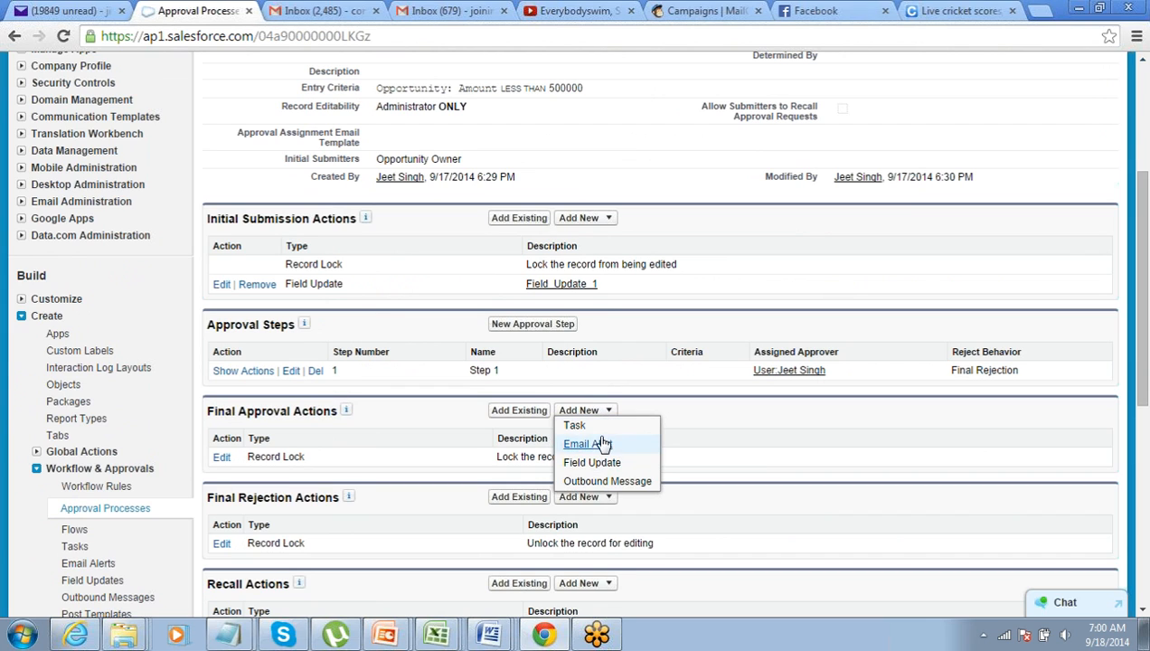
Back out of the Email Alert and start a final-approval Field Update instead
{"action": "left_click", "coordinate": [585, 444]}
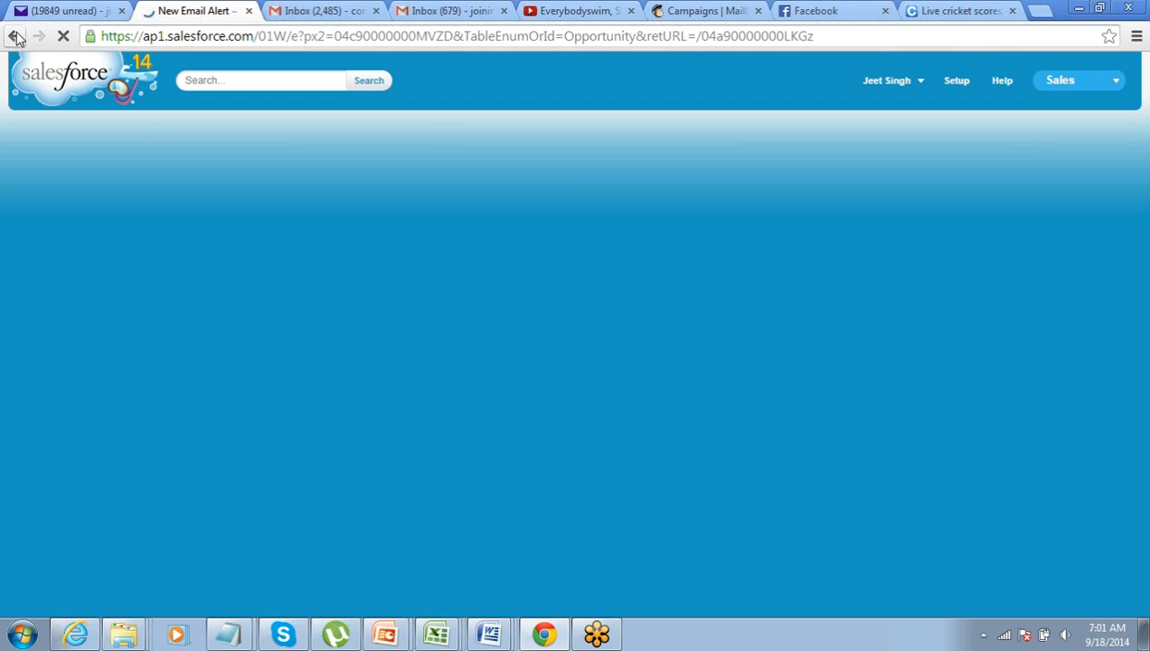
{"action": "left_click", "coordinate": [15, 36]}
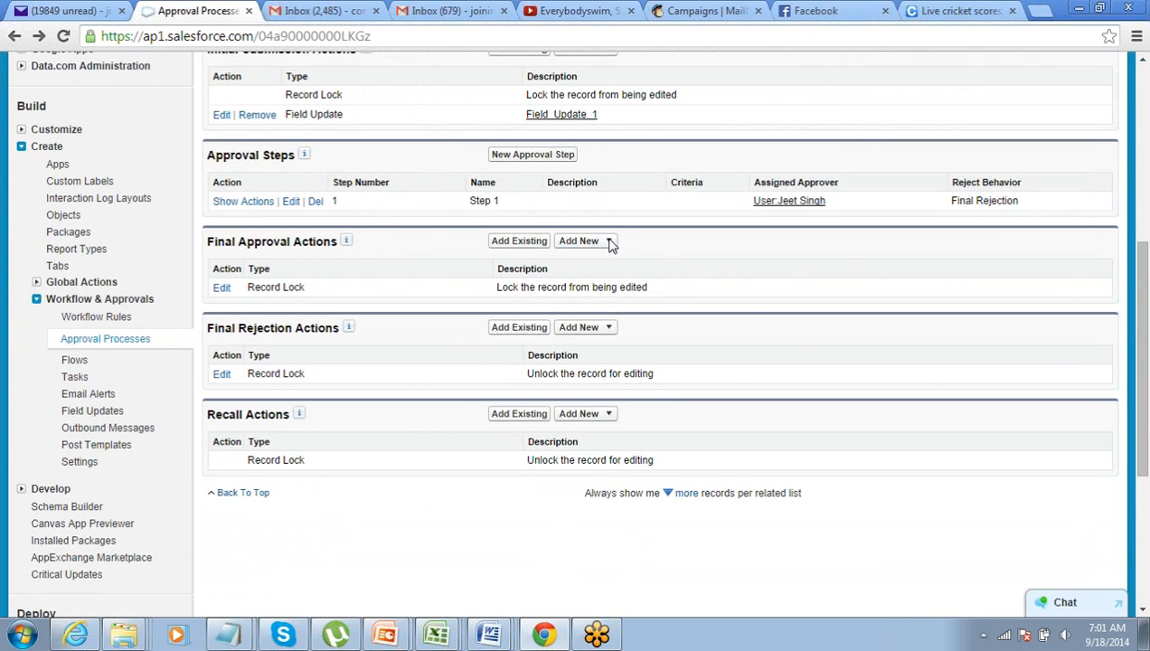
{"action": "left_click", "coordinate": [607, 239]}
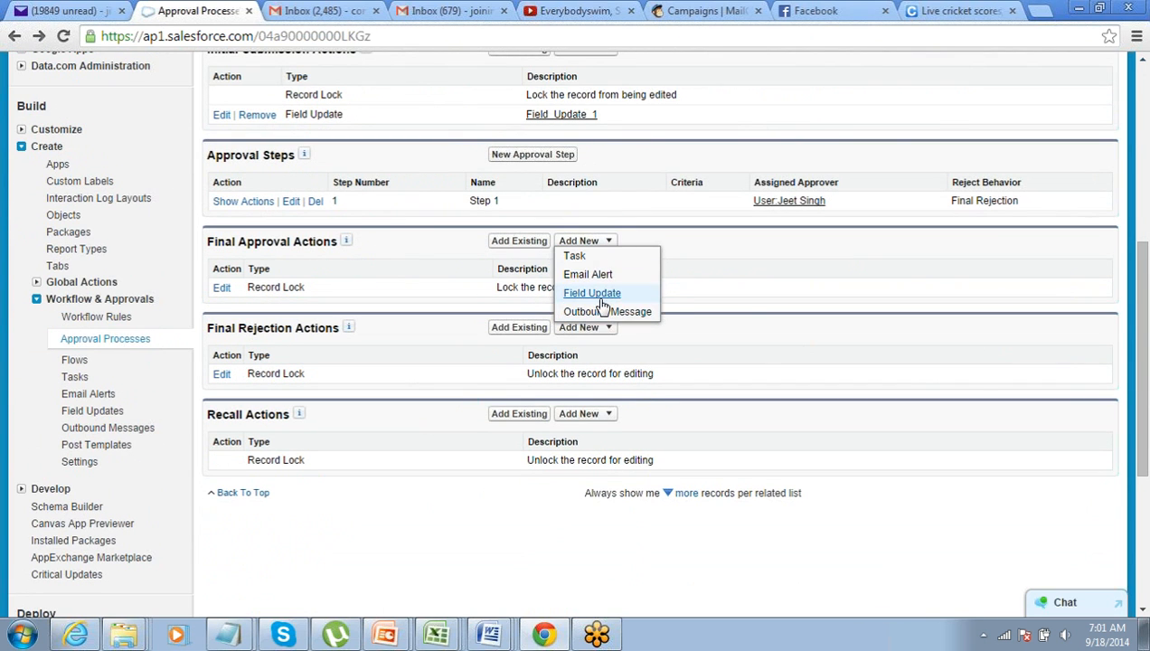
{"action": "left_click", "coordinate": [594, 293]}
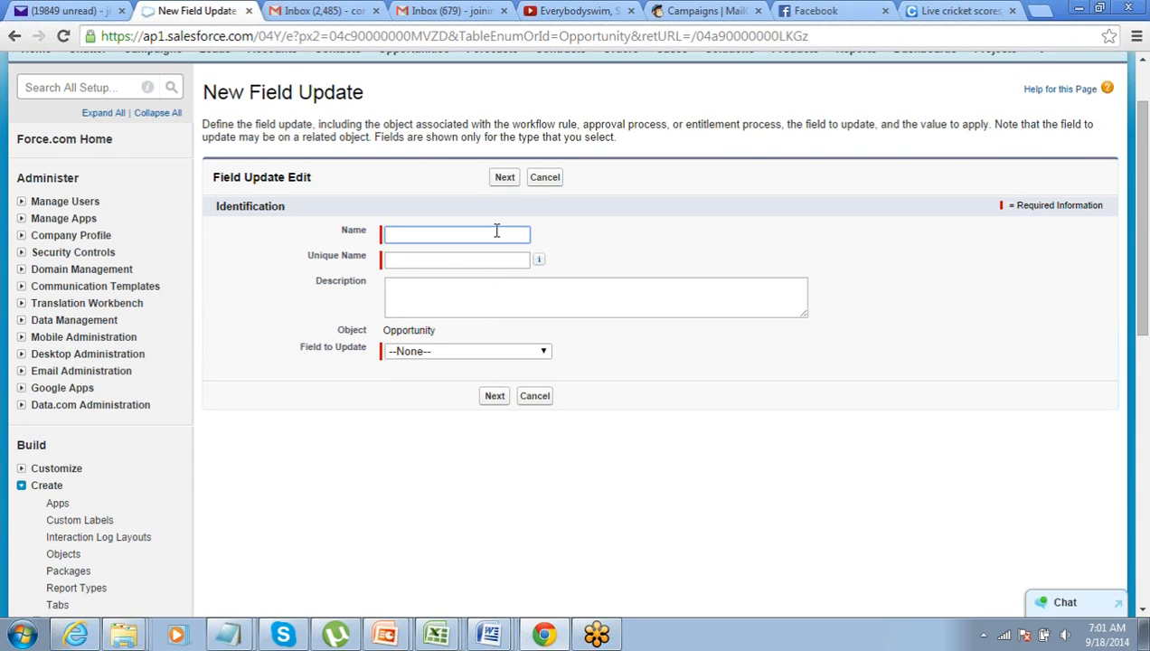
Name the field update 'Approval Uppdate' and choose Approval Status as the field to update
{"action": "type", "text": "App"}
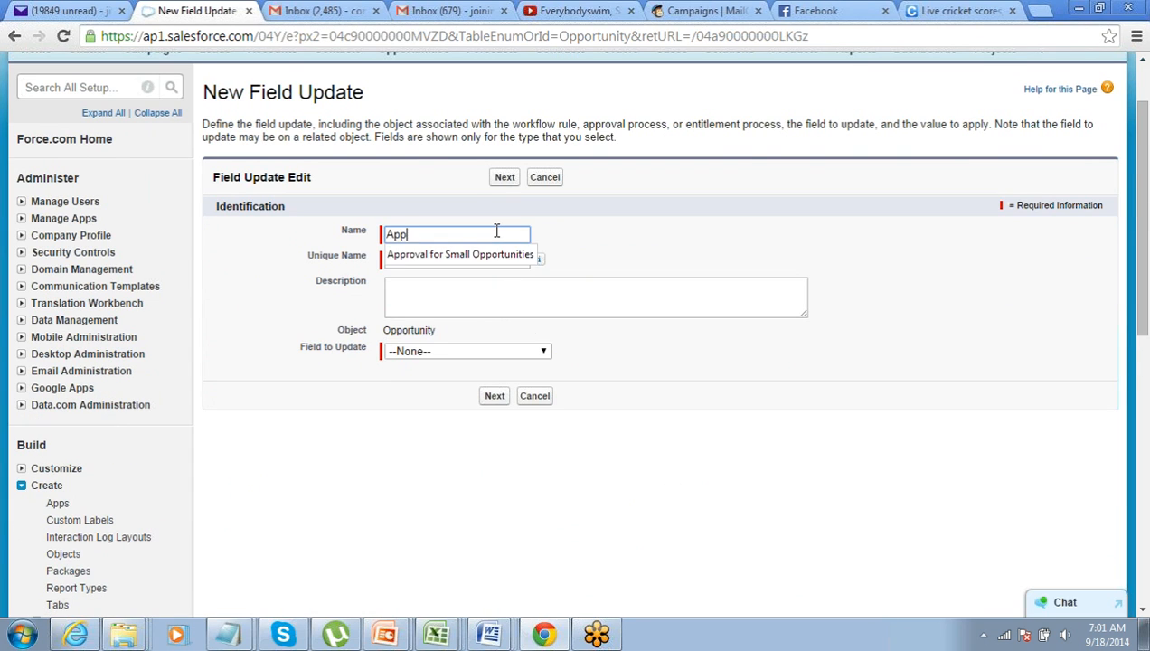
{"action": "type", "text": "roval "}
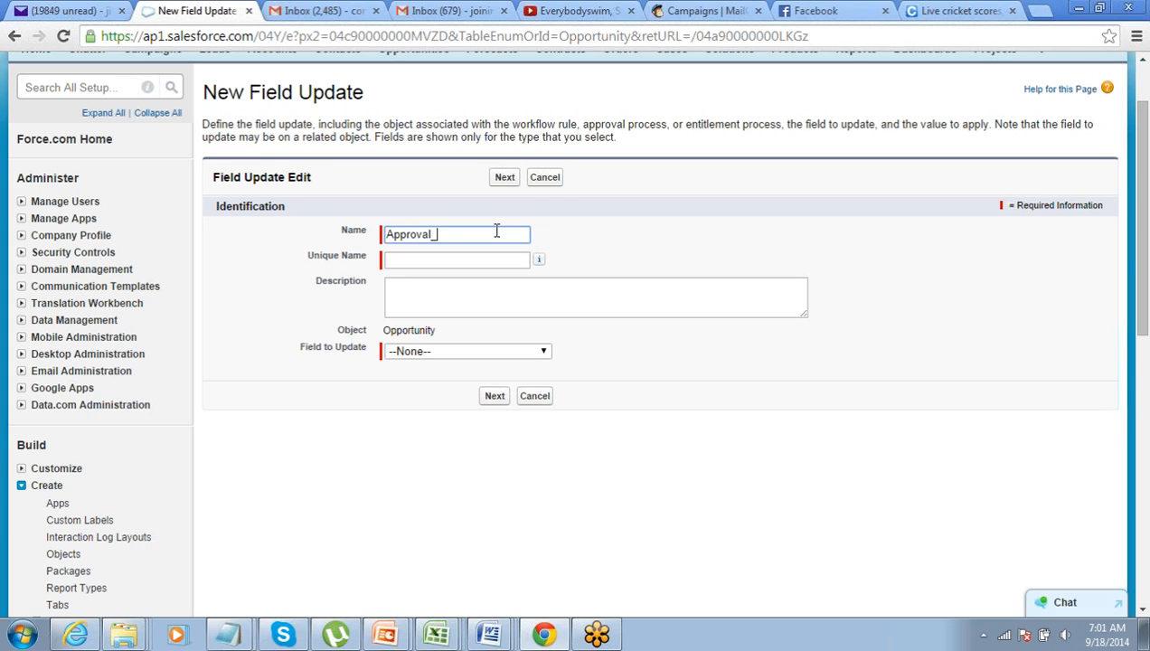
{"action": "type", "text": "Uppdate"}
{"action": "key", "text": "Tab"}
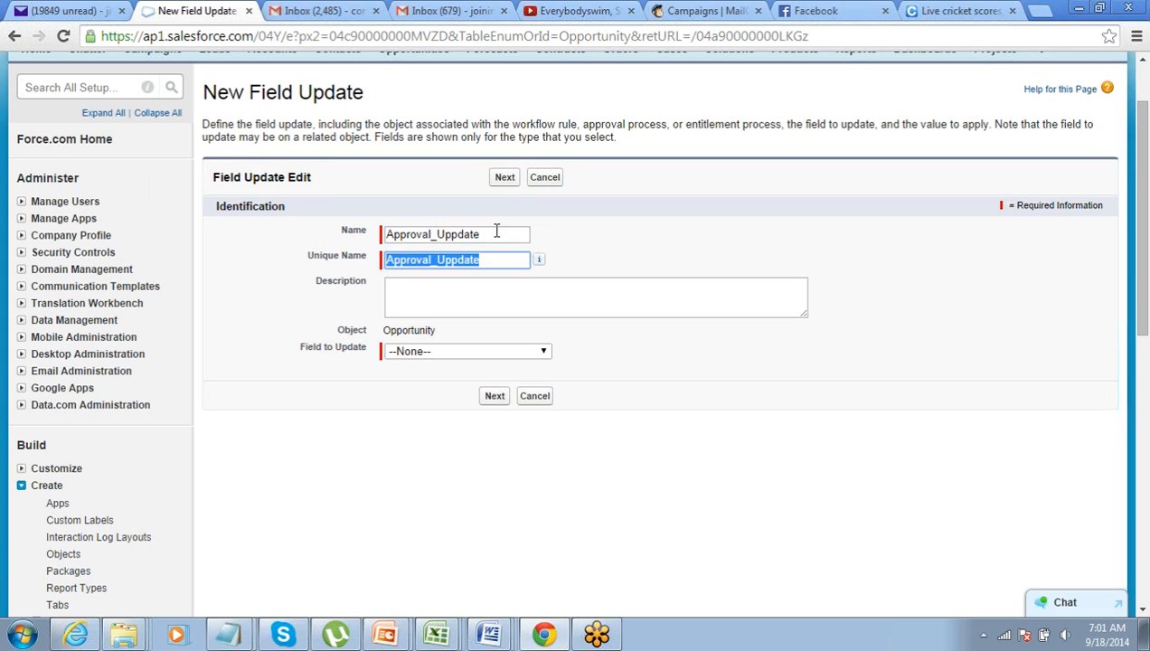
{"action": "left_click", "coordinate": [483, 353]}
{"action": "scroll", "coordinate": [483, 355], "scroll_direction": "down", "scroll_amount": 3}
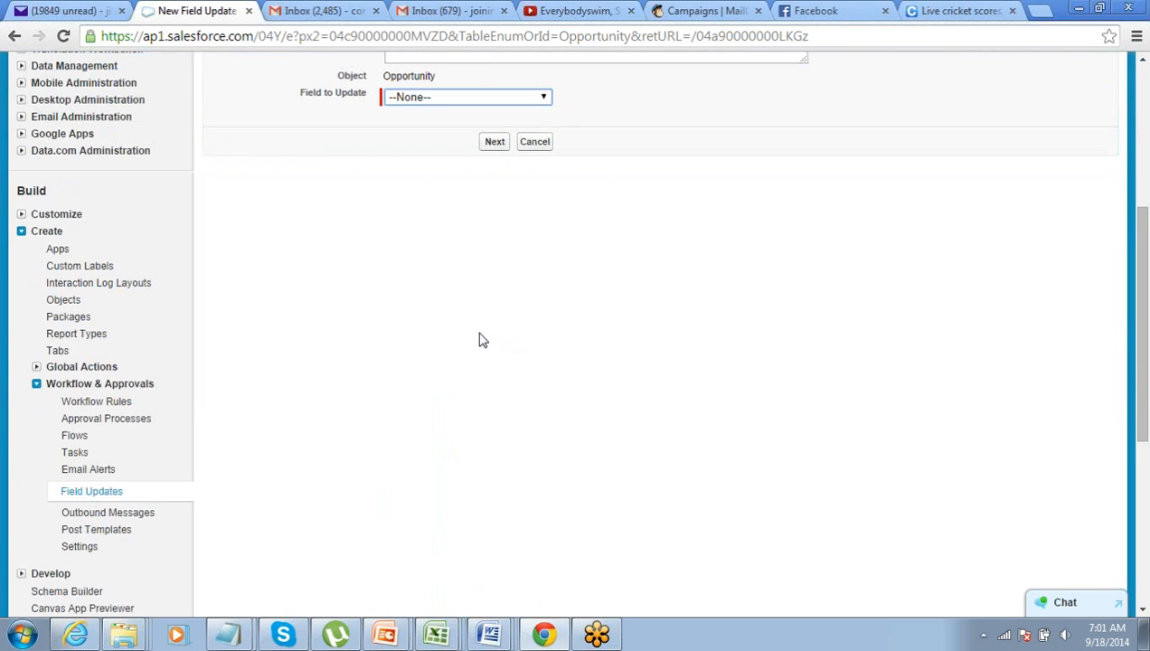
{"action": "scroll", "coordinate": [506, 259], "scroll_direction": "up", "scroll_amount": 2}
{"action": "left_click", "coordinate": [506, 268]}
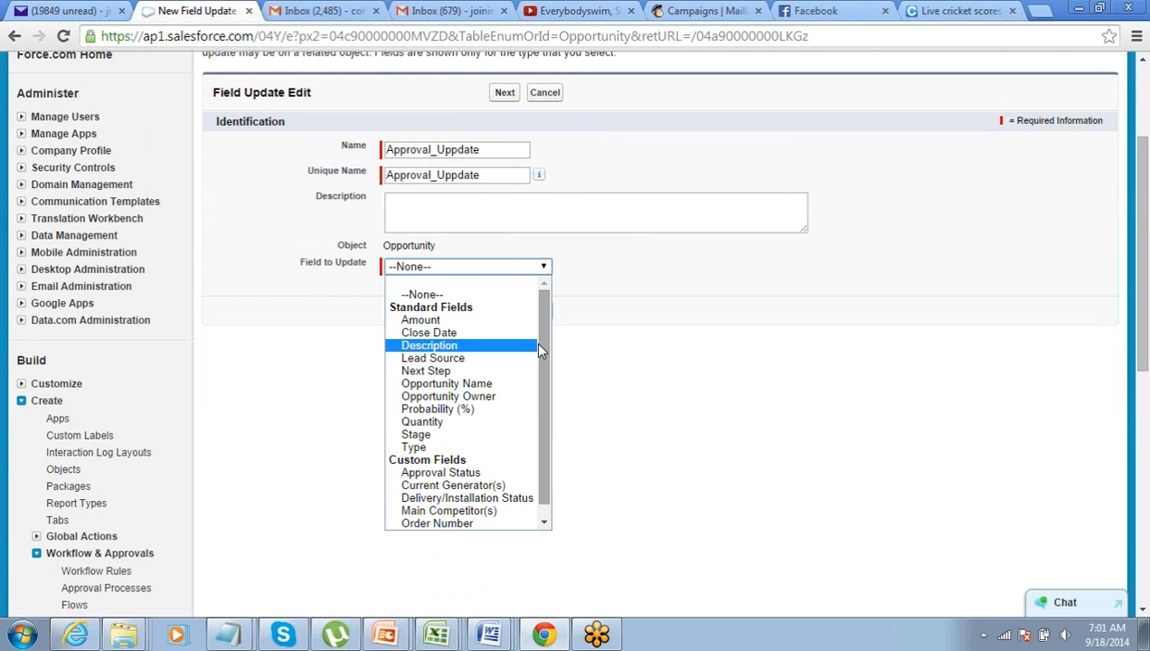
{"action": "scroll", "coordinate": [506, 344], "scroll_direction": "down", "scroll_amount": 1}
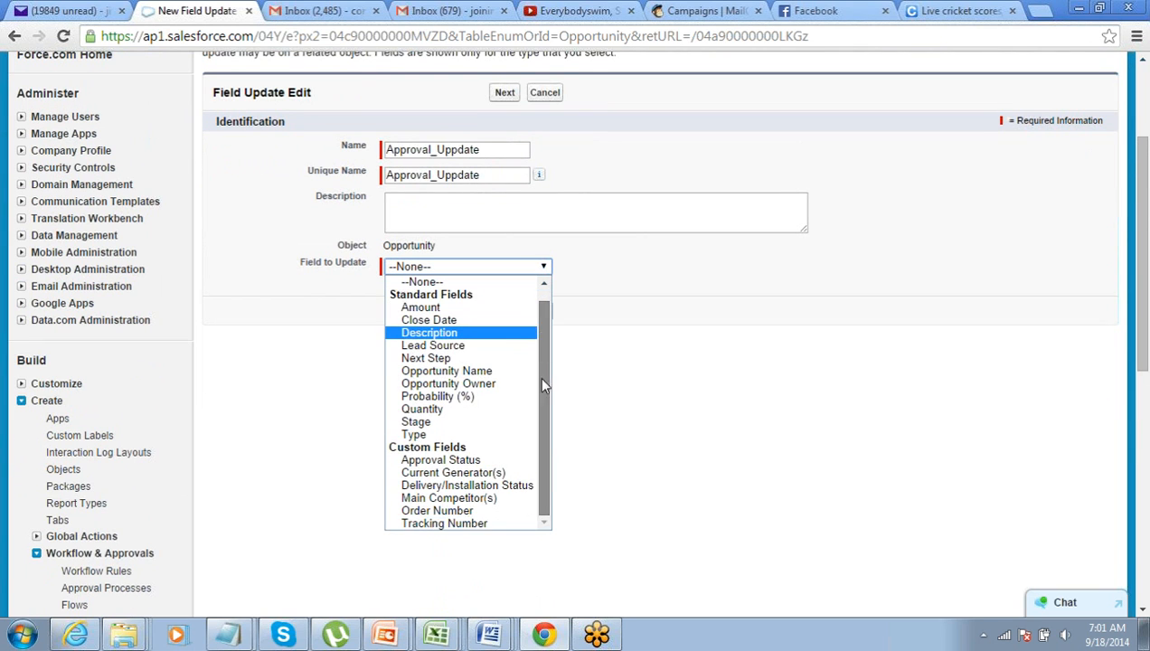
{"action": "left_click", "coordinate": [486, 461]}
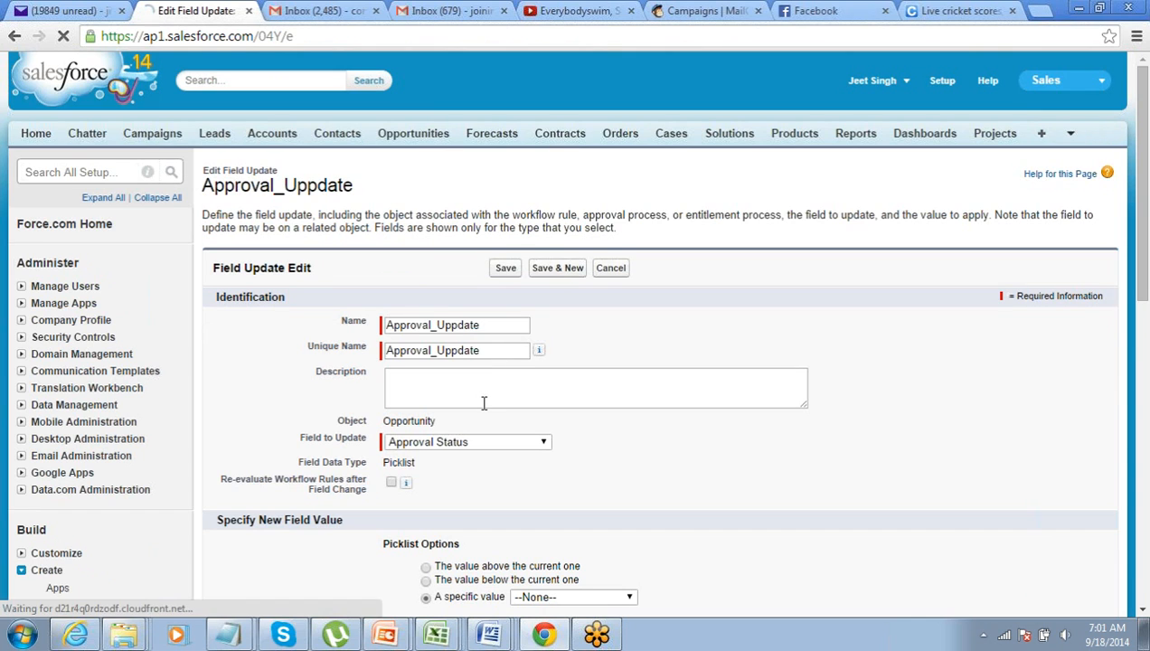
Set the specific new value to Approved and save the field update
{"action": "scroll", "coordinate": [484, 404], "scroll_direction": "down", "scroll_amount": 2}
{"action": "left_click", "coordinate": [527, 428]}
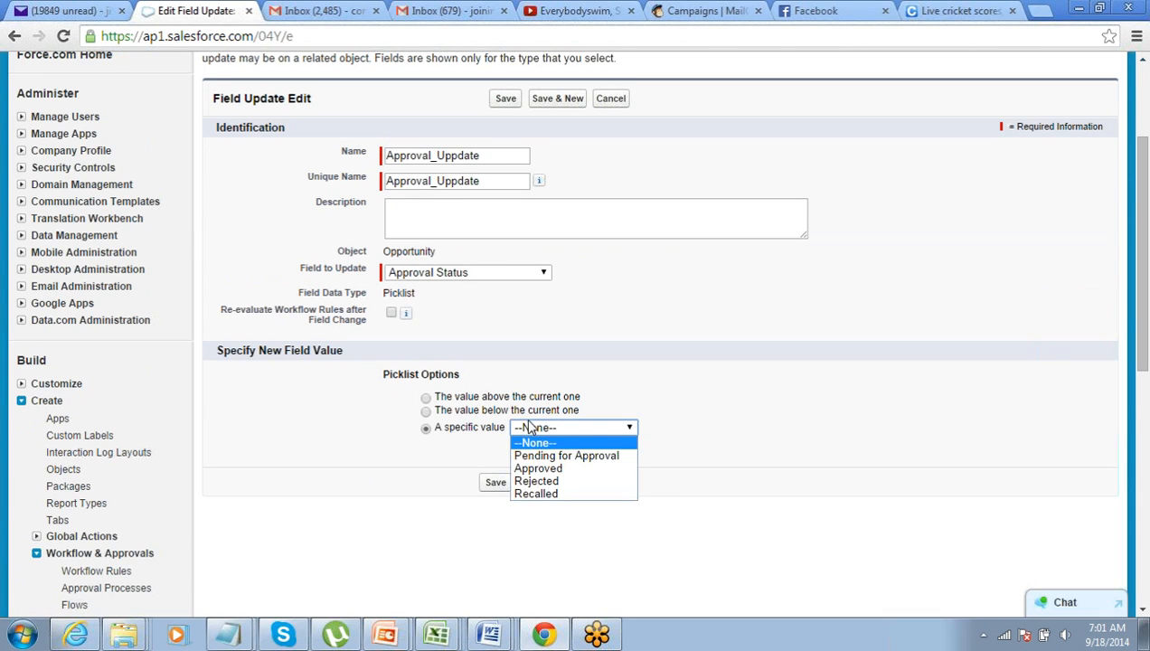
{"action": "scroll", "coordinate": [529, 426], "scroll_direction": "down", "scroll_amount": 1}
{"action": "left_click", "coordinate": [544, 347]}
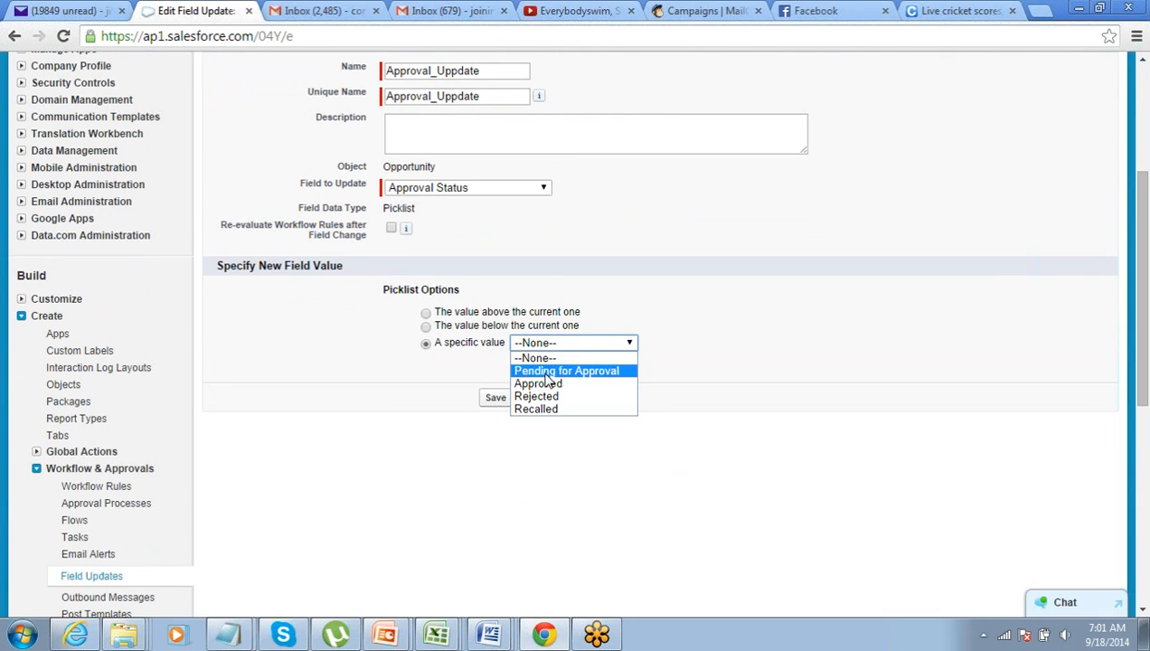
{"action": "left_click", "coordinate": [545, 384]}
{"action": "left_click", "coordinate": [497, 397]}
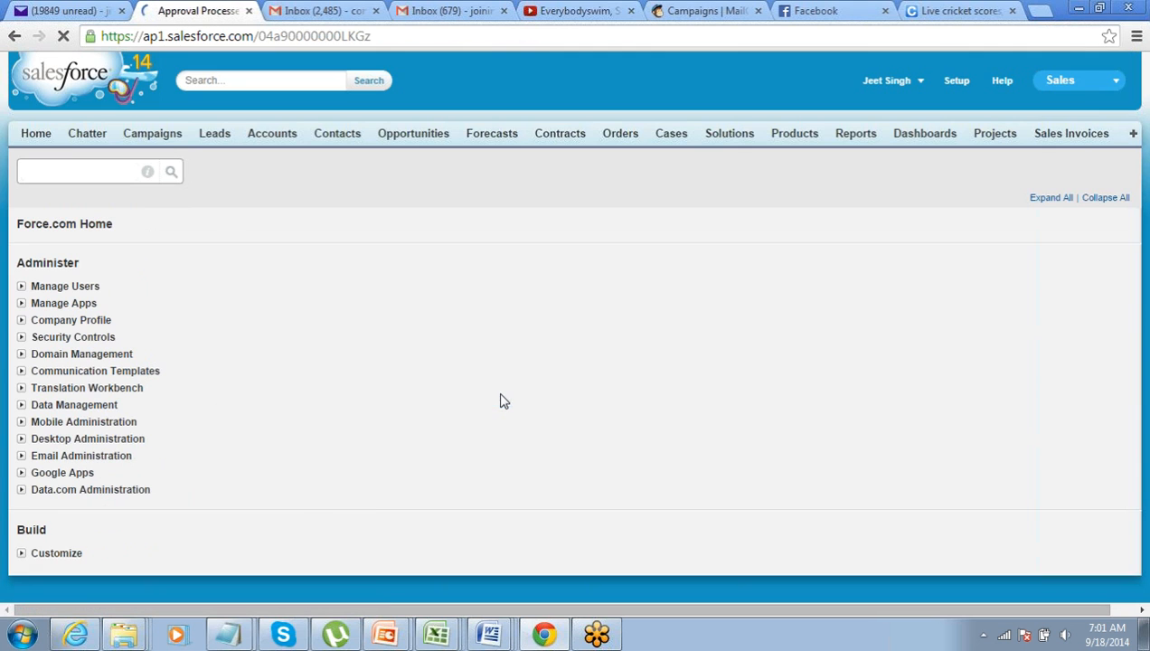
{"action": "scroll", "coordinate": [503, 400], "scroll_direction": "down", "scroll_amount": 3}
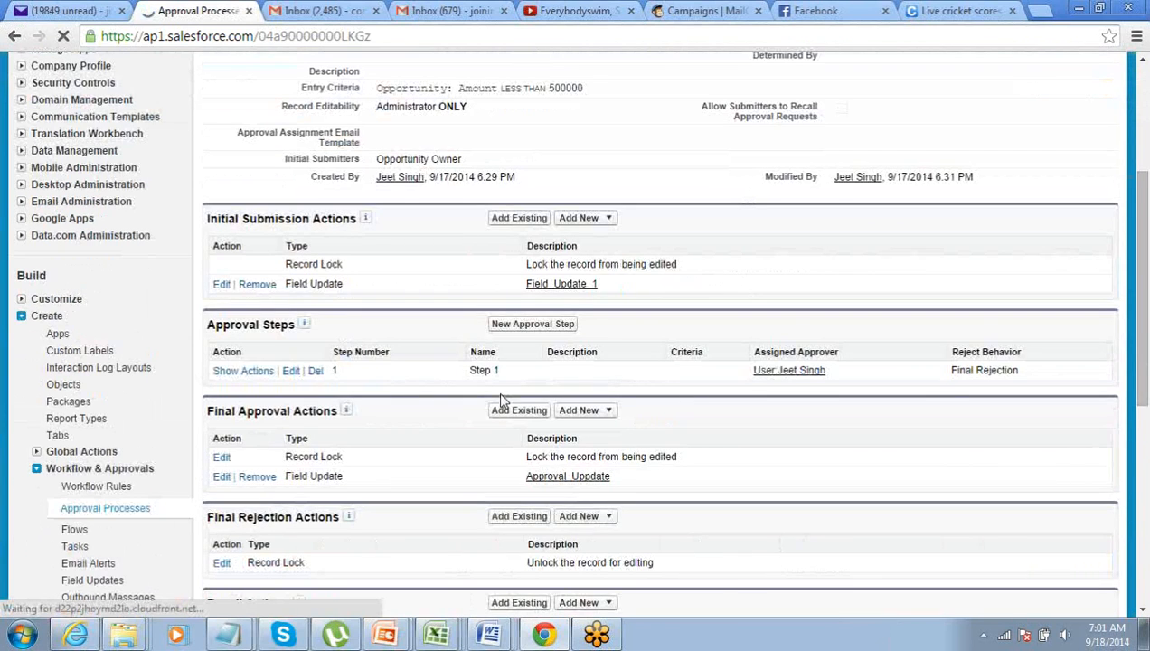
Add a new Field Update under Final Rejection Actions
{"action": "scroll", "coordinate": [309, 412], "scroll_direction": "down", "scroll_amount": 1}
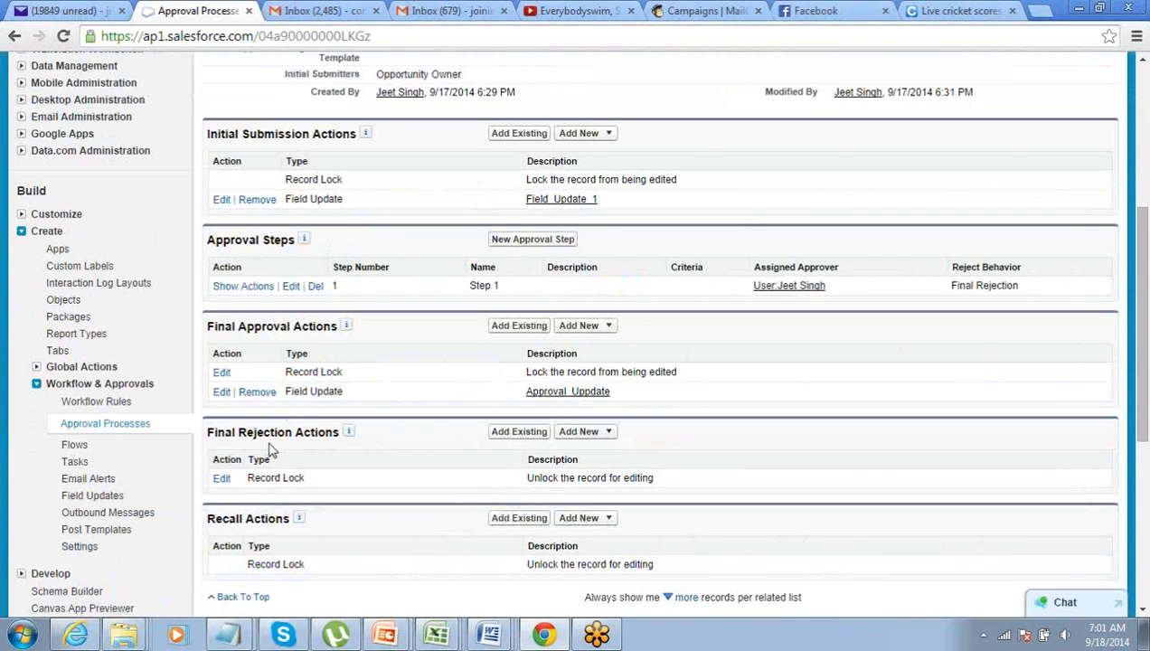
{"action": "scroll", "coordinate": [271, 443], "scroll_direction": "down", "scroll_amount": 1}
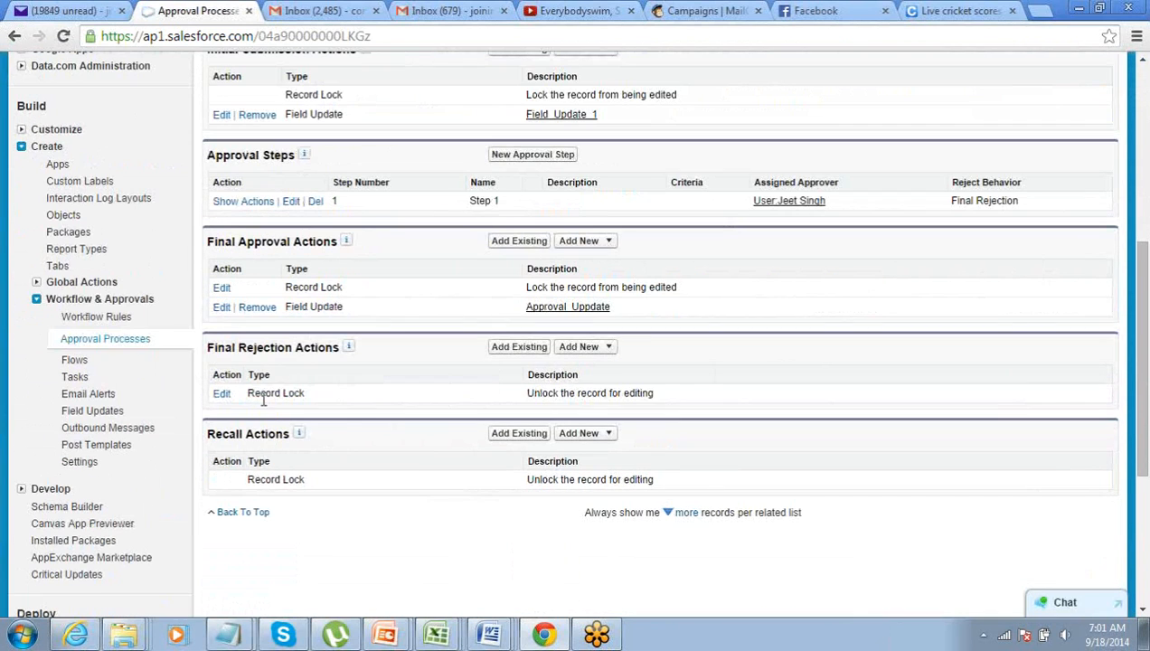
{"action": "left_click", "coordinate": [610, 348]}
{"action": "left_click", "coordinate": [611, 399]}
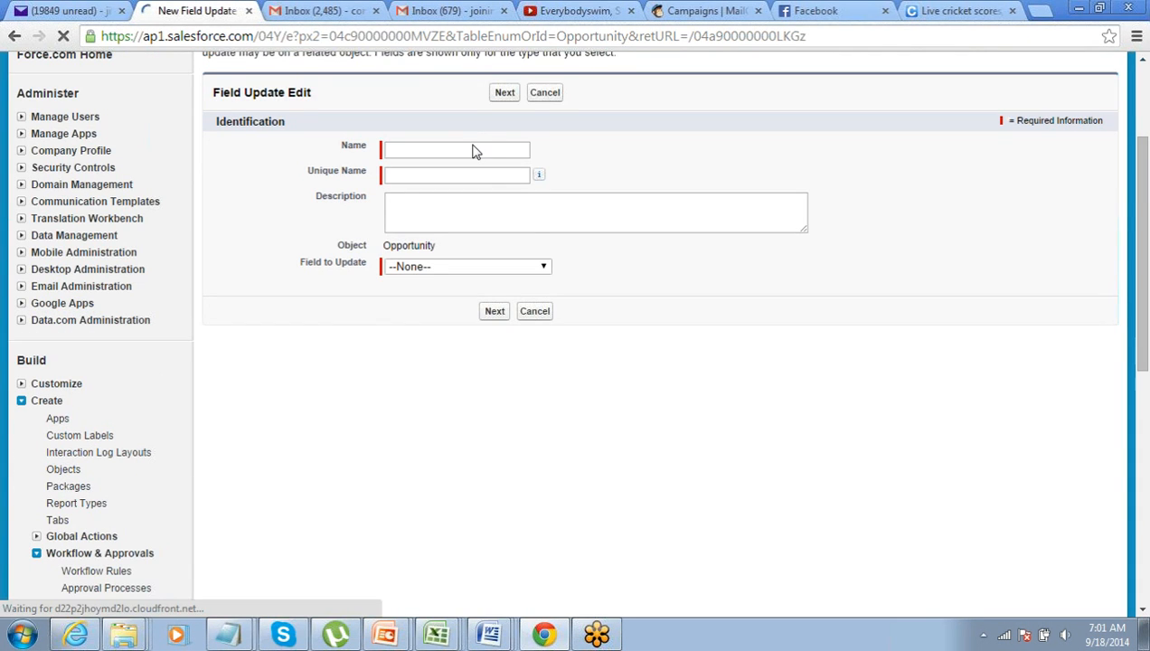
Create field update Rejection_Update setting Approval Status to the specific value Rejected, and save it
{"action": "left_click", "coordinate": [474, 149]}
{"action": "type", "text": "Rejection"}
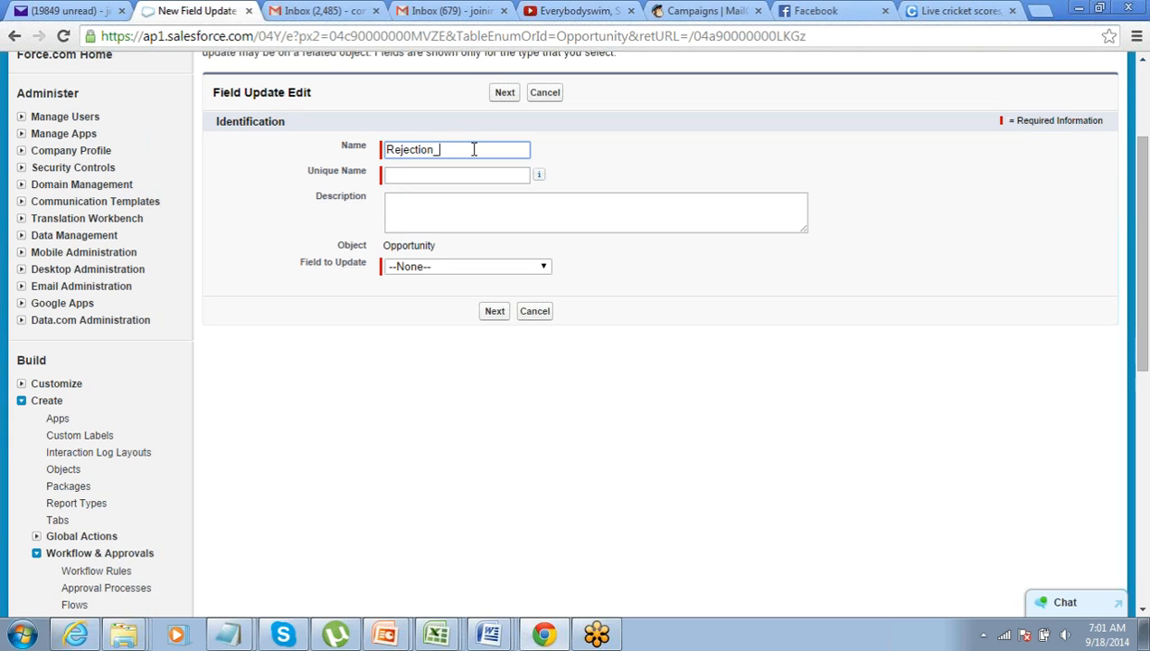
{"action": "type", "text": "_Update"}
{"action": "key", "text": "Tab"}
{"action": "key", "text": "Tab"}
{"action": "key", "text": "Tab"}
{"action": "key", "text": "Tab"}
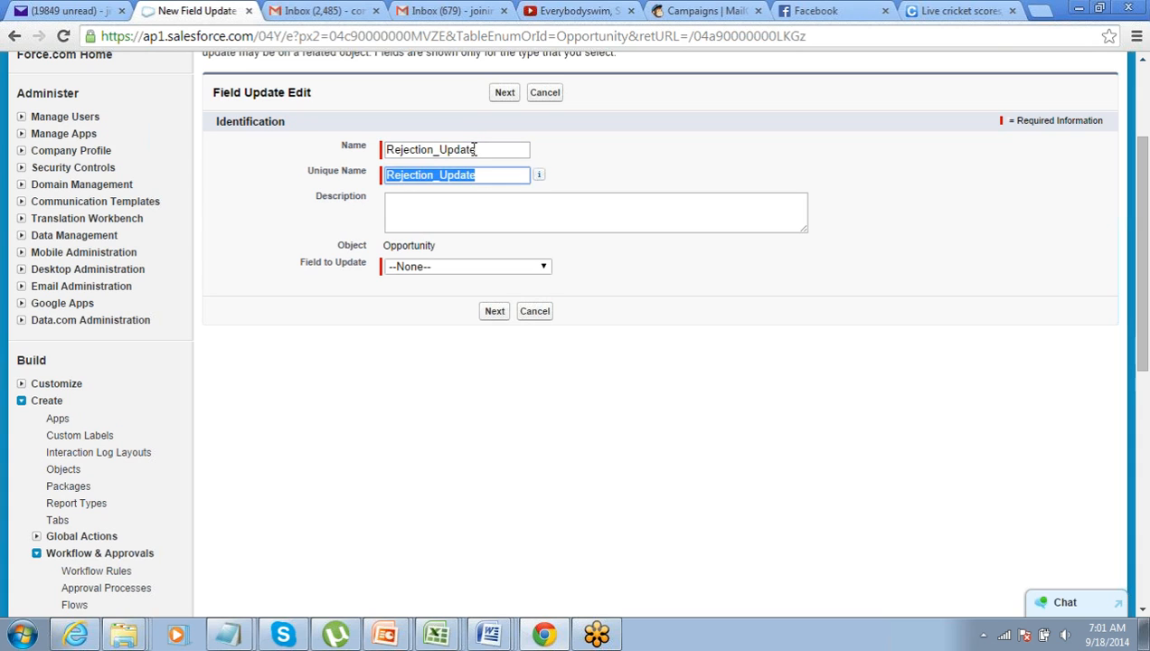
{"action": "left_click", "coordinate": [476, 266]}
{"action": "left_click", "coordinate": [476, 473]}
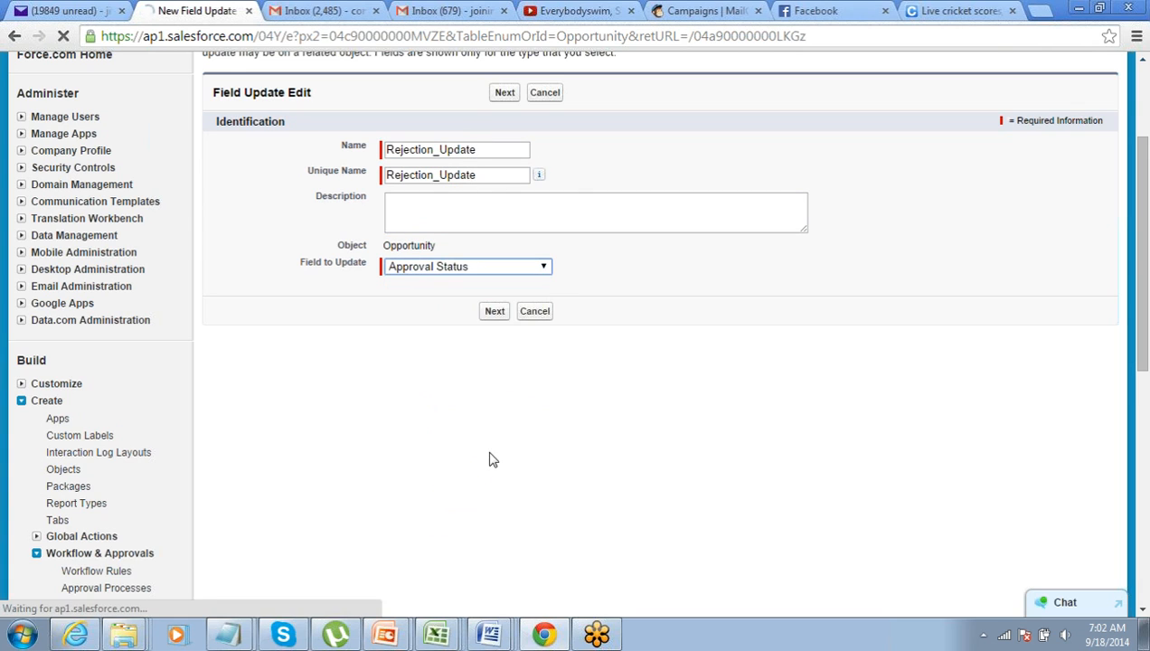
{"action": "left_click", "coordinate": [500, 313]}
{"action": "scroll", "coordinate": [506, 307], "scroll_direction": "down", "scroll_amount": 4}
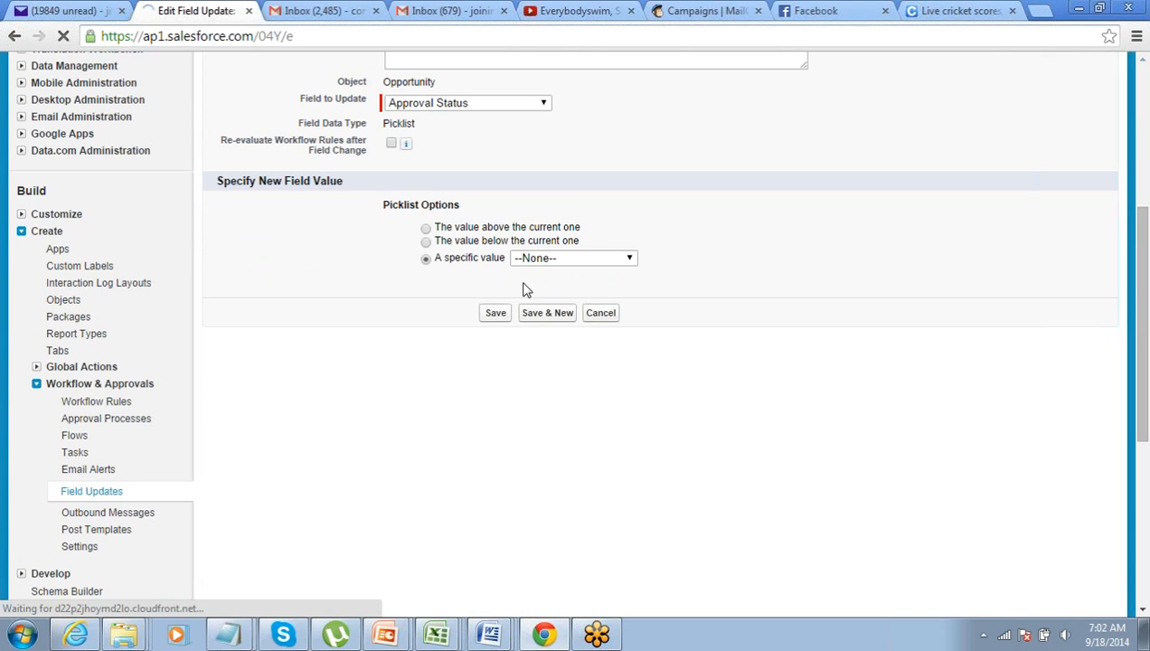
{"action": "left_click", "coordinate": [533, 260]}
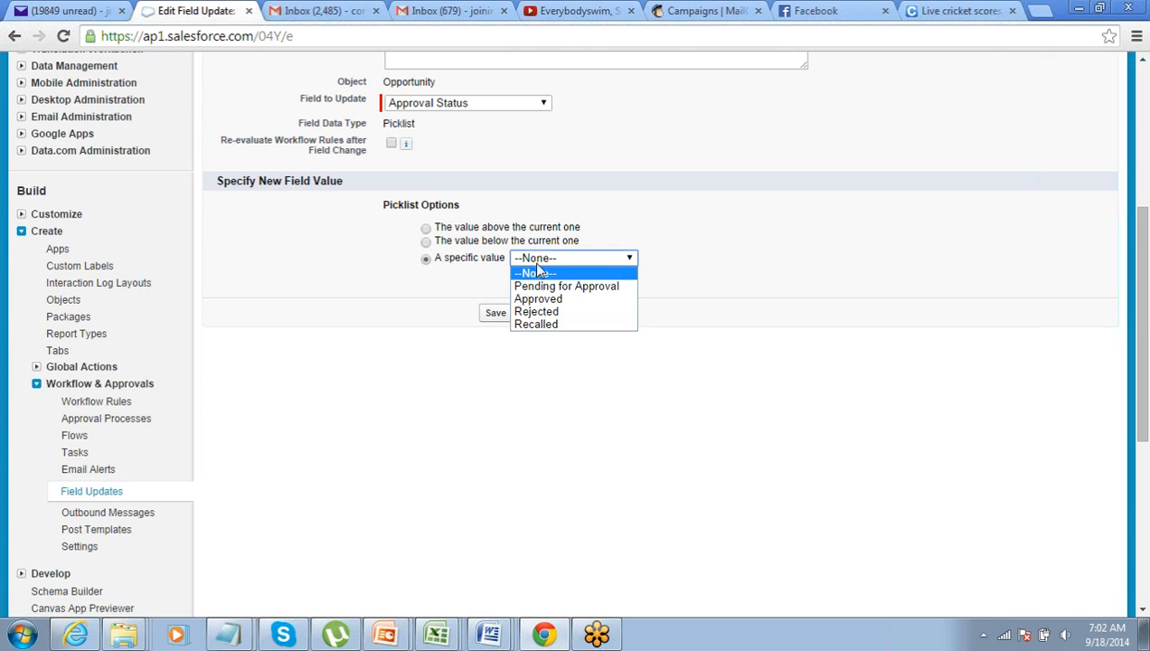
{"action": "left_click", "coordinate": [536, 312]}
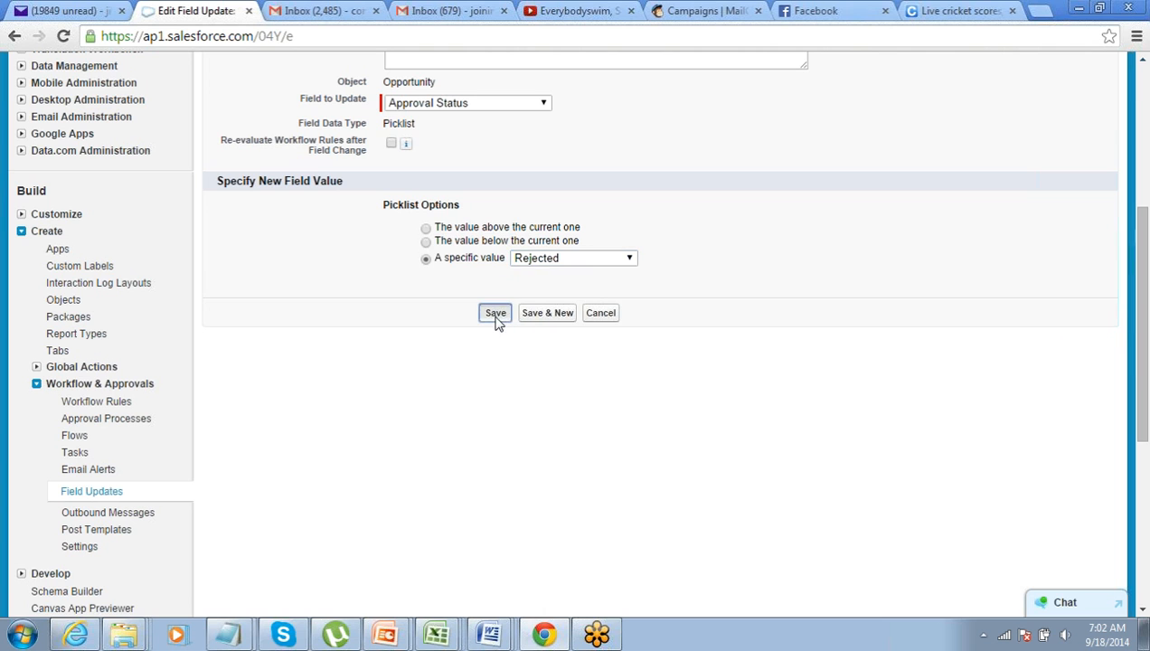
{"action": "left_click", "coordinate": [498, 322]}
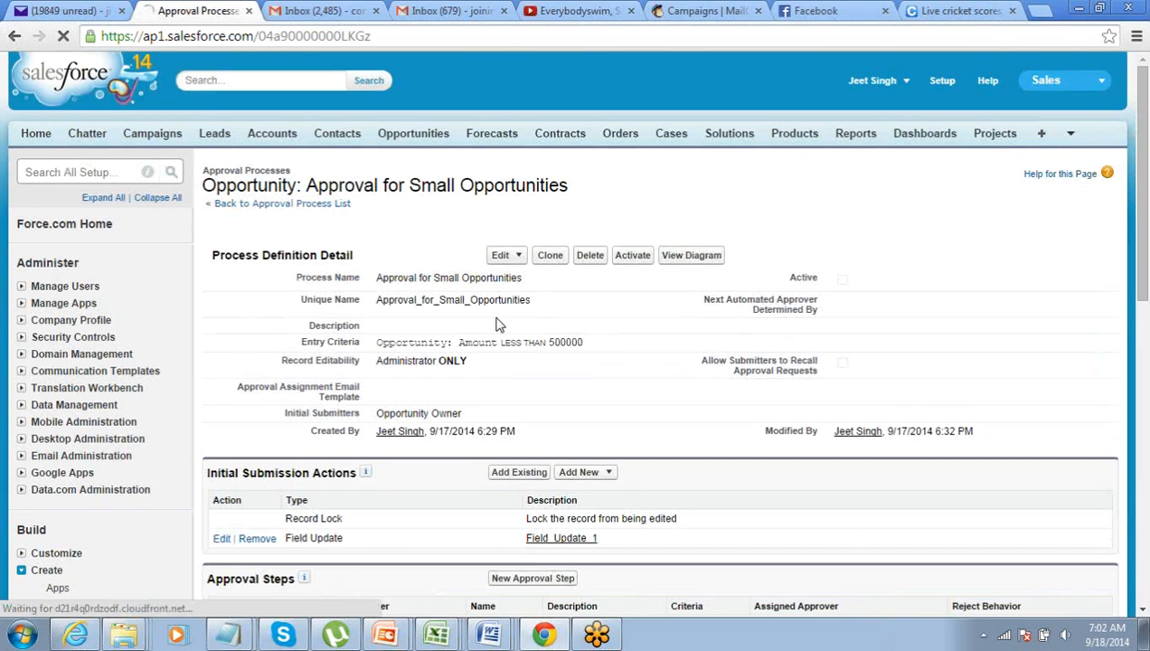
{"action": "scroll", "coordinate": [496, 324], "scroll_direction": "down", "scroll_amount": 5}
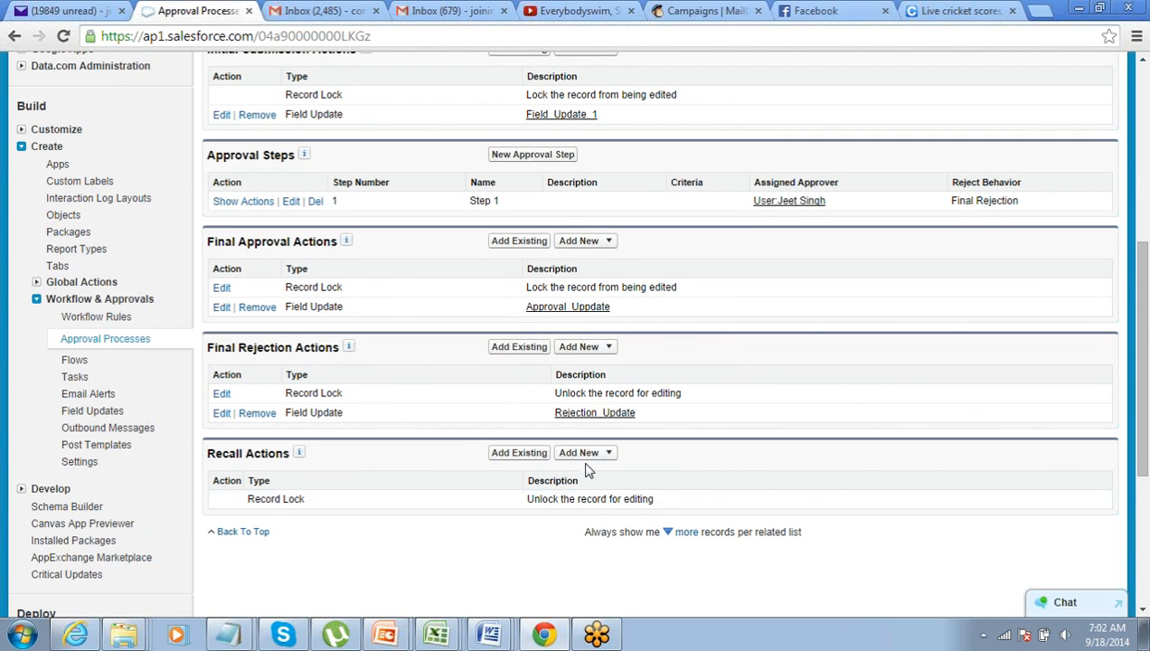
Add a new Field Update under Recall Actions
{"action": "left_click", "coordinate": [608, 455]}
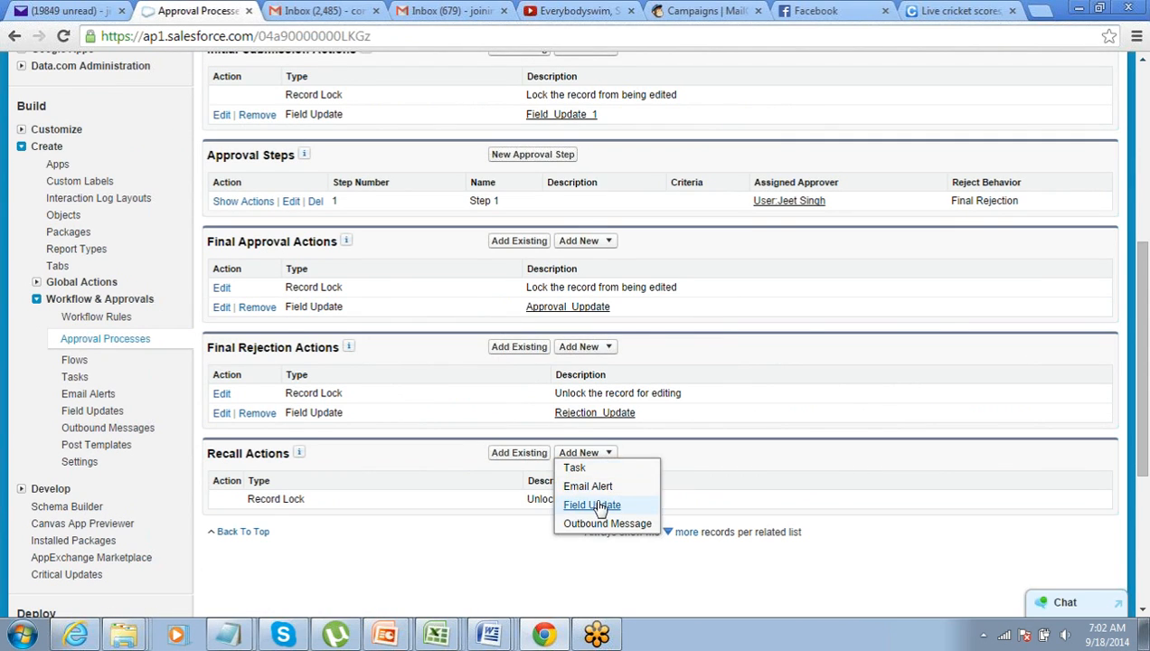
{"action": "left_click", "coordinate": [595, 503]}
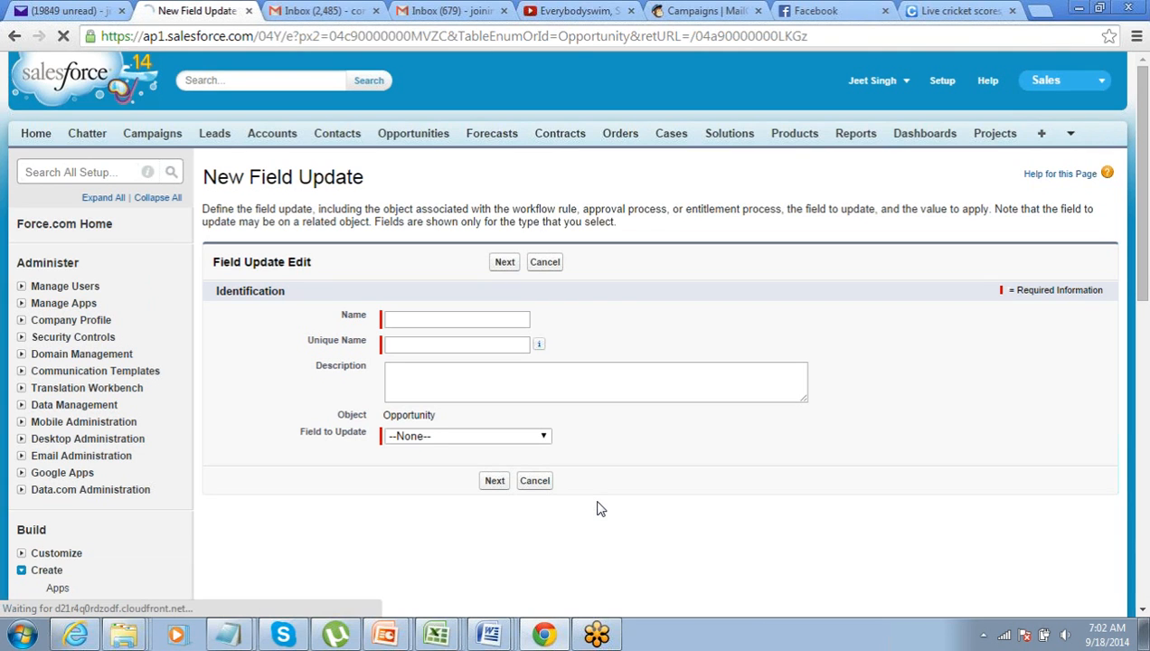
Create field update RecallUpdate setting Approval Status to the specific value Recalled, and save it
{"action": "left_click", "coordinate": [453, 321]}
{"action": "type", "text": "RecallU"}
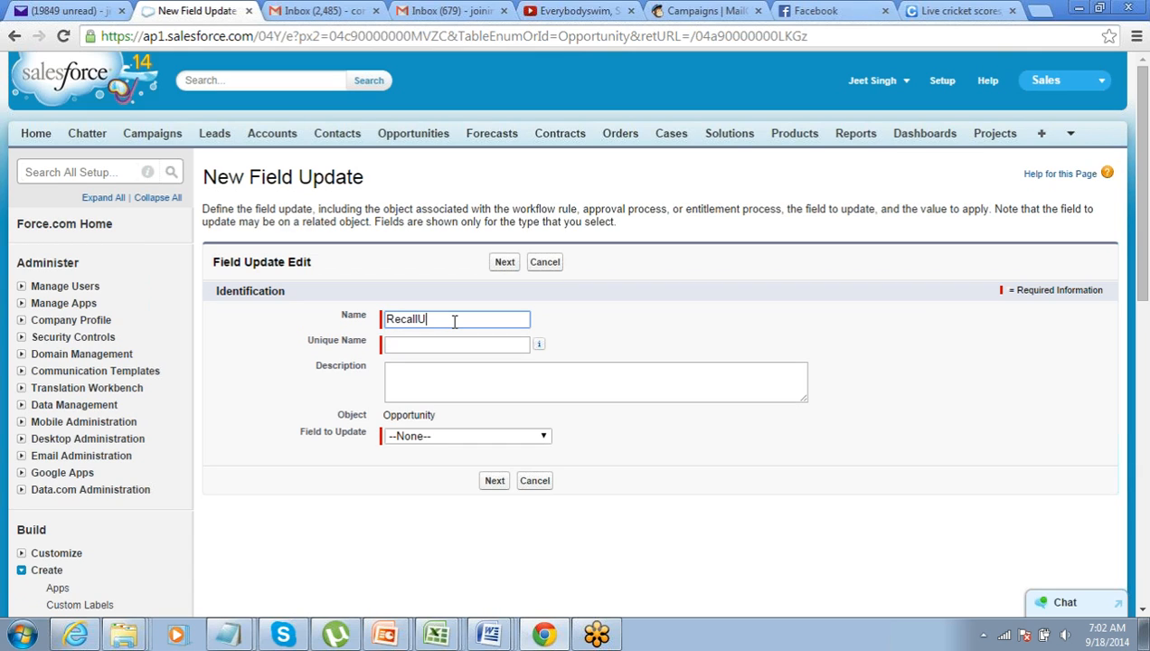
{"action": "type", "text": "pdate"}
{"action": "key", "text": "Tab"}
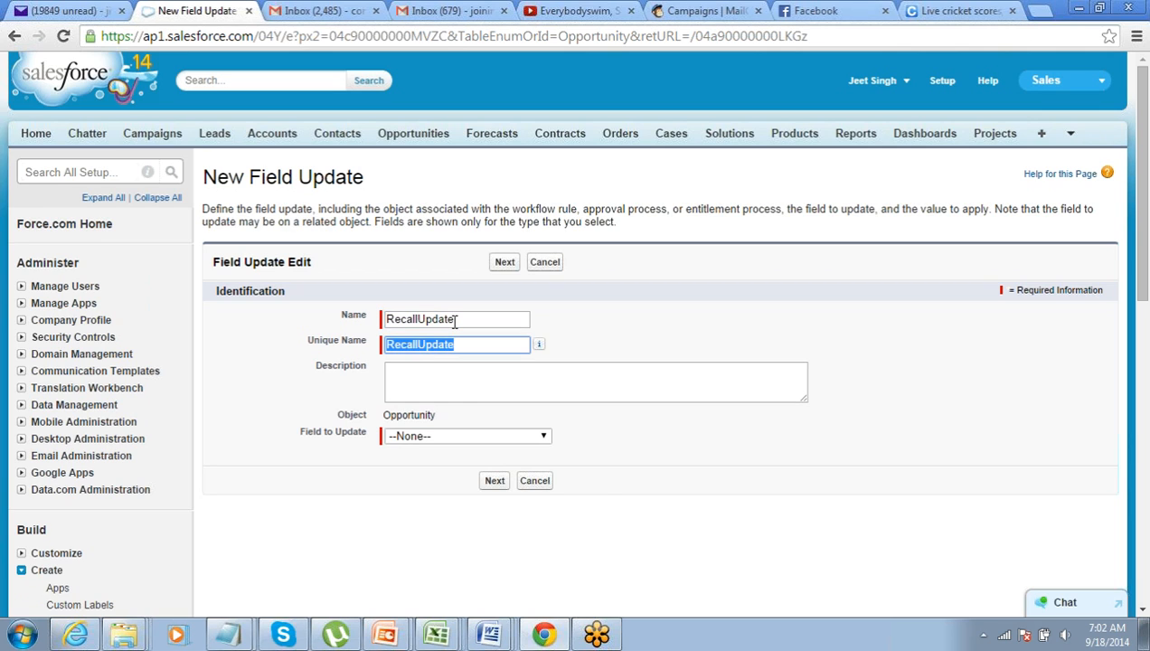
{"action": "key", "text": "Tab"}
{"action": "key", "text": "Tab"}
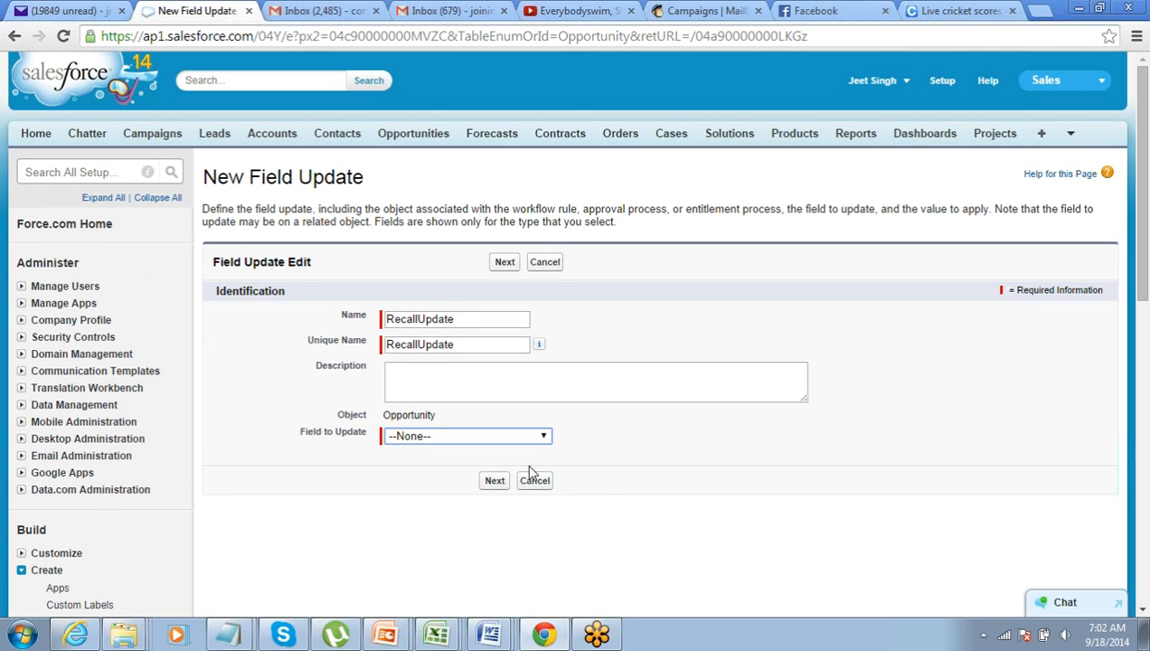
{"action": "left_click", "coordinate": [527, 436]}
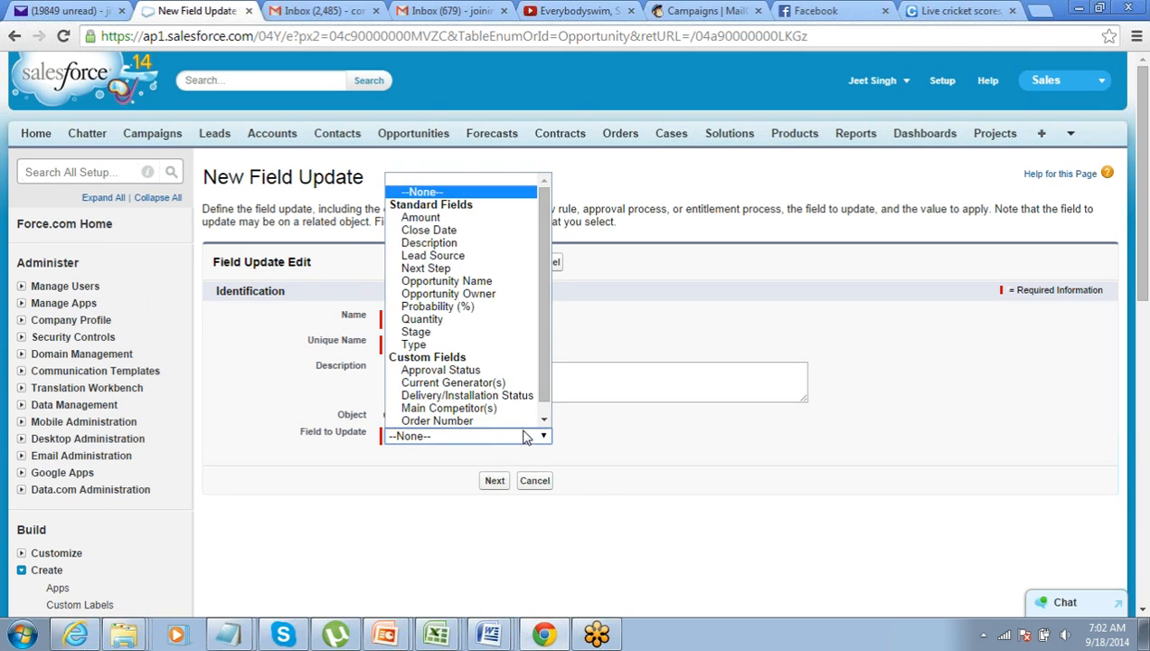
{"action": "left_click", "coordinate": [506, 370]}
{"action": "scroll", "coordinate": [540, 442], "scroll_direction": "down", "scroll_amount": 4}
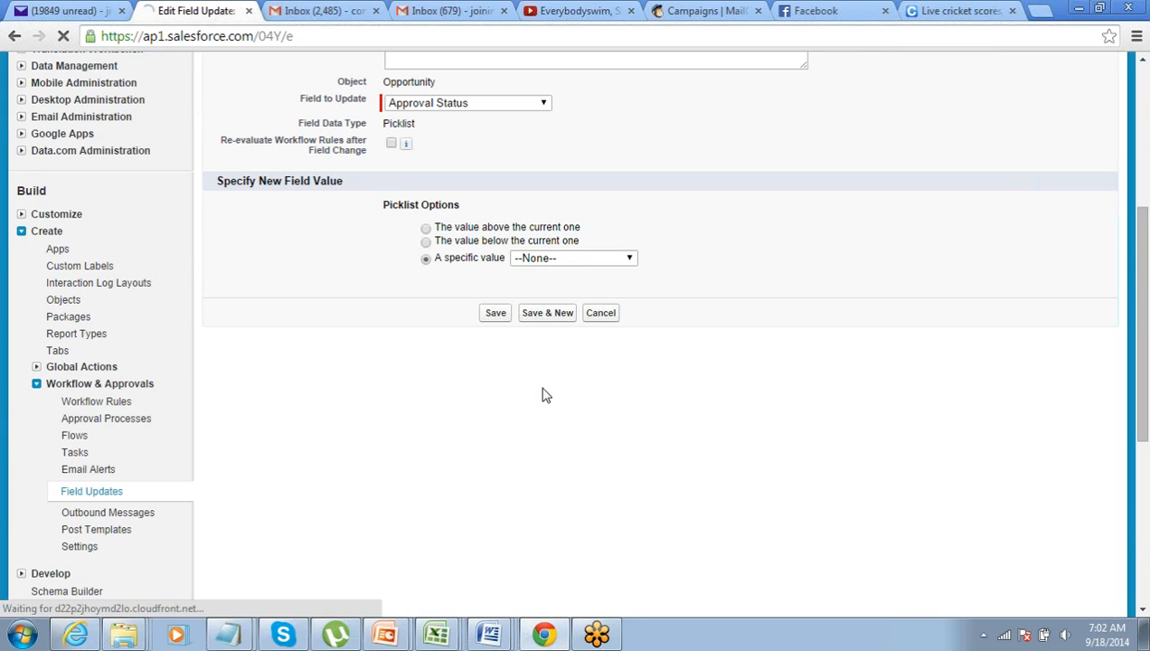
{"action": "left_click", "coordinate": [538, 260]}
{"action": "left_click", "coordinate": [547, 324]}
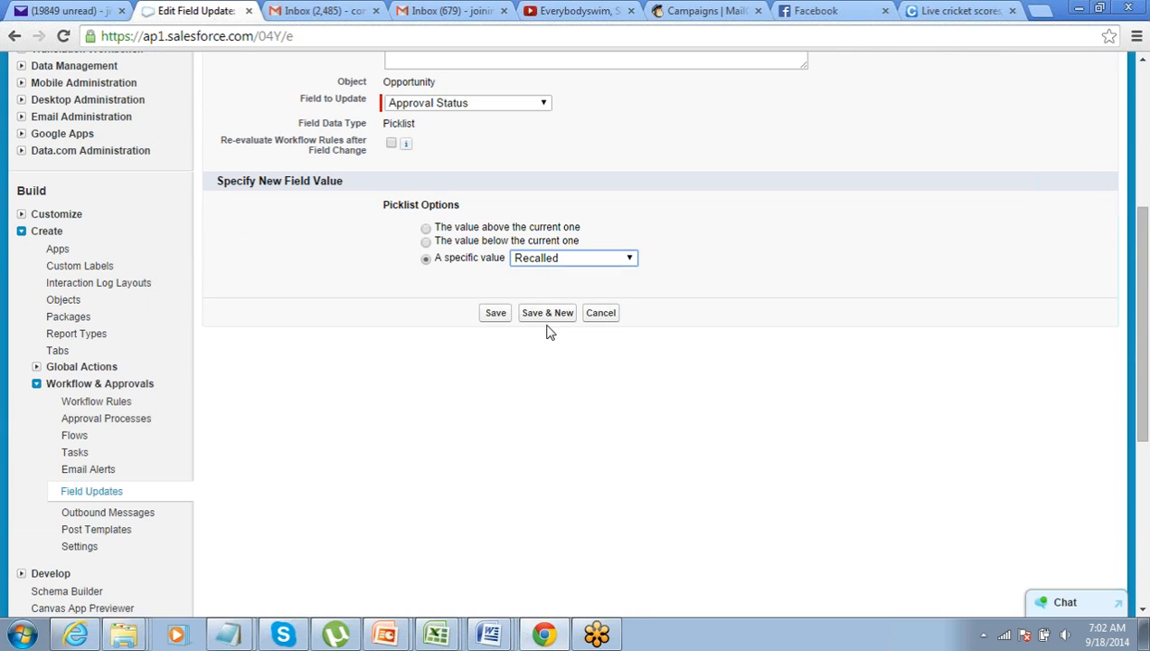
{"action": "left_click", "coordinate": [498, 315]}
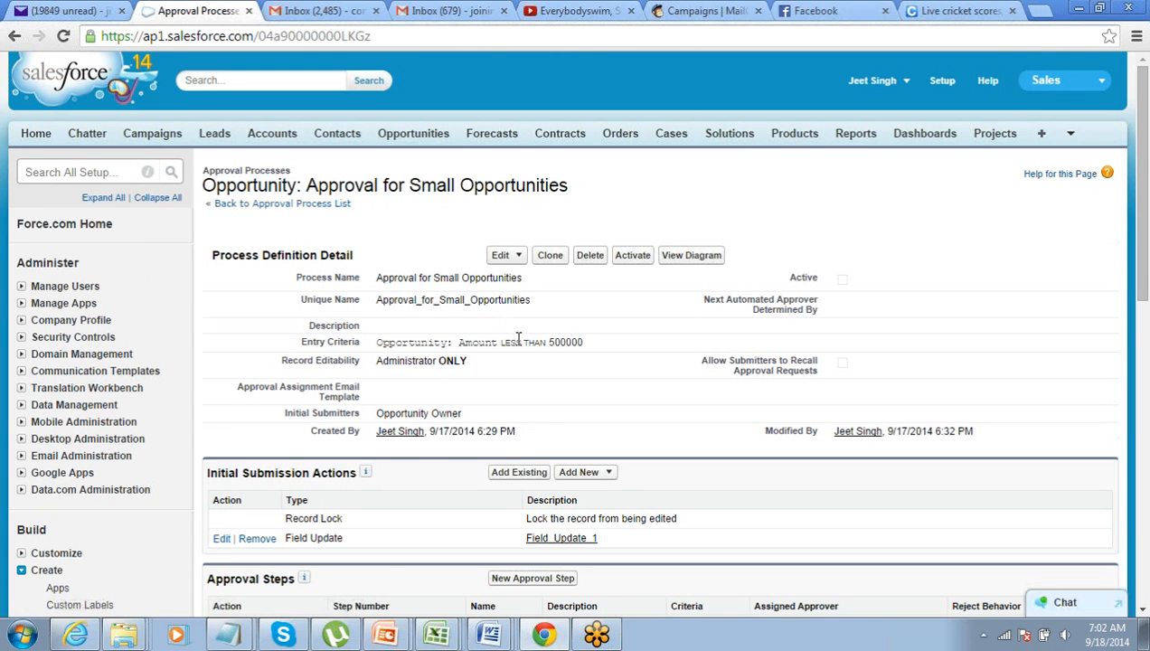
{"action": "scroll", "coordinate": [518, 339], "scroll_direction": "down", "scroll_amount": 3}
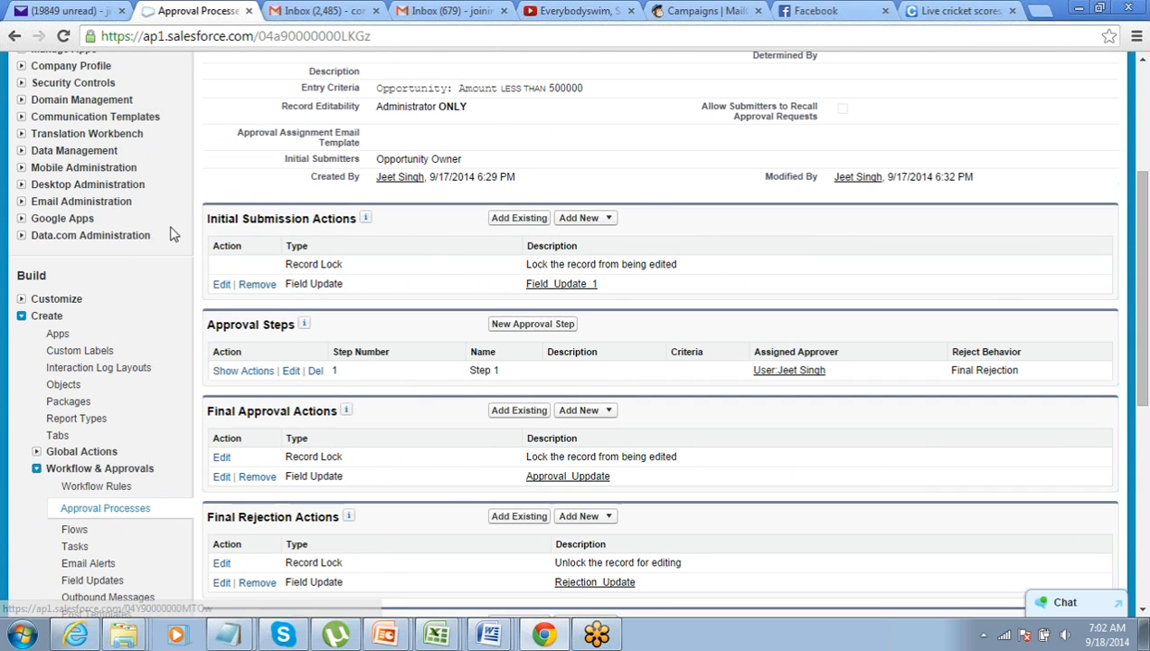
{"action": "left_click_drag", "start_coordinate": [209, 220], "coordinate": [258, 222]}
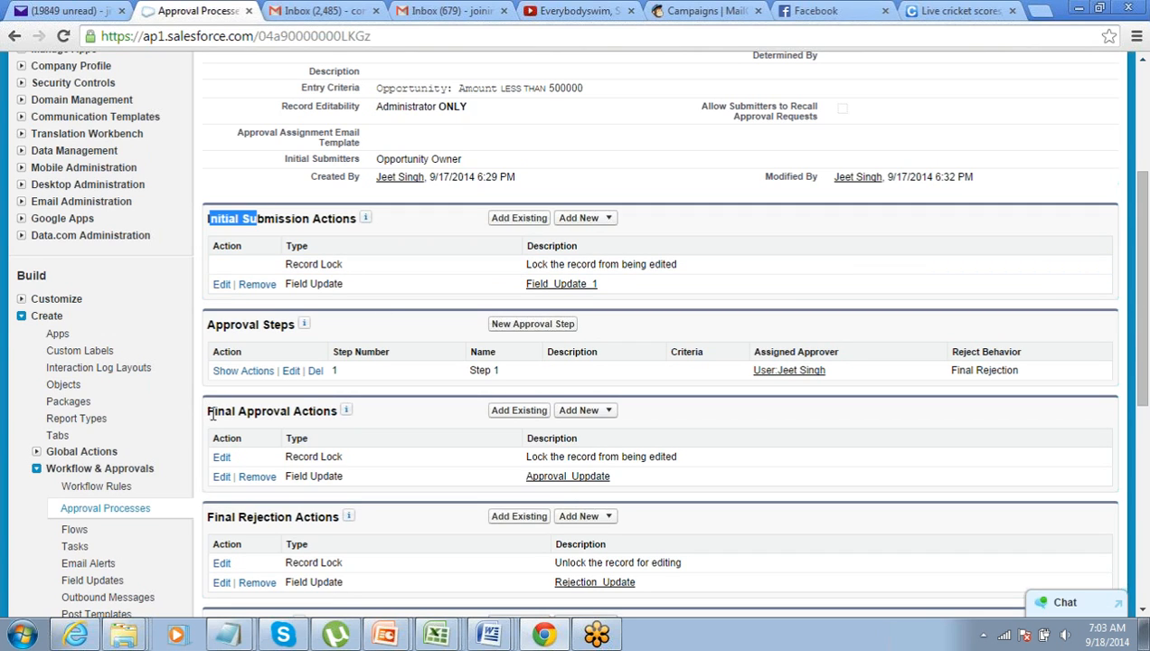
{"action": "left_click_drag", "start_coordinate": [209, 413], "coordinate": [308, 413]}
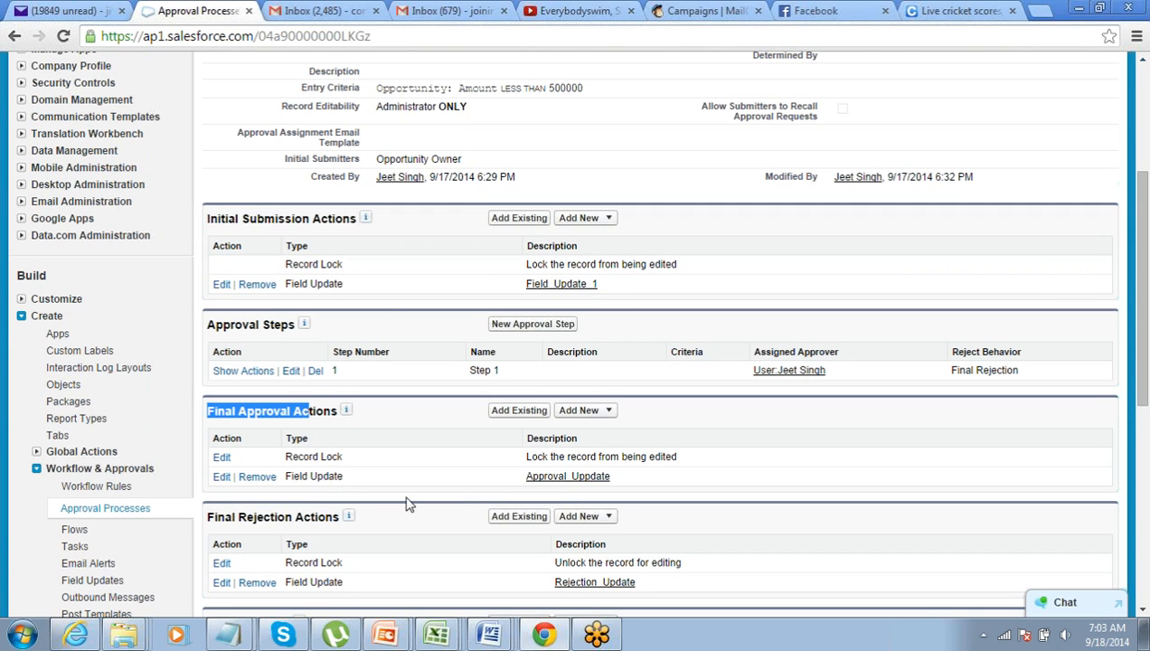
{"action": "scroll", "coordinate": [413, 503], "scroll_direction": "down", "scroll_amount": 1}
{"action": "left_click_drag", "start_coordinate": [212, 433], "coordinate": [311, 433]}
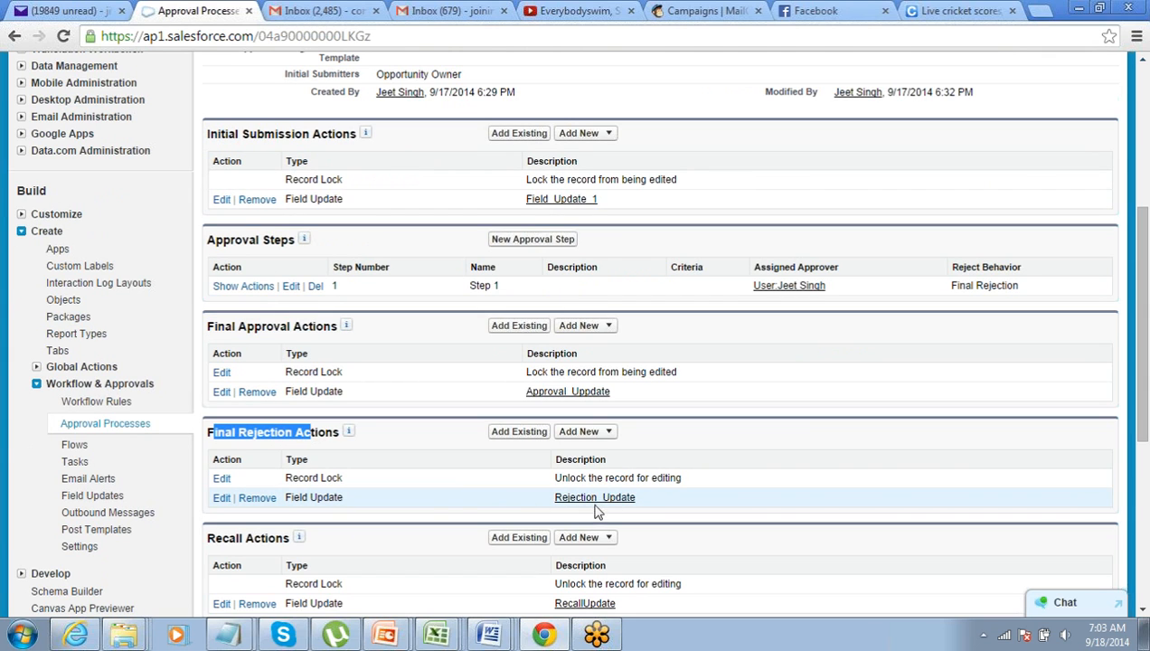
{"action": "scroll", "coordinate": [441, 510], "scroll_direction": "down", "scroll_amount": 2}
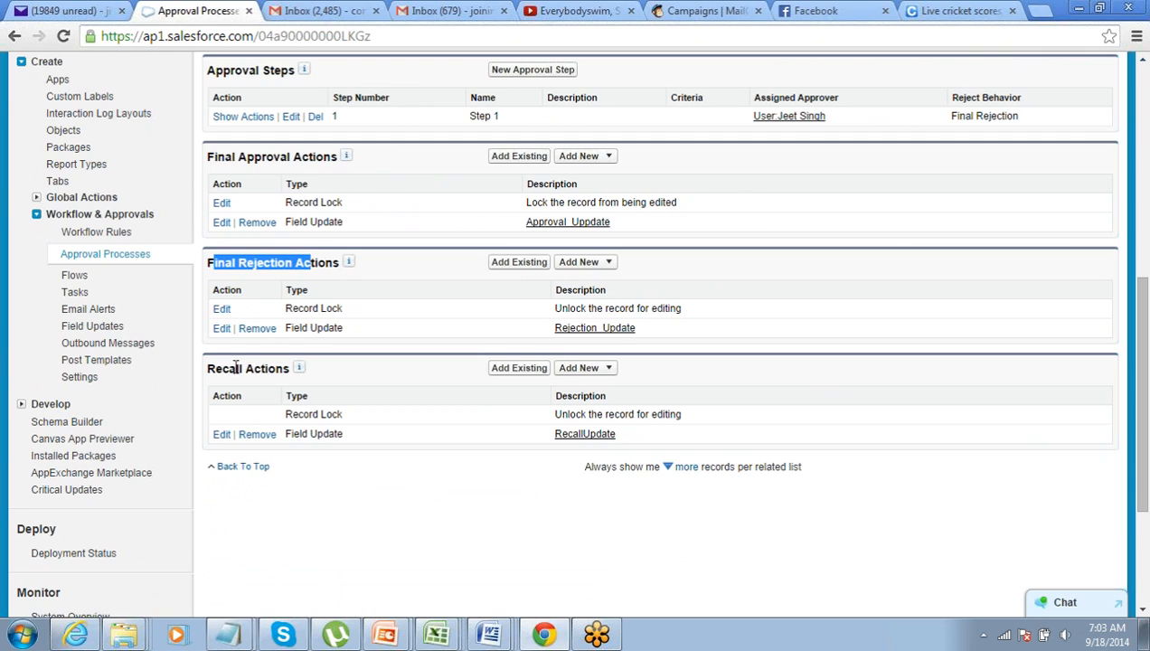
{"action": "left_click_drag", "start_coordinate": [231, 368], "coordinate": [263, 369]}
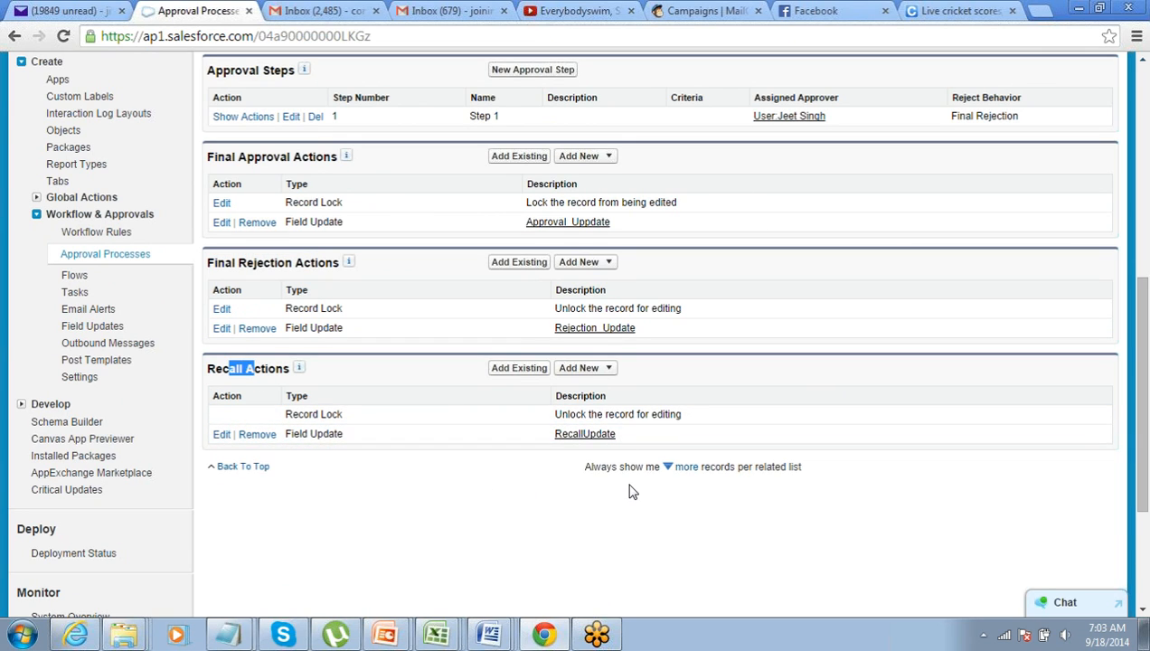
{"action": "scroll", "coordinate": [631, 491], "scroll_direction": "up", "scroll_amount": 6}
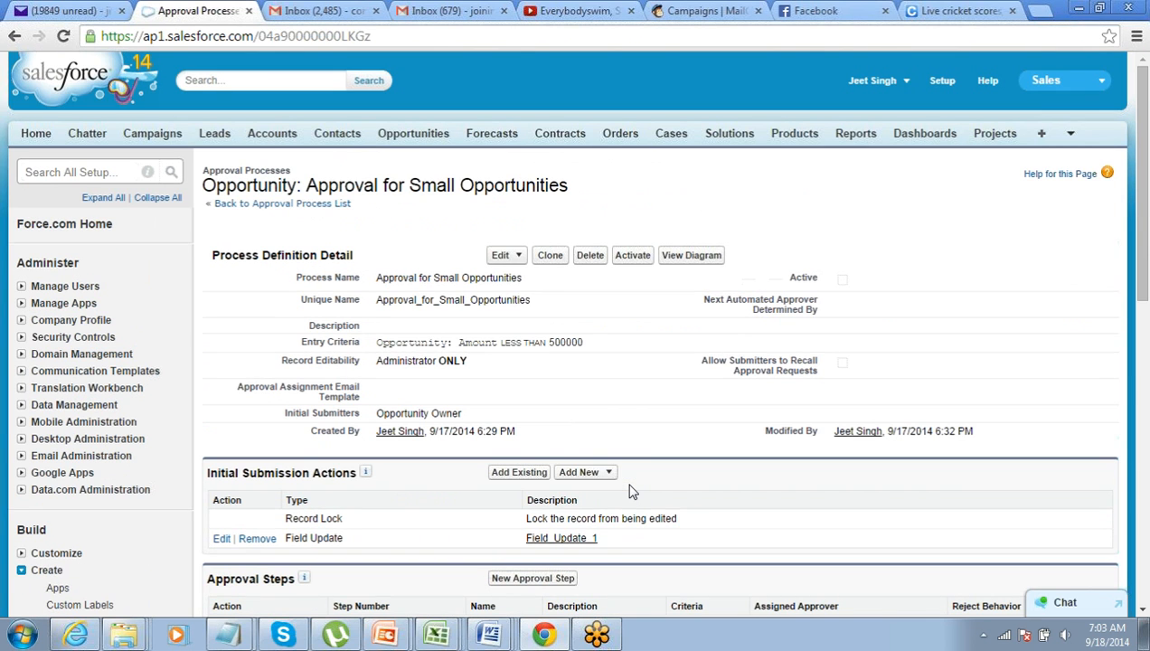
{"action": "scroll", "coordinate": [631, 491], "scroll_direction": "down", "scroll_amount": 4}
{"action": "scroll", "coordinate": [631, 491], "scroll_direction": "up", "scroll_amount": 1}
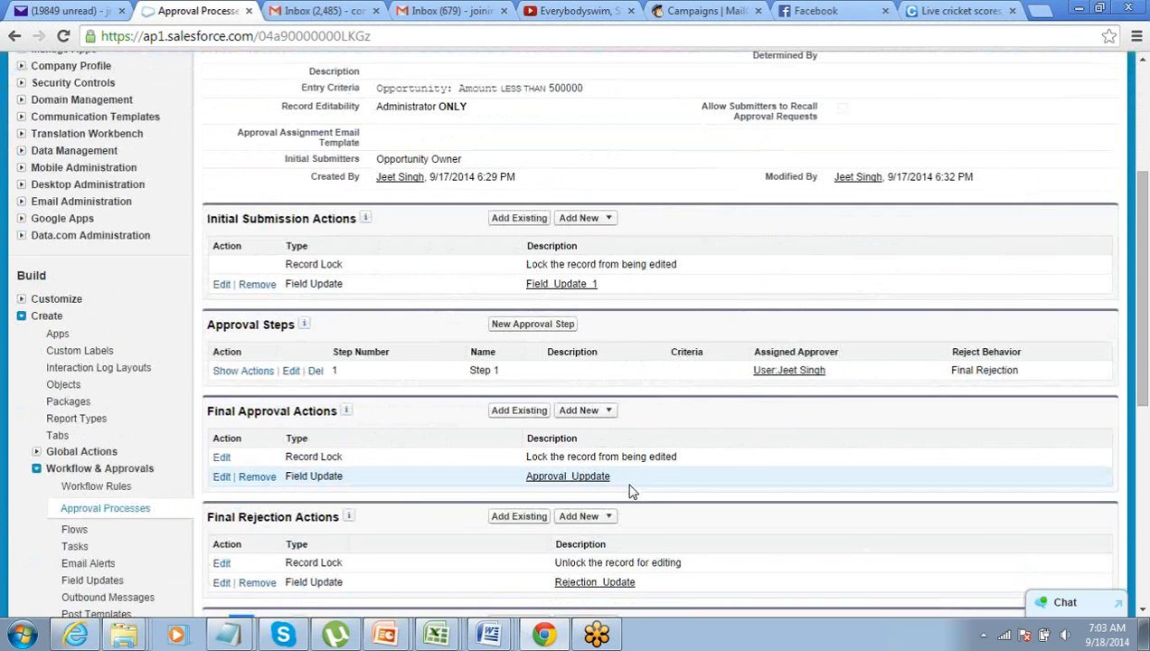
{"action": "scroll", "coordinate": [631, 491], "scroll_direction": "up", "scroll_amount": 3}
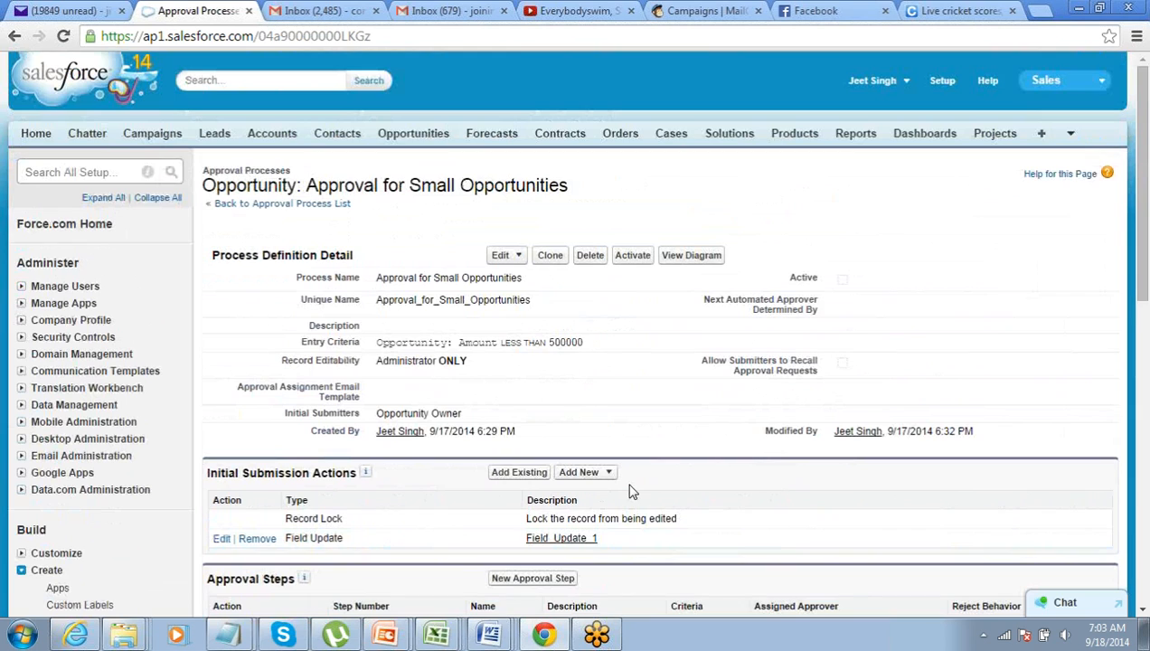
{"action": "left_click", "coordinate": [690, 259]}
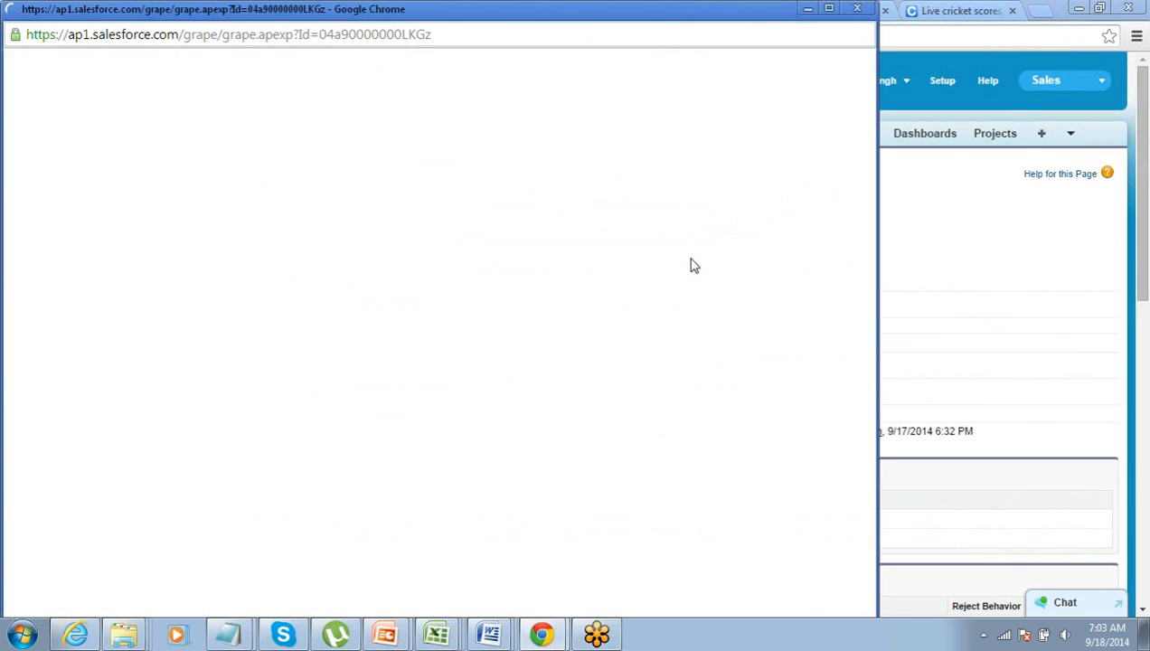
{"action": "left_click", "coordinate": [857, 8]}
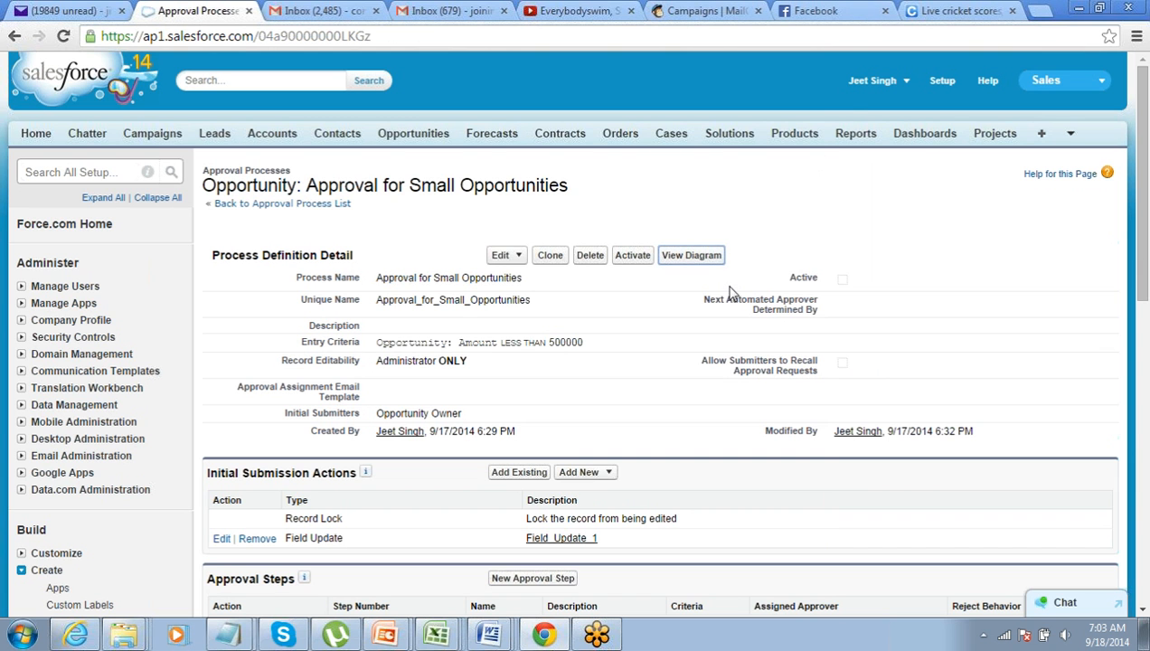
{"action": "left_click", "coordinate": [686, 262]}
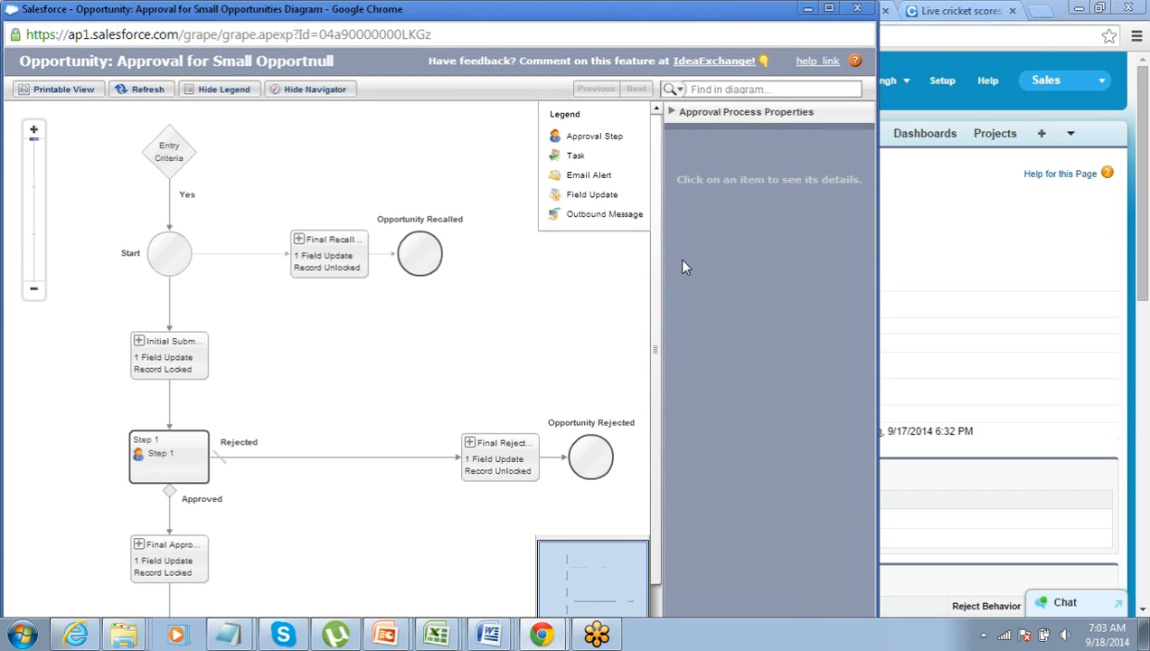
{"action": "mouse_move", "coordinate": [653, 248]}
{"action": "left_mouse_down"}
{"action": "mouse_move", "coordinate": [655, 325]}
{"action": "mouse_move", "coordinate": [649, 215]}
{"action": "mouse_move", "coordinate": [655, 355]}
{"action": "mouse_move", "coordinate": [660, 236]}
{"action": "left_mouse_up"}
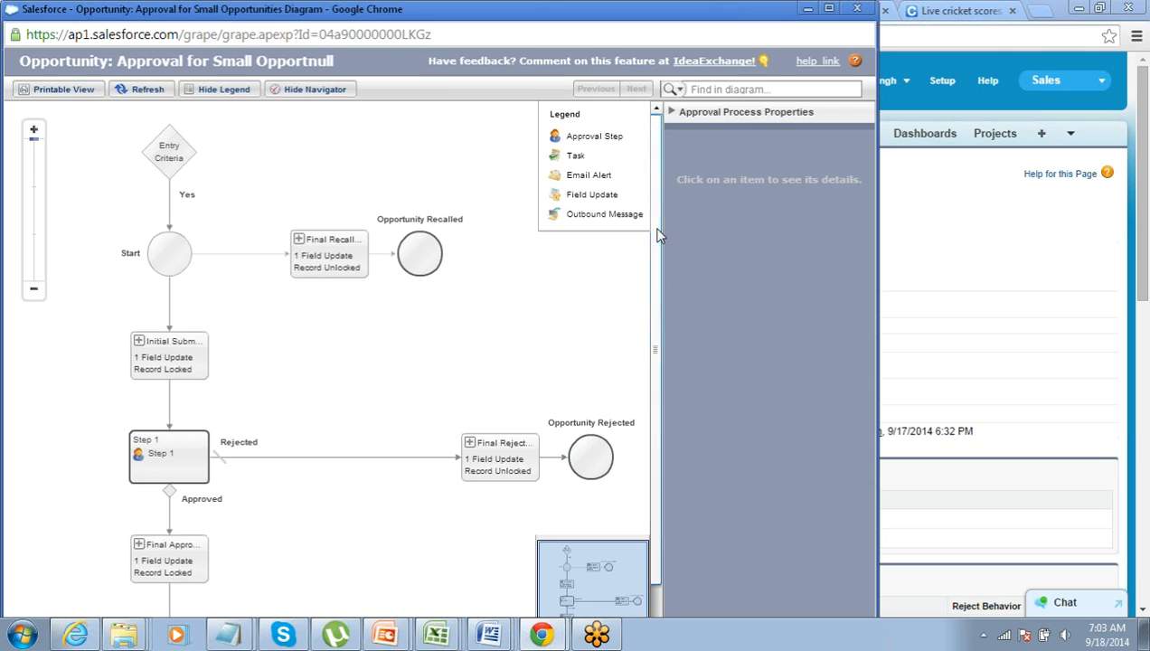
{"action": "left_click", "coordinate": [178, 168]}
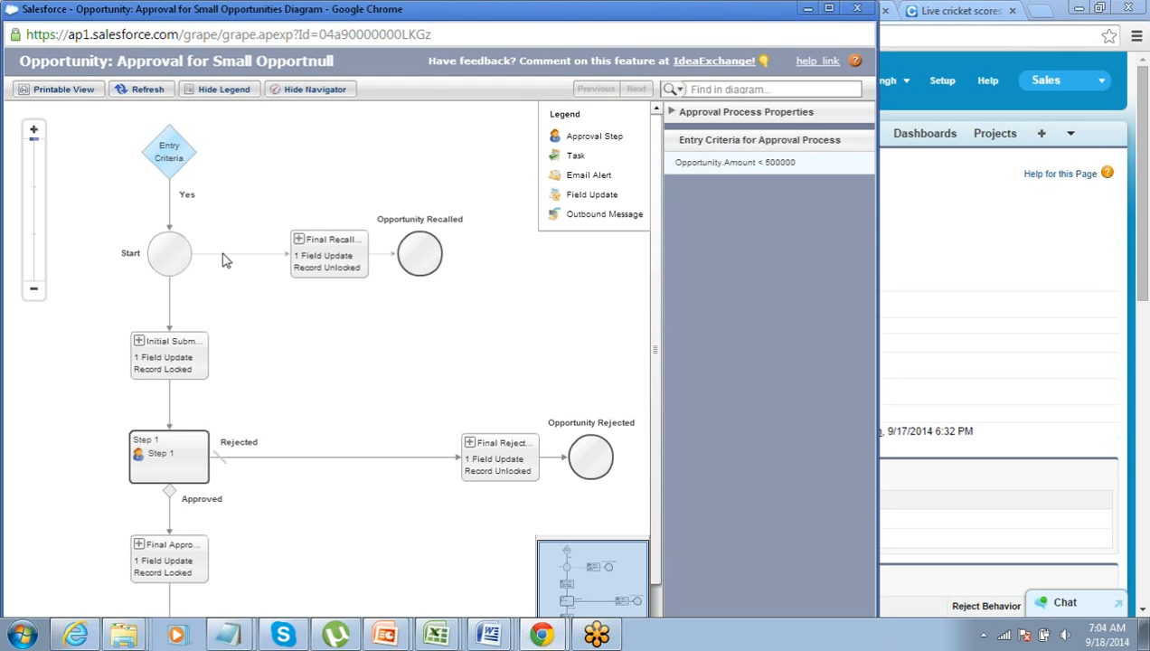
{"action": "left_click", "coordinate": [313, 257]}
{"action": "left_click", "coordinate": [177, 362]}
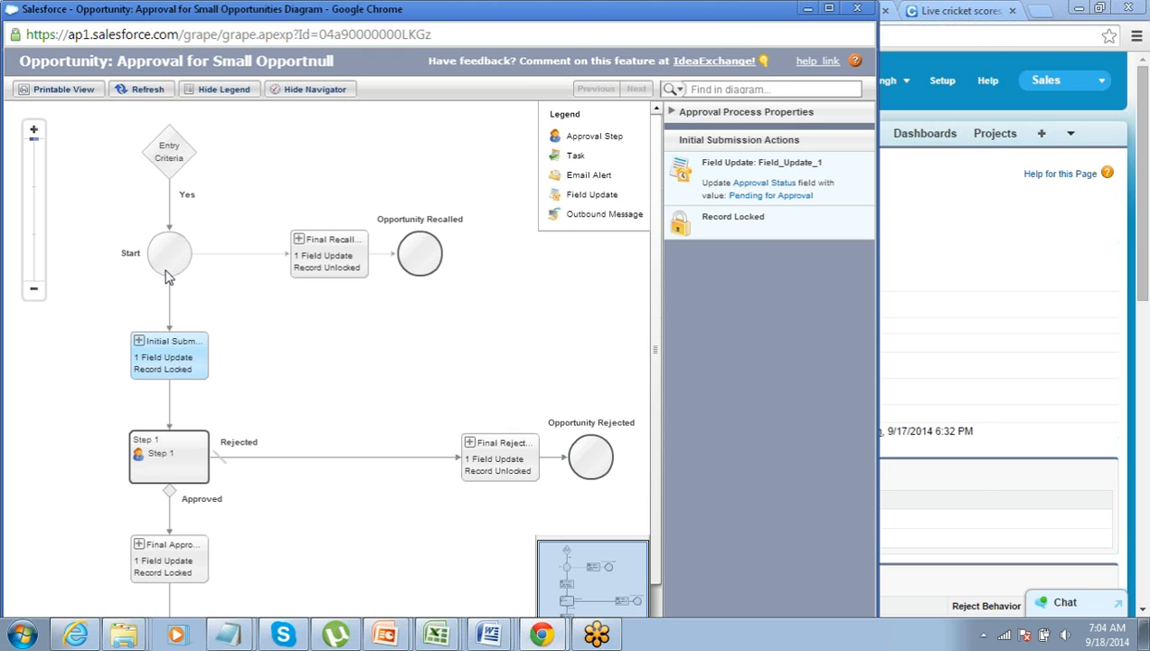
{"action": "left_click", "coordinate": [365, 264]}
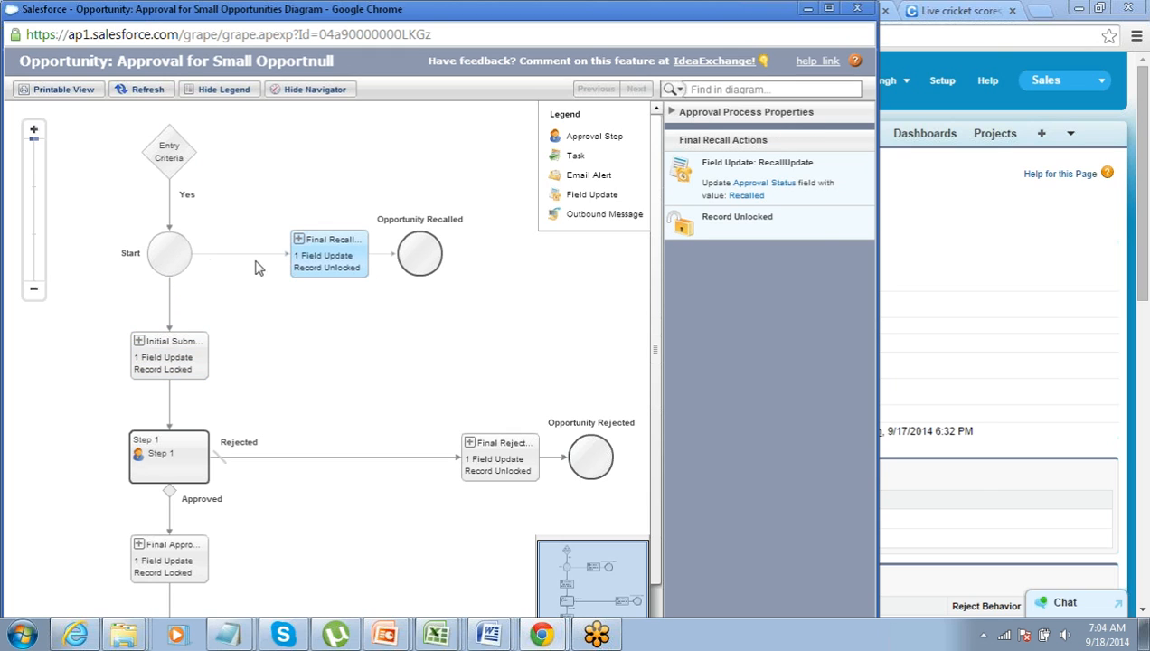
{"action": "left_click", "coordinate": [178, 361]}
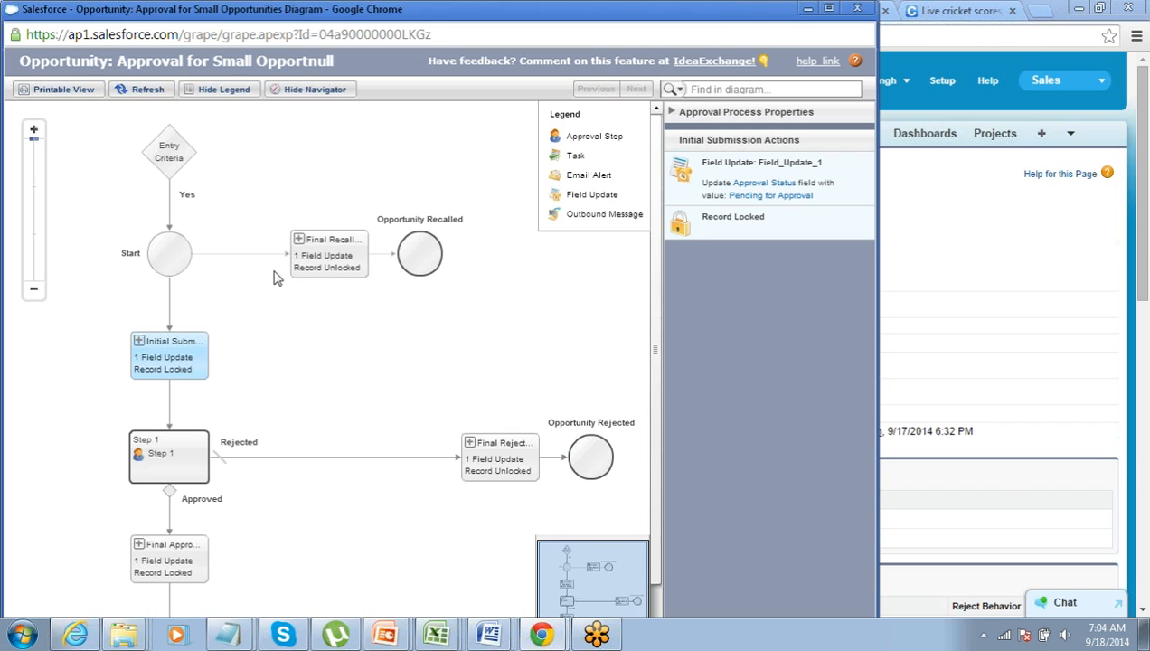
{"action": "left_click", "coordinate": [309, 269]}
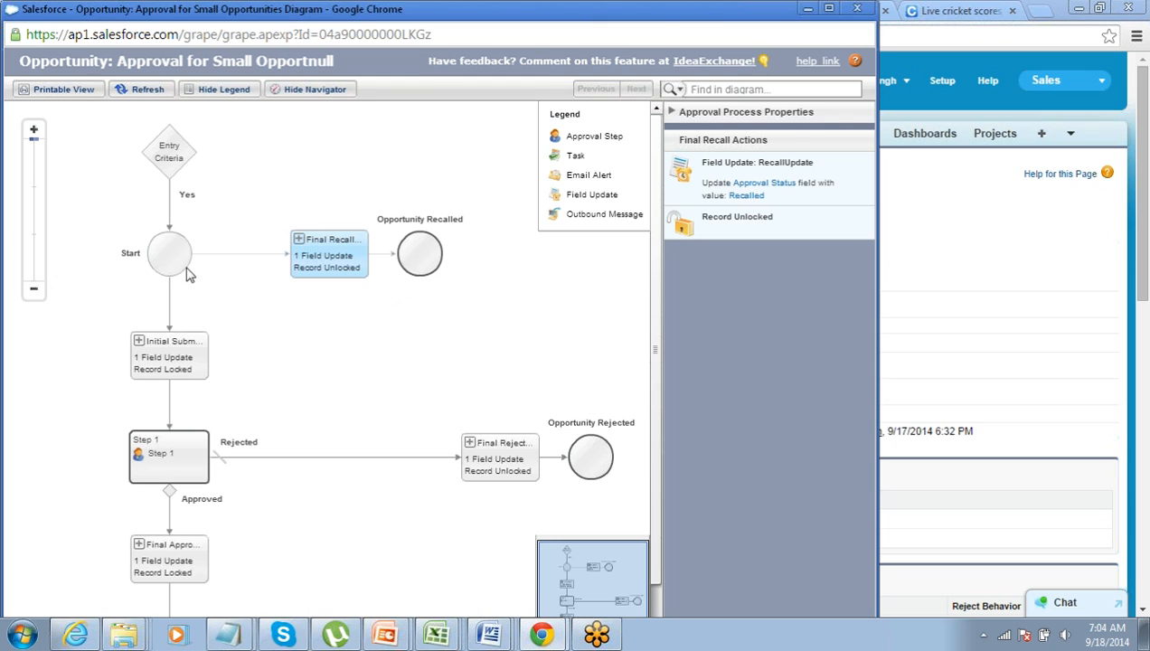
{"action": "left_click", "coordinate": [174, 372]}
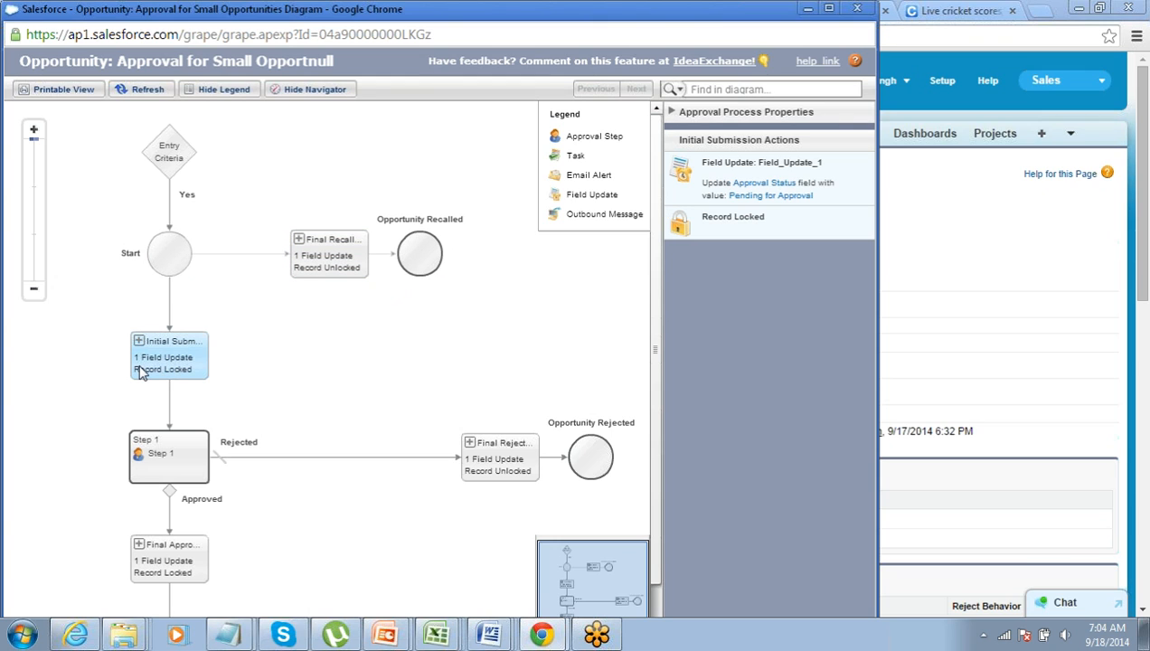
{"action": "scroll", "coordinate": [140, 372], "scroll_direction": "down", "scroll_amount": 2}
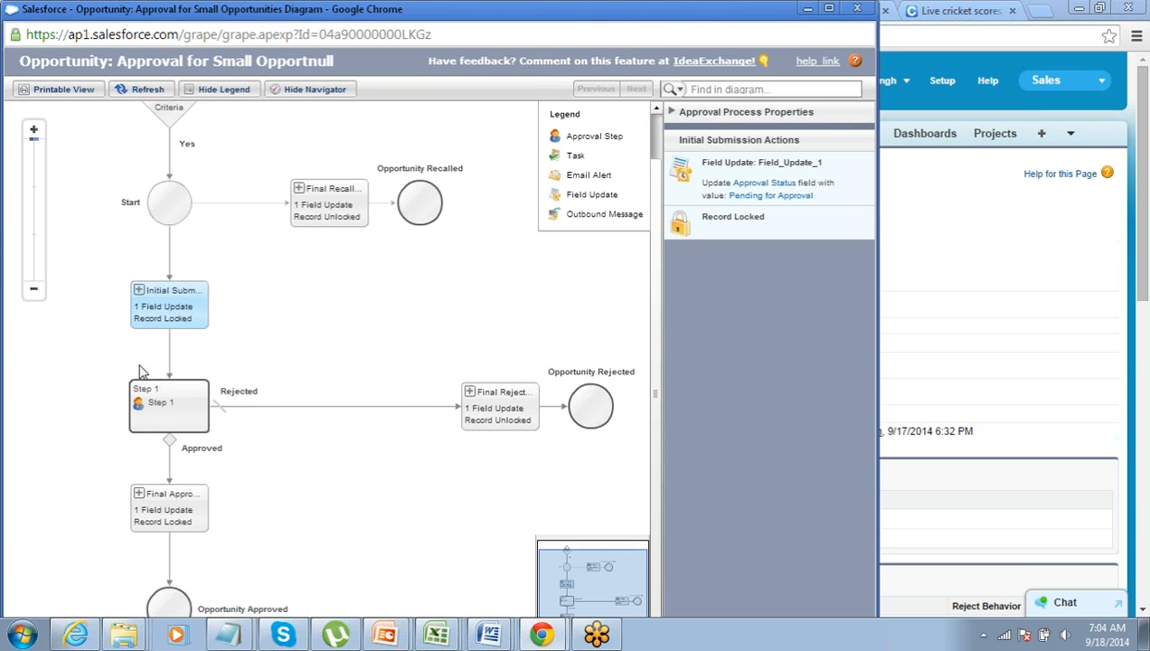
{"action": "left_click", "coordinate": [172, 402]}
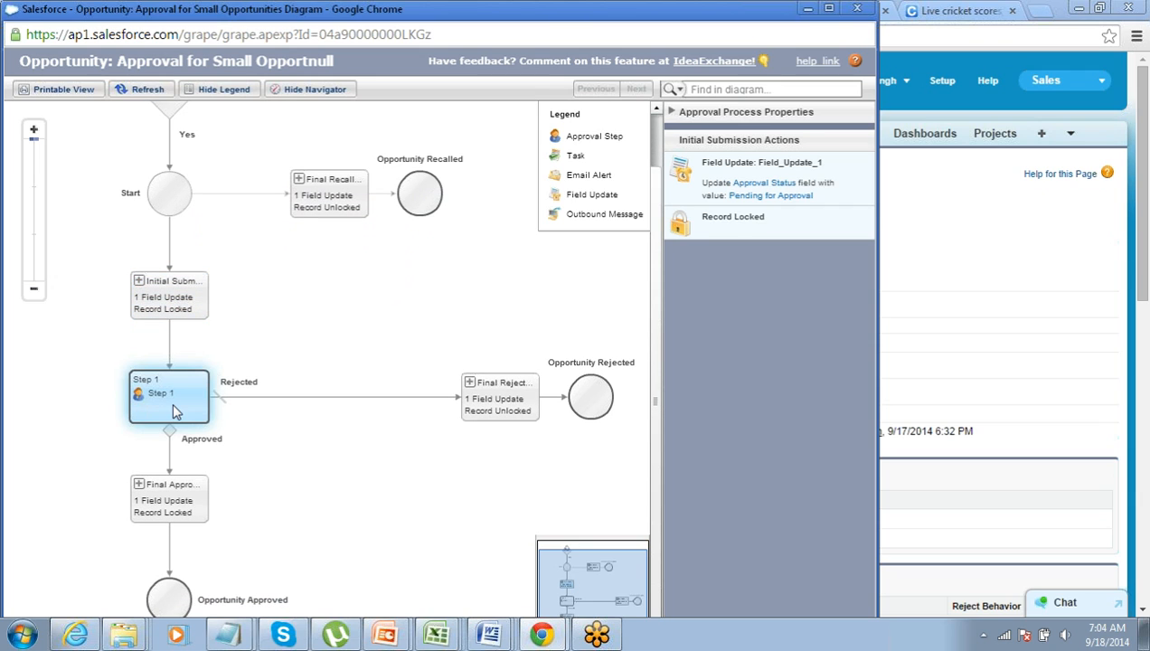
{"action": "left_click", "coordinate": [174, 487]}
{"action": "left_click", "coordinate": [167, 394]}
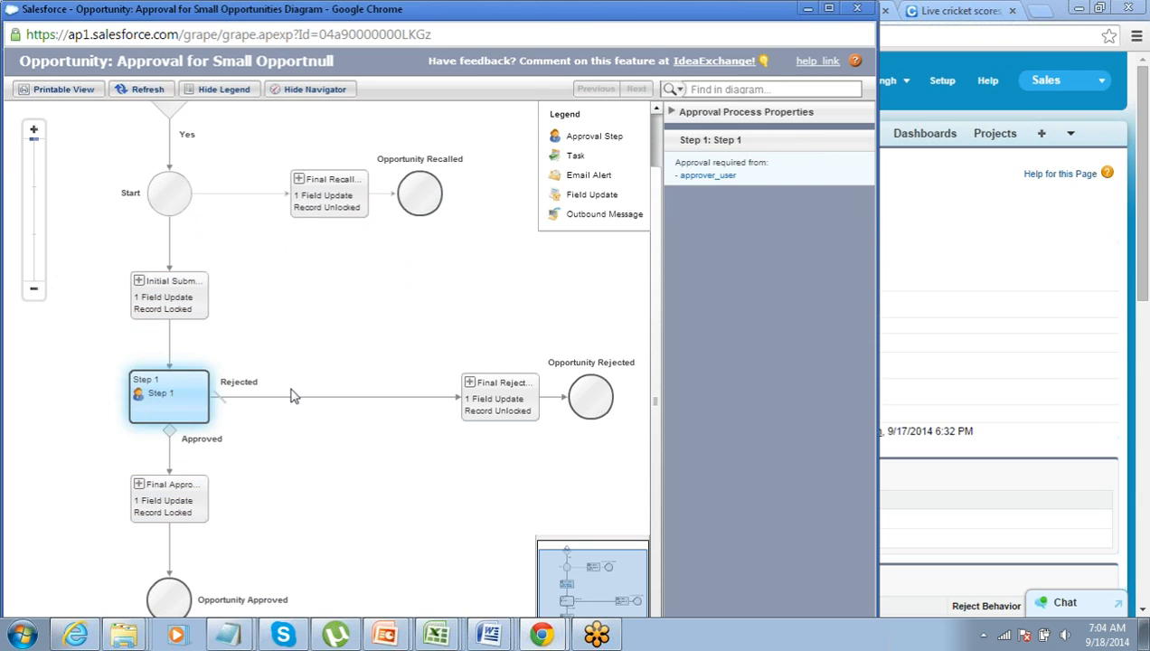
{"action": "left_click", "coordinate": [499, 396]}
{"action": "left_click", "coordinate": [167, 488]}
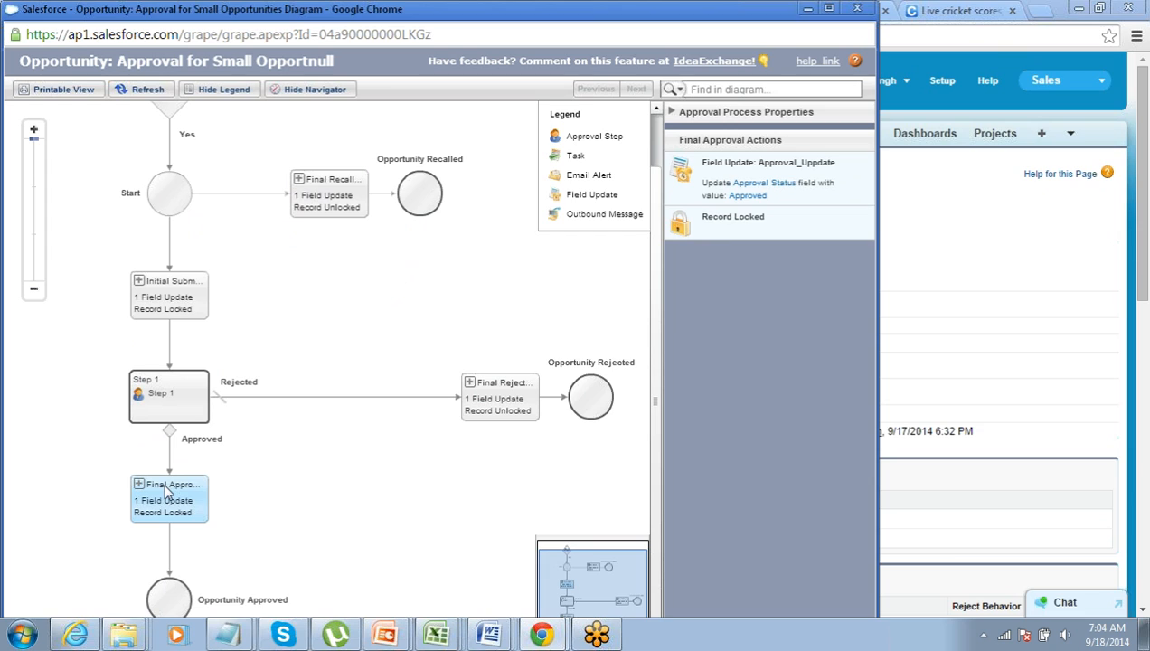
{"action": "left_click", "coordinate": [493, 407]}
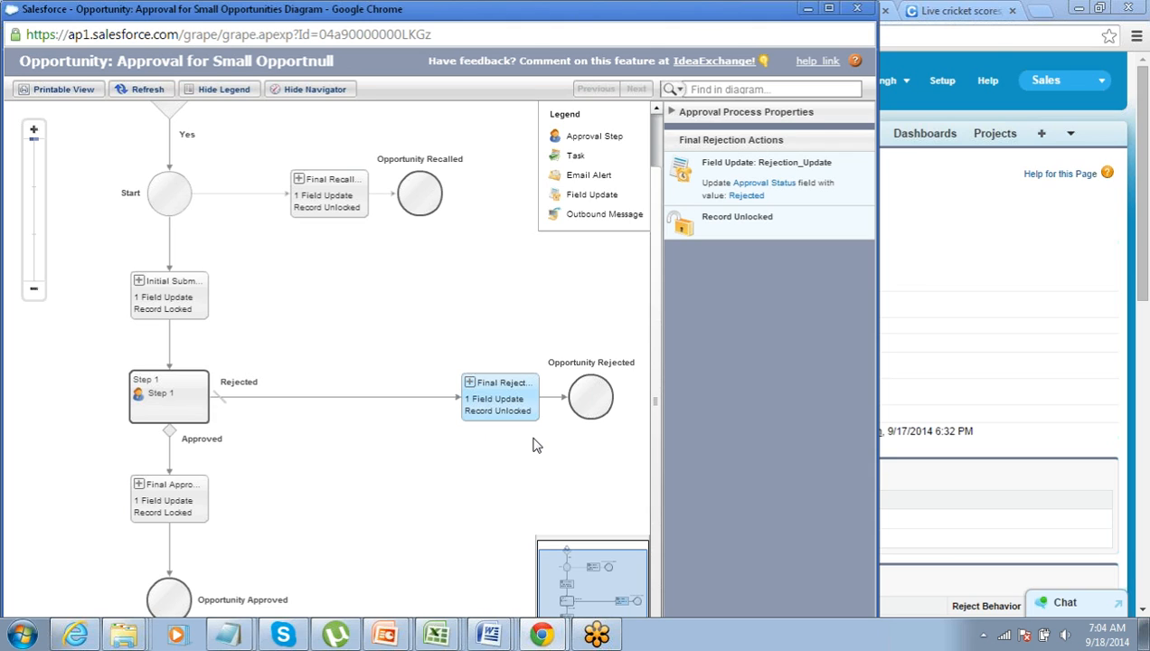
{"action": "left_click", "coordinate": [145, 414]}
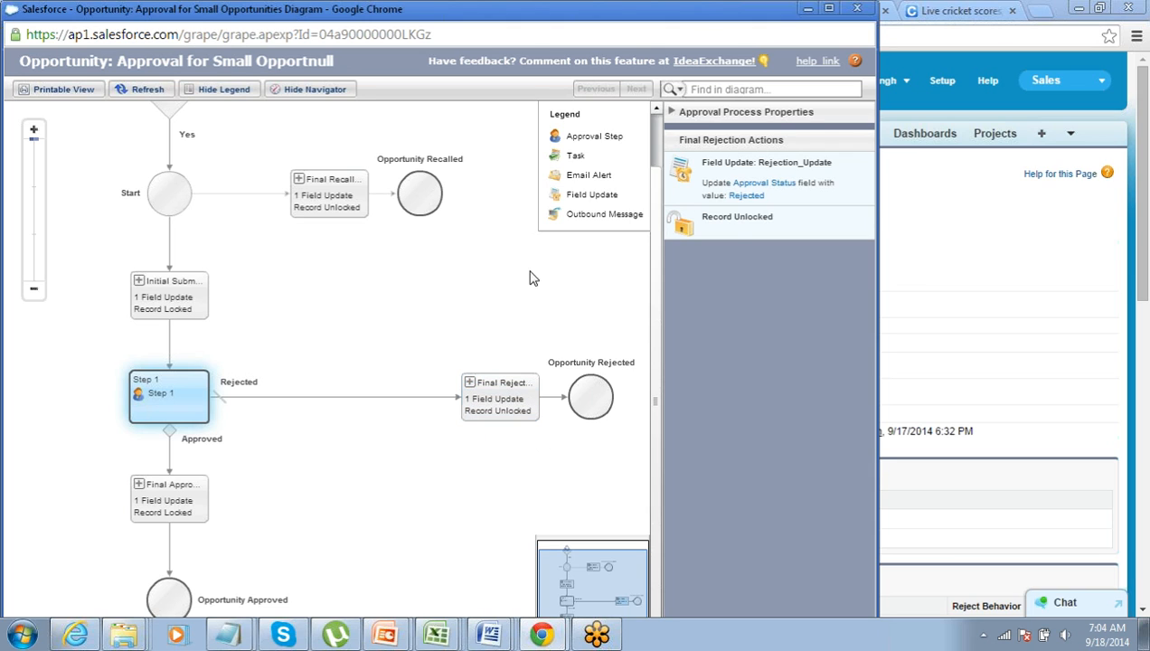
{"action": "left_click", "coordinate": [855, 9]}
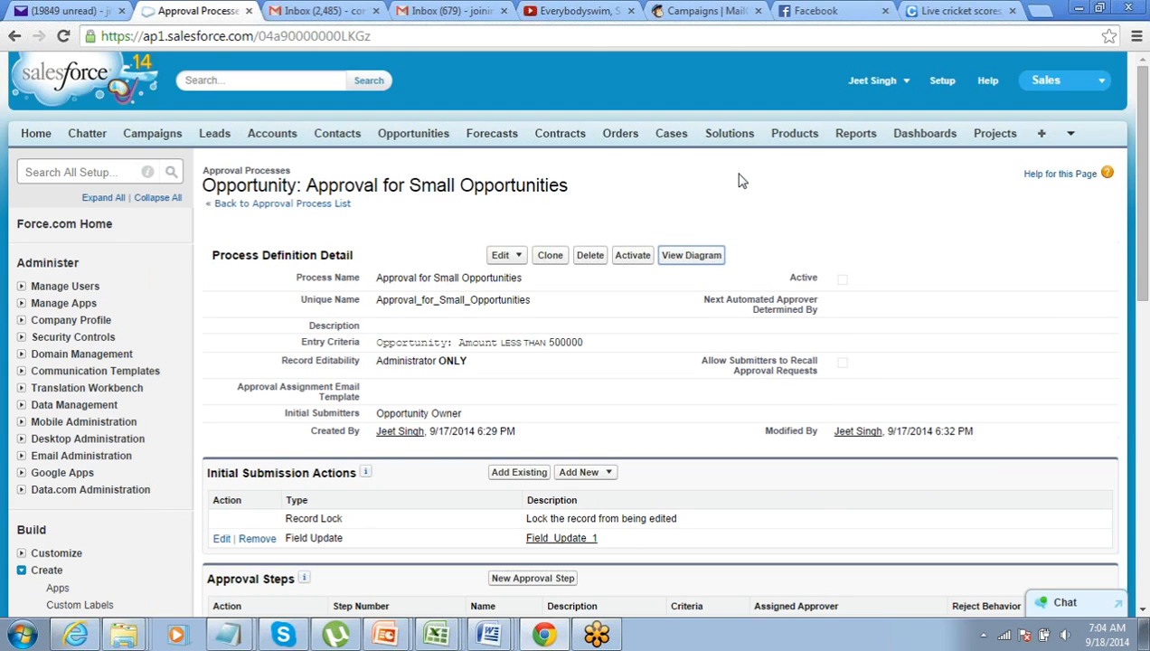
Activate the Approval for Small Opportunities process and confirm the activation
{"action": "left_click", "coordinate": [632, 255]}
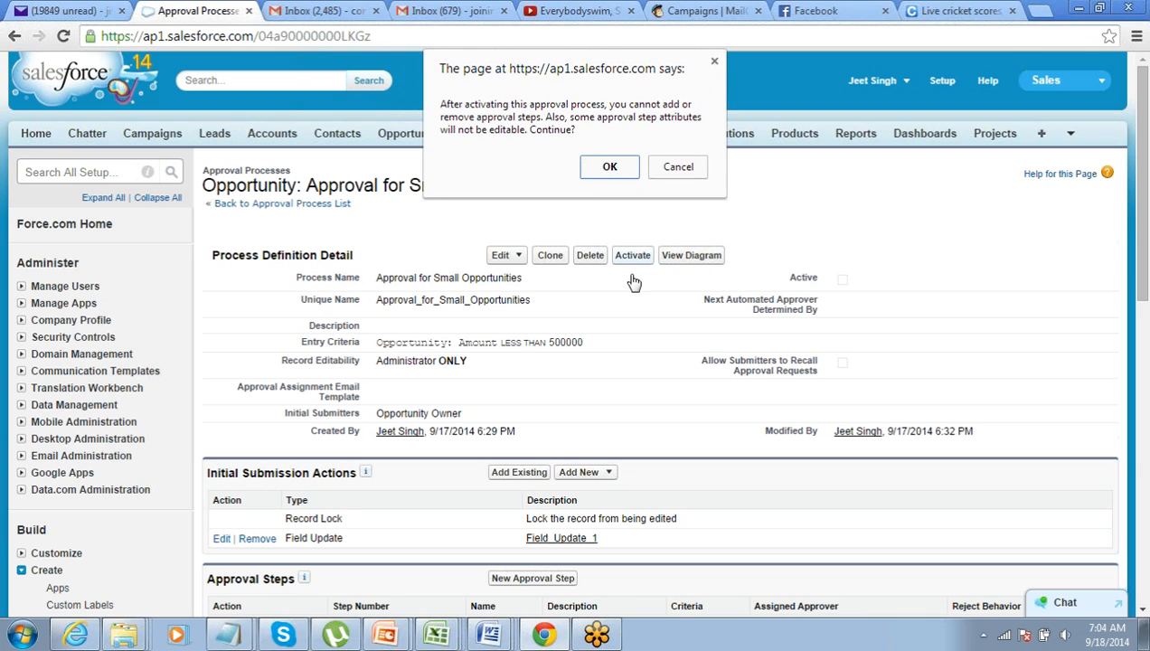
{"action": "left_click", "coordinate": [609, 166]}
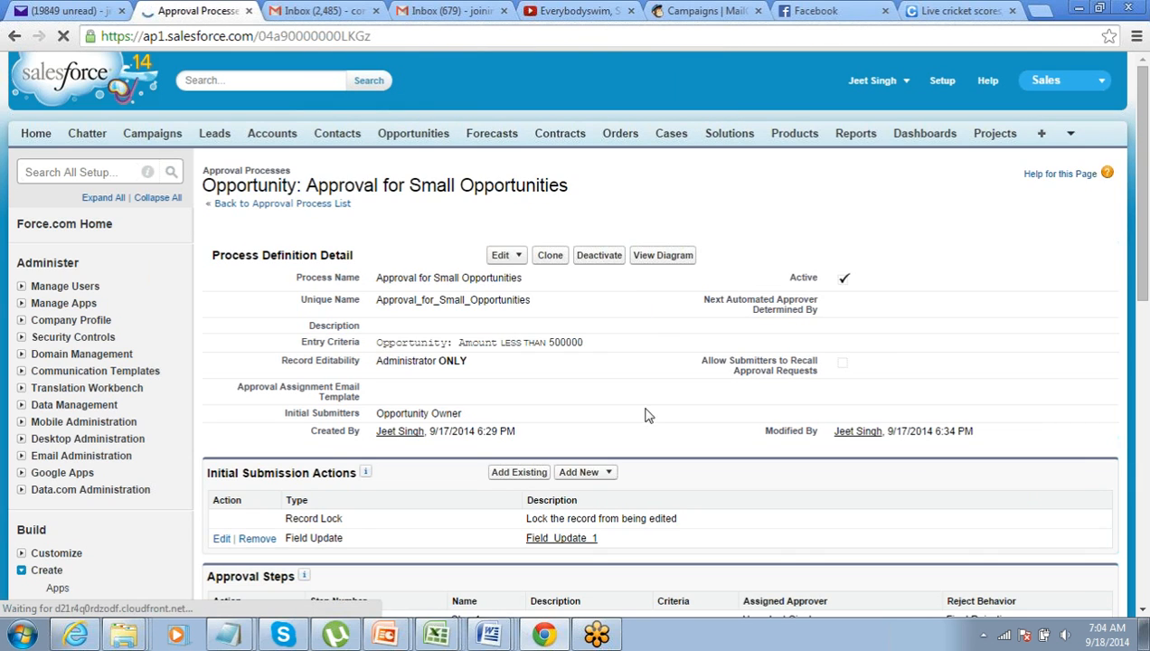
{"action": "scroll", "coordinate": [636, 433], "scroll_direction": "down", "scroll_amount": 5}
{"action": "scroll", "coordinate": [639, 436], "scroll_direction": "up", "scroll_amount": 4}
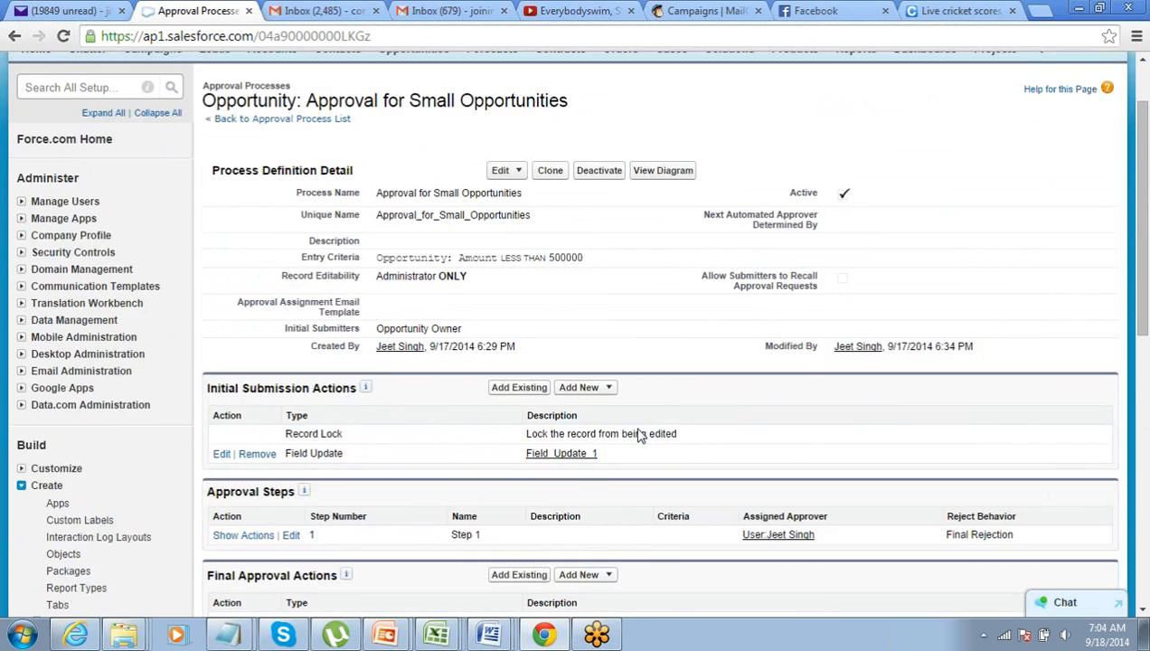
{"action": "scroll", "coordinate": [640, 435], "scroll_direction": "up", "scroll_amount": 1}
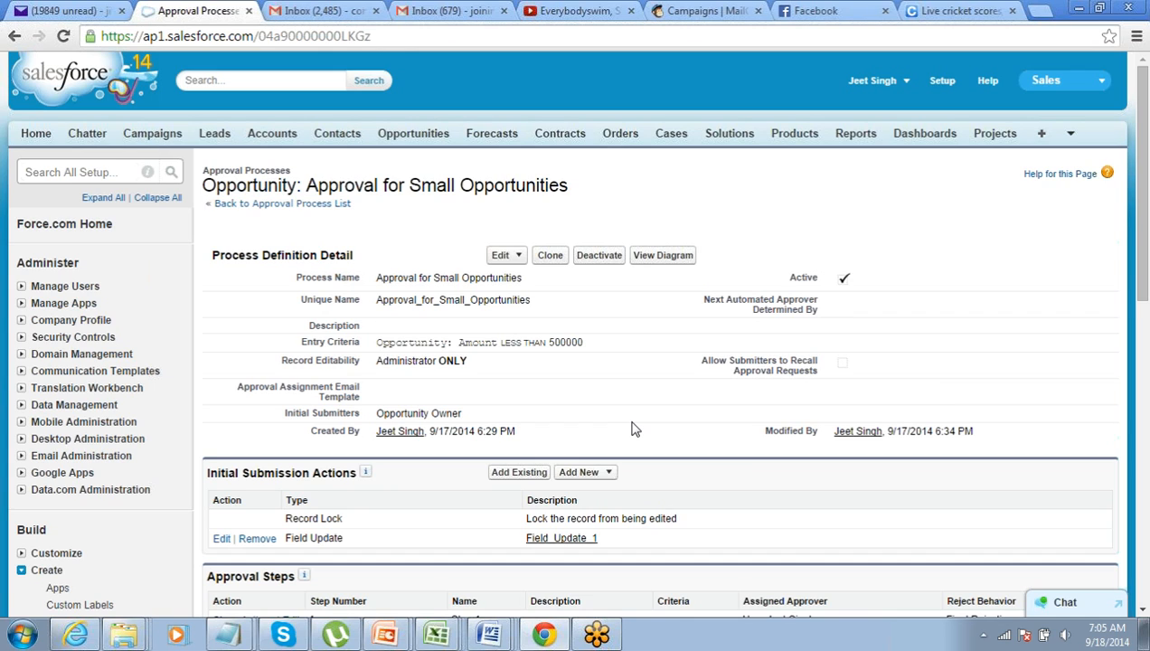
Start a new opportunity named OP654 for the Bank of America account
{"action": "left_click", "coordinate": [411, 135]}
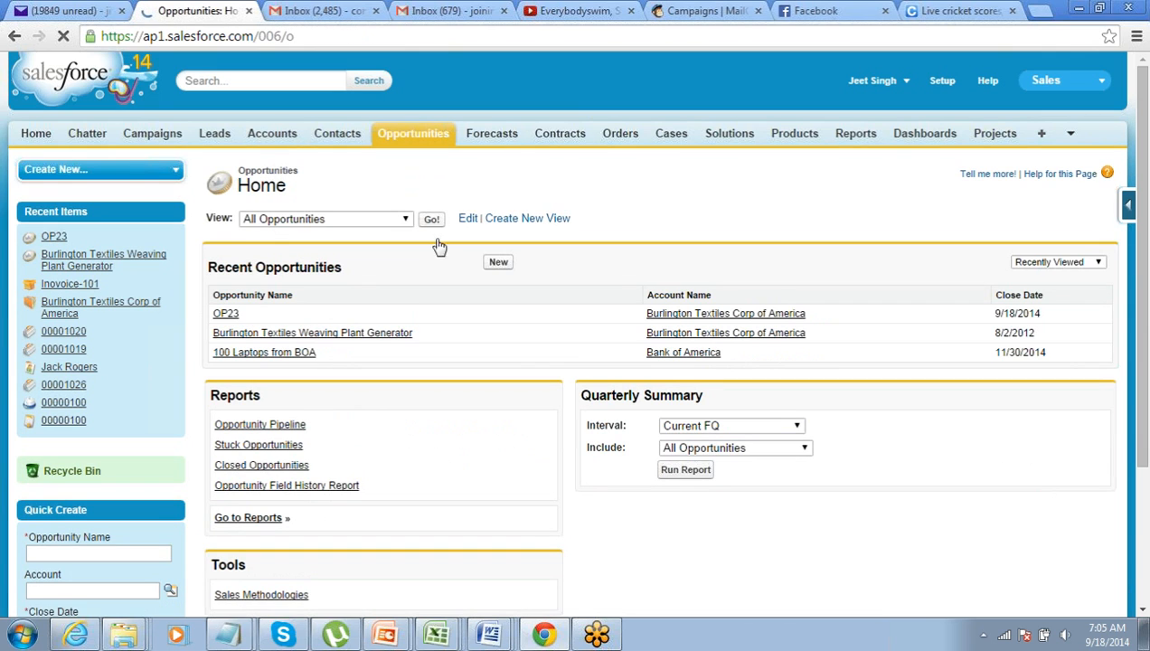
{"action": "left_click", "coordinate": [499, 264]}
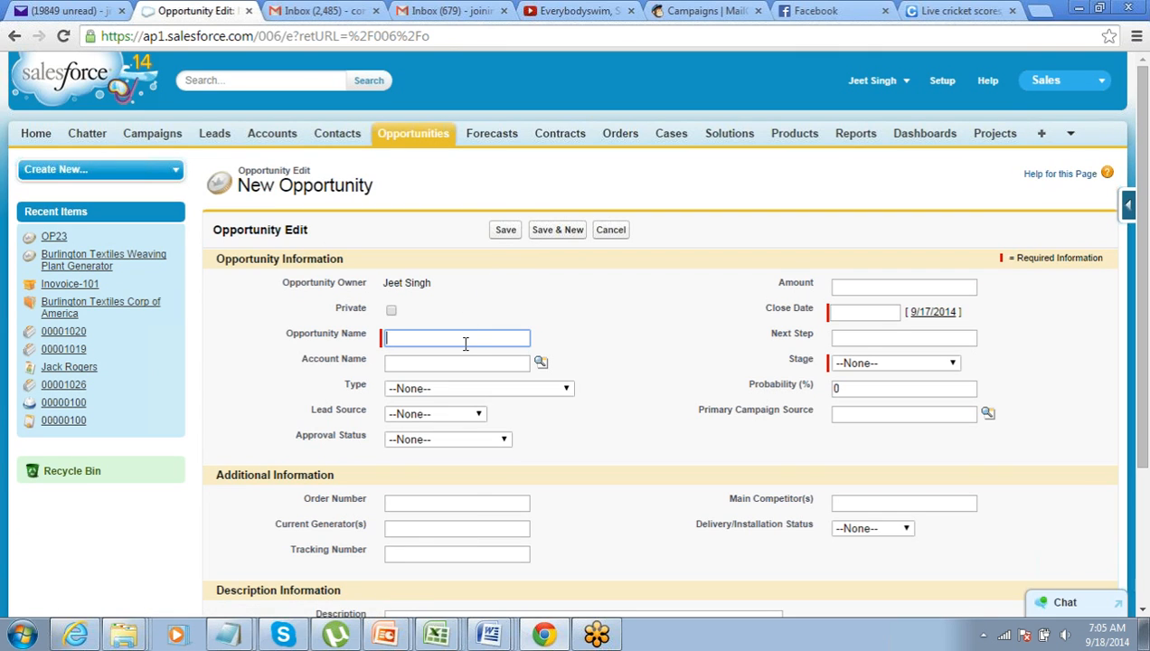
{"action": "type", "text": "OP6"}
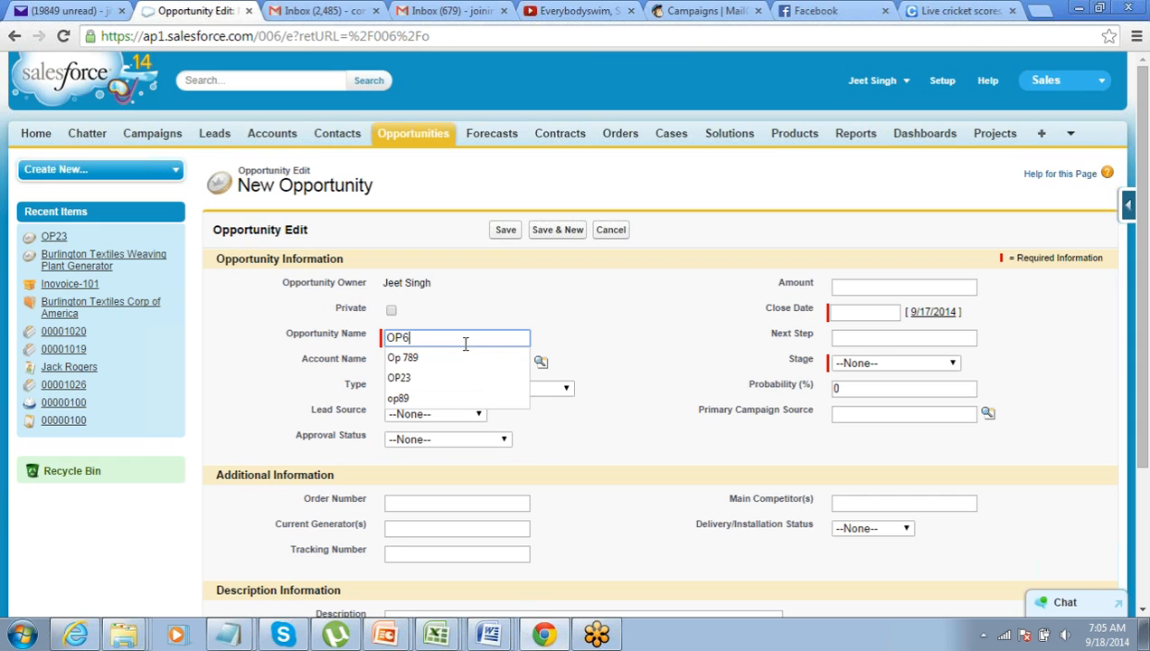
{"action": "type", "text": "54"}
{"action": "key", "text": "Tab"}
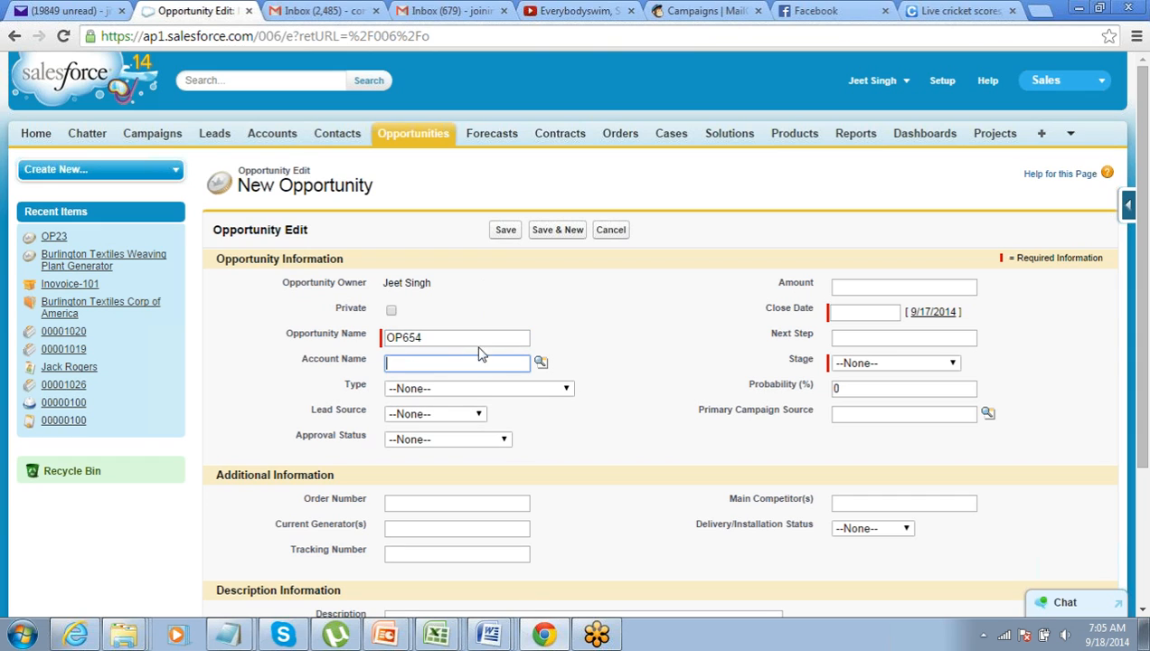
{"action": "left_click", "coordinate": [541, 362]}
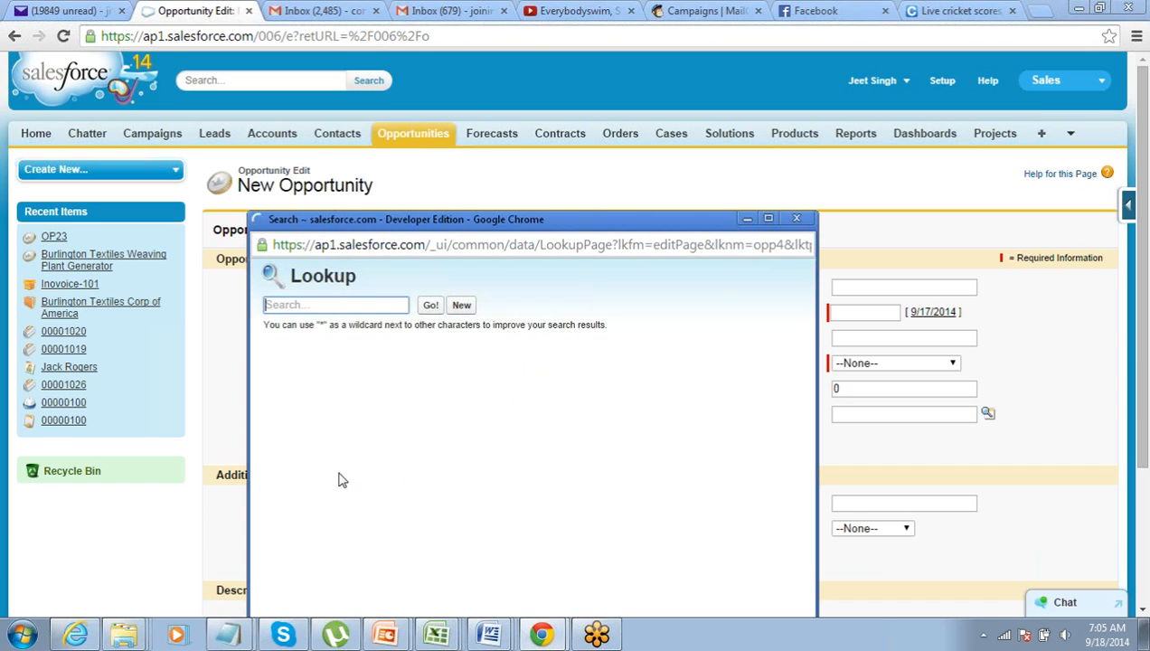
{"action": "left_click", "coordinate": [312, 444]}
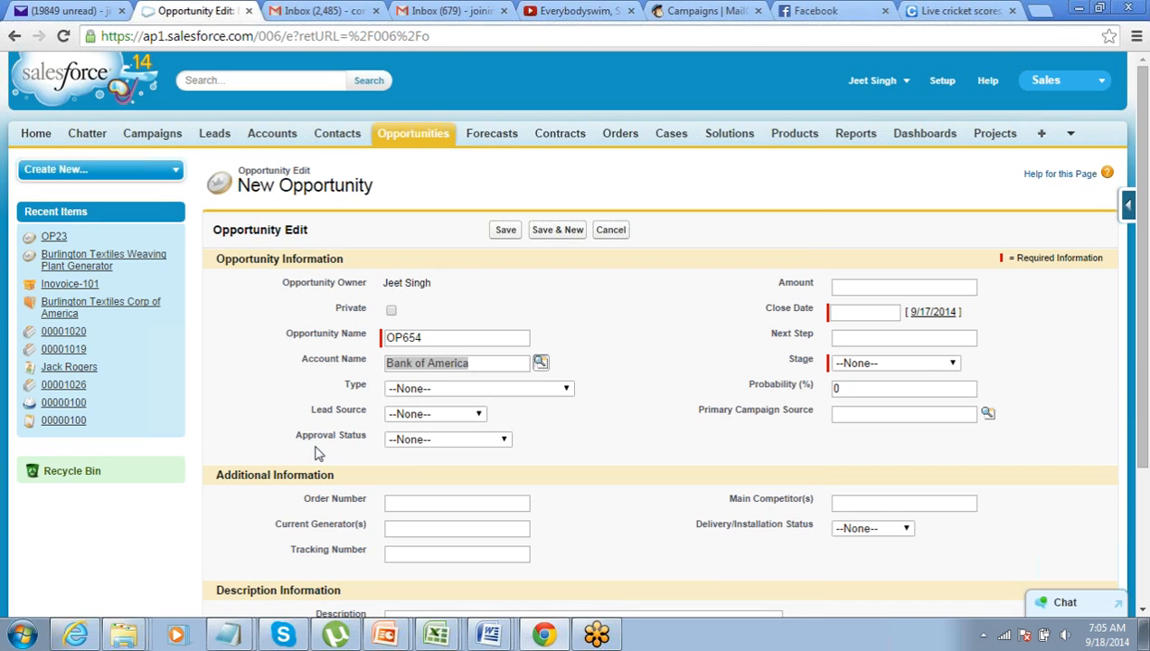
Give OP654 amount 45,000, close date 9/18/2014, stage Id. Decision Makers, and save it
{"action": "left_click", "coordinate": [911, 288]}
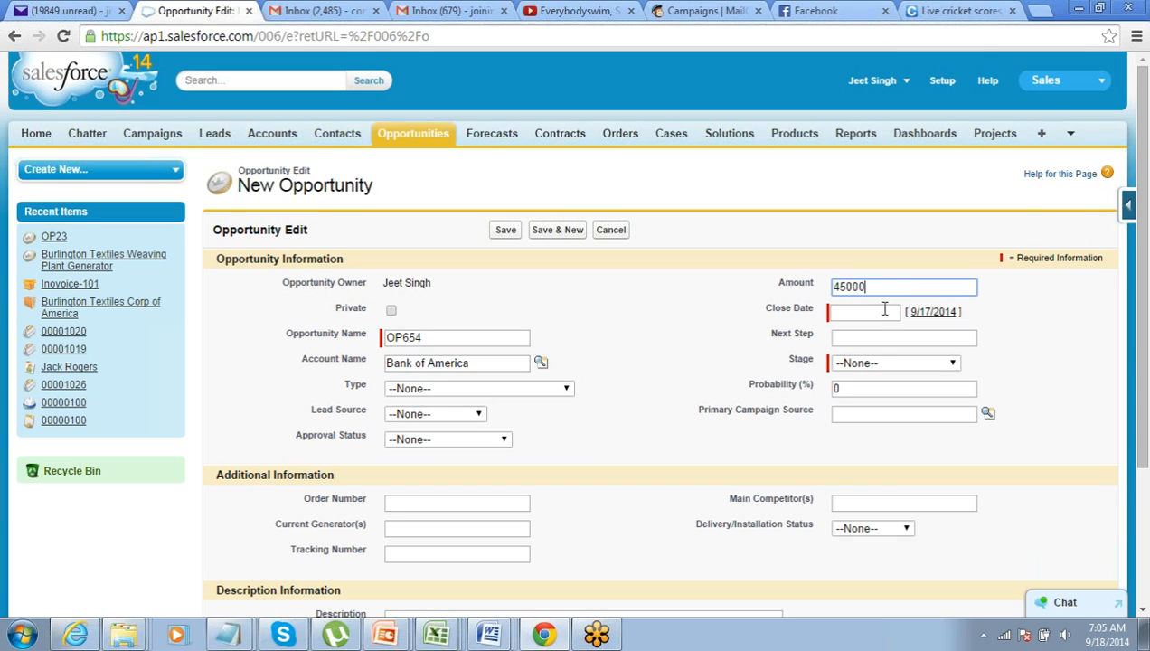
{"action": "left_click", "coordinate": [878, 313]}
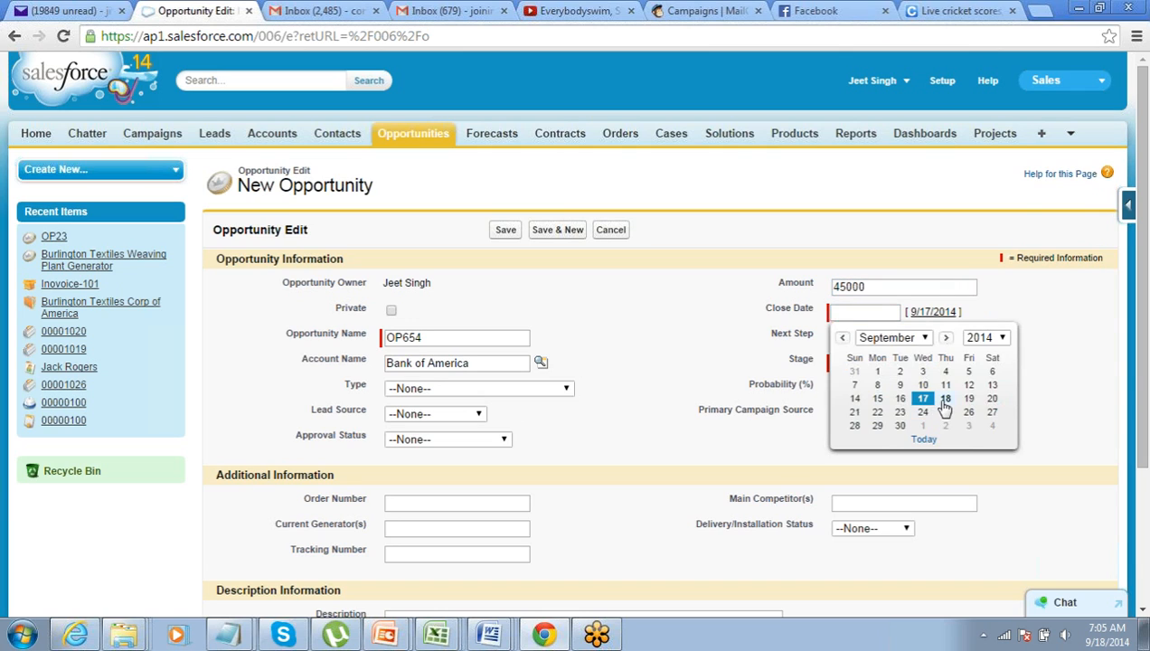
{"action": "left_click", "coordinate": [946, 398]}
{"action": "left_click", "coordinate": [882, 364]}
{"action": "left_click", "coordinate": [884, 442]}
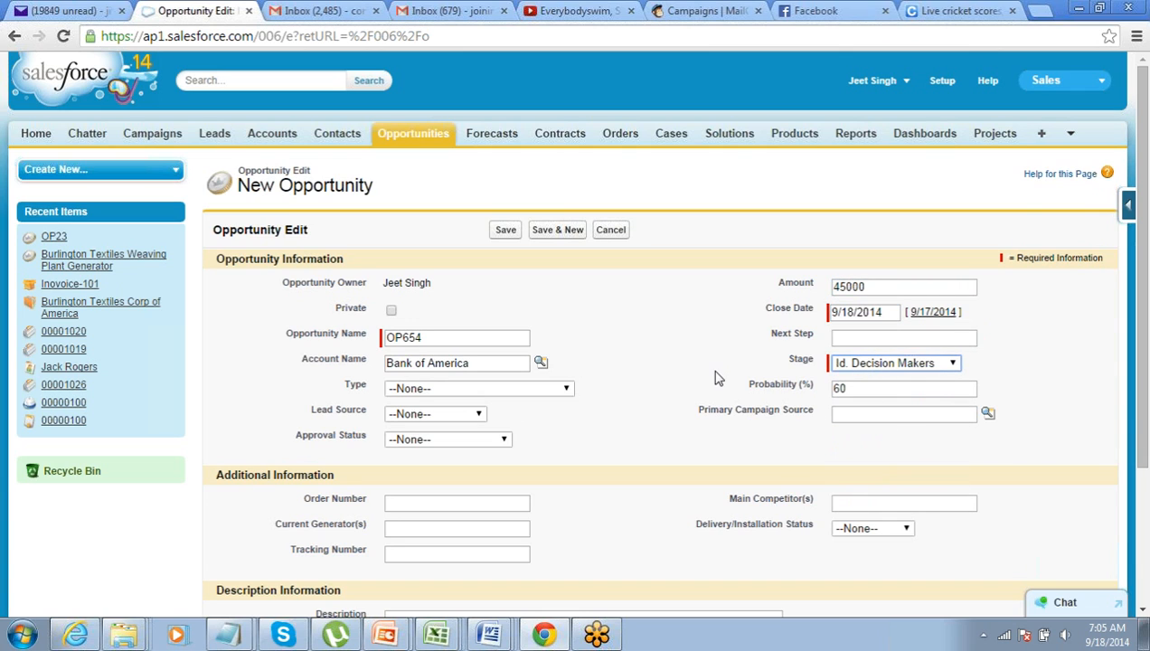
{"action": "left_click", "coordinate": [502, 233]}
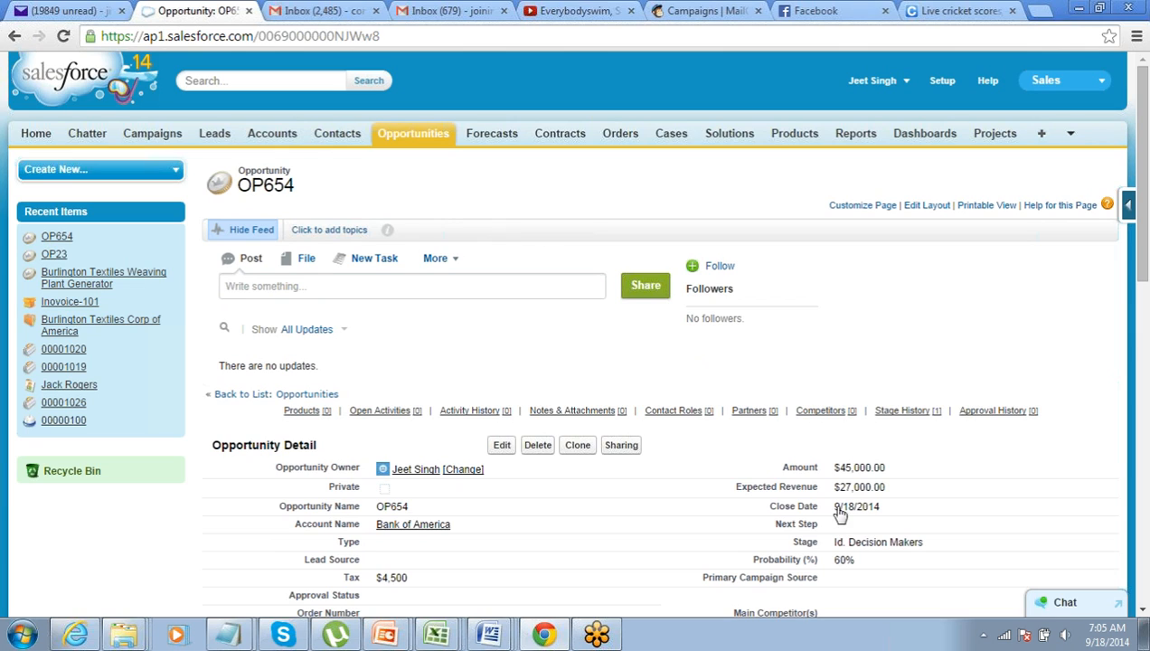
Highlight the $45,000.00 amount, then scroll down to the Approval History list
{"action": "mouse_move", "coordinate": [887, 468]}
{"action": "left_mouse_down"}
{"action": "mouse_move", "coordinate": [837, 467]}
{"action": "mouse_move", "coordinate": [881, 467]}
{"action": "left_mouse_up"}
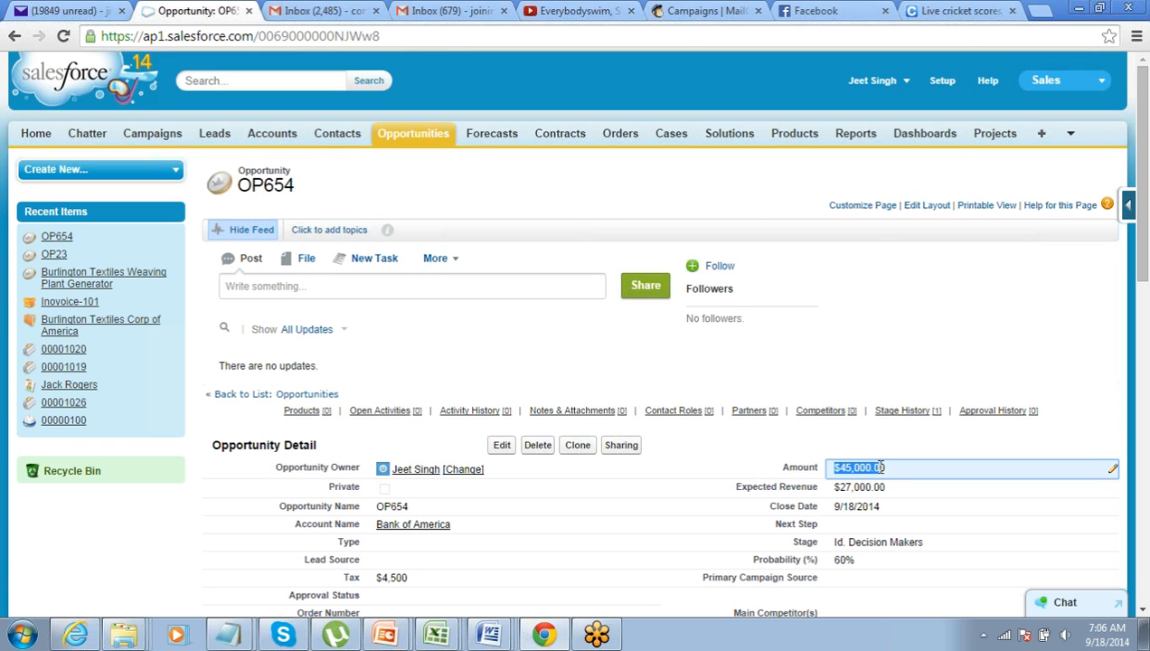
{"action": "scroll", "coordinate": [879, 466], "scroll_direction": "down", "scroll_amount": 10}
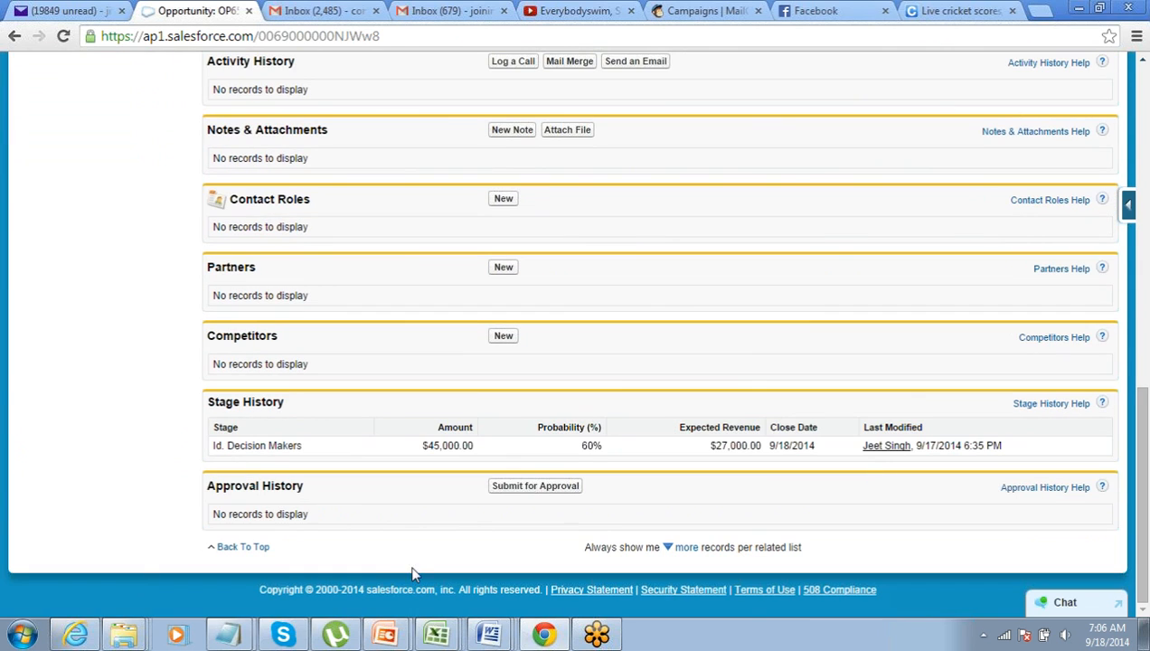
Submit OP654 for approval, then highlight its new Pending for Approval status for review
{"action": "left_click", "coordinate": [532, 488]}
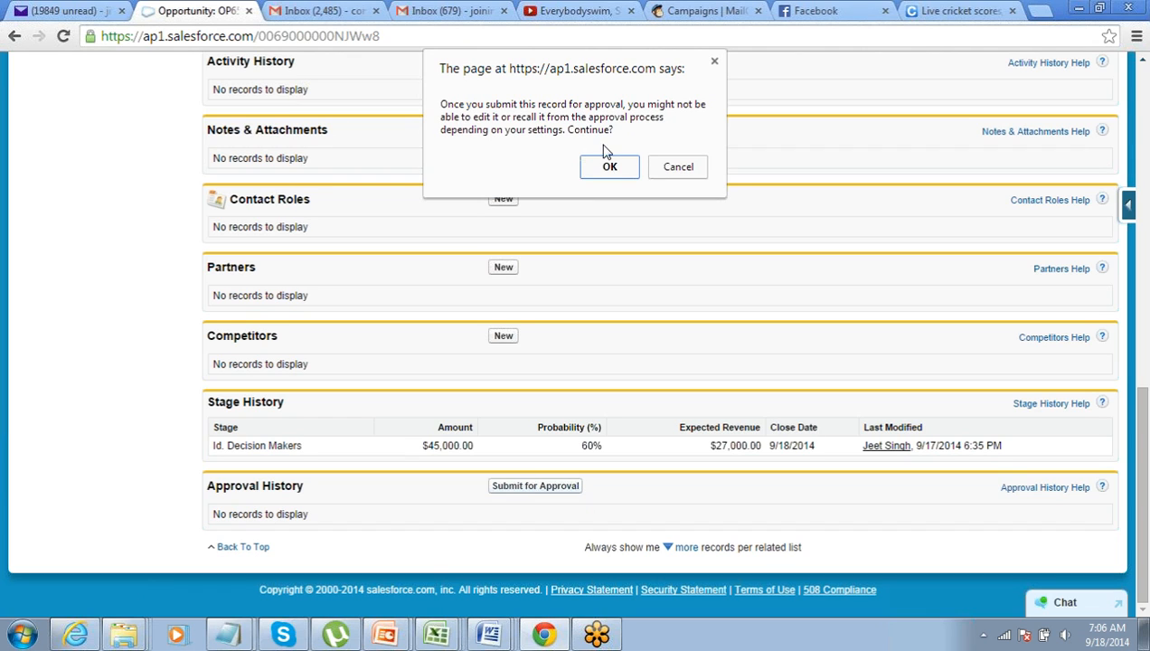
{"action": "left_click", "coordinate": [609, 172]}
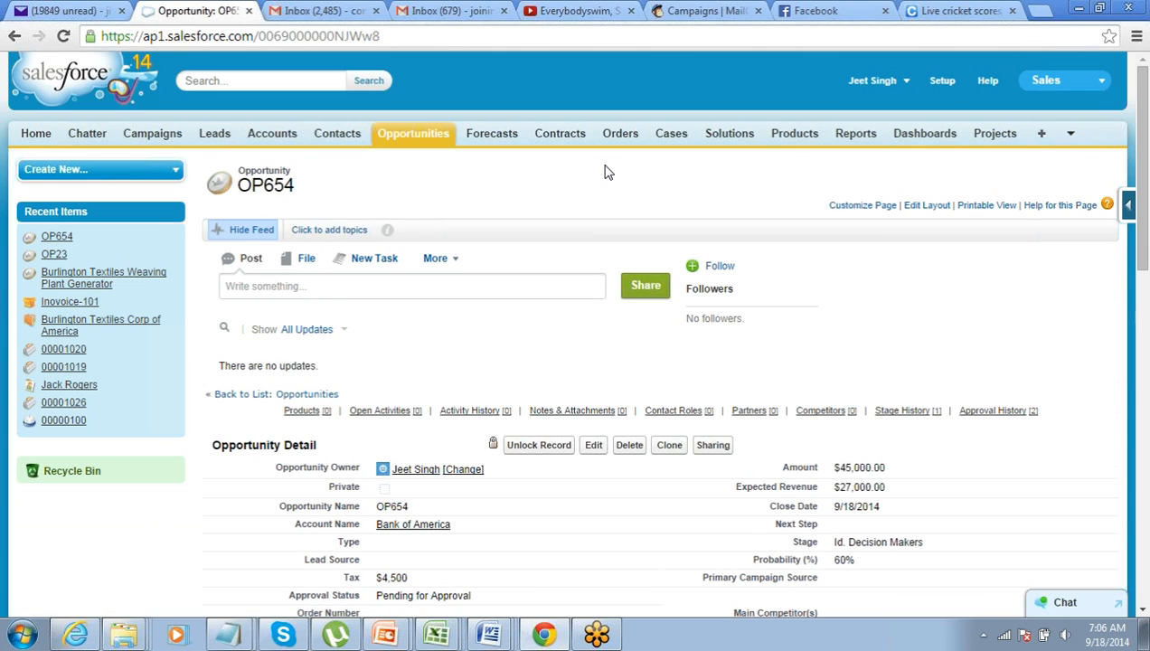
{"action": "scroll", "coordinate": [401, 504], "scroll_direction": "down", "scroll_amount": 1}
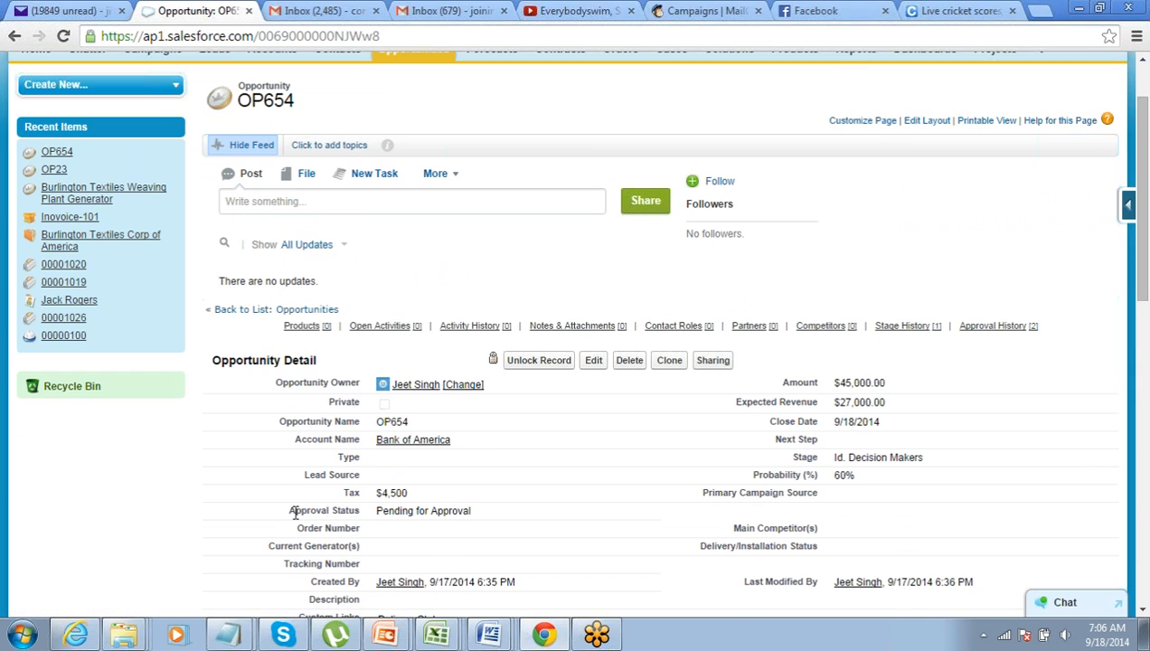
{"action": "left_click_drag", "start_coordinate": [292, 512], "coordinate": [502, 517]}
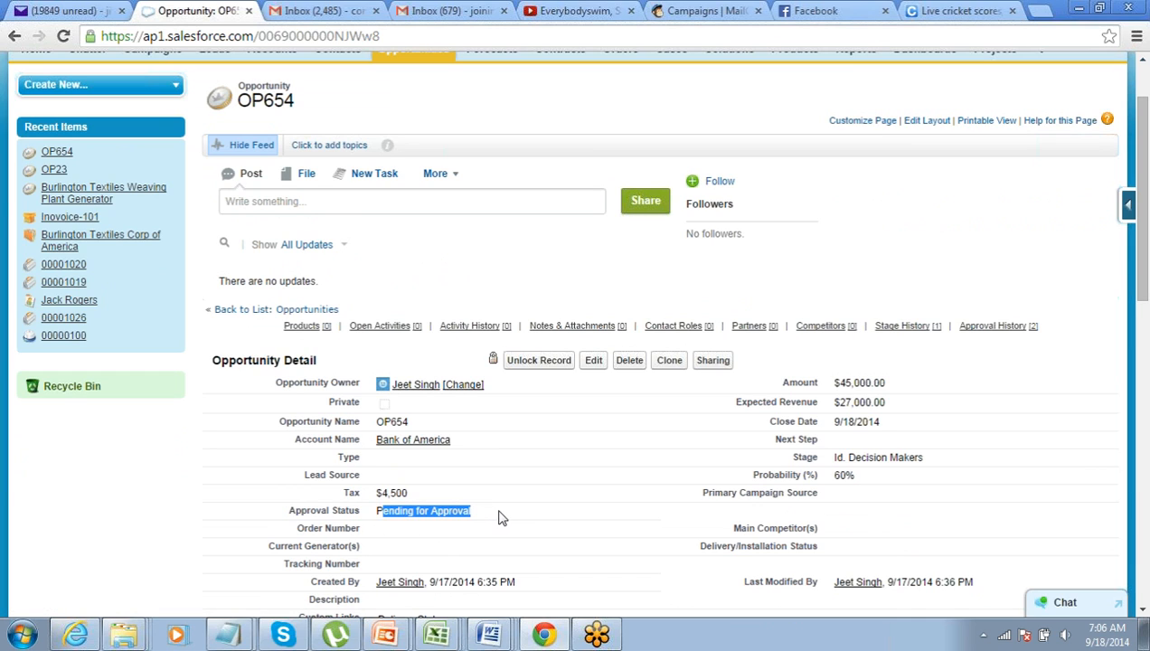
{"action": "left_click", "coordinate": [875, 194]}
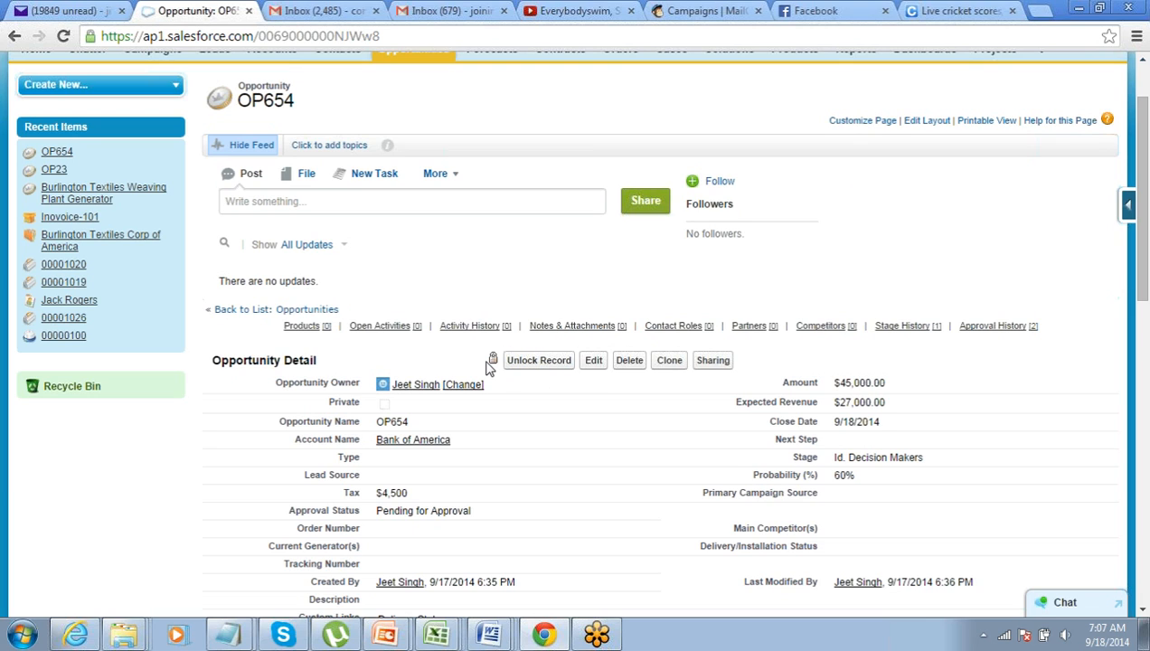
{"action": "mouse_move", "coordinate": [493, 366]}
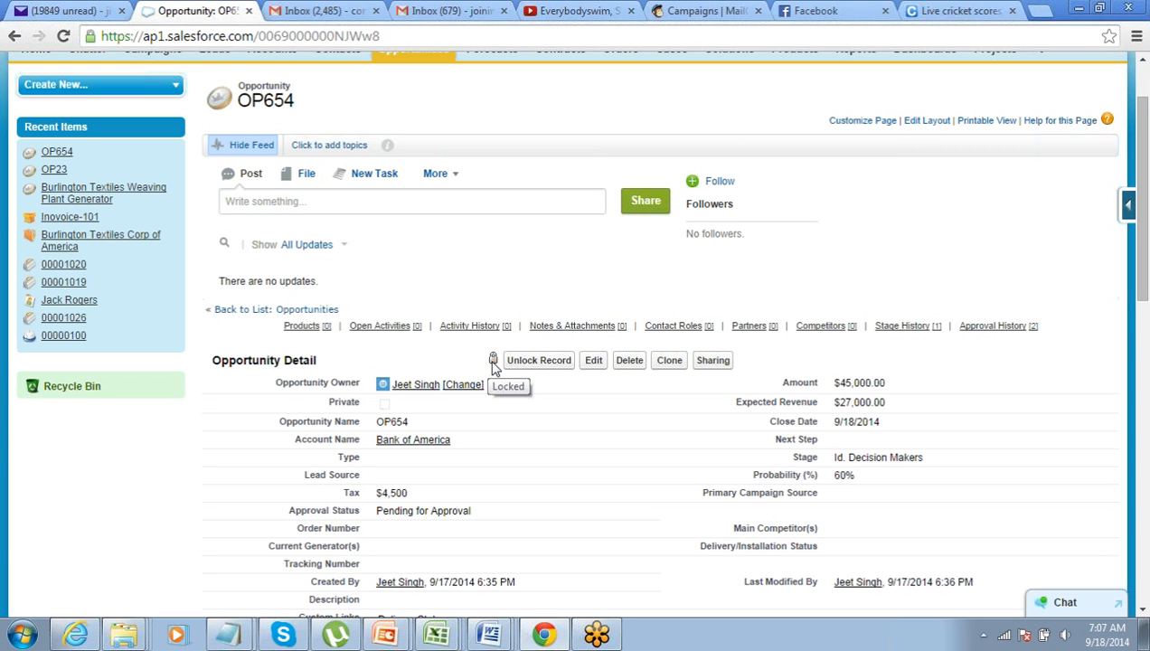
{"action": "scroll", "coordinate": [493, 366], "scroll_direction": "down", "scroll_amount": 12}
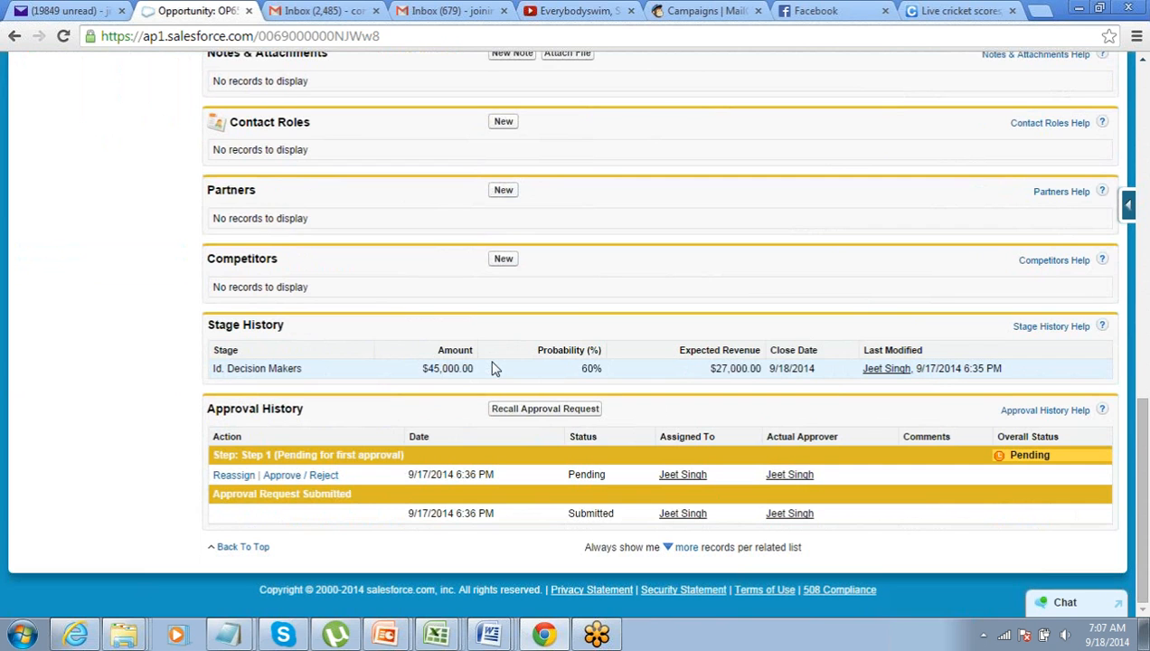
{"action": "scroll", "coordinate": [492, 366], "scroll_direction": "up", "scroll_amount": 15}
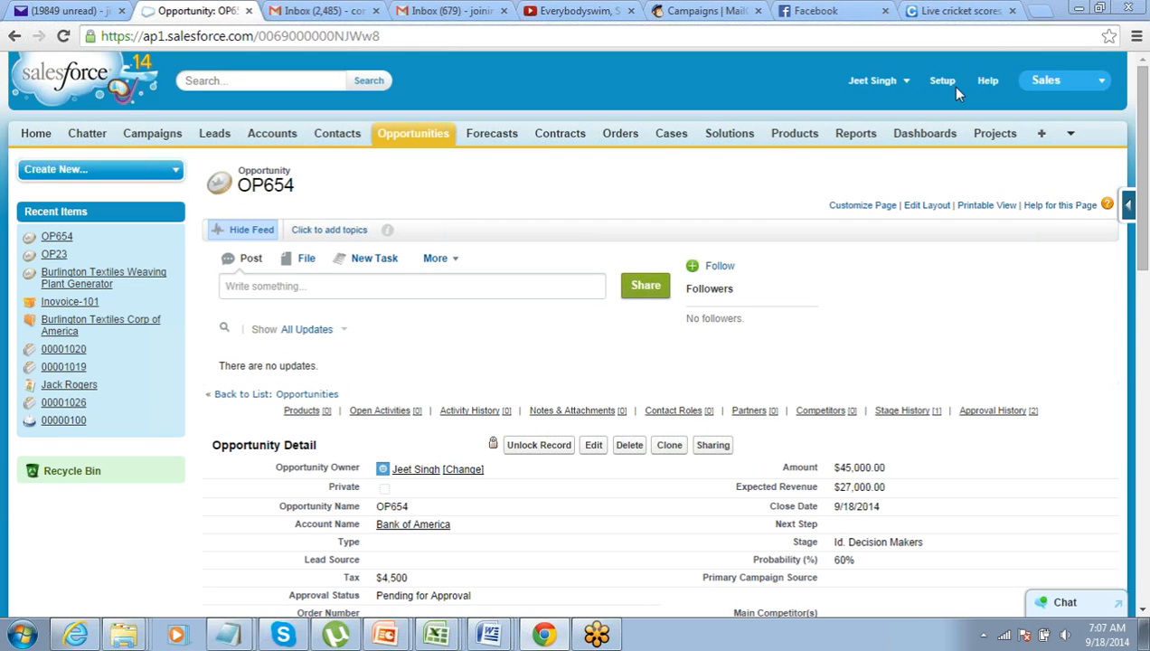
In Gmail, open the Approval Request email, highlight its subject and request, and follow the approval link
{"action": "key", "text": "ctrl+Tab"}
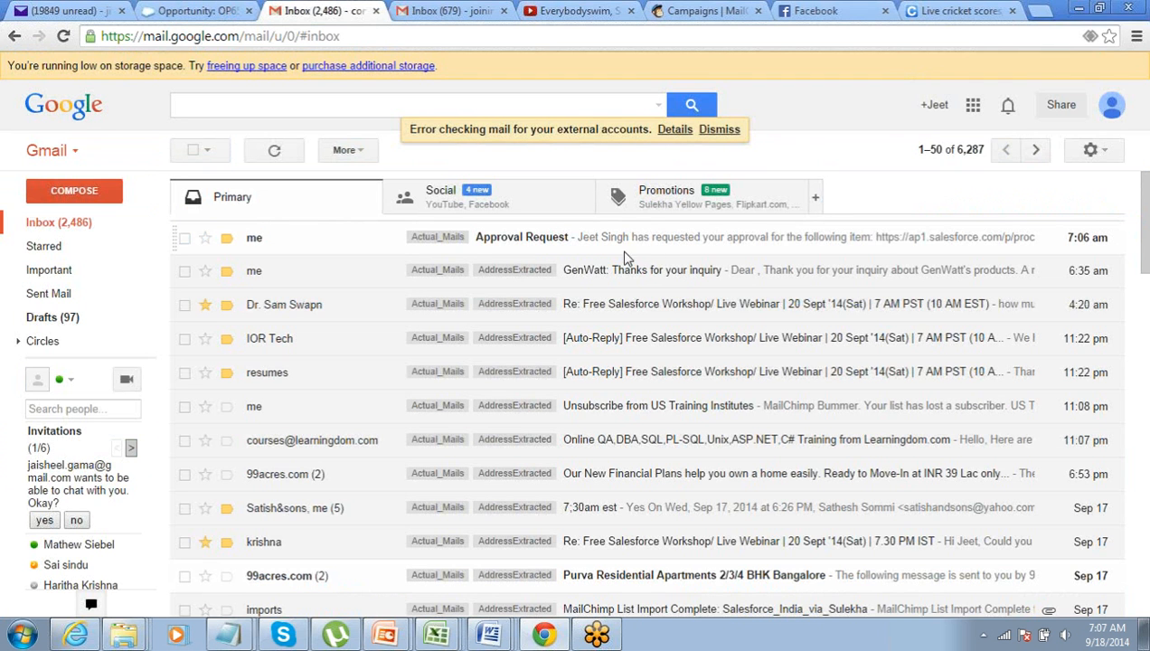
{"action": "left_click", "coordinate": [566, 242]}
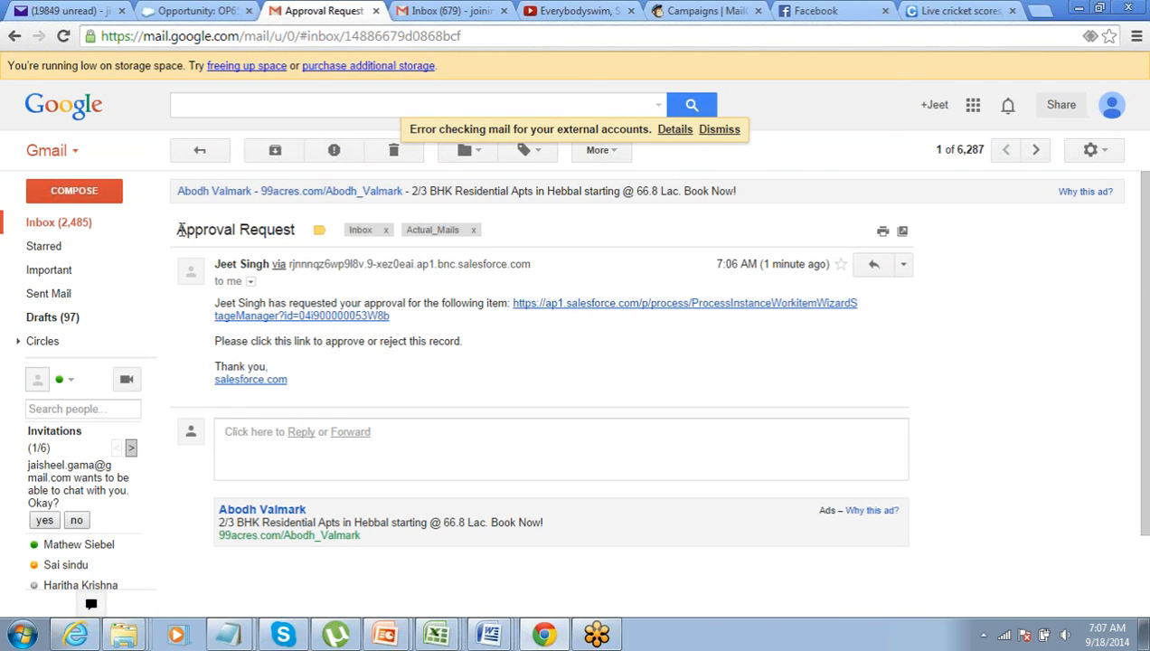
{"action": "left_click_drag", "start_coordinate": [177, 230], "coordinate": [320, 235]}
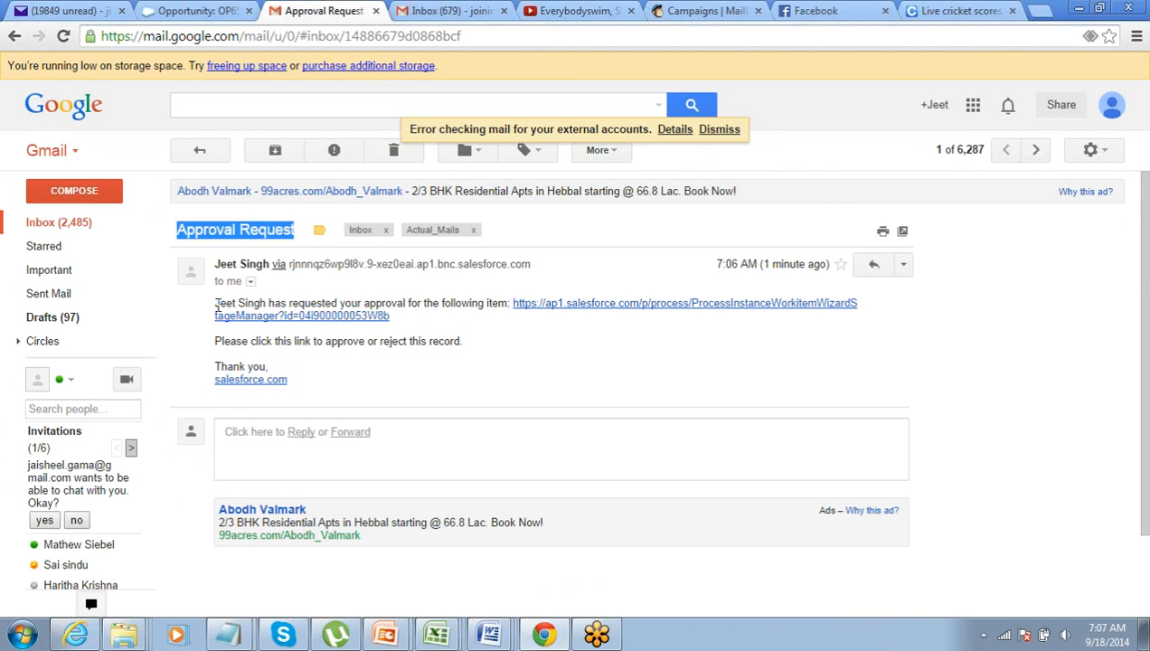
{"action": "left_click_drag", "start_coordinate": [216, 306], "coordinate": [471, 302]}
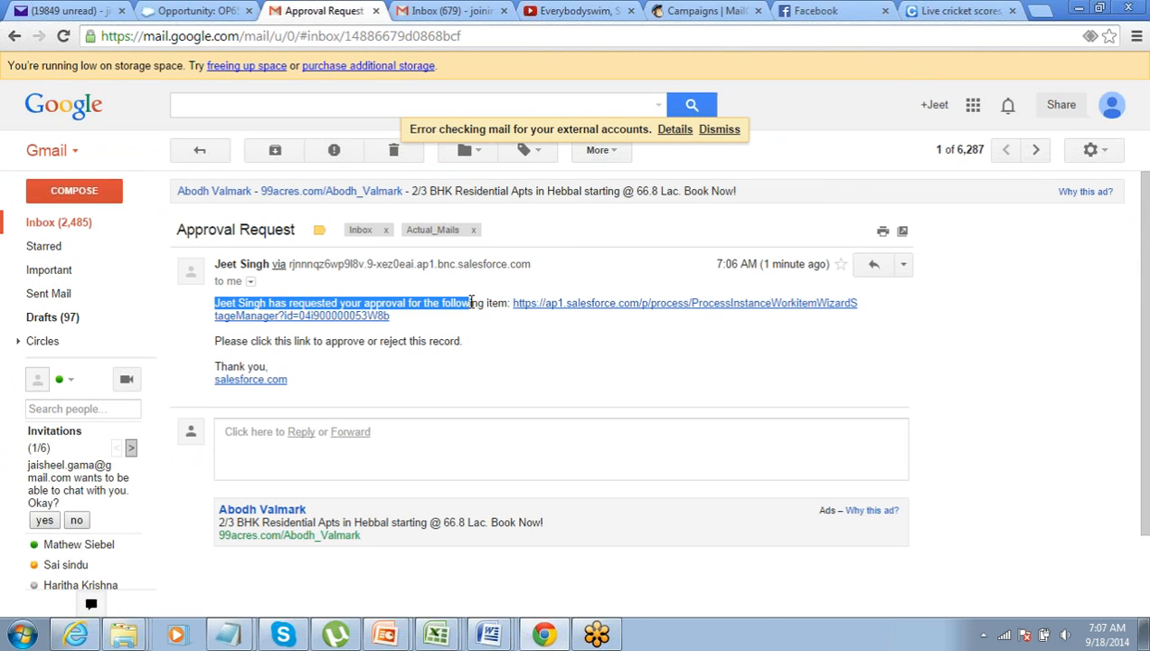
{"action": "left_click", "coordinate": [588, 309]}
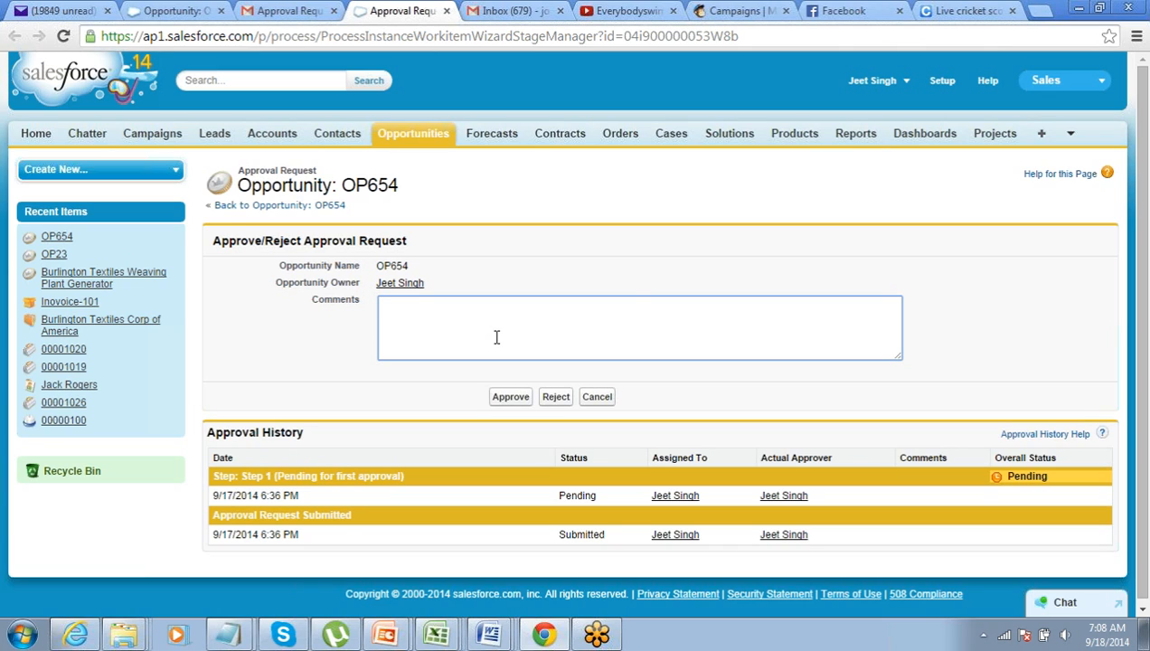
Reject the OP654 request with the comment 'Very small Opportunity.'
{"action": "type", "text": "Very small Opportunit"}
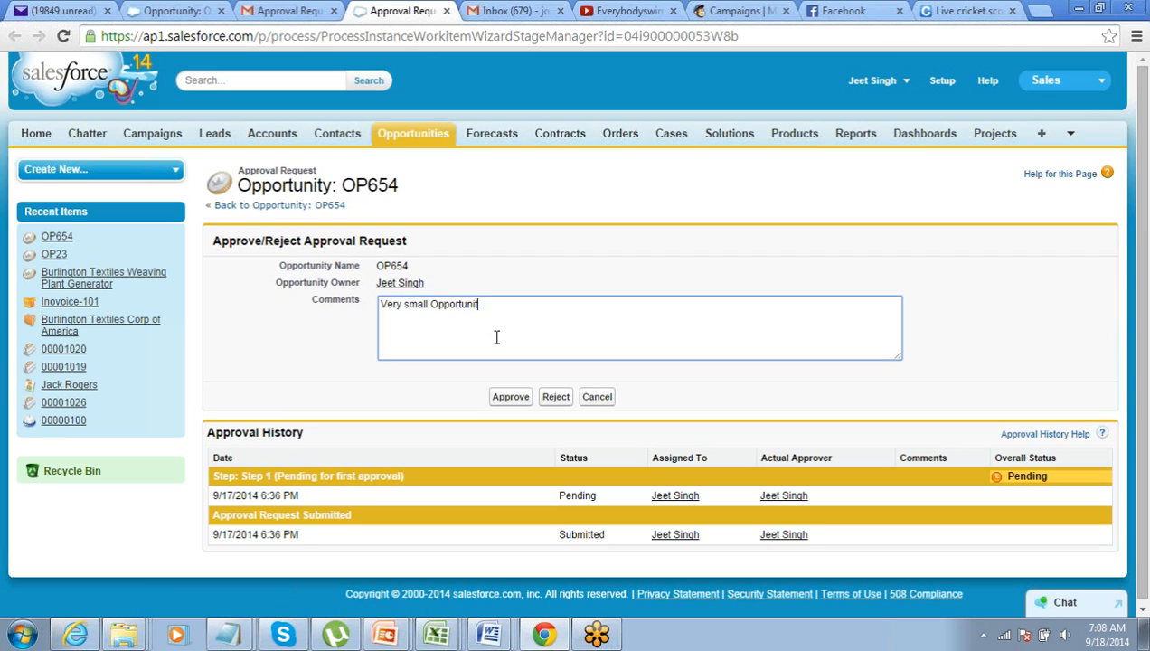
{"action": "type", "text": "y."}
{"action": "left_click", "coordinate": [551, 397]}
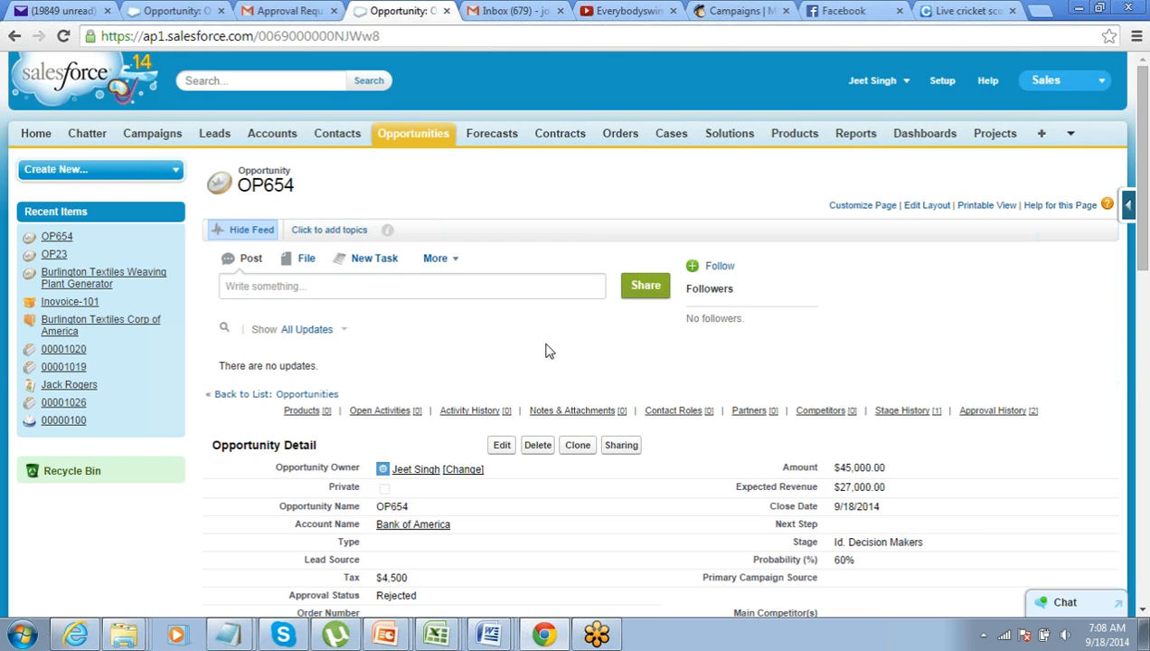
Check OP654's Approval Status and its Approval History showing Step 1 Rejected
{"action": "scroll", "coordinate": [545, 351], "scroll_direction": "down", "scroll_amount": 1}
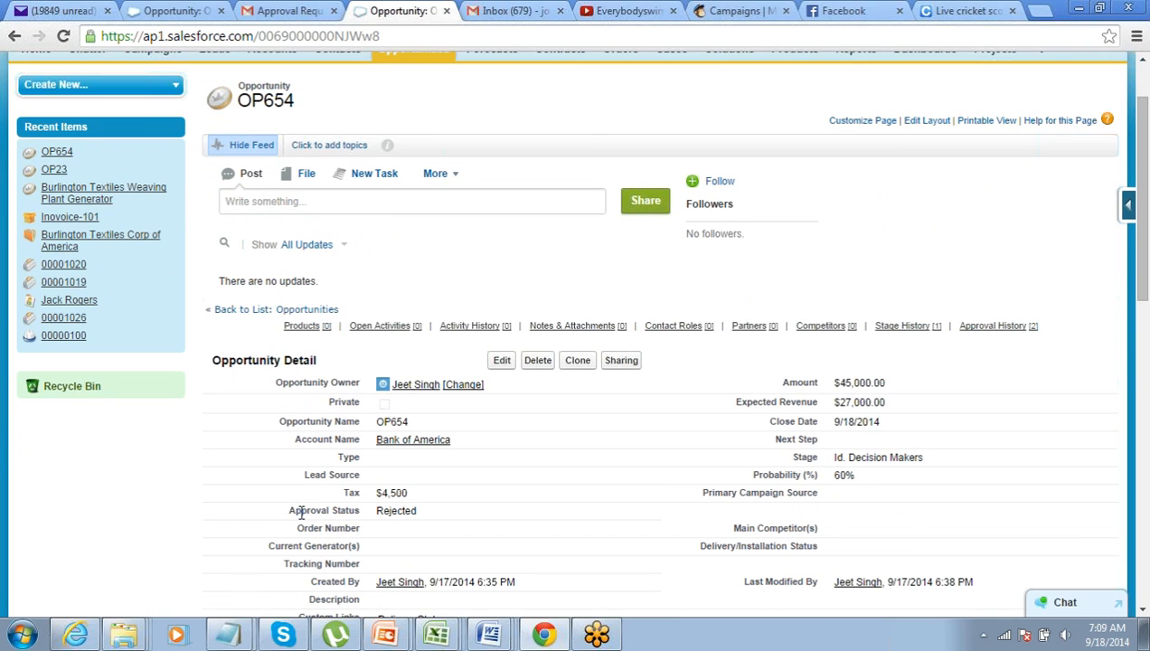
{"action": "left_click_drag", "start_coordinate": [300, 511], "coordinate": [360, 510]}
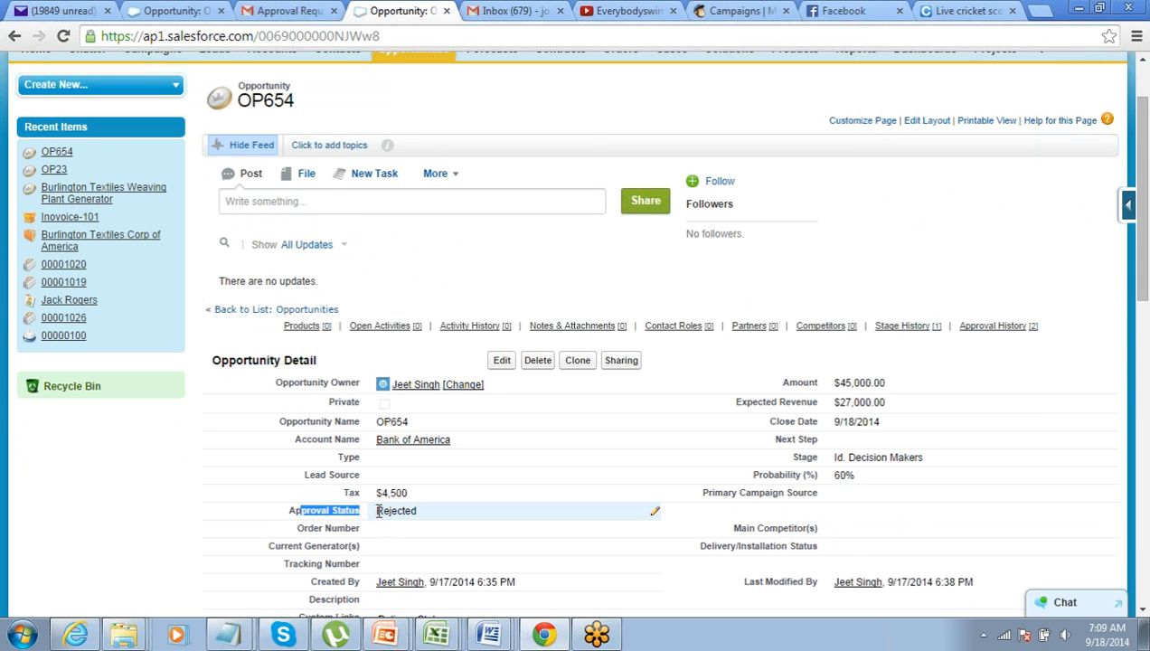
{"action": "scroll", "coordinate": [379, 510], "scroll_direction": "down", "scroll_amount": 9}
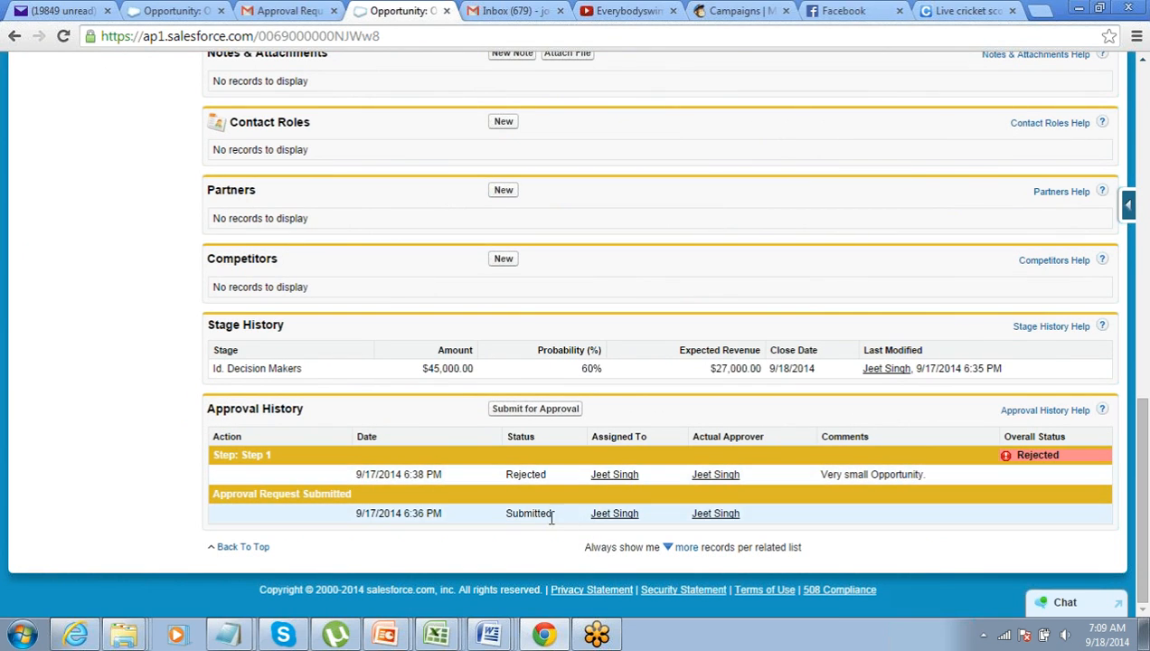
{"action": "left_click_drag", "start_coordinate": [504, 513], "coordinate": [534, 475]}
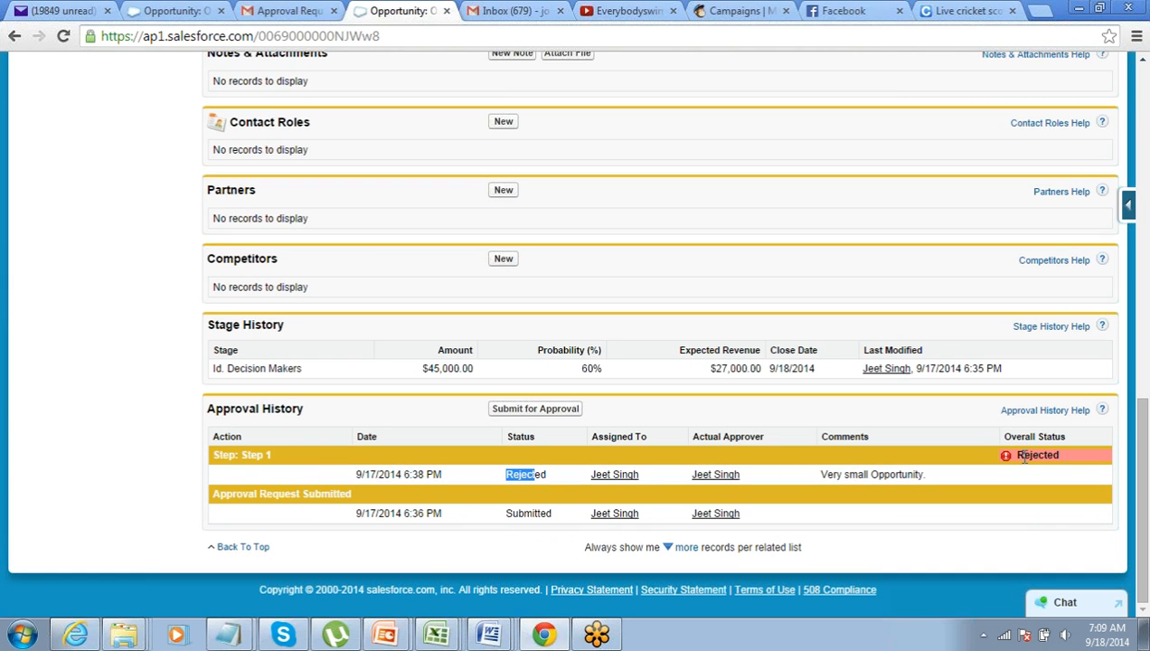
{"action": "scroll", "coordinate": [1016, 470], "scroll_direction": "up", "scroll_amount": 10}
{"action": "scroll", "coordinate": [1016, 470], "scroll_direction": "down", "scroll_amount": 10}
{"action": "scroll", "coordinate": [539, 470], "scroll_direction": "up", "scroll_amount": 10}
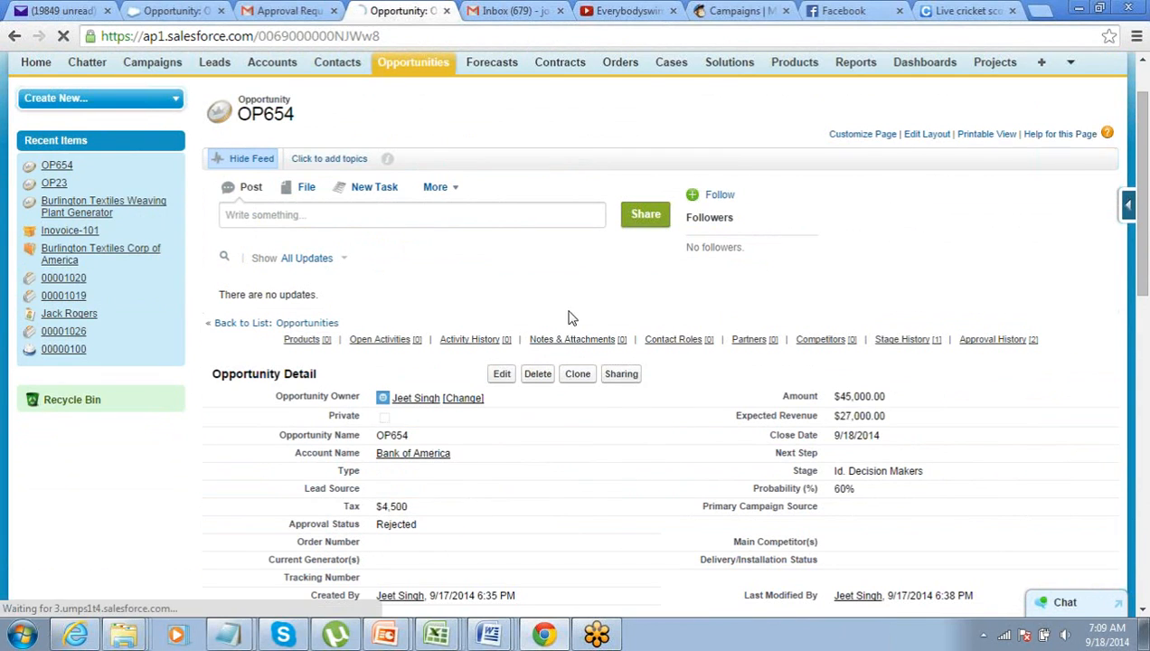
Change OP654's Amount from 45,000.00 to 48,000.00 and save
{"action": "left_click", "coordinate": [503, 376]}
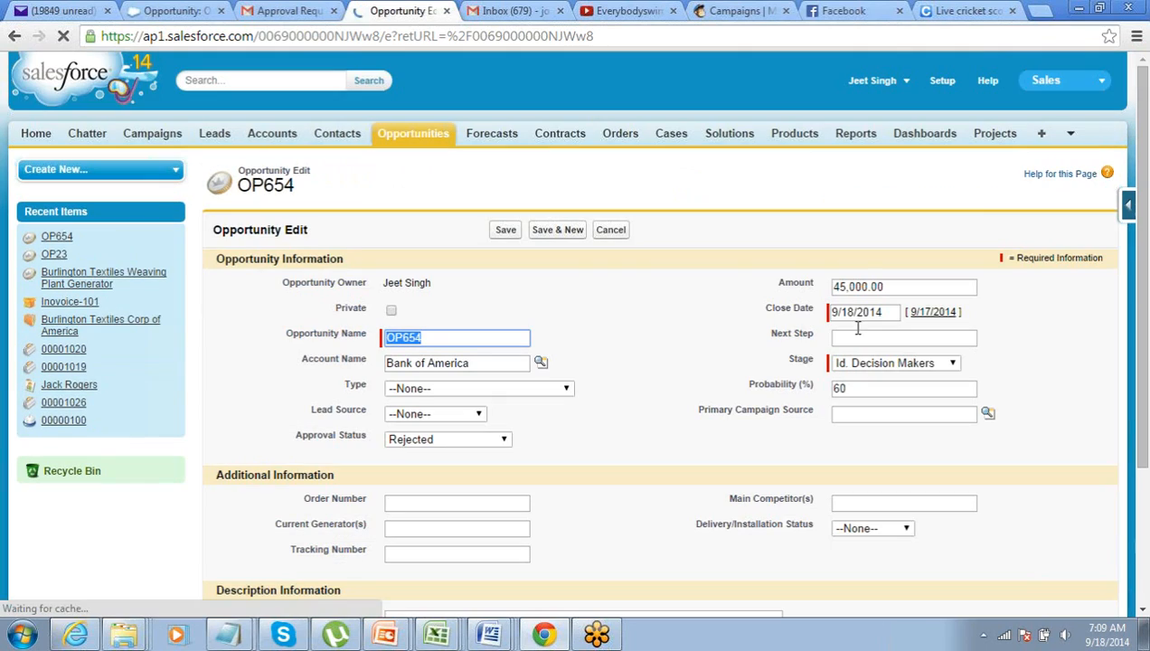
{"action": "left_click", "coordinate": [844, 286]}
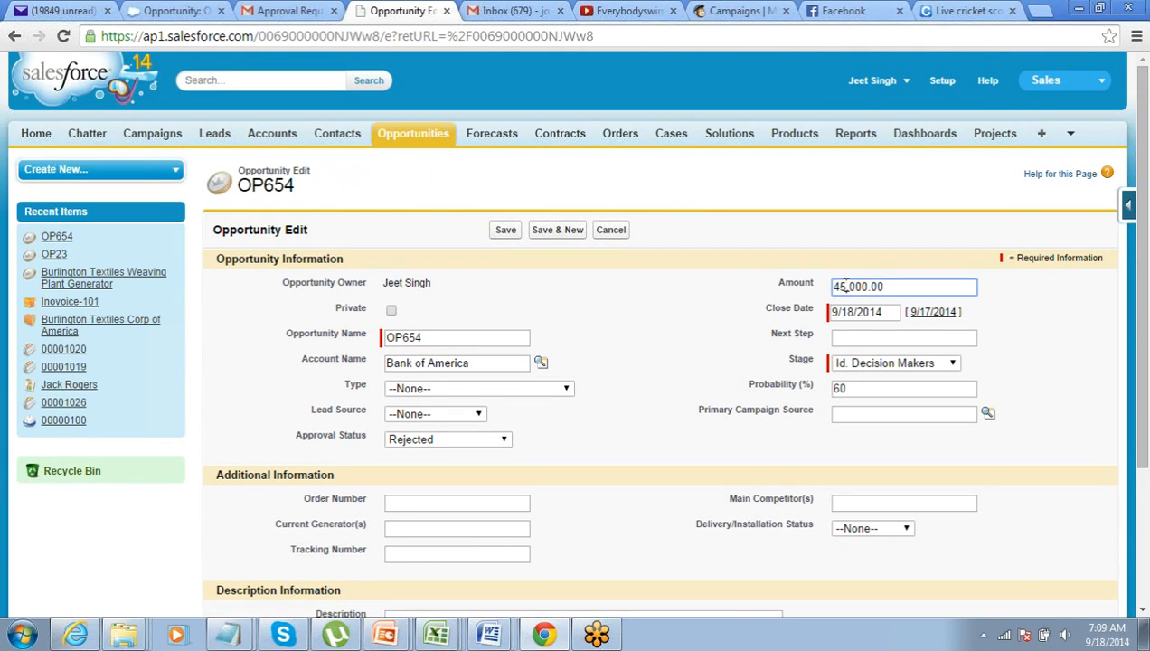
{"action": "key", "text": "BackSpace"}
{"action": "type", "text": "8"}
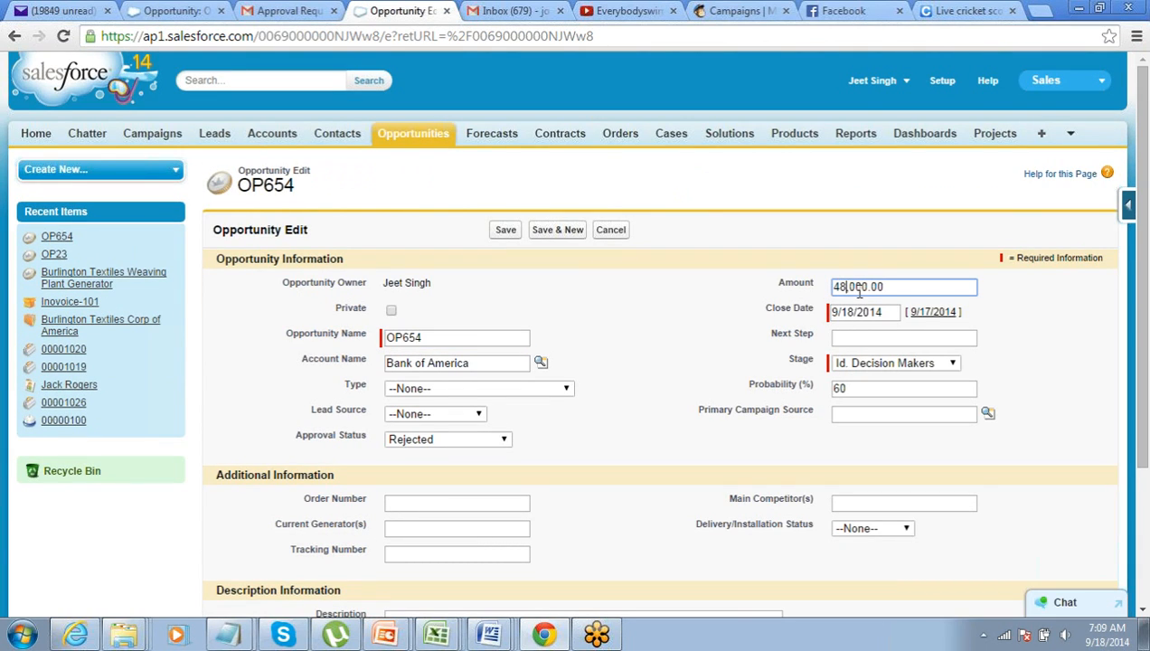
{"action": "left_click", "coordinate": [507, 231]}
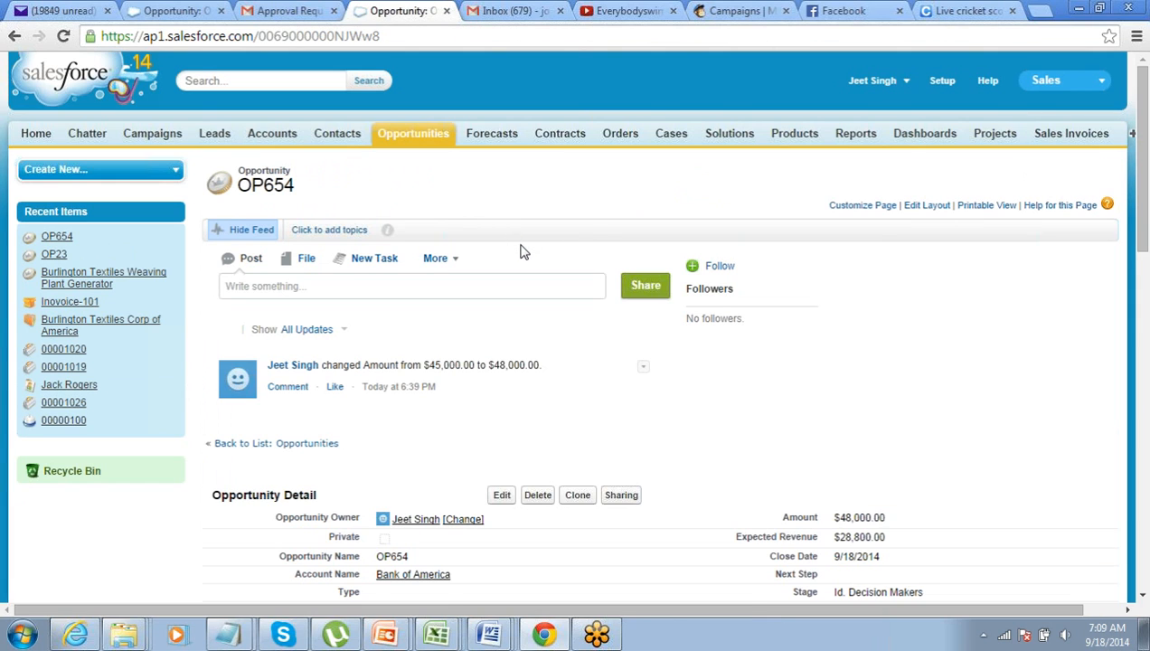
Resubmit OP654 for approval and confirm the submission
{"action": "scroll", "coordinate": [522, 252], "scroll_direction": "down", "scroll_amount": 10}
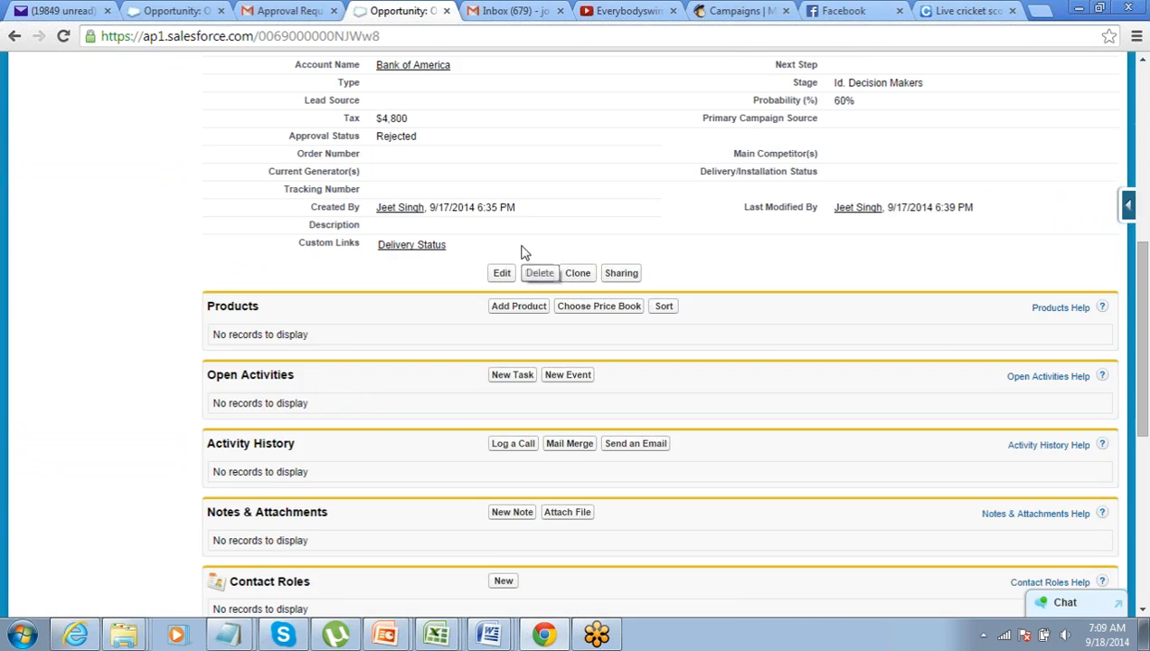
{"action": "scroll", "coordinate": [526, 253], "scroll_direction": "down", "scroll_amount": 1}
{"action": "scroll", "coordinate": [525, 253], "scroll_direction": "up", "scroll_amount": 7}
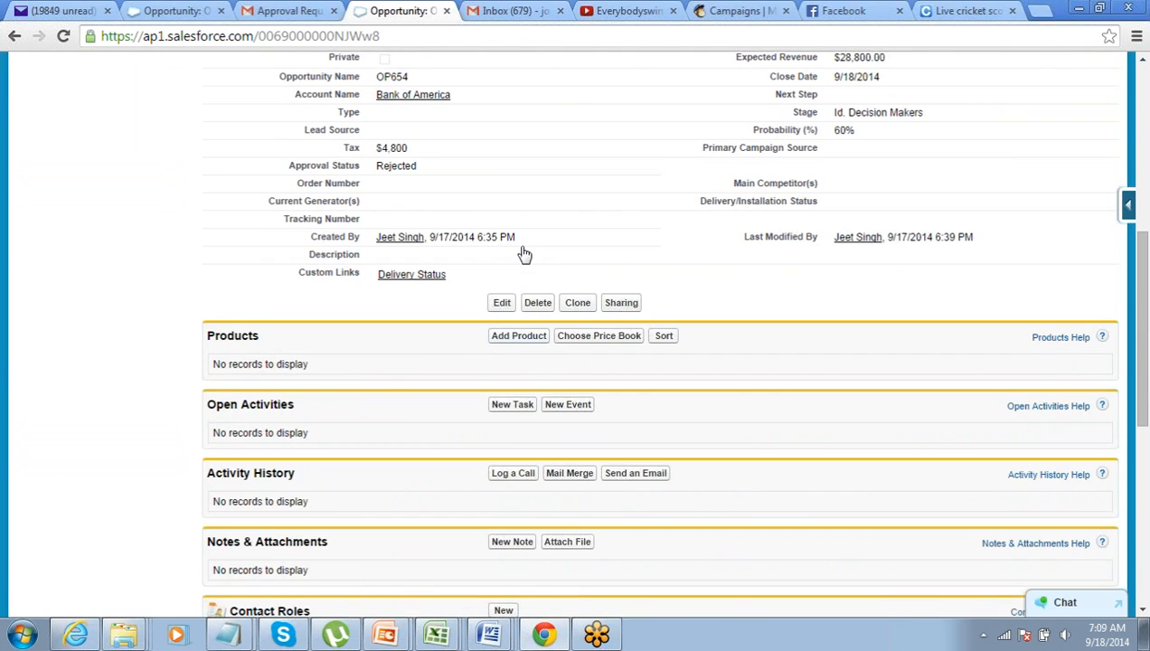
{"action": "scroll", "coordinate": [526, 253], "scroll_direction": "down", "scroll_amount": 8}
{"action": "left_click", "coordinate": [533, 412]}
{"action": "left_click", "coordinate": [603, 168]}
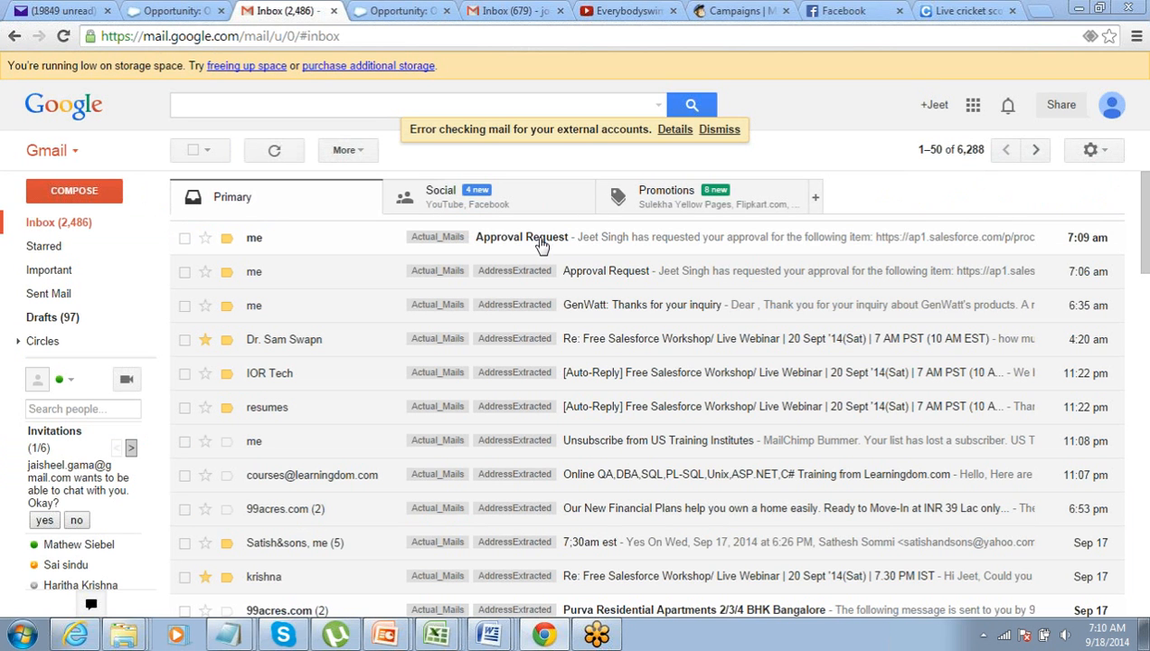
Open the 7:09 AM Approval Request email and follow its OP654 approval link
{"action": "left_click", "coordinate": [580, 241]}
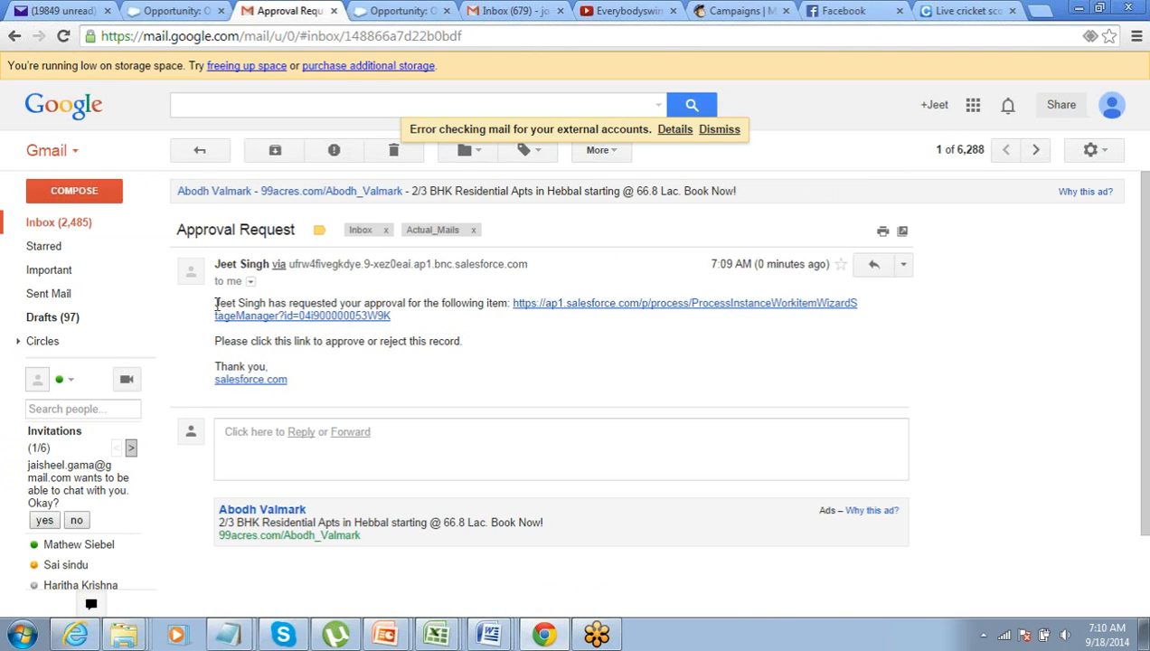
{"action": "left_click_drag", "start_coordinate": [215, 304], "coordinate": [483, 302]}
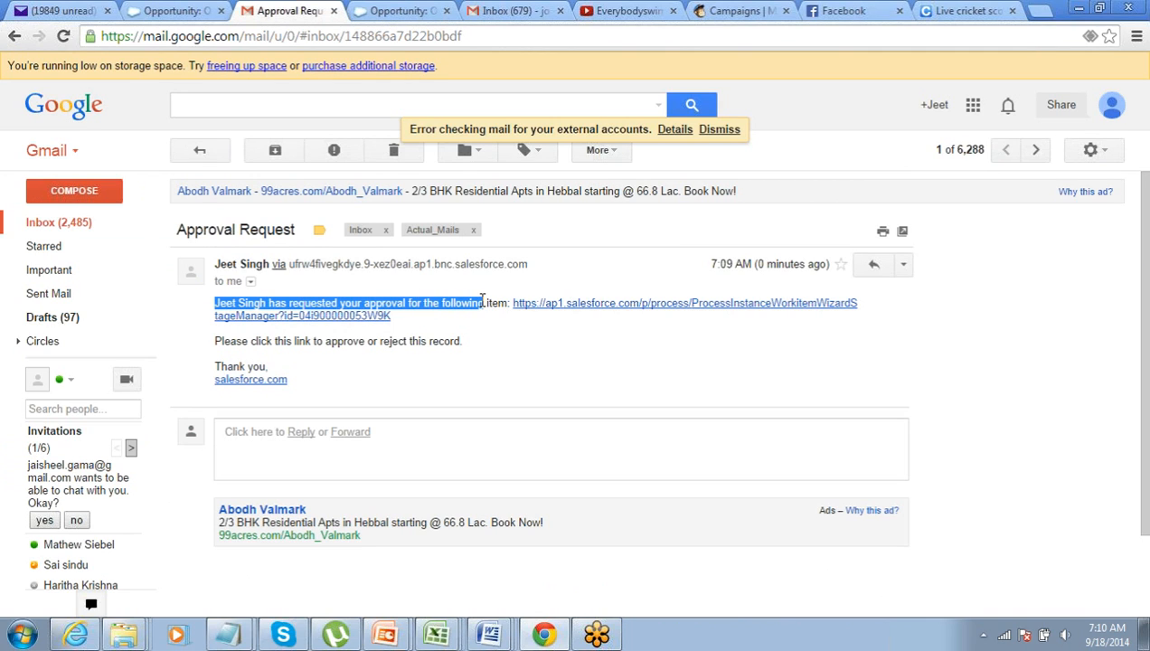
{"action": "left_click", "coordinate": [575, 305]}
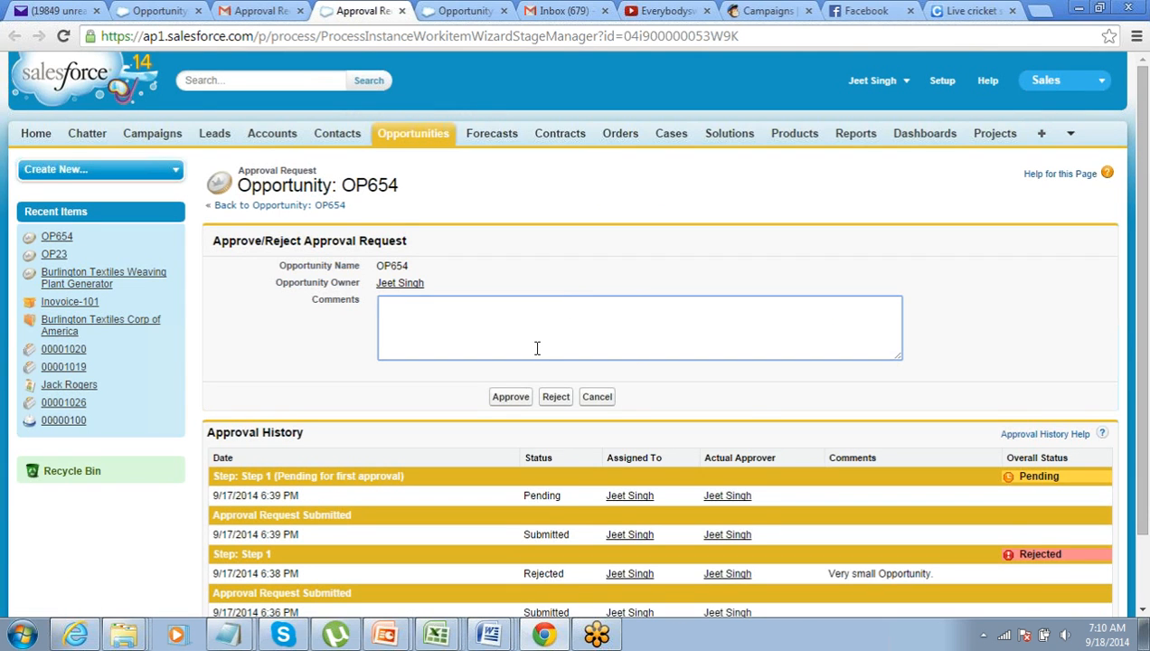
Approve OP654 with the comment 'Now it looks fine'
{"action": "scroll", "coordinate": [537, 350], "scroll_direction": "down", "scroll_amount": 2}
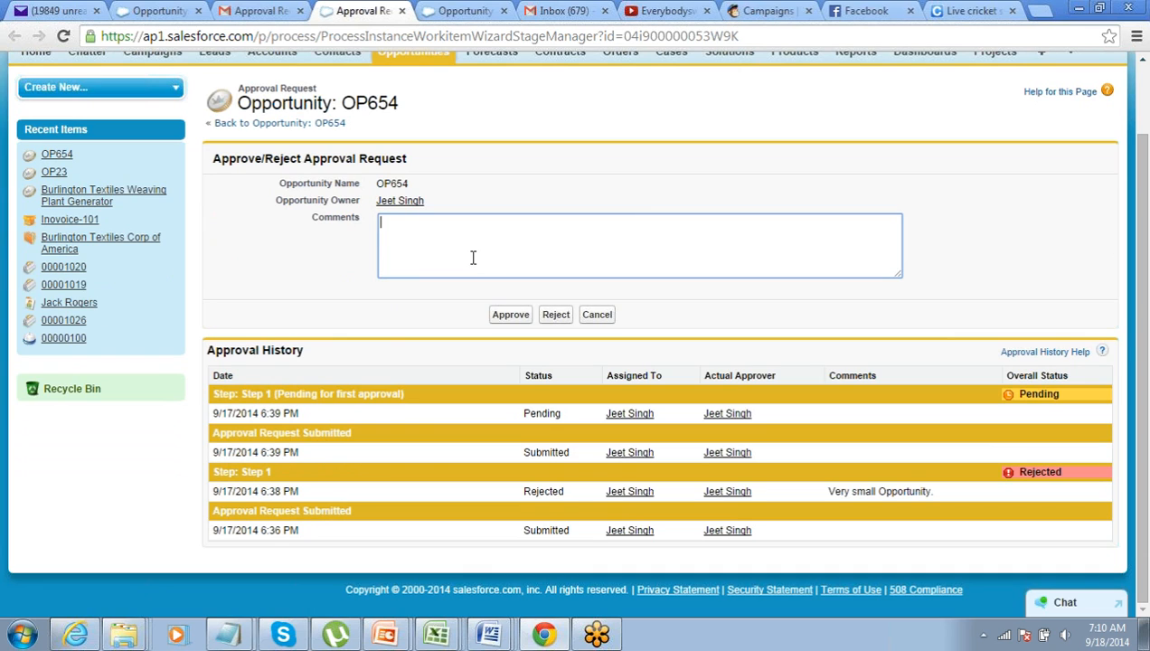
{"action": "type", "text": "Now it looks fine"}
{"action": "left_click", "coordinate": [518, 319]}
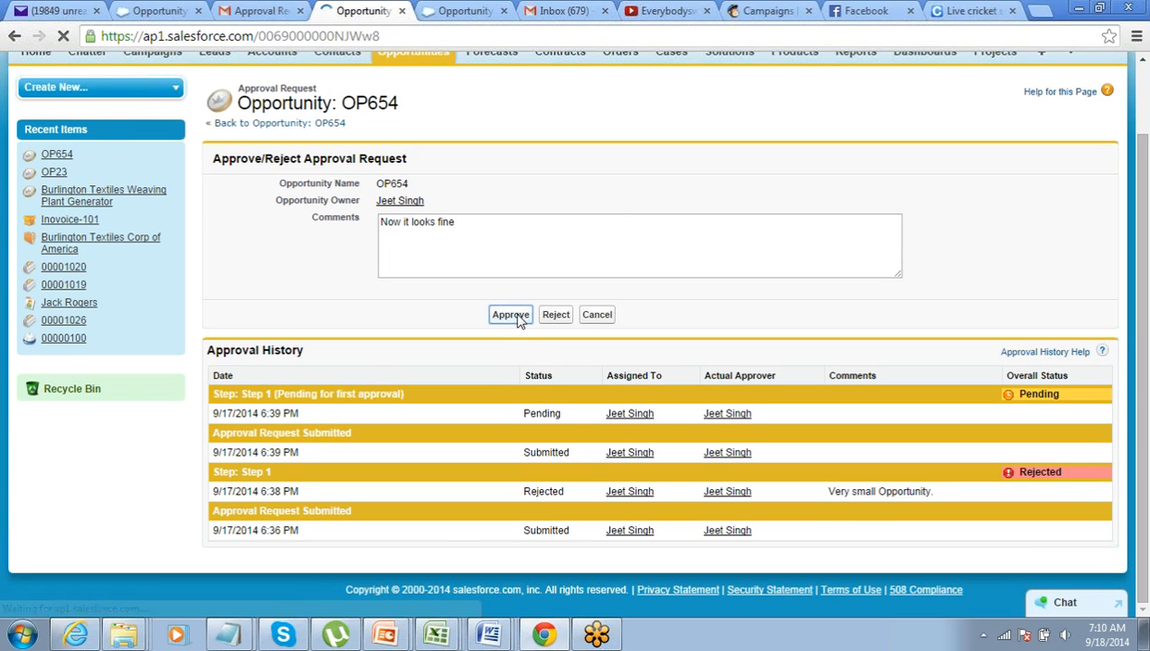
Check OP654's Approval History and confirm its status is Approved at $48,000.00
{"action": "scroll", "coordinate": [492, 324], "scroll_direction": "down", "scroll_amount": 4}
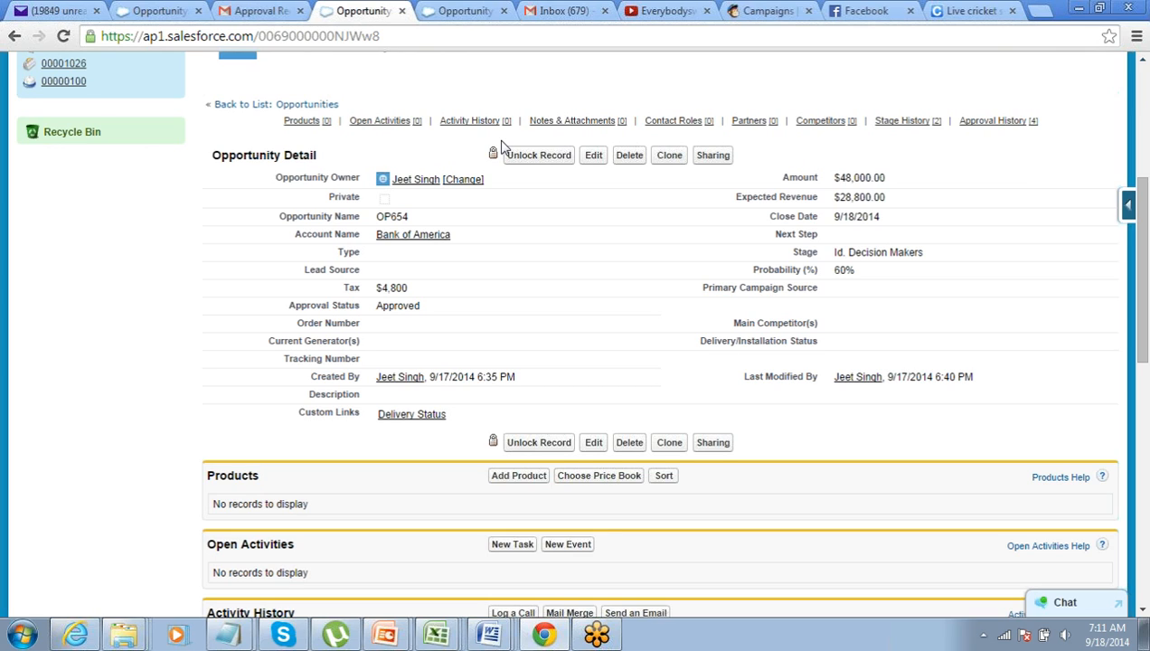
{"action": "left_click", "coordinate": [1025, 116]}
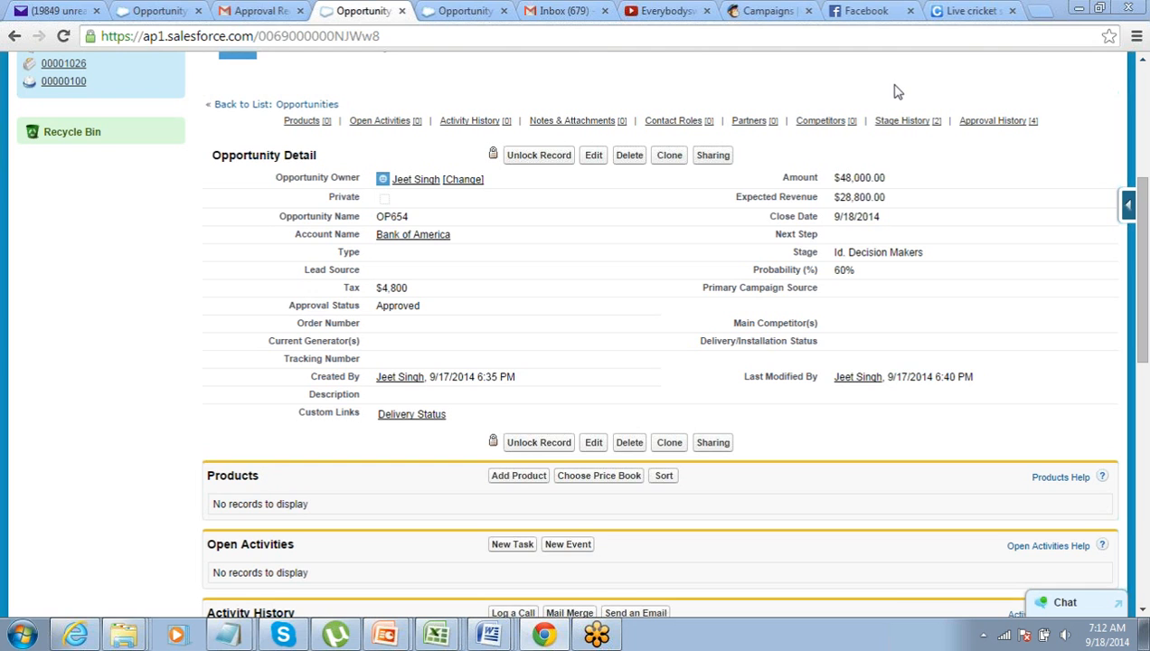
{"action": "scroll", "coordinate": [895, 117], "scroll_direction": "up", "scroll_amount": 3}
{"action": "scroll", "coordinate": [895, 117], "scroll_direction": "up", "scroll_amount": 1}
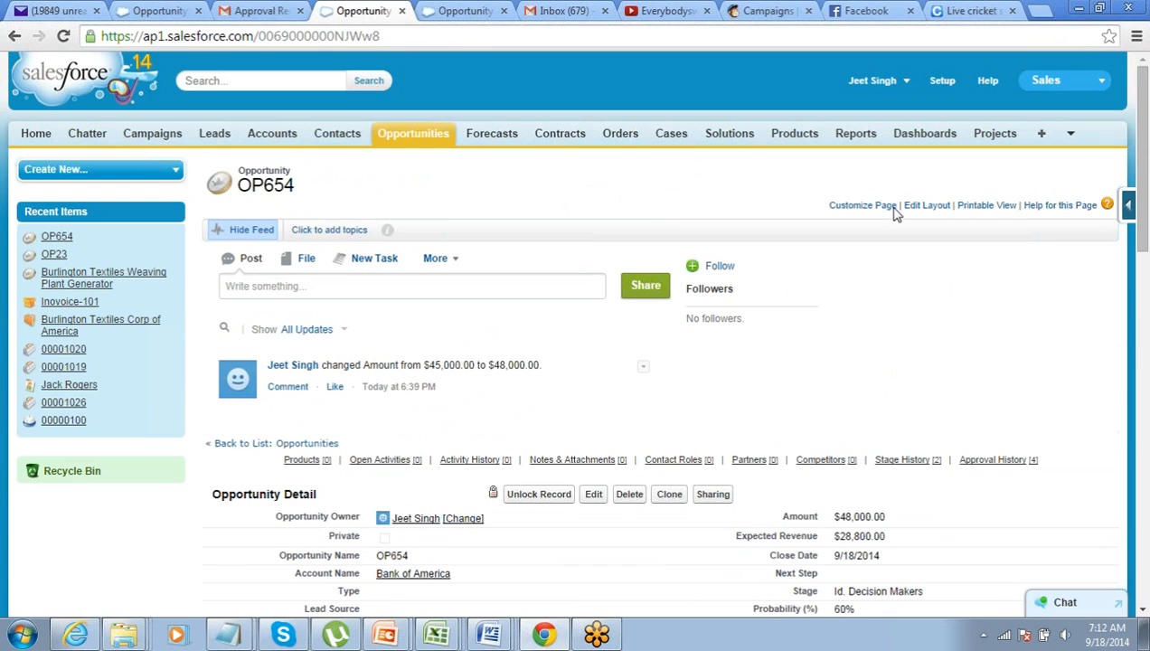
List the approval processes under Setup > Create > Workflow & Approvals
{"action": "left_click", "coordinate": [942, 80]}
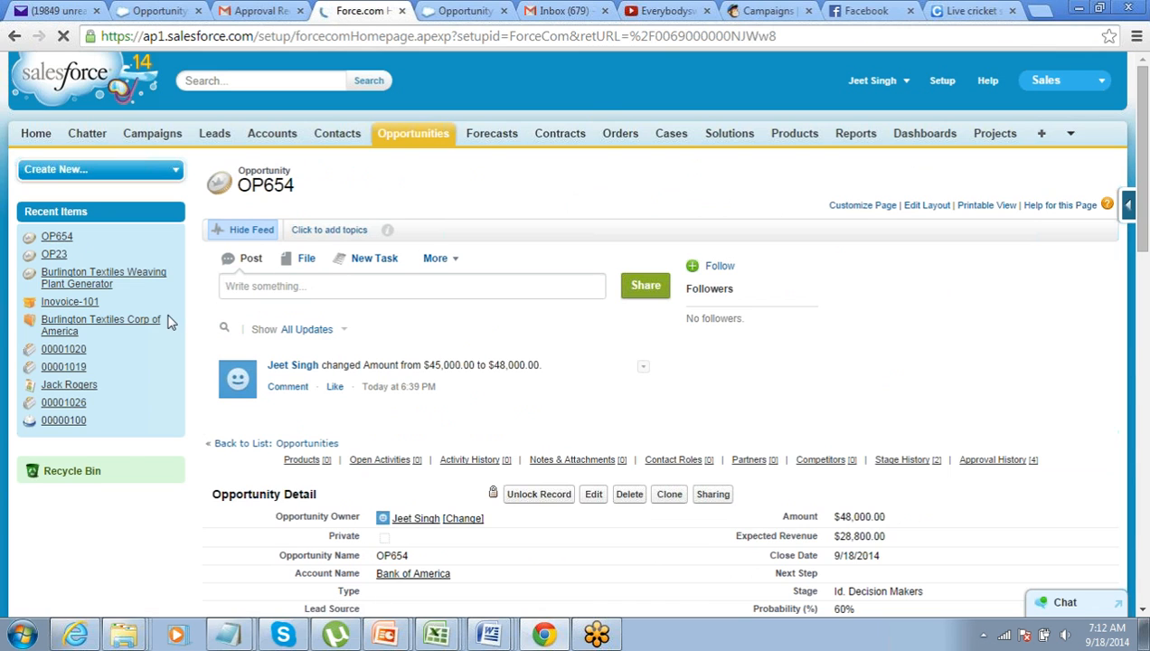
{"action": "scroll", "coordinate": [169, 320], "scroll_direction": "down", "scroll_amount": 2}
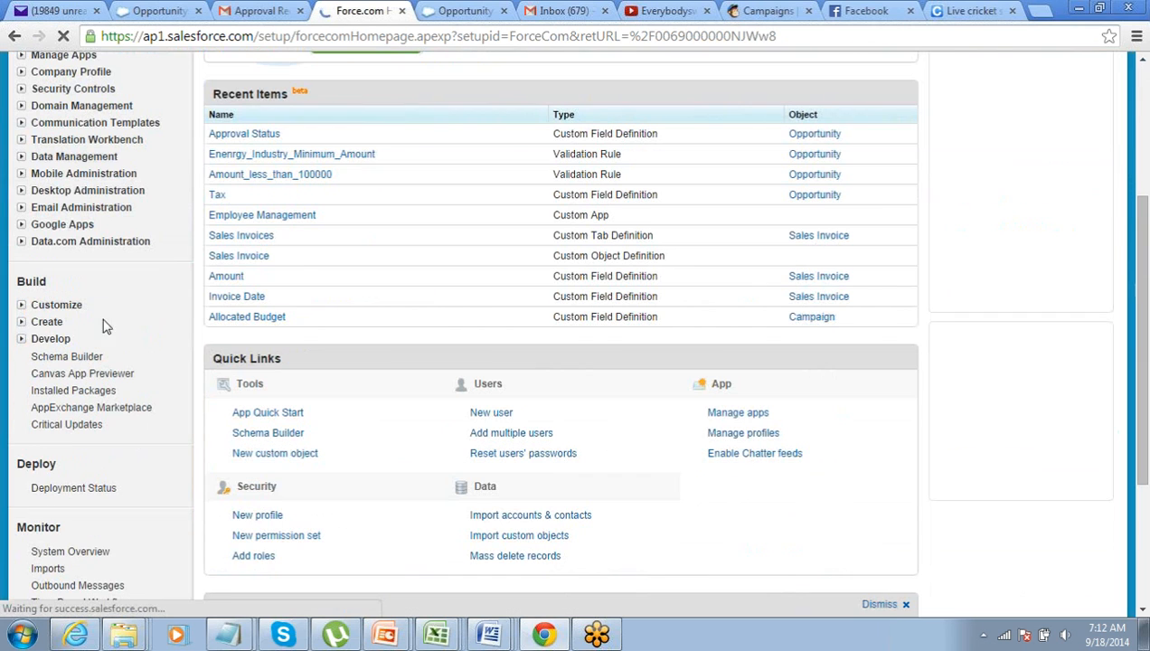
{"action": "left_click", "coordinate": [22, 322]}
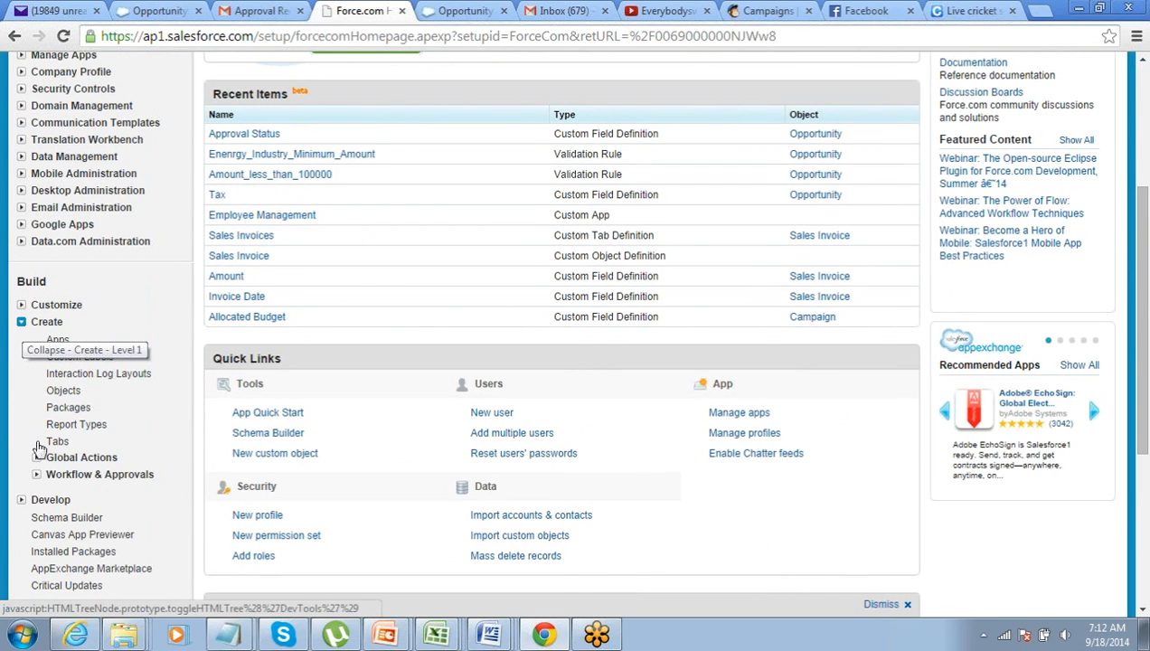
{"action": "left_click", "coordinate": [36, 479]}
{"action": "scroll", "coordinate": [36, 479], "scroll_direction": "down", "scroll_amount": 1}
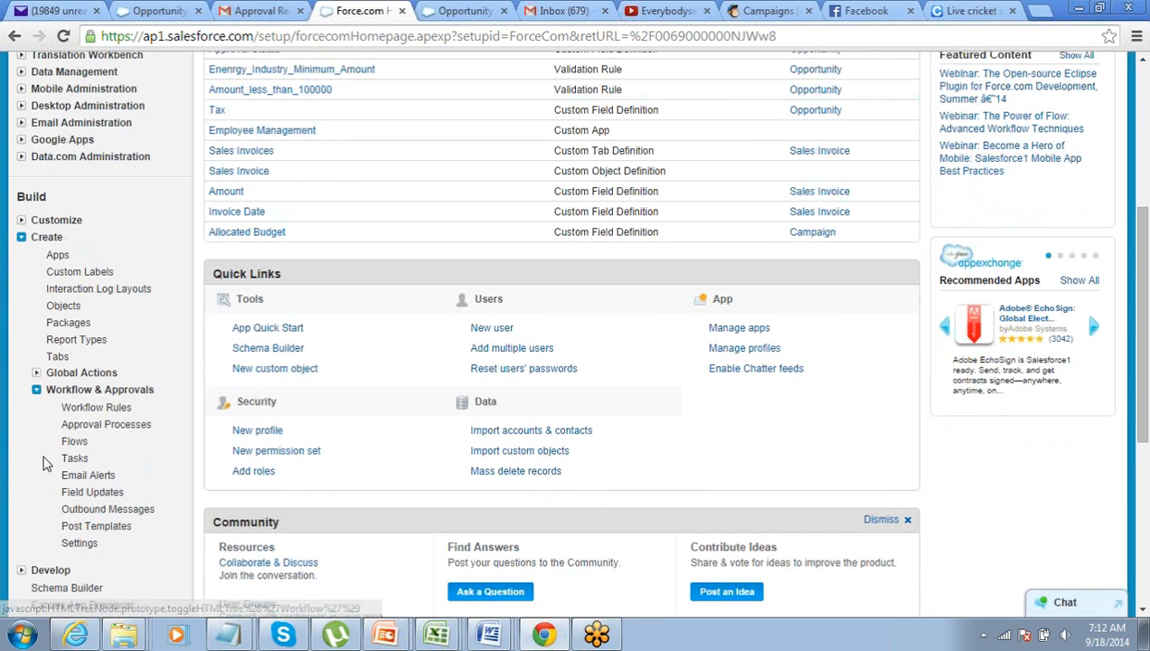
{"action": "left_click", "coordinate": [115, 424]}
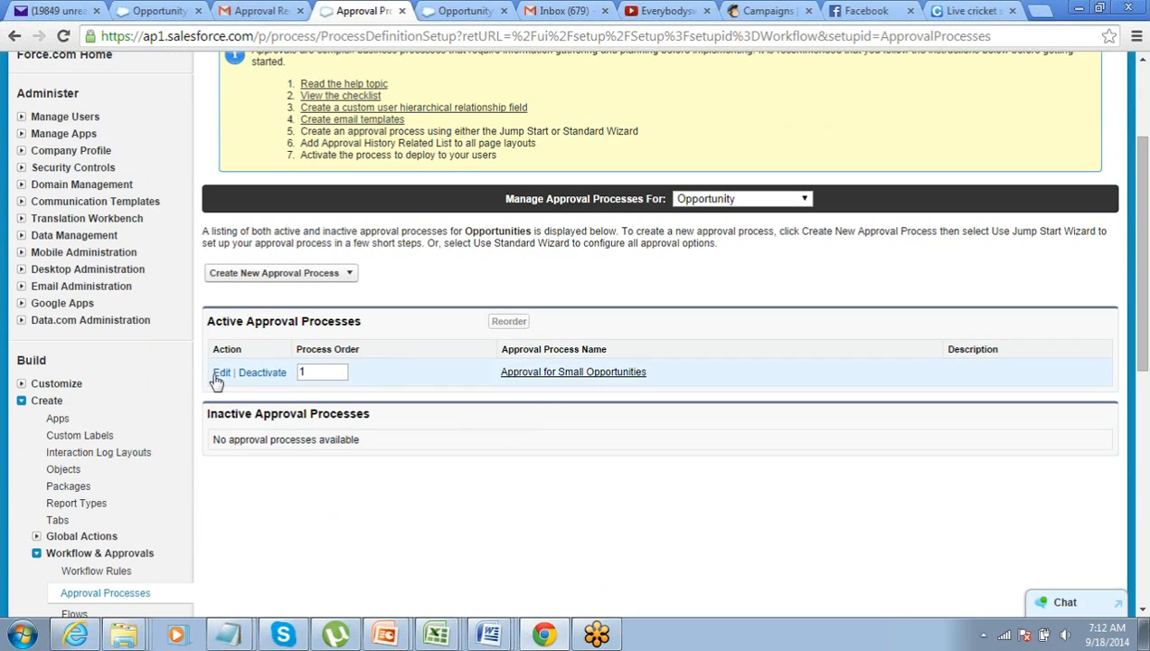
Open Approval for Small Opportunities and review its Approval Steps
{"action": "left_click", "coordinate": [536, 372]}
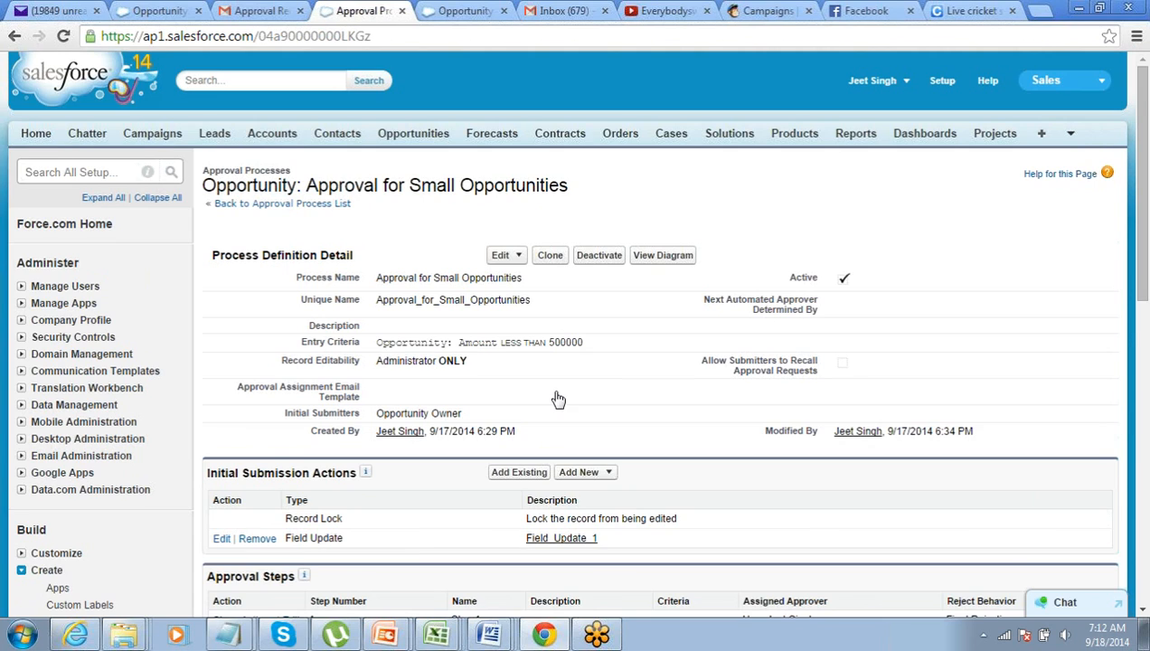
{"action": "scroll", "coordinate": [555, 400], "scroll_direction": "down", "scroll_amount": 1}
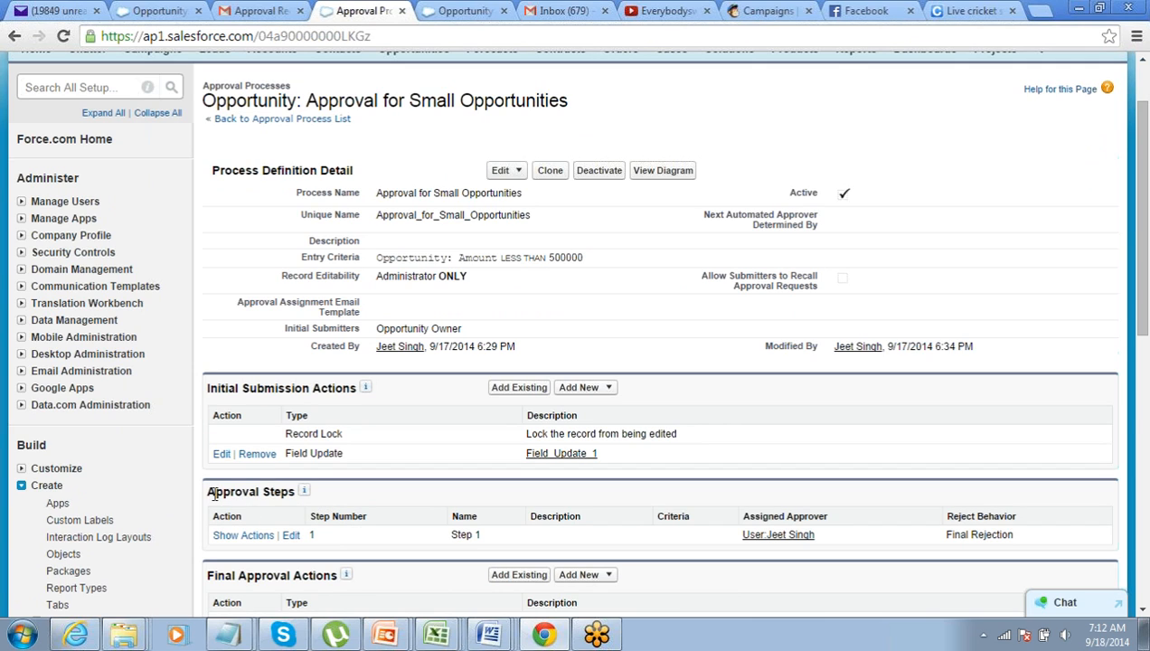
{"action": "left_click_drag", "start_coordinate": [207, 493], "coordinate": [275, 494]}
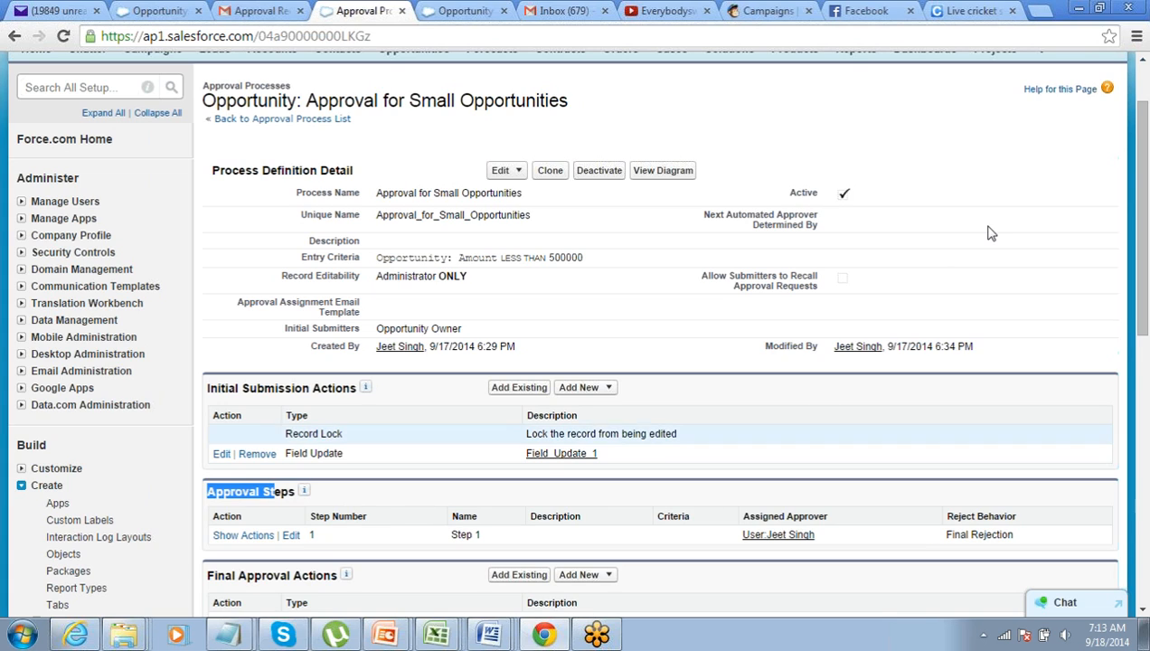
{"action": "left_click", "coordinate": [1044, 157]}
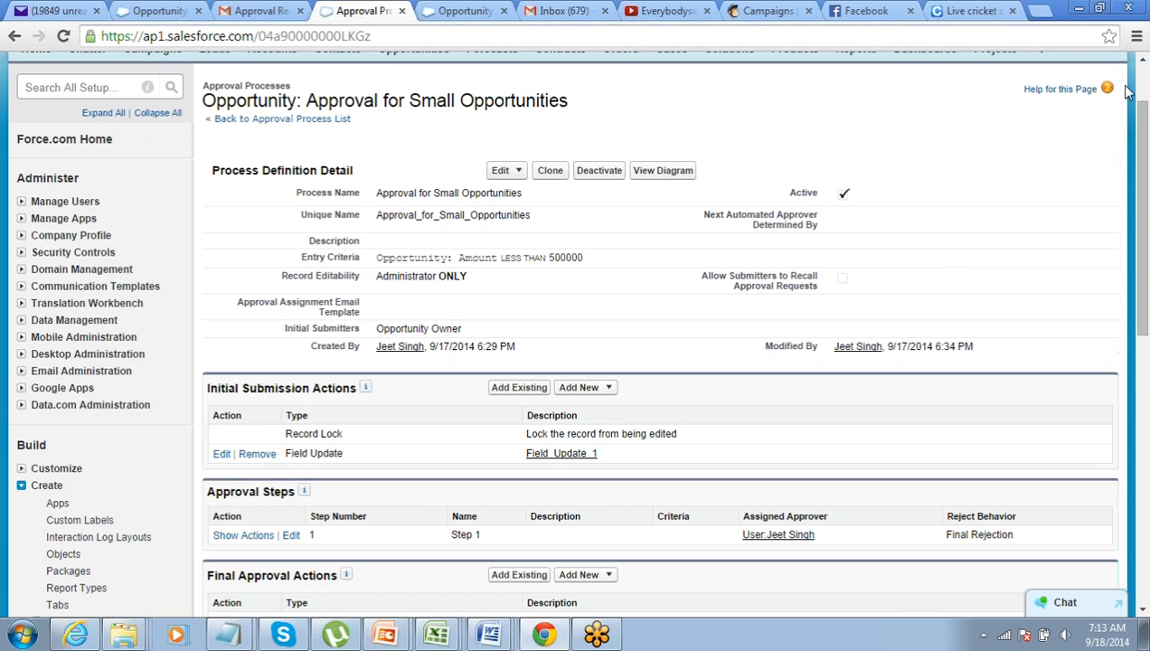